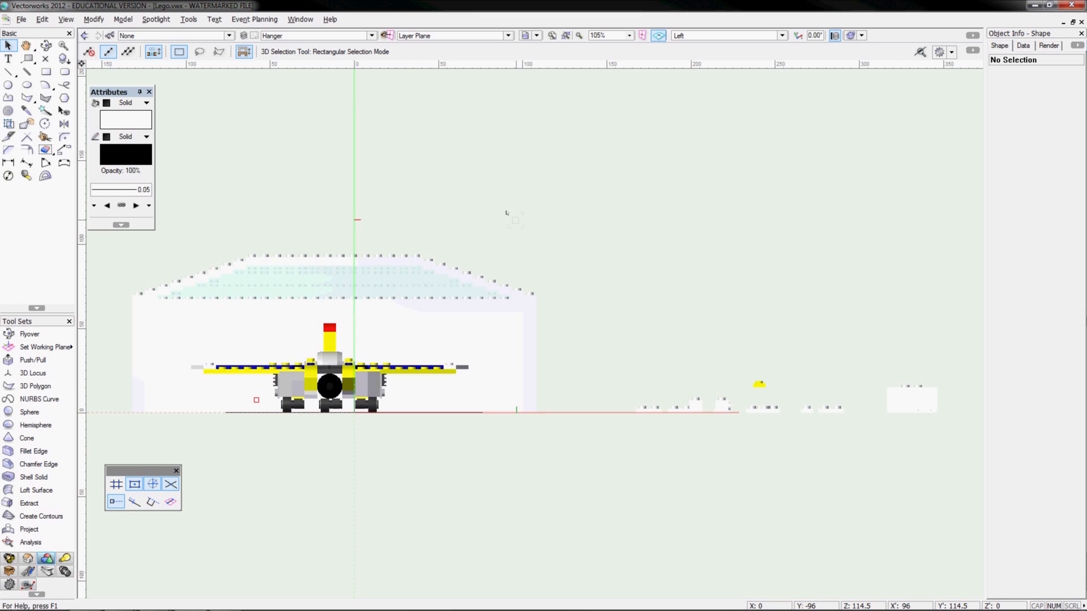
# Switch the model view to wireframe rendering and check which design layers the file contains
pyautogui.hotkey('ctrl', 'shift', 'w')
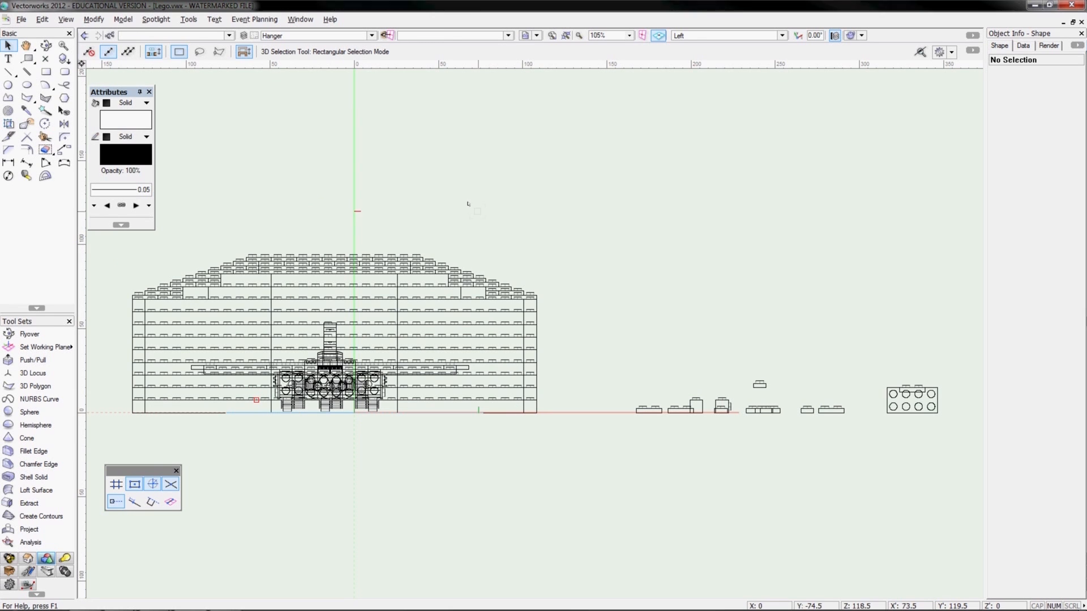
pyautogui.click(371, 35)
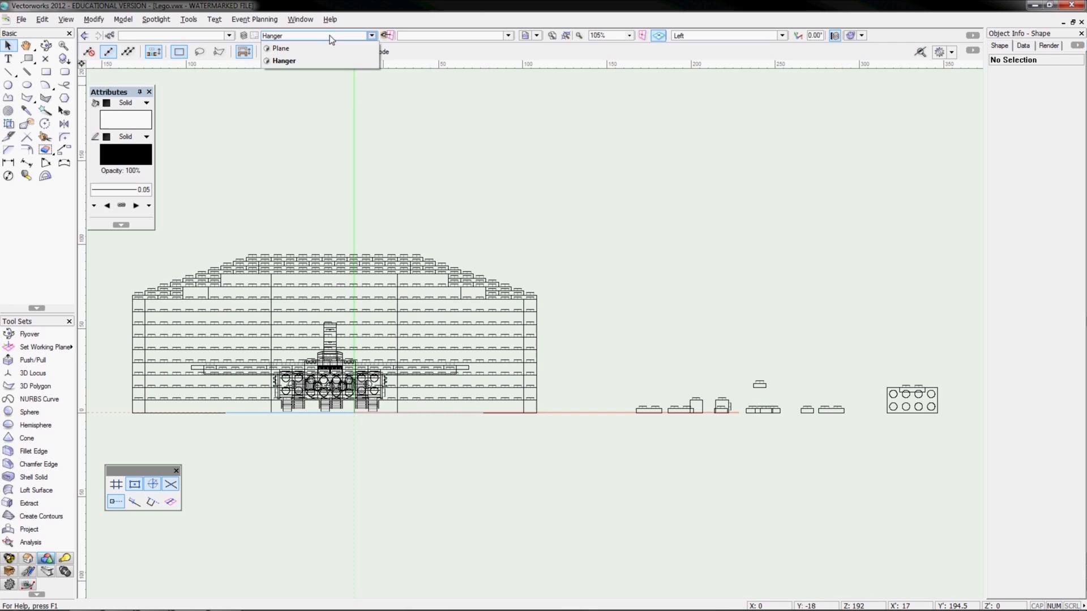
pyautogui.click(371, 36)
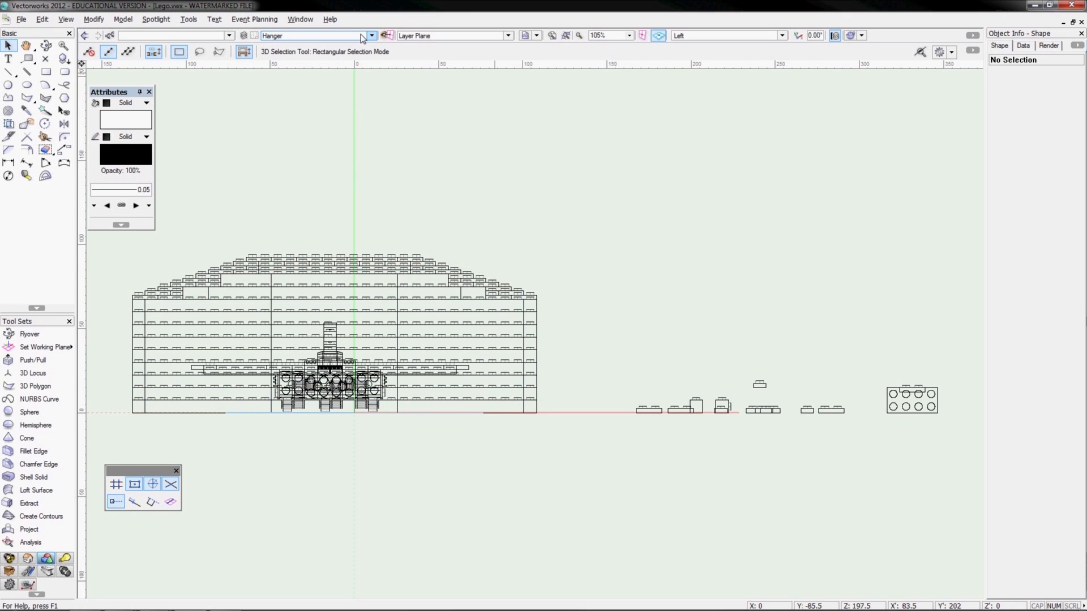
# Activate the Plane layer and test which objects can be selected on it, trying the airplane, the hangar and the loose blocks
pyautogui.click(362, 38)
pyautogui.click(335, 51)
pyautogui.click(398, 368)
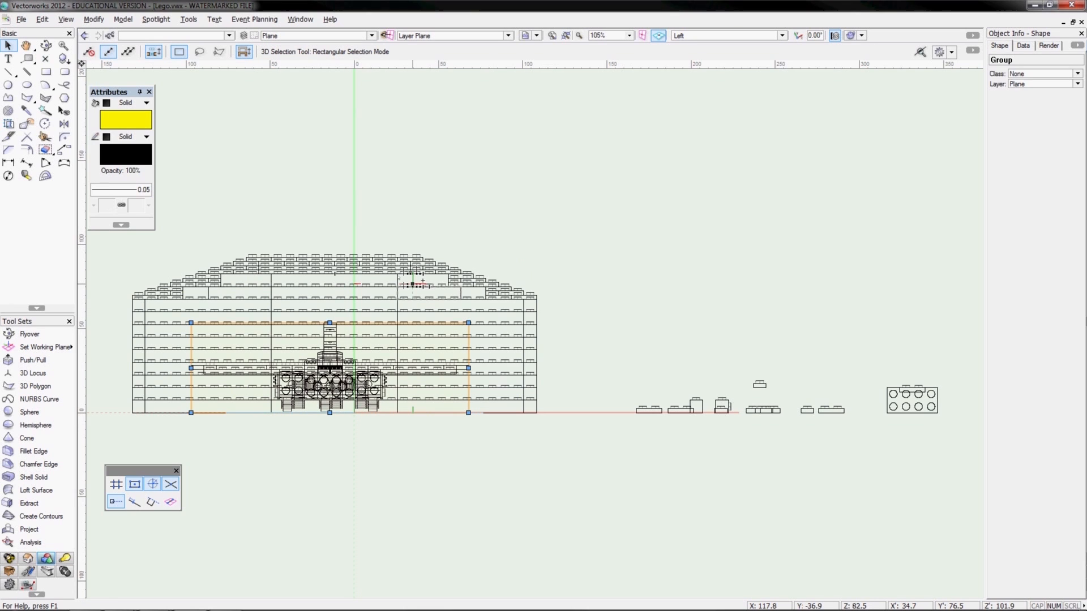
pyautogui.click(397, 287)
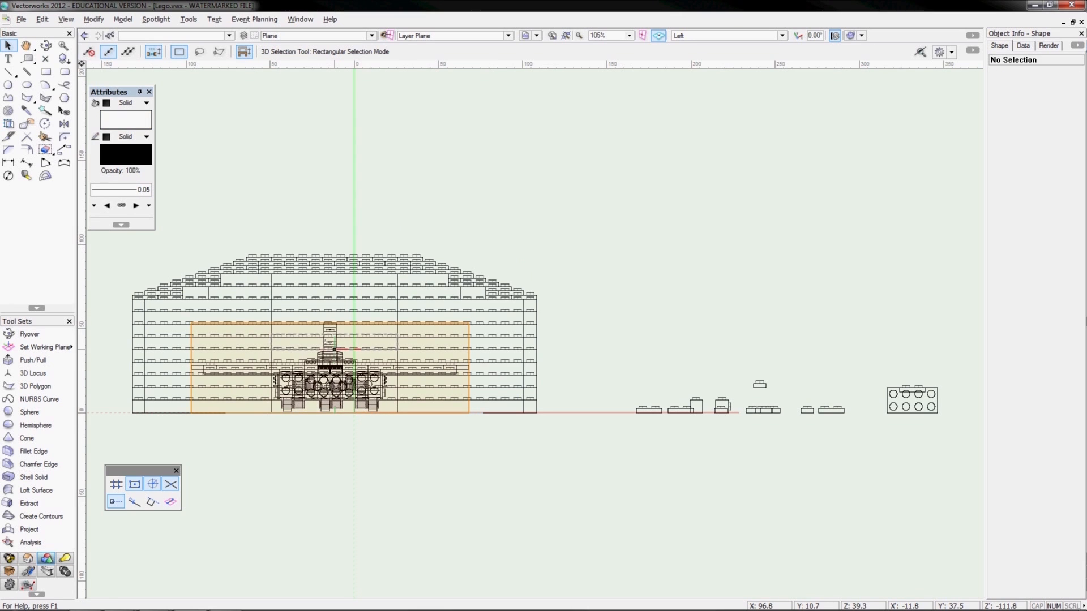
pyautogui.click(351, 339)
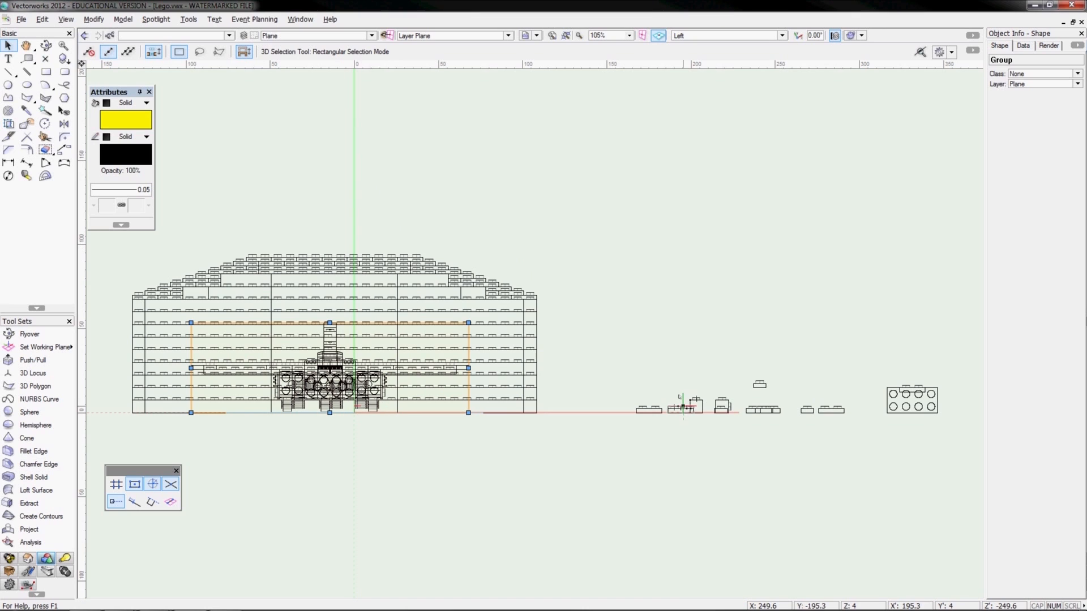
pyautogui.moveTo(844, 418); pyautogui.dragTo(921, 387)
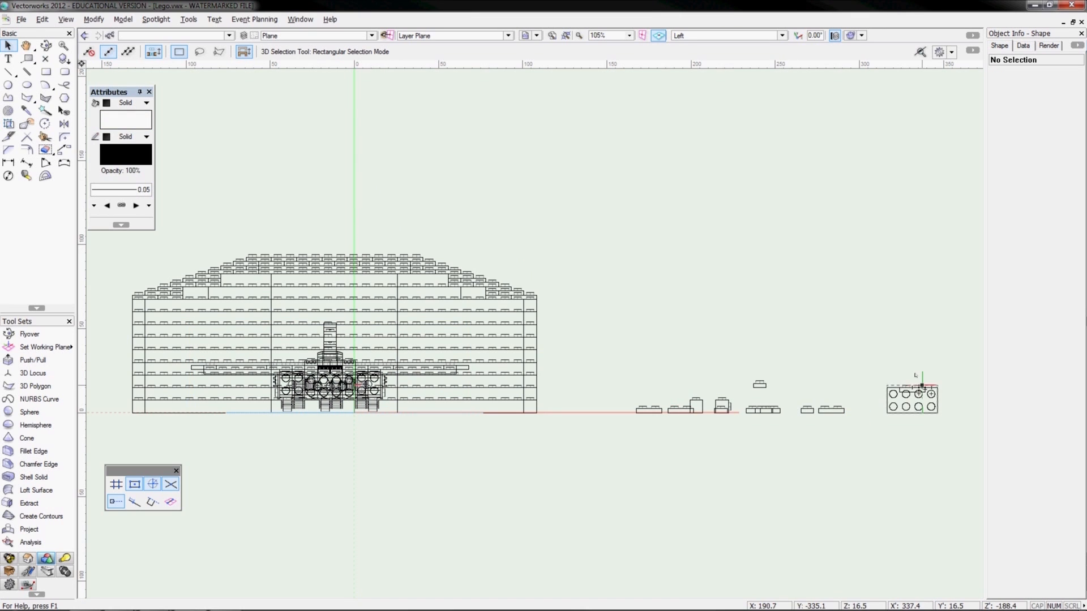
pyautogui.moveTo(863, 345); pyautogui.dragTo(941, 376)
# Activate the Hanger layer and test selecting one of the loose blocks beside the hangar
pyautogui.click(351, 36)
pyautogui.click(288, 60)
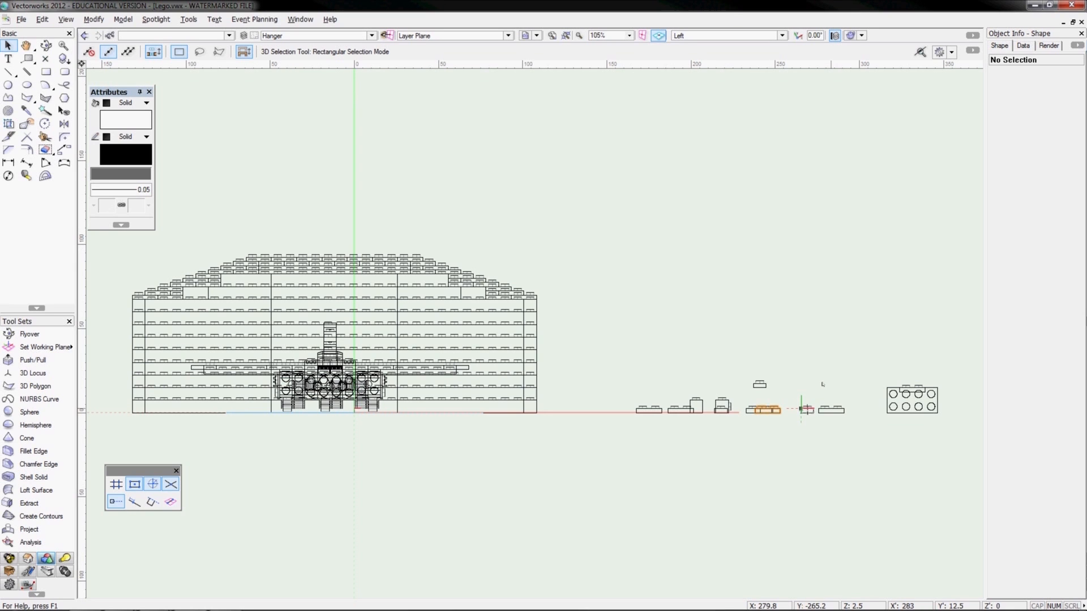
pyautogui.click(831, 409)
pyautogui.click(368, 114)
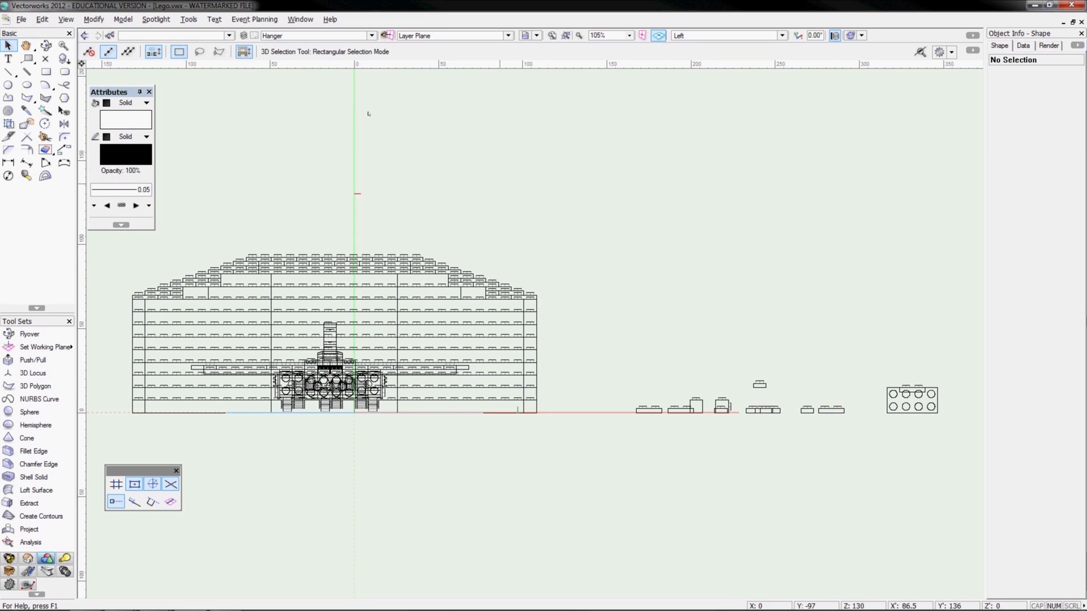
# Create a new design layer named Extra Blocks, with Edit Properties After Creation enabled, and accept its properties
pyautogui.click(245, 36)
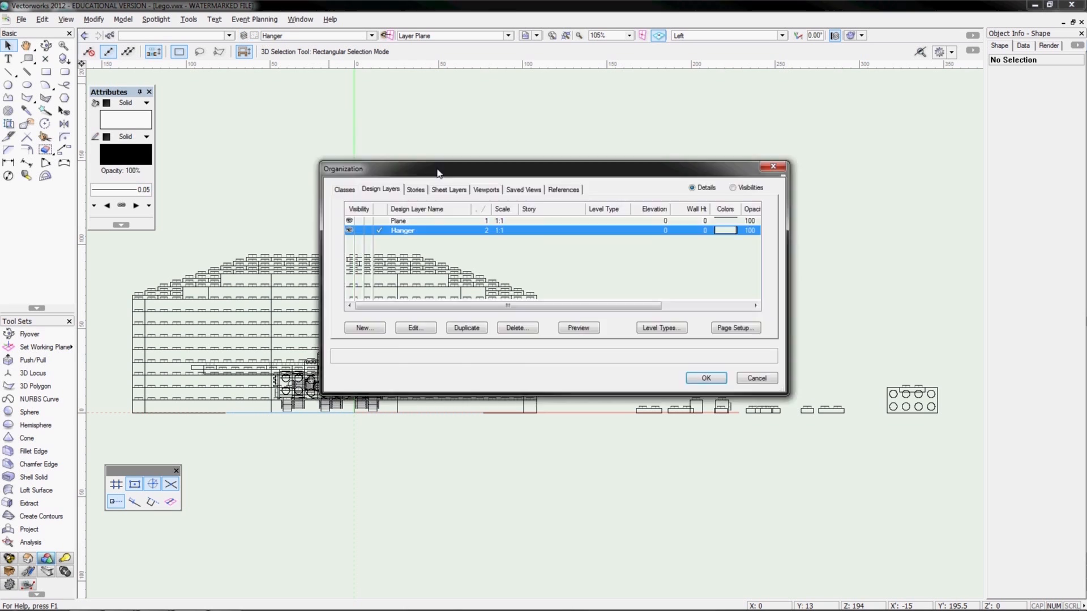
pyautogui.moveTo(443, 174)
pyautogui.mouseDown()
pyautogui.moveTo(631, 122)
pyautogui.moveTo(610, 128)
pyautogui.mouseUp()
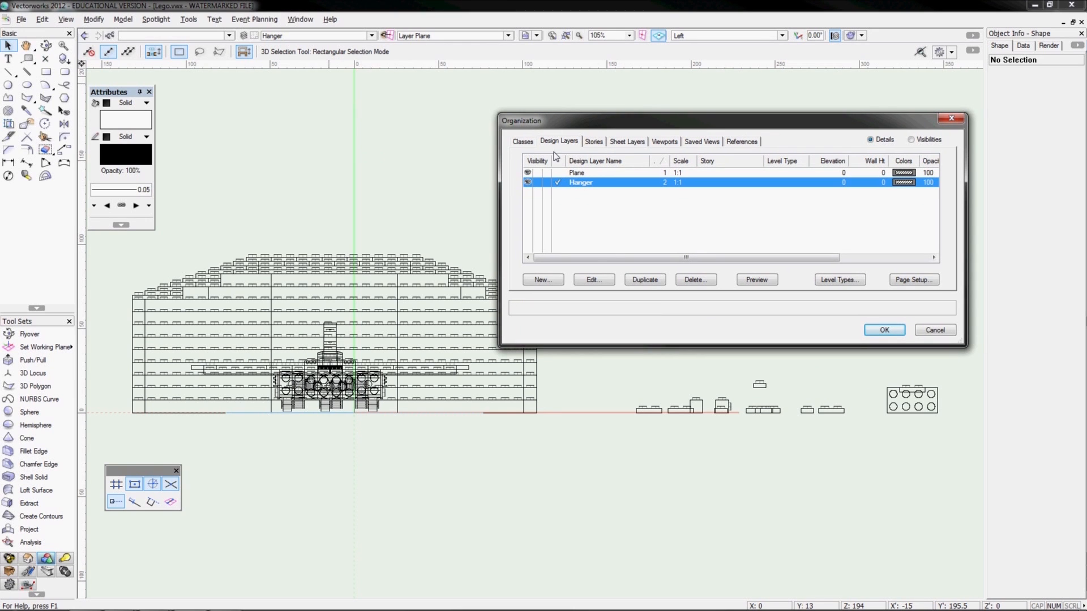
pyautogui.click(548, 175)
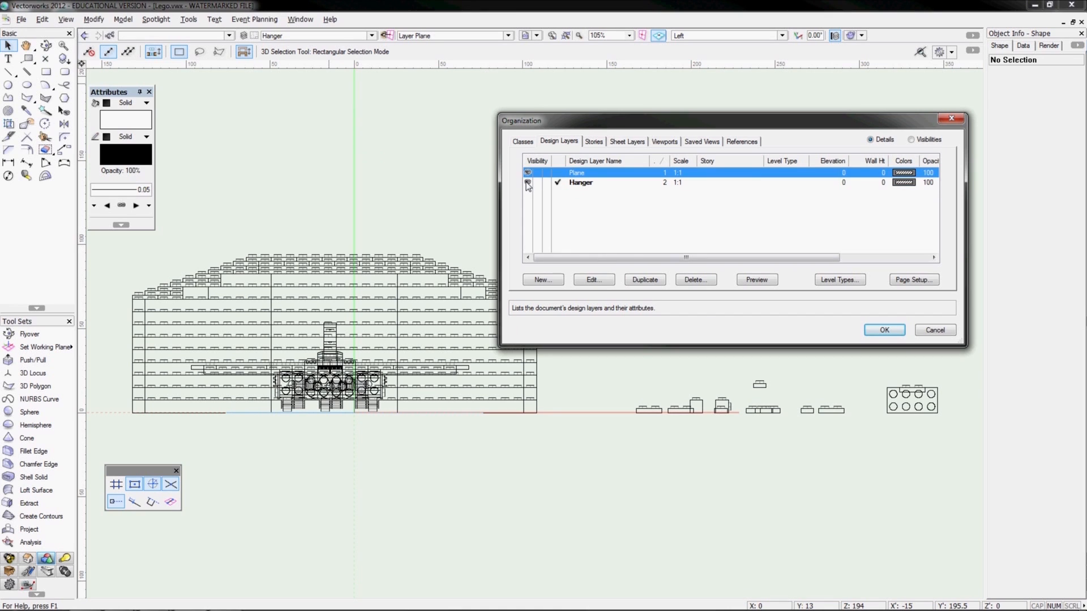
pyautogui.click(527, 183)
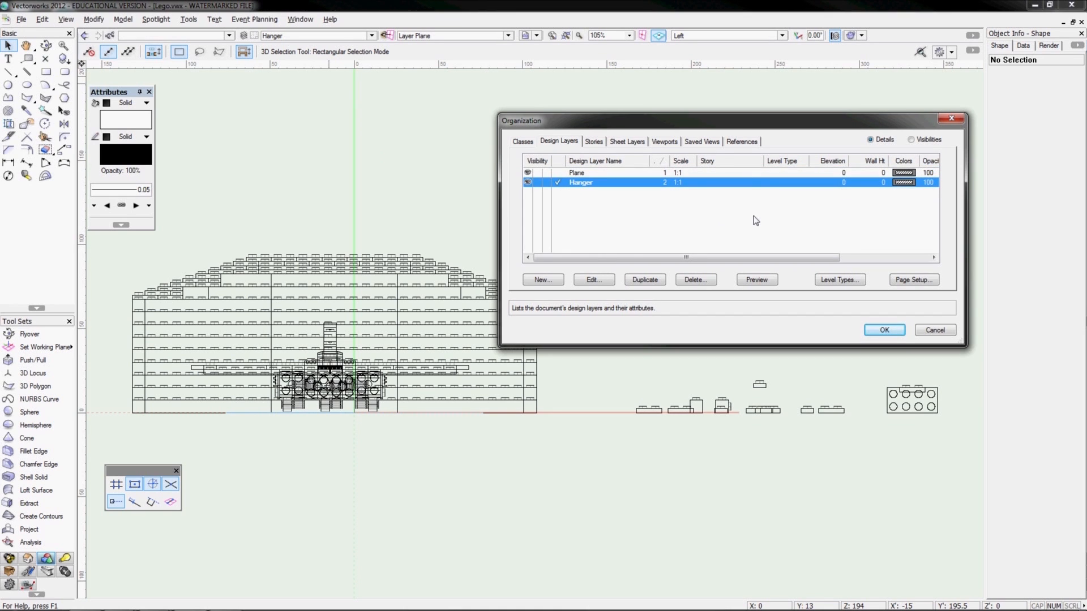
pyautogui.click(549, 272)
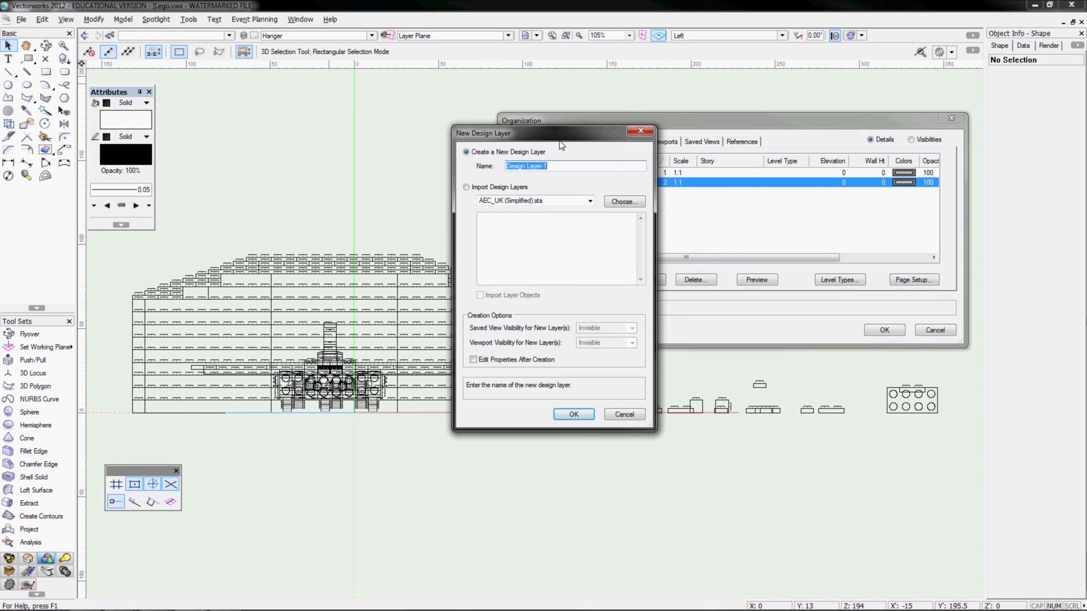
pyautogui.write('Extra ')
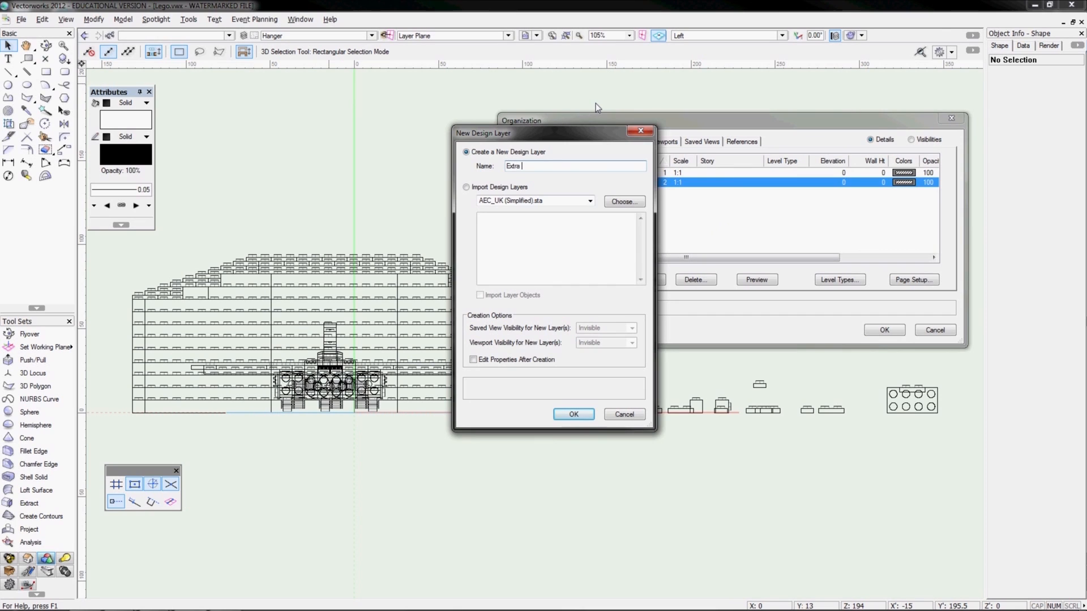
pyautogui.write('Blocks')
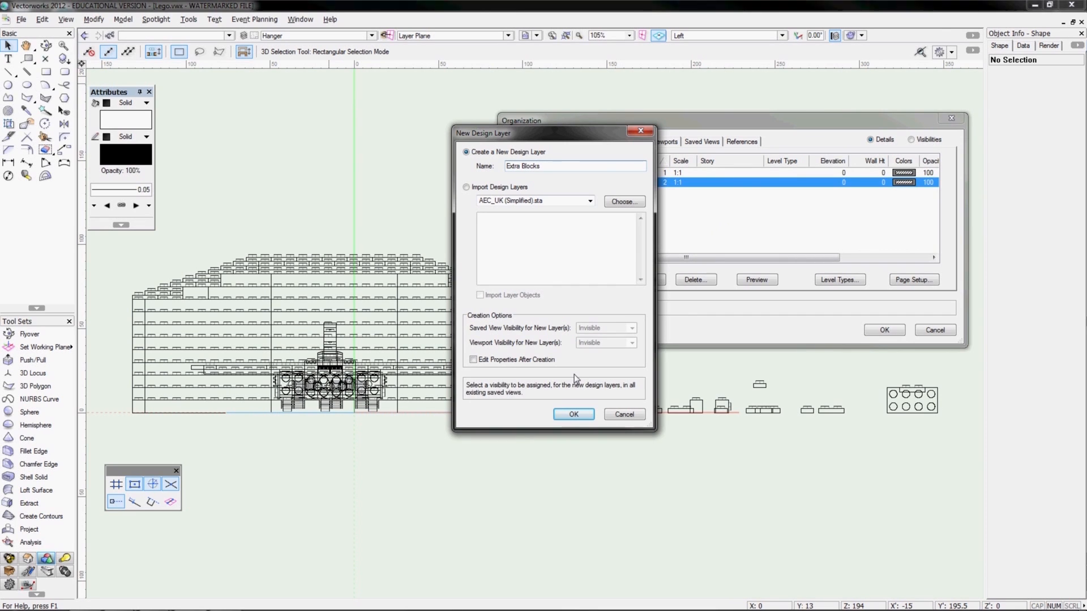
pyautogui.click(491, 360)
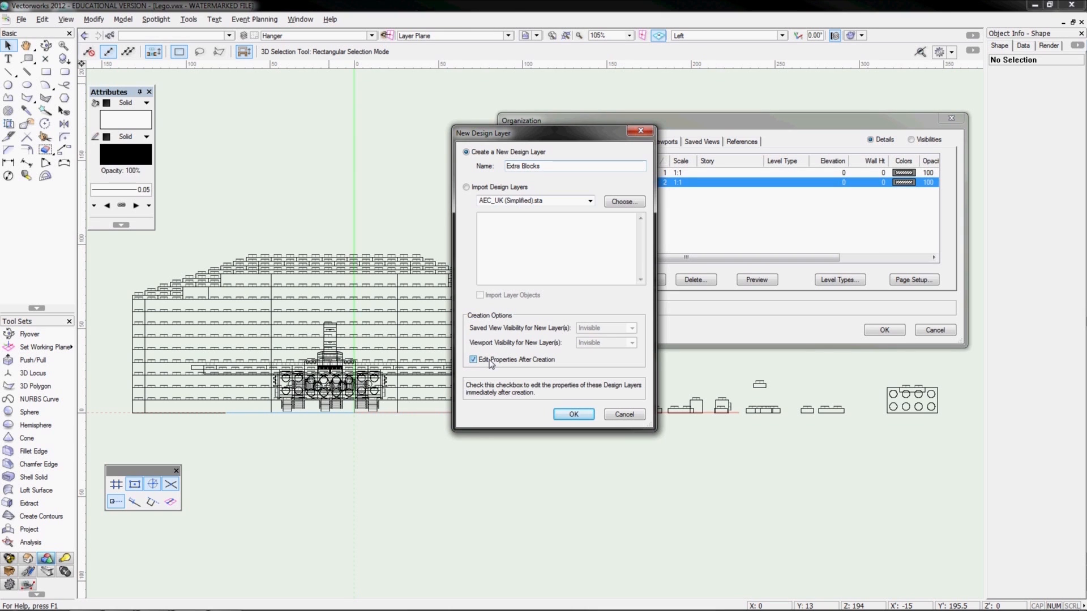
pyautogui.click(569, 414)
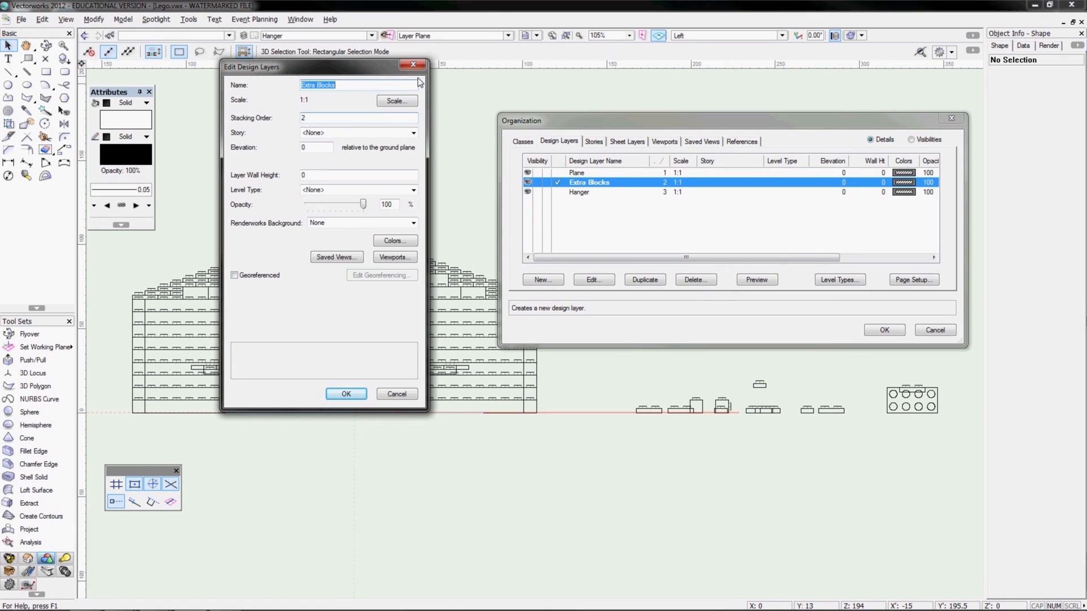
pyautogui.press('Return')
# Set the Extra Blocks layer's stacking order to 3, keeping story and Renderworks background at None, and accept the layer organization
pyautogui.doubleClick(603, 185)
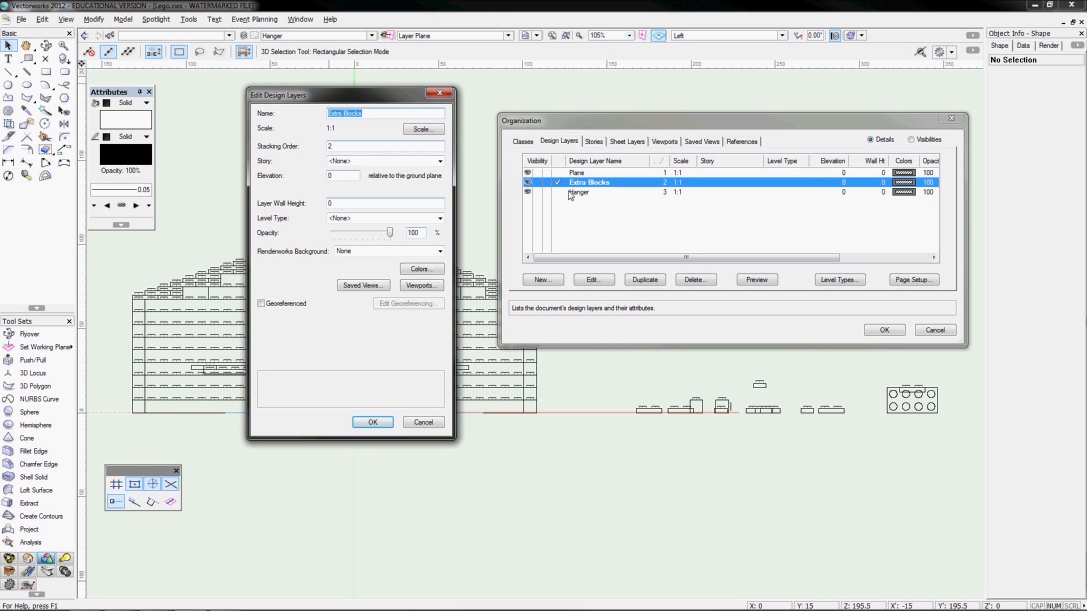
pyautogui.doubleClick(406, 145)
pyautogui.write('3')
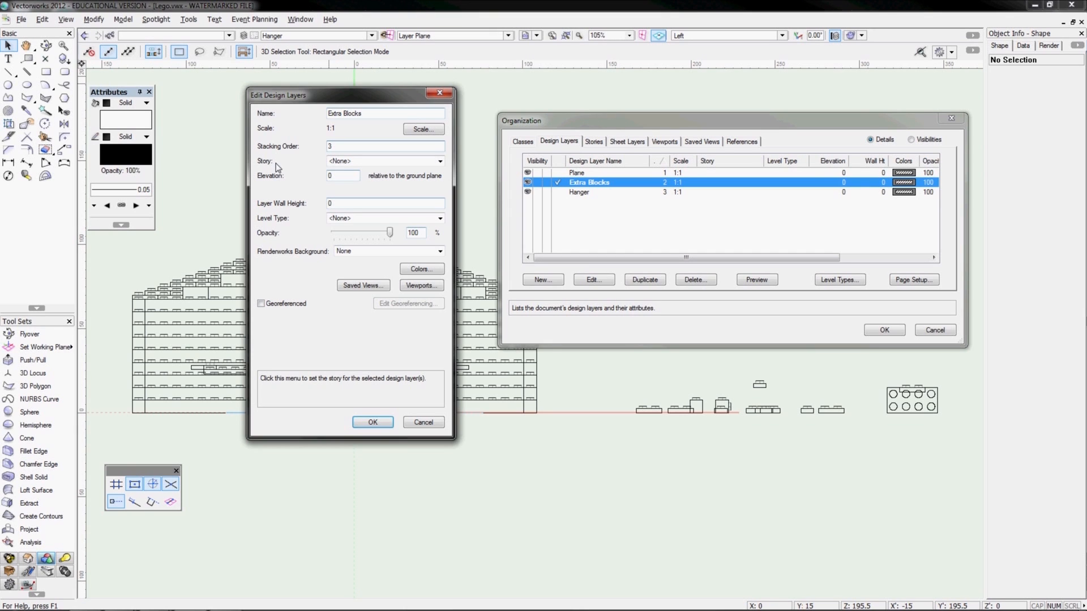
pyautogui.click(336, 163)
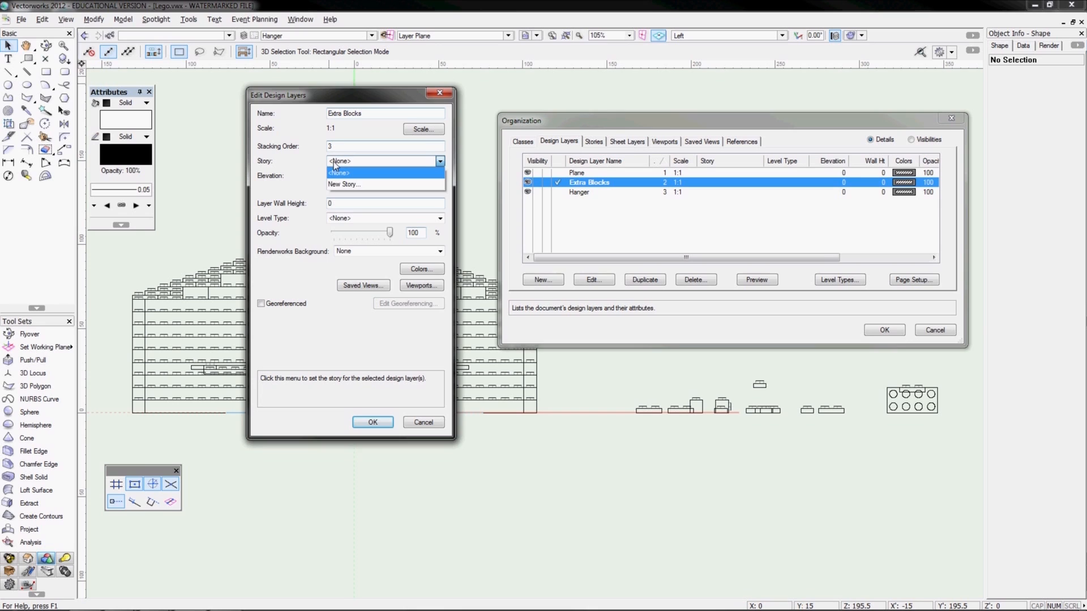
pyautogui.click(354, 164)
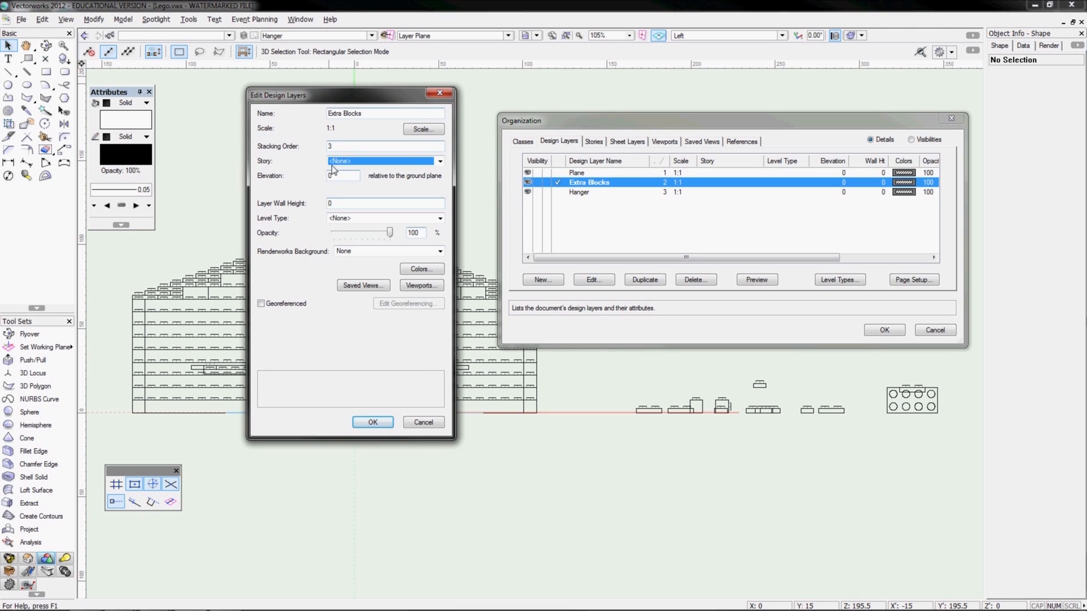
pyautogui.click(351, 253)
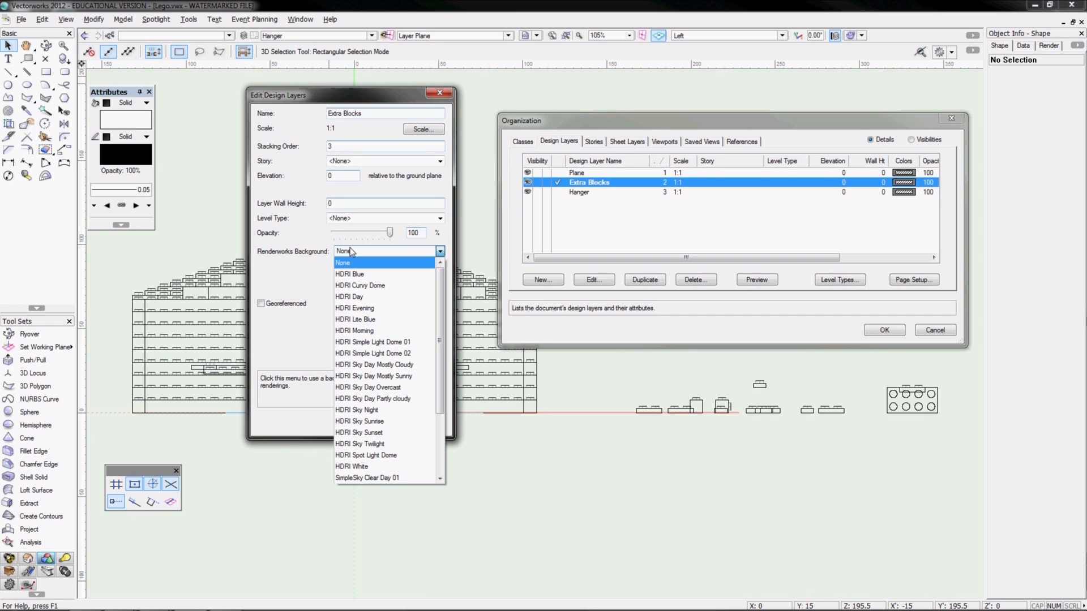
pyautogui.click(316, 264)
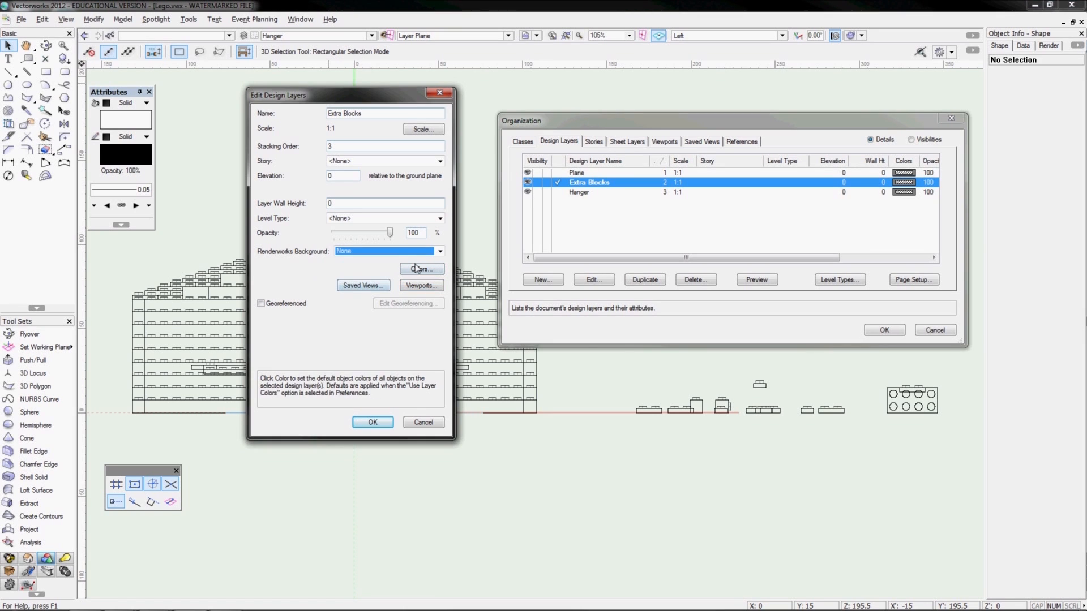
pyautogui.click(372, 419)
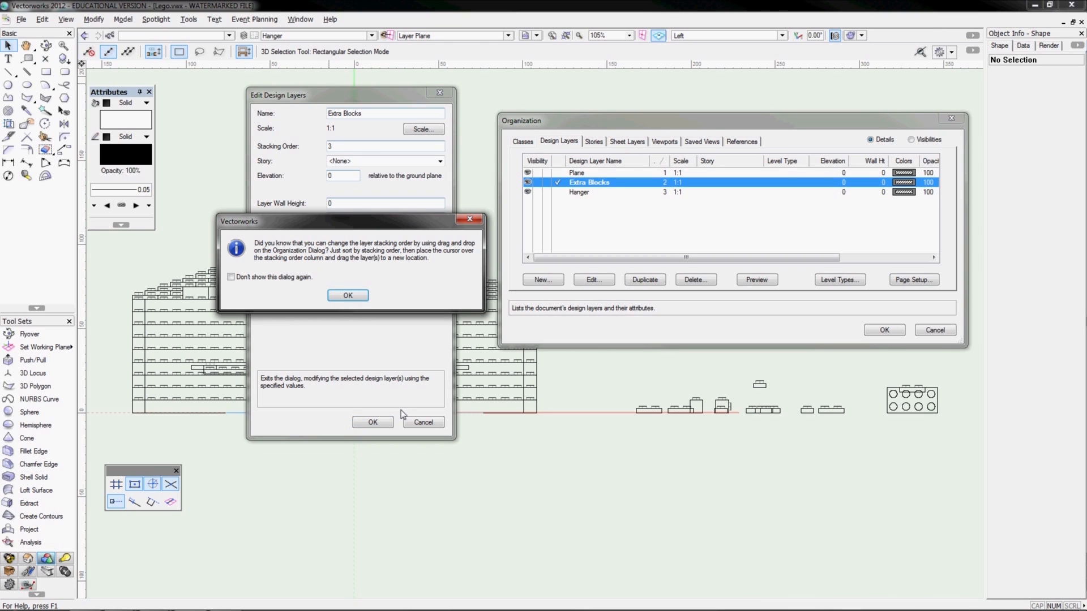
pyautogui.click(348, 295)
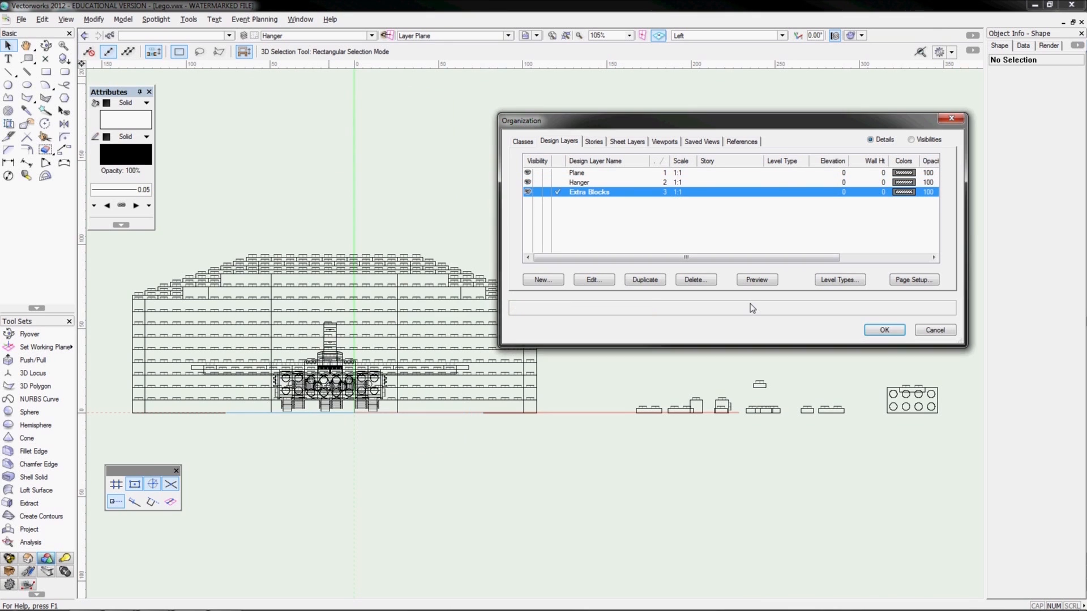
pyautogui.click(872, 332)
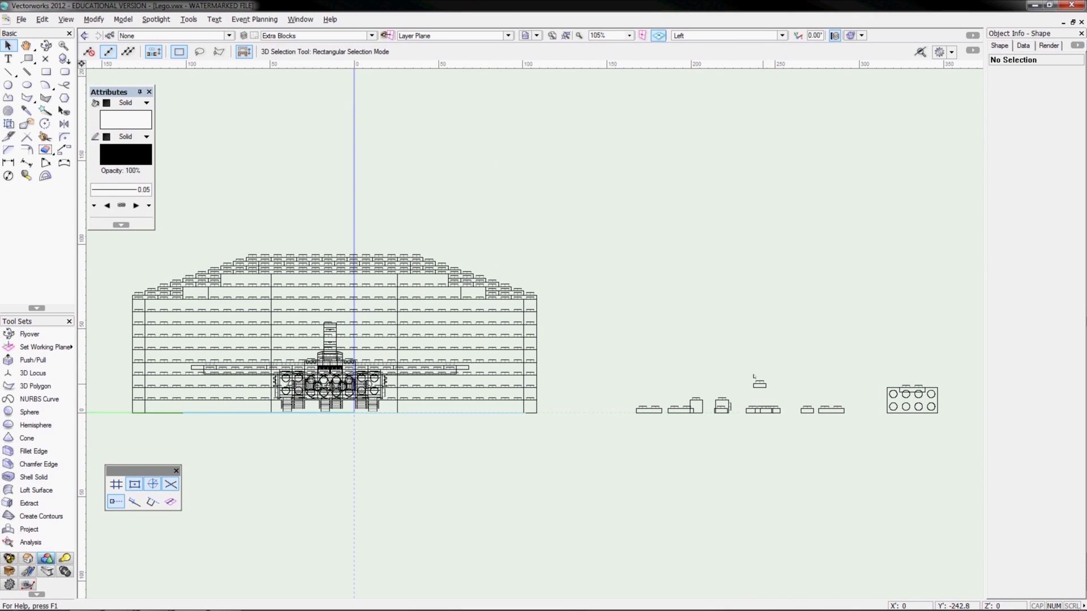
# Activate the Hanger layer, select all loose blocks beside the hangar, and reassign them to the Extra Blocks layer
pyautogui.click(317, 36)
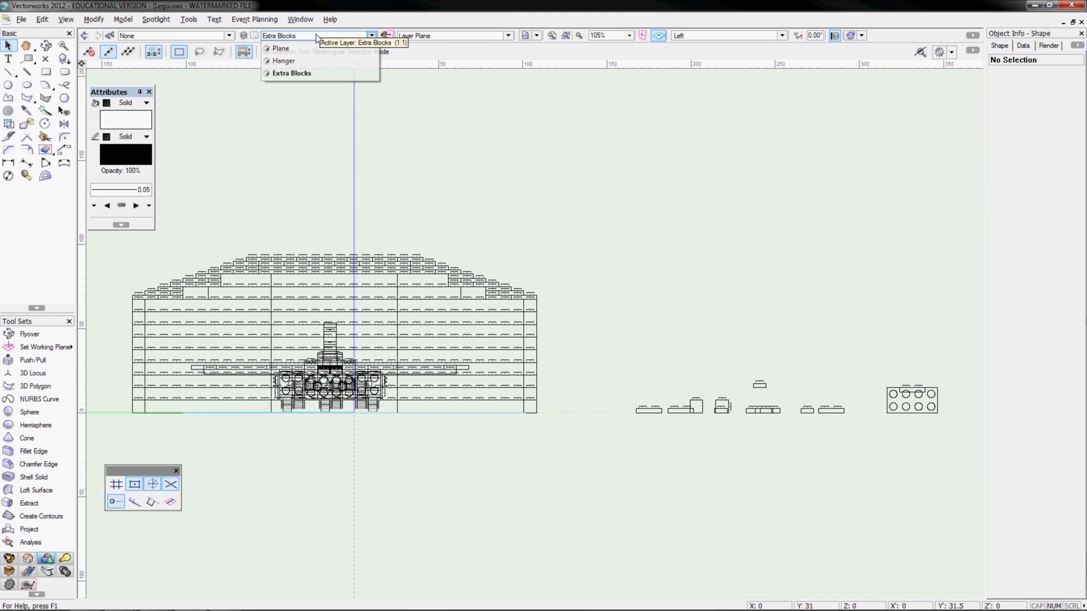
pyautogui.click(282, 61)
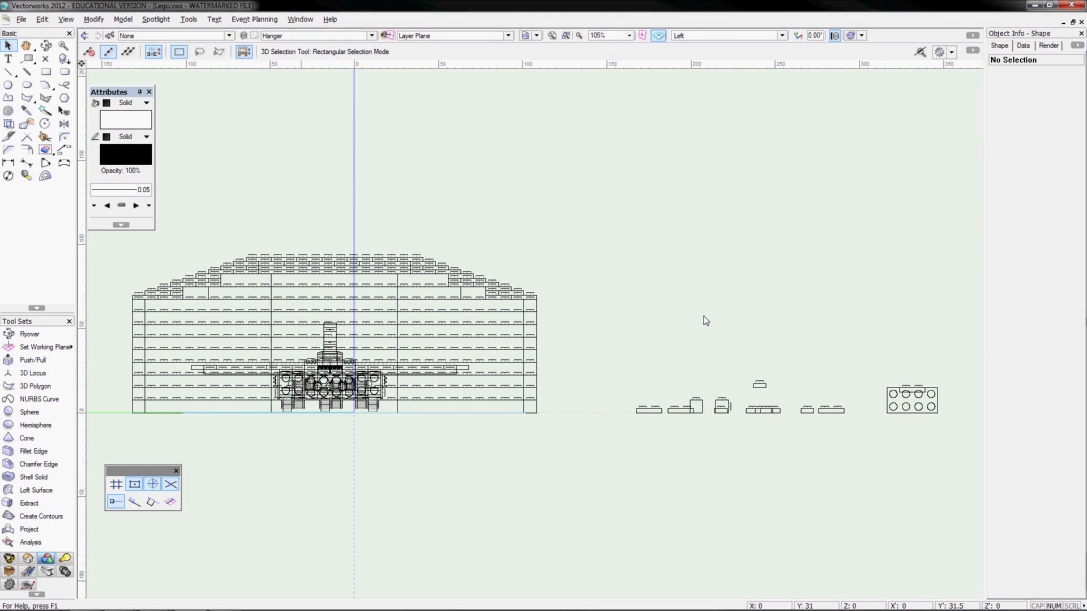
pyautogui.moveTo(599, 318); pyautogui.dragTo(808, 396)
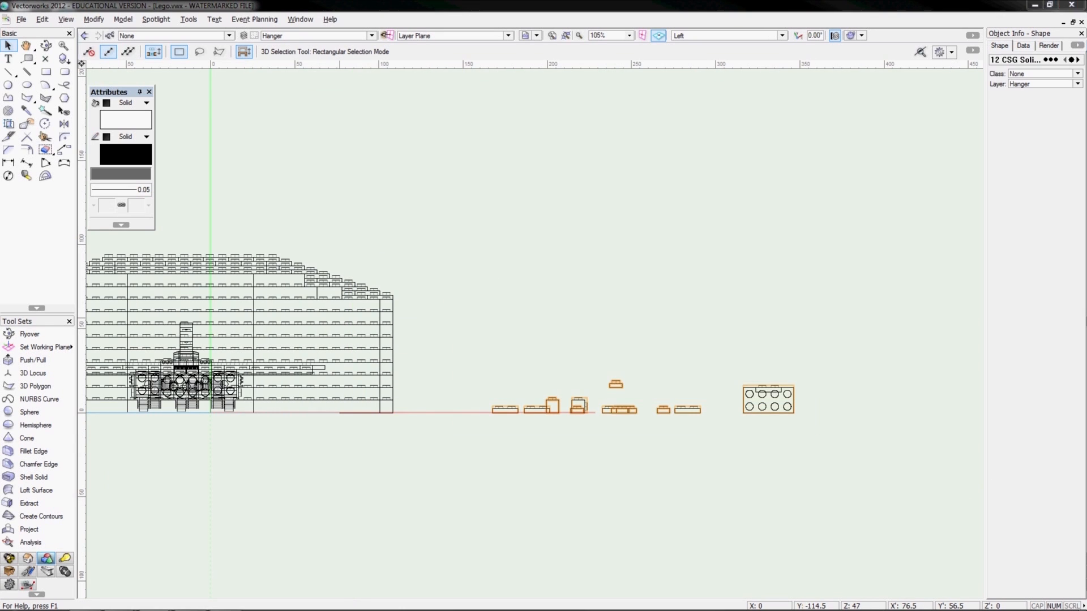
pyautogui.click(1019, 86)
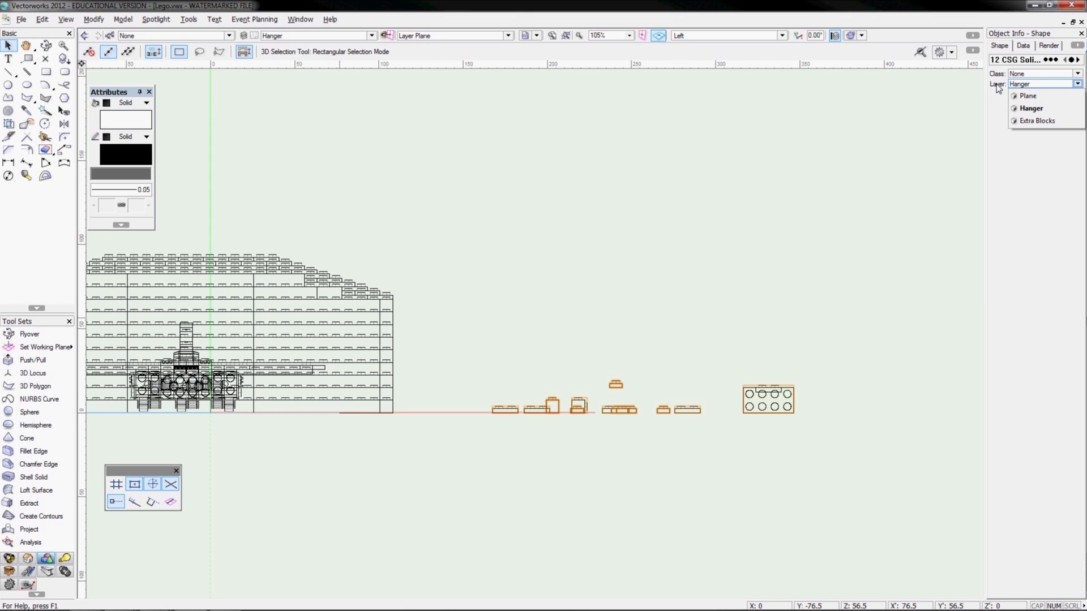
pyautogui.click(1036, 121)
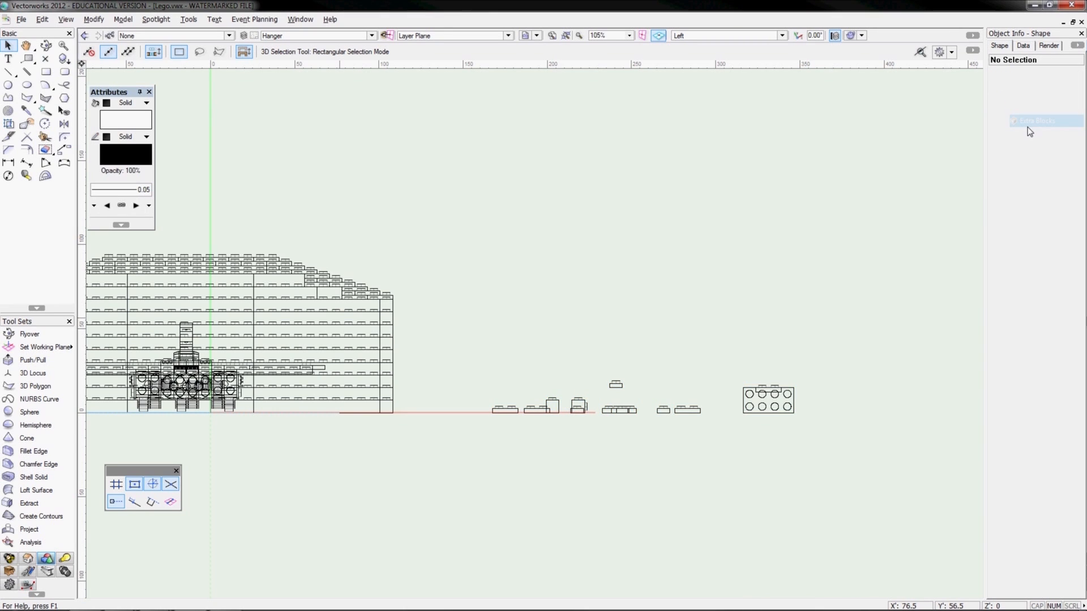
# Try to select the loose blocks from the Hanger layer, and make Extra Blocks the active layer by way of one of them
pyautogui.moveTo(505, 349); pyautogui.dragTo(831, 440)
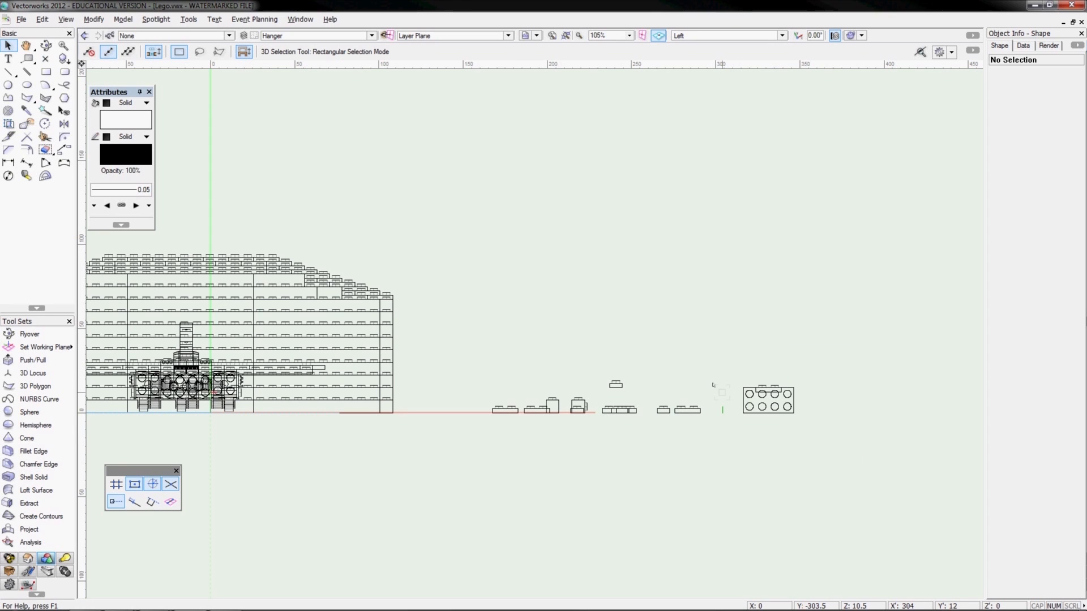
pyautogui.rightClick(748, 393)
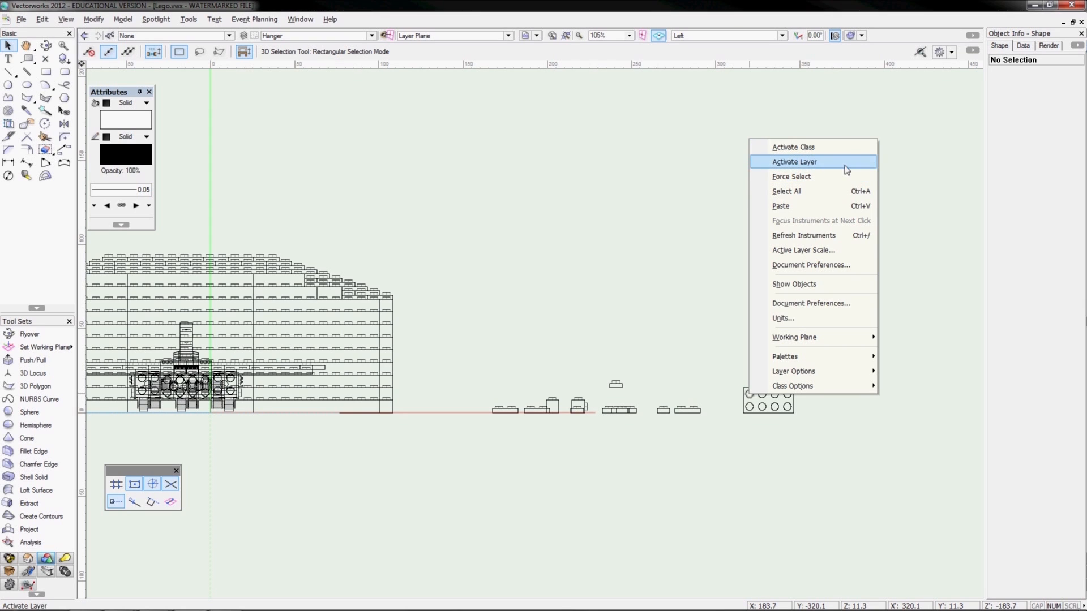
pyautogui.click(817, 177)
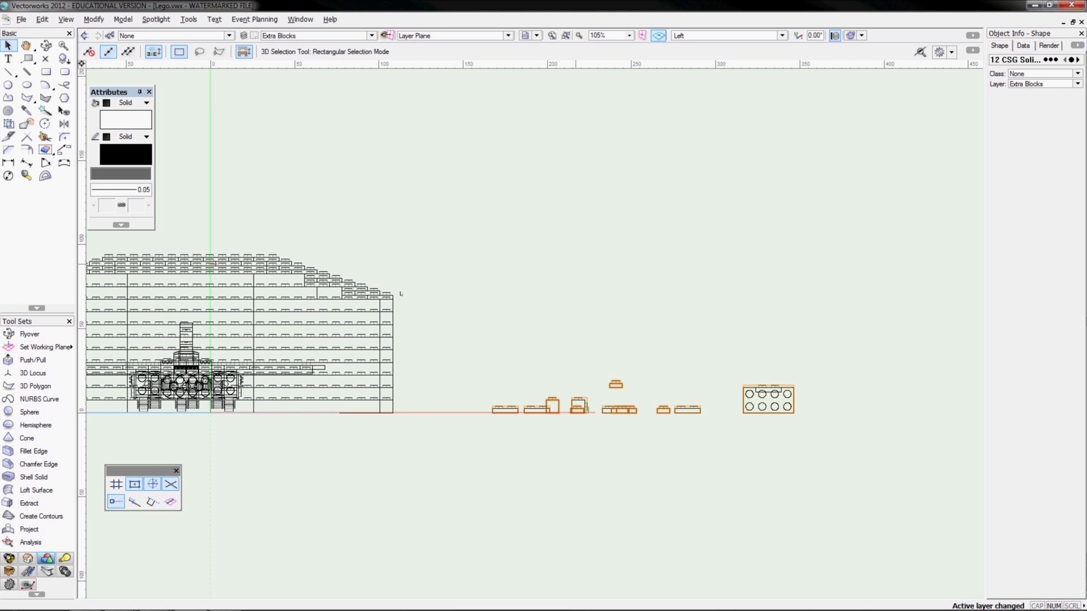
# Make Hanger the active layer by way of a block on the hangar's upper edge, leaving nothing selected
pyautogui.click(654, 370)
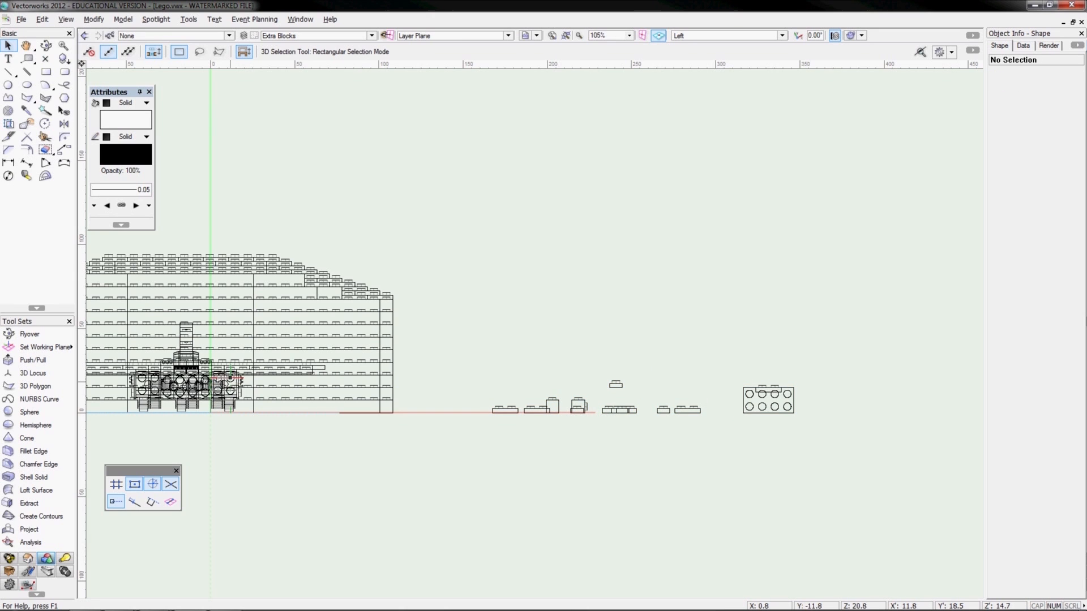
pyautogui.rightClick(391, 294)
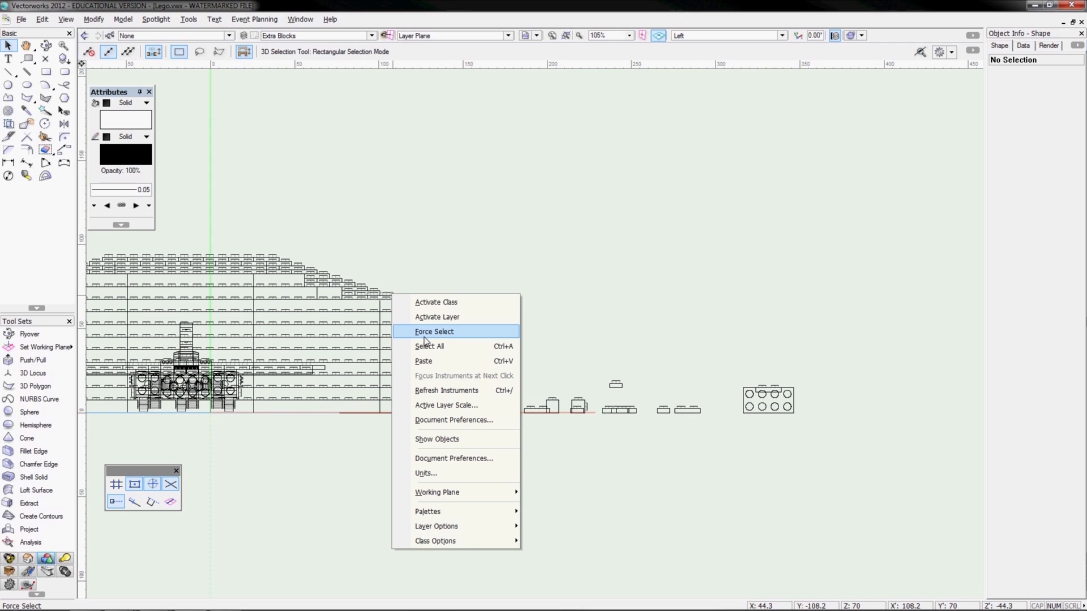
pyautogui.click(424, 317)
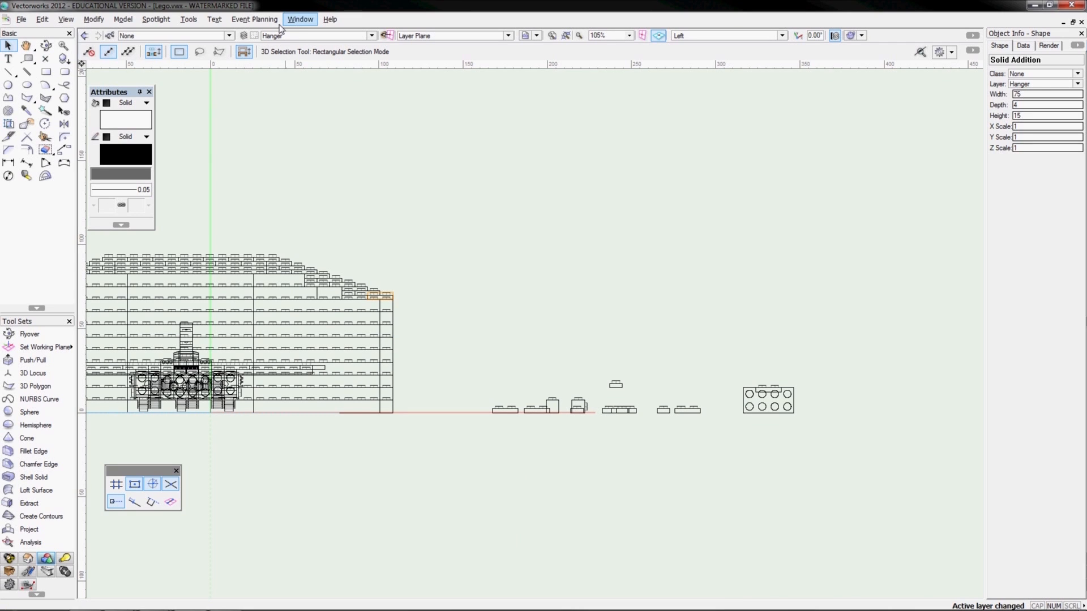
pyautogui.click(457, 291)
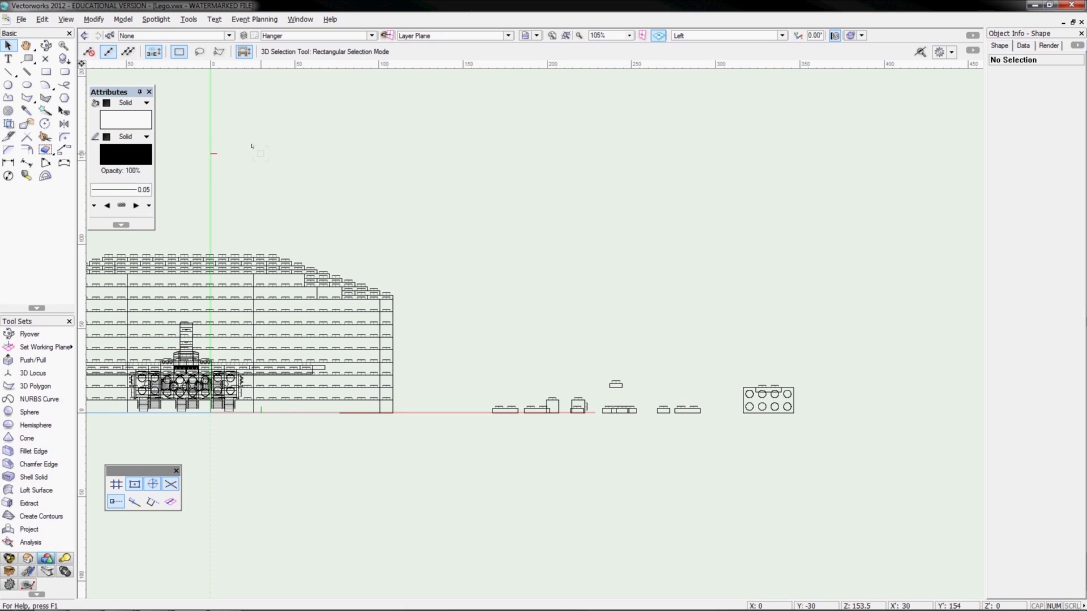
# In Top/Plan view, create another design layer with its default name and properties, and accept the layer organization
pyautogui.press('F5')
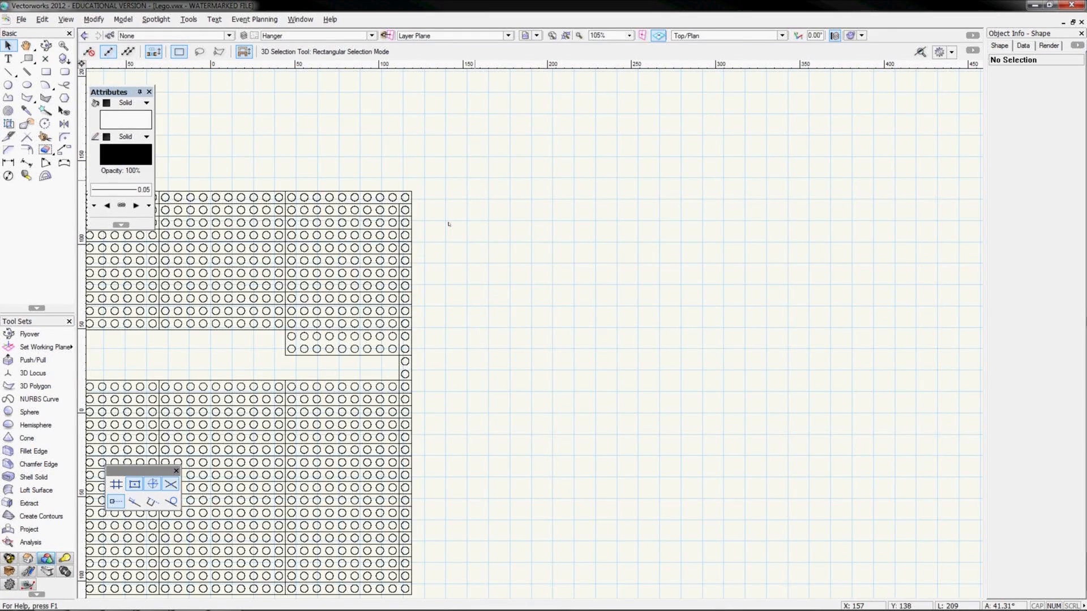
pyautogui.scroll(-2, 458, 231)
pyautogui.click(299, 36)
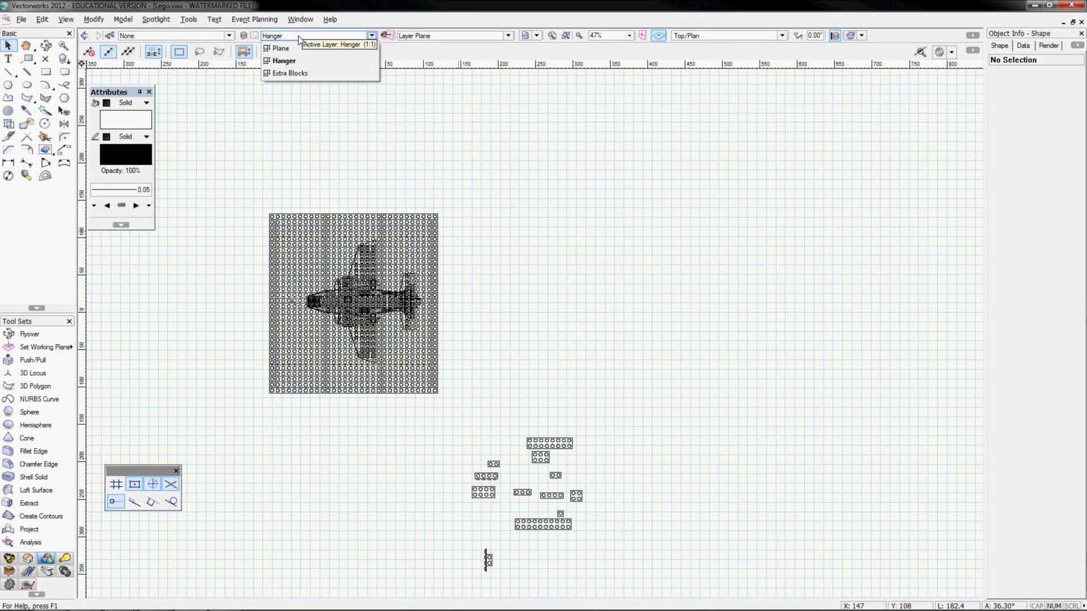
pyautogui.click(253, 39)
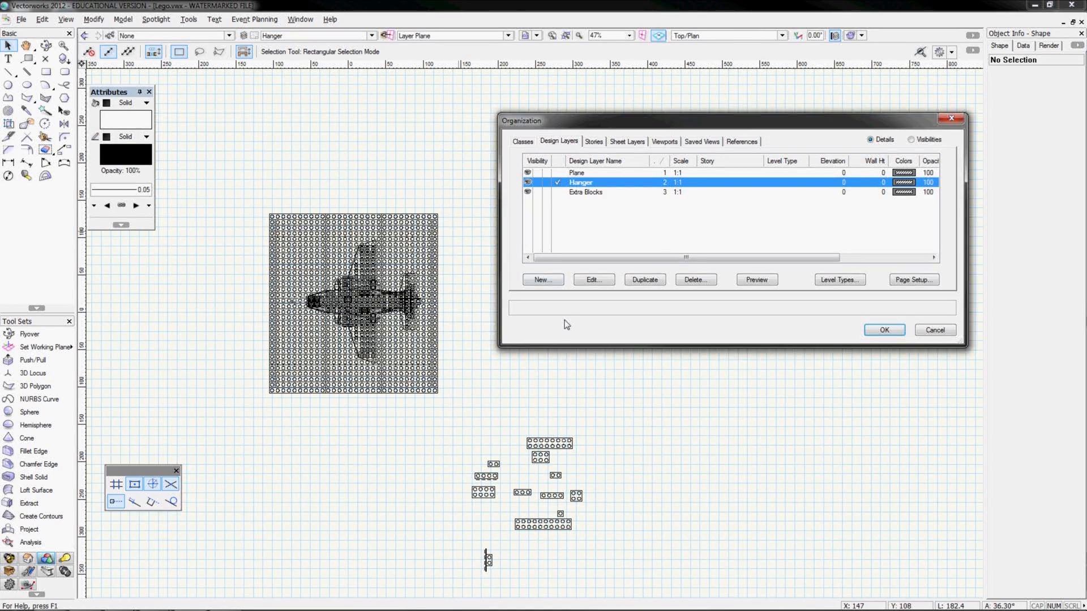
pyautogui.click(543, 280)
pyautogui.click(572, 411)
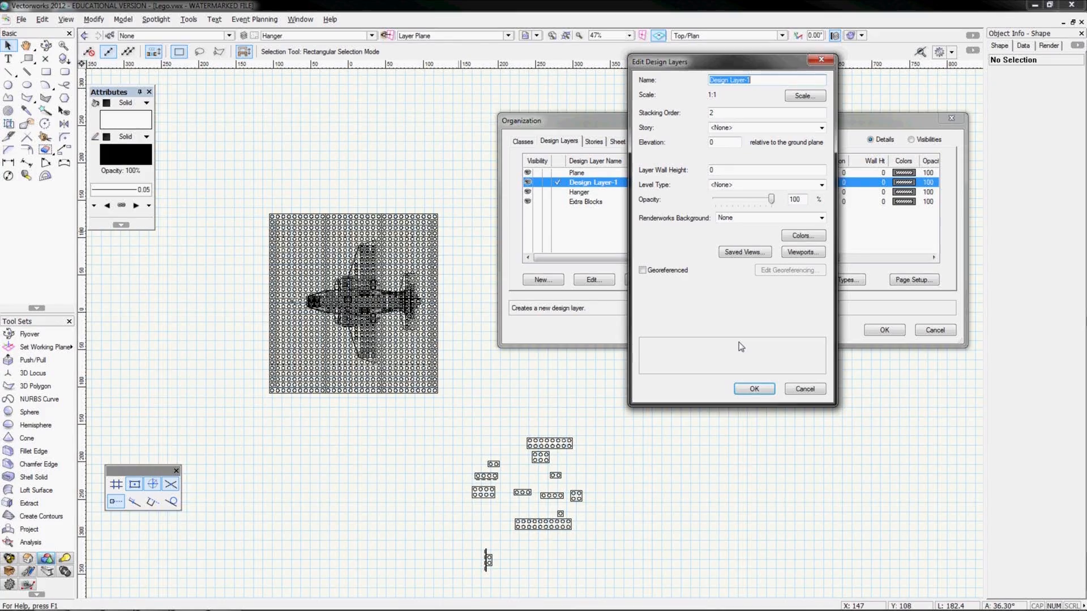
pyautogui.click(754, 389)
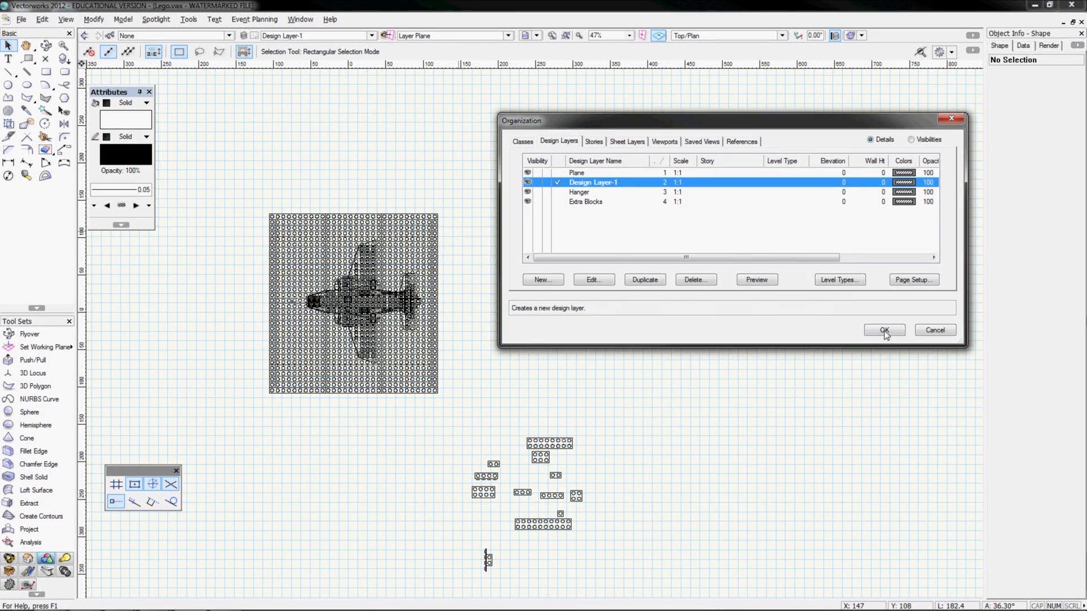
pyautogui.click(885, 332)
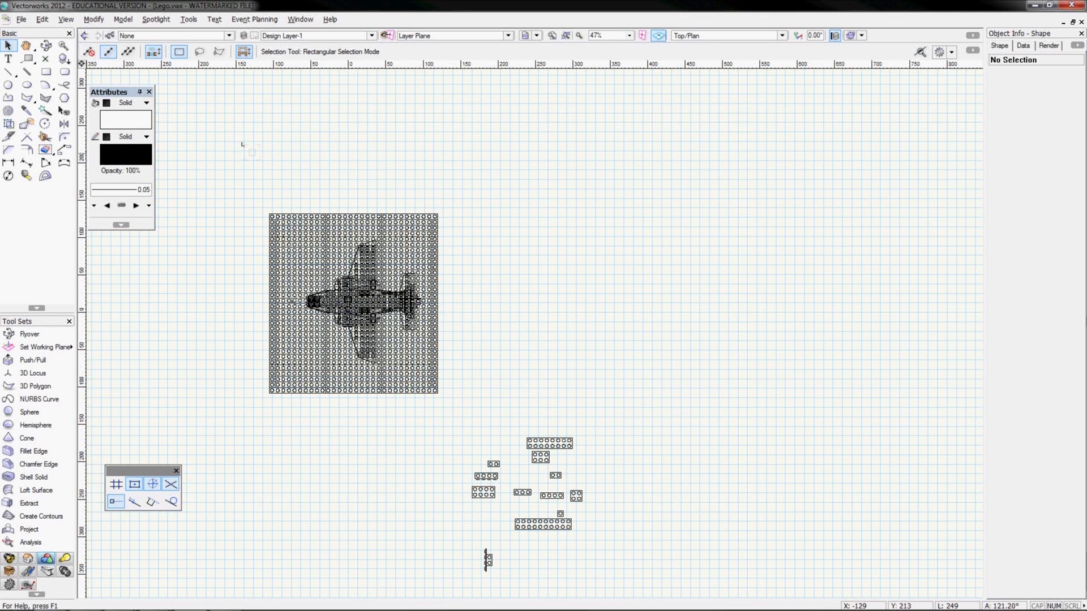
# Add two new classes named Set and LX to the document
pyautogui.click(110, 36)
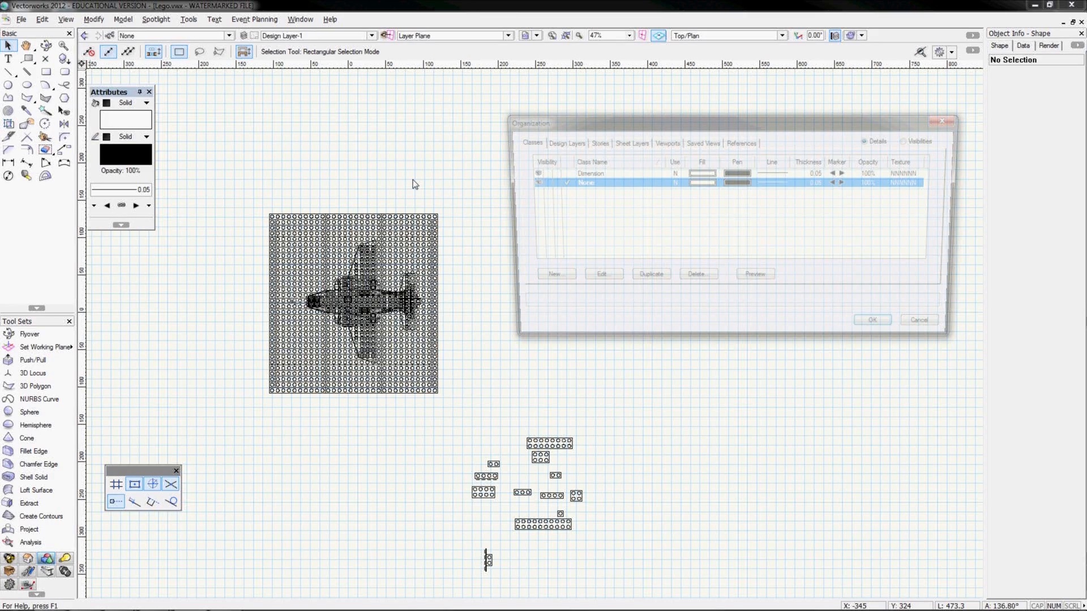
pyautogui.click(536, 142)
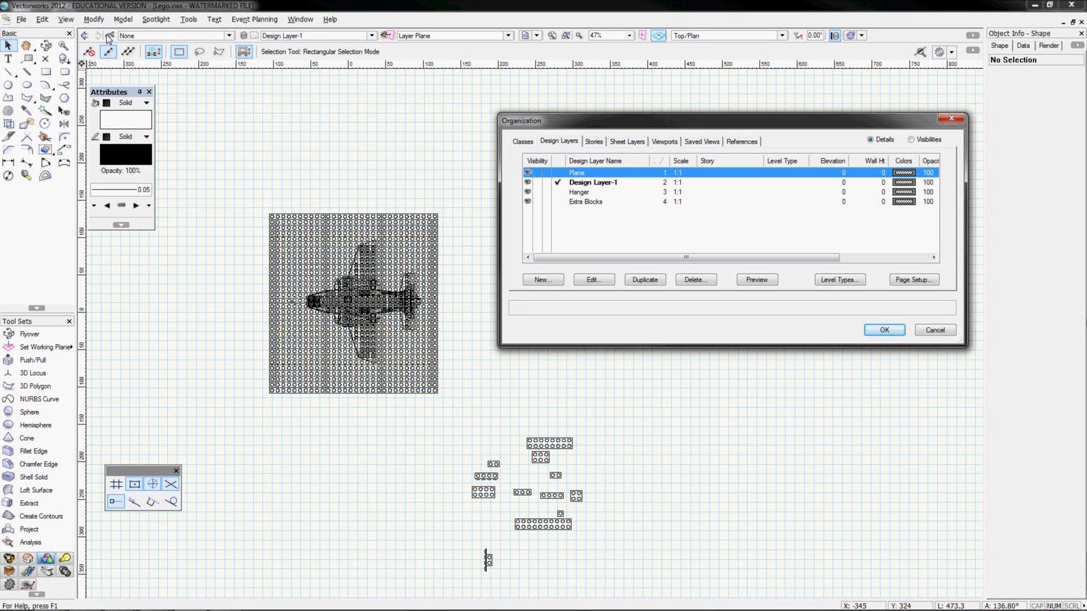
pyautogui.click(523, 141)
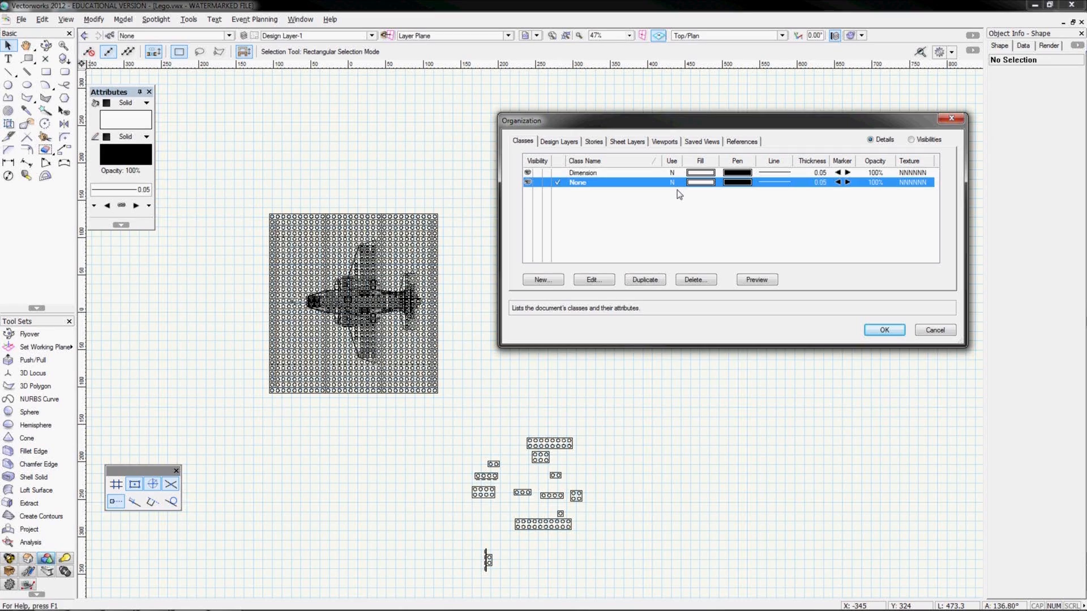
pyautogui.click(542, 279)
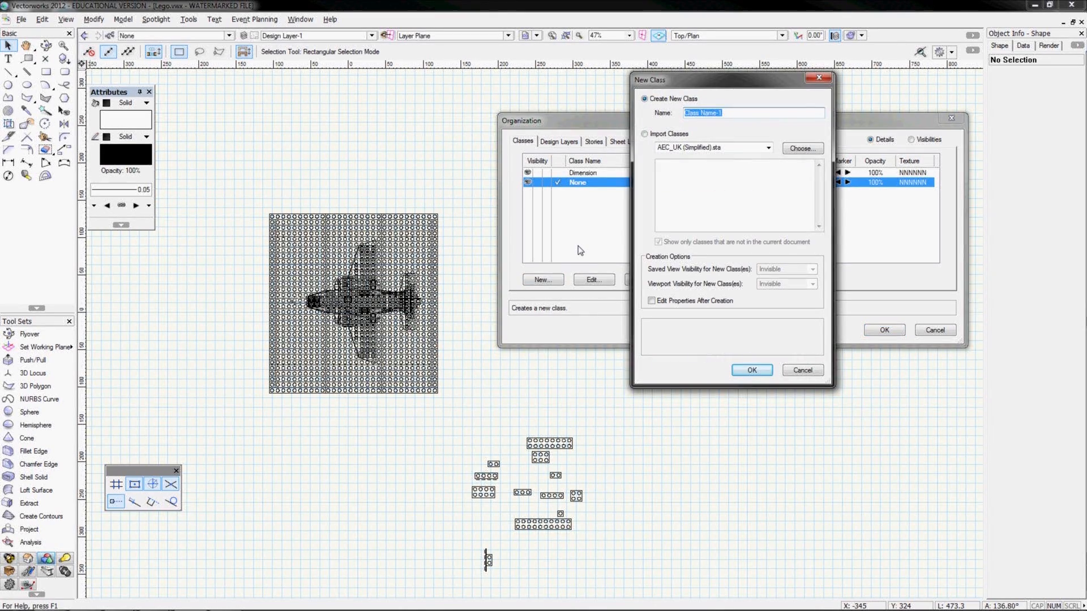
pyautogui.write('Set')
pyautogui.click(750, 369)
pyautogui.click(545, 282)
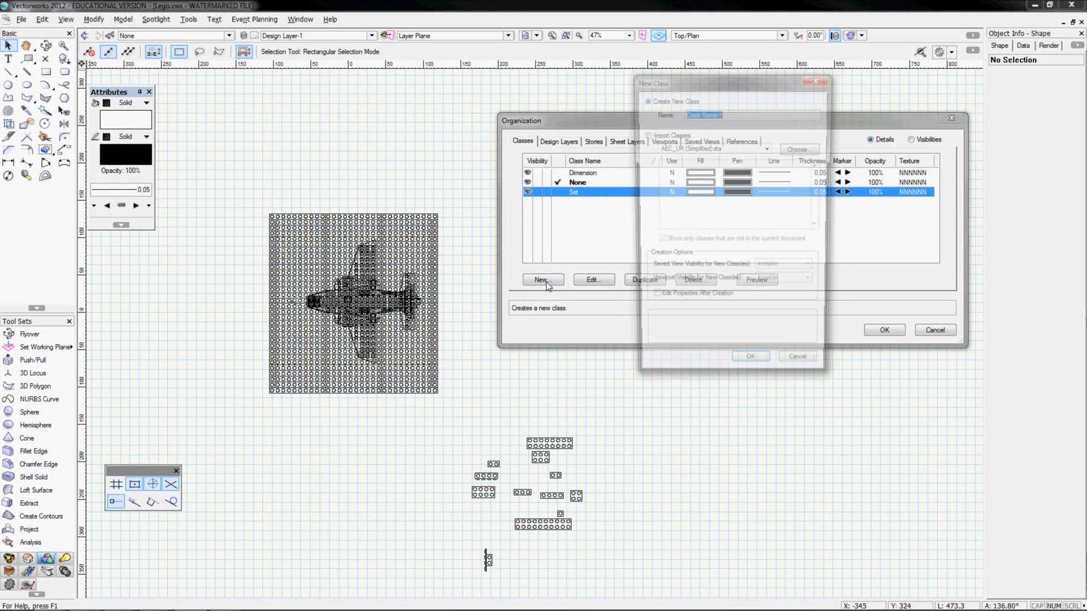
pyautogui.write('LX')
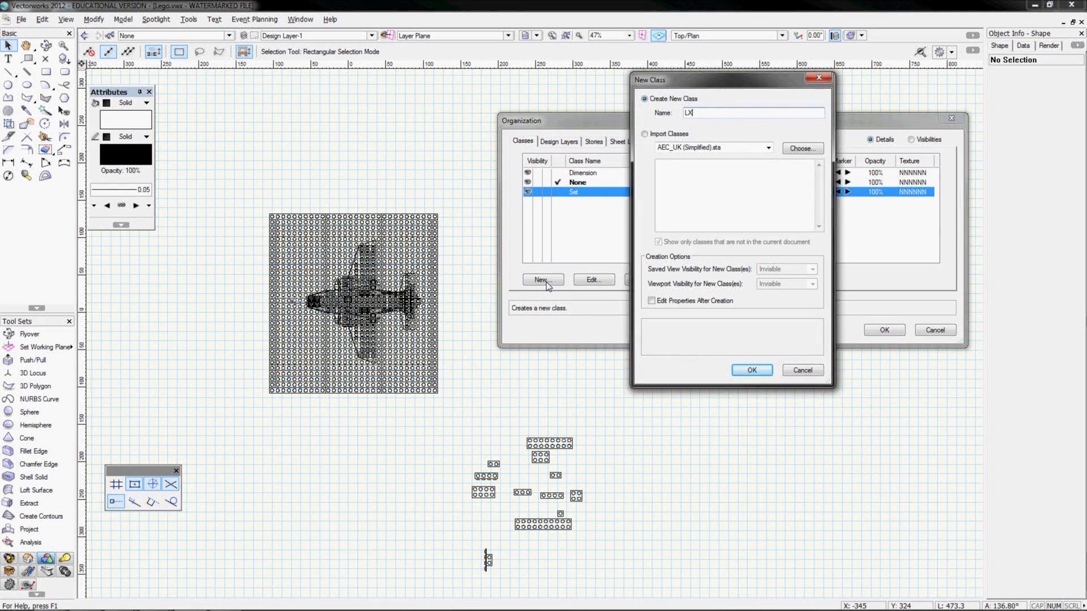
pyautogui.click(742, 371)
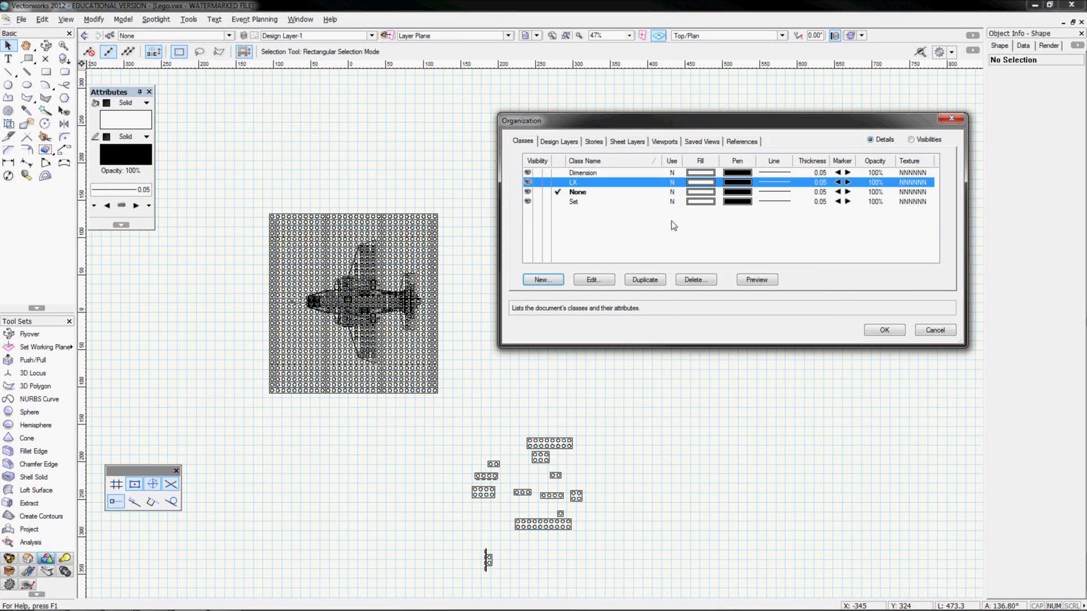
# Set the LX class's pen color to red and accept its properties
pyautogui.doubleClick(735, 187)
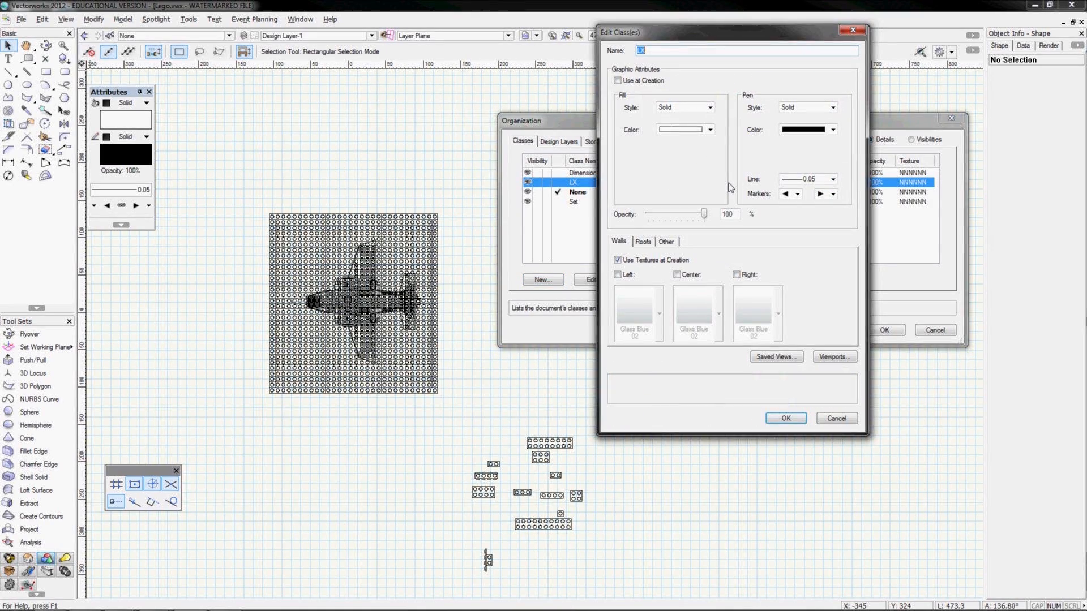
pyautogui.click(831, 131)
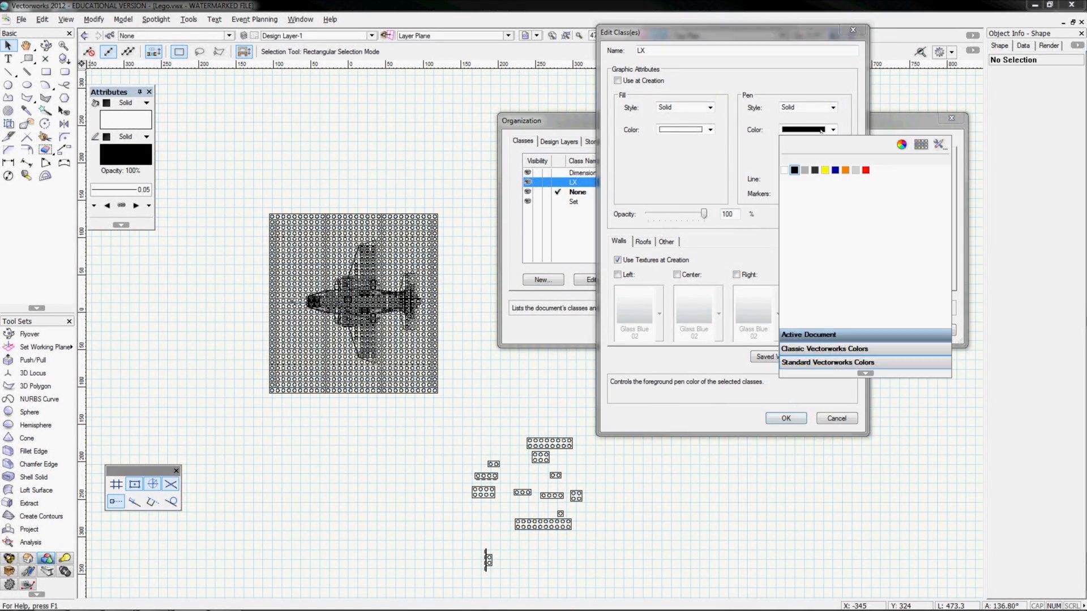
pyautogui.click(866, 169)
pyautogui.click(785, 418)
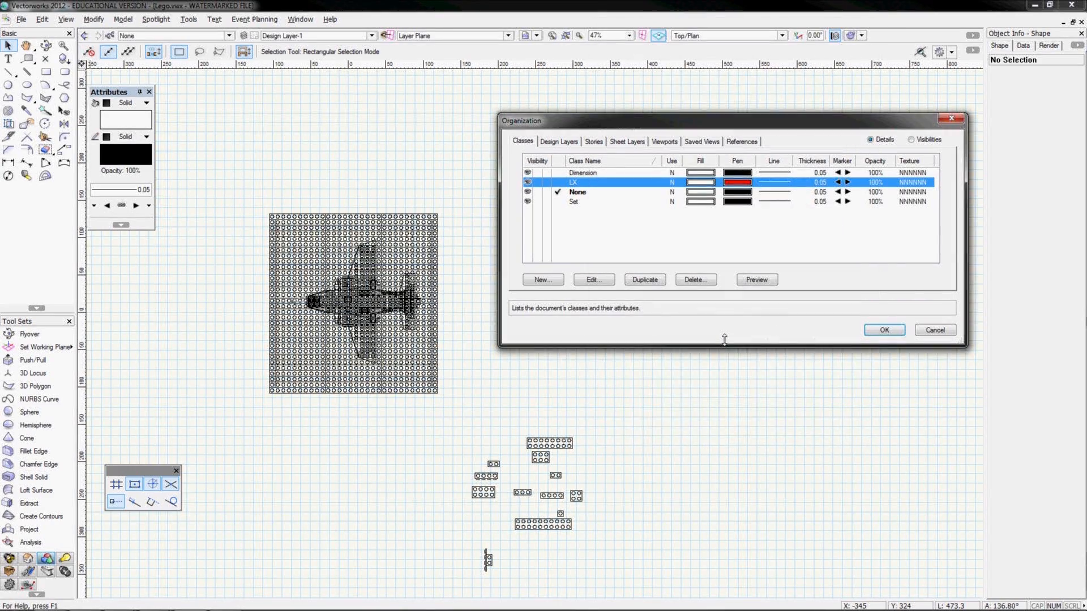
# Set the Set class's pen color to a custom green, and accept the class organization
pyautogui.click(730, 202)
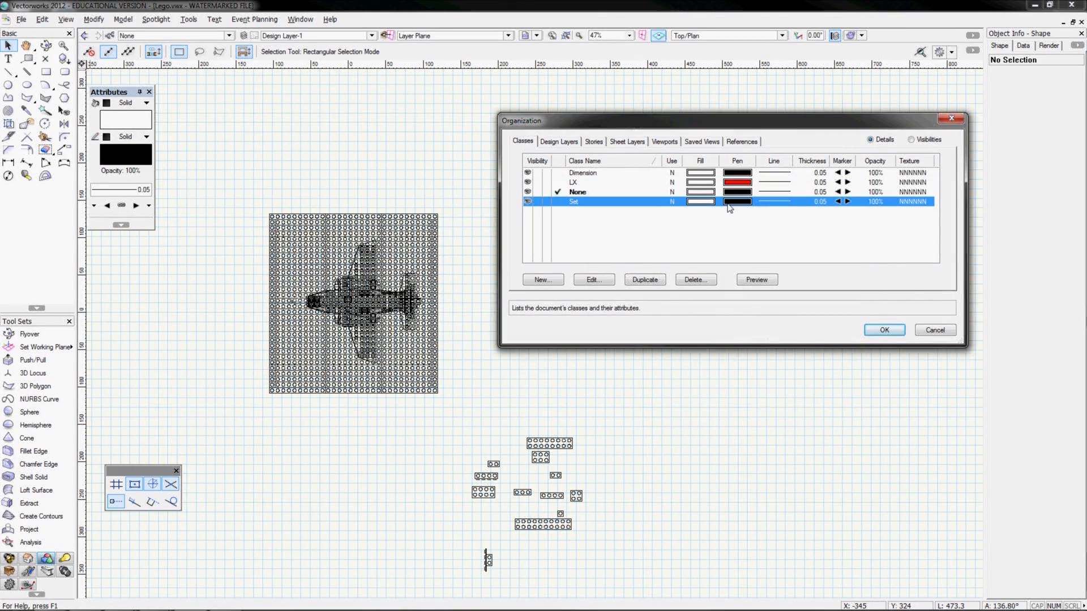
pyautogui.doubleClick(729, 202)
pyautogui.click(833, 129)
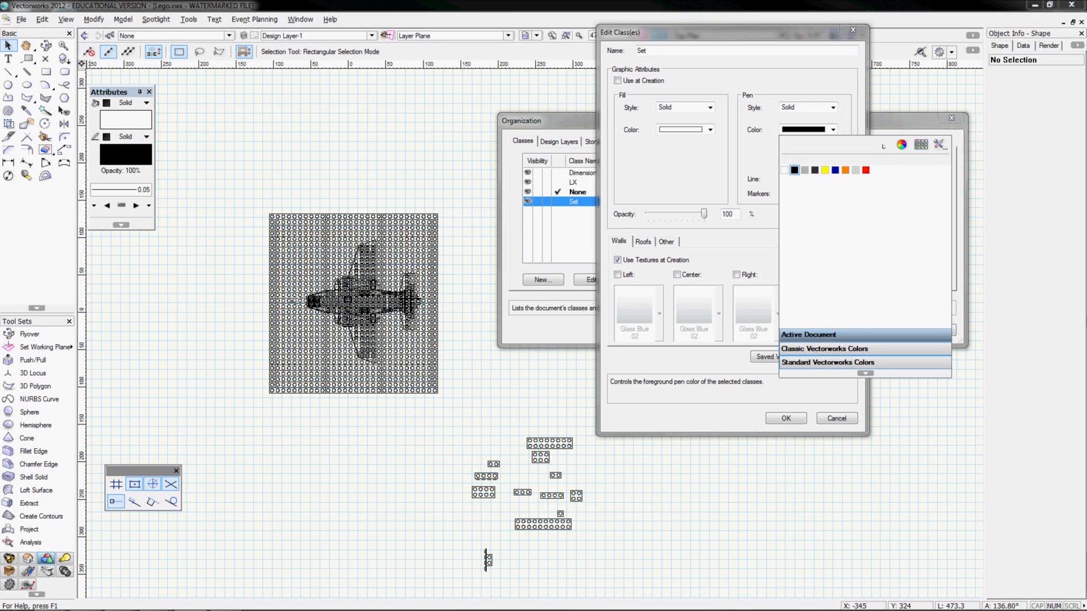
pyautogui.click(901, 144)
pyautogui.click(767, 177)
pyautogui.click(855, 226)
pyautogui.moveTo(854, 224)
pyautogui.mouseDown()
pyautogui.moveTo(853, 262)
pyautogui.moveTo(854, 224)
pyautogui.mouseUp()
pyautogui.click(628, 311)
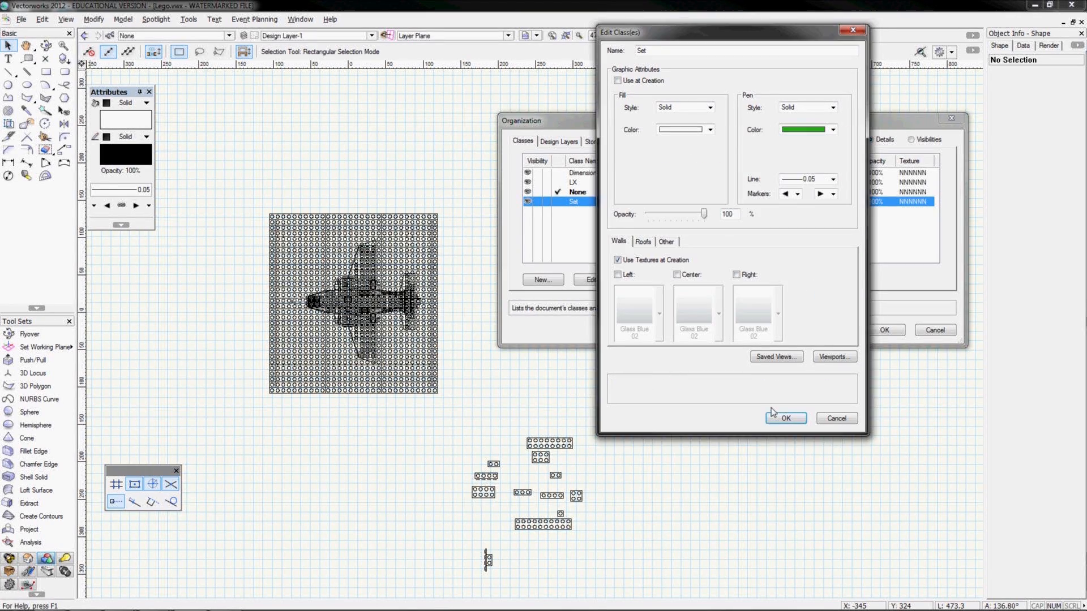
pyautogui.click(782, 418)
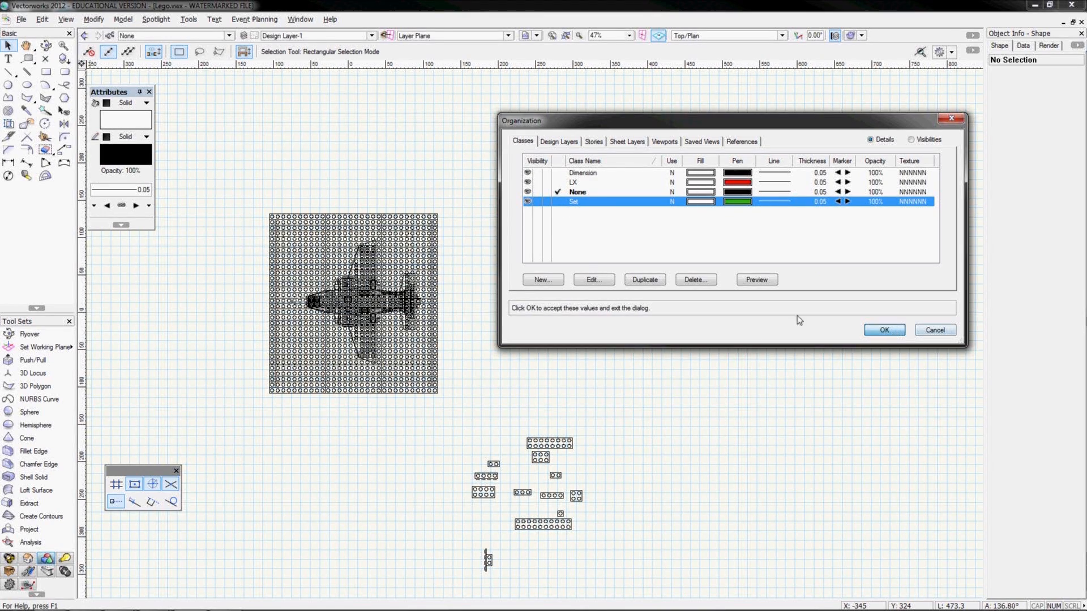
pyautogui.click(885, 330)
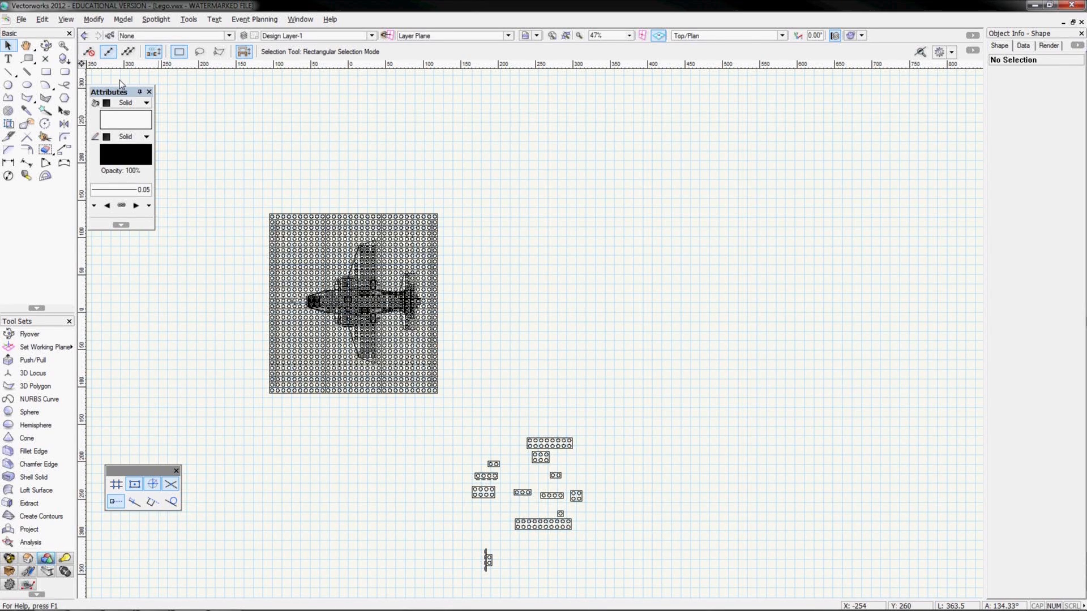
# Draw a rectangle about 111 by 64 mm in the None class, in the empty area beside the hangar, and deselect it
pyautogui.click(46, 72)
pyautogui.click(531, 202)
pyautogui.click(613, 249)
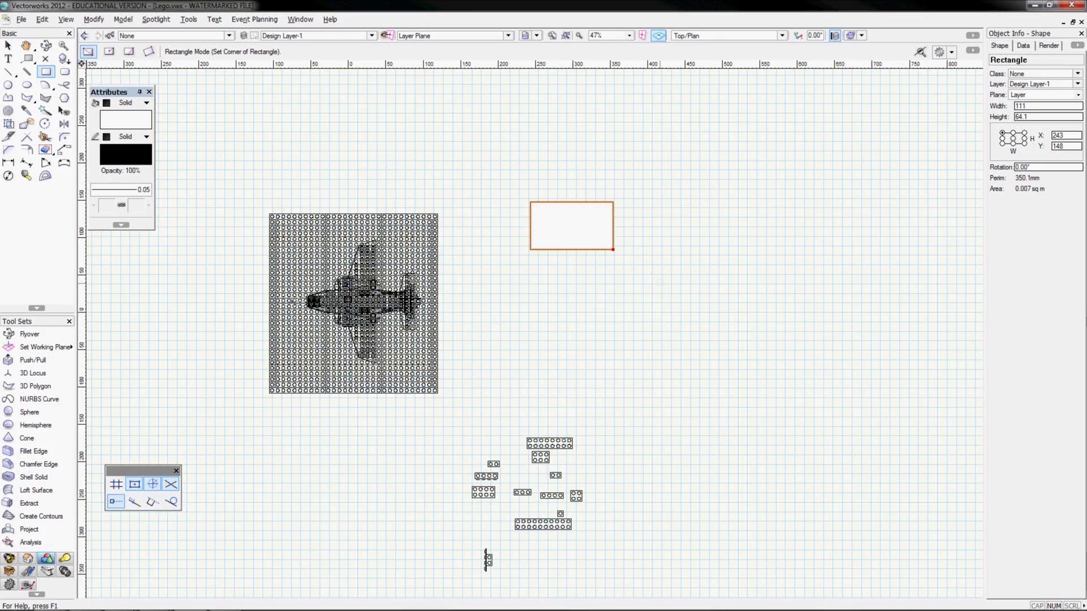
pyautogui.scroll(2, 660, 250)
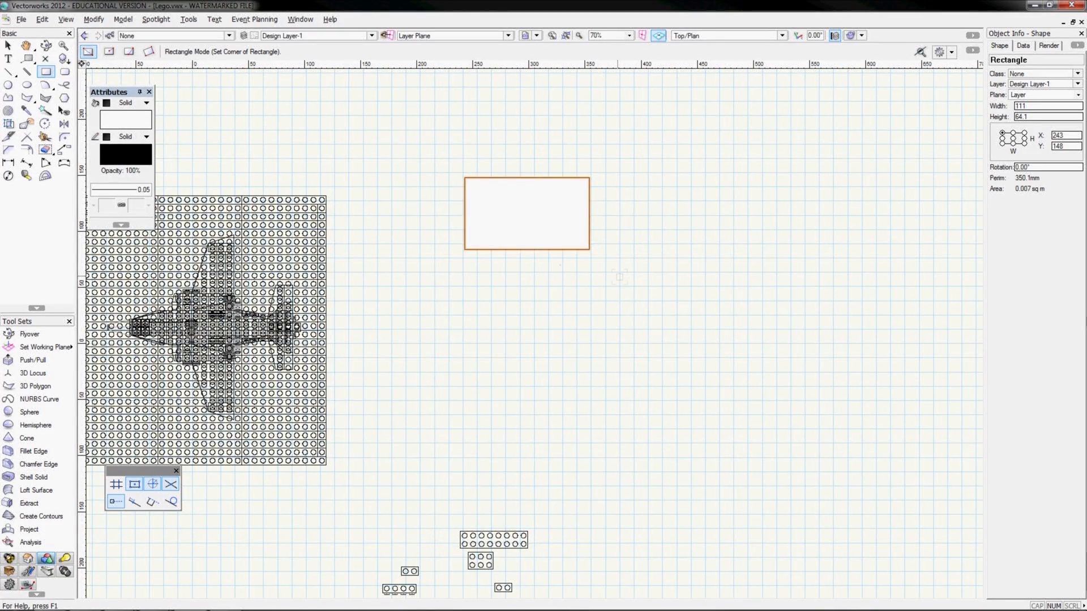
pyautogui.click(8, 46)
pyautogui.click(387, 165)
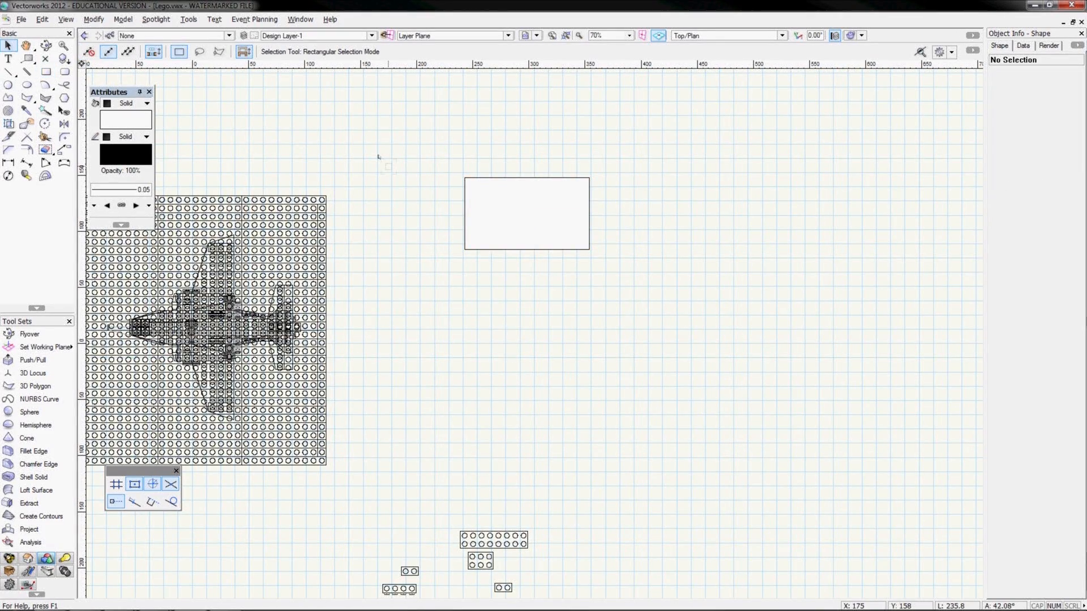
# Make LX the active class and set both the fill color and the pen color to follow the class
pyautogui.click(208, 37)
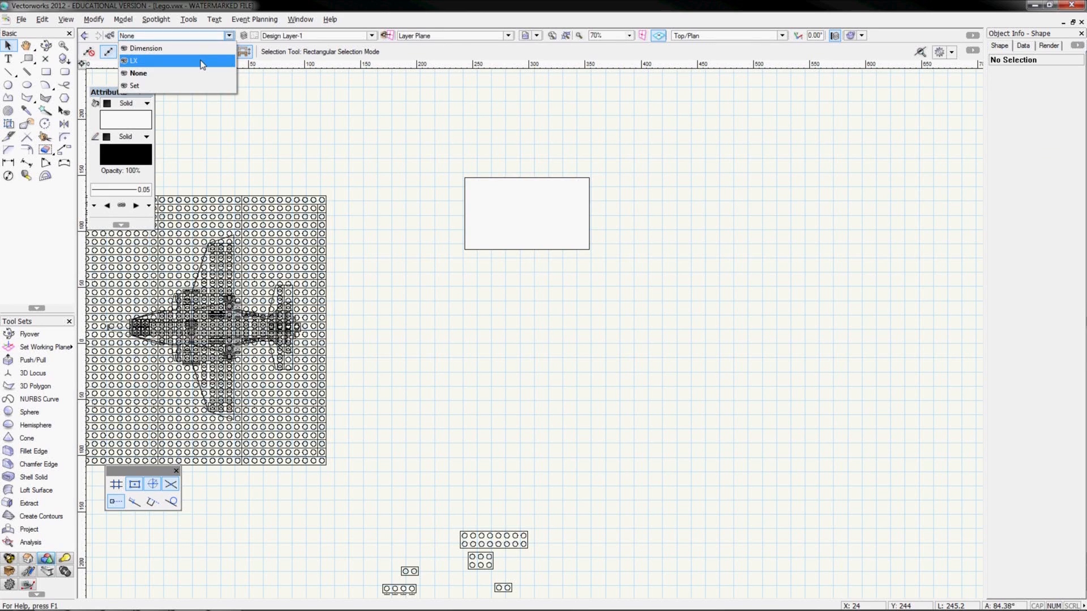
pyautogui.click(202, 61)
pyautogui.click(126, 121)
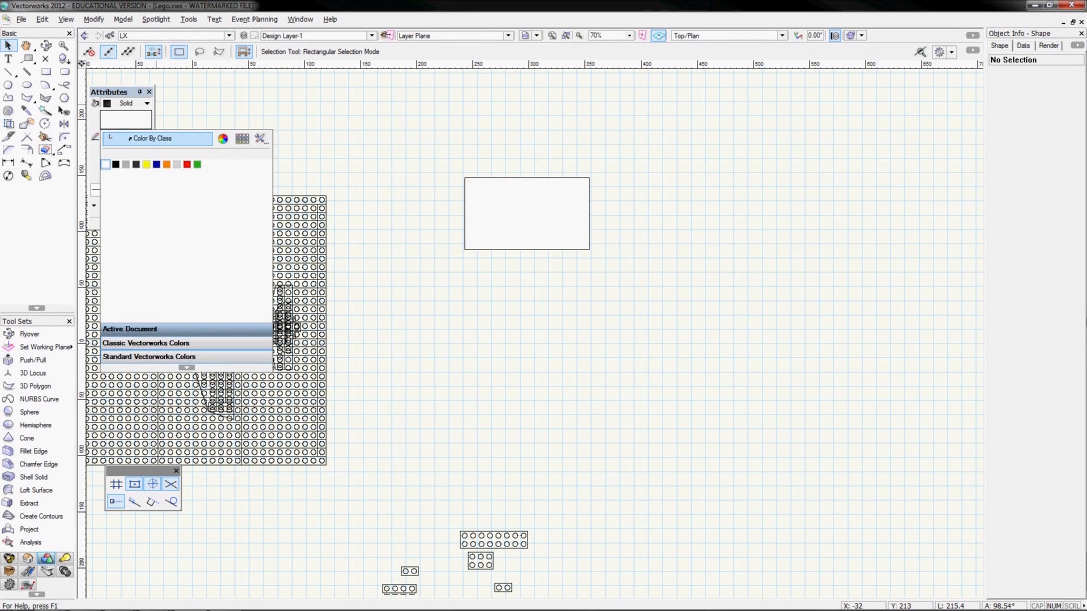
pyautogui.click(110, 137)
pyautogui.click(114, 161)
pyautogui.click(119, 173)
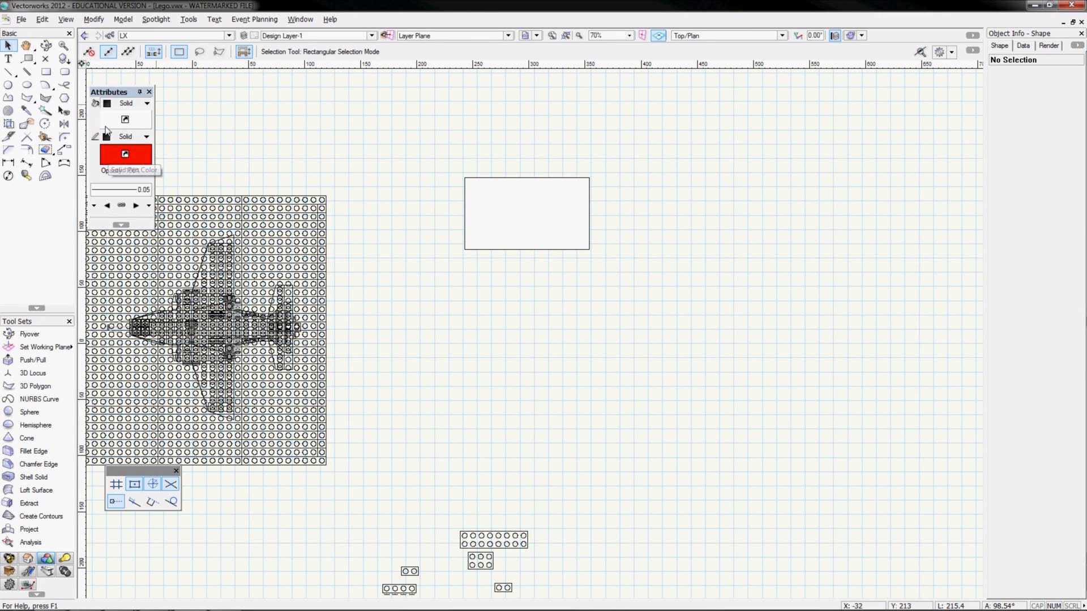
# Draw three rotated rectangles in the LX class beneath the black rectangle, about 33 by 22, 81 by 15 and 83 by 17 mm
pyautogui.press('4')
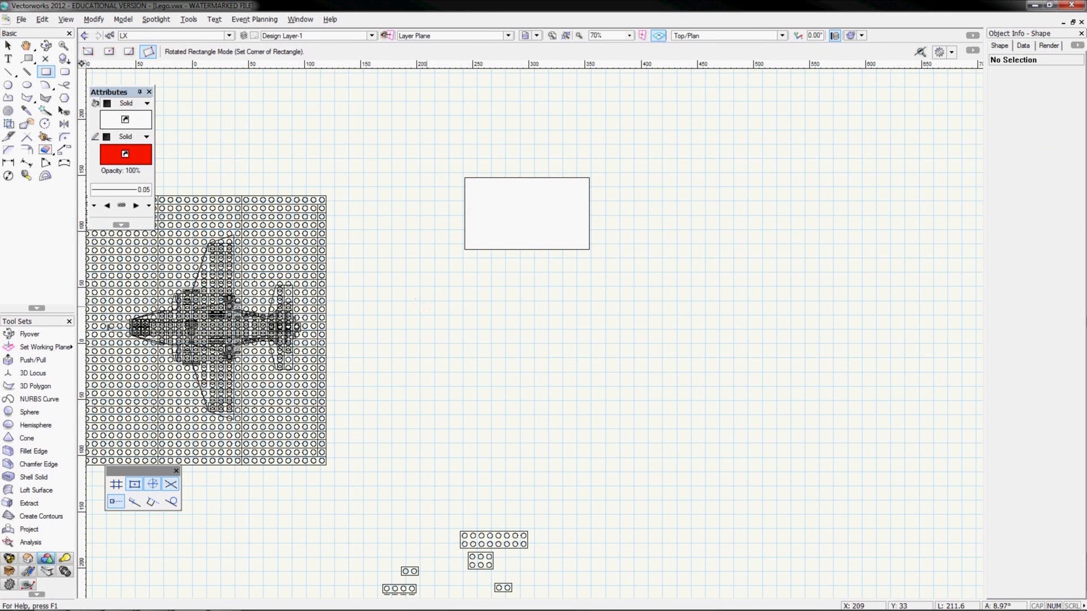
pyautogui.click(425, 311)
pyautogui.click(457, 290)
pyautogui.click(469, 311)
pyautogui.click(551, 288)
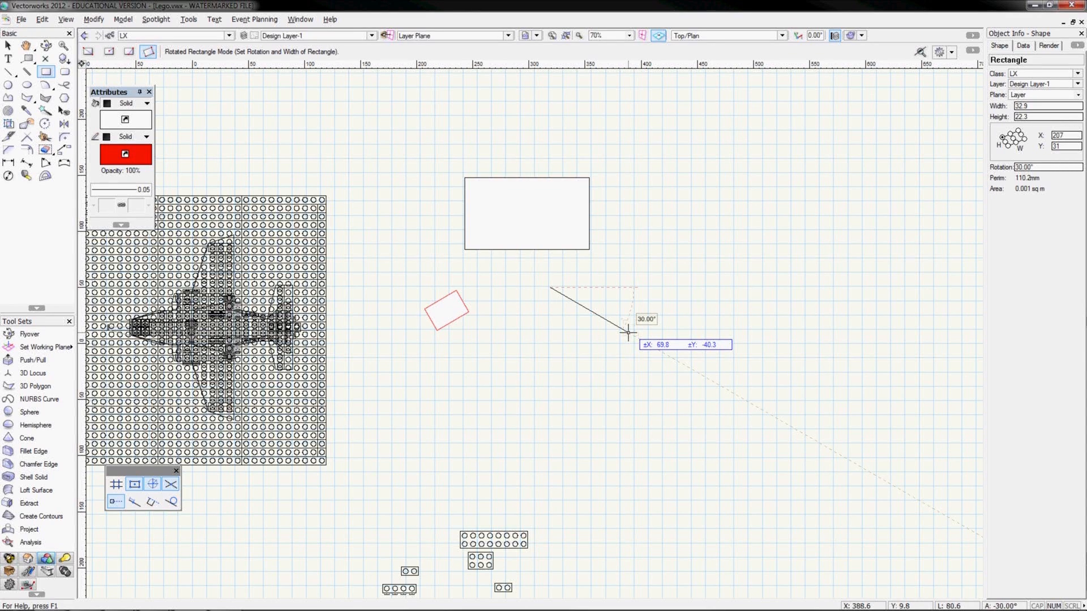
pyautogui.click(628, 333)
pyautogui.click(623, 345)
pyautogui.click(742, 272)
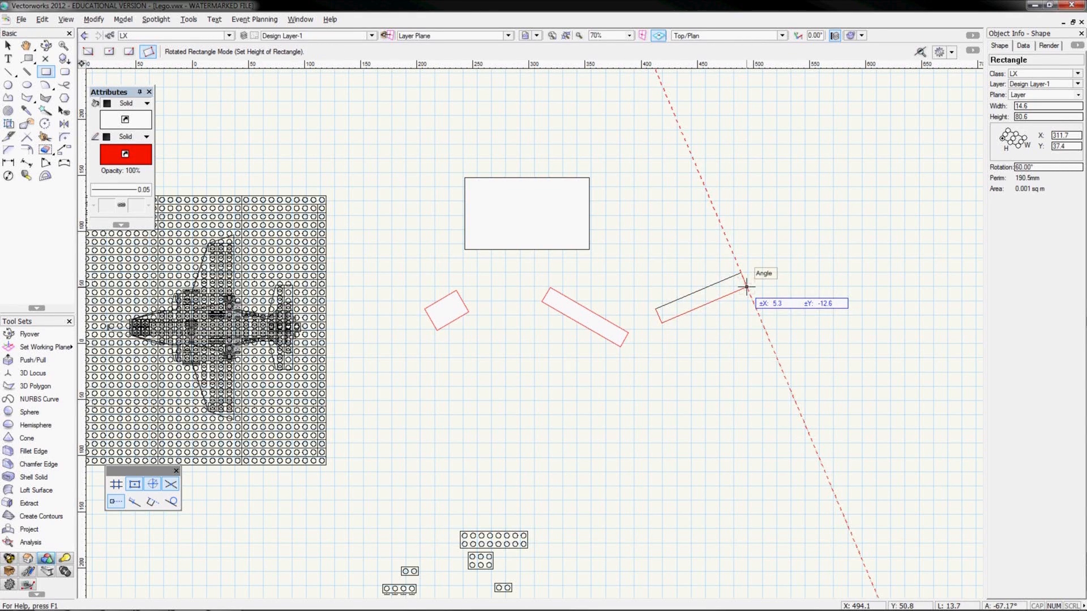
pyautogui.click(747, 287)
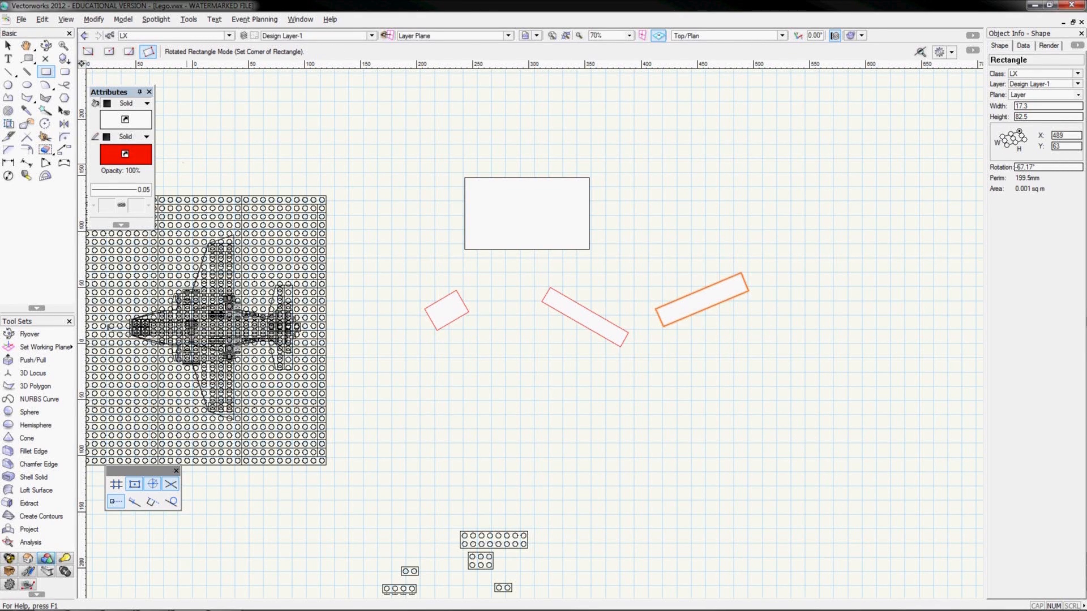
# Make Set the active class and deselect the rotated rectangle
pyautogui.click(130, 36)
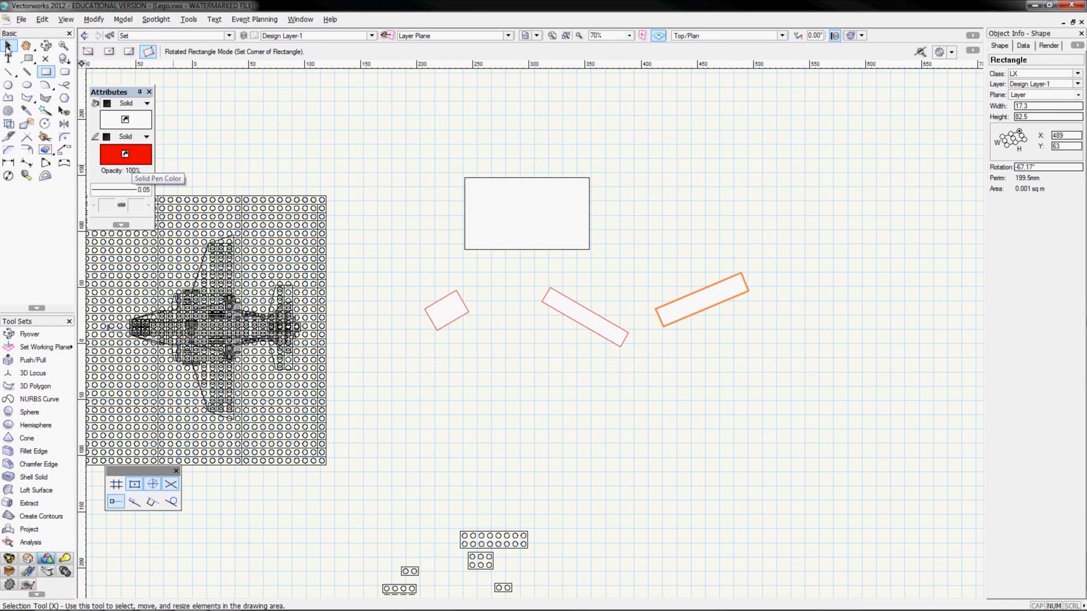
pyautogui.click(8, 47)
pyautogui.click(326, 148)
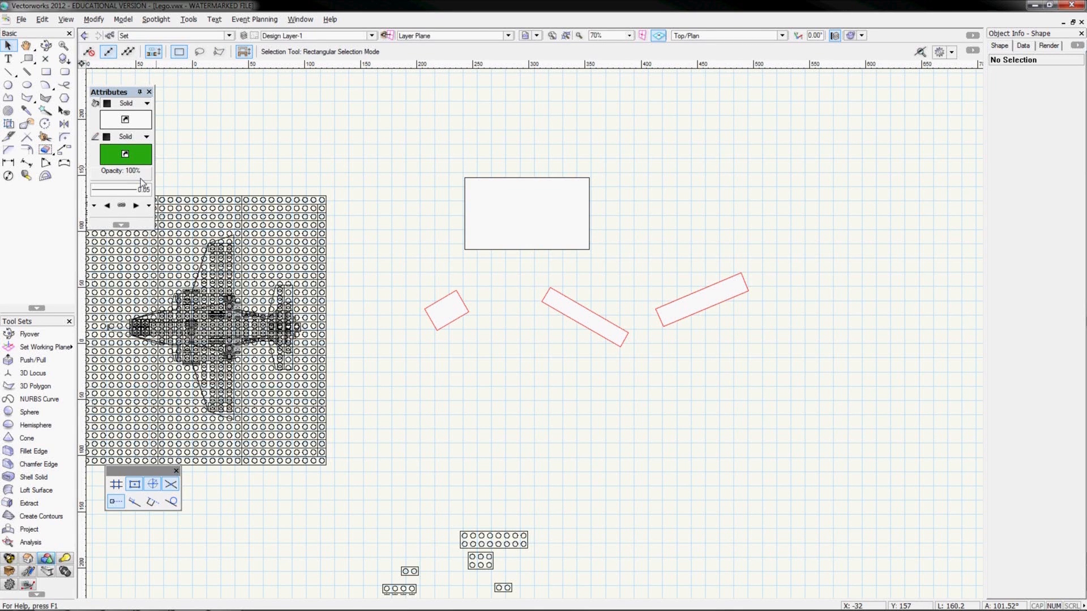
# Draw two adjoining rectangles in the Set class beneath the LX rectangles, about 94 by 70 and 92 by 70 mm, and deselect them
pyautogui.click(46, 71)
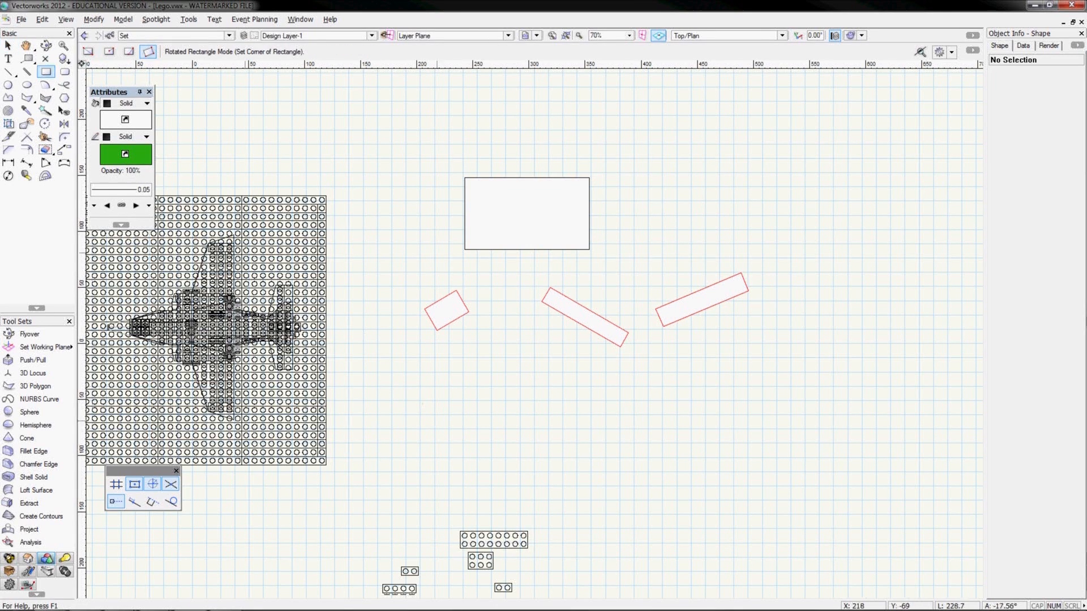
pyautogui.click(402, 361)
pyautogui.click(507, 361)
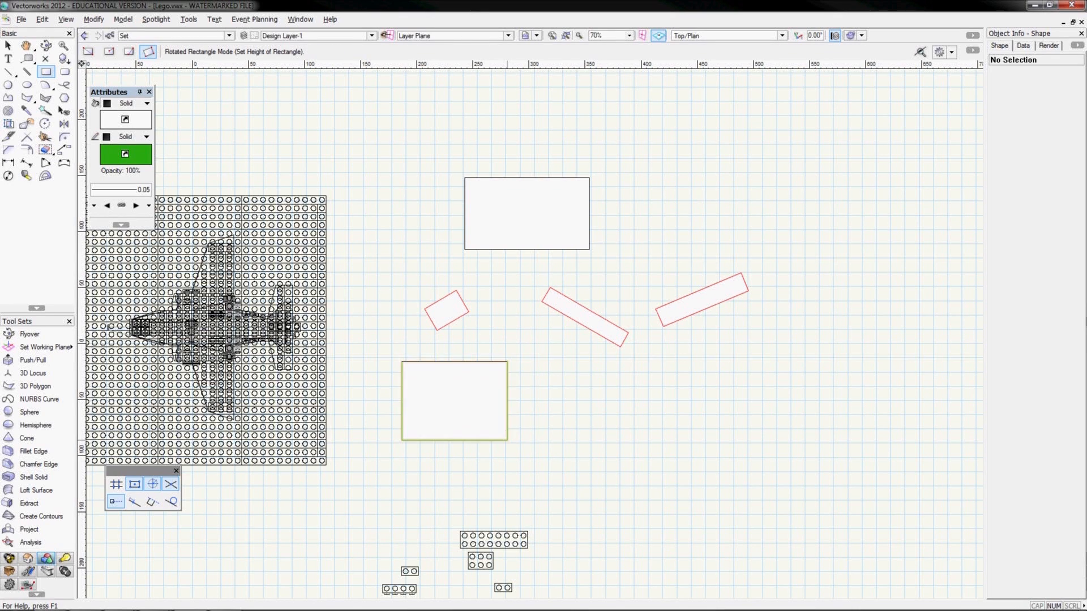
pyautogui.click(507, 440)
pyautogui.click(507, 440)
pyautogui.click(507, 361)
pyautogui.click(610, 401)
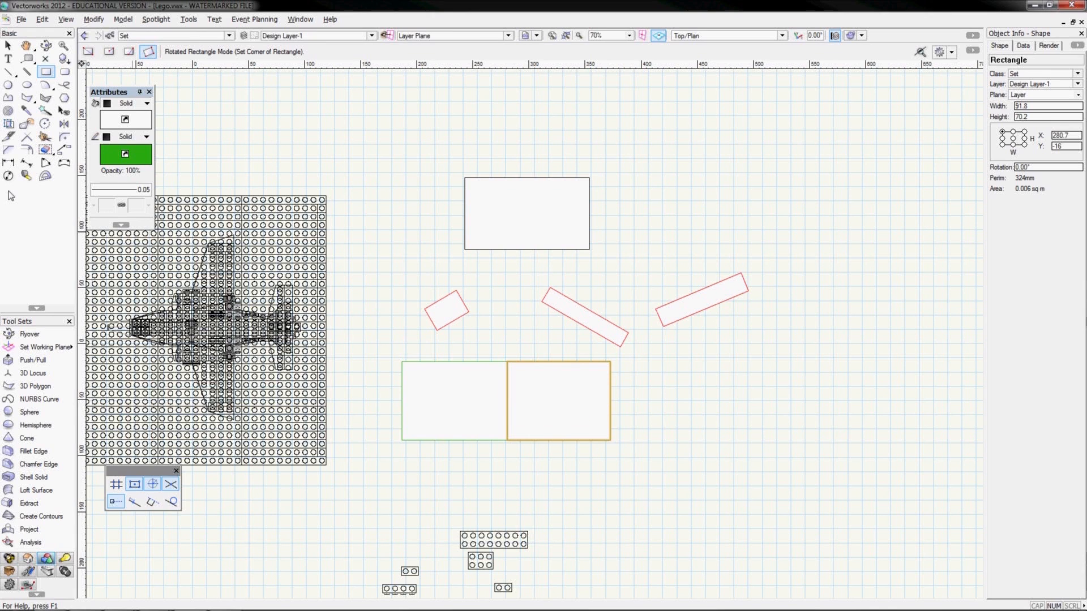
pyautogui.click(369, 165)
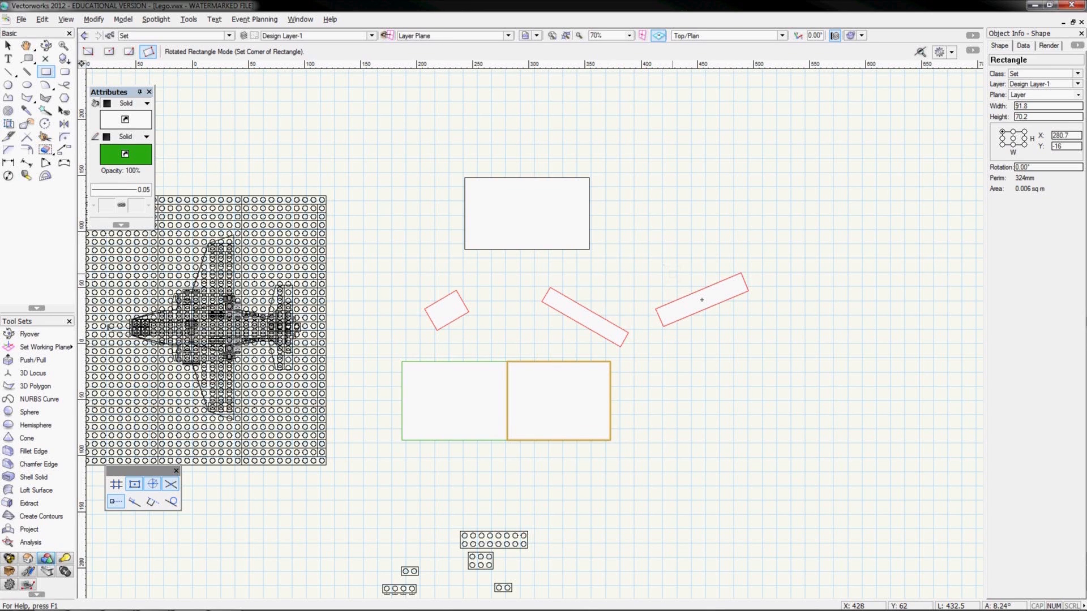
pyautogui.click(9, 47)
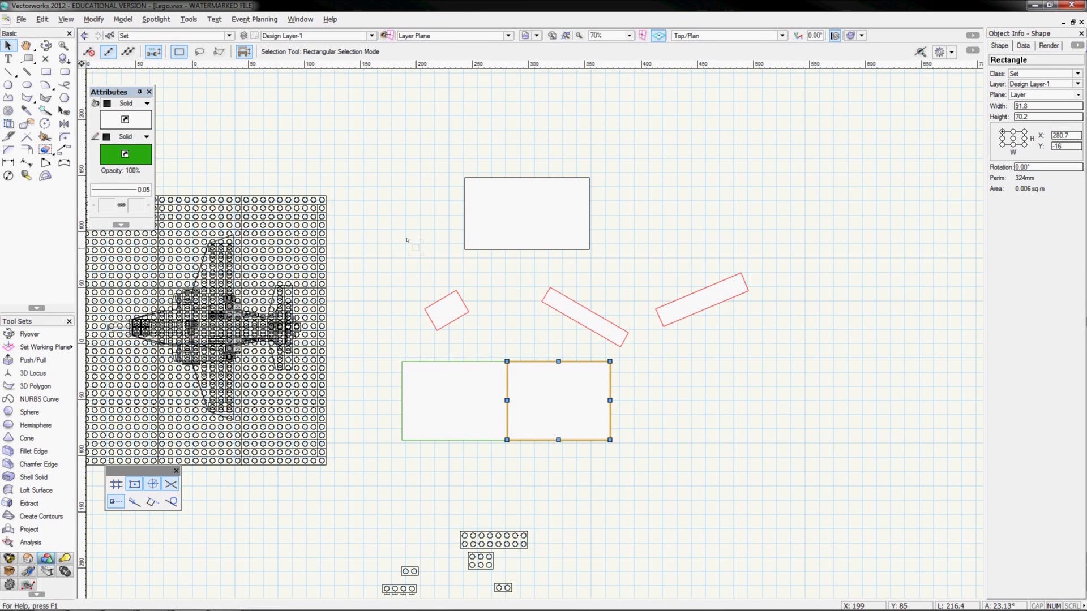
pyautogui.click(407, 240)
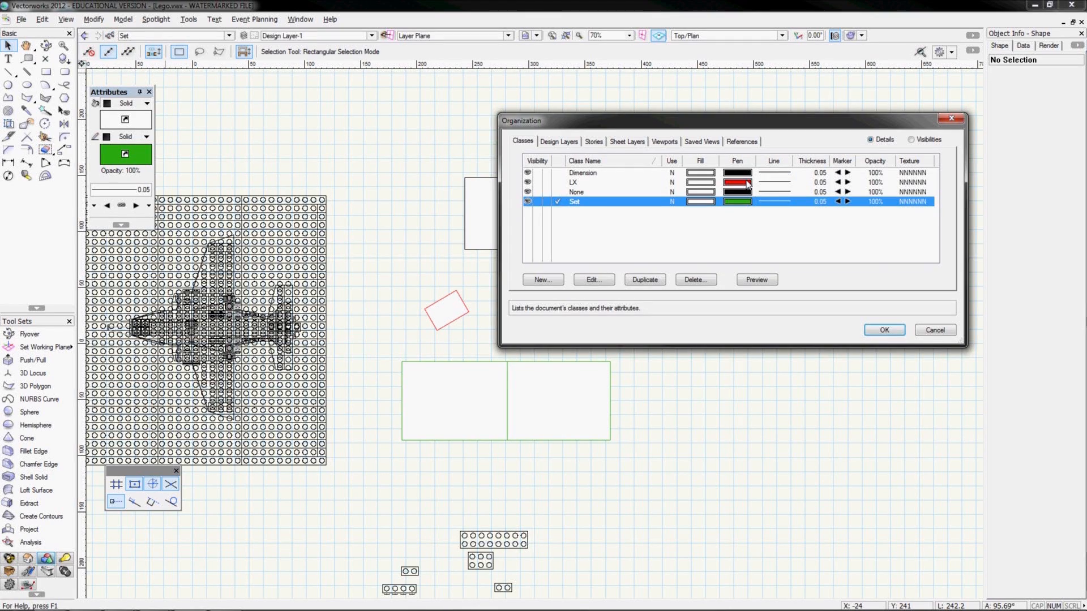
# Set the LX class's pen color to orange and accept the class organization
pyautogui.doubleClick(747, 184)
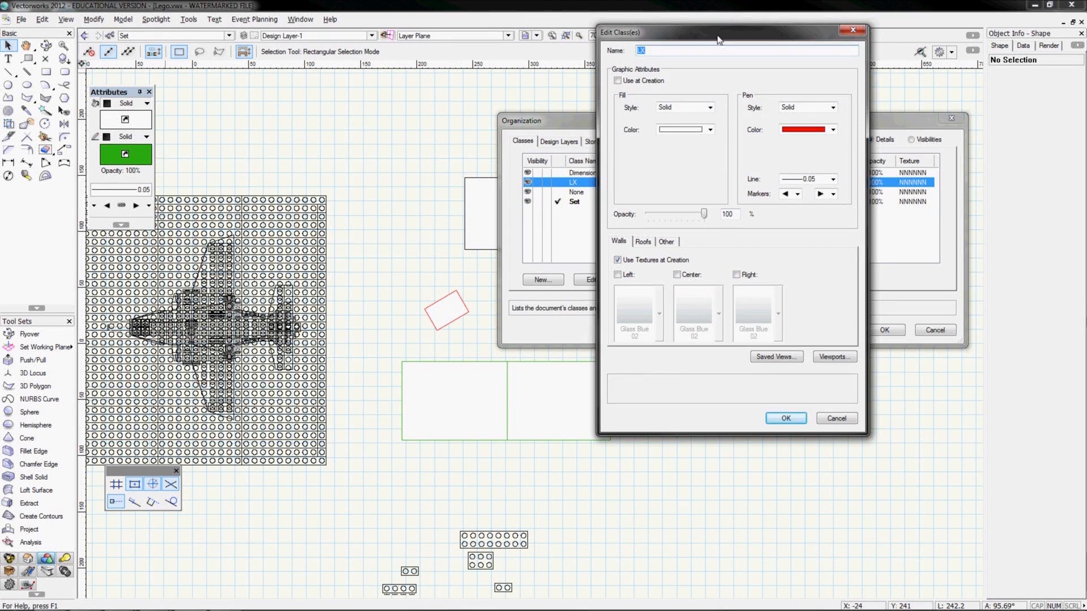
pyautogui.moveTo(718, 39); pyautogui.dragTo(826, 74)
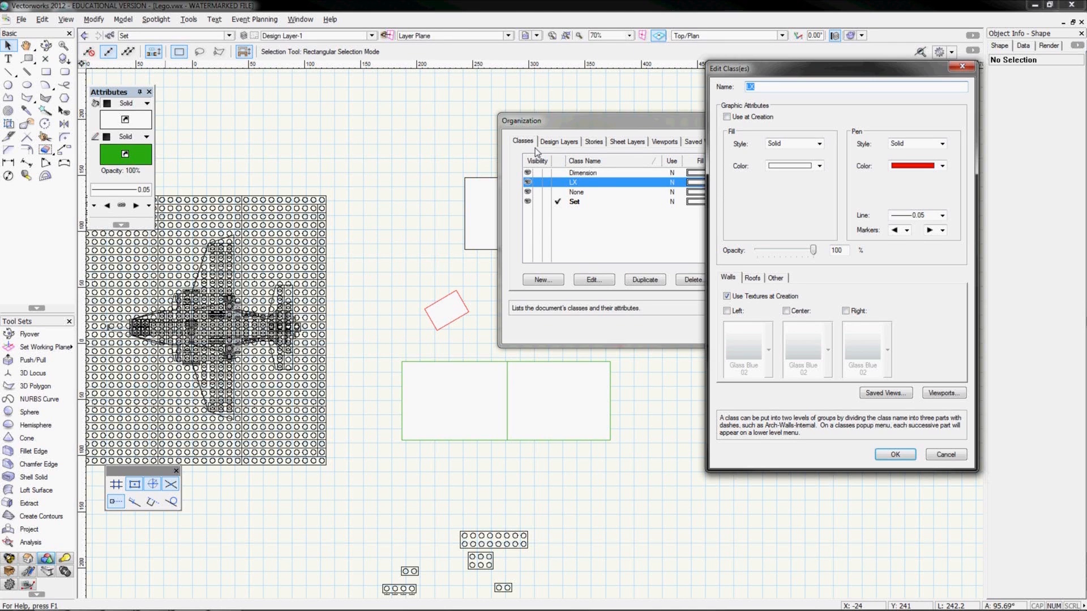
pyautogui.click(941, 166)
pyautogui.click(955, 206)
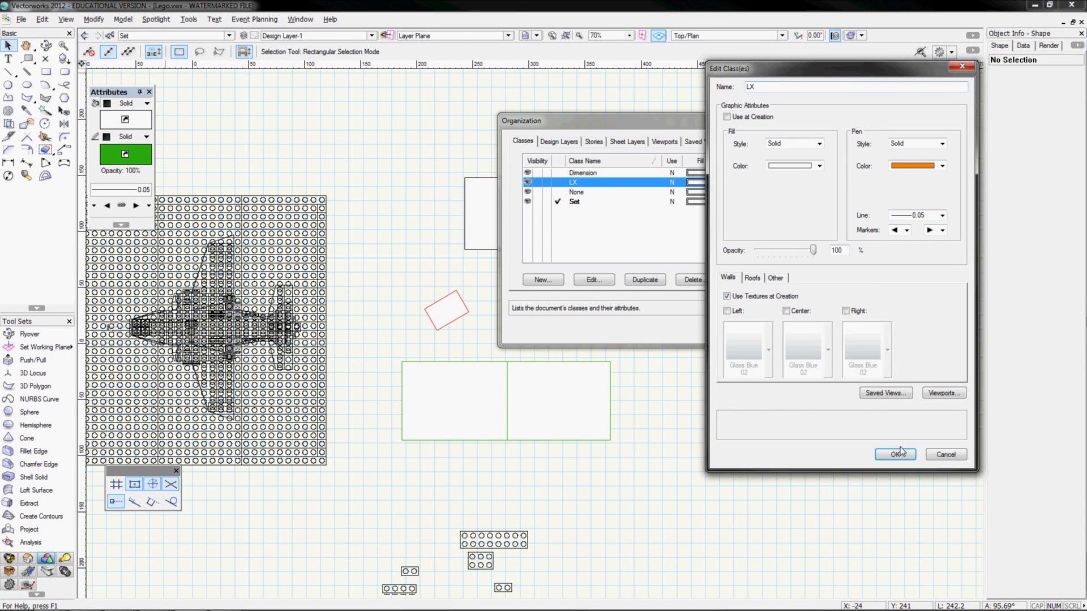
pyautogui.click(900, 447)
pyautogui.click(884, 331)
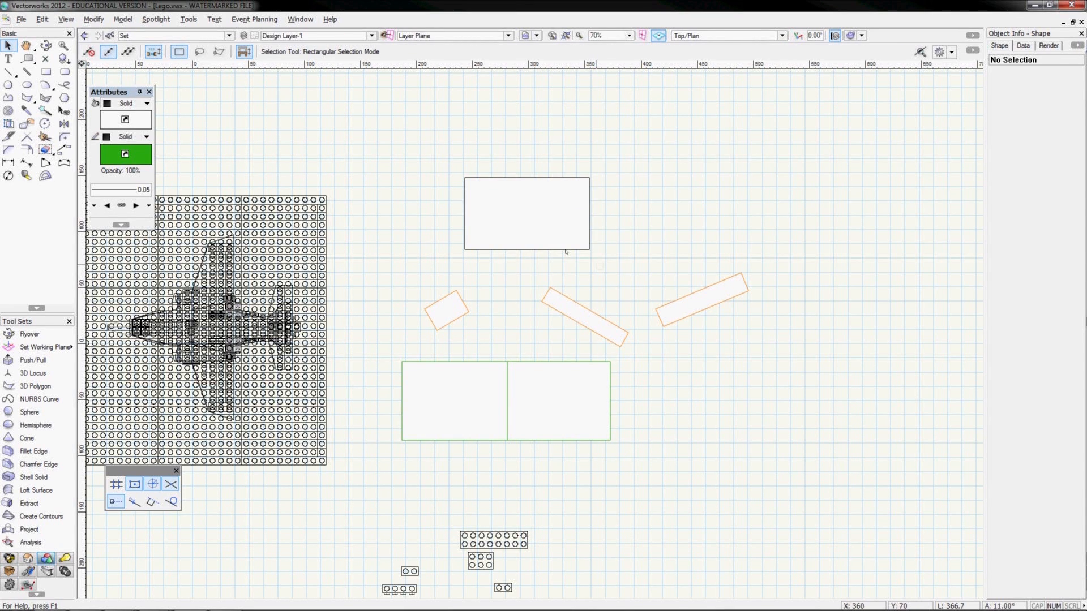
# Review the LX class's graphic attributes and close the class organization without changes
pyautogui.click(454, 361)
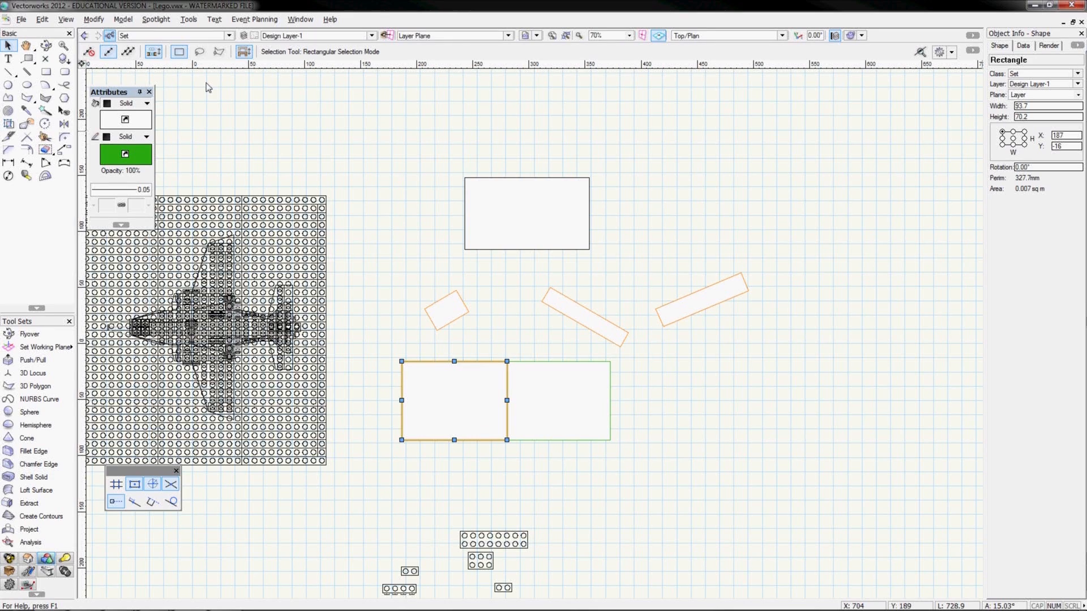
pyautogui.click(581, 185)
pyautogui.doubleClick(581, 184)
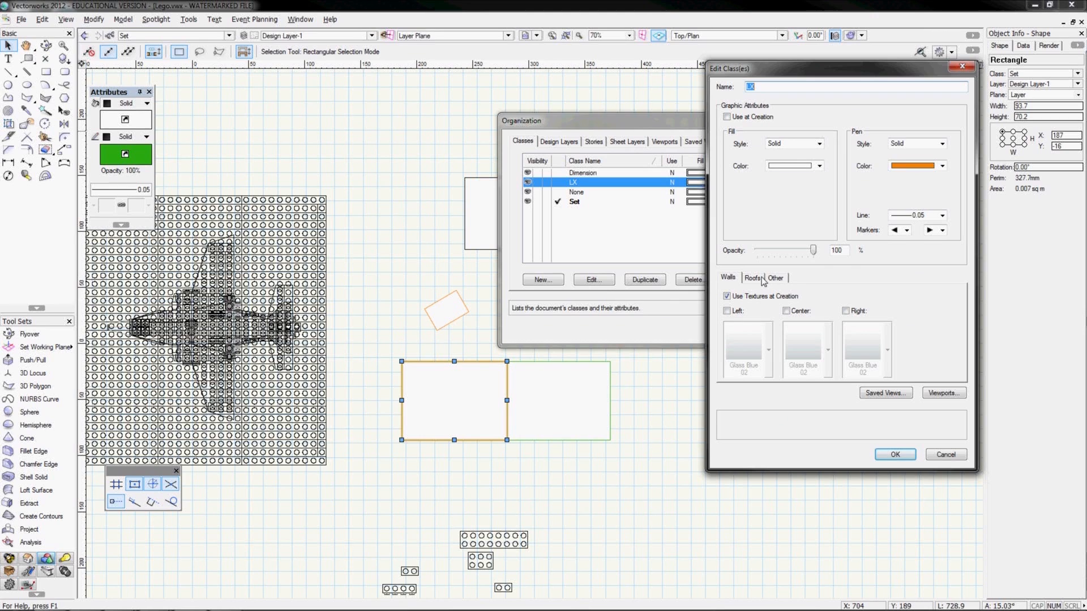
pyautogui.click(933, 457)
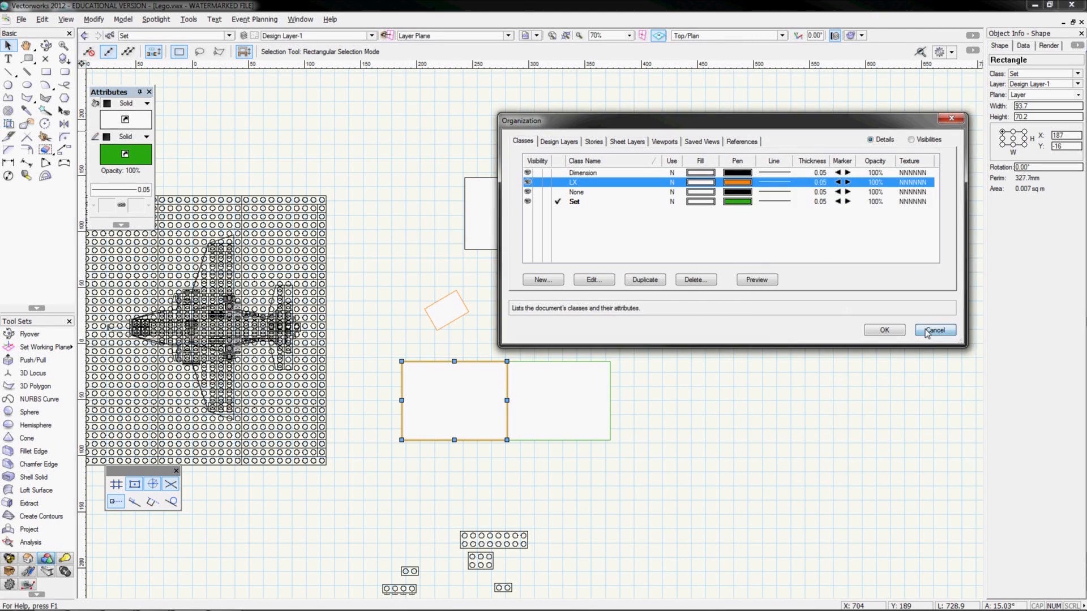
pyautogui.click(928, 331)
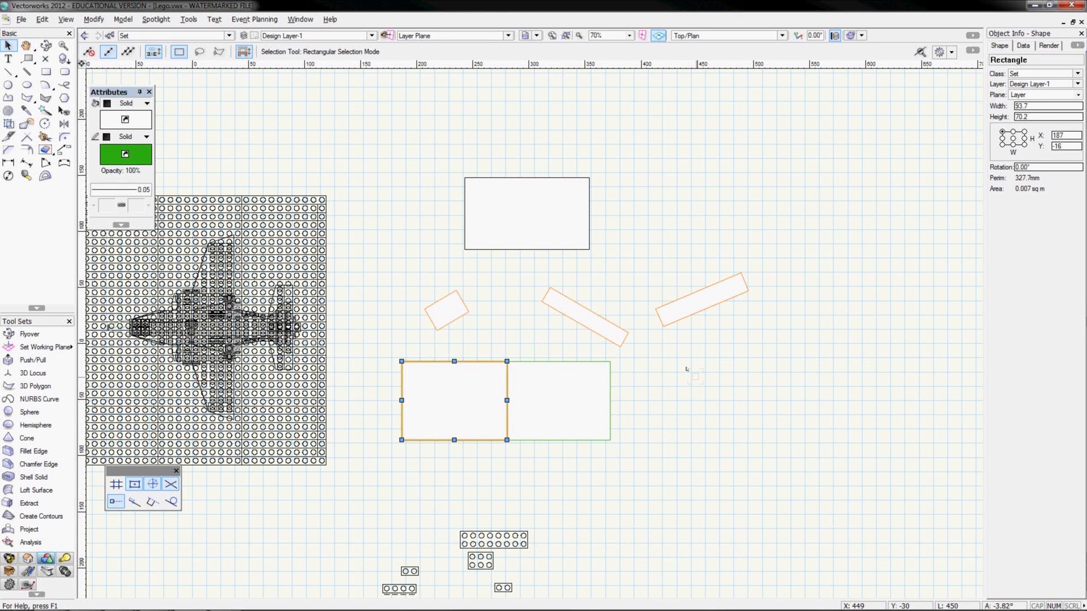
pyautogui.click(698, 373)
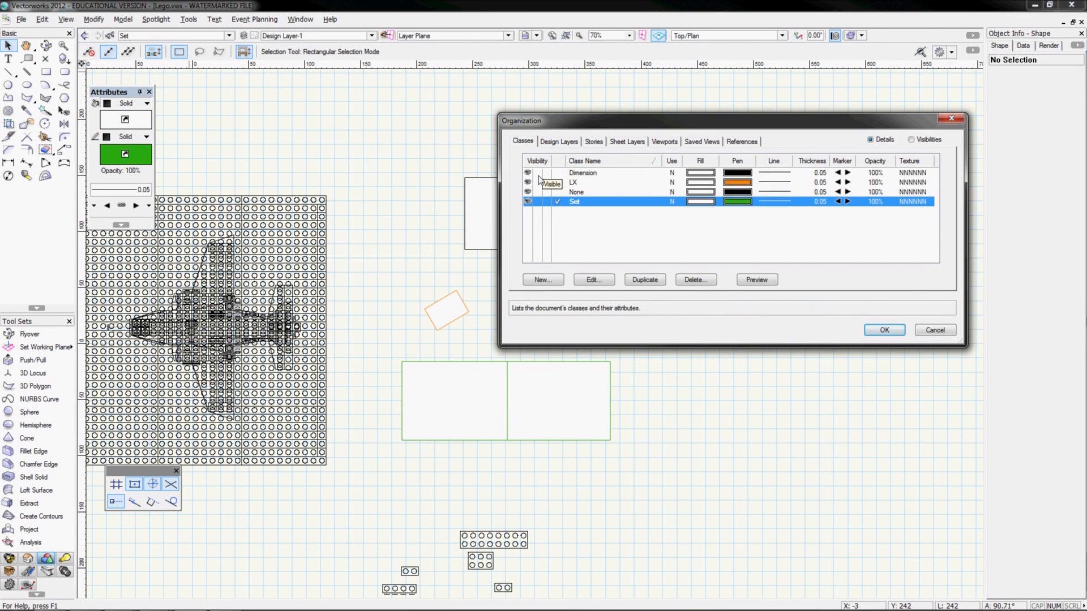
# Compare the design layers list with the classes list and their visibility settings, and leave the organization without changes
pyautogui.click(566, 143)
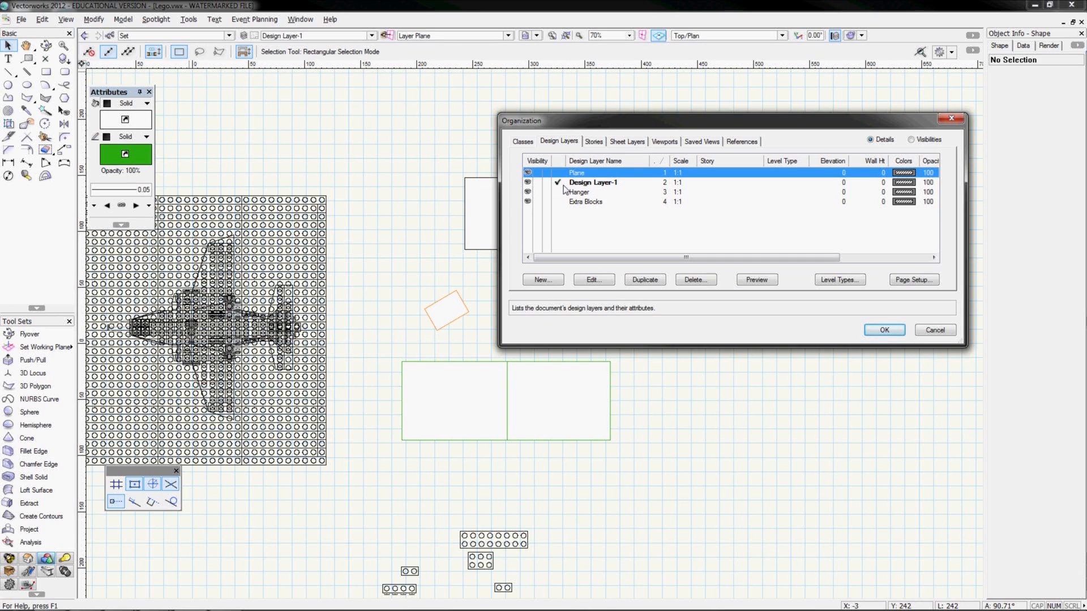
pyautogui.click(594, 182)
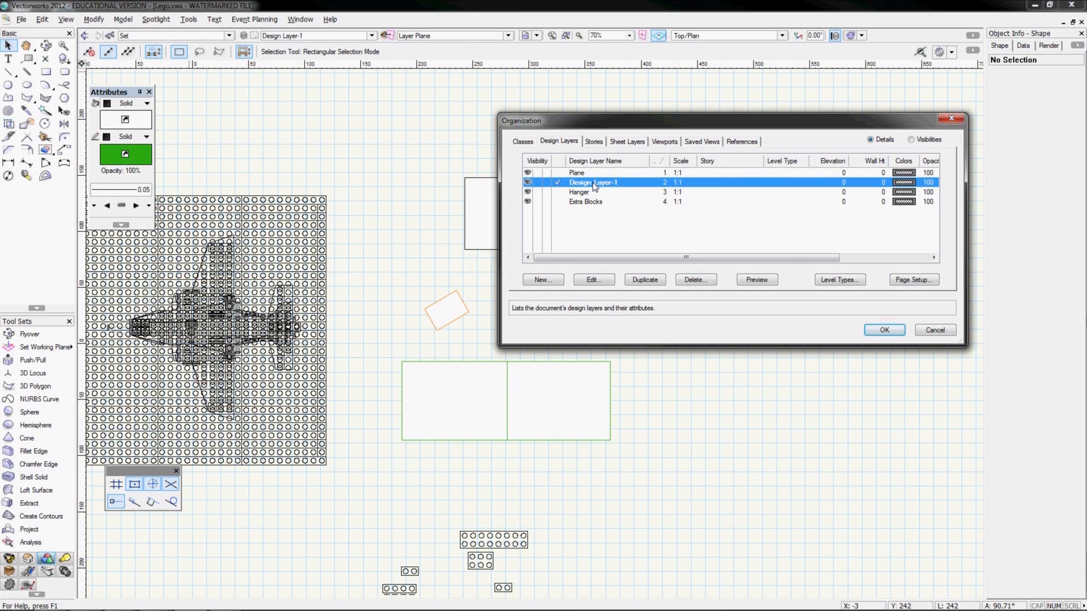
pyautogui.click(522, 141)
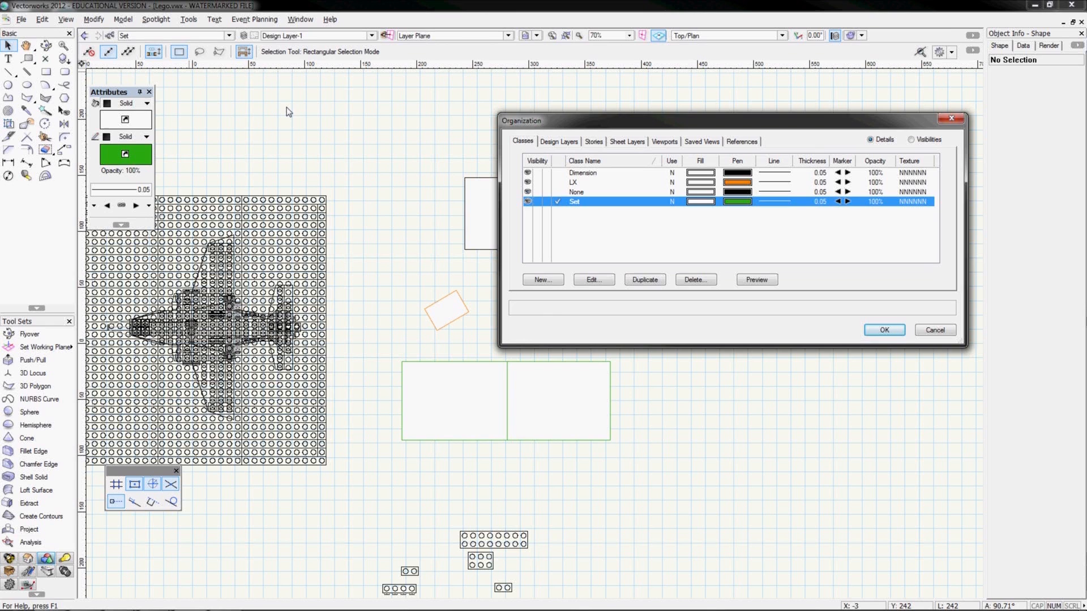
pyautogui.click(558, 141)
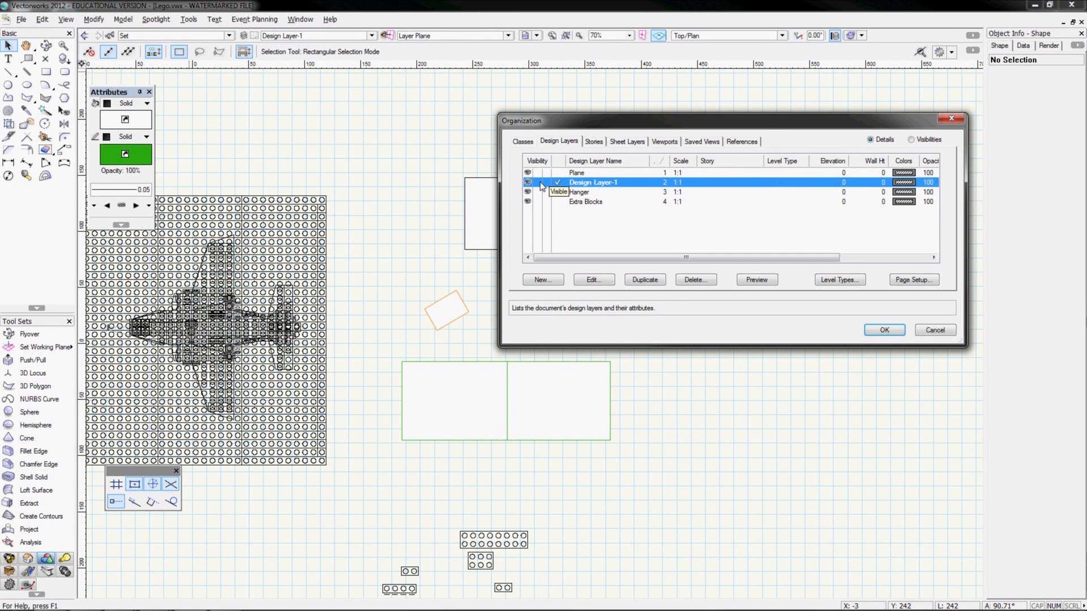
pyautogui.click(952, 330)
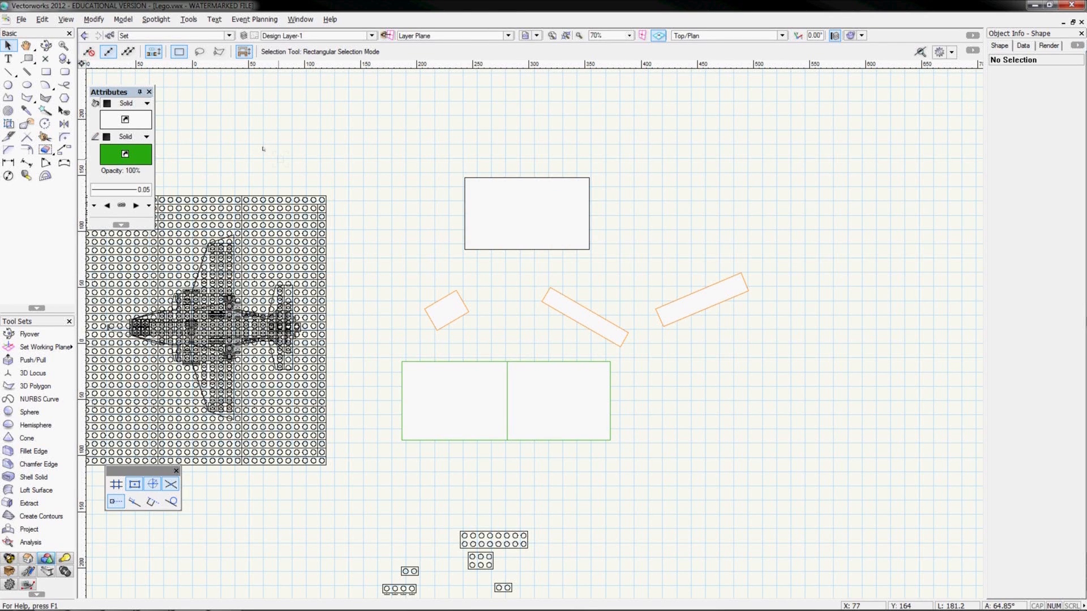
# Set the default fill to white and pen to black independent of the class, and delete all six practice rectangles
pyautogui.click(115, 159)
pyautogui.click(115, 200)
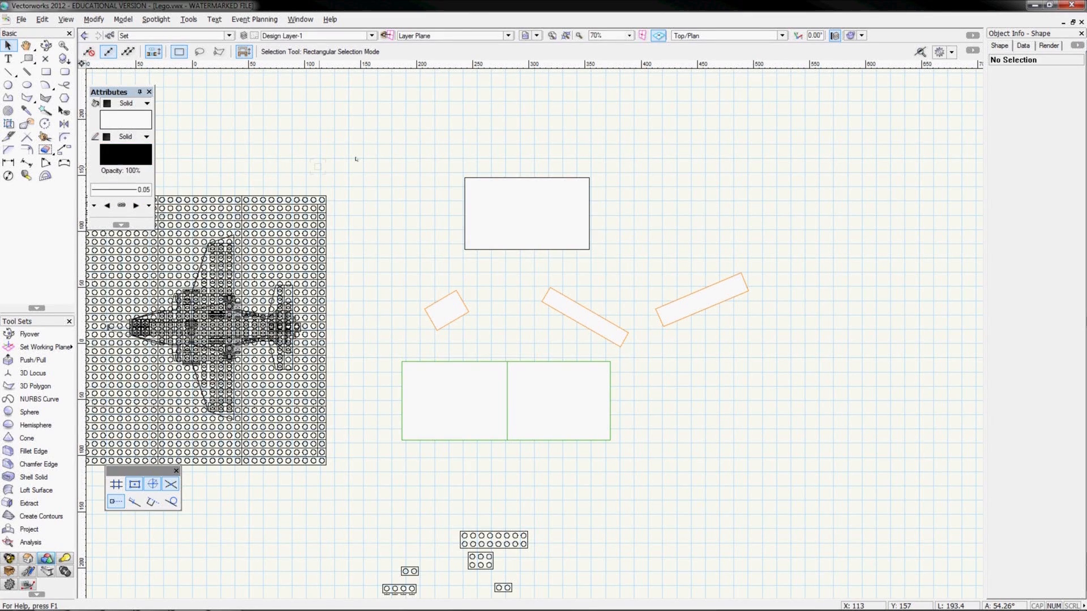
pyautogui.moveTo(363, 150); pyautogui.dragTo(776, 413)
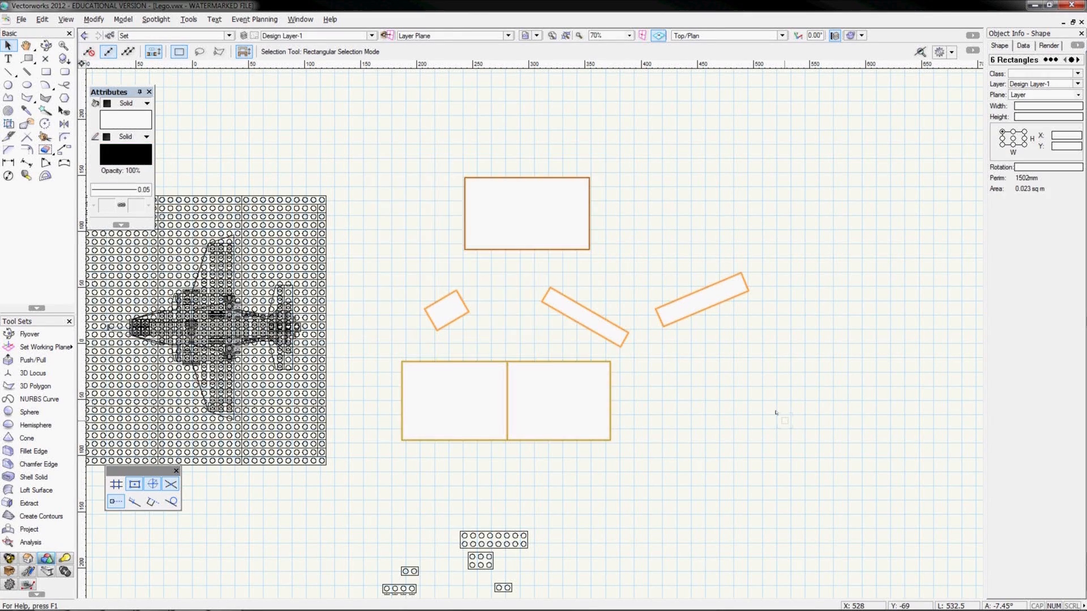
pyautogui.press('Delete')
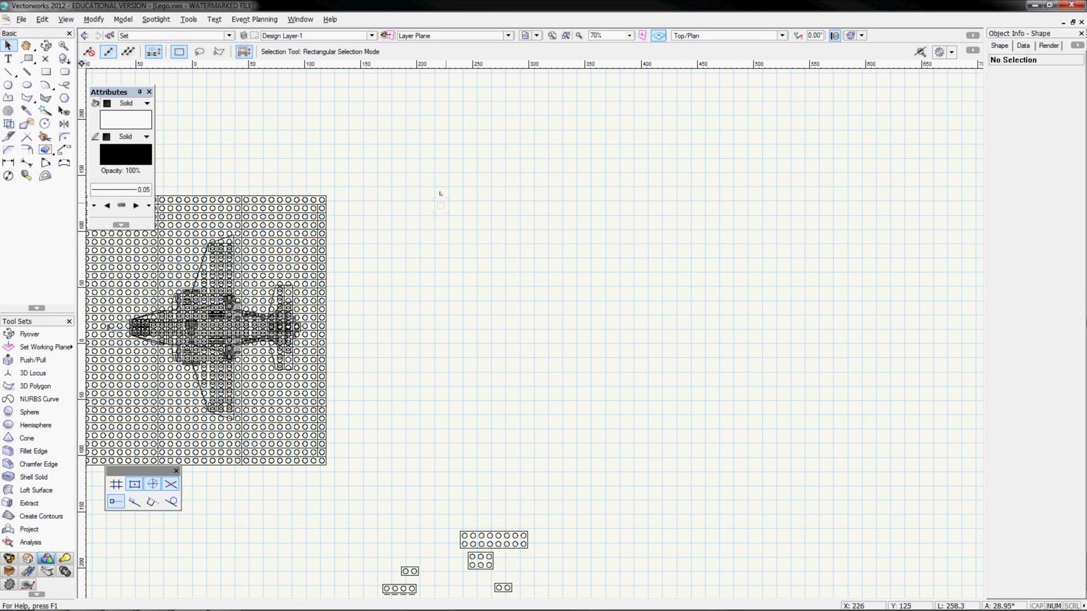
# Start creating a new sheet layer in the document organization
pyautogui.scroll(-3, 441, 236)
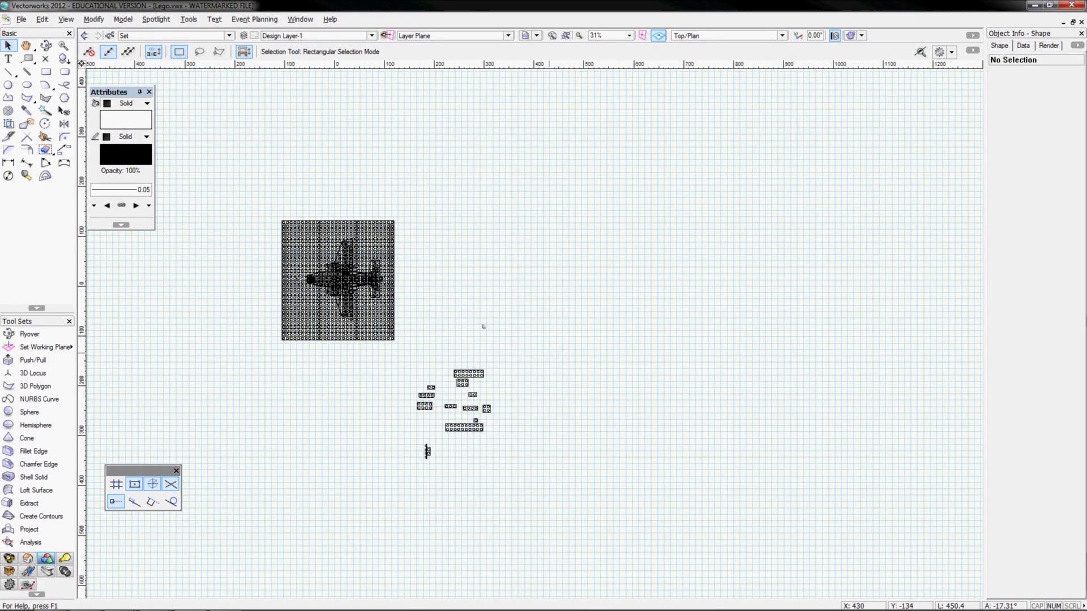
pyautogui.scroll(2, 271, 299)
pyautogui.scroll(-2, 271, 299)
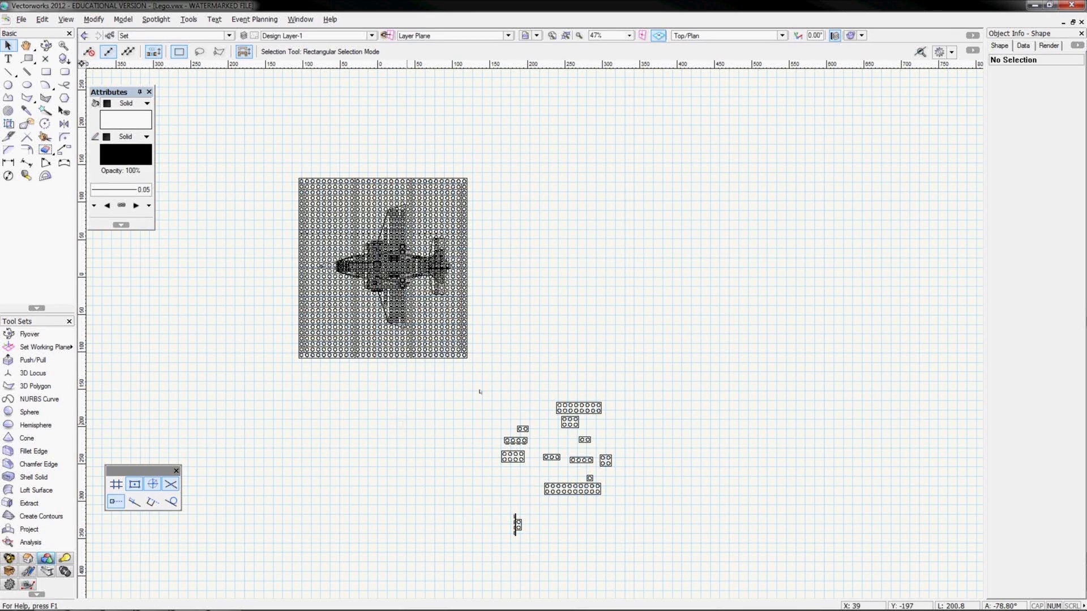
pyautogui.click(244, 36)
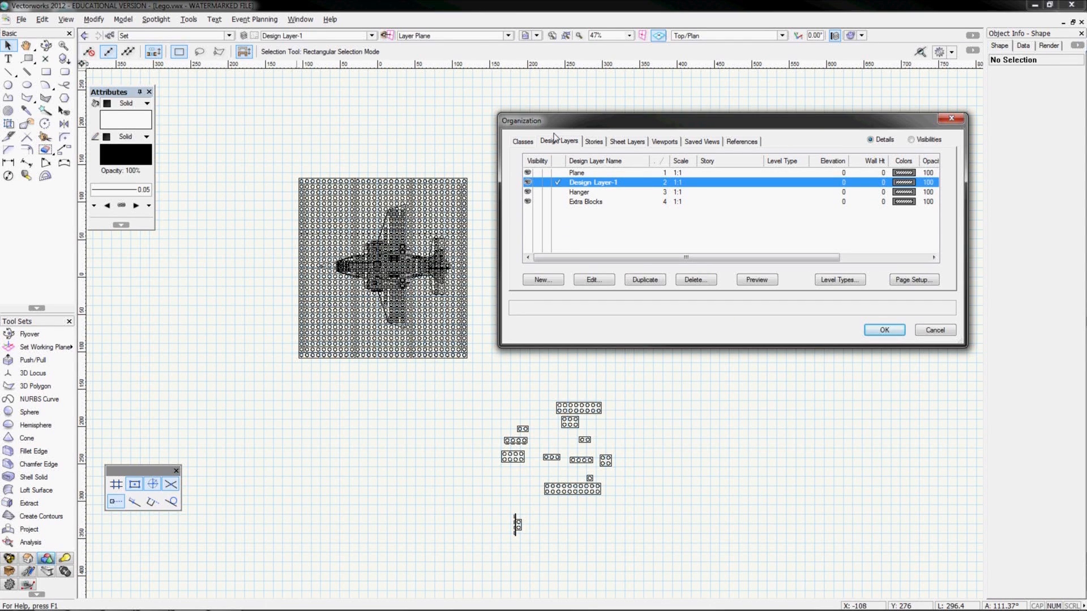
pyautogui.click(627, 142)
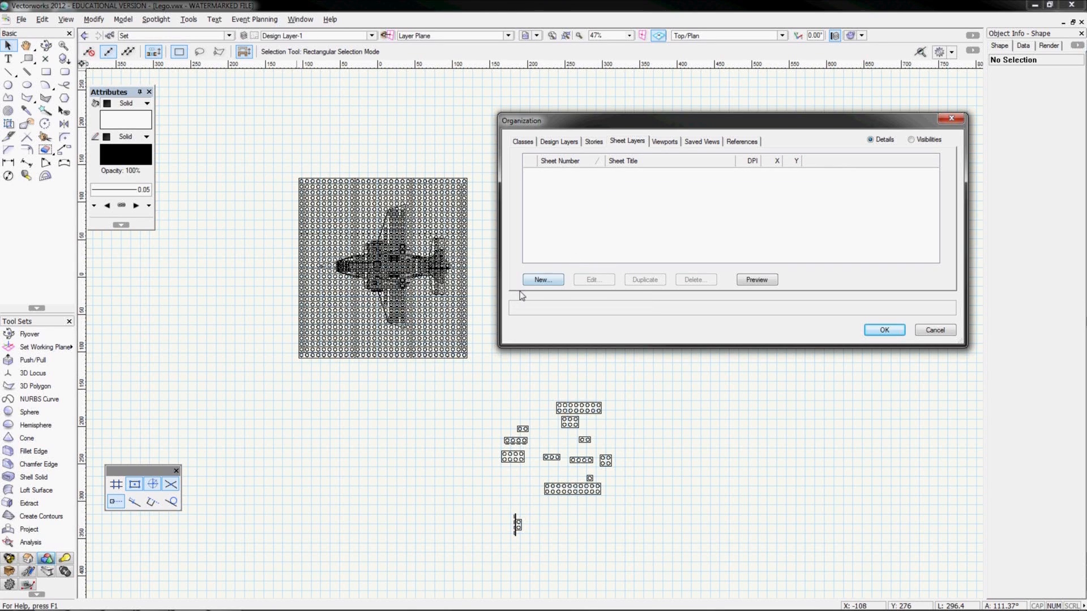
pyautogui.click(542, 279)
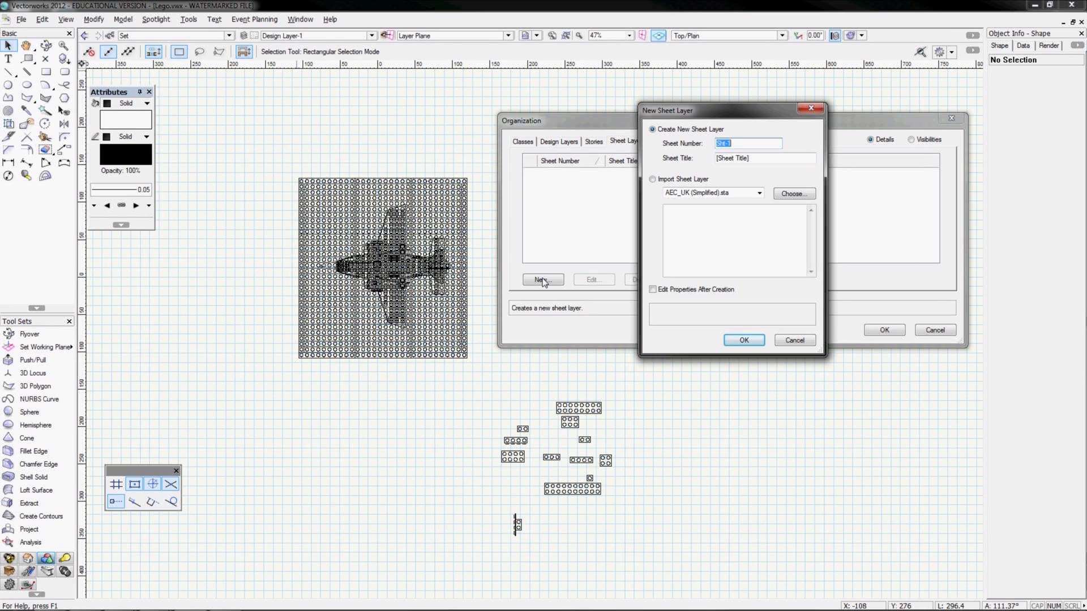
pyautogui.moveTo(745, 106); pyautogui.dragTo(814, 118)
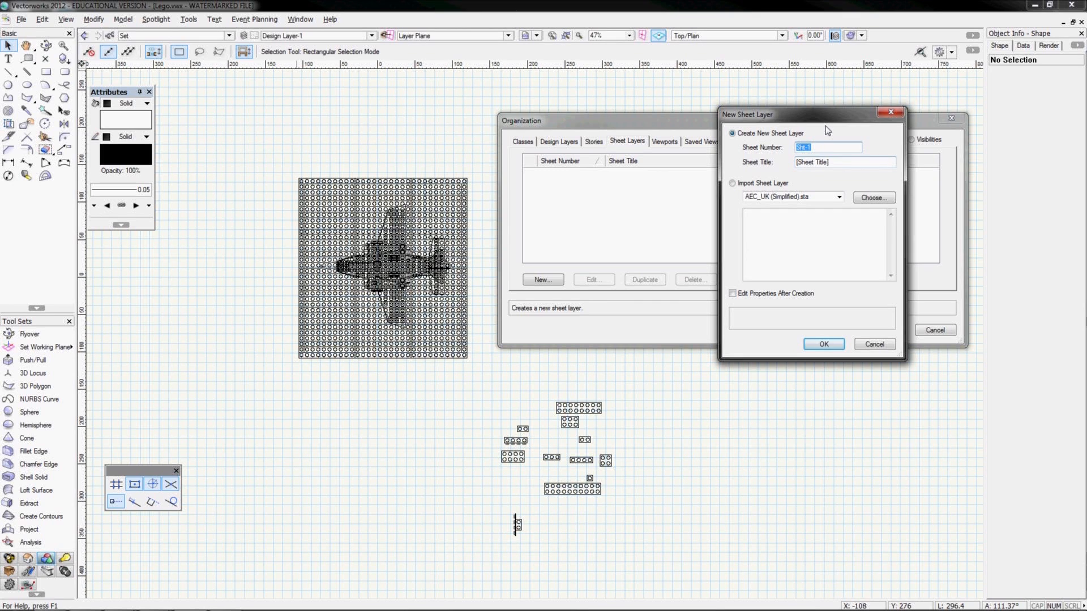
pyautogui.write('001')
pyautogui.press('BackSpace')
pyautogui.press('BackSpace')
pyautogui.write('0')
pyautogui.write('-01')
pyautogui.press('BackSpace')
pyautogui.write('0')
pyautogui.press('BackSpace')
pyautogui.press('BackSpace')
pyautogui.press('BackSpace')
pyautogui.press('BackSpace')
pyautogui.press('BackSpace')
pyautogui.write('SL')
pyautogui.write('000')
pyautogui.press('BackSpace')
pyautogui.write('1')
pyautogui.press('BackSpace')
pyautogui.press('BackSpace')
pyautogui.press('BackSpace')
pyautogui.press('BackSpace')
pyautogui.press('BackSpace')
pyautogui.write('2-01')
pyautogui.press('BackSpace')
pyautogui.press('BackSpace')
pyautogui.press('BackSpace')
pyautogui.press('BackSpace')
pyautogui.press('BackSpace')
pyautogui.press('BackSpace')
pyautogui.press('BackSpace')
pyautogui.write('001.01')
pyautogui.press('BackSpace')
pyautogui.press('BackSpace')
pyautogui.press('BackSpace')
pyautogui.press('BackSpace')
pyautogui.press('BackSpace')
pyautogui.press('BackSpace')
# Create the sheet layer with number SL01-01 and title Overview, with its properties set to open for editing after creation
pyautogui.write('SL01-01')
pyautogui.press('Tab')
pyautogui.write('Overview')
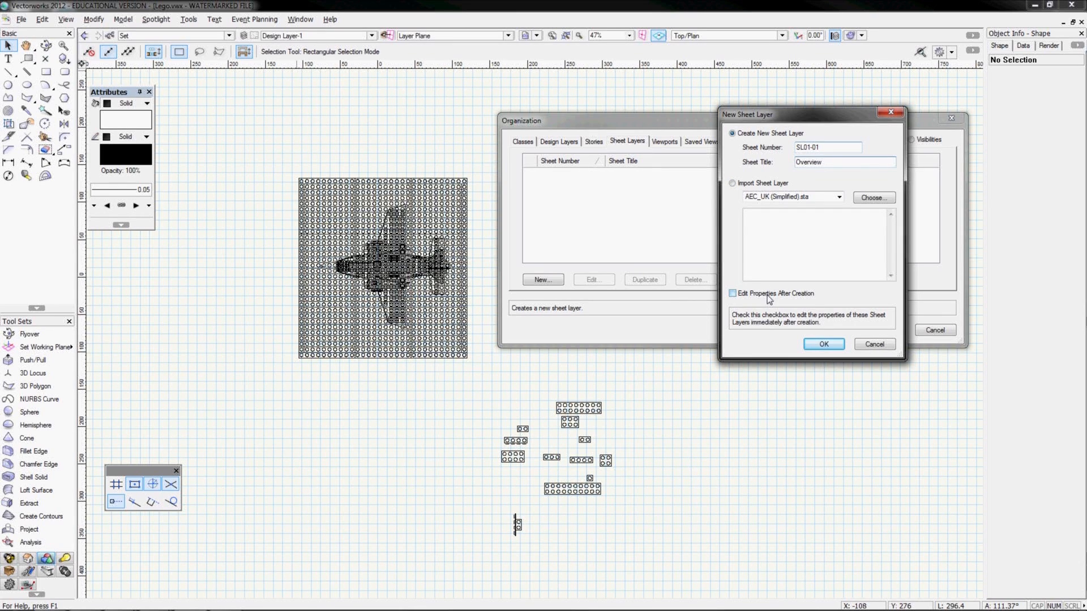
pyautogui.click(733, 294)
pyautogui.click(820, 349)
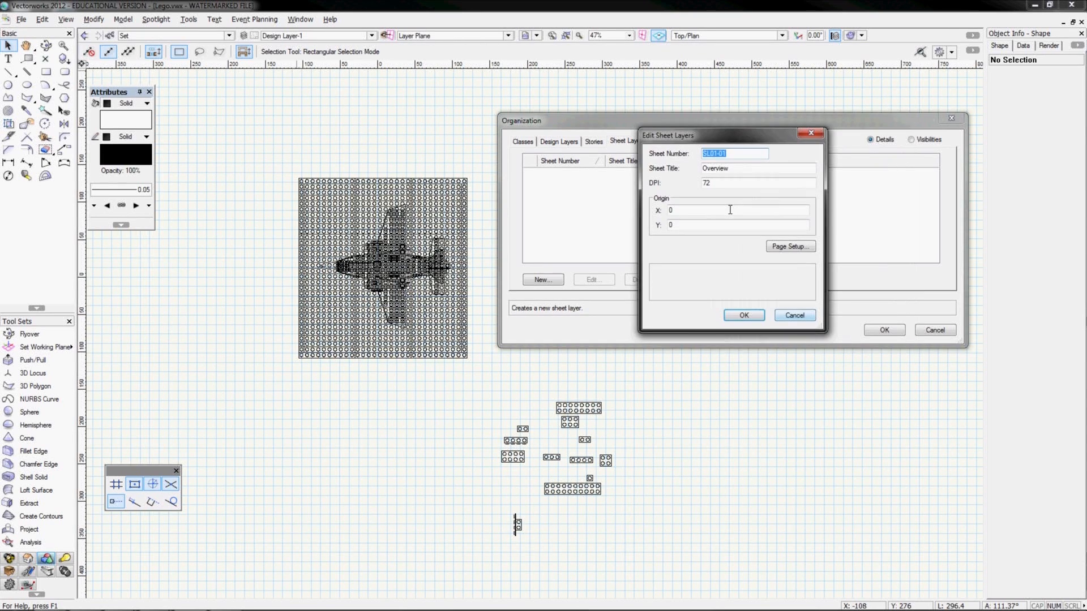
pyautogui.moveTo(681, 139); pyautogui.dragTo(287, 145)
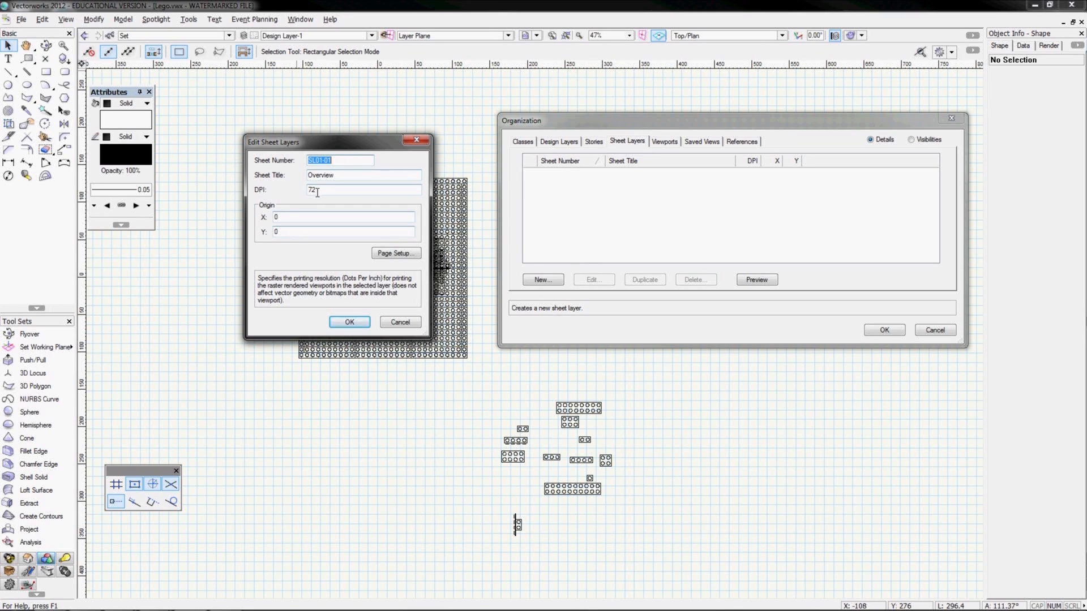
pyautogui.moveTo(317, 193); pyautogui.dragTo(310, 190)
pyautogui.write('300')
pyautogui.write('15')
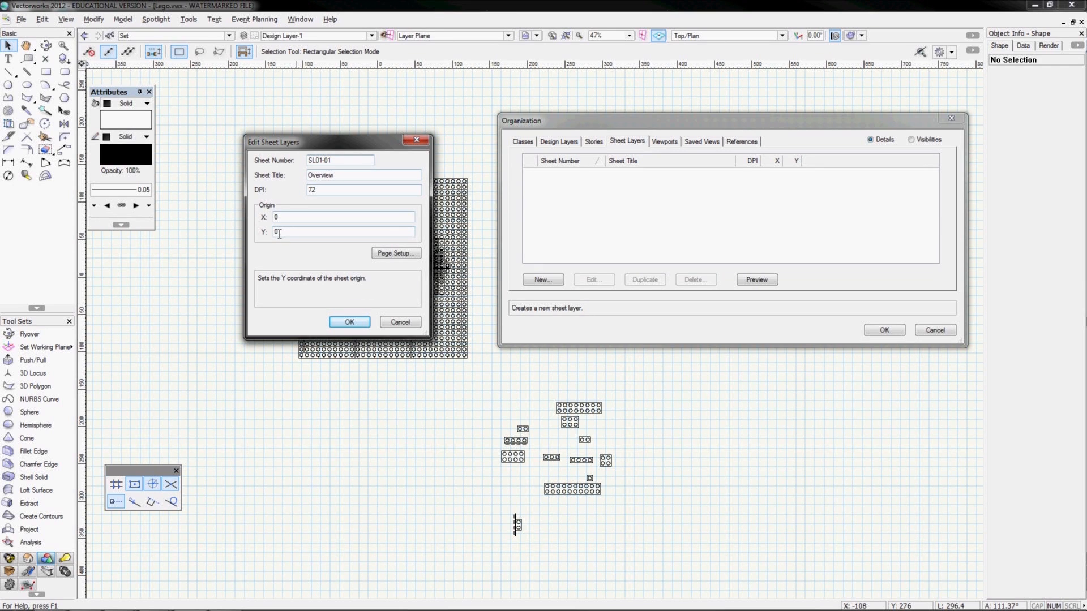
# Open the sheet layer's page setup and check the available printers, leaving the printer setup without changes
pyautogui.click(395, 253)
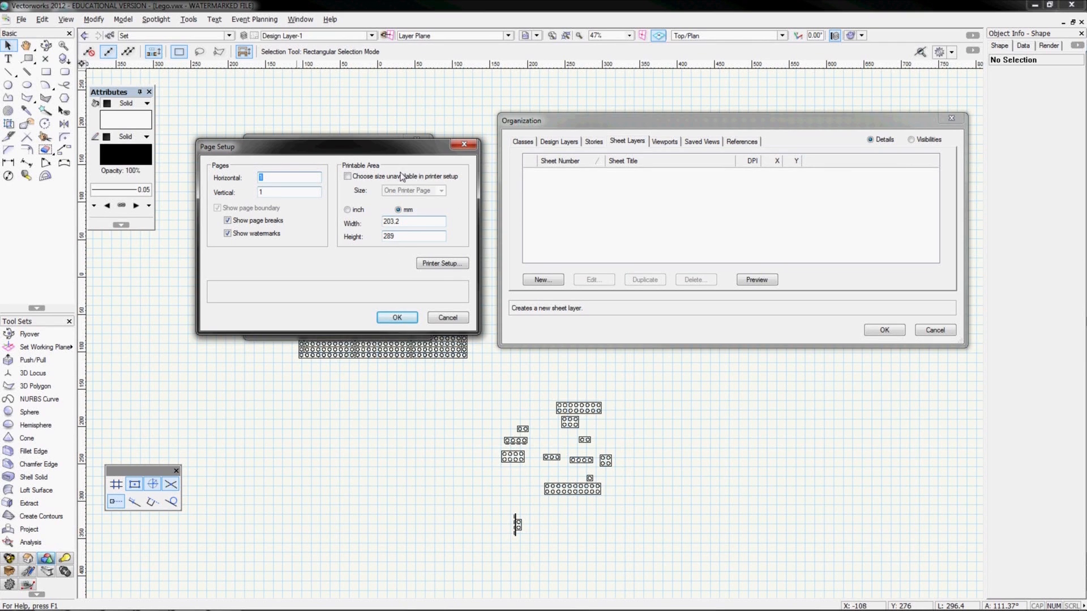
pyautogui.click(442, 263)
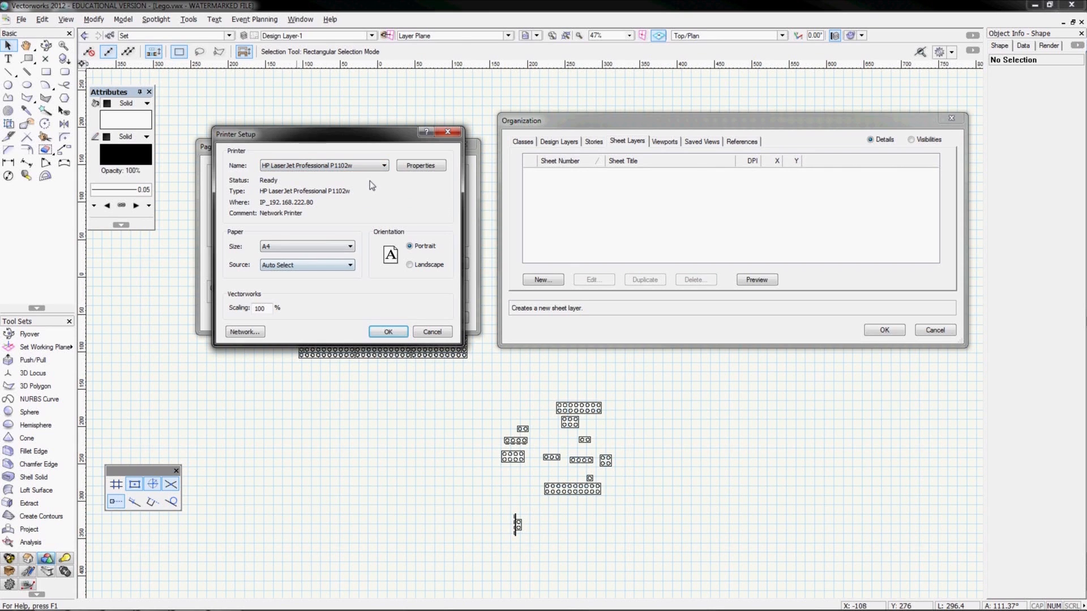
pyautogui.click(365, 165)
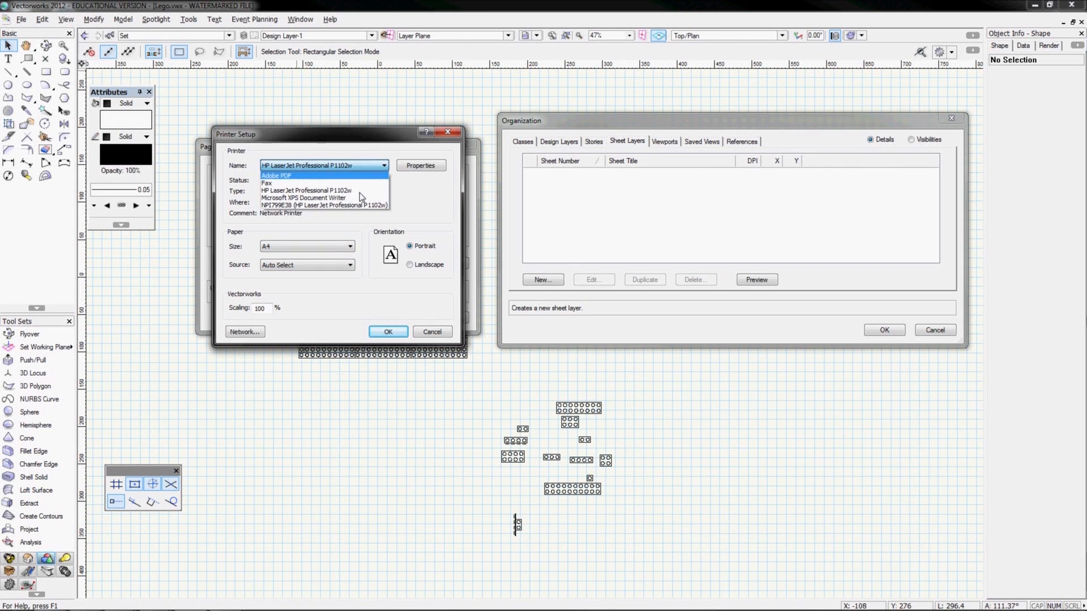
pyautogui.click(401, 195)
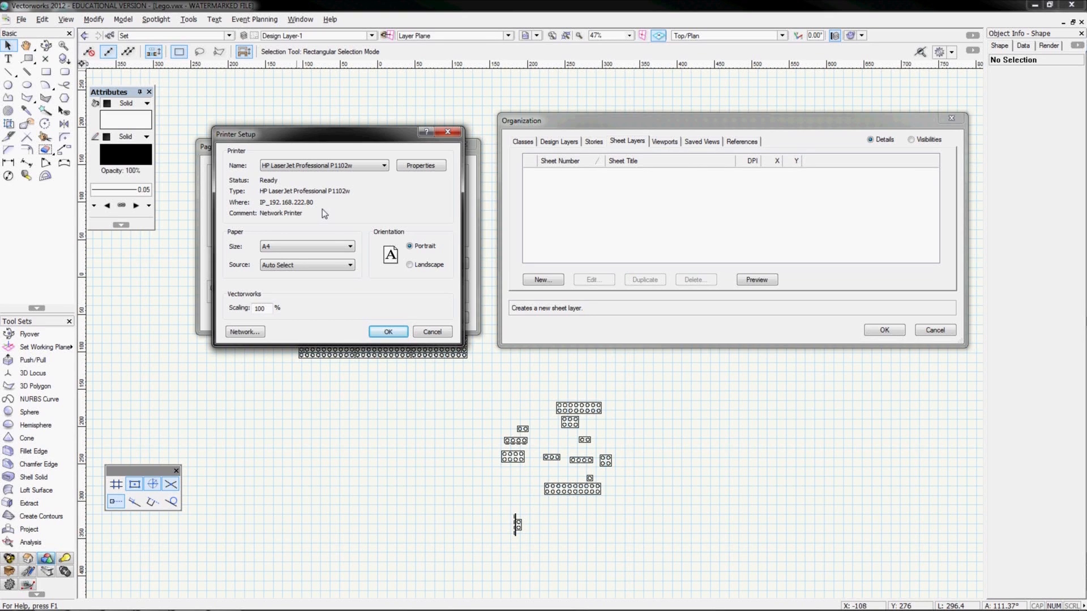
pyautogui.click(433, 334)
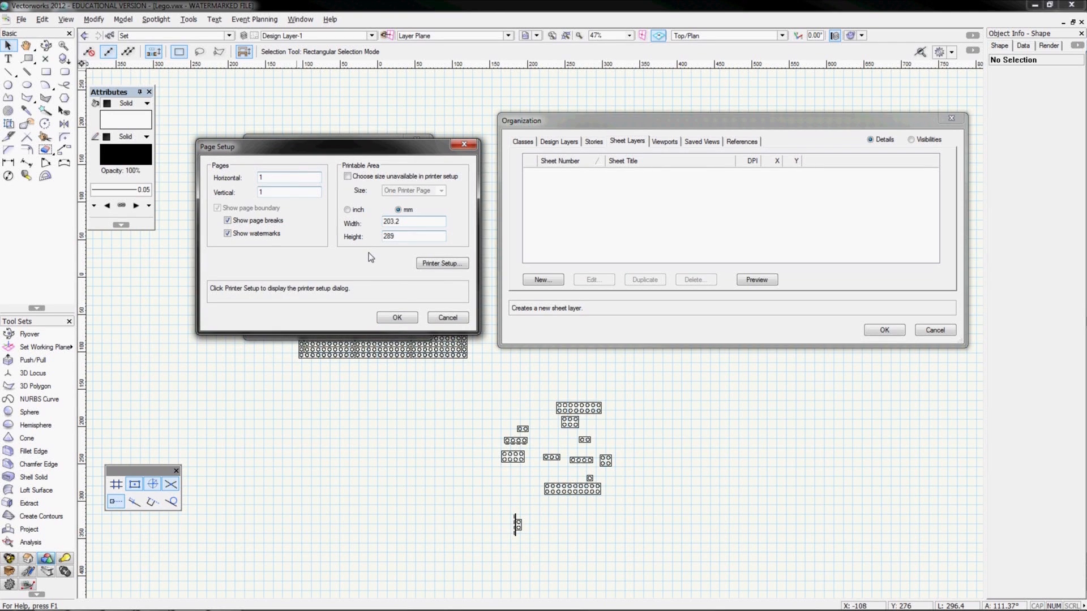
# Allow a page size unavailable in the printer setup and set the sheet's printable area to ISO A1
pyautogui.click(423, 180)
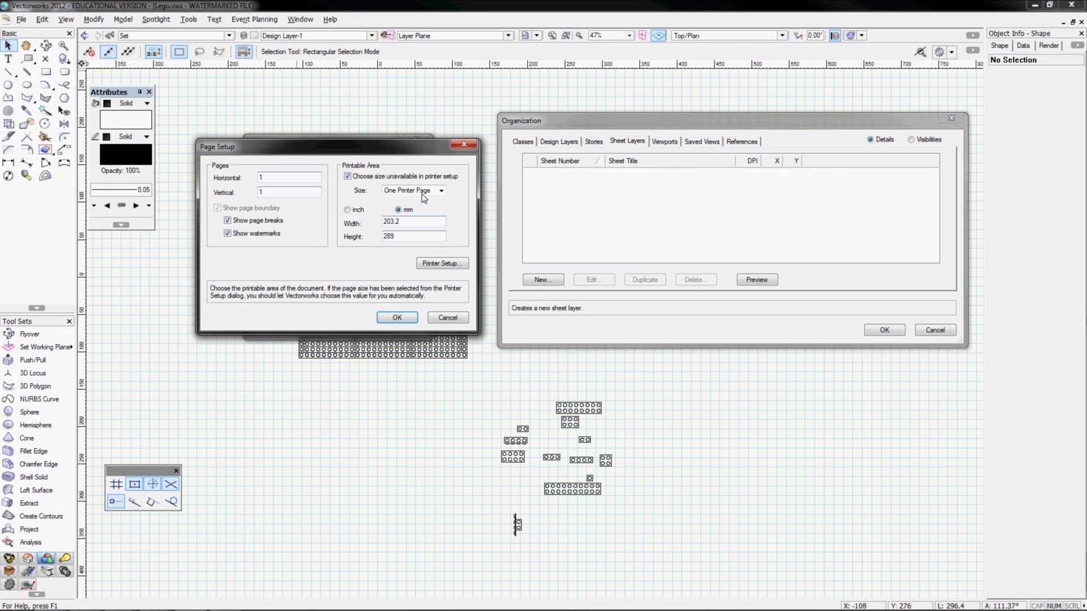
pyautogui.click(441, 191)
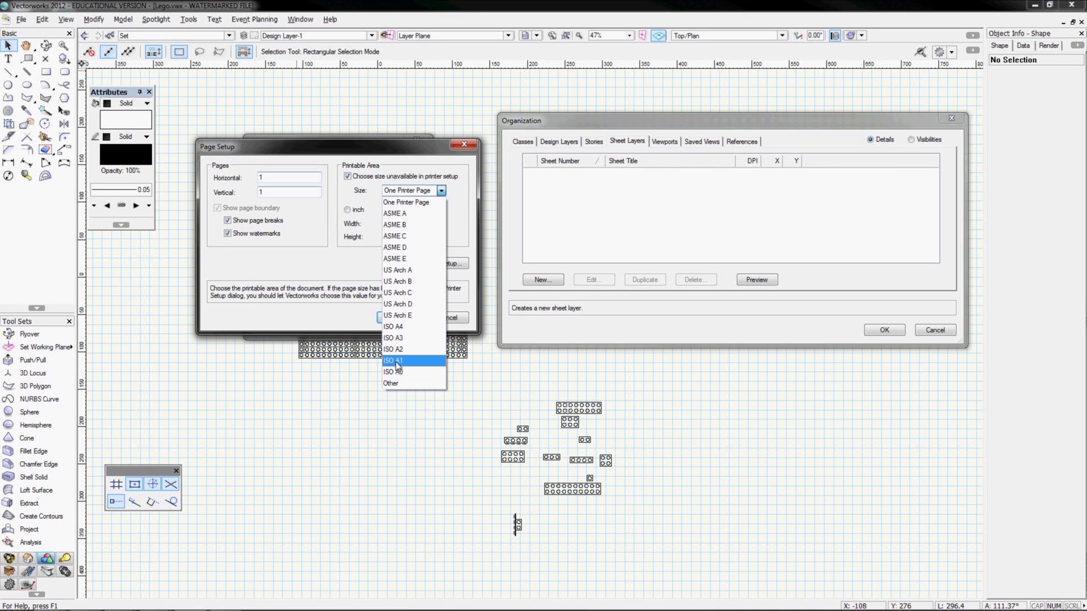
pyautogui.click(391, 383)
pyautogui.click(396, 192)
pyautogui.click(390, 382)
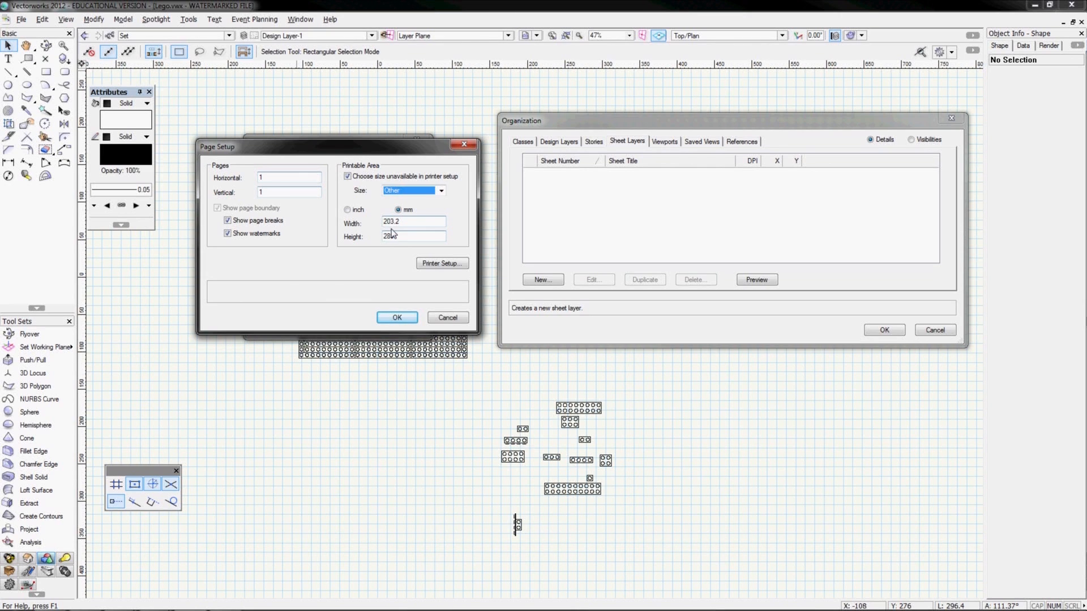
pyautogui.click(392, 192)
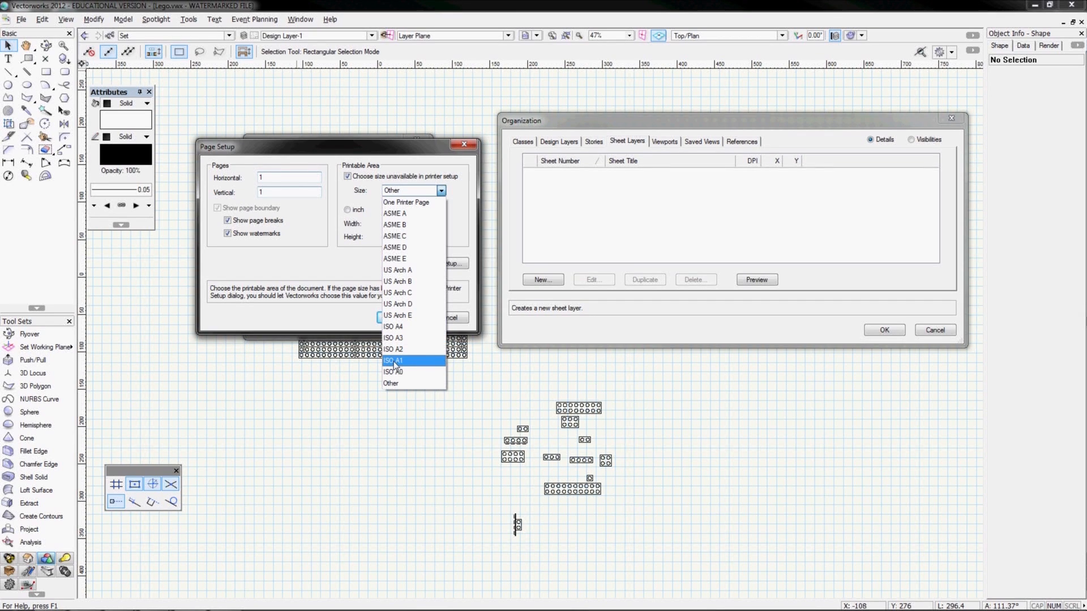
pyautogui.click(395, 362)
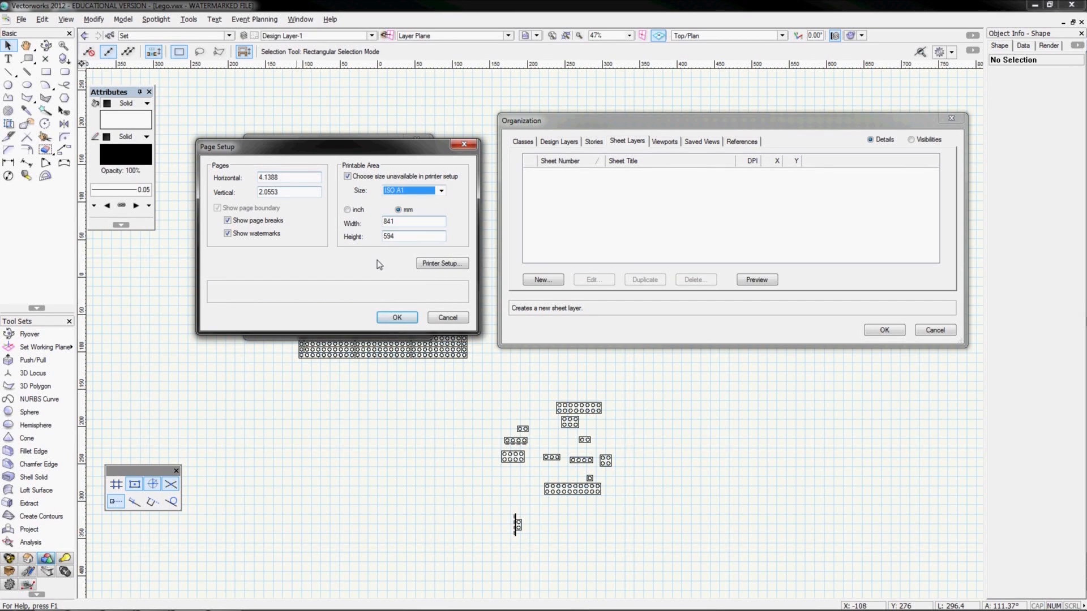
# Set the printer paper orientation to Landscape and confirm the sheet layer's page setup
pyautogui.click(449, 265)
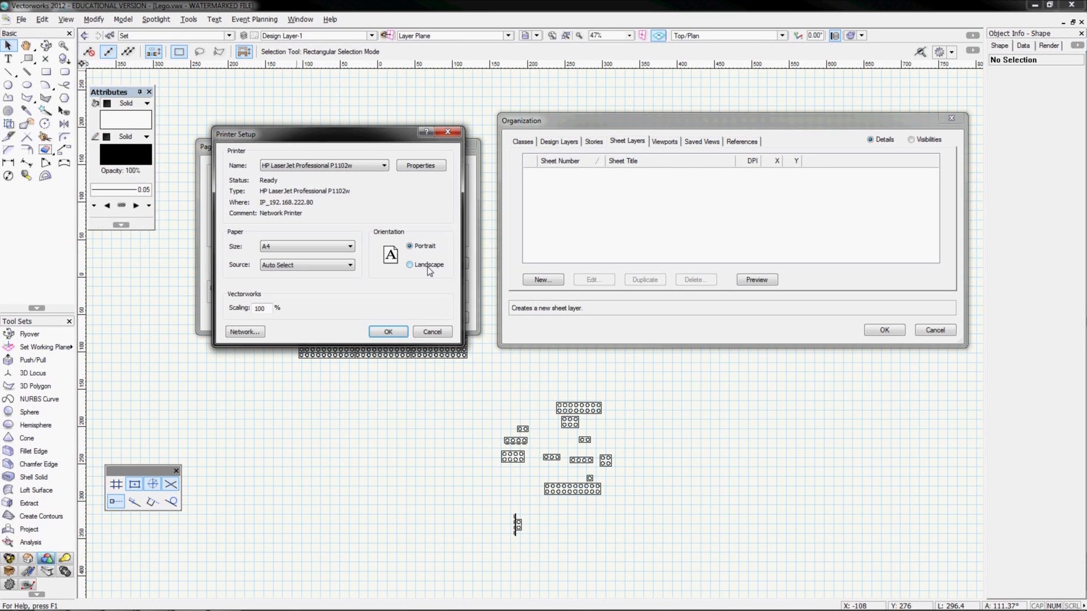
pyautogui.click(423, 266)
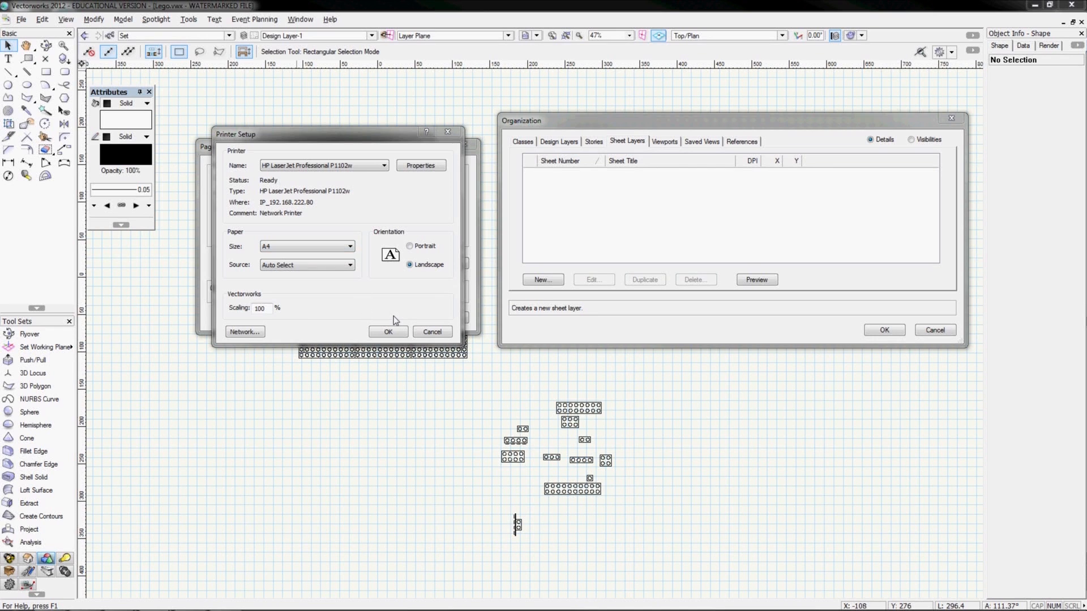
pyautogui.click(389, 333)
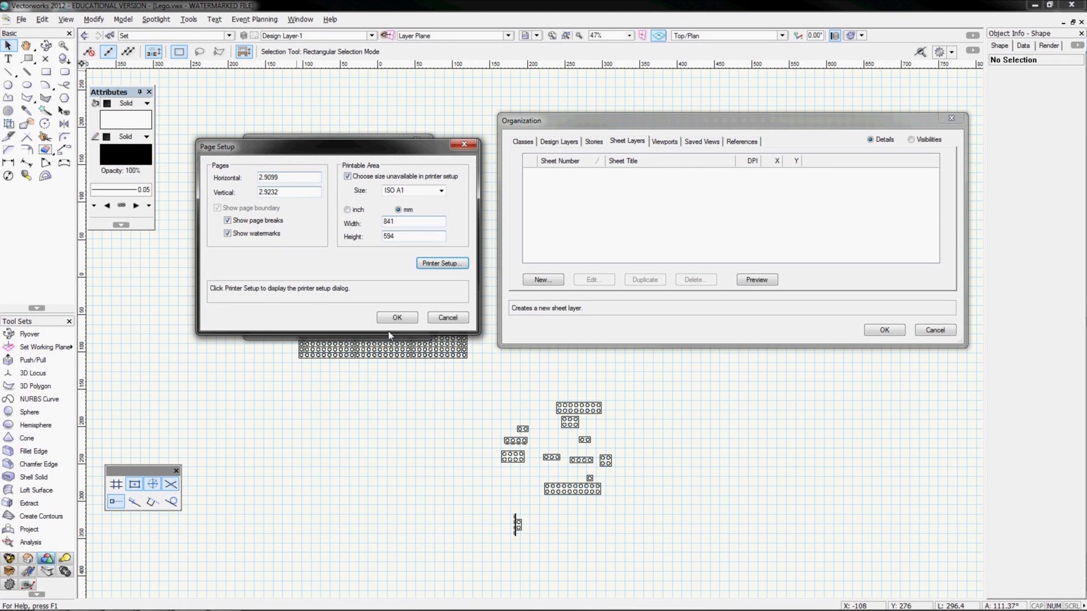
pyautogui.click(435, 264)
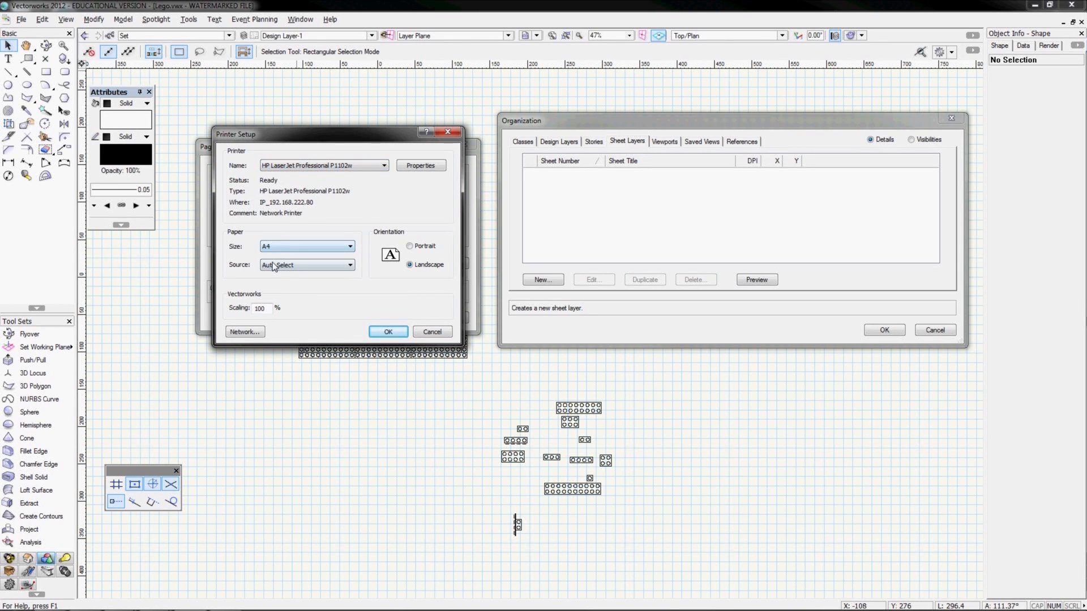
pyautogui.click(388, 333)
pyautogui.click(397, 319)
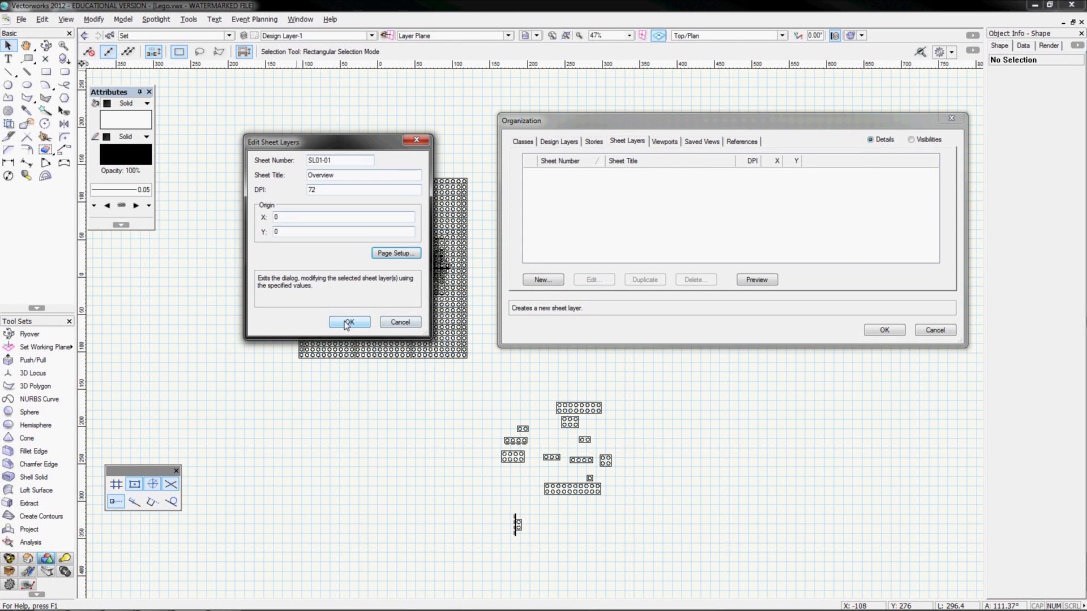
# Confirm the sheet layer's settings, close the document organization, and decline the backup copy
pyautogui.click(347, 323)
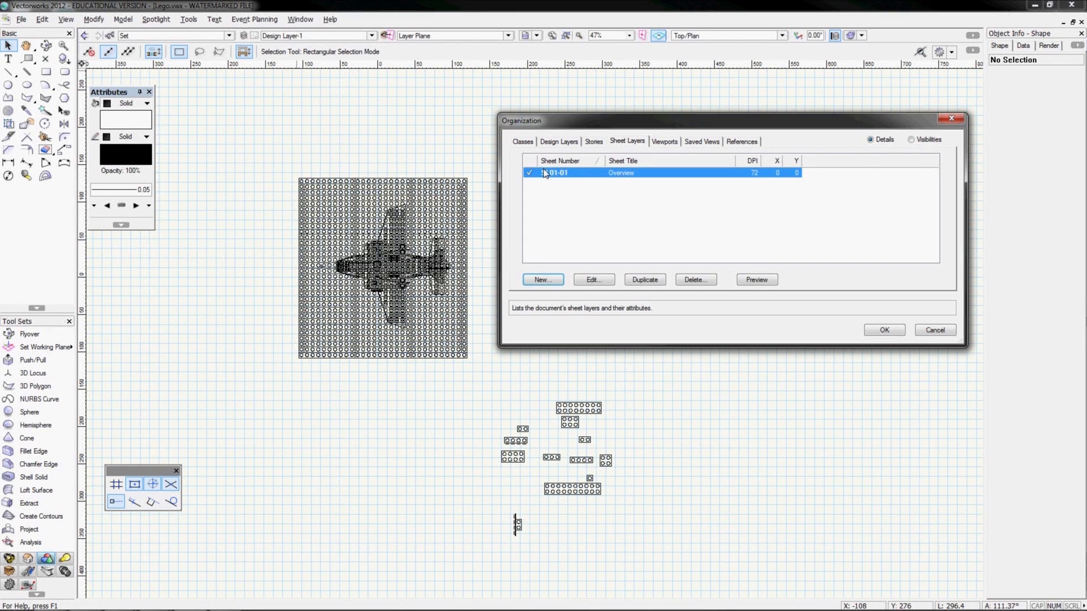
pyautogui.click(869, 331)
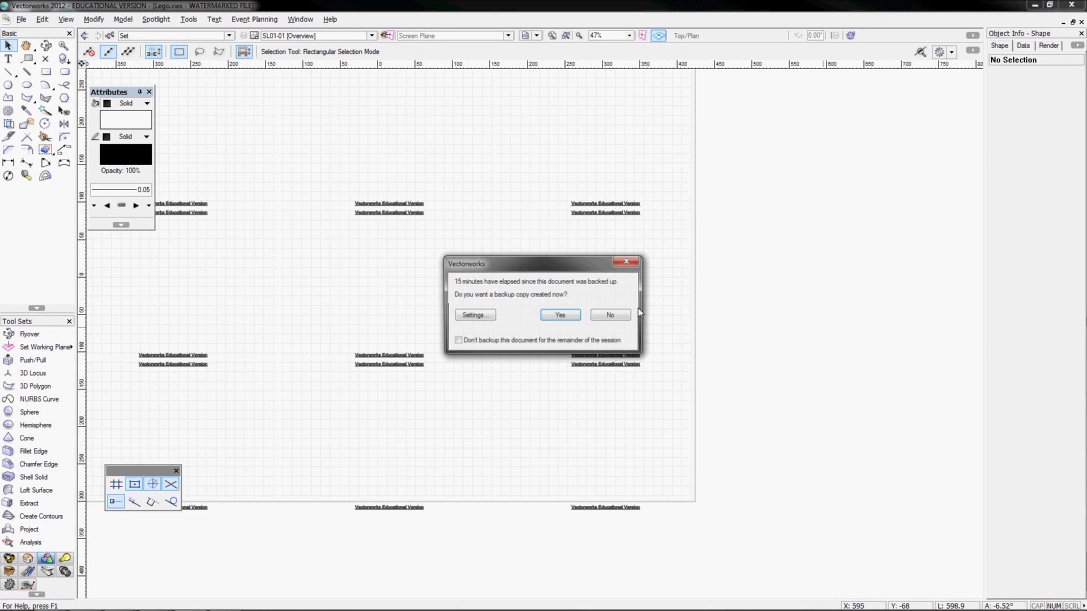
pyautogui.click(593, 314)
# Examine the new sheet layer's page area and its edge up close
pyautogui.scroll(2, 548, 293)
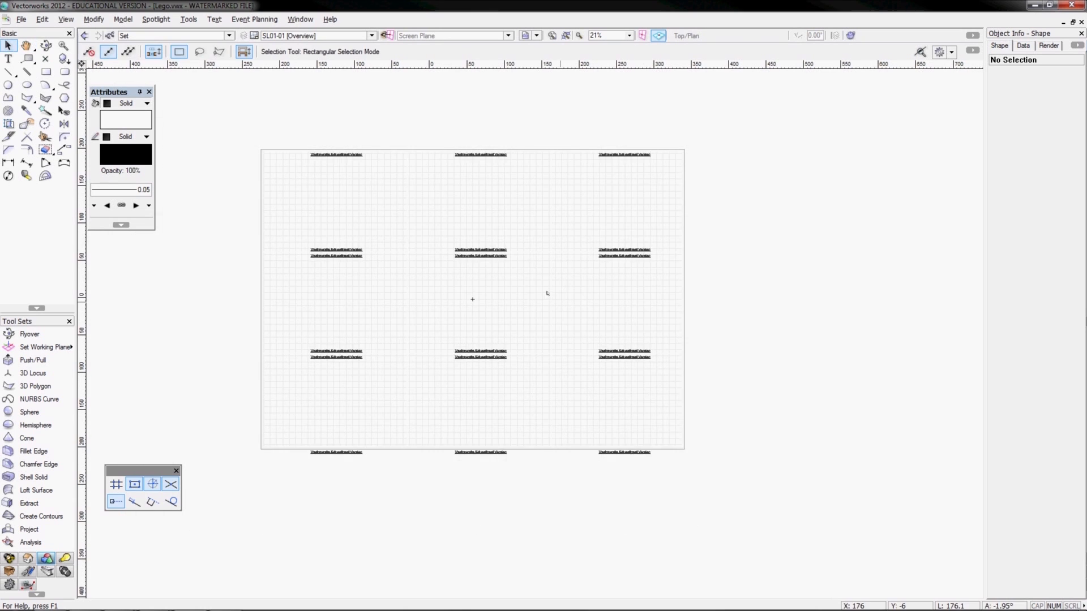
pyautogui.moveTo(468, 313); pyautogui.dragTo(506, 326, button='middle')
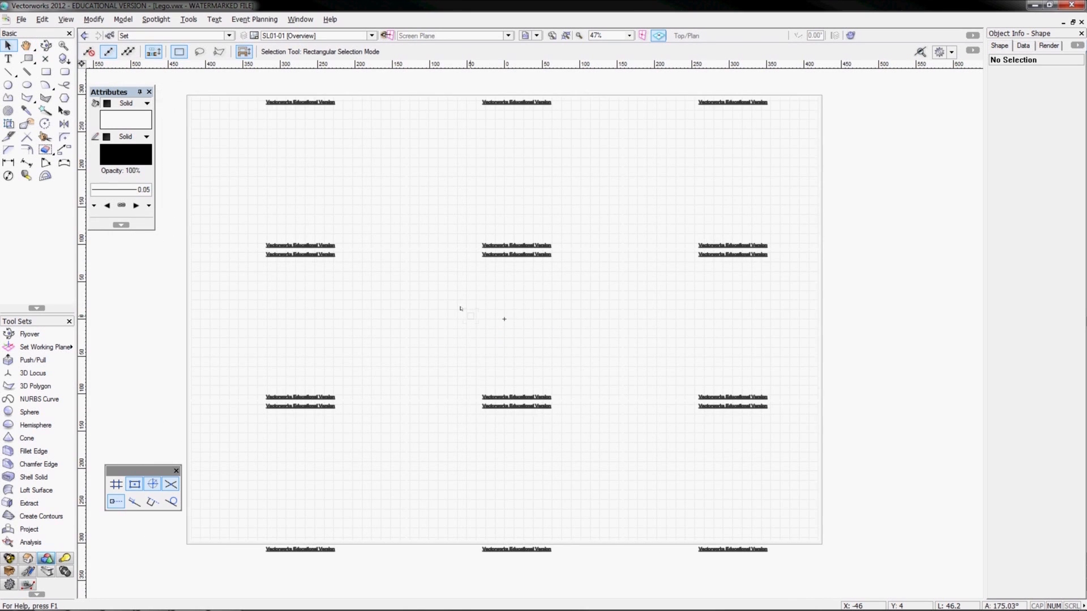
pyautogui.scroll(2, 185, 261)
pyautogui.scroll(2, 185, 261)
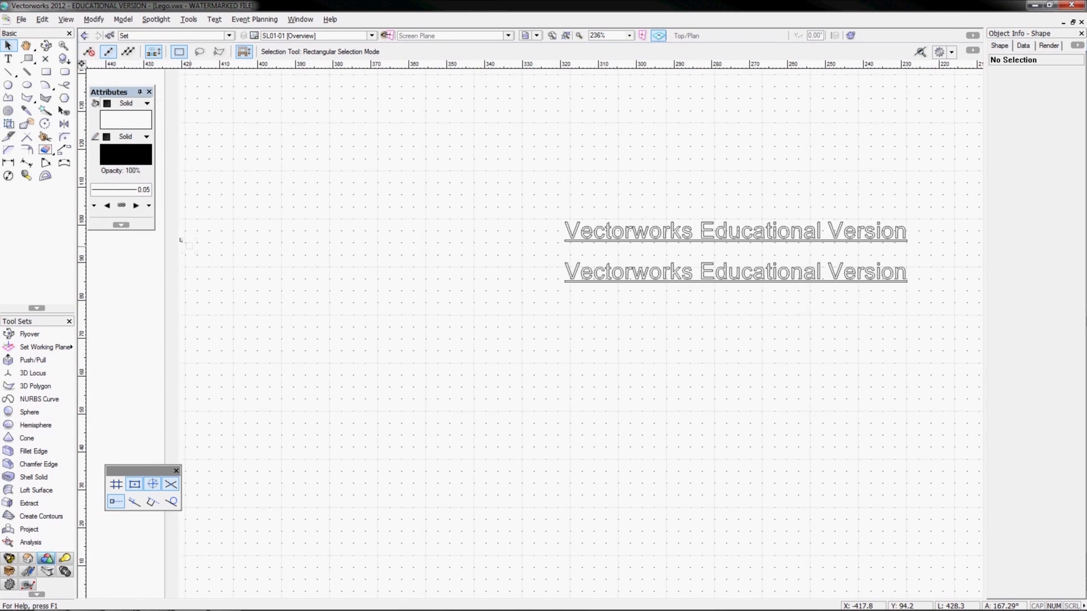
pyautogui.scroll(-2, 182, 243)
pyautogui.scroll(-2, 182, 249)
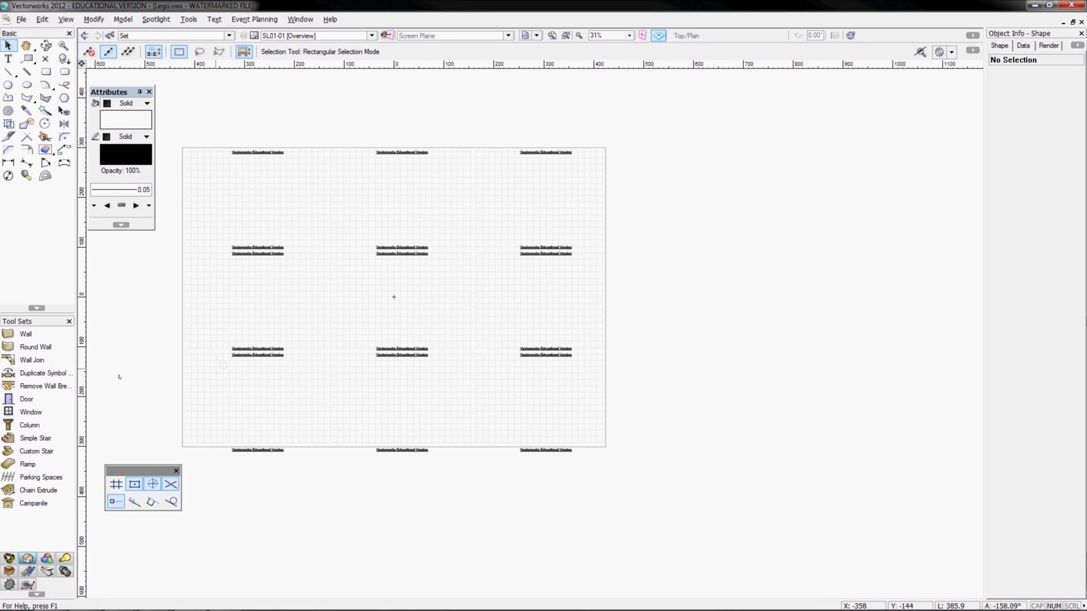
# Switch to the Dims/Notes tool set and list the tool sets with icons and names in a taller palette
pyautogui.click(28, 572)
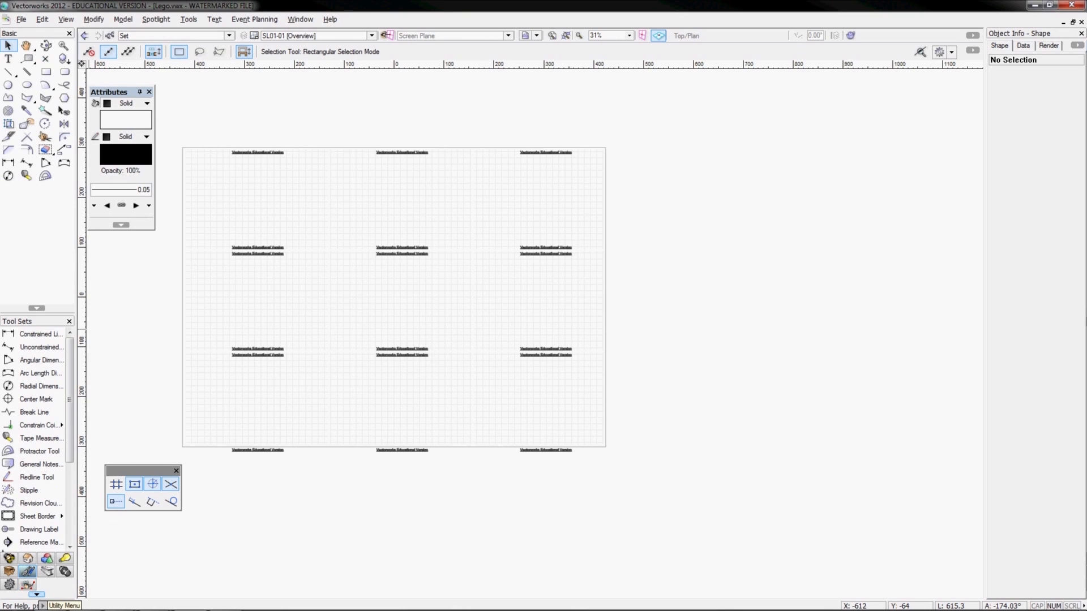
pyautogui.click(37, 595)
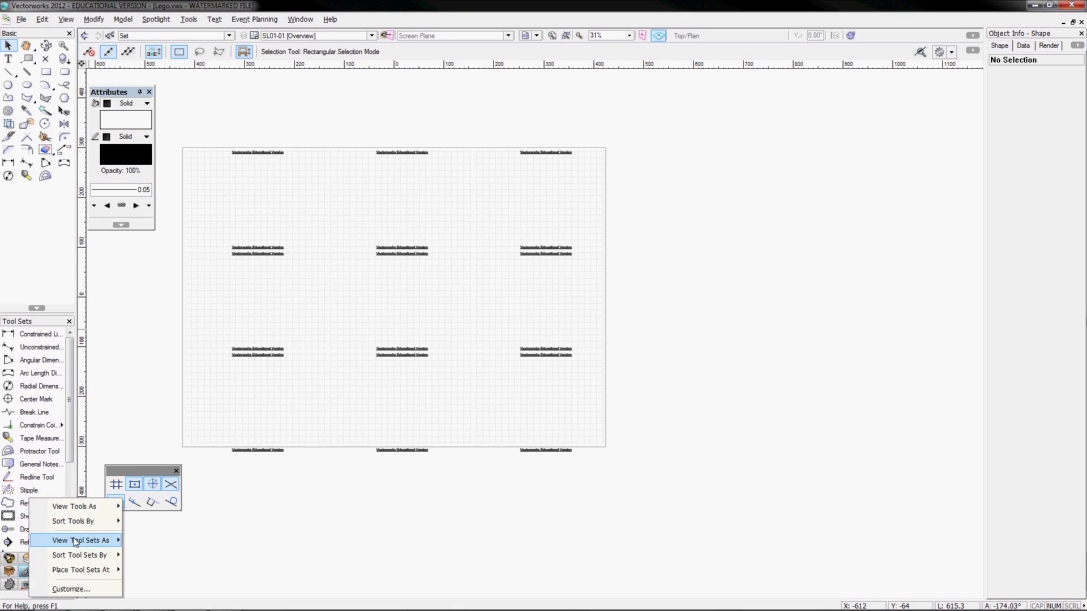
pyautogui.click(157, 547)
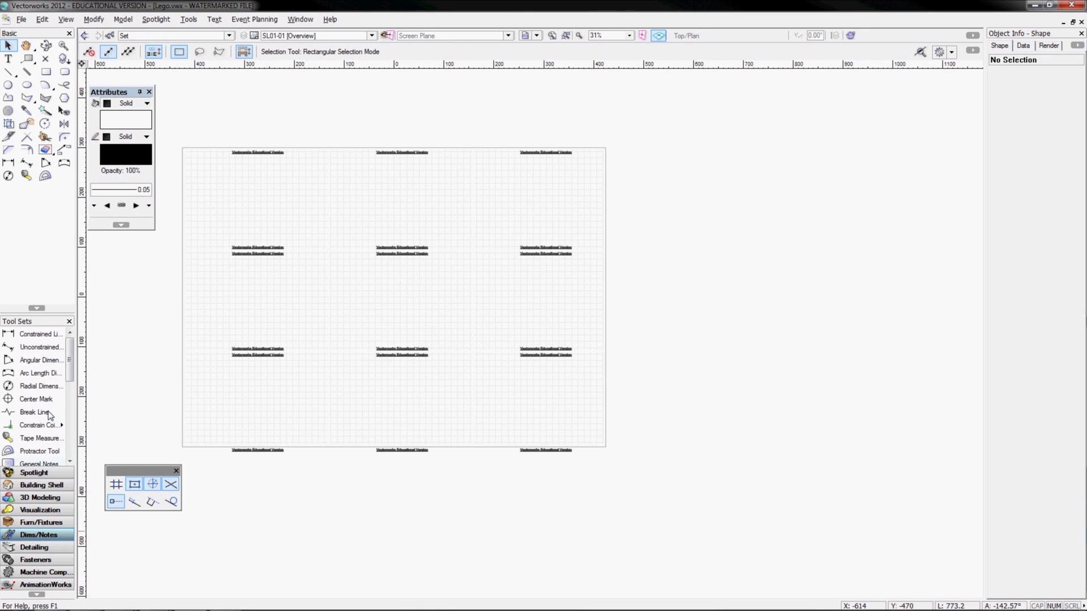
pyautogui.moveTo(59, 281); pyautogui.dragTo(53, 190)
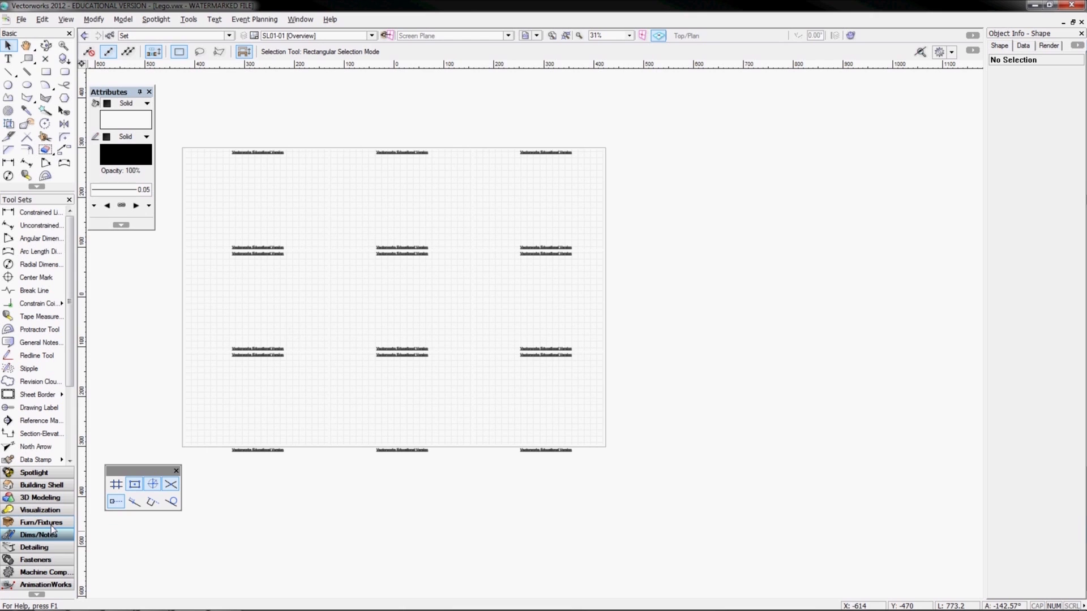
# Place a sheet border at the centre of the sheet layer's page with the Sheet Border tool
pyautogui.moveTo(394, 296)
pyautogui.mouseDown(button='middle')
pyautogui.moveTo(400, 362)
pyautogui.moveTo(398, 338)
pyautogui.mouseUp(button='middle')
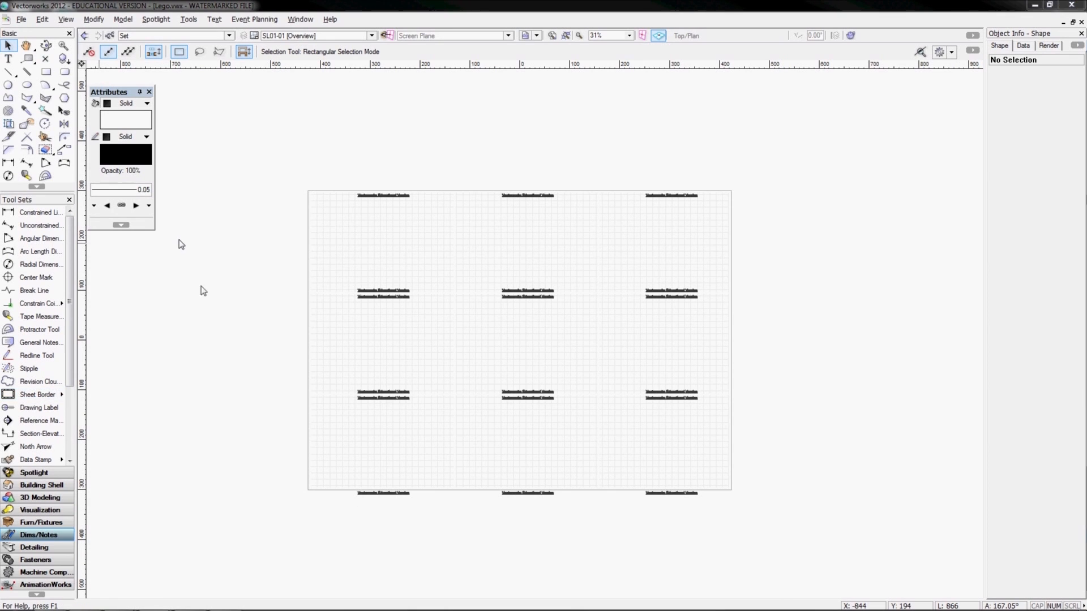
pyautogui.click(50, 395)
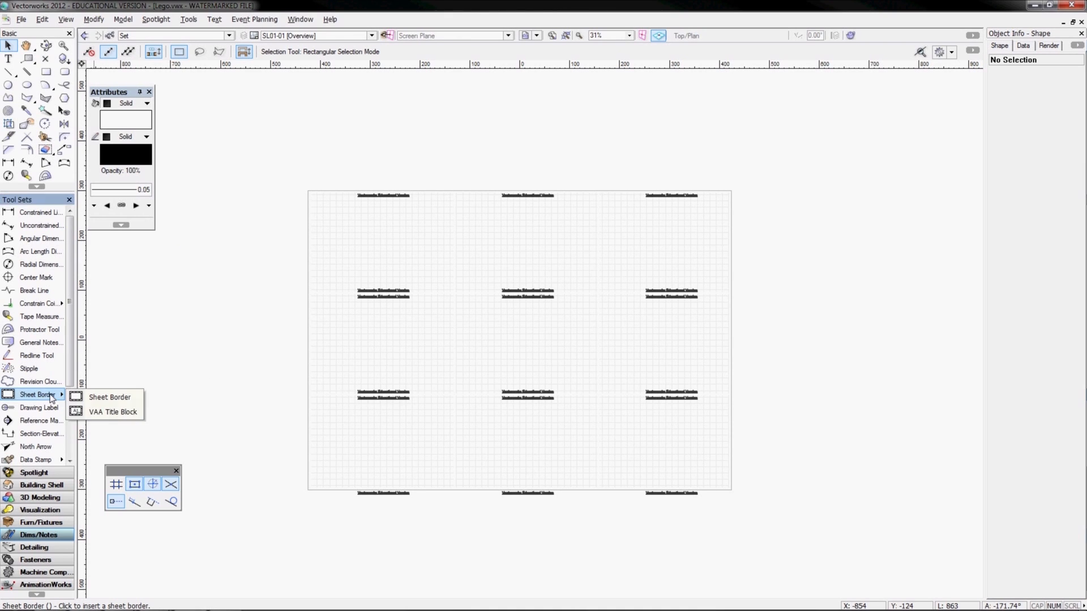
pyautogui.click(105, 413)
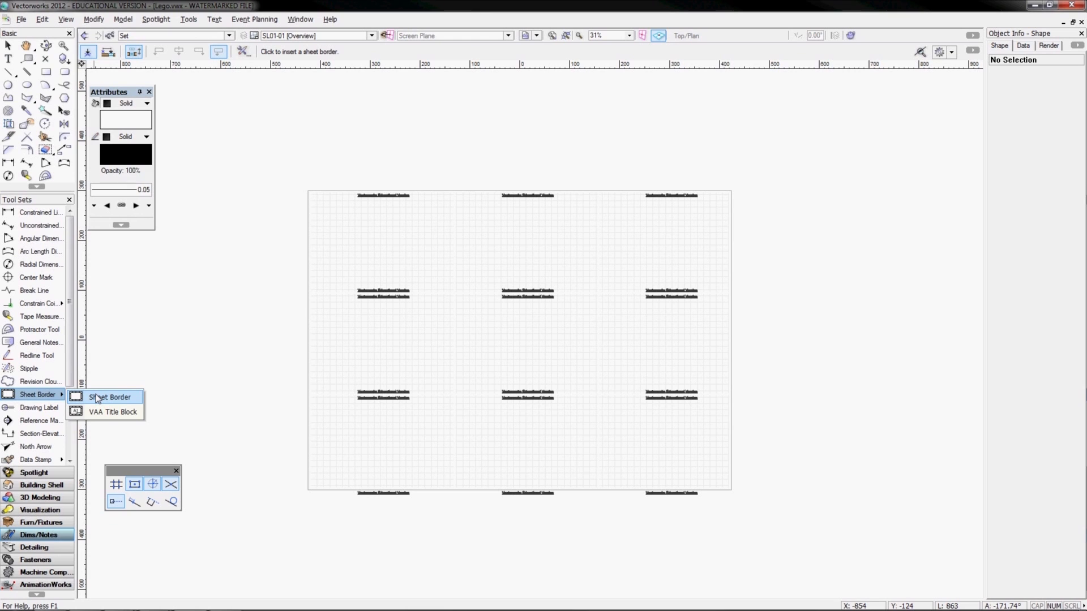
pyautogui.click(97, 399)
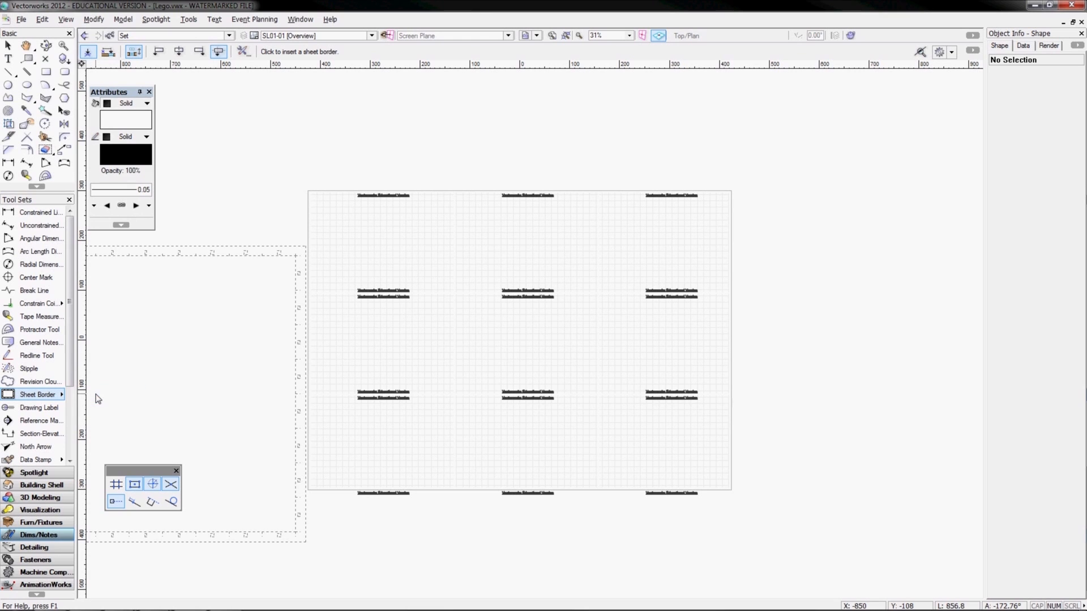
pyautogui.click(519, 339)
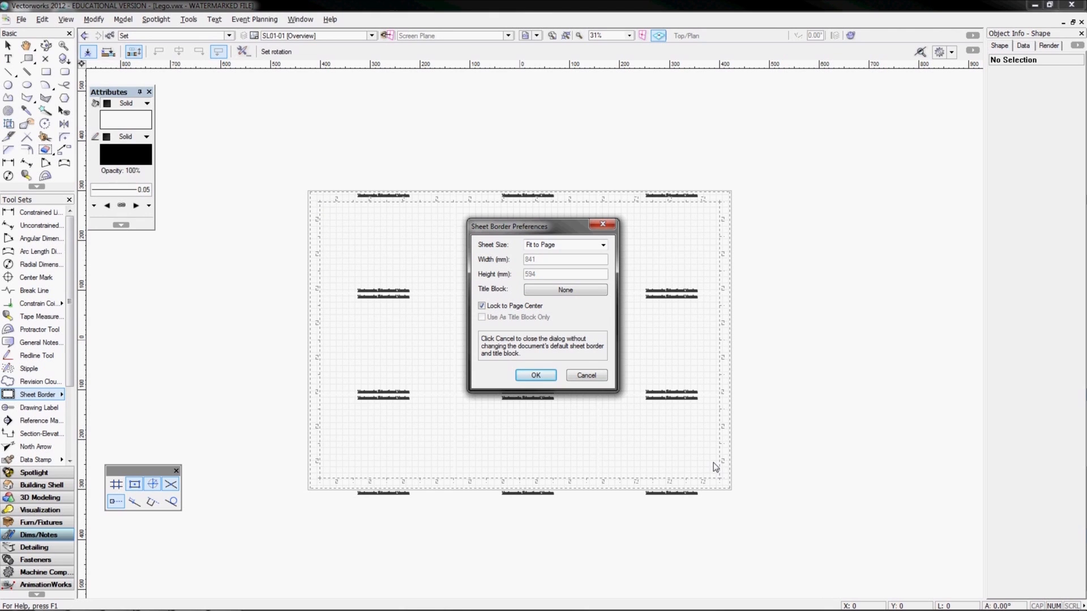
# Assign the Spotlight Title Block from the default symbols to the new sheet border, with its size kept at Fit to Page
pyautogui.click(547, 246)
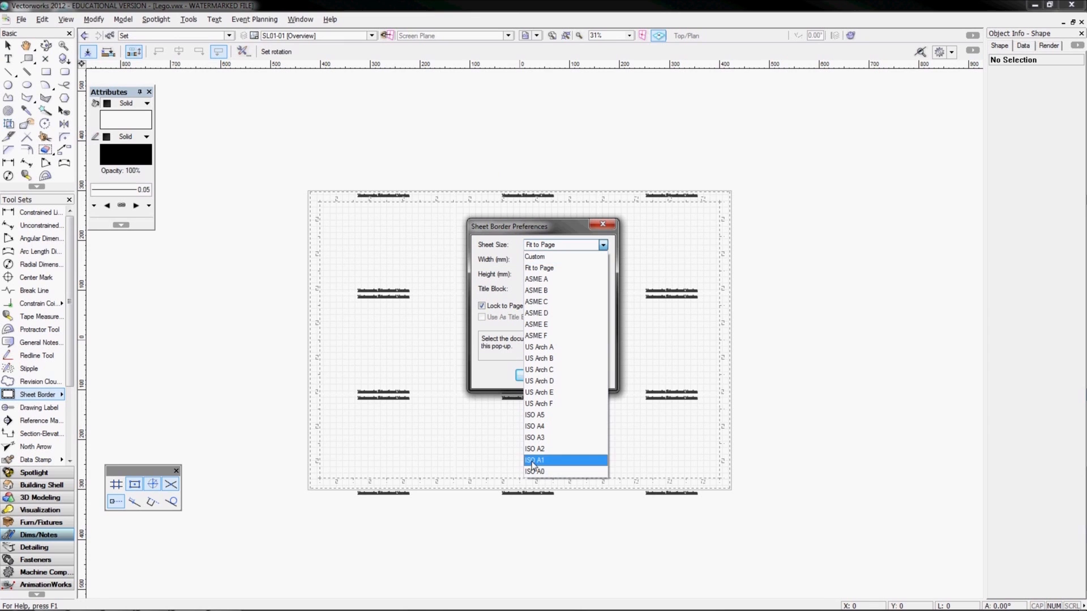
pyautogui.click(506, 272)
pyautogui.click(555, 293)
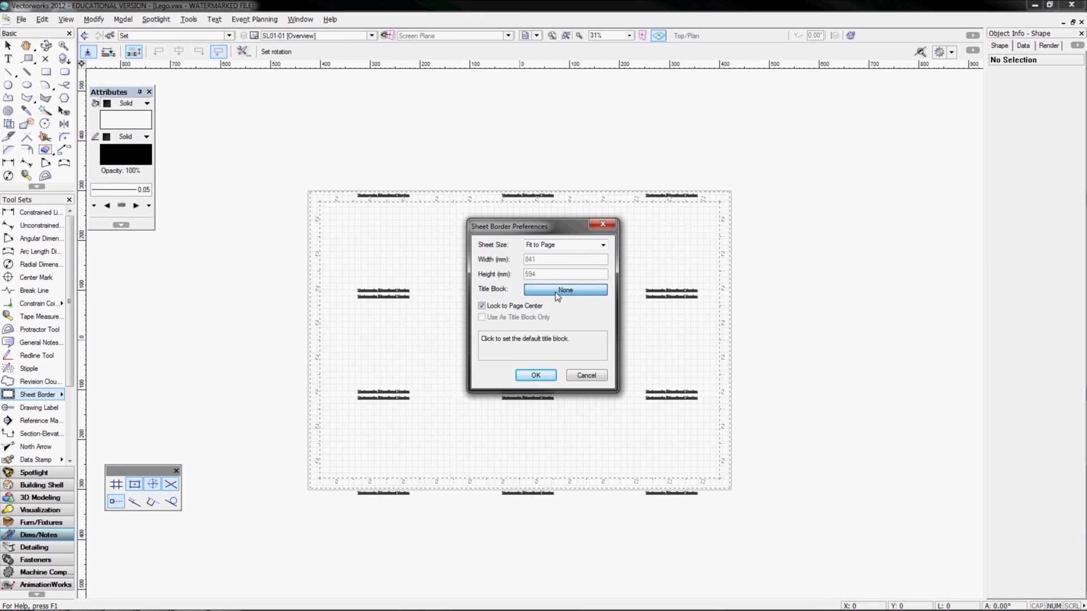
pyautogui.click(558, 295)
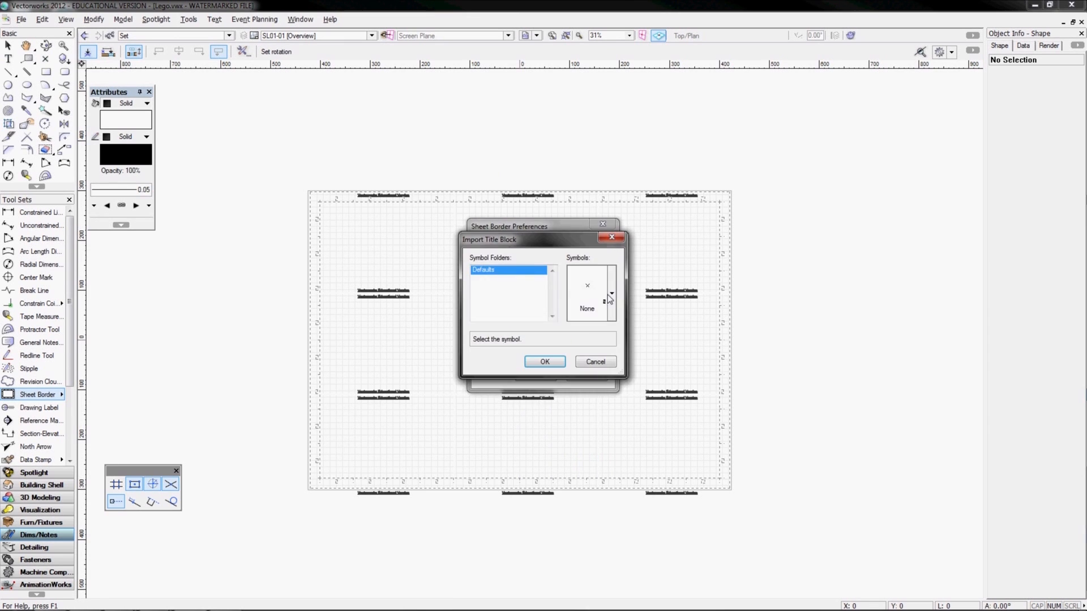
pyautogui.click(611, 294)
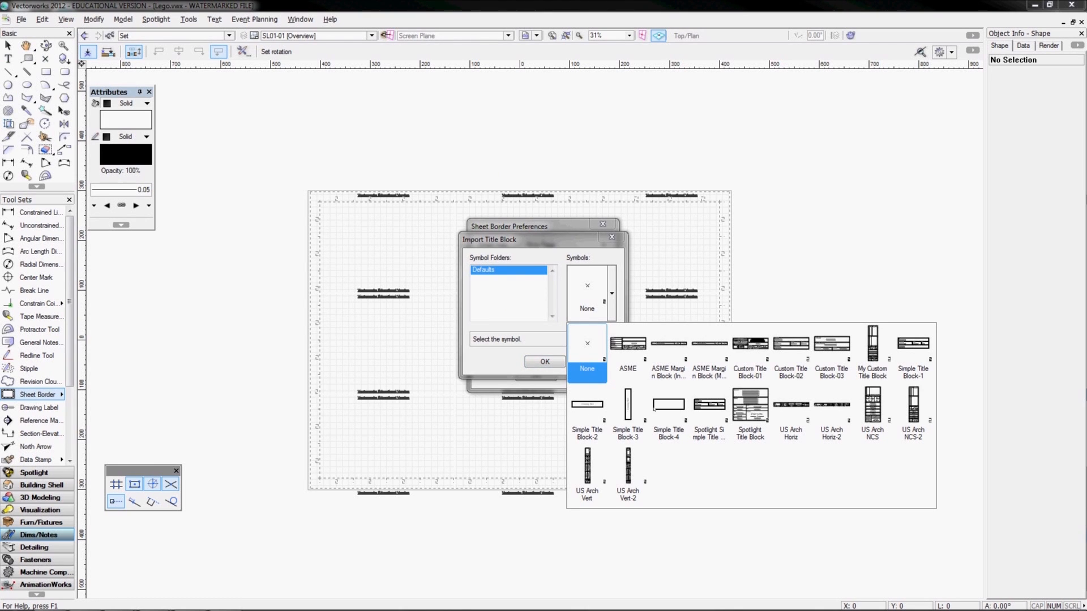
pyautogui.click(749, 402)
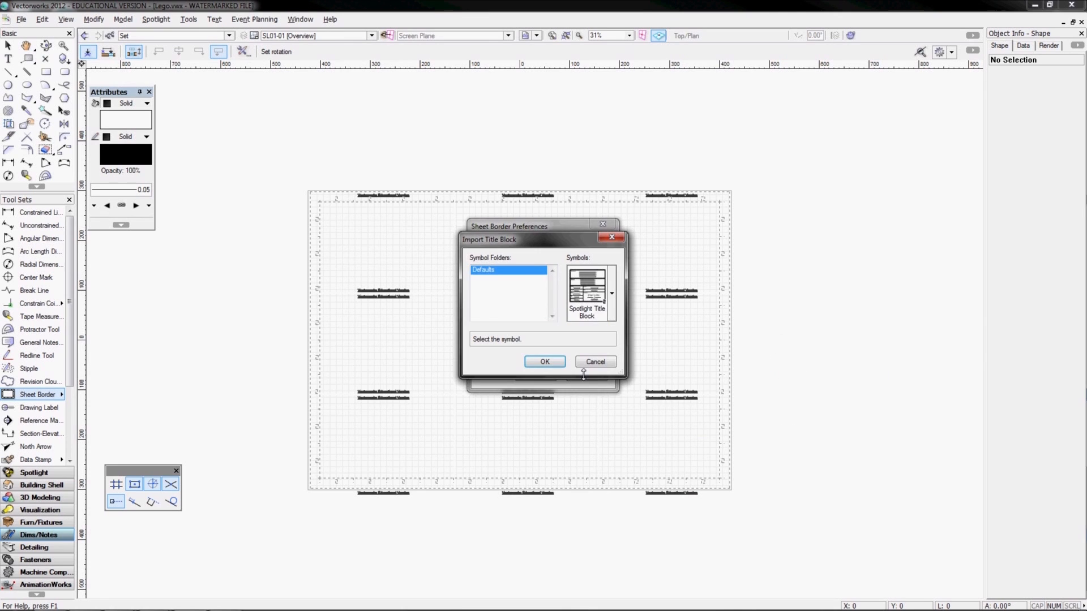
pyautogui.click(556, 363)
pyautogui.click(553, 376)
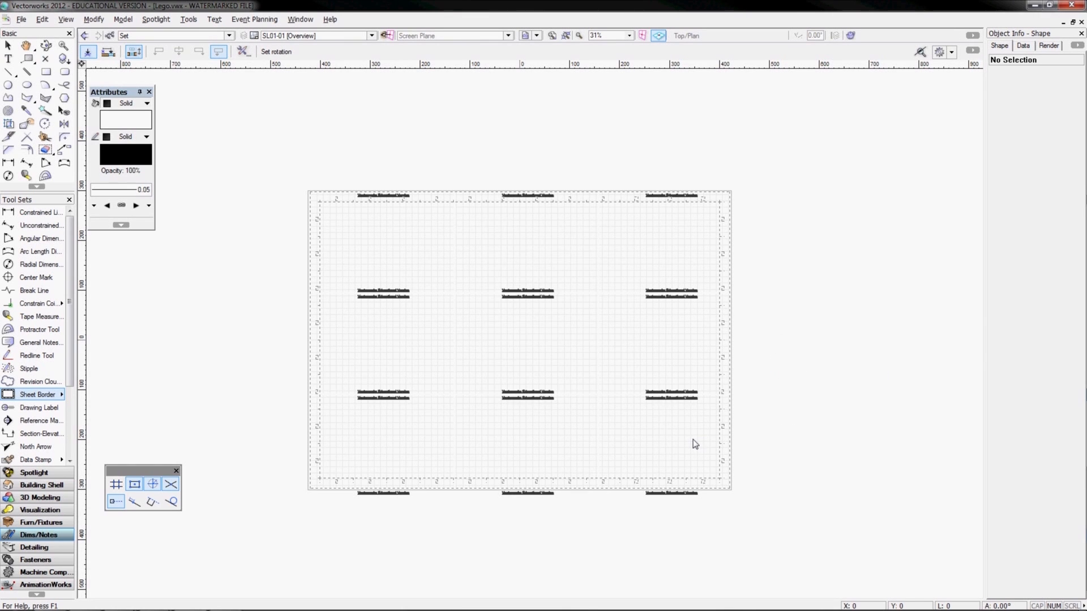
pyautogui.click(8, 46)
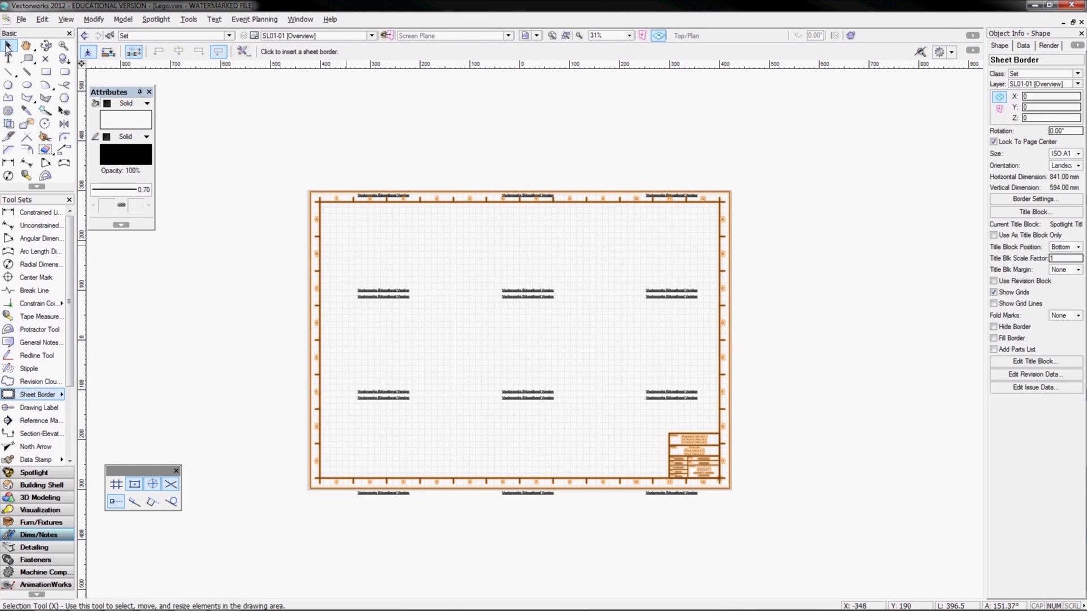
# Examine the title block up close and review its project and sheet data fields without editing them
pyautogui.scroll(1, 693, 474)
pyautogui.scroll(2, 693, 475)
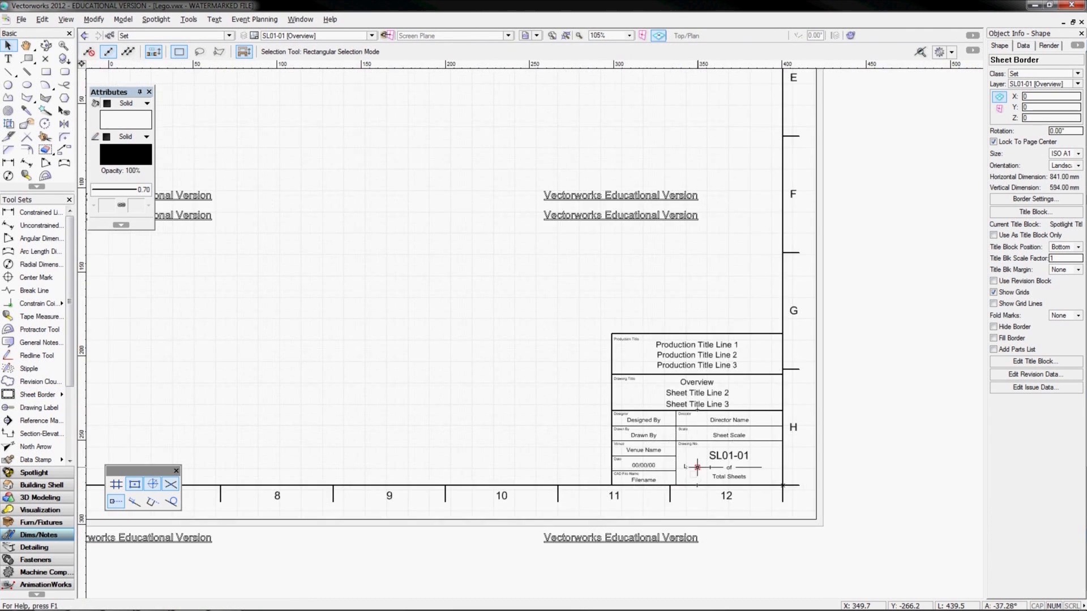
pyautogui.click(528, 372)
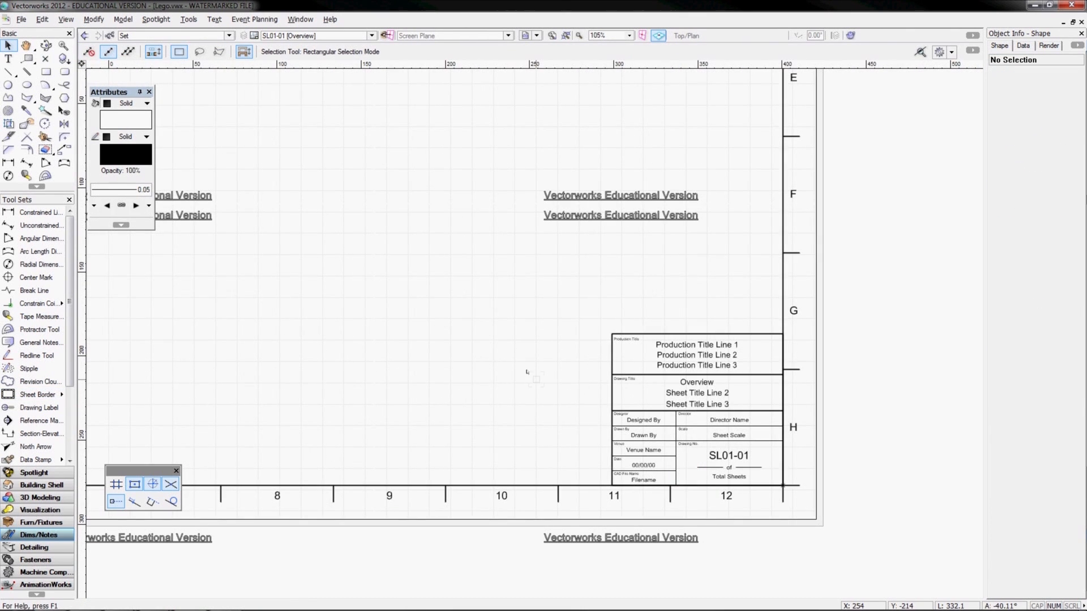
pyautogui.click(729, 461)
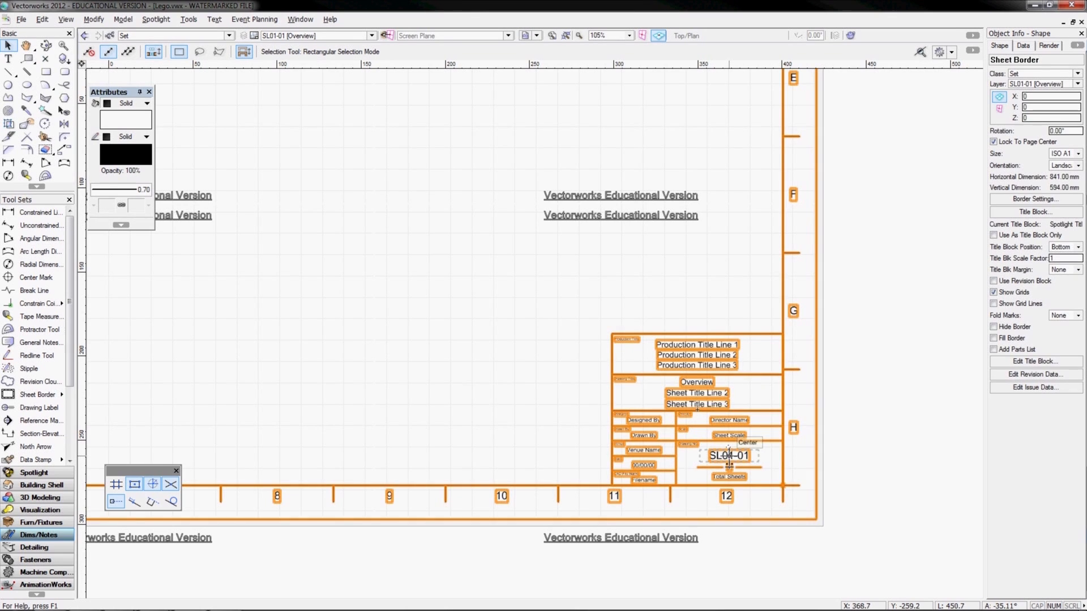
pyautogui.click(395, 277)
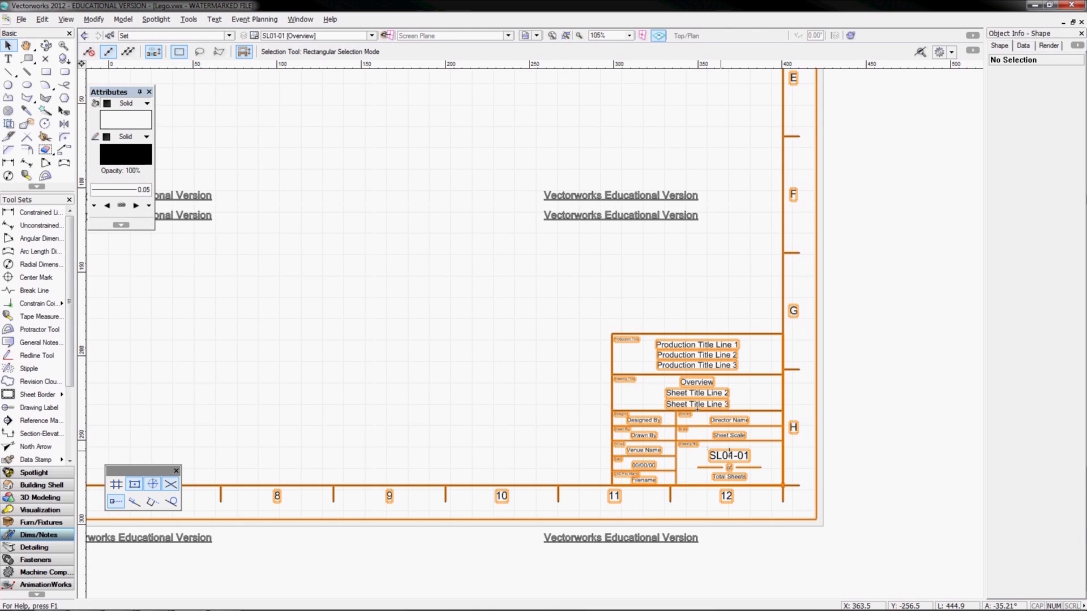
pyautogui.doubleClick(644, 432)
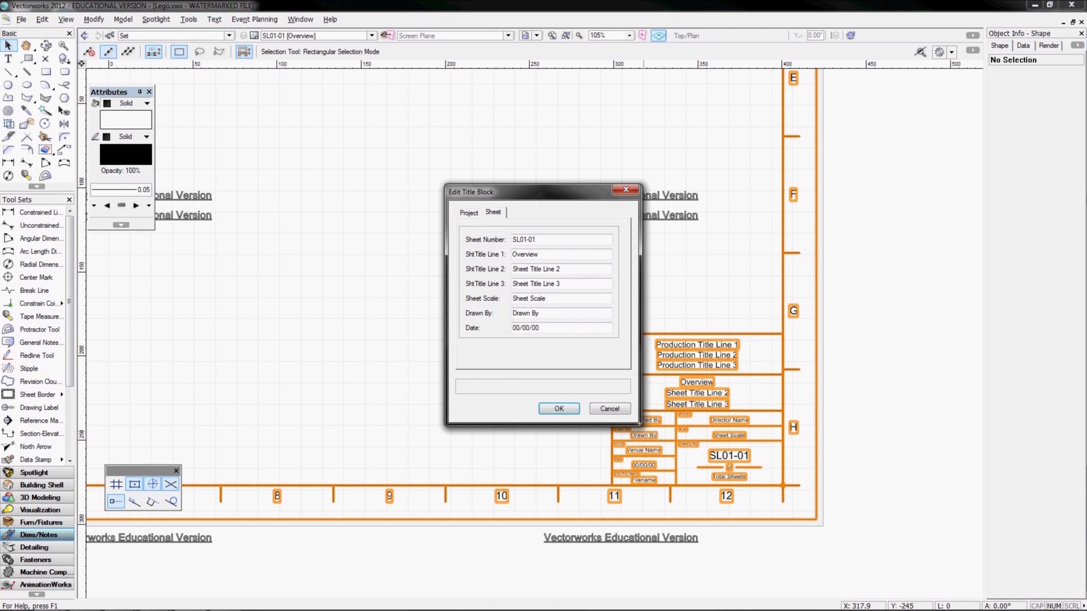
pyautogui.click(472, 213)
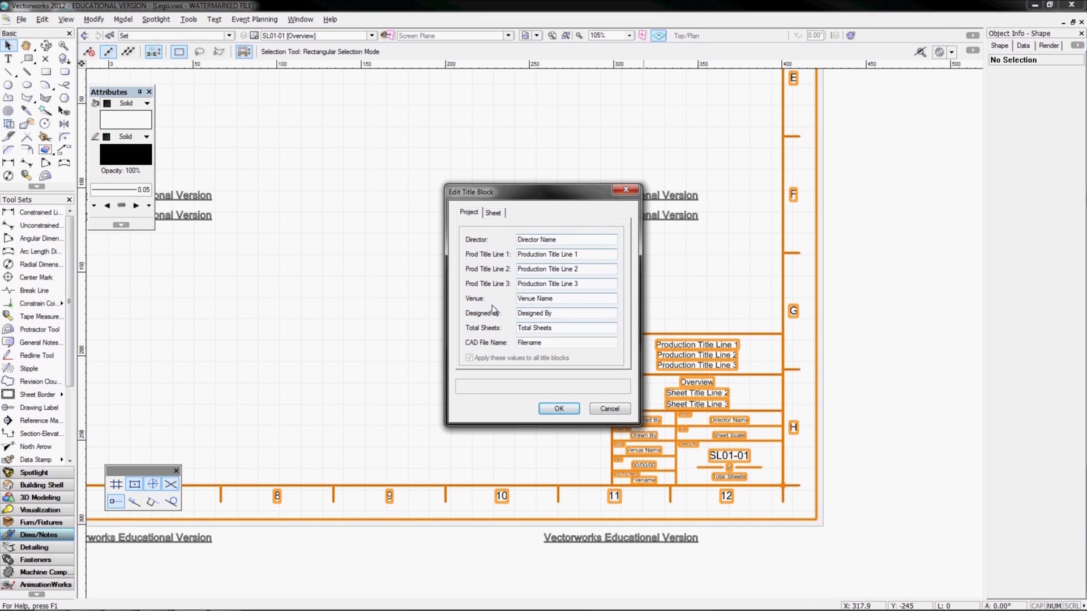
pyautogui.moveTo(532, 187); pyautogui.dragTo(447, 153)
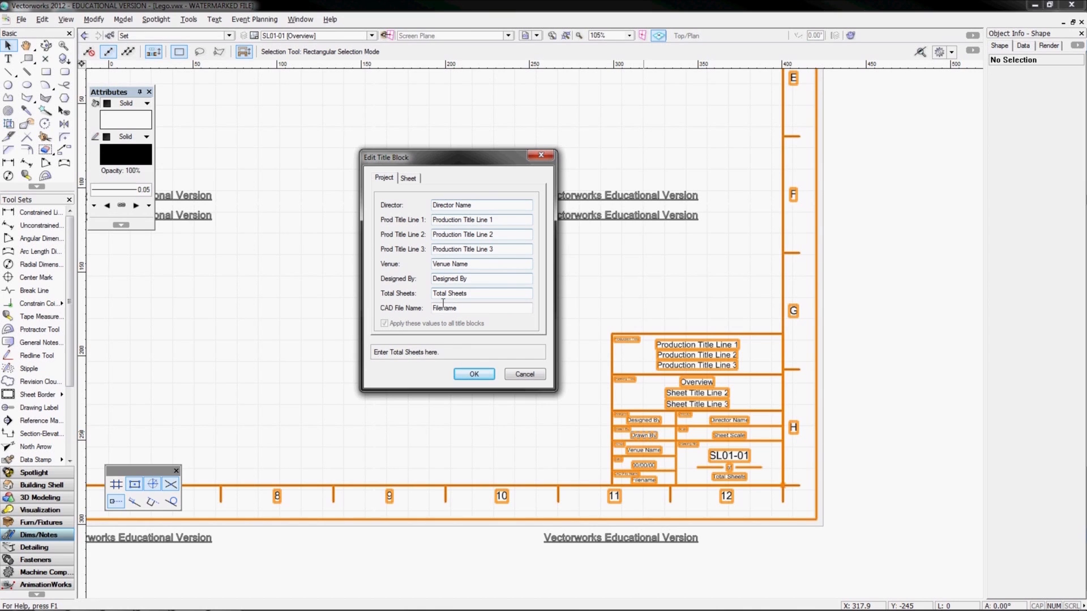
pyautogui.click(407, 178)
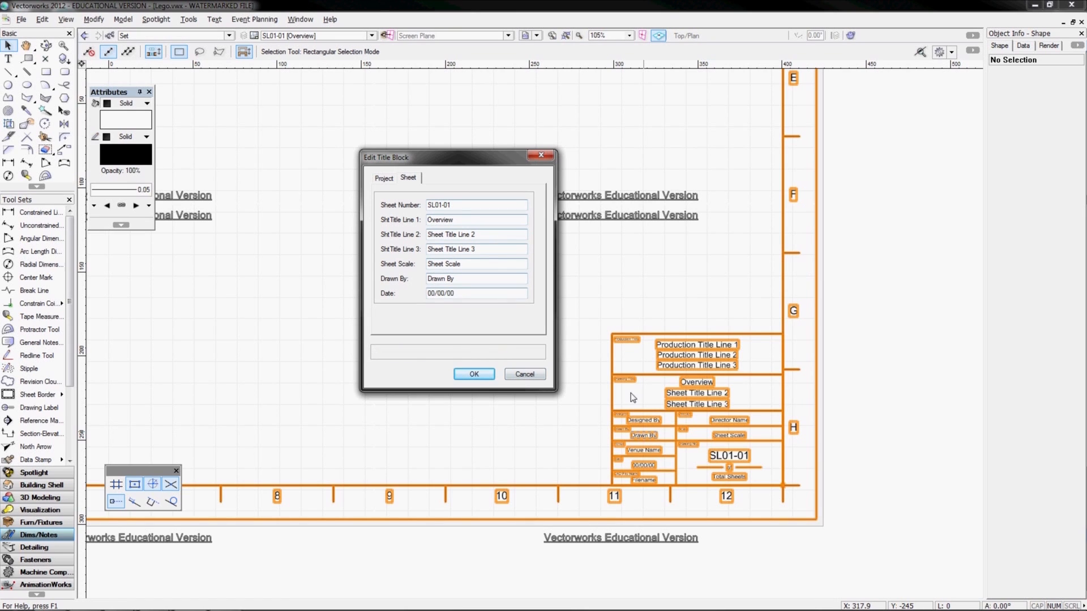
pyautogui.click(475, 375)
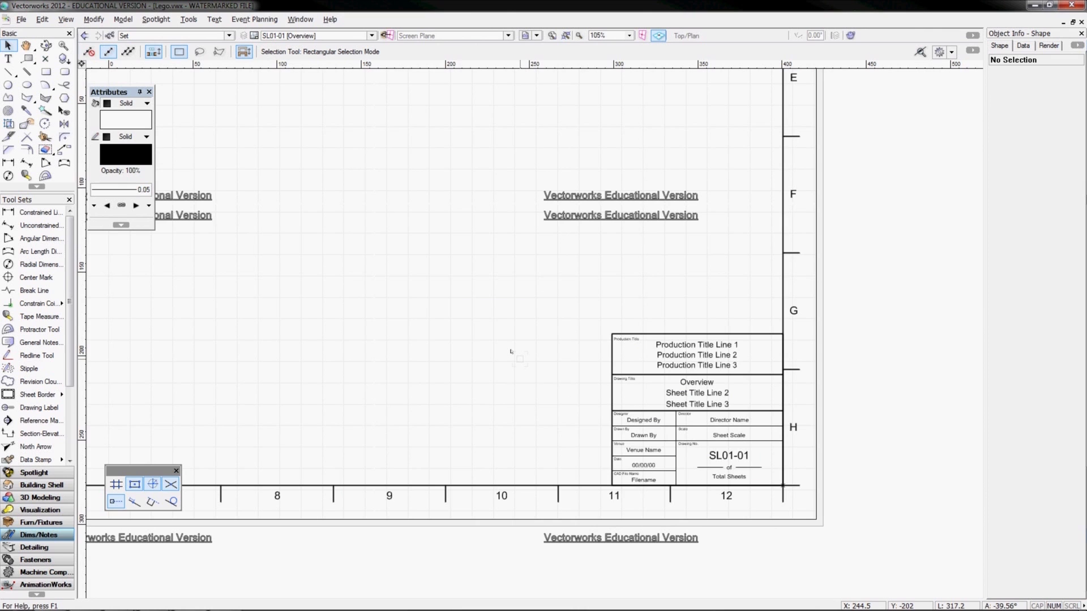
# Set the sheet border's bottom and right margins to 0 mm in its border settings
pyautogui.scroll(-4, 511, 352)
pyautogui.click(566, 354)
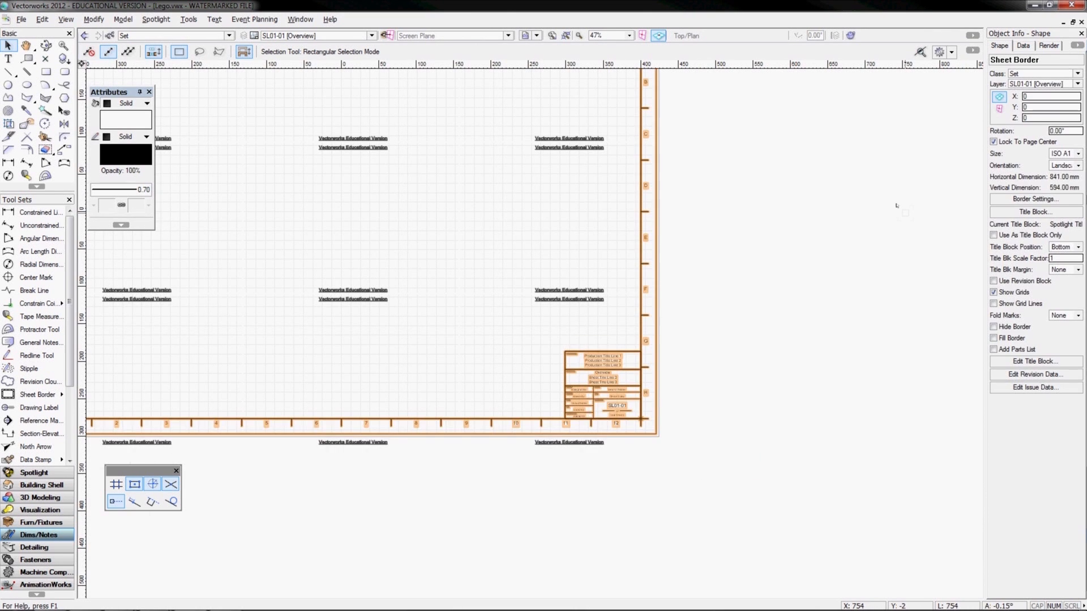
pyautogui.moveTo(461, 230)
pyautogui.mouseDown(button='middle')
pyautogui.moveTo(485, 250)
pyautogui.moveTo(700, 309)
pyautogui.mouseUp(button='middle')
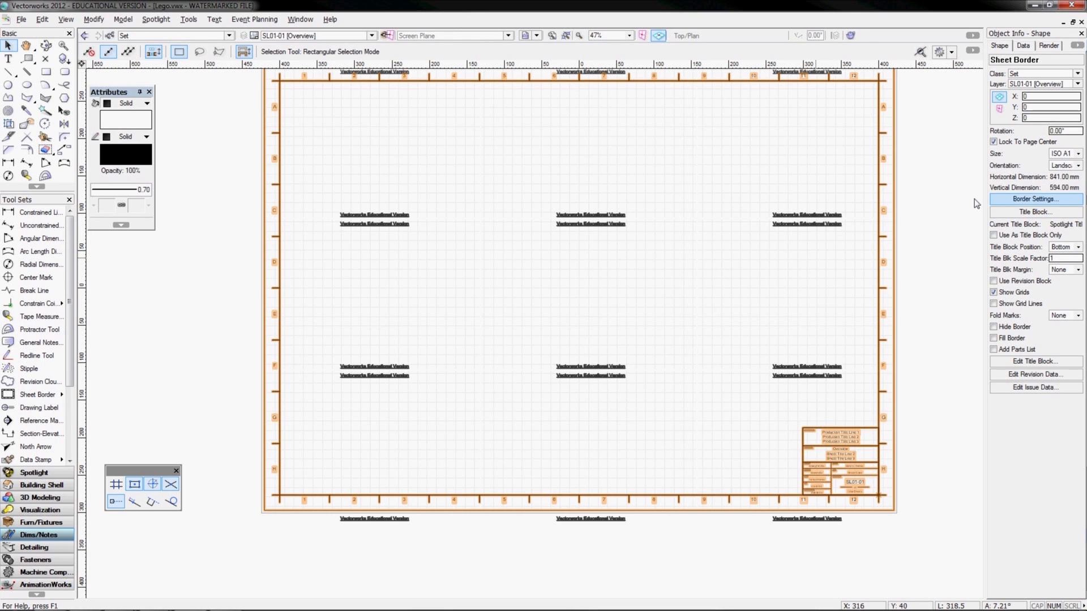
pyautogui.click(677, 194)
pyautogui.press('space')
pyautogui.moveTo(677, 195); pyautogui.dragTo(651, 241)
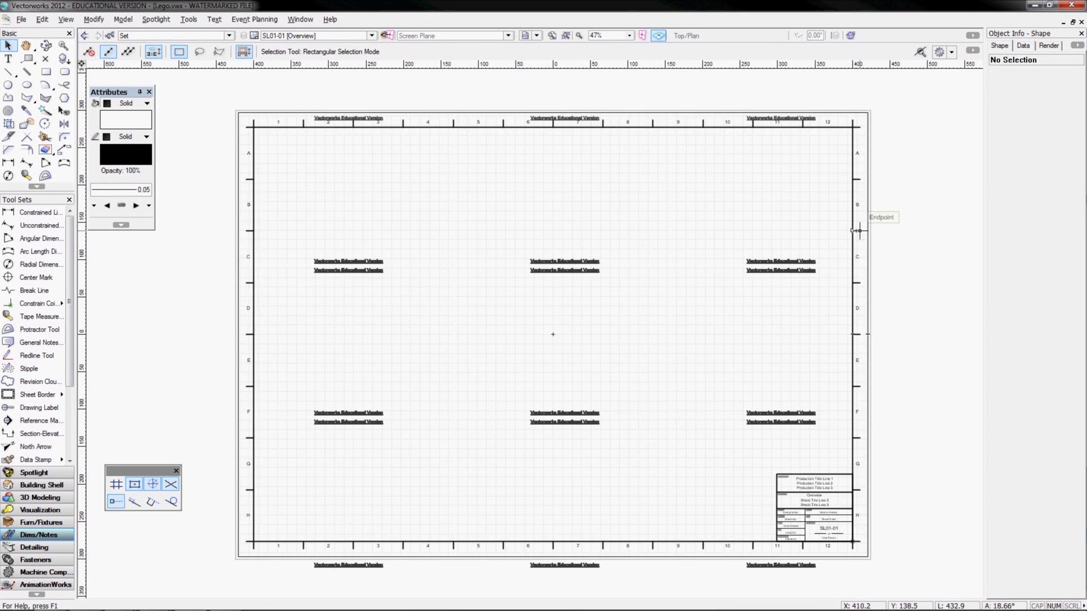
pyautogui.click(857, 231)
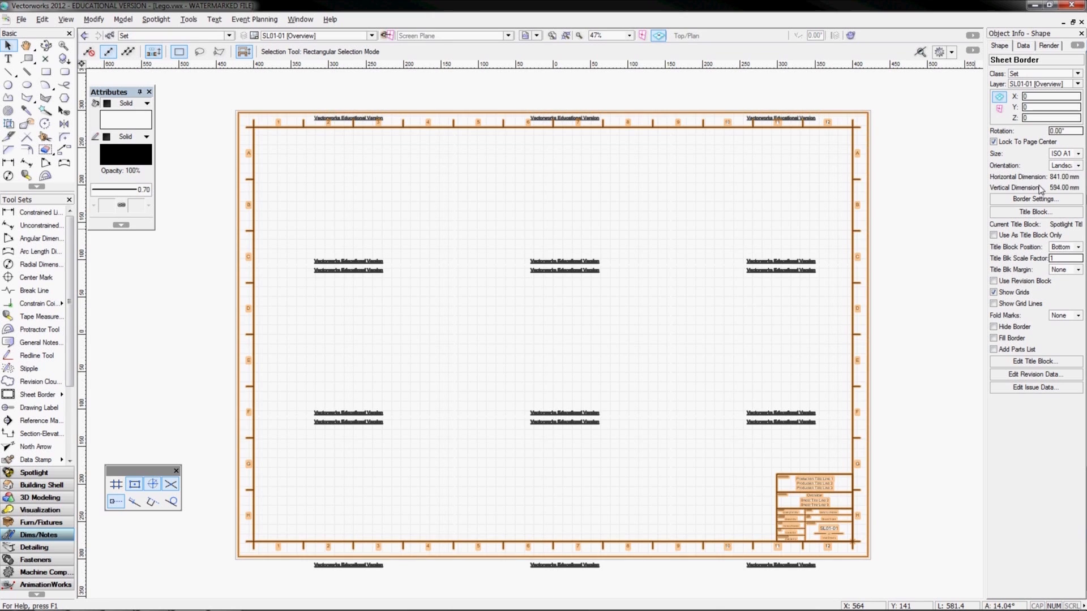
pyautogui.click(1029, 200)
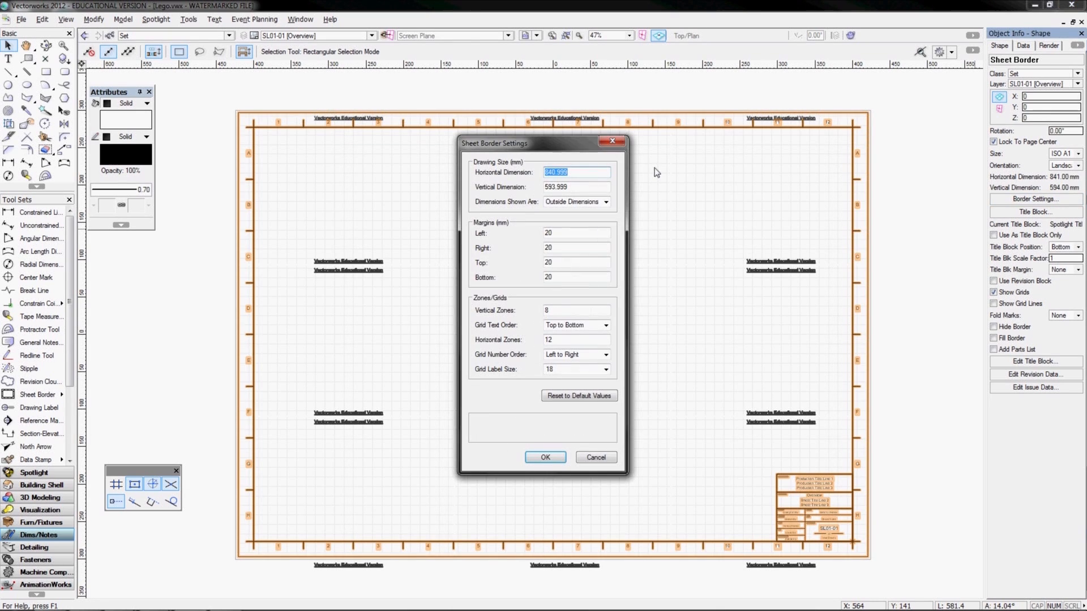
pyautogui.click(566, 234)
pyautogui.doubleClick(562, 277)
pyautogui.write('0')
pyautogui.moveTo(565, 249); pyautogui.dragTo(511, 249)
pyautogui.write('0')
# Set the sheet border's left and top margins to 8 mm
pyautogui.hotkey('shift', 'Tab')
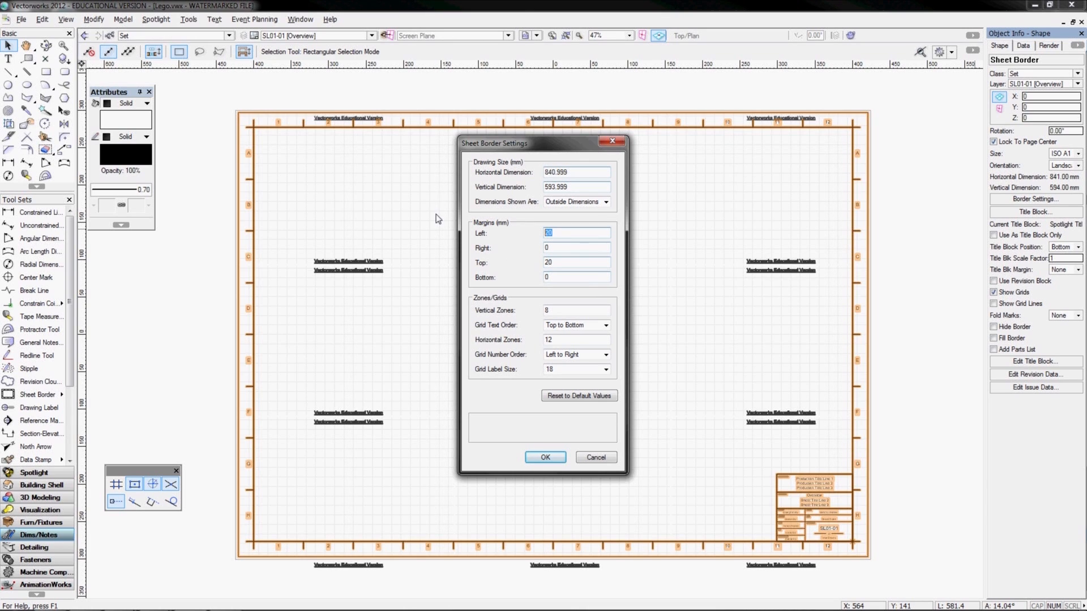
pyautogui.write('8')
pyautogui.press('Tab')
pyautogui.press('Tab')
pyautogui.write('8')
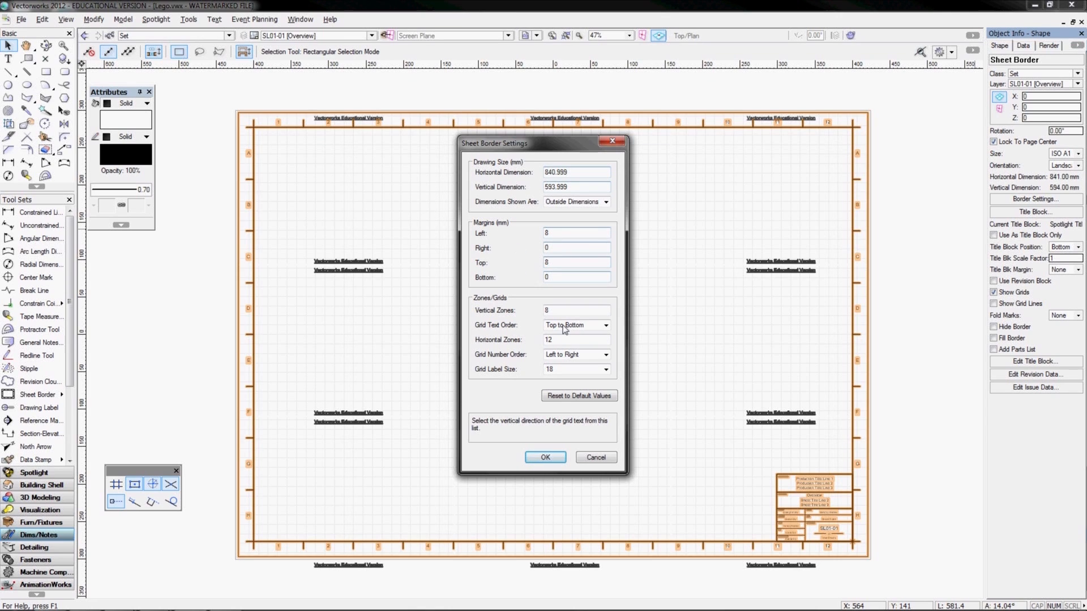
# Divide the sheet border's grid into 10 vertical zones and 16 horizontal zones
pyautogui.moveTo(564, 311); pyautogui.dragTo(514, 308)
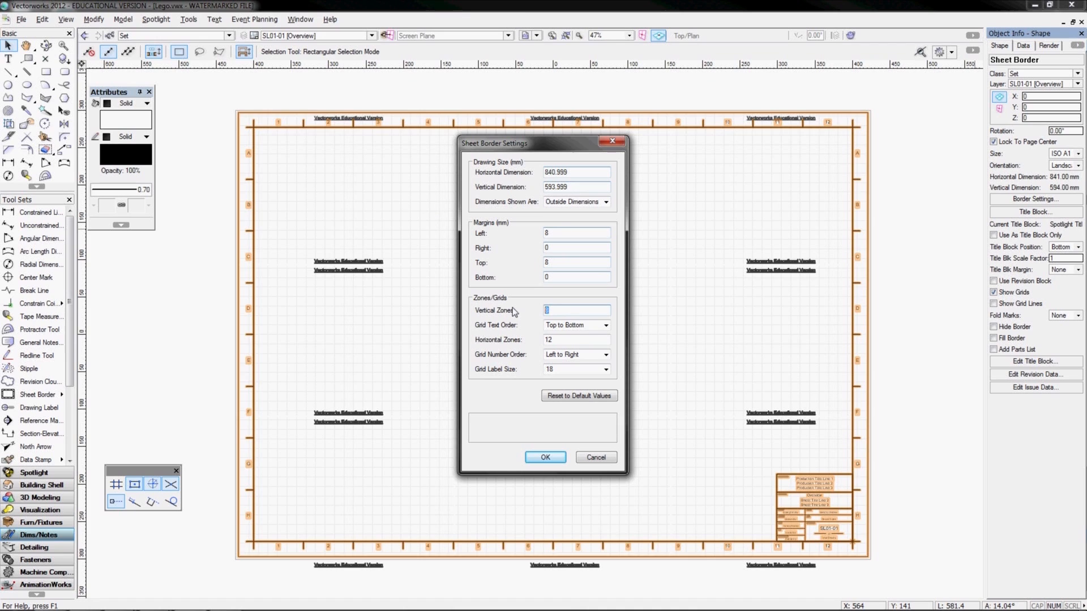
pyautogui.write('10')
pyautogui.press('Tab')
pyautogui.press('Tab')
pyautogui.write('16')
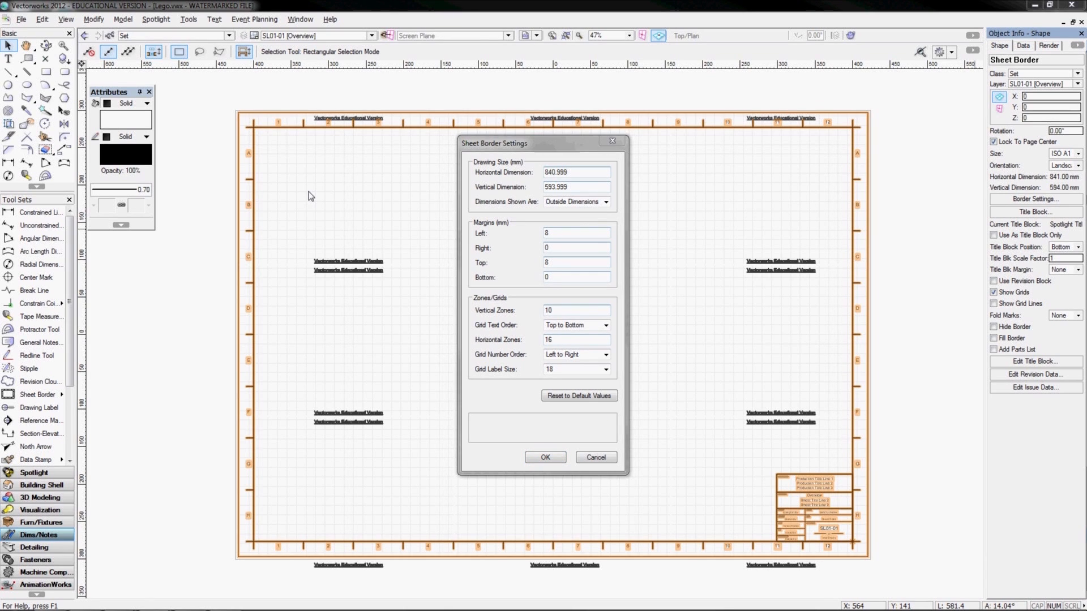
# Set the border's grid label size to 12 and apply the border settings
pyautogui.click(552, 371)
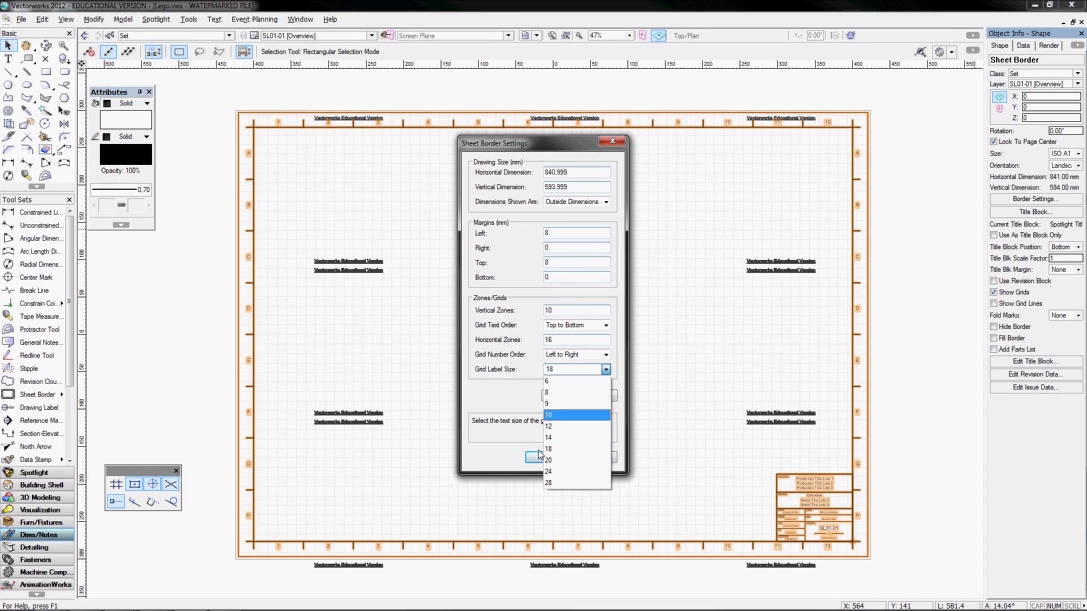
pyautogui.click(550, 437)
pyautogui.click(571, 369)
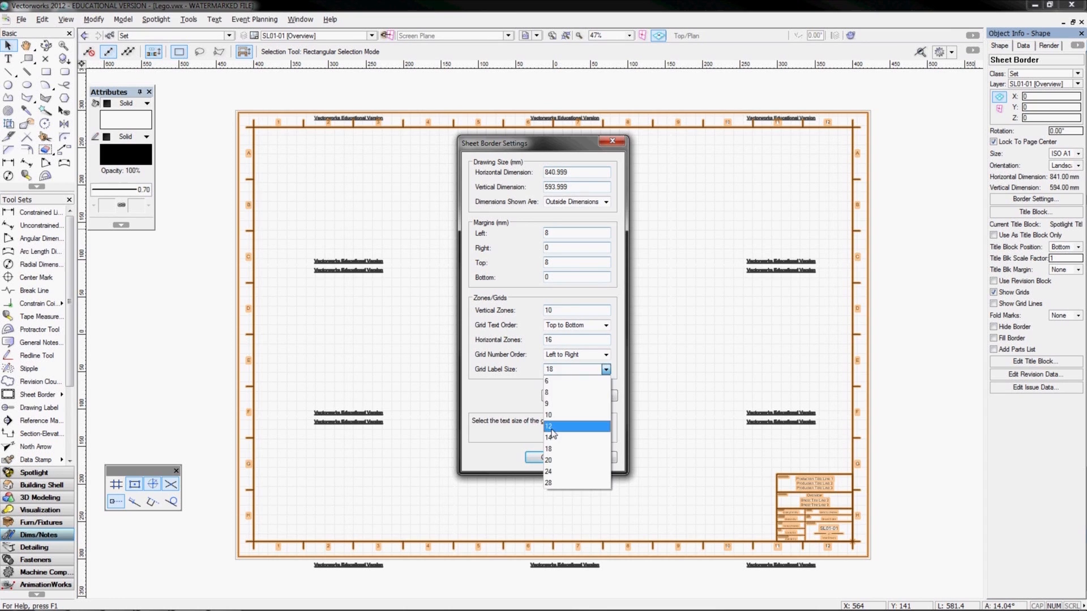
pyautogui.click(548, 426)
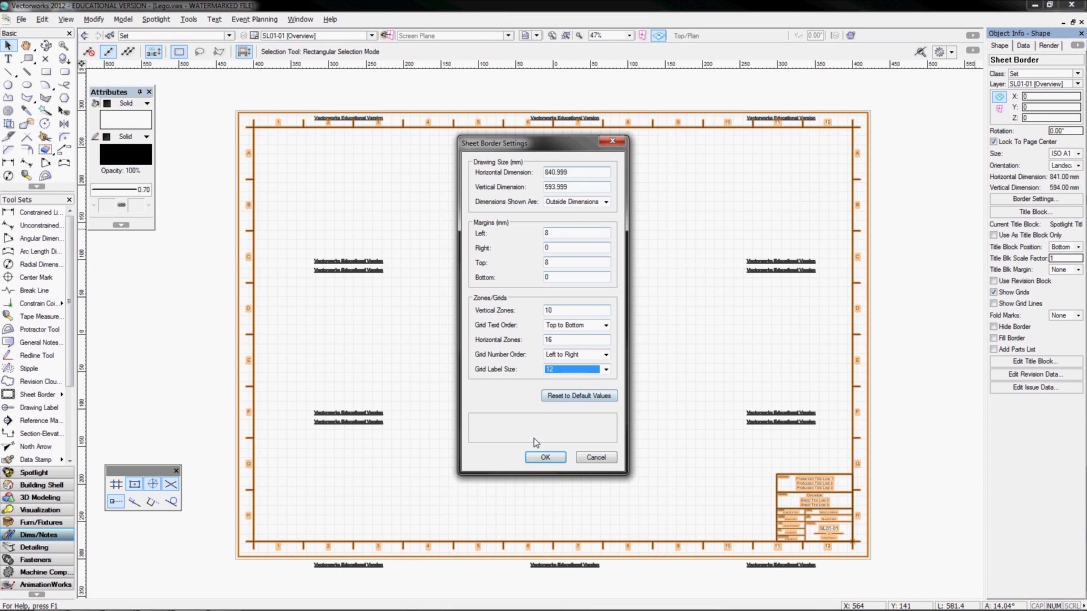
pyautogui.click(545, 458)
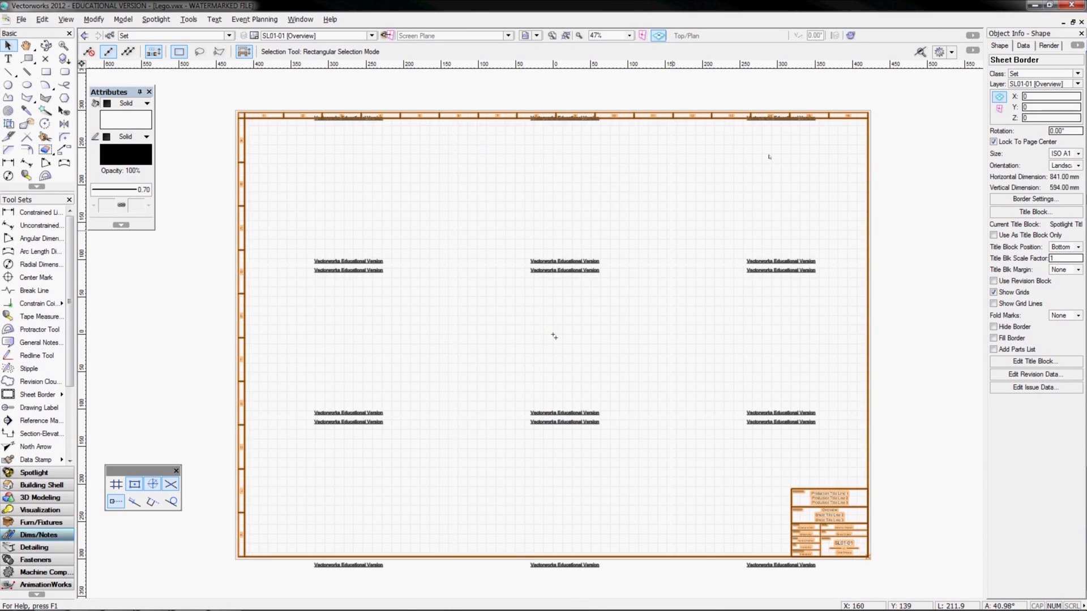
# Inspect the numbered grid zones along the sheet border and decline the backup copy
pyautogui.scroll(3, 694, 89)
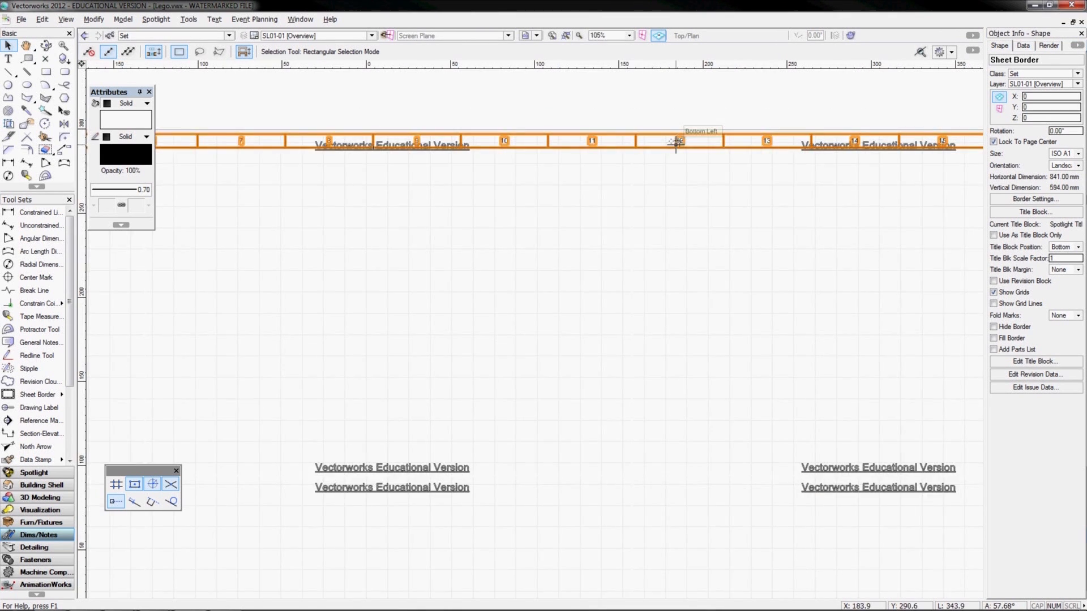
pyautogui.scroll(-3, 694, 89)
pyautogui.scroll(-3, 685, 234)
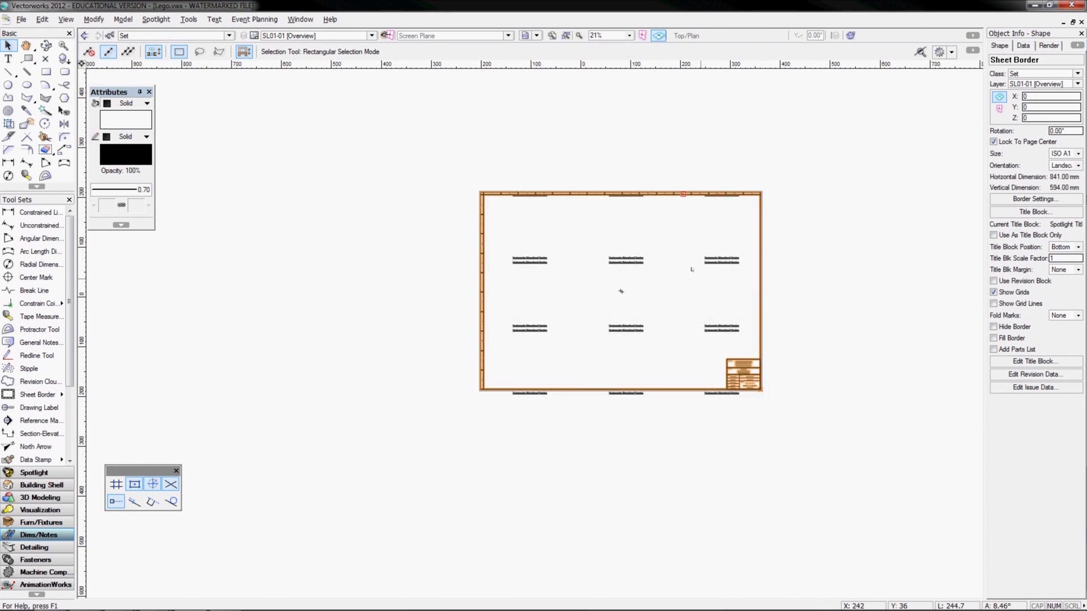
pyautogui.scroll(3, 692, 269)
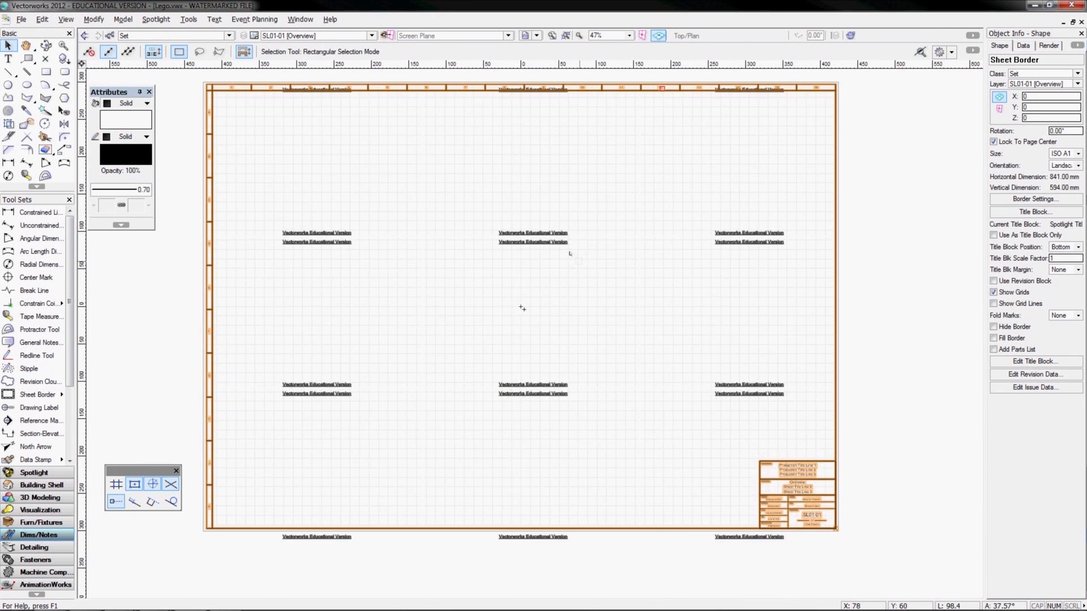
pyautogui.moveTo(569, 253); pyautogui.dragTo(599, 268, button='middle')
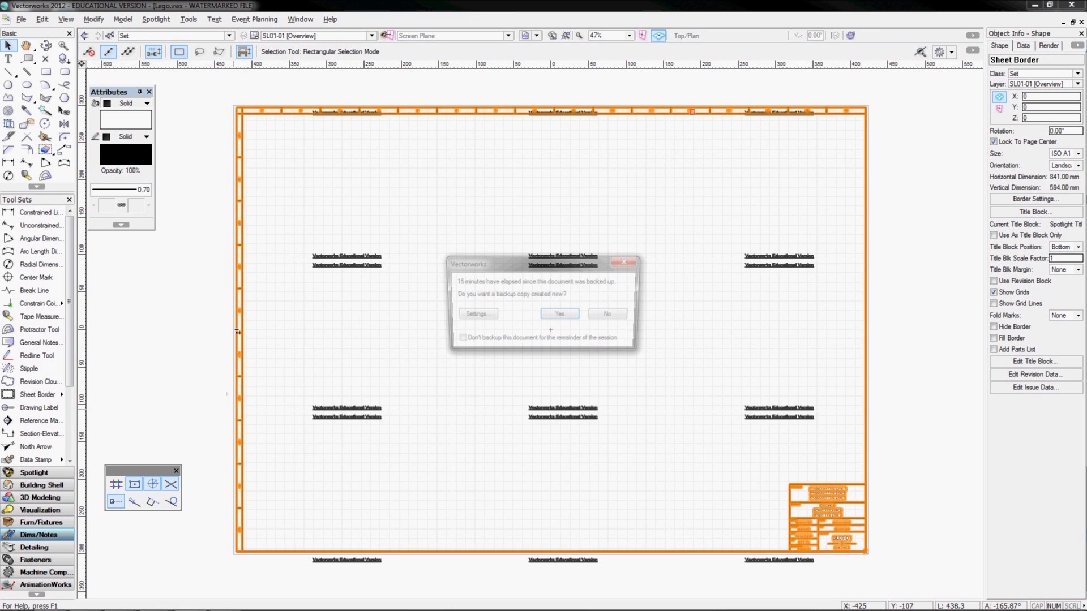
pyautogui.click(598, 313)
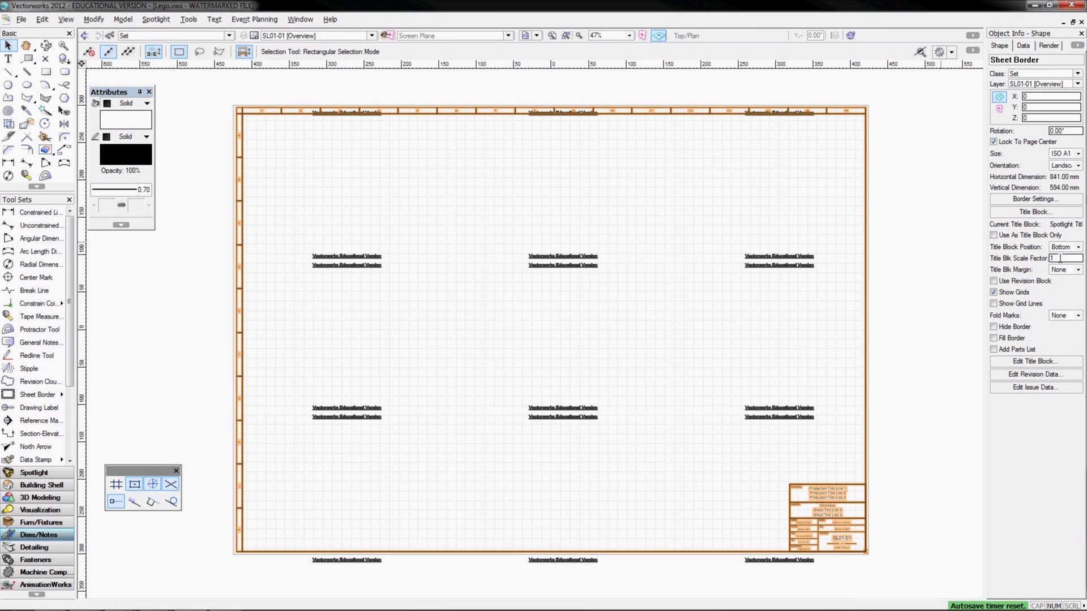
# Try title block scale factors of 2 and 0.5, and set the factor back to 1
pyautogui.moveTo(1060, 258); pyautogui.dragTo(1035, 258)
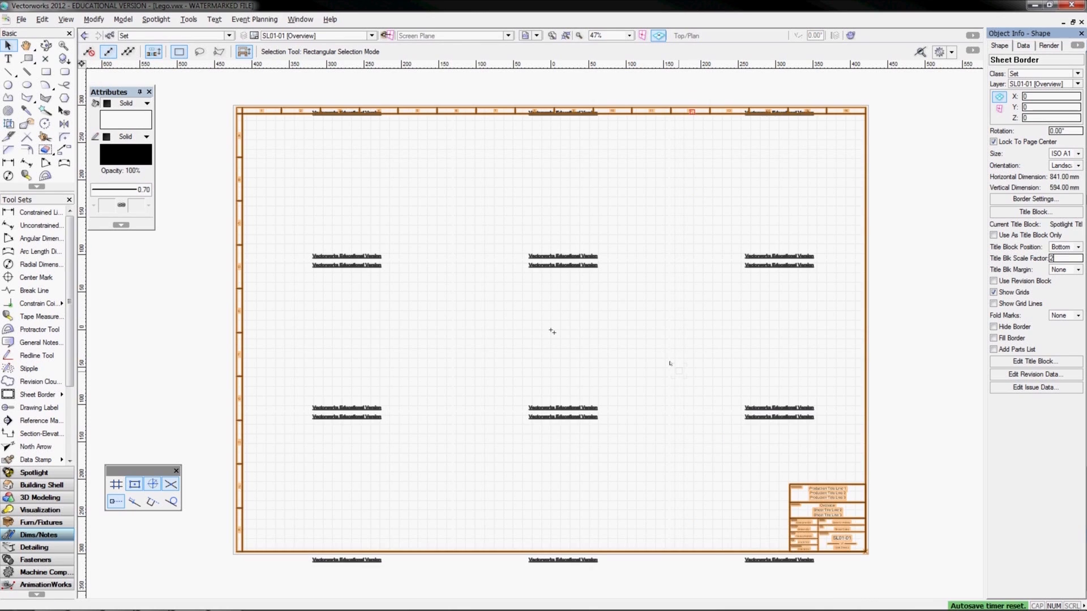
pyautogui.press('Return')
pyautogui.moveTo(1057, 258); pyautogui.dragTo(1029, 258)
pyautogui.write('0.5')
pyautogui.press('Return')
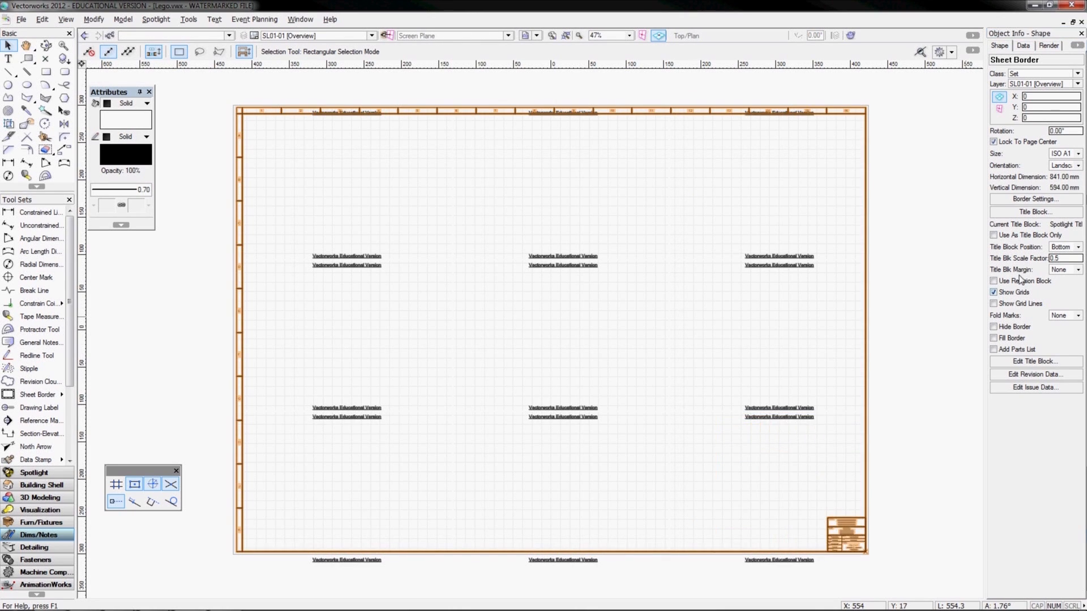
pyautogui.click(1012, 255)
pyautogui.write('1')
pyautogui.press('Return')
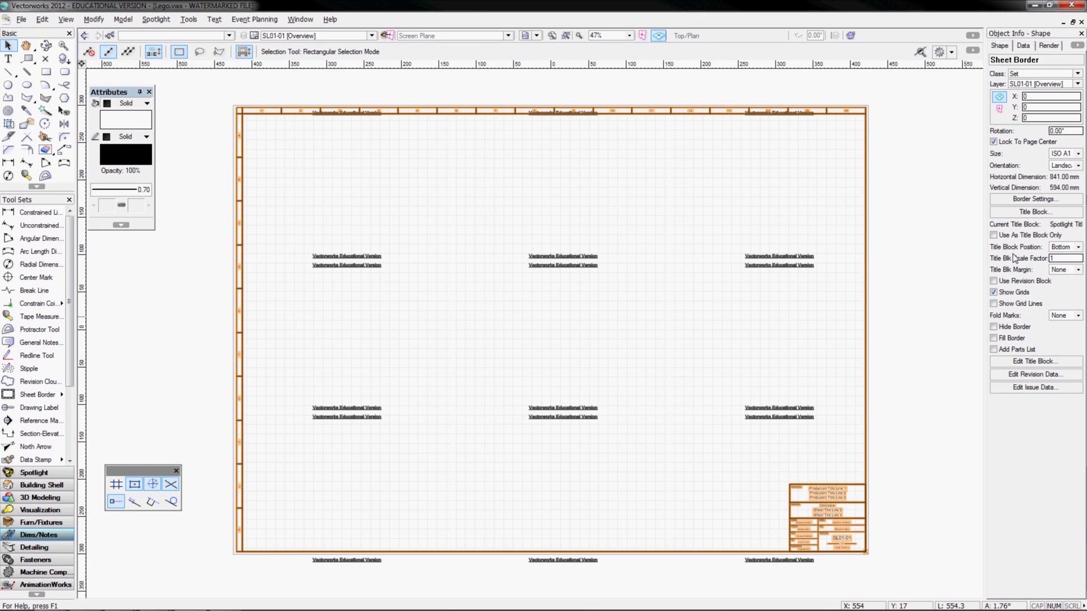
# Look through the available title block positions and title block margin options, keeping the current choices
pyautogui.click(1062, 247)
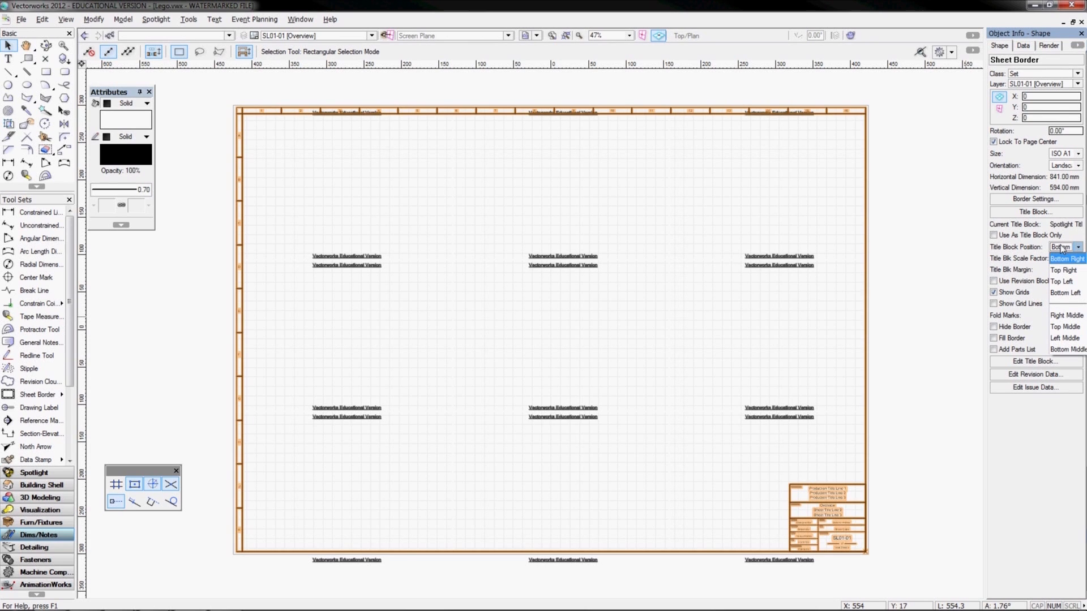
pyautogui.click(1060, 250)
pyautogui.click(1055, 271)
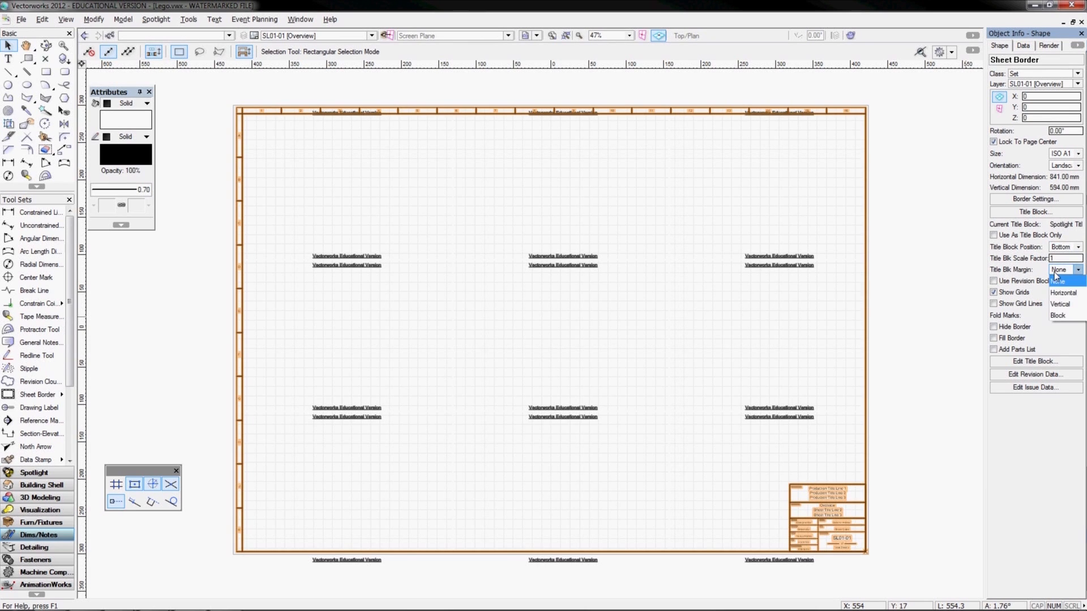
pyautogui.click(1055, 274)
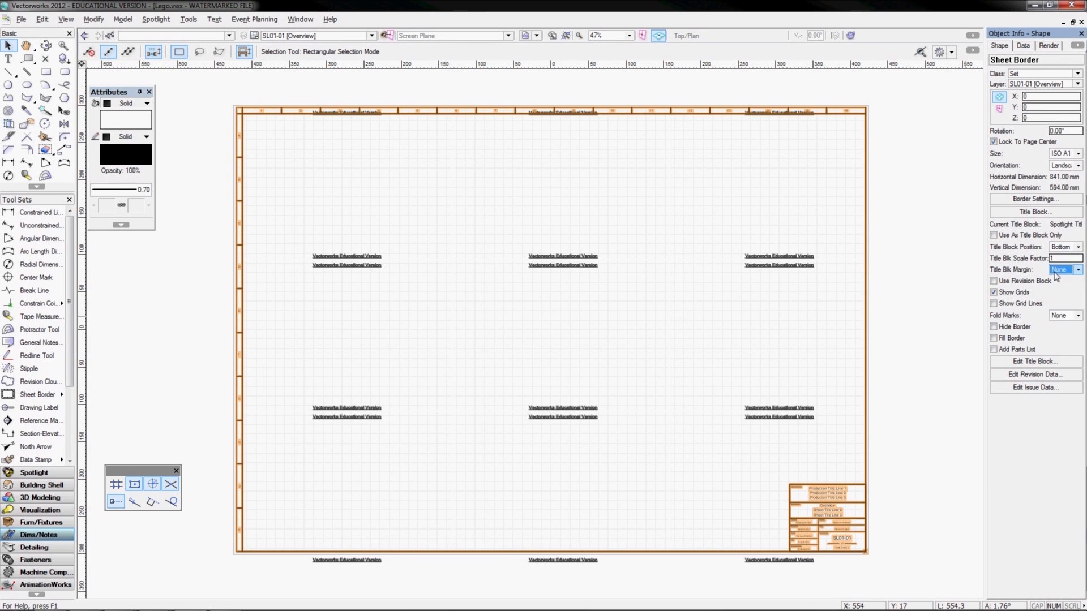
# Try a revision block in the sheet's bottom left corner, and turn the revision block off again
pyautogui.click(995, 282)
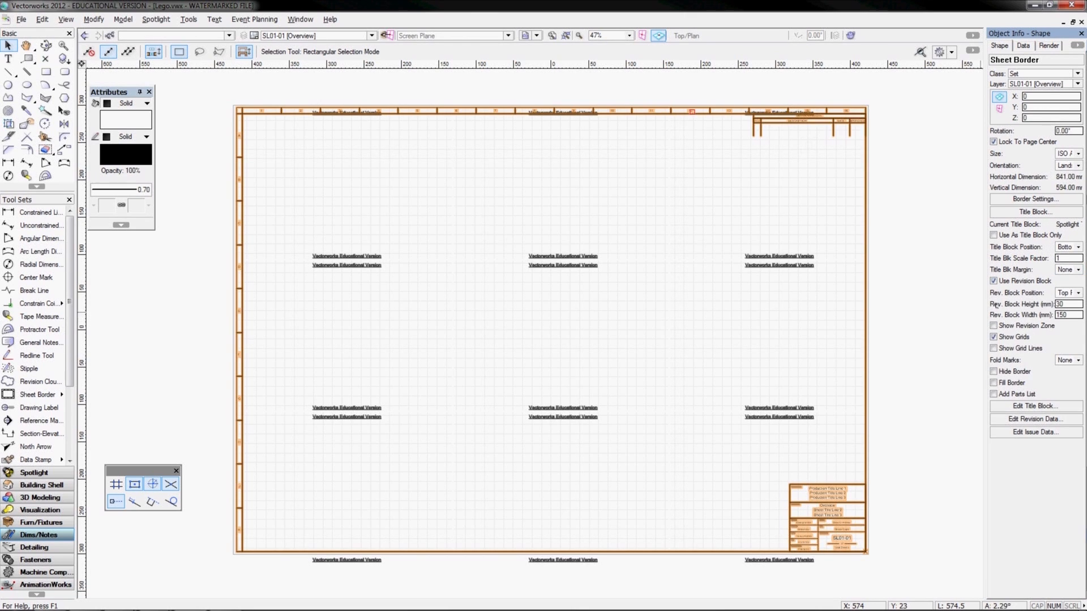
pyautogui.click(1067, 292)
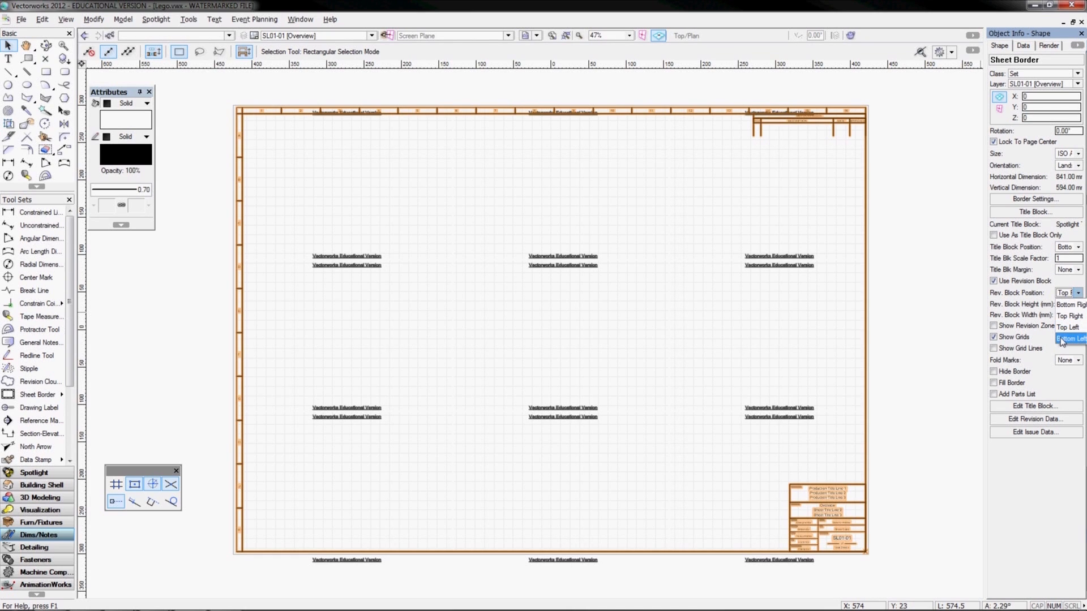
pyautogui.click(1062, 340)
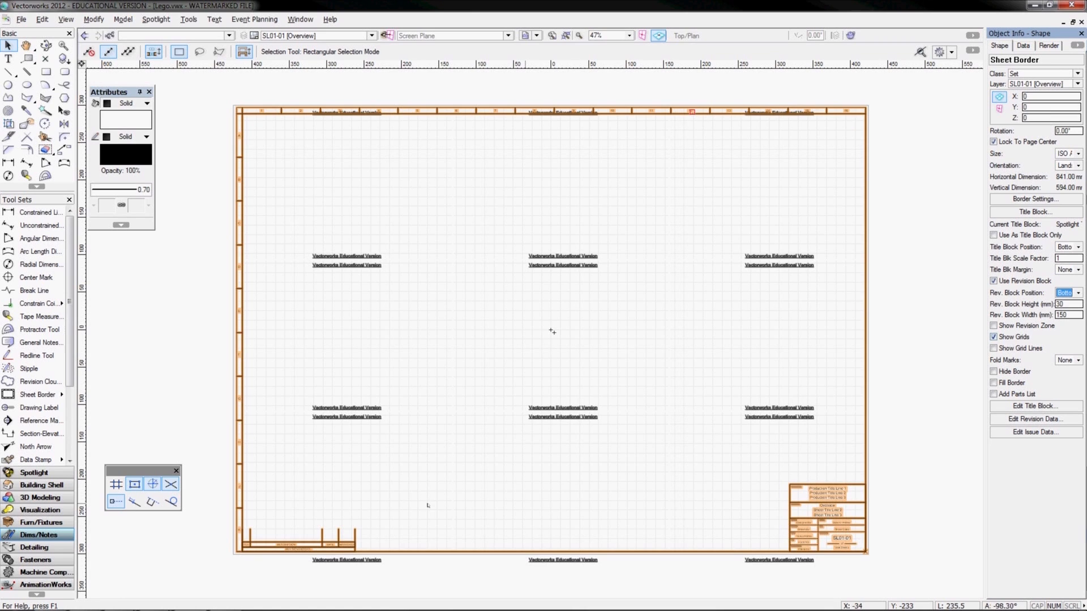
pyautogui.click(994, 282)
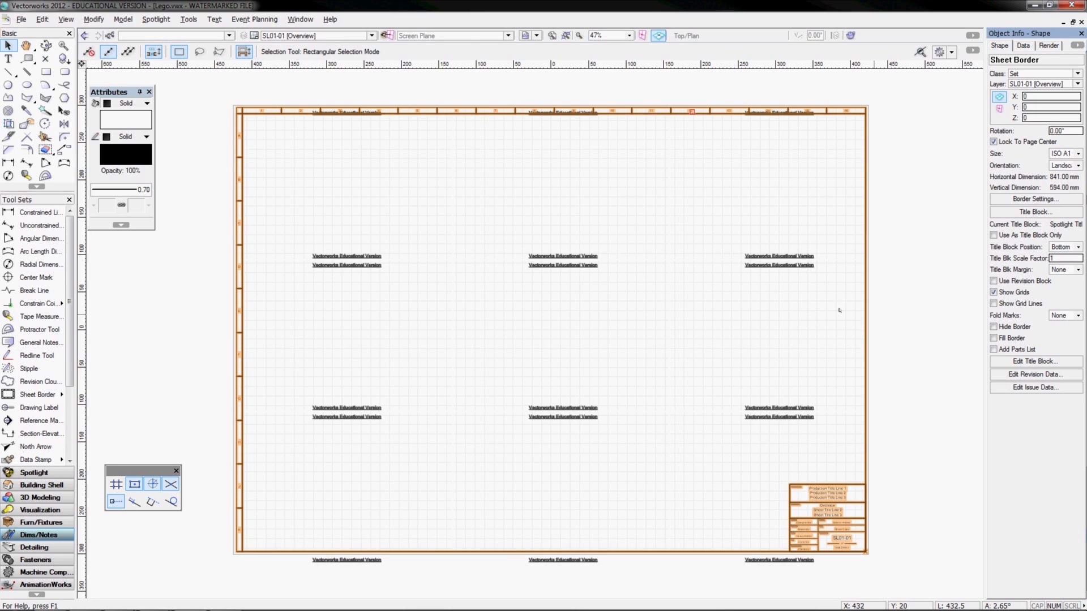
# Review the project and sheet text fields of the sheet border's title block without changing them
pyautogui.click(810, 322)
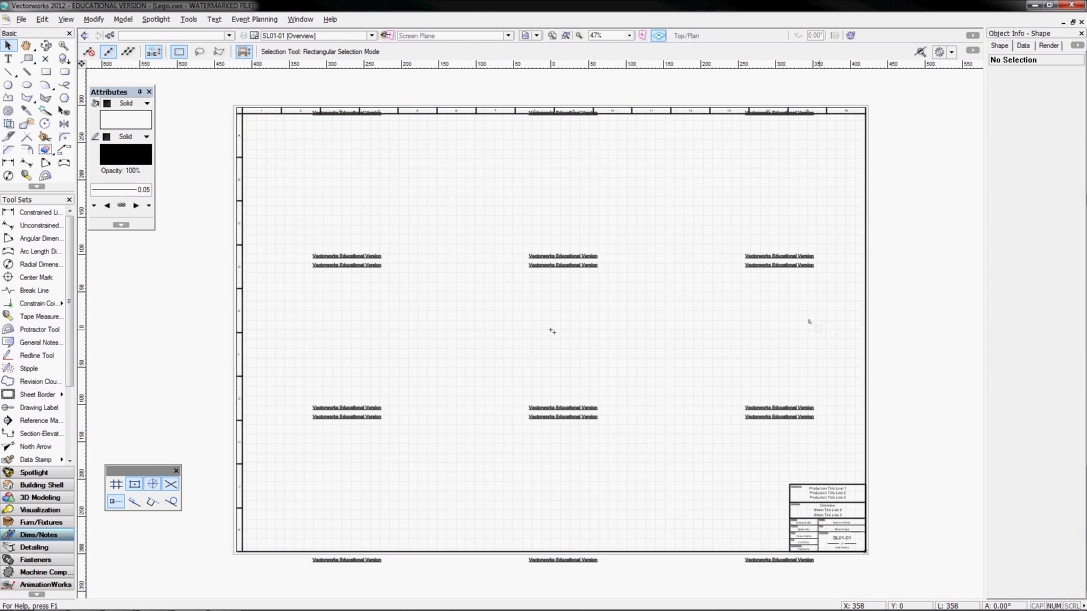
pyautogui.click(652, 110)
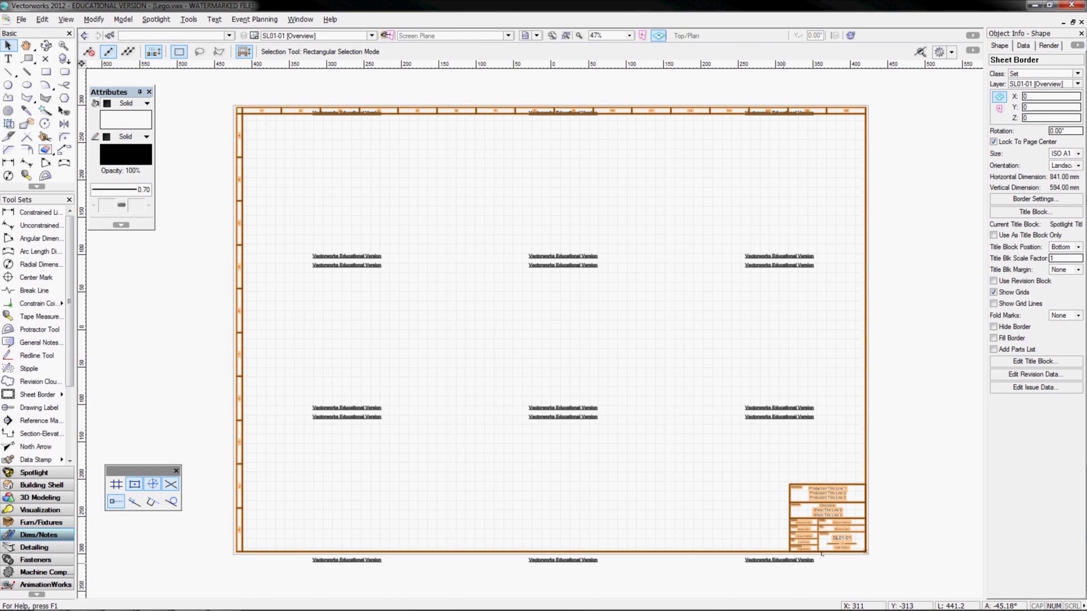
pyautogui.doubleClick(827, 484)
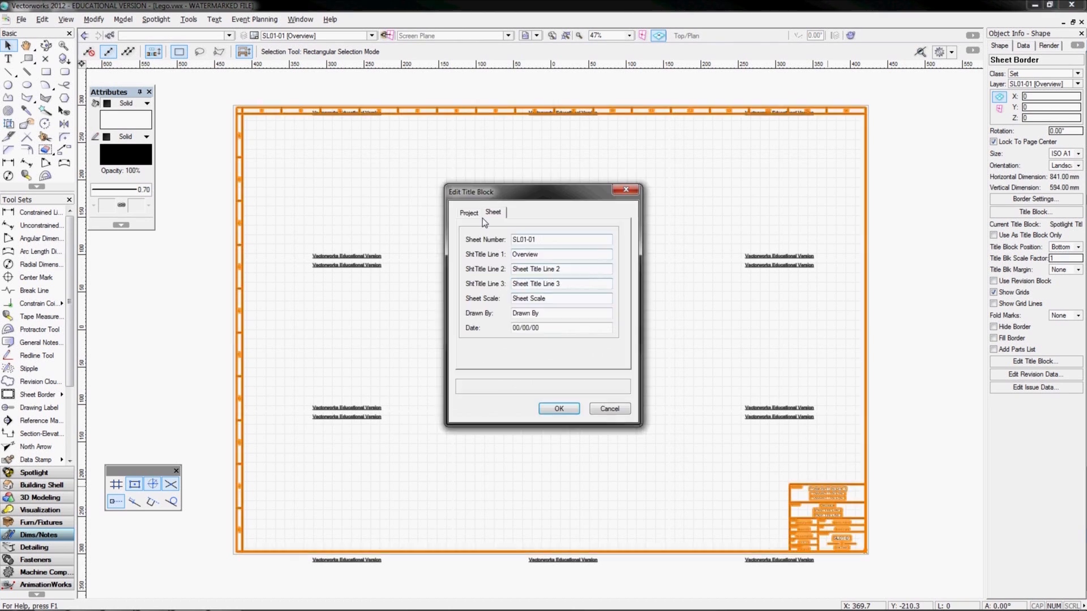
pyautogui.click(478, 215)
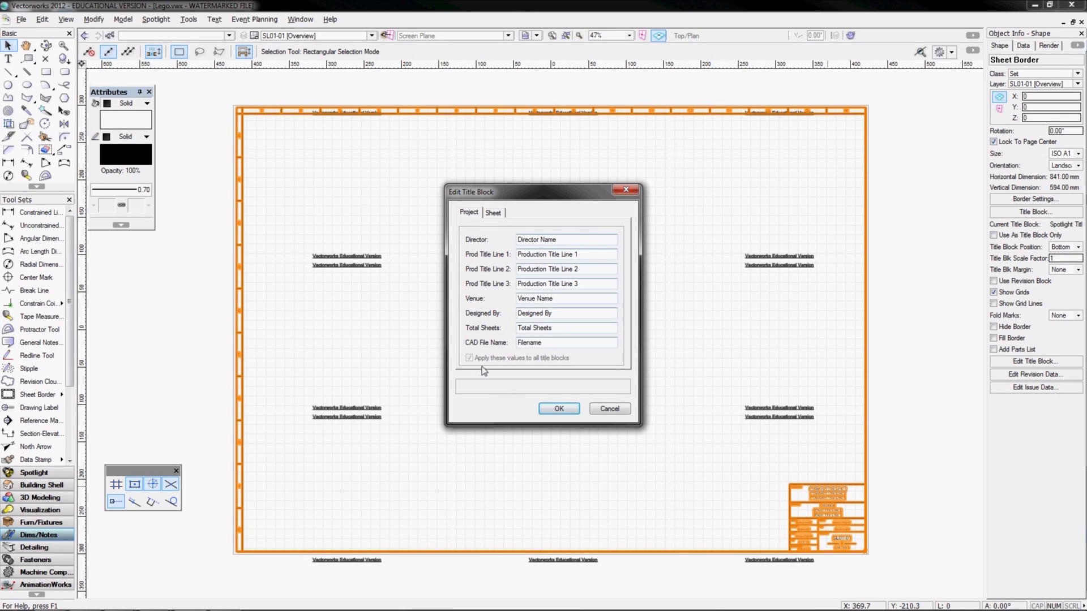
pyautogui.click(490, 214)
pyautogui.click(491, 215)
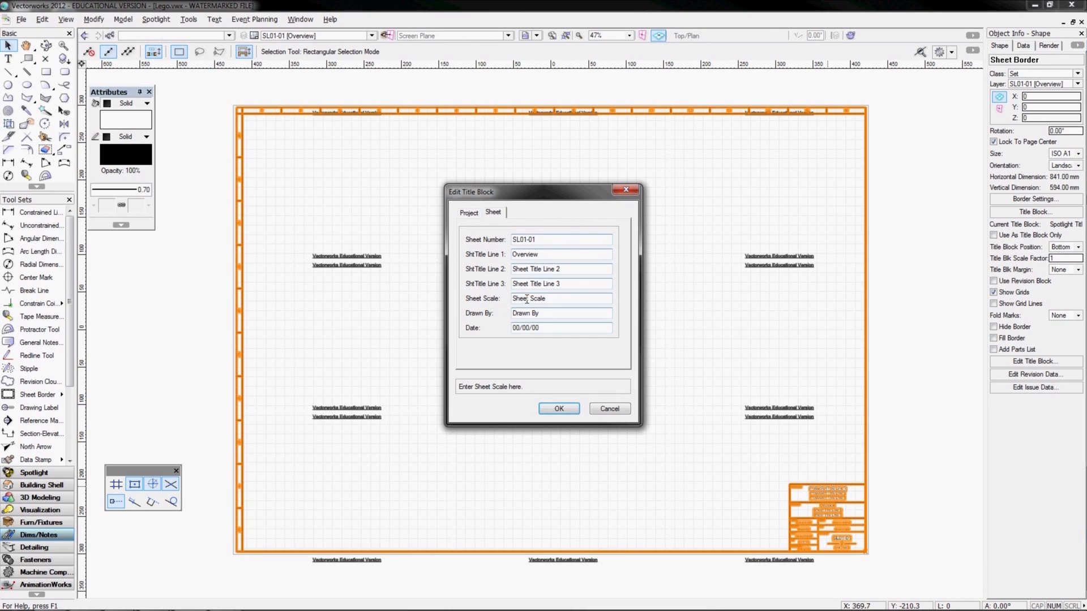
pyautogui.click(627, 191)
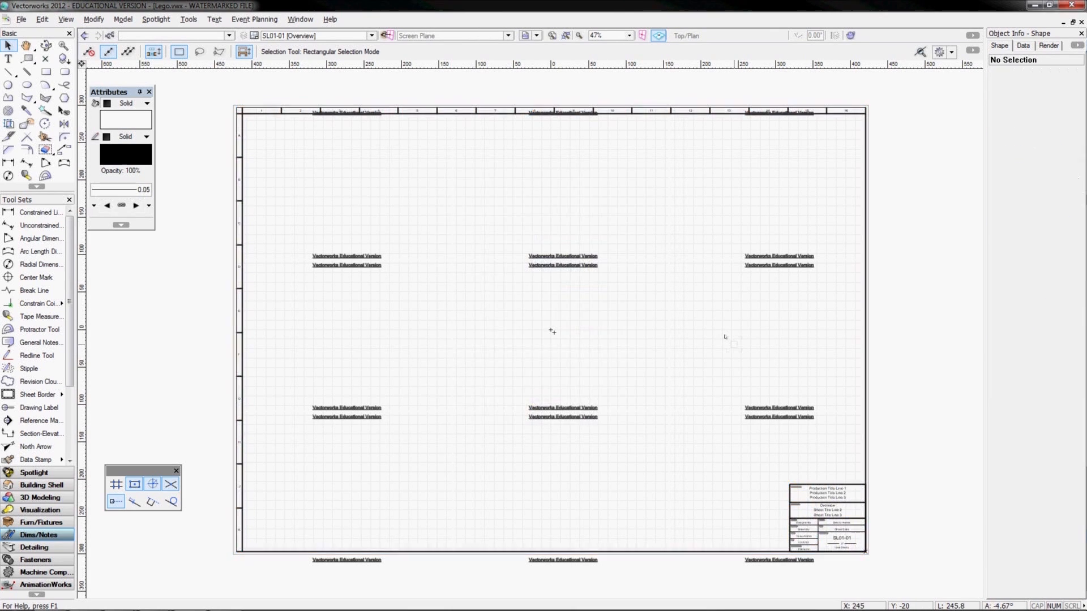
# Delete the sheet border and insert an unrotated VAA Title Block at the page centre with its default properties
pyautogui.click(238, 108)
pyautogui.press('Delete')
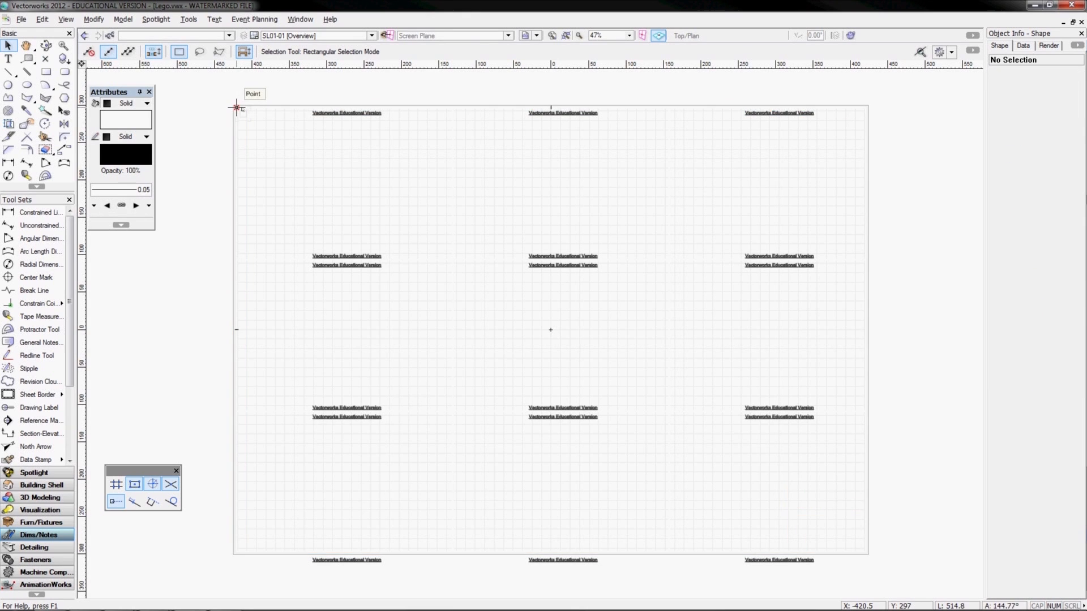
pyautogui.click(46, 398)
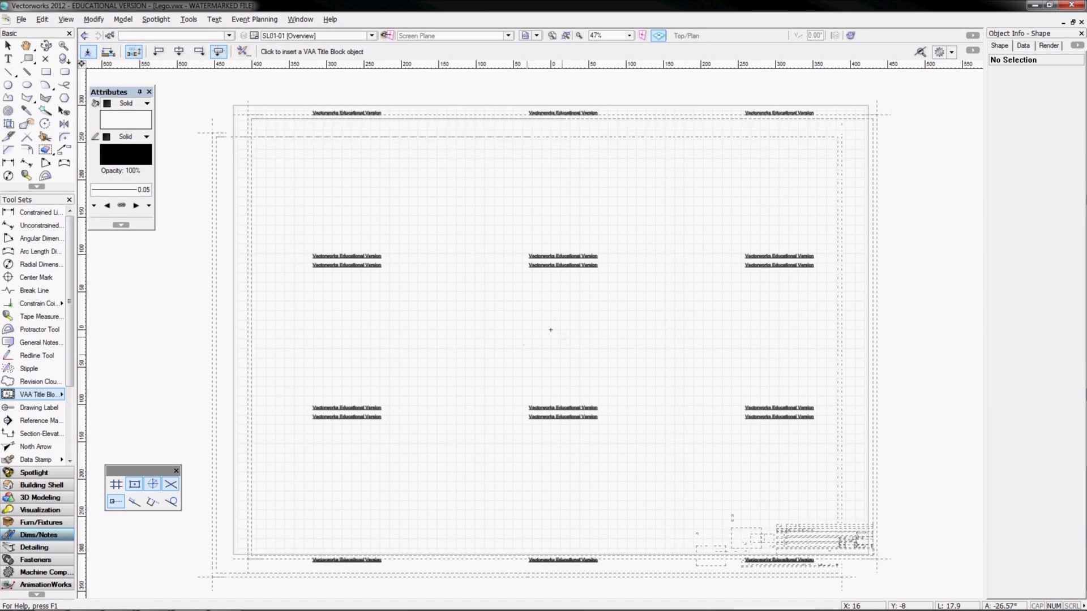
pyautogui.click(550, 329)
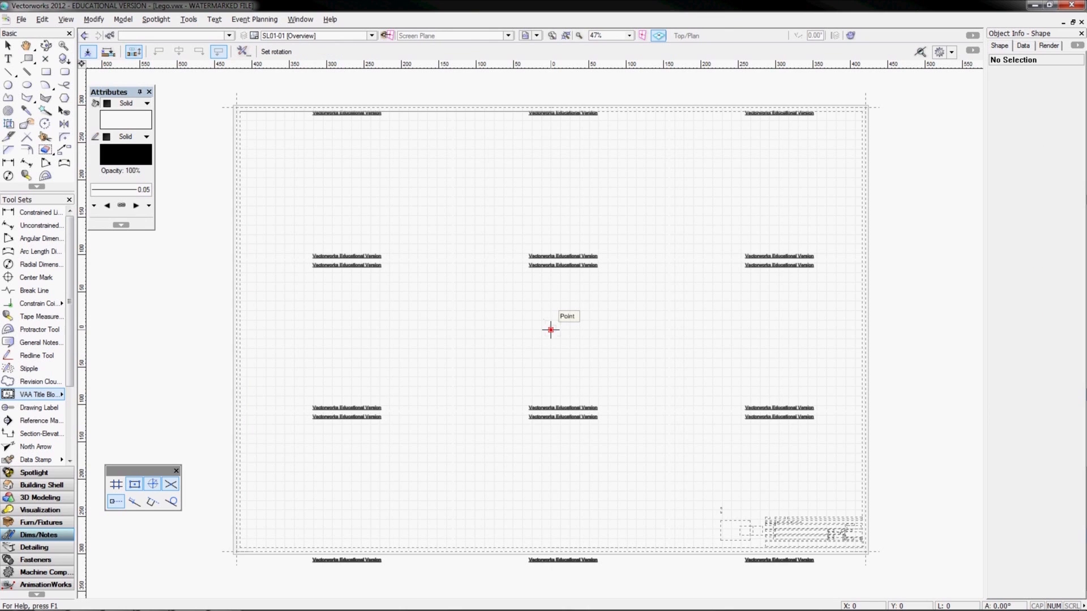
pyautogui.click(551, 329)
pyautogui.moveTo(508, 134); pyautogui.dragTo(705, 142)
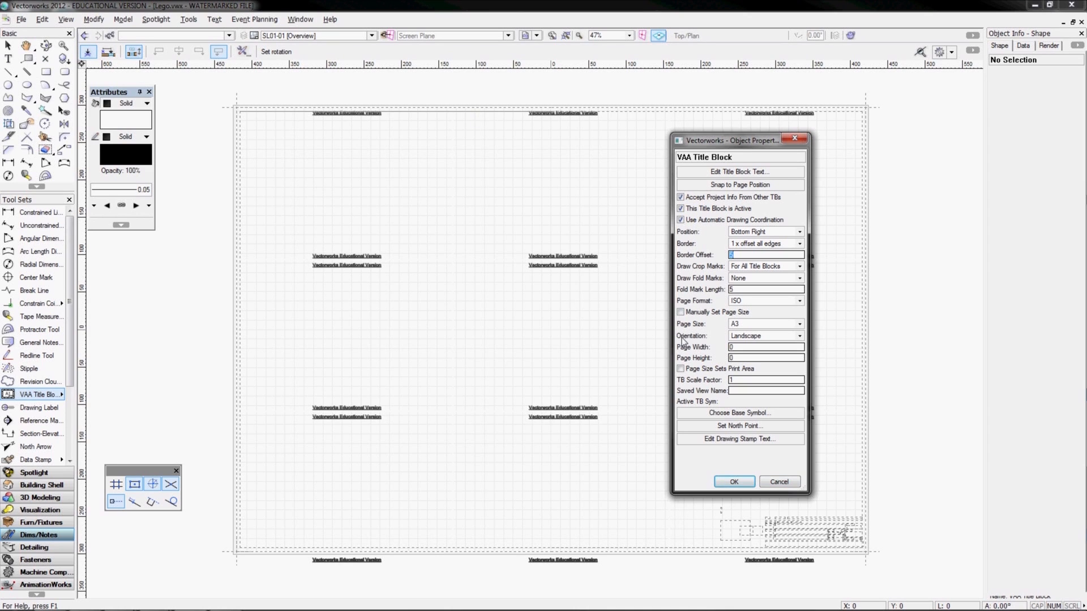
pyautogui.click(735, 482)
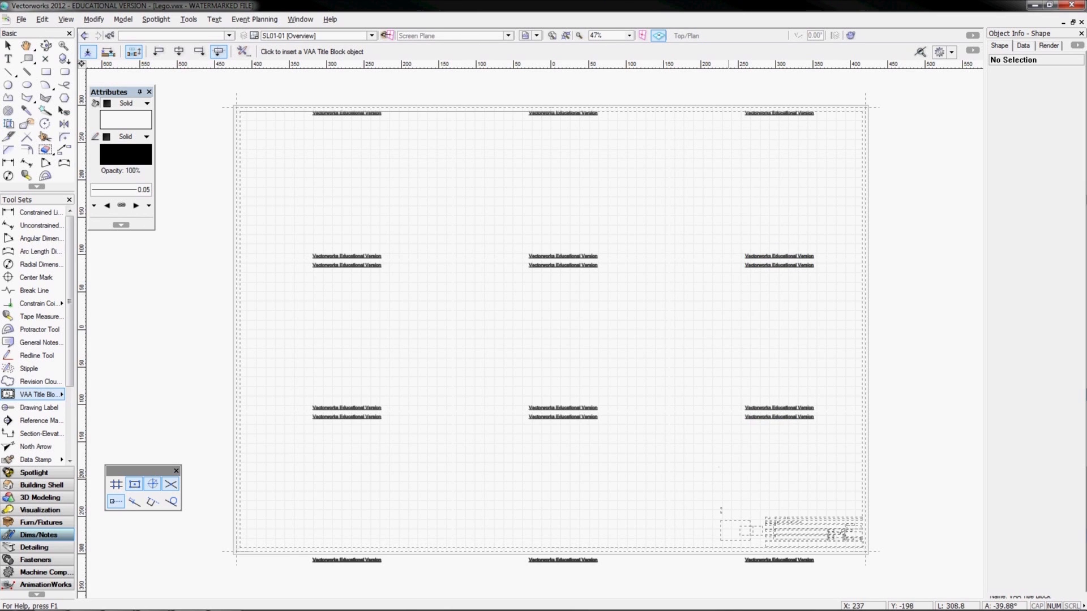
pyautogui.click(8, 46)
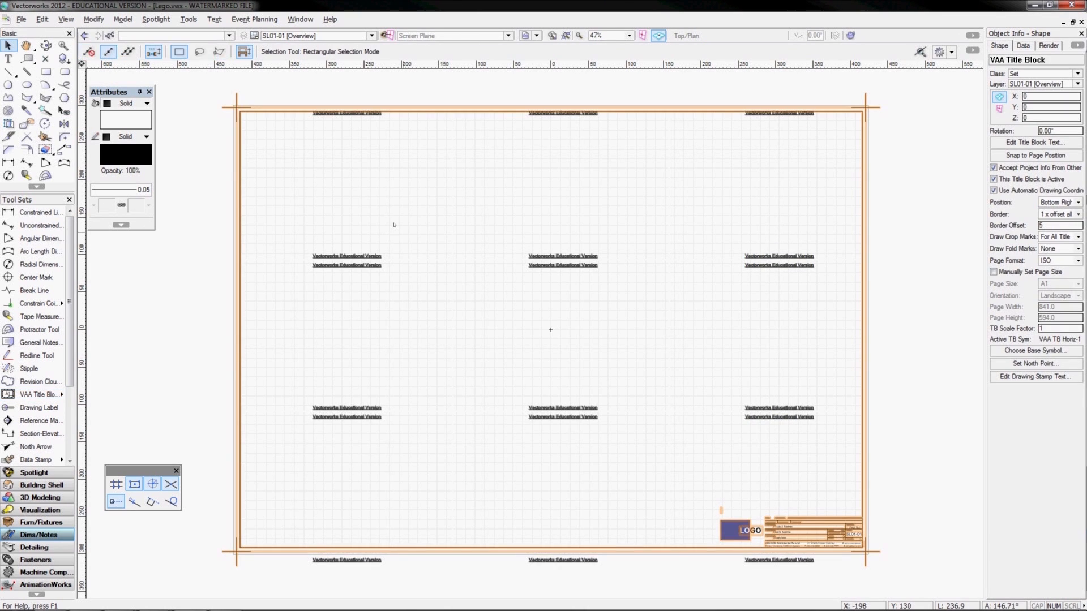
# Review the drawing information fields of the VAA Title Block without changing them
pyautogui.click(251, 230)
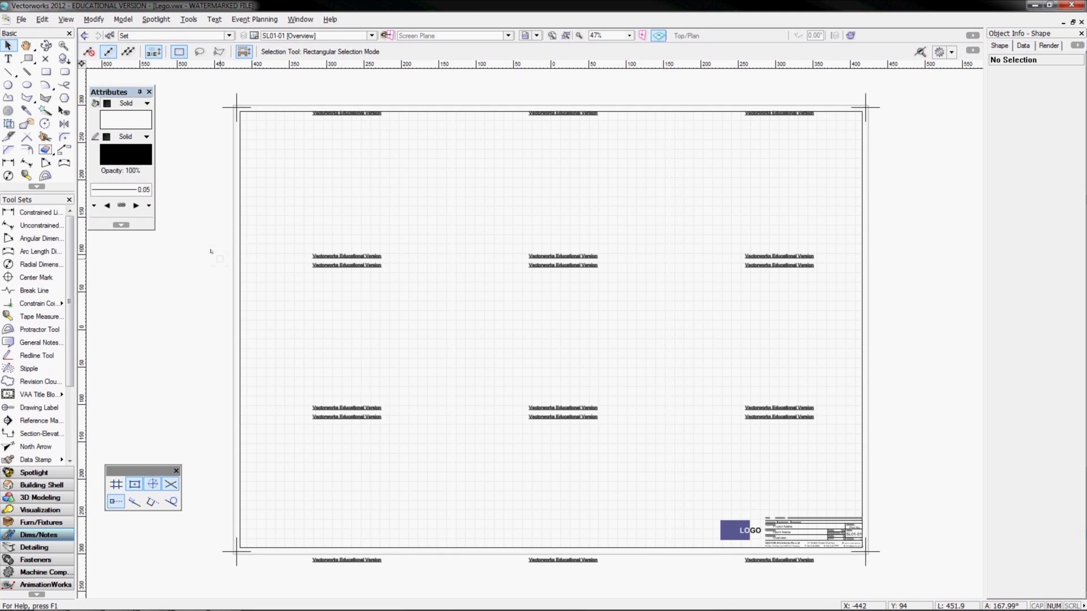
pyautogui.click(241, 303)
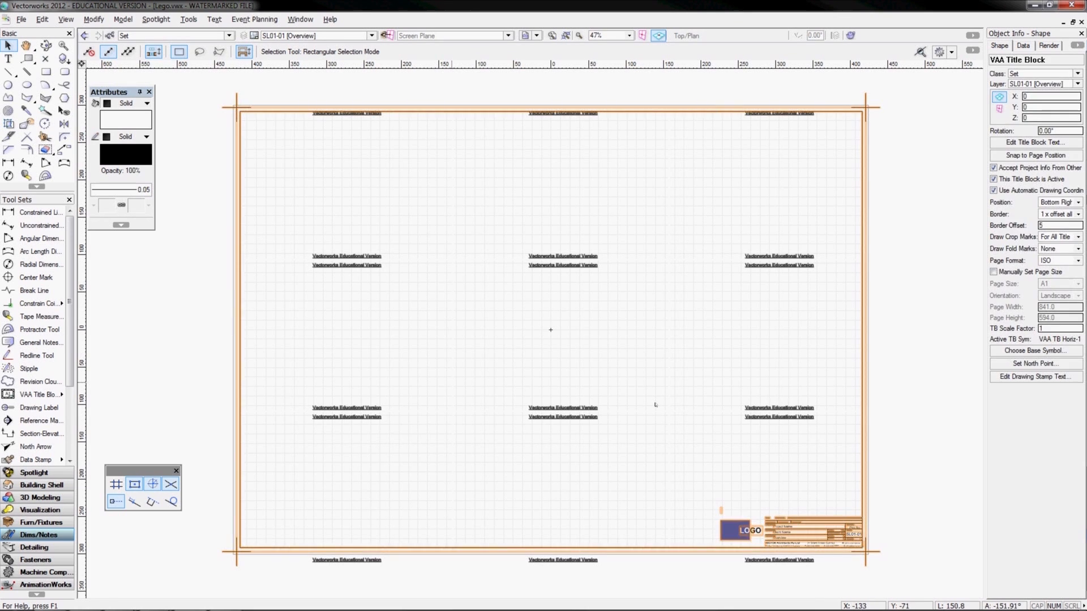
pyautogui.doubleClick(772, 517)
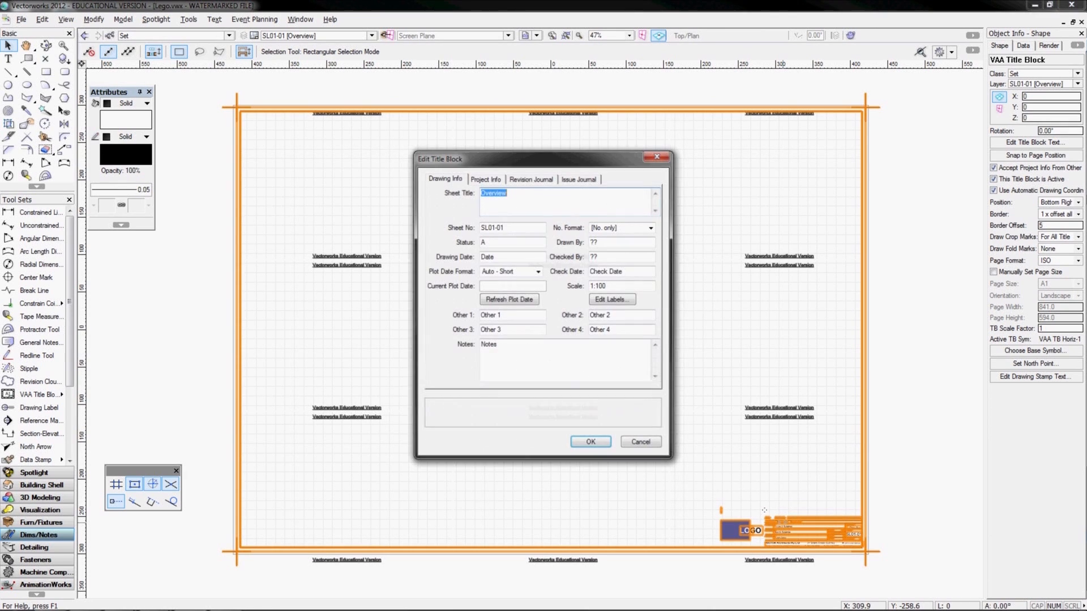
pyautogui.click(641, 444)
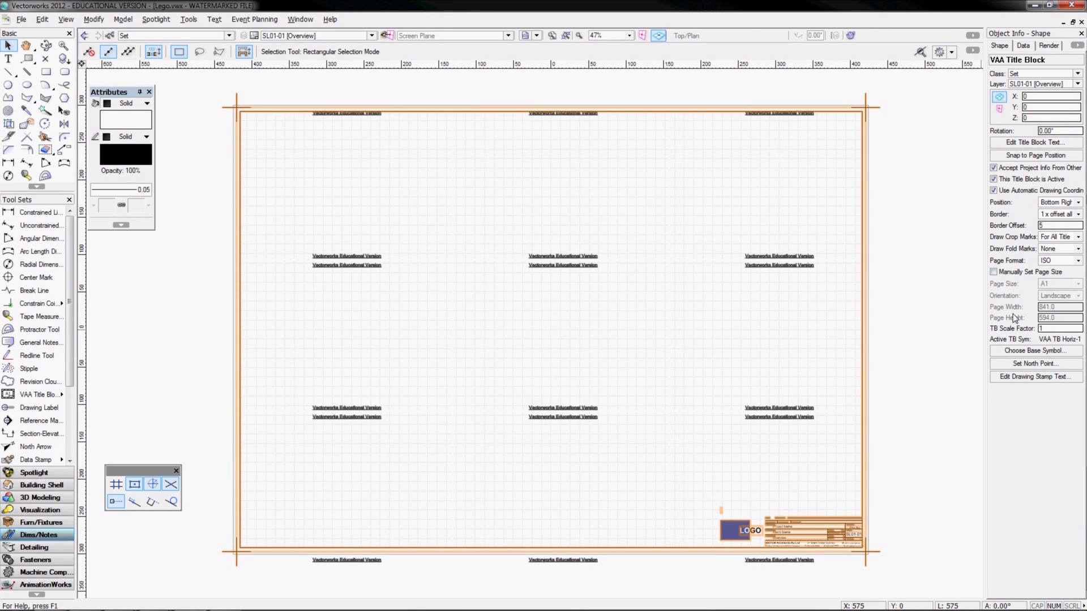
# Change the VAA Title Block's base symbol to VAA TB Vert-3
pyautogui.click(1012, 352)
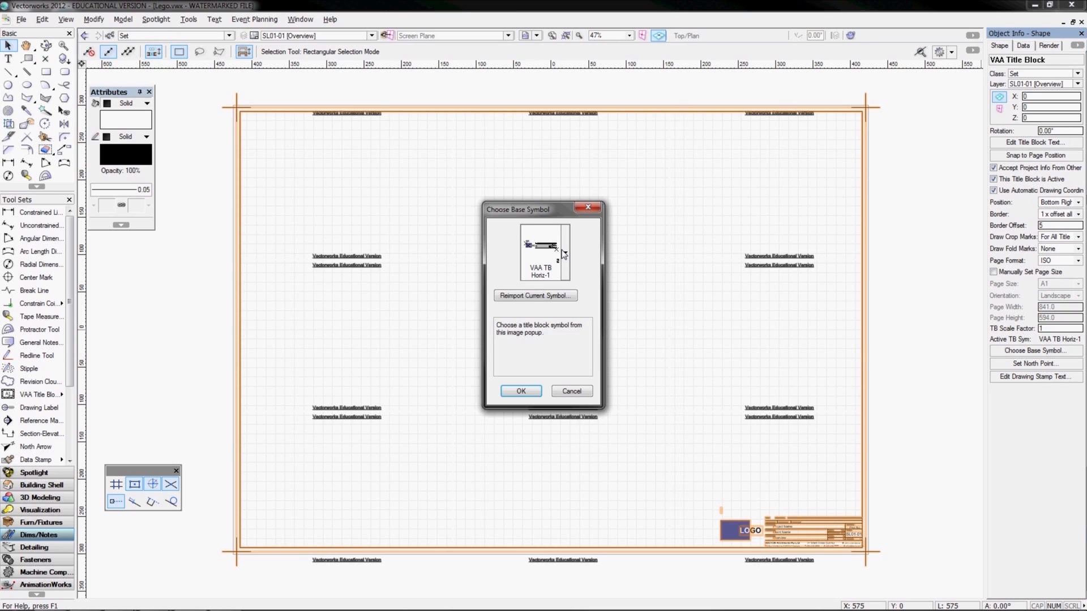
pyautogui.click(565, 252)
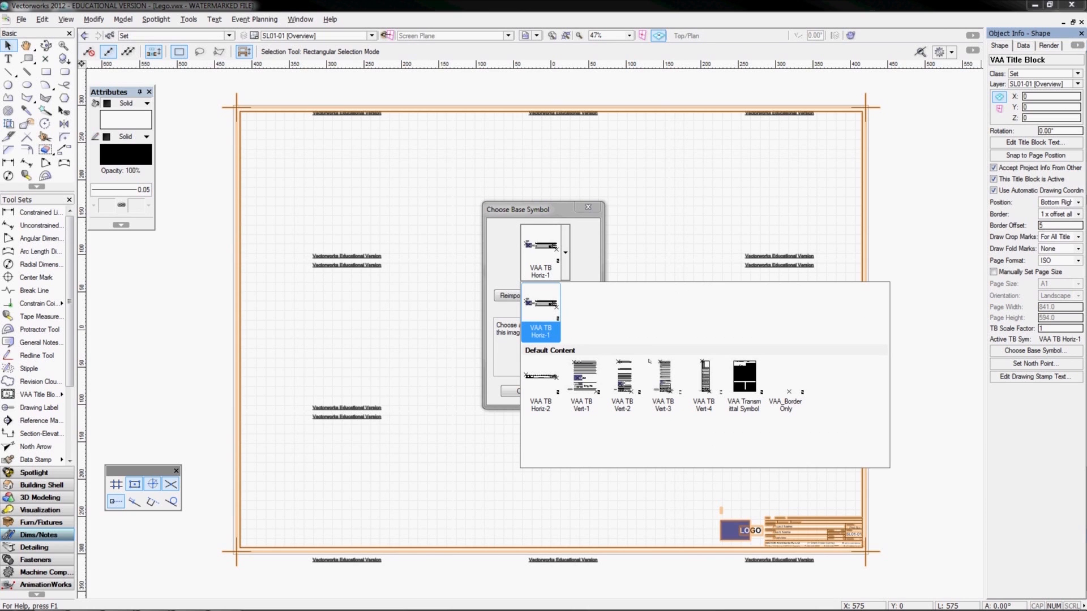
pyautogui.click(664, 377)
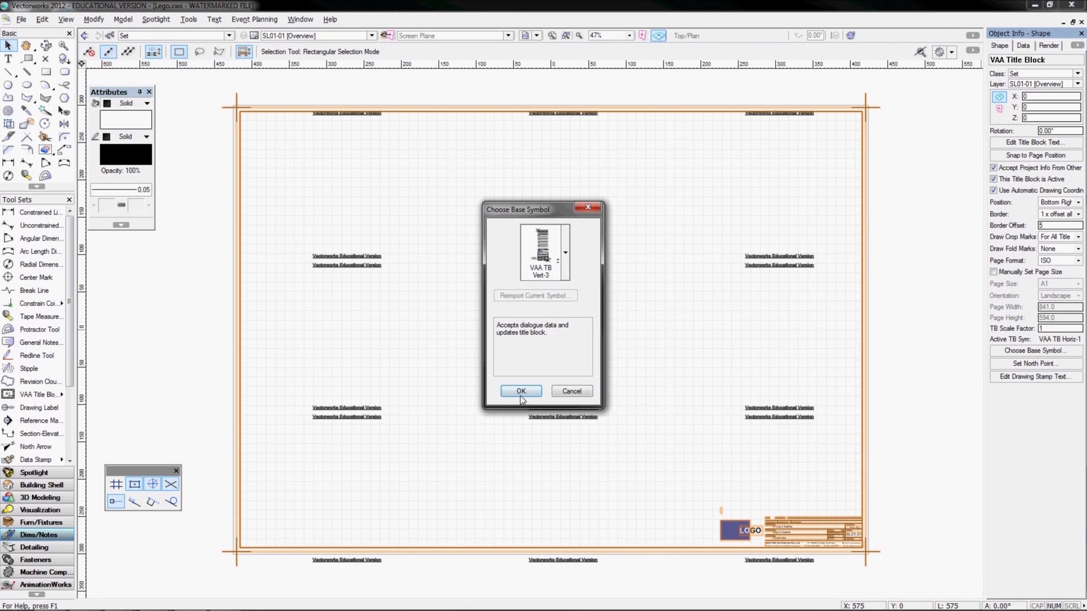
pyautogui.click(521, 392)
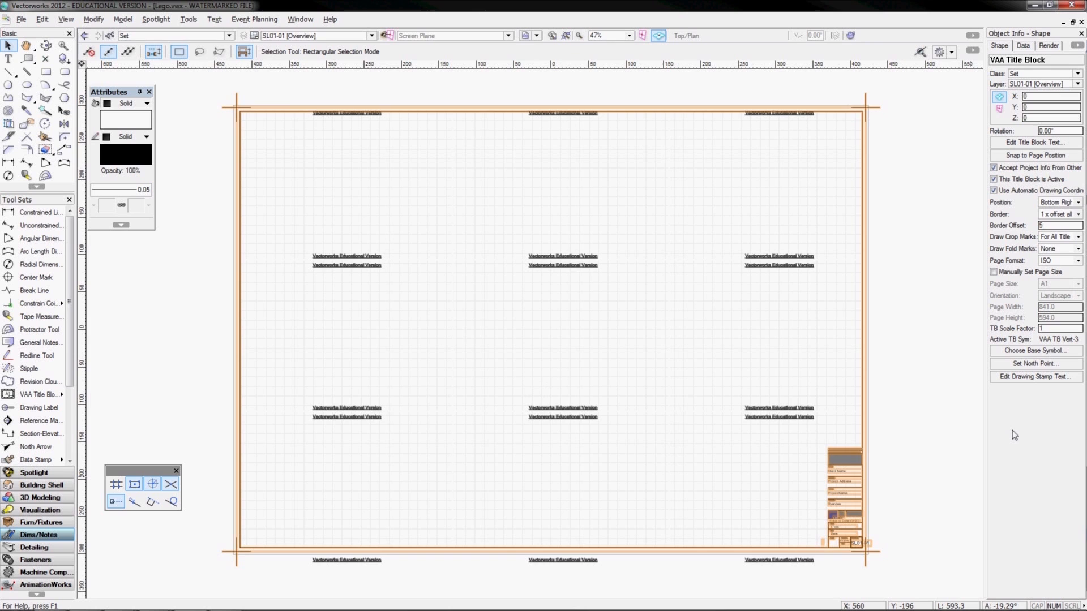
# Set the VAA Title Block's scale factor to 2
pyautogui.moveTo(1050, 329); pyautogui.dragTo(1029, 329)
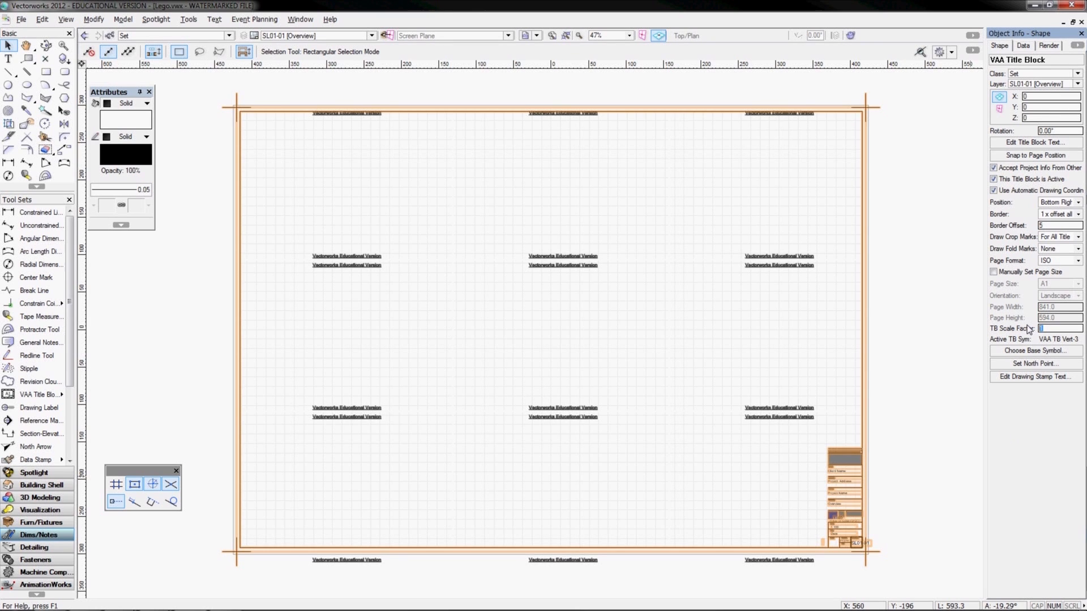
pyautogui.write('2')
pyautogui.press('Return')
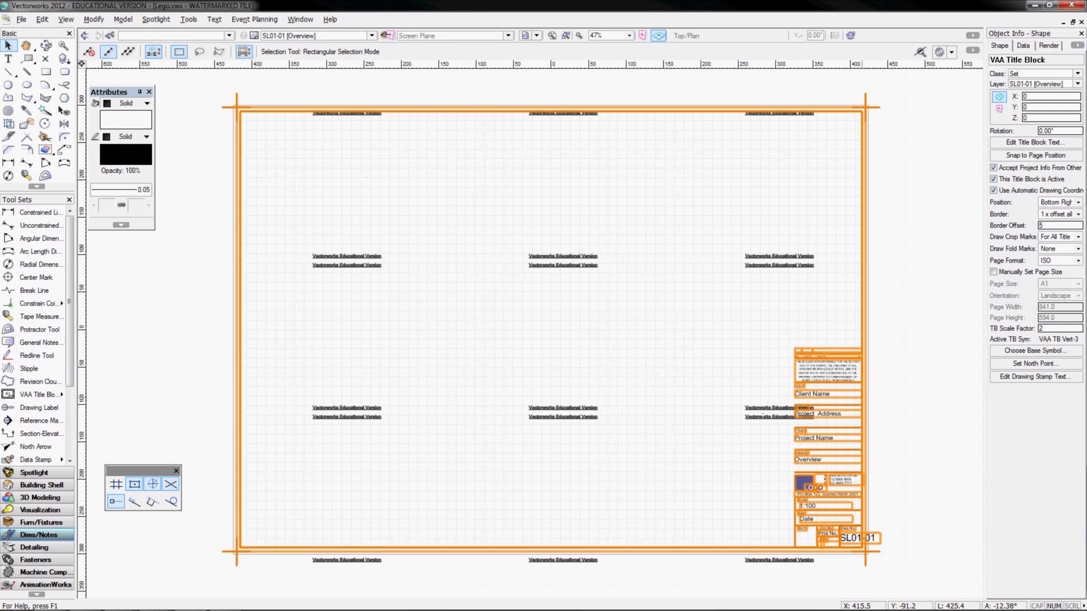
pyautogui.scroll(3, 836, 495)
pyautogui.moveTo(836, 493); pyautogui.dragTo(790, 435, button='middle')
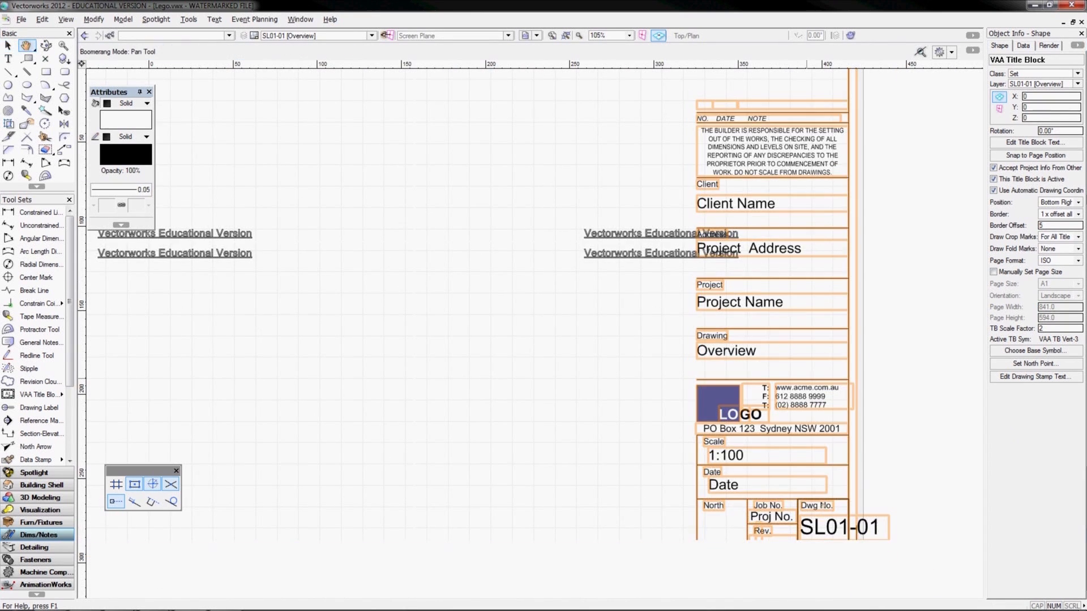
pyautogui.scroll(-2, 847, 536)
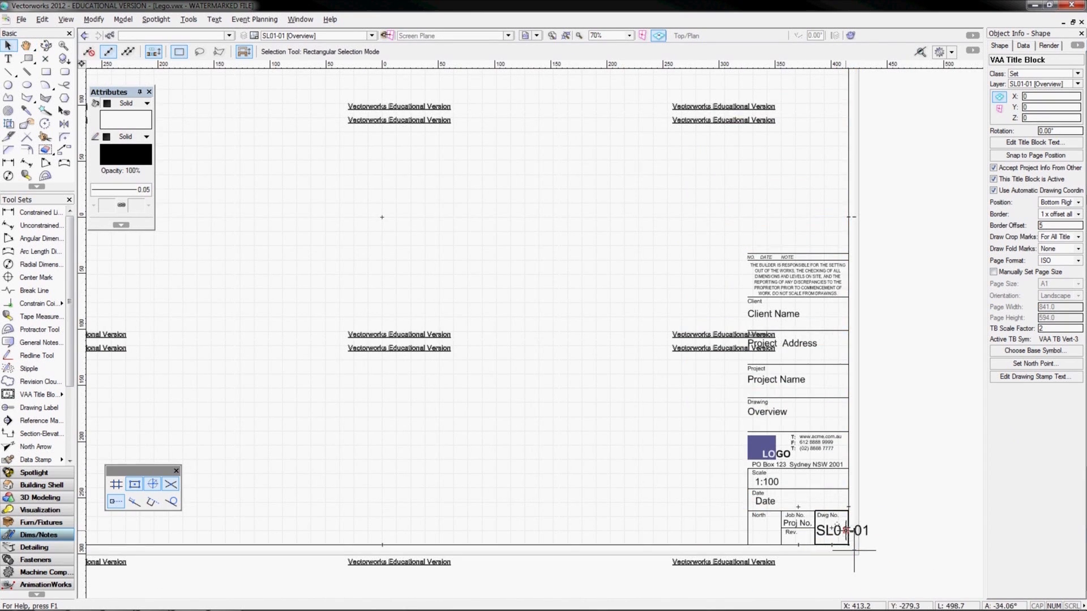
# Open the VAA Title Block's text for editing and refresh the current plot date in its drawing information
pyautogui.doubleClick(798, 374)
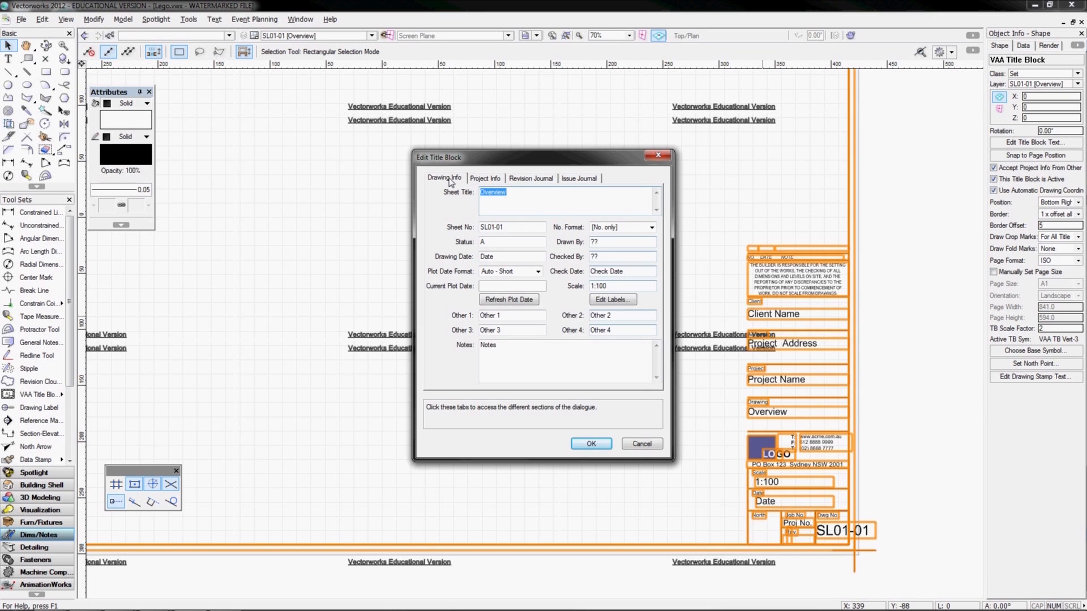
pyautogui.click(474, 179)
pyautogui.press('Right')
pyautogui.press('Right')
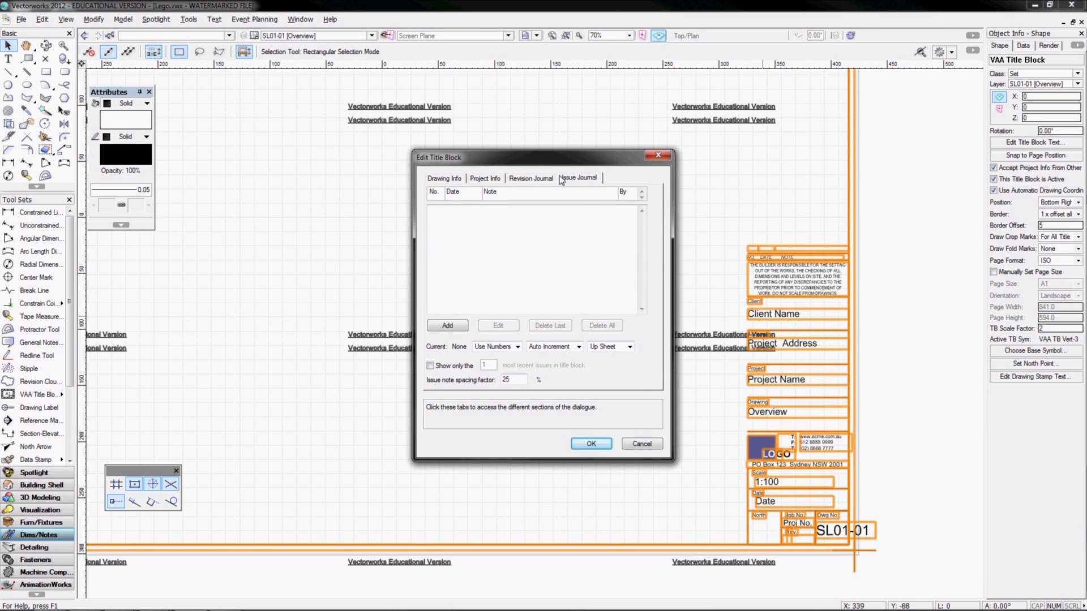
pyautogui.click(441, 180)
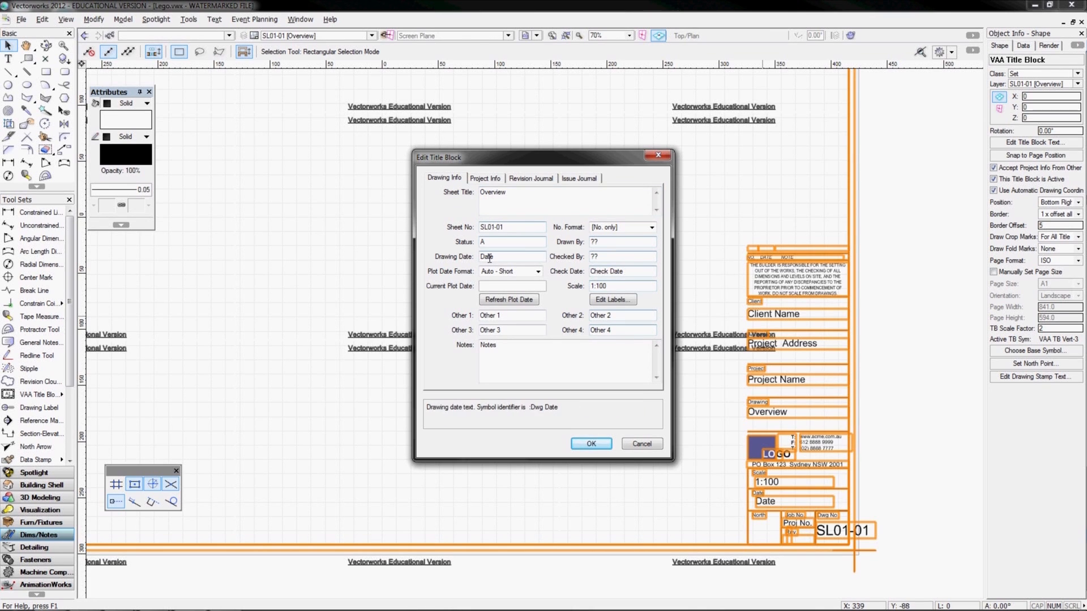
pyautogui.click(499, 301)
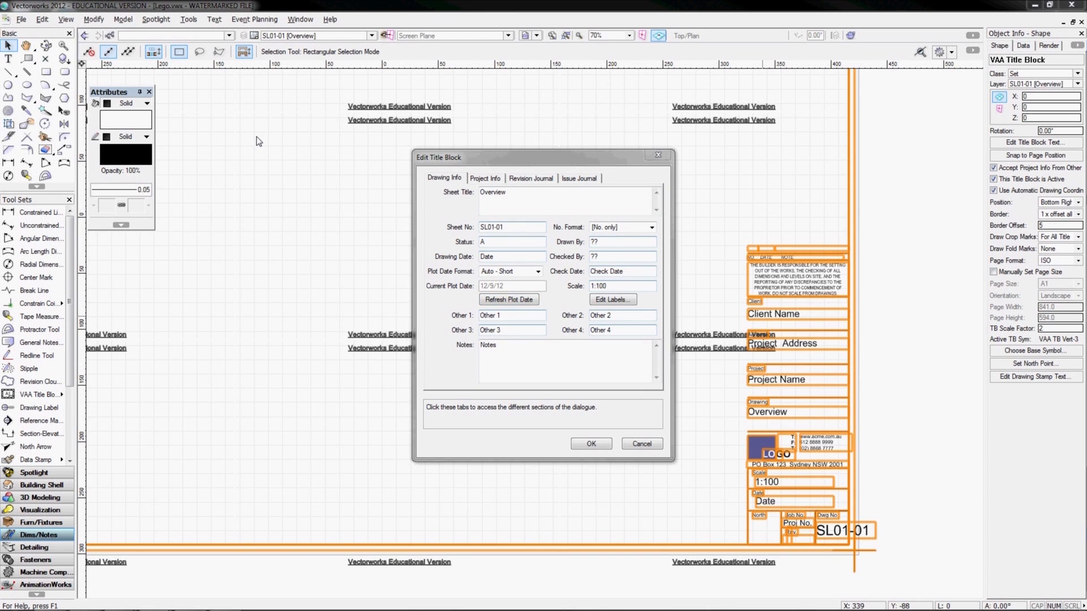
# Review the title block's project information fields and compare its revision and issue journals without changing them
pyautogui.click(476, 180)
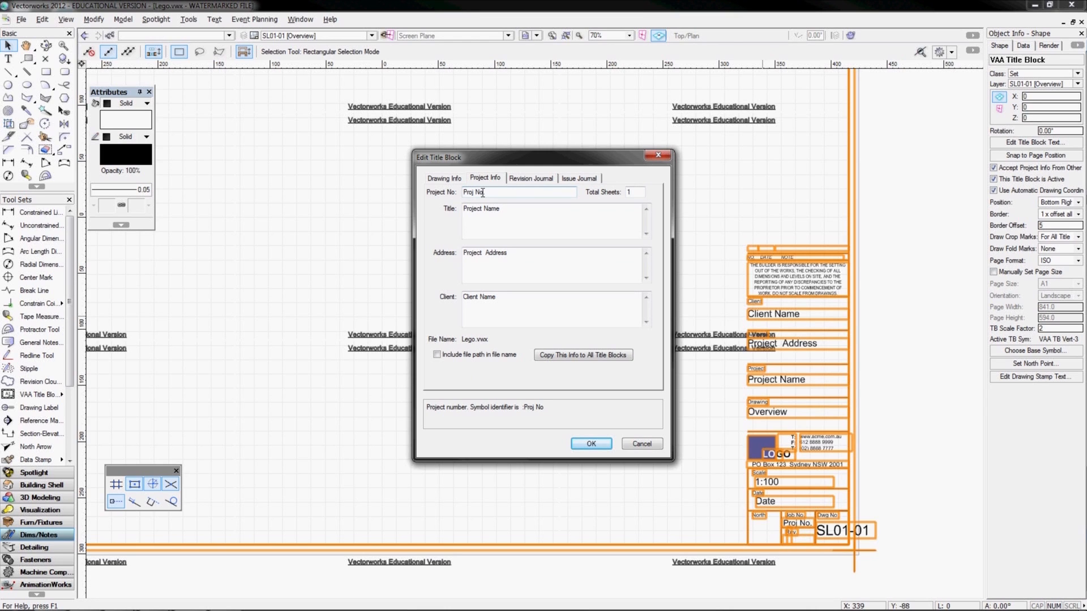
pyautogui.write('.')
pyautogui.click(632, 193)
pyautogui.click(514, 217)
pyautogui.click(475, 253)
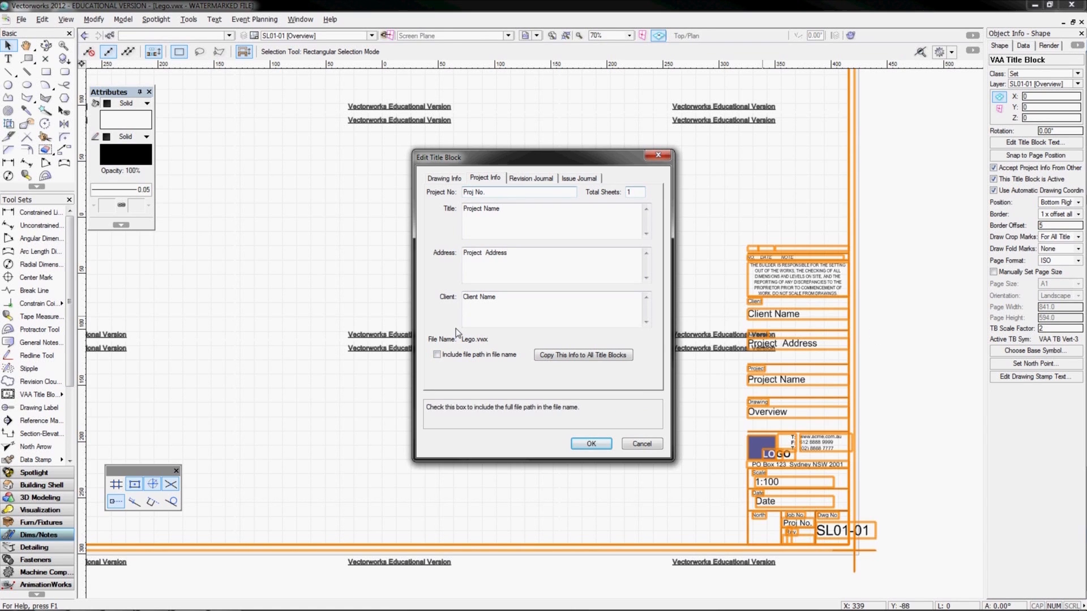
pyautogui.click(437, 355)
pyautogui.click(454, 356)
pyautogui.click(526, 180)
pyautogui.click(583, 179)
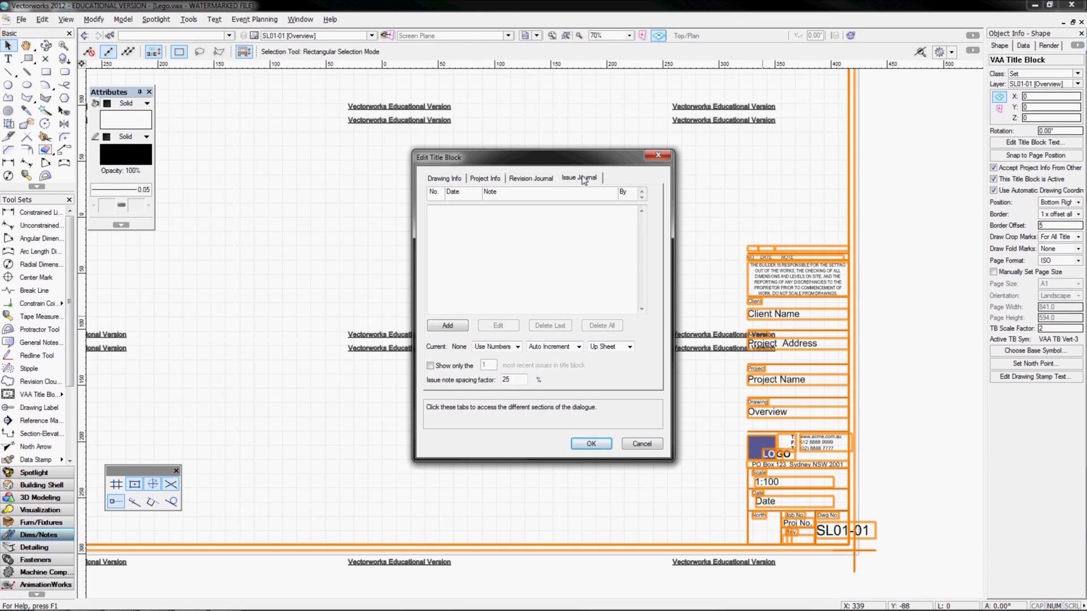
pyautogui.click(532, 179)
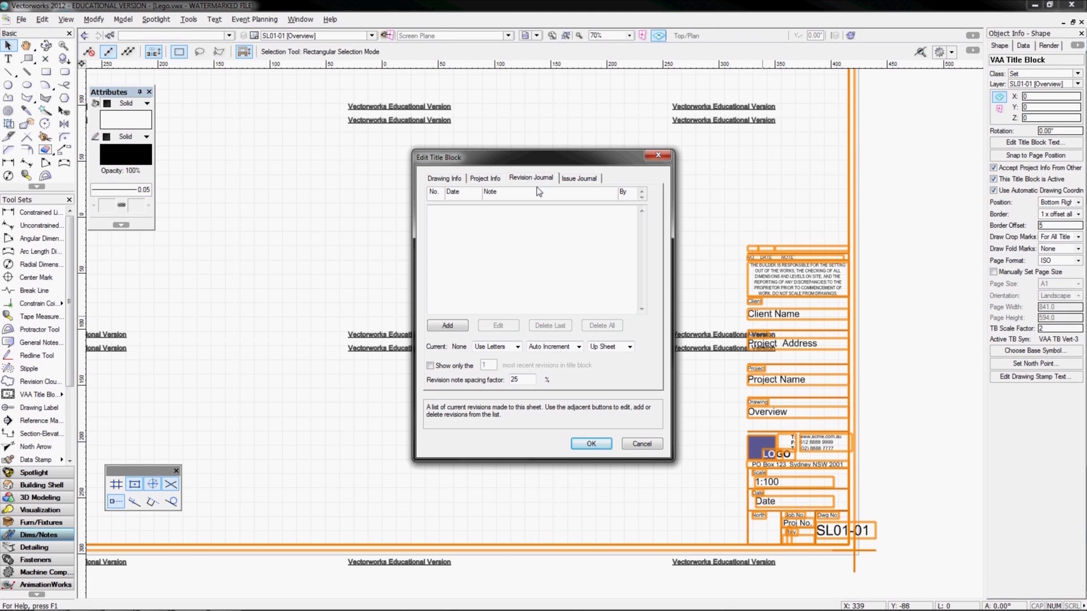
pyautogui.click(571, 179)
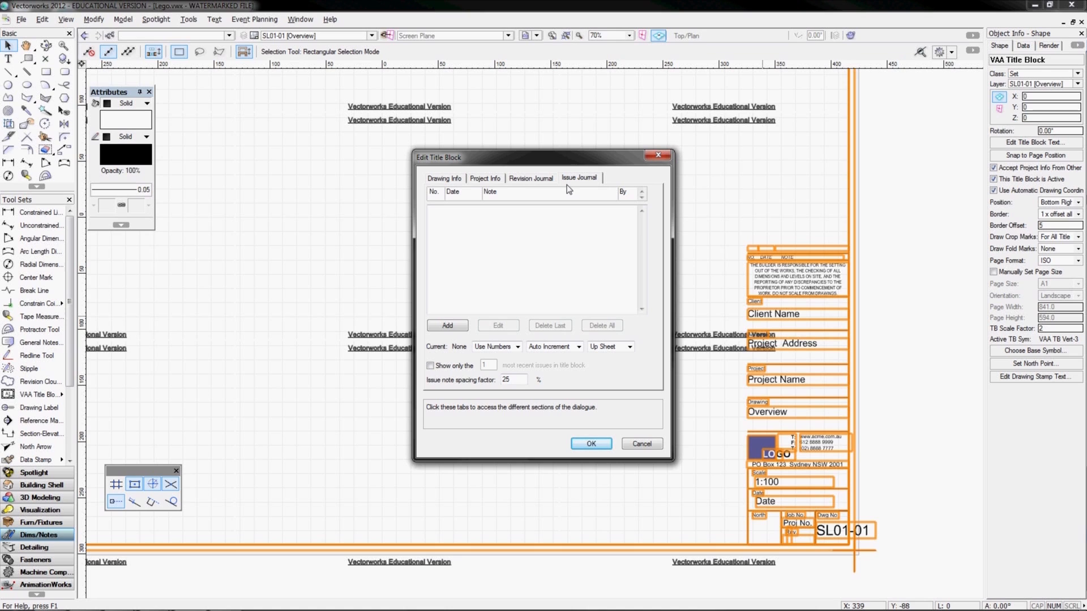
pyautogui.click(527, 180)
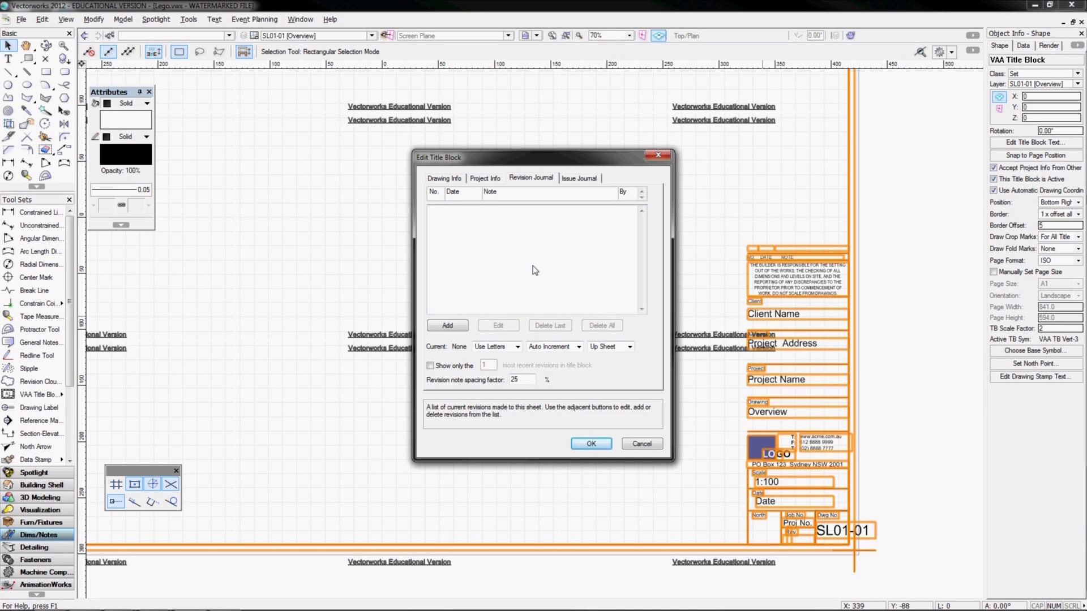
# Add an issue note reading "Stage Managment" to the title block's Issue Journal, with the issuer's initials
pyautogui.click(568, 180)
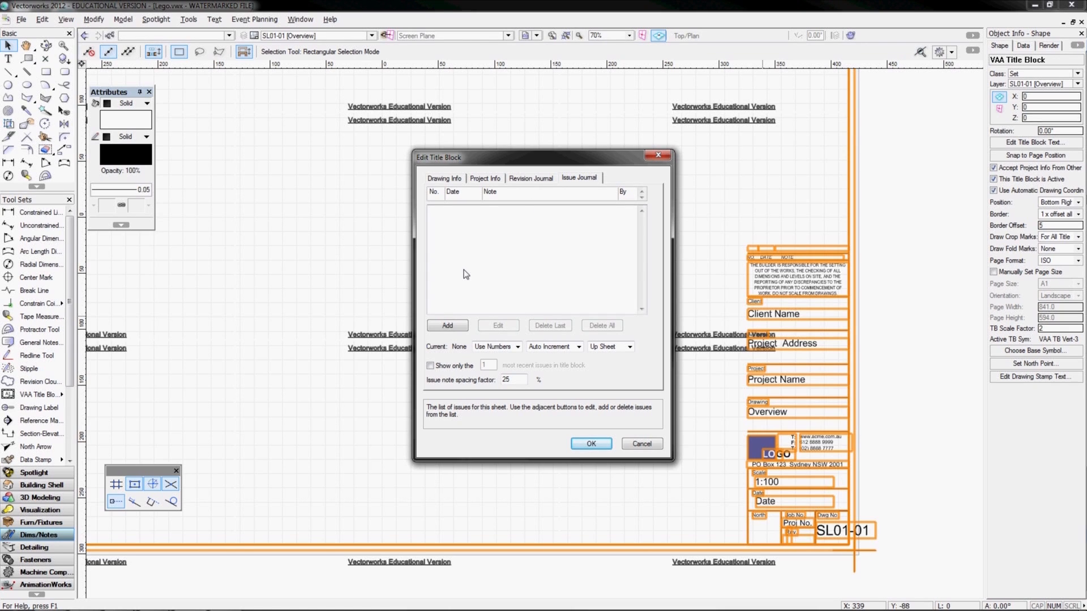
pyautogui.click(446, 328)
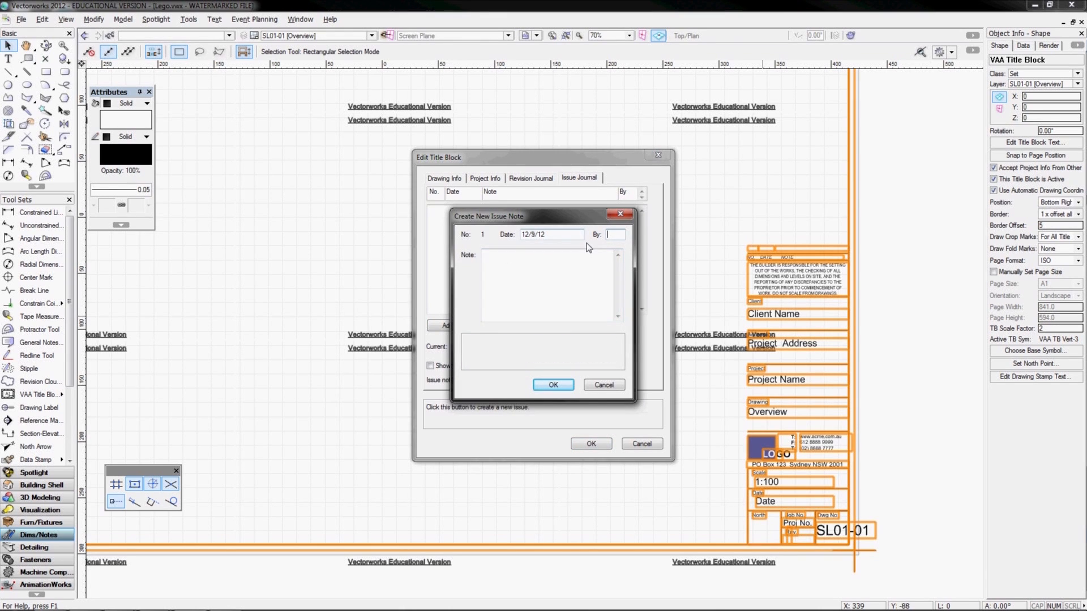
pyautogui.moveTo(485, 217); pyautogui.dragTo(486, 251)
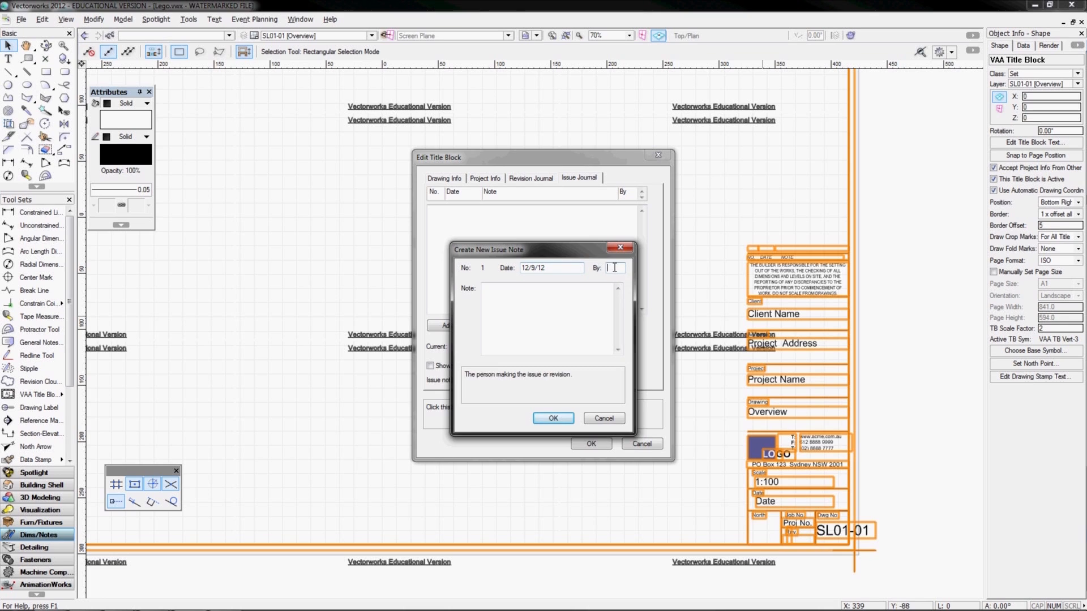
pyautogui.write('JR')
pyautogui.write('Stage ')
pyautogui.write('Manage')
pyautogui.press('BackSpace')
pyautogui.write('ment')
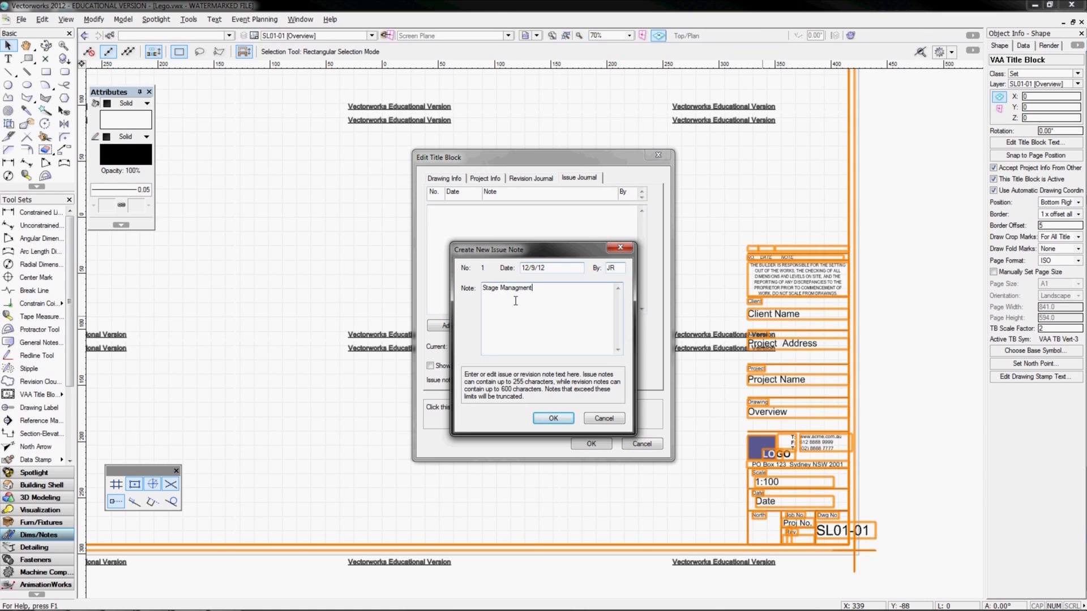
pyautogui.click(545, 417)
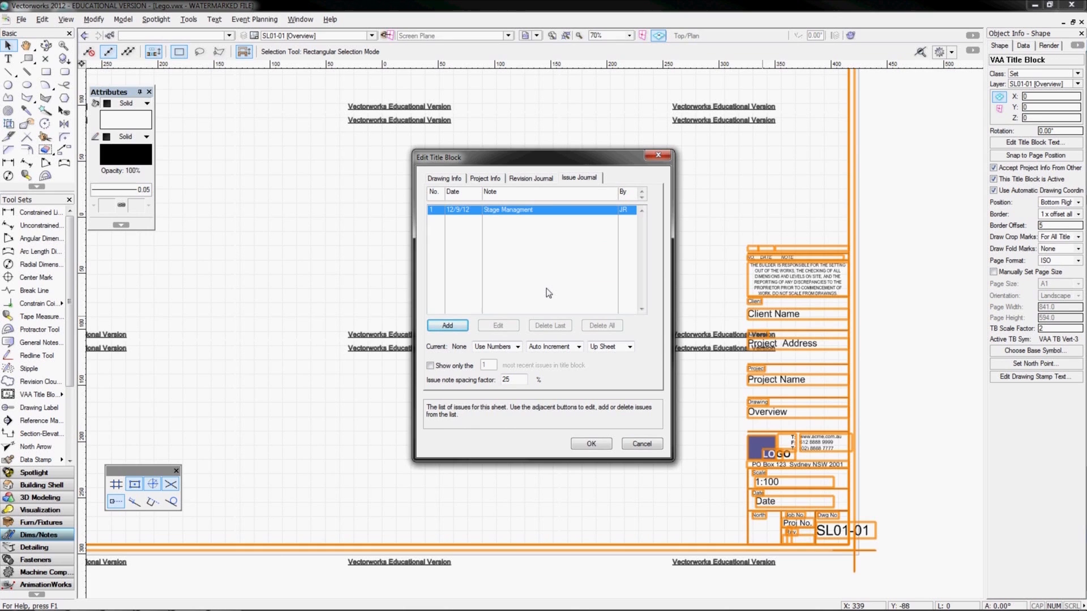
pyautogui.click(517, 349)
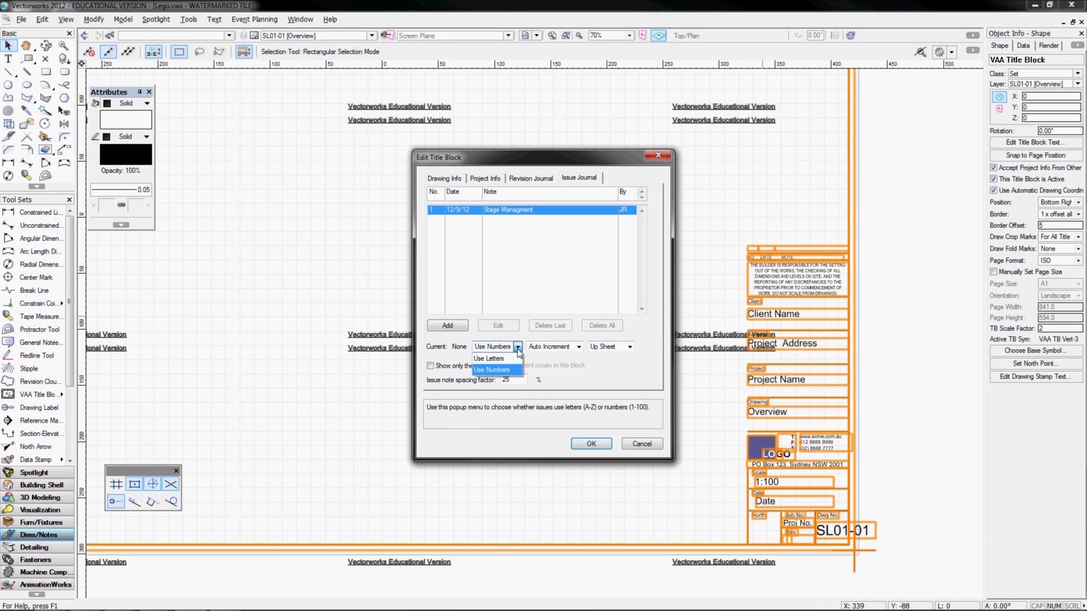
pyautogui.click(563, 348)
pyautogui.click(605, 346)
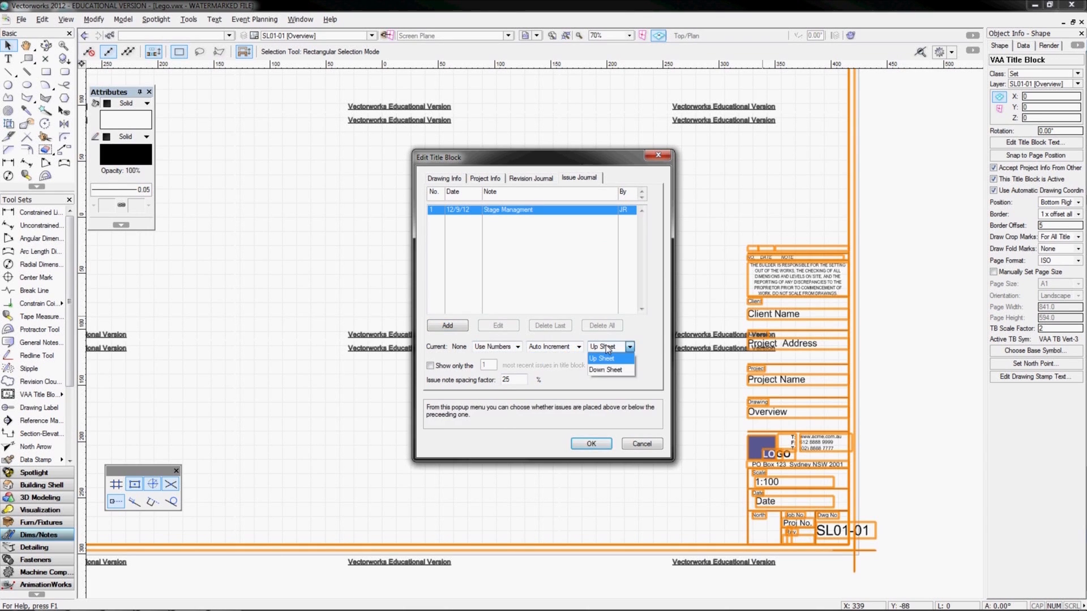
pyautogui.click(606, 347)
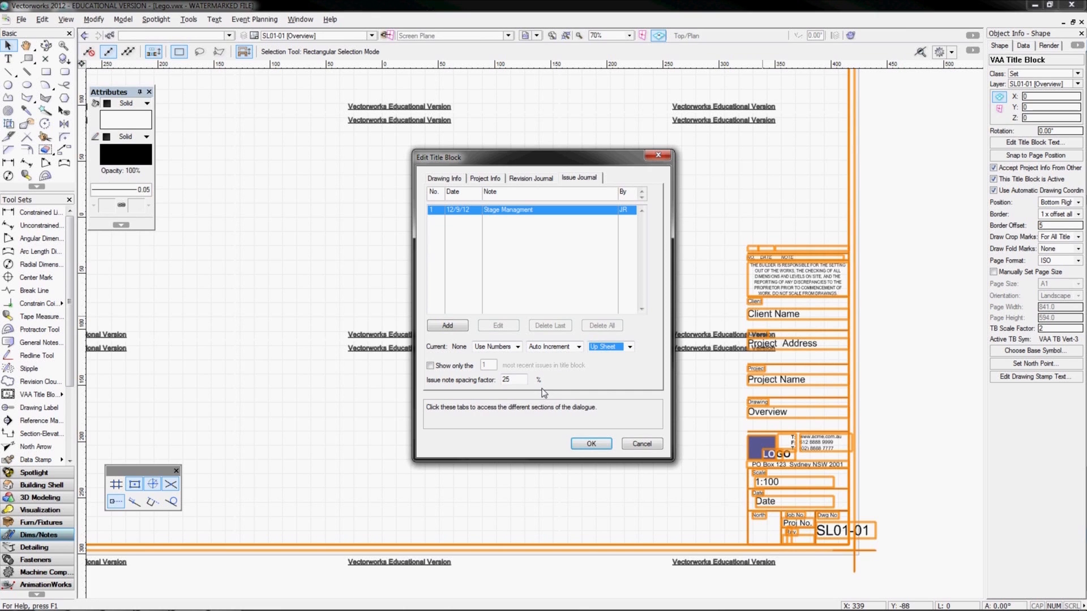
# Add a revision note reading "Started Titleblock" with the author's initials to the Revision Journal, and apply the title block edits
pyautogui.click(528, 179)
pyautogui.click(444, 328)
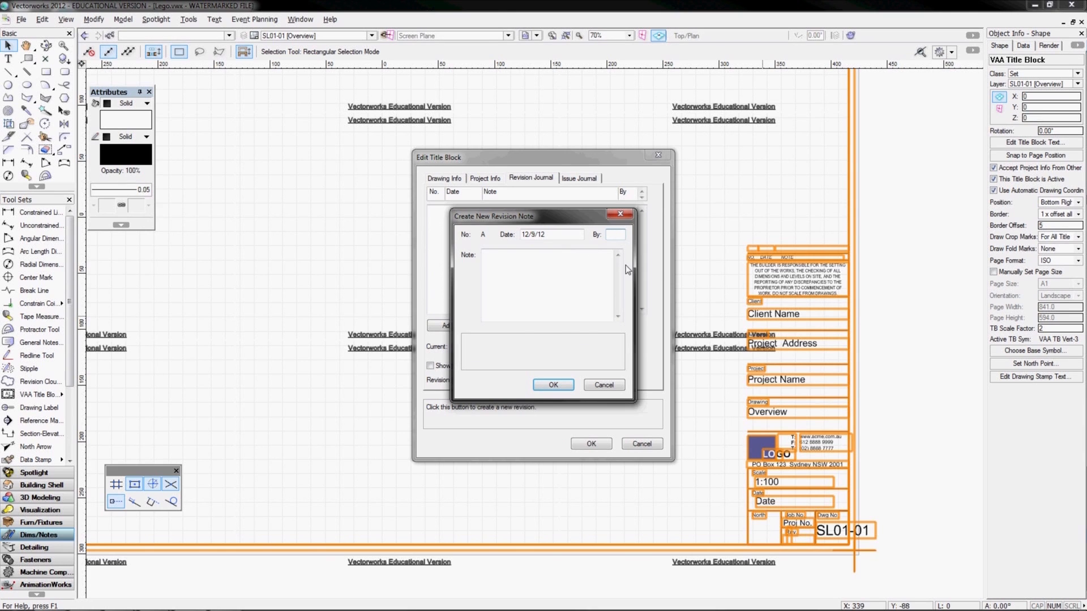
pyautogui.write('JRq')
pyautogui.press('Tab')
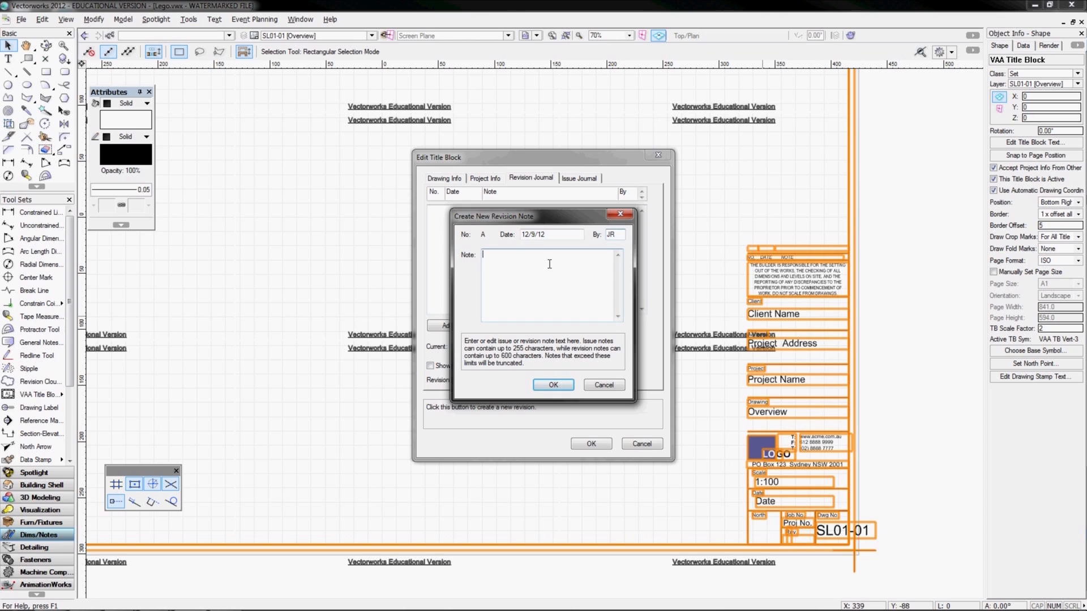
pyautogui.write('Started Titleblock')
pyautogui.click(552, 384)
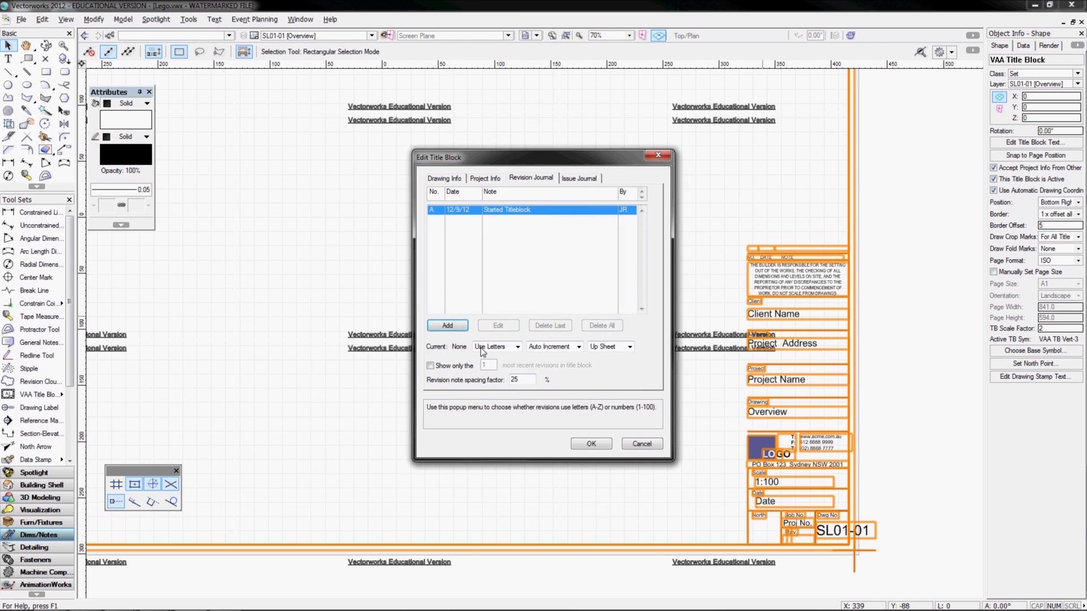
pyautogui.click(452, 367)
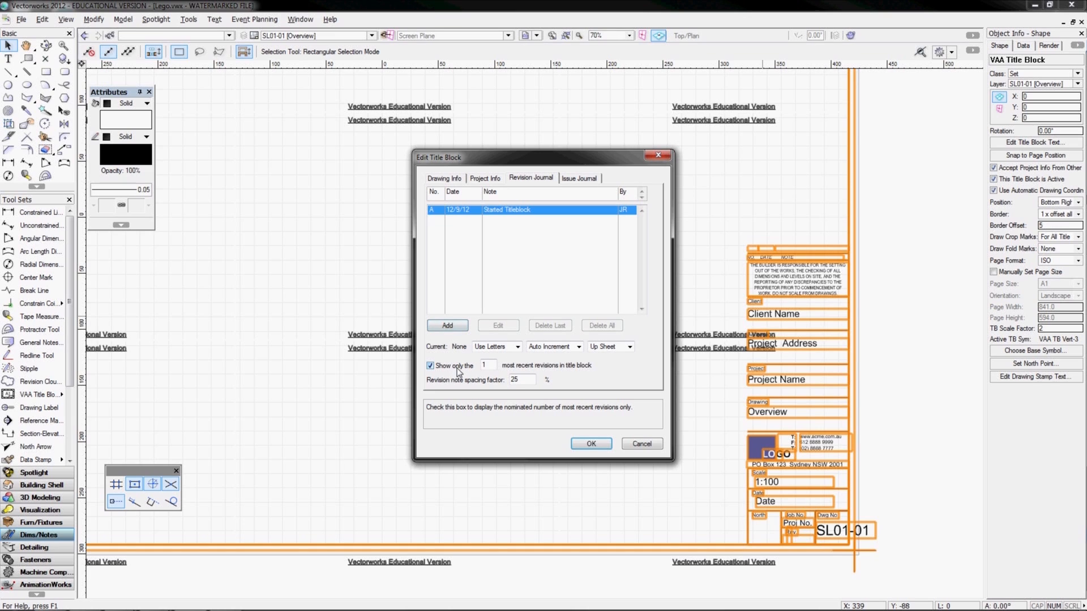
pyautogui.click(458, 368)
pyautogui.click(575, 445)
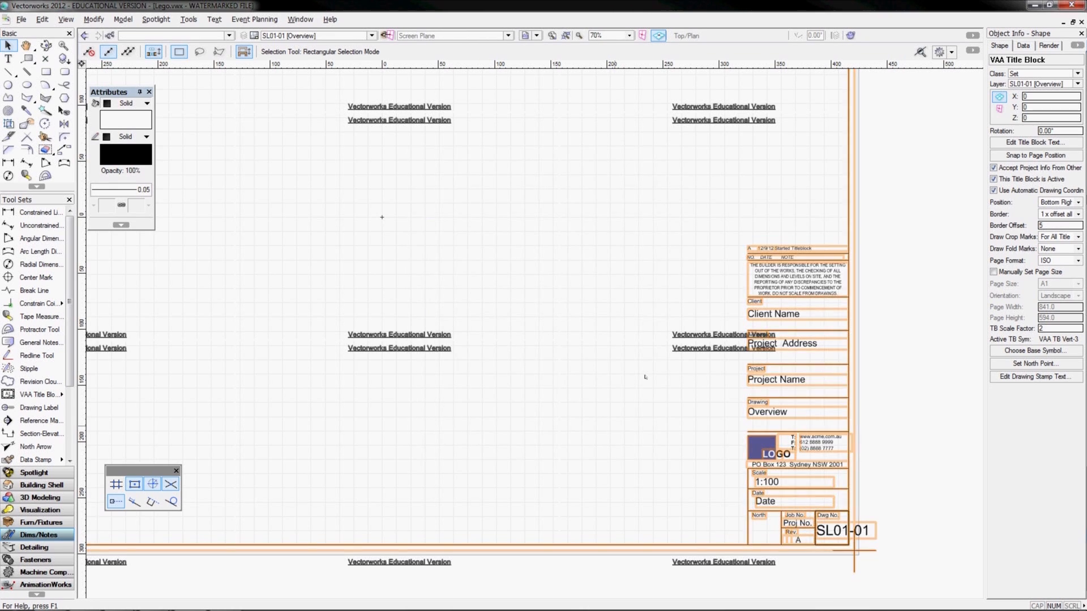
# Examine the revision entry above the title block's notes and the whole sheet, leaving nothing selected
pyautogui.scroll(2, 845, 251)
pyautogui.click(823, 227)
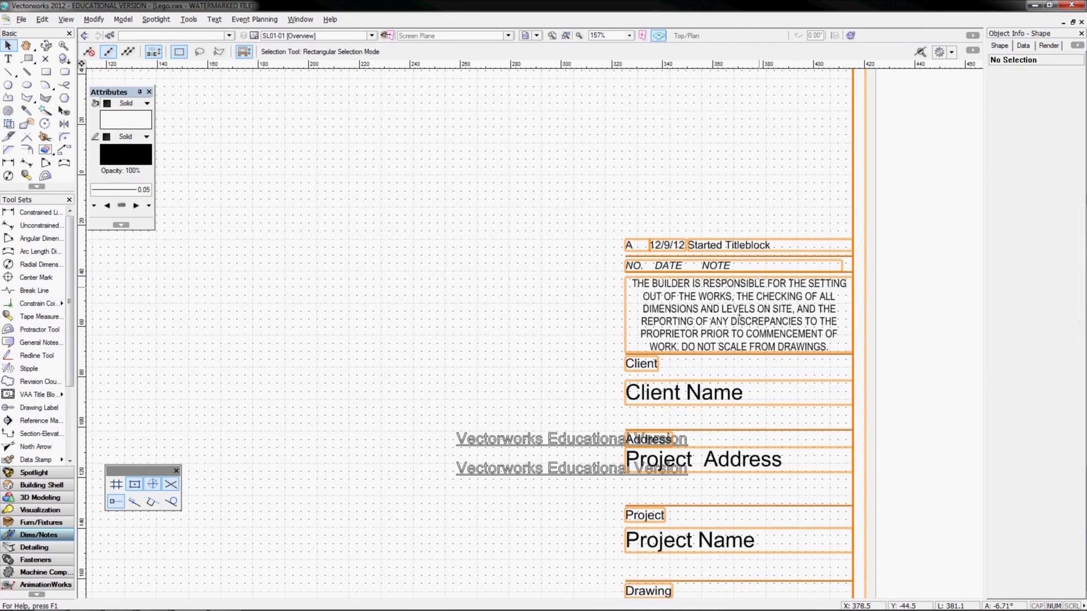
pyautogui.click(693, 266)
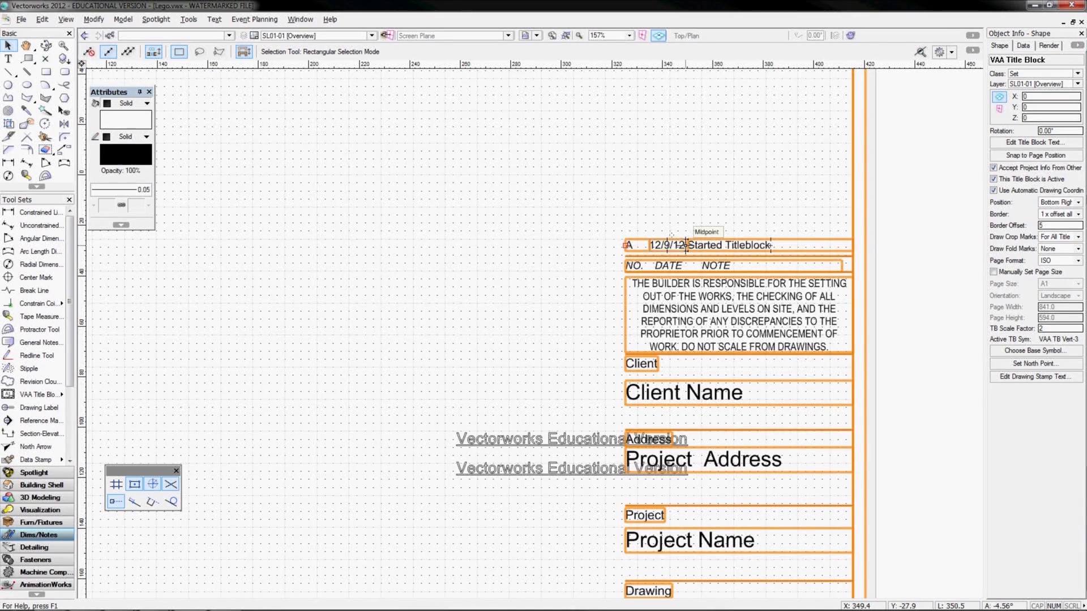
pyautogui.scroll(-2, 679, 246)
pyautogui.click(639, 260)
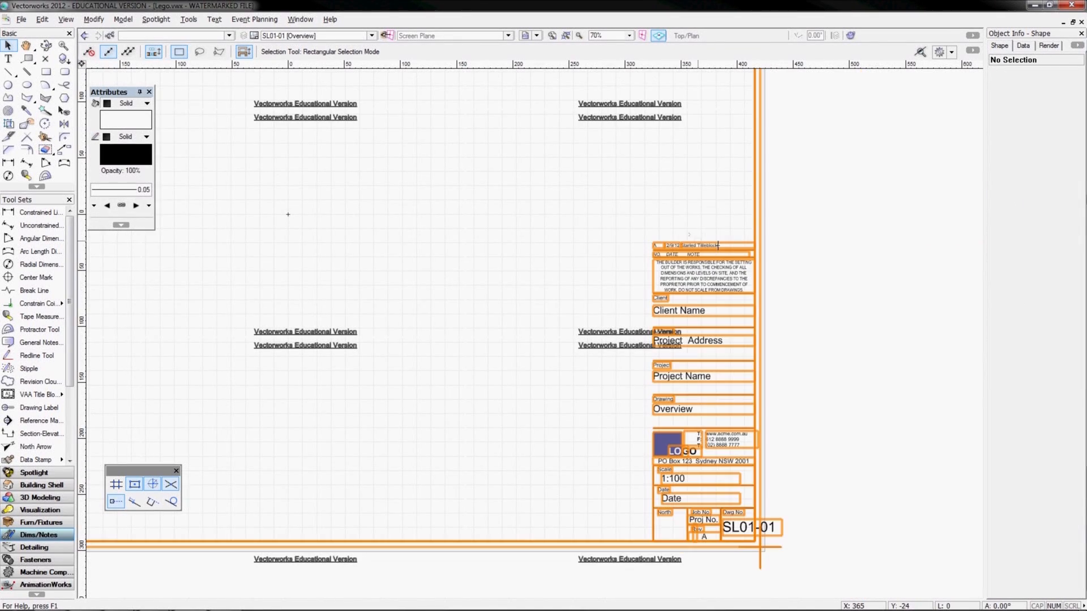
pyautogui.click(704, 276)
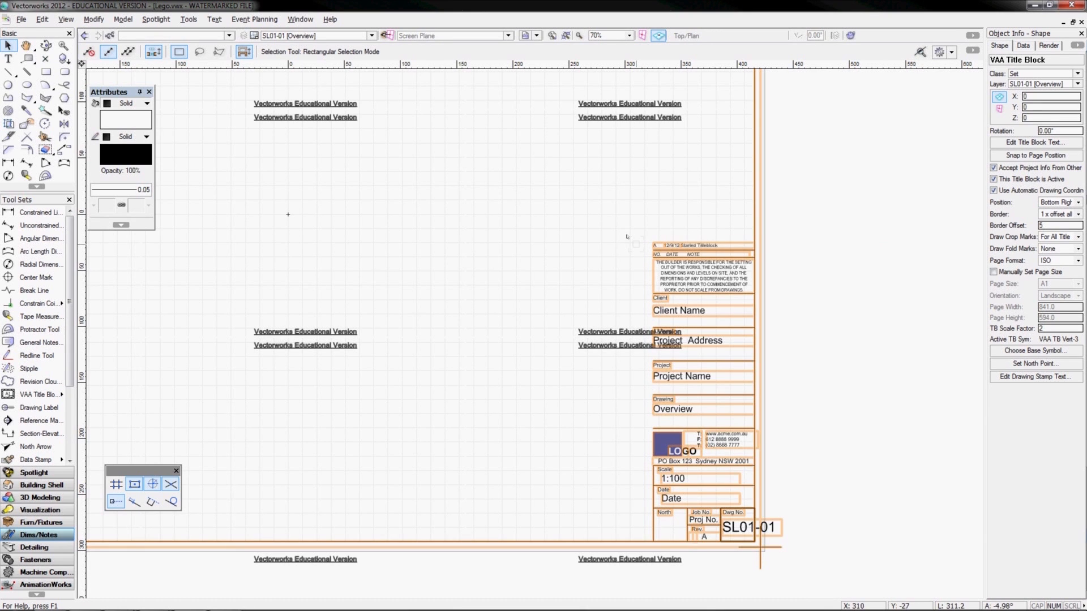
pyautogui.click(590, 421)
pyautogui.scroll(-2, 591, 422)
pyautogui.moveTo(490, 361); pyautogui.dragTo(557, 370, button='middle')
pyautogui.scroll(1, 542, 362)
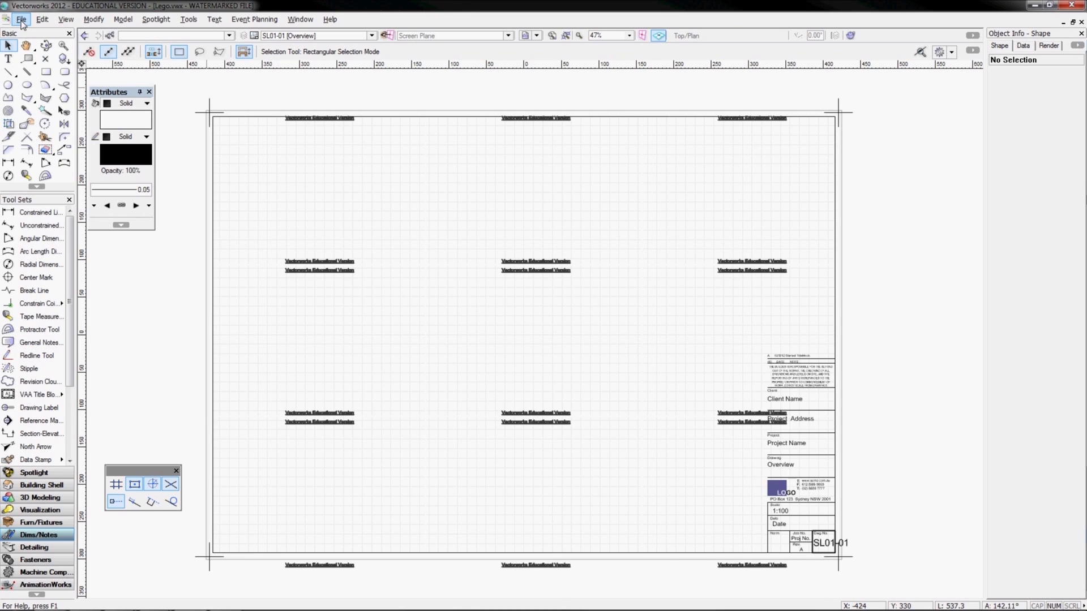
# Enter a revision note reading "Lighting Design Changes" for the marked Overview sheet using VAA Revise Issue Print
pyautogui.click(21, 20)
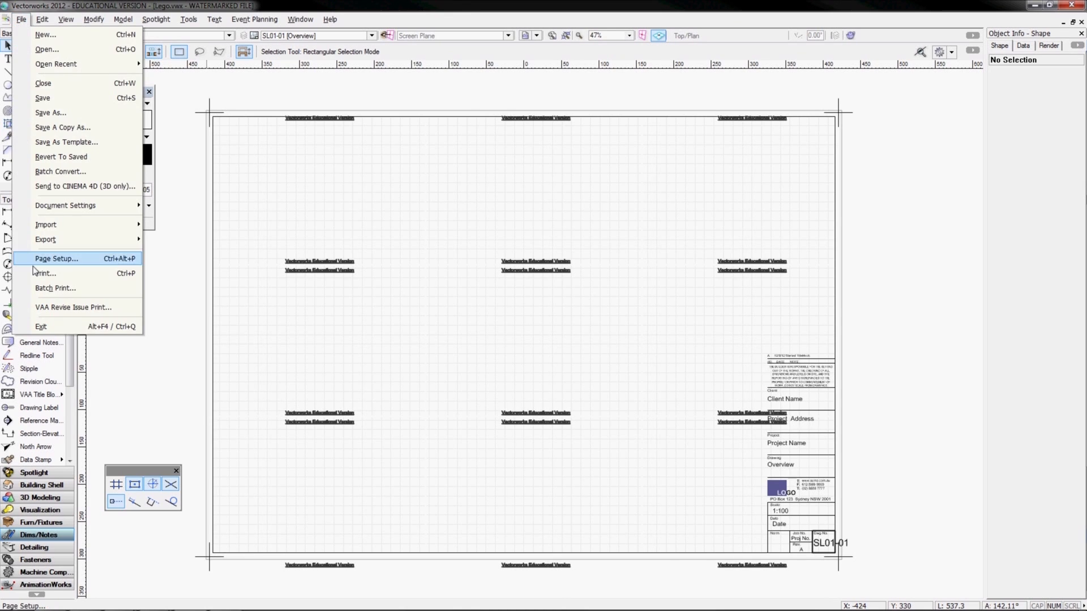
pyautogui.click(100, 309)
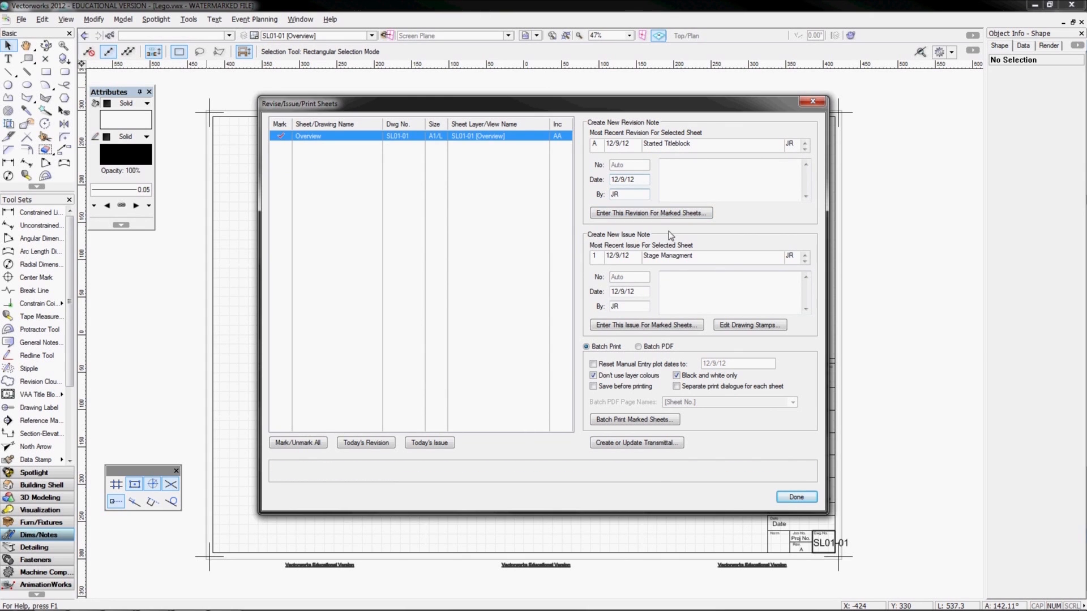
pyautogui.click(680, 180)
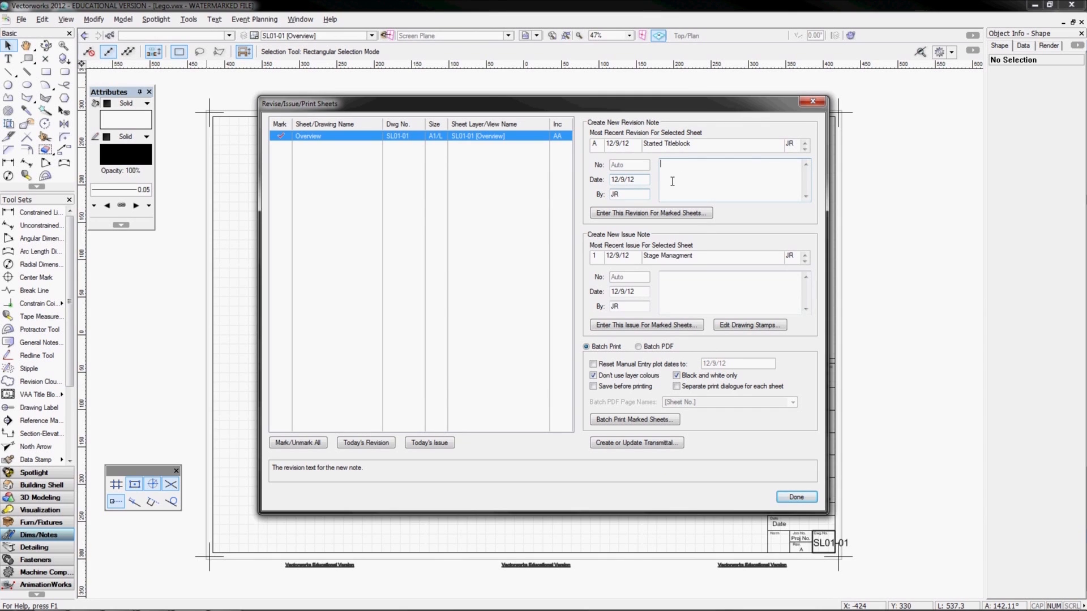
pyautogui.write('Lighting Design Changes')
pyautogui.click(637, 214)
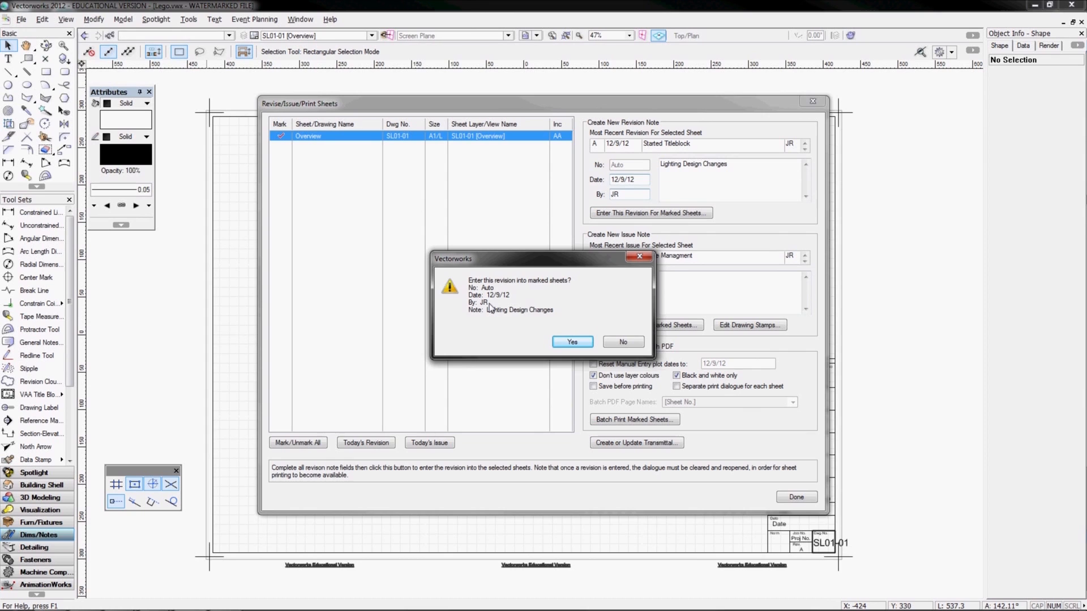
pyautogui.click(561, 343)
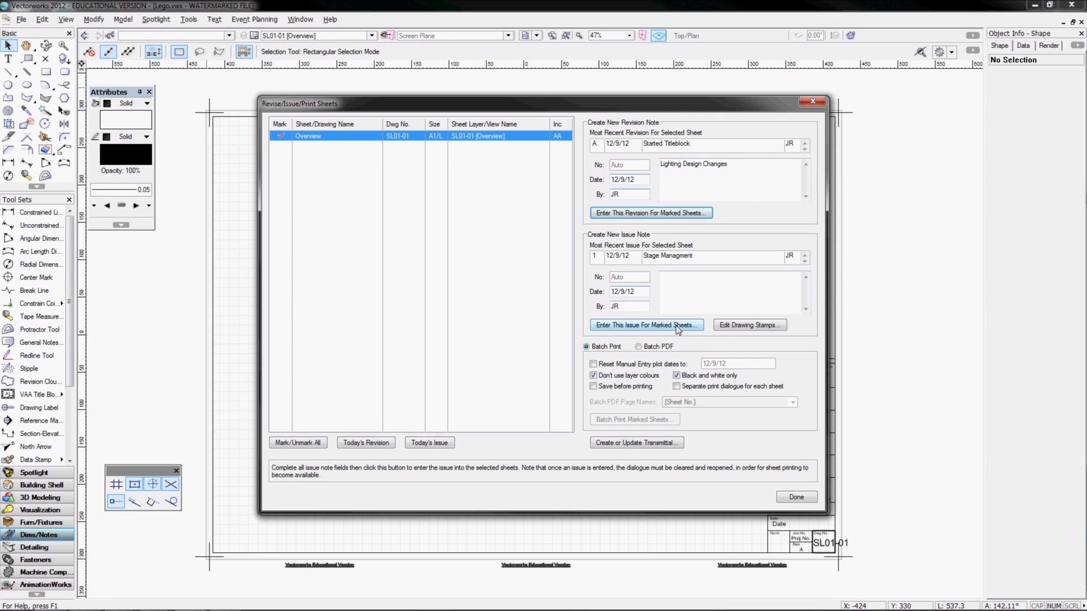
# Enter an issue note reading "Everybody" for the marked Overview sheet
pyautogui.click(685, 300)
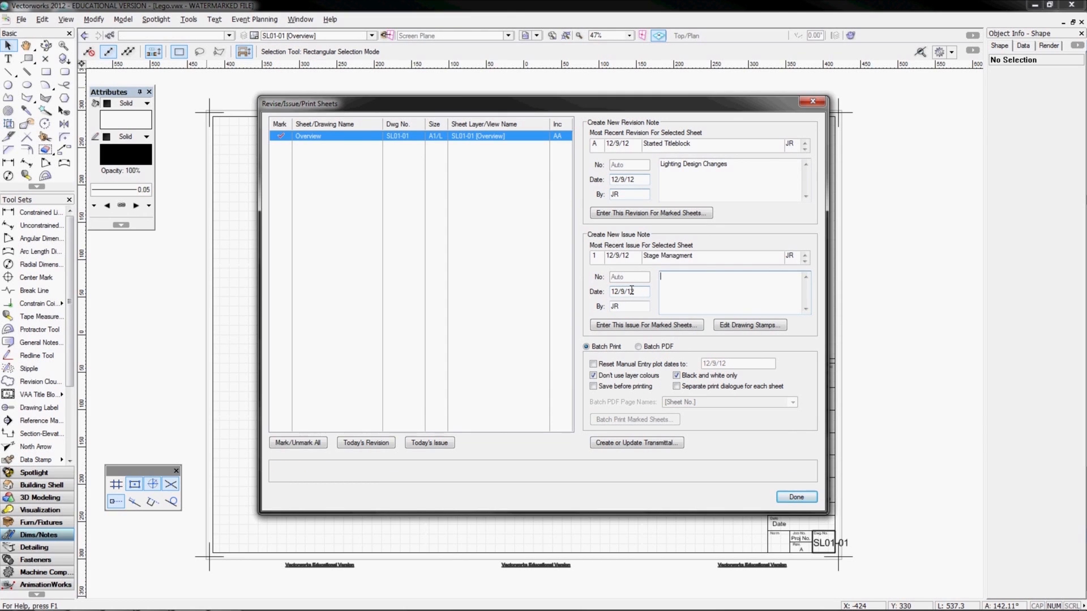
pyautogui.write('Everybody')
pyautogui.click(624, 325)
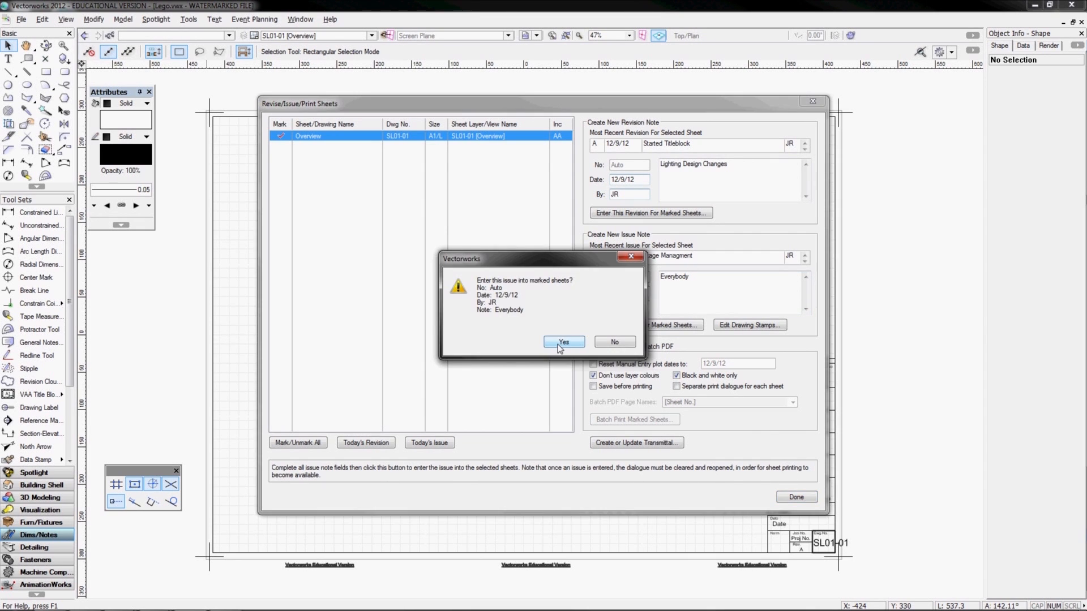
pyautogui.click(561, 345)
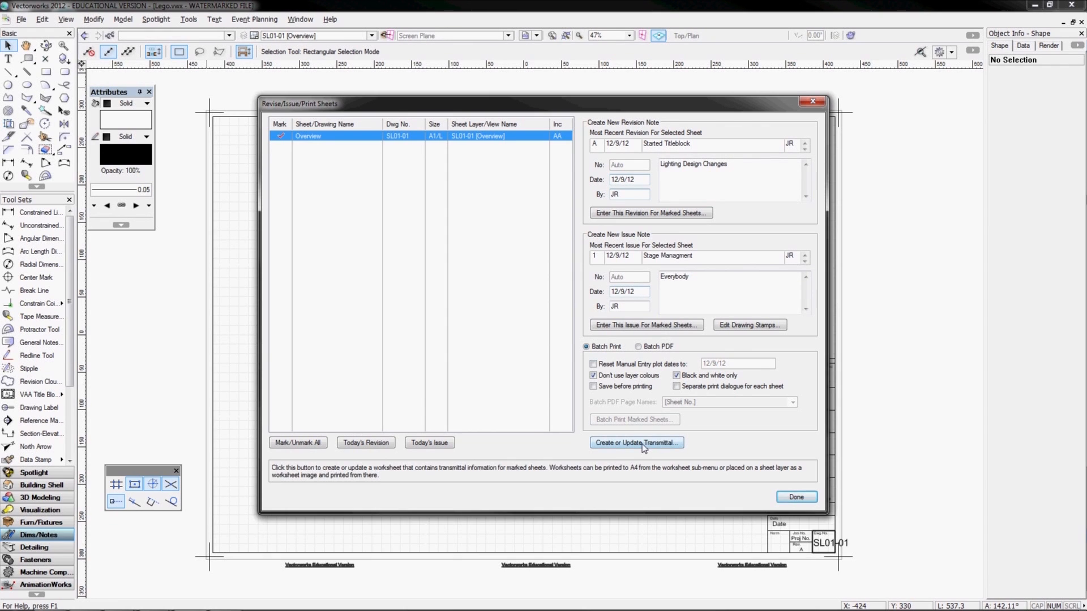
# Create a new transmittal worksheet with the sender's initials, place it on a sheet layer named Transmittal Sheet, and inspect the resulting page
pyautogui.click(626, 444)
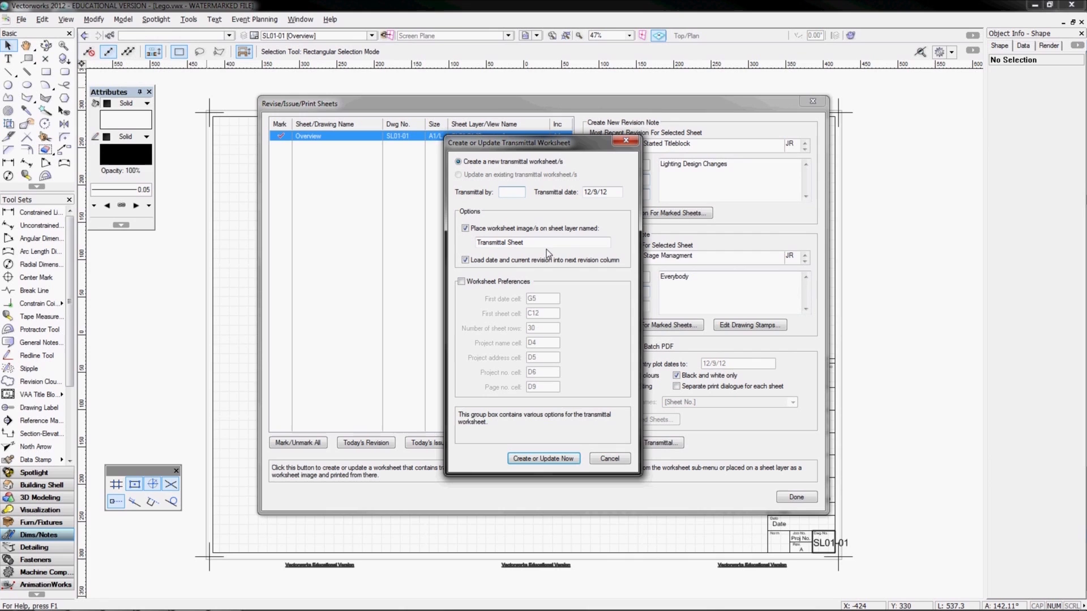
pyautogui.write('JR')
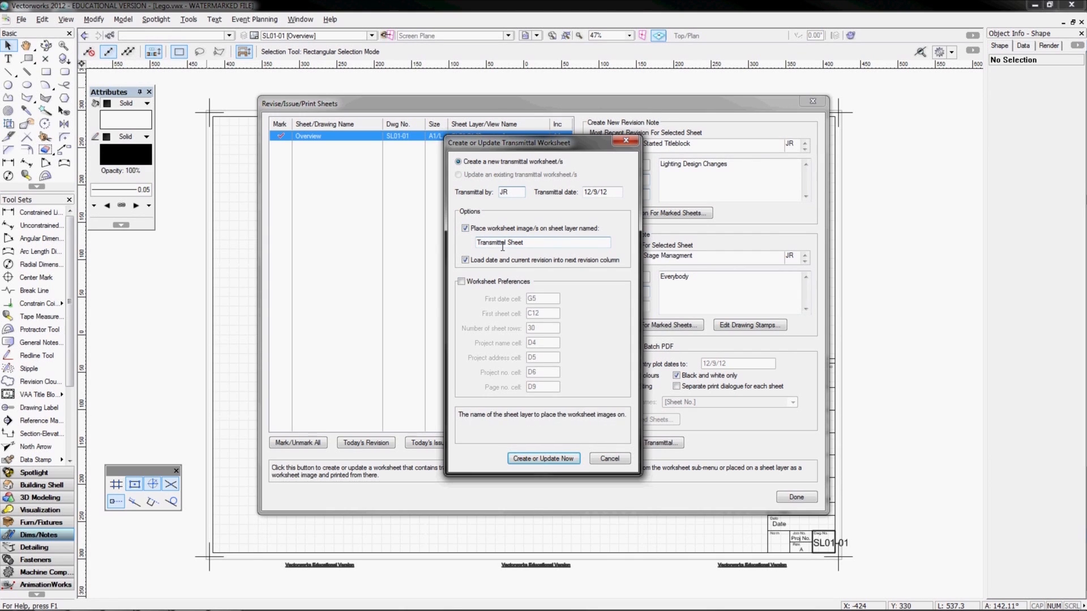
pyautogui.click(543, 459)
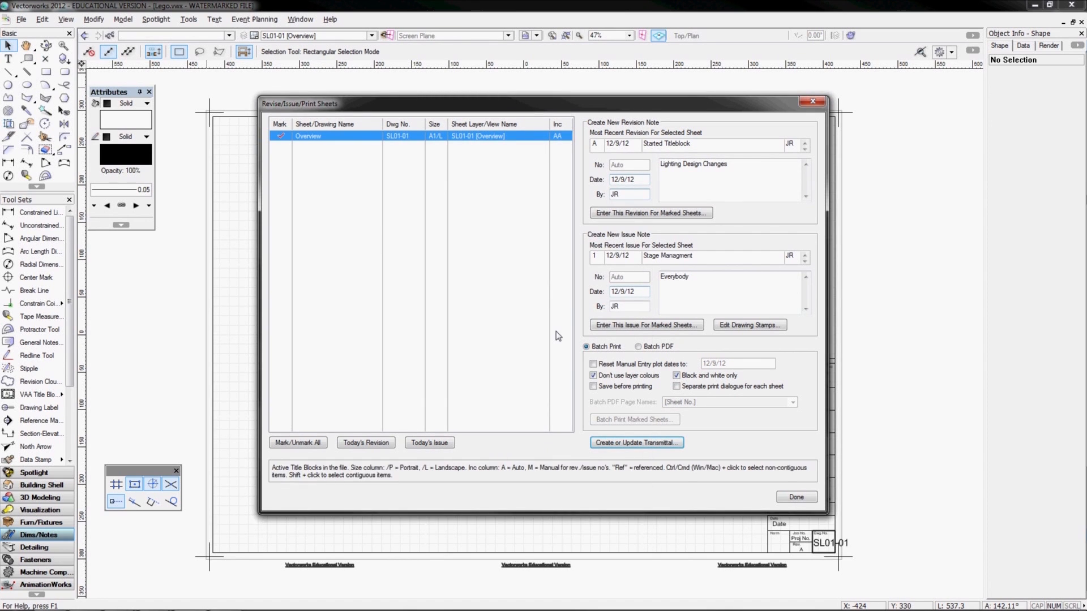
pyautogui.click(640, 347)
pyautogui.click(604, 347)
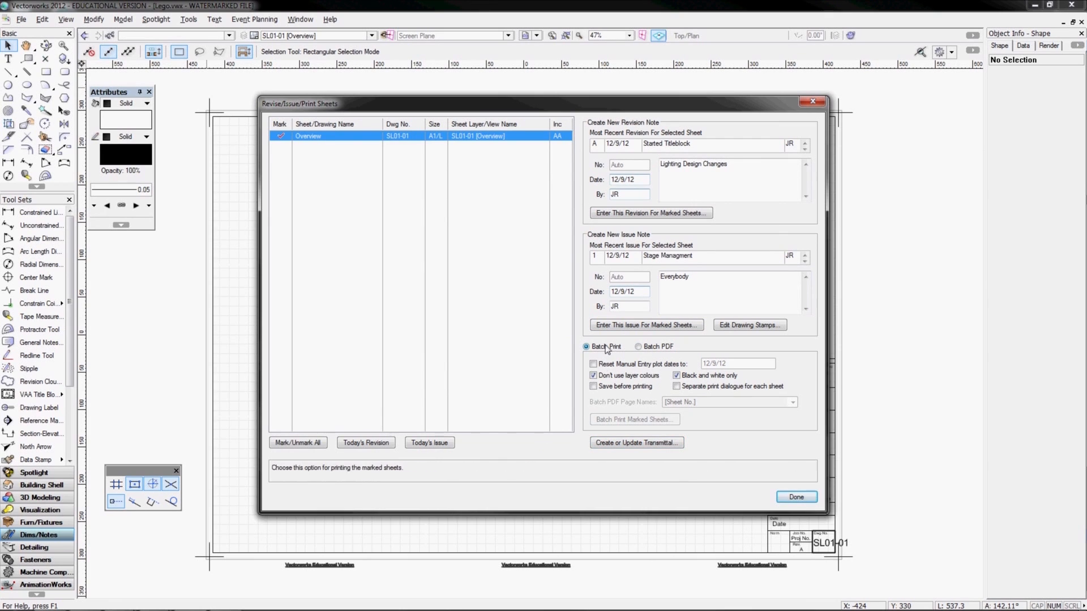
pyautogui.click(796, 497)
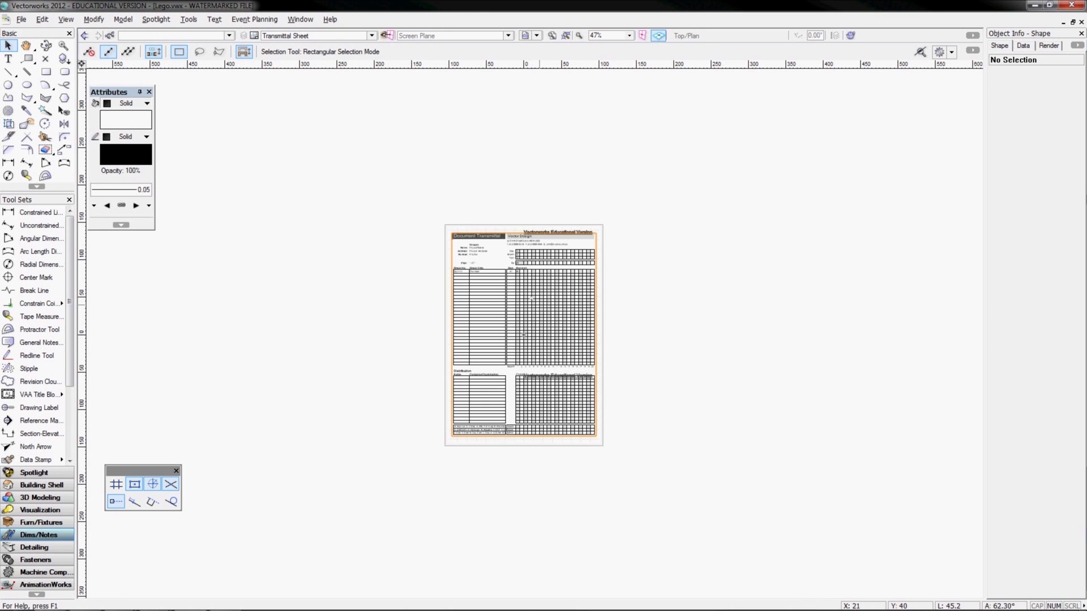
pyautogui.scroll(3, 531, 298)
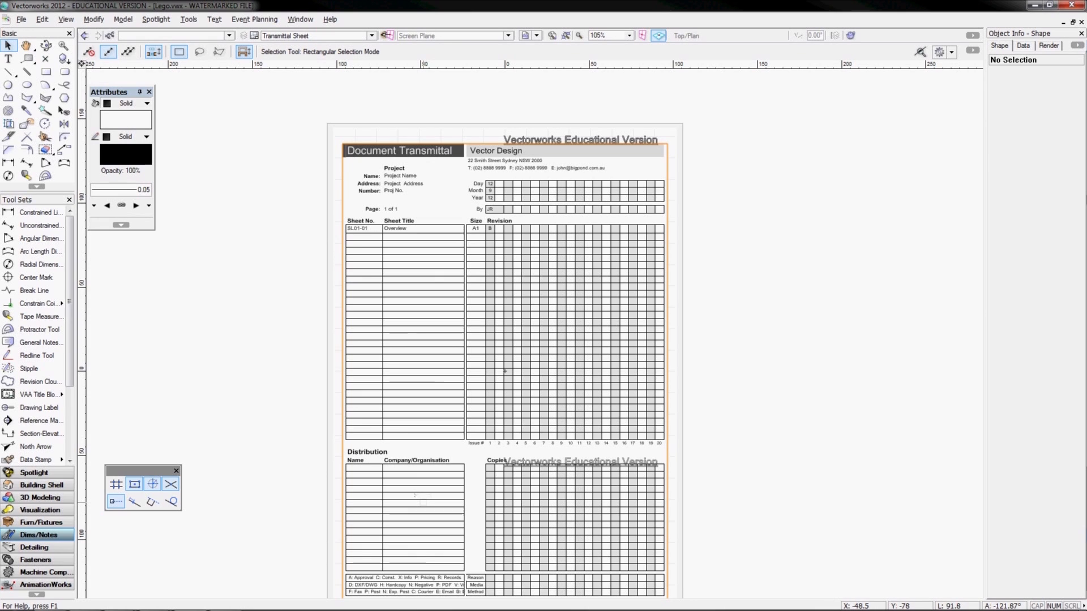
# Return to sheet SL01-01 [Overview] and examine the revision entries above the title block's notes
pyautogui.click(324, 35)
pyautogui.click(321, 49)
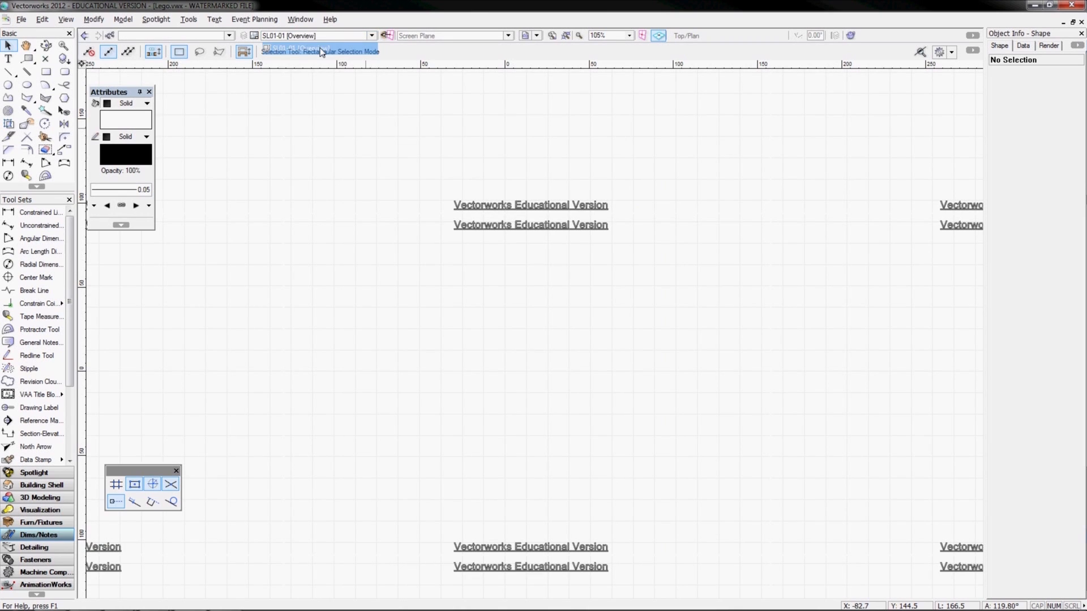
pyautogui.click(306, 36)
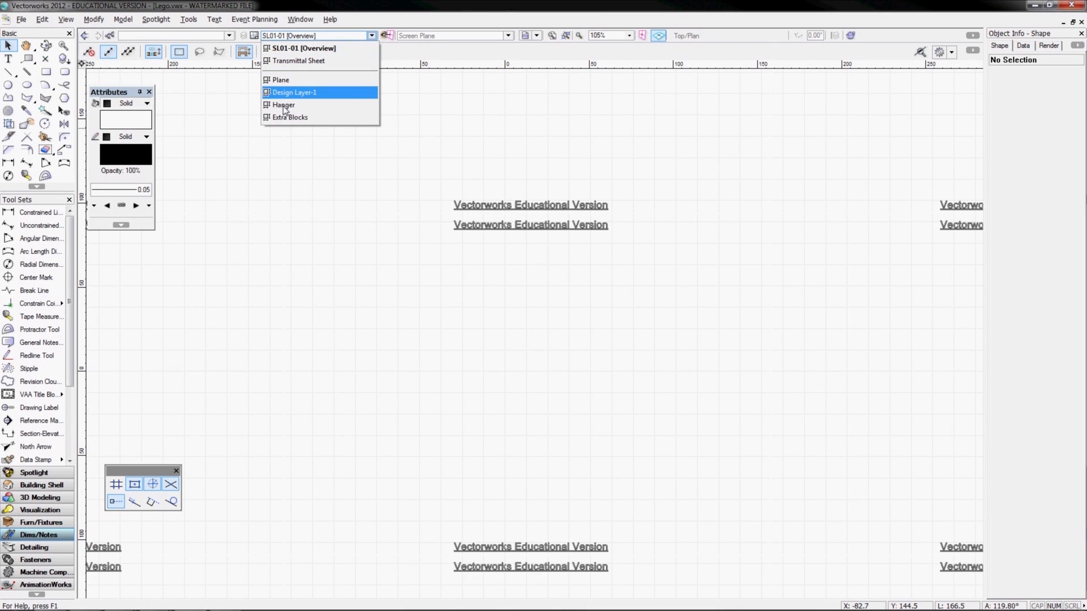
pyautogui.click(283, 50)
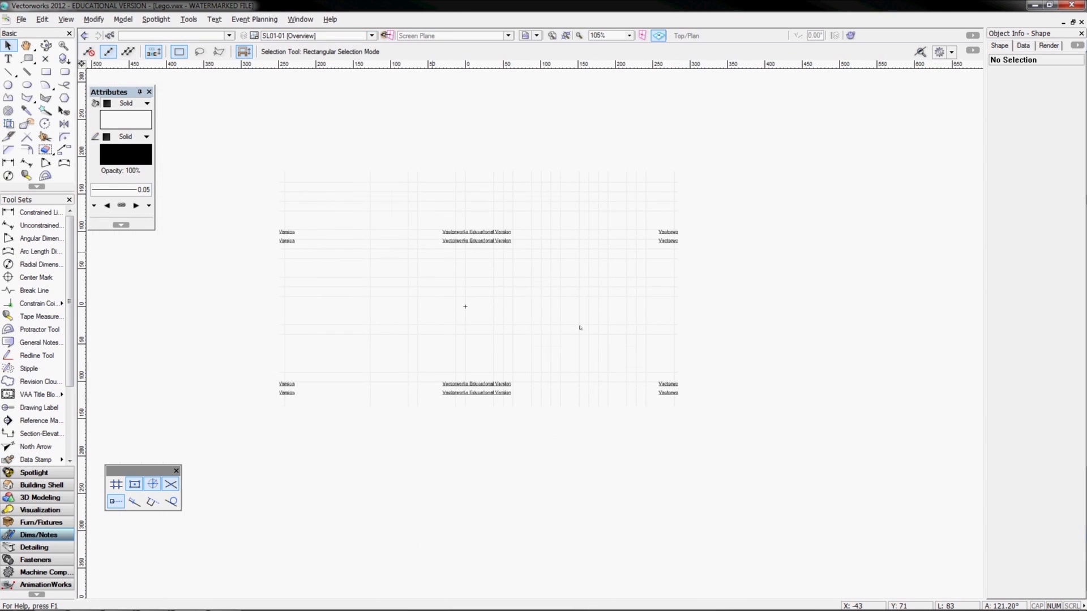
pyautogui.scroll(2, 765, 335)
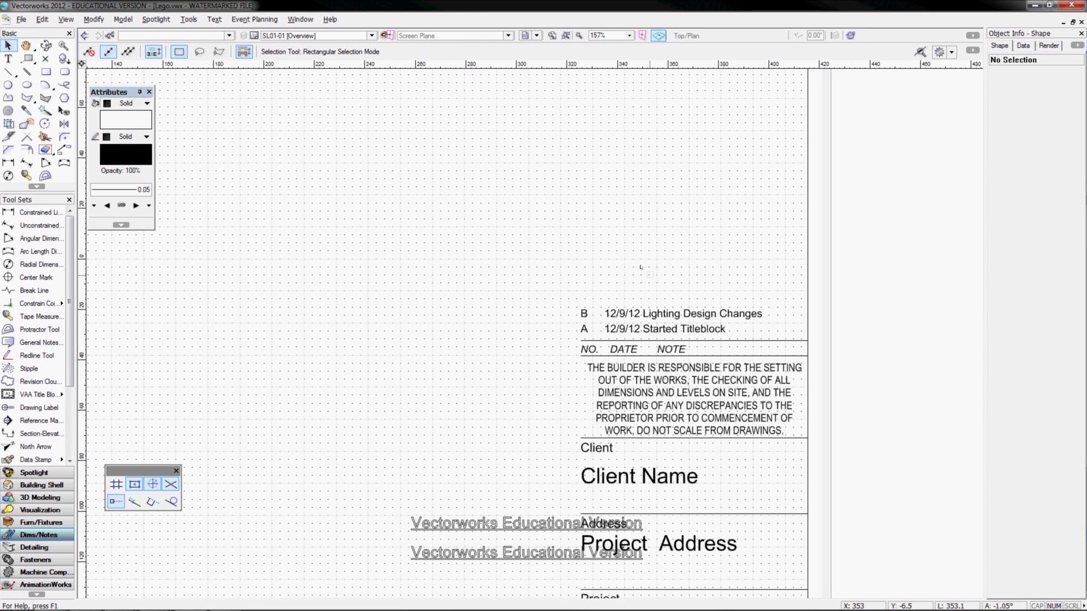
pyautogui.scroll(-2, 558, 303)
pyautogui.moveTo(555, 302); pyautogui.dragTo(625, 304, button='middle')
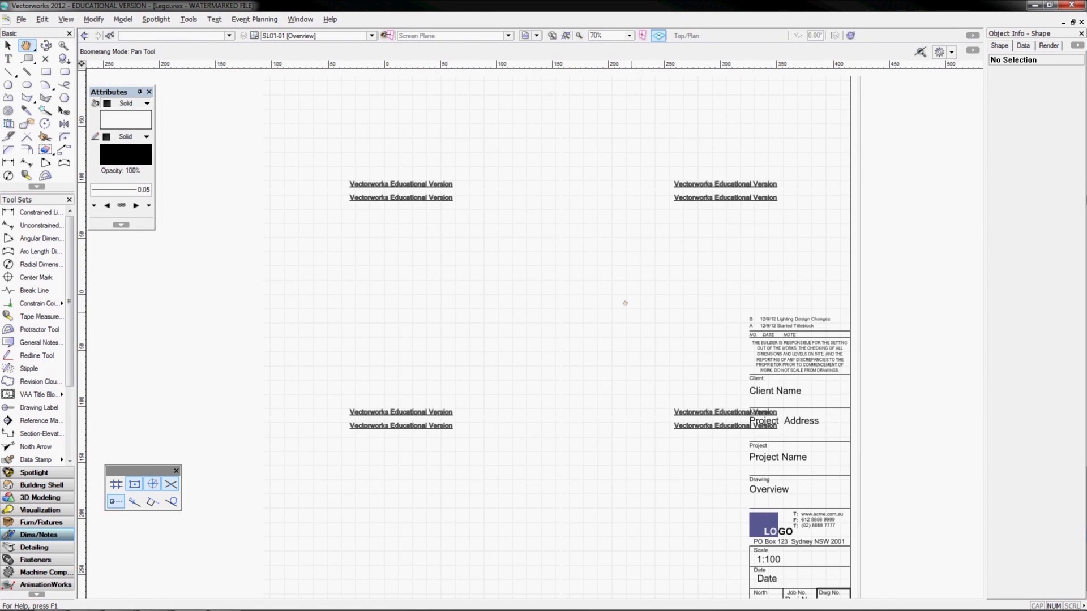
pyautogui.scroll(-2, 577, 338)
pyautogui.moveTo(577, 338); pyautogui.dragTo(648, 377, button='middle')
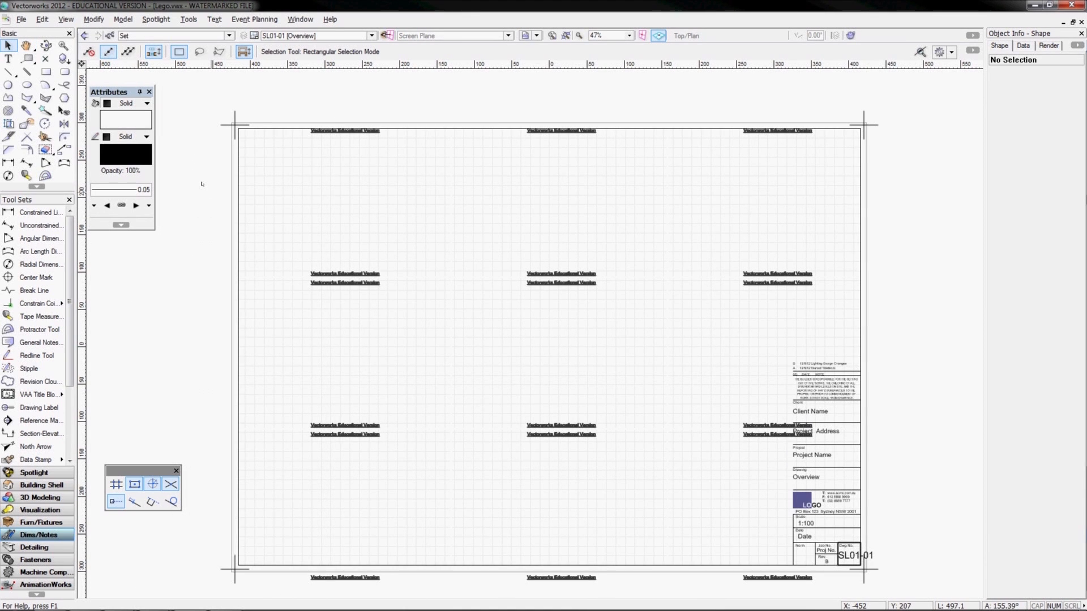
# Select the VAA title block and examine its logo, contact details and drawing number fields
pyautogui.click(836, 399)
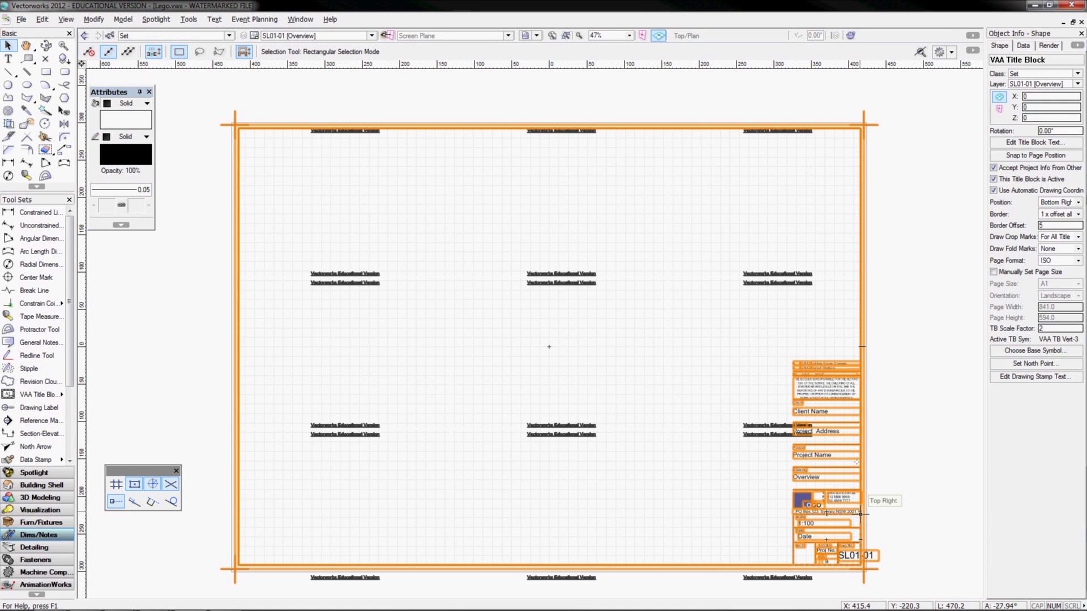
pyautogui.scroll(5, 827, 512)
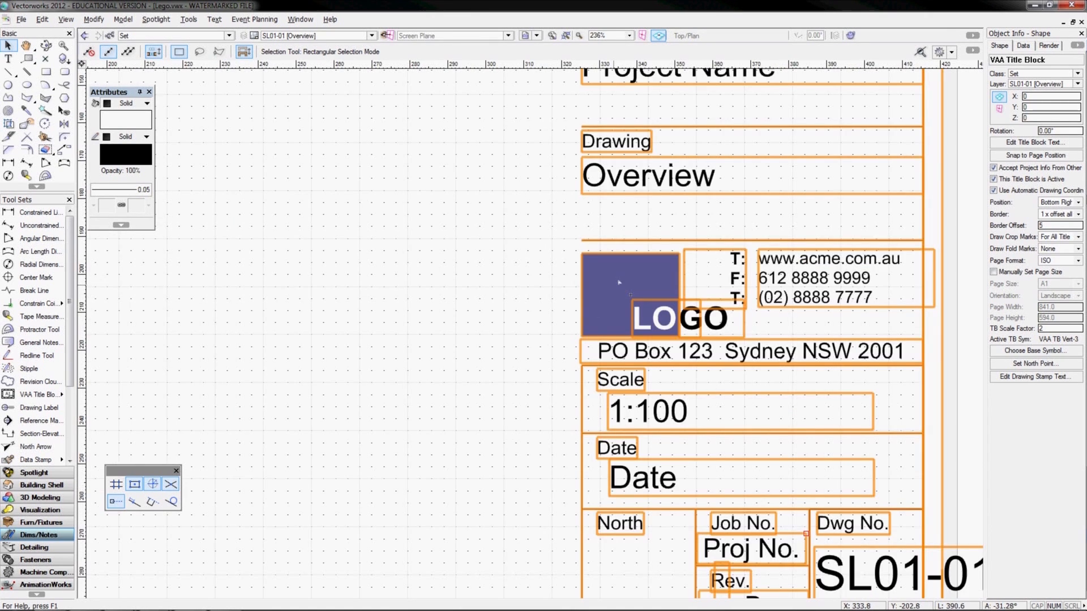
pyautogui.scroll(-3, 619, 282)
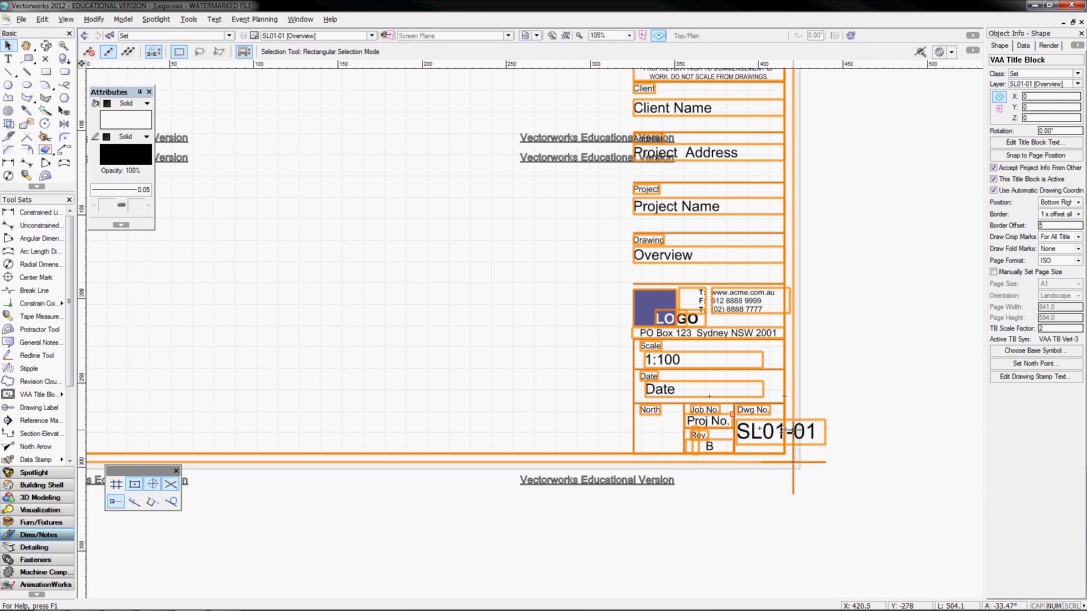
pyautogui.scroll(-3, 700, 277)
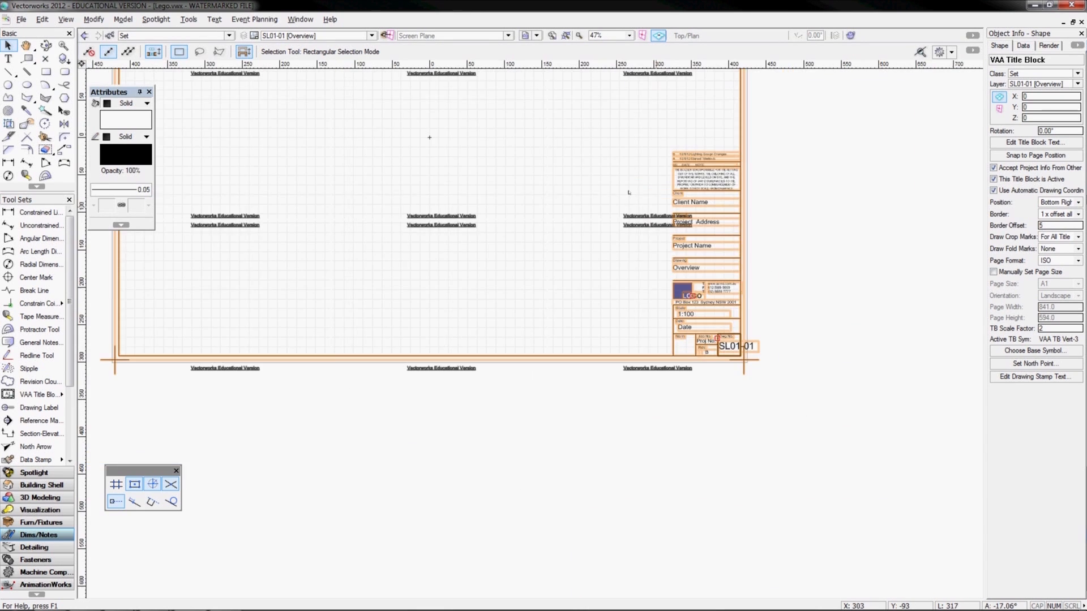
pyautogui.moveTo(575, 146)
pyautogui.mouseDown(button='middle')
pyautogui.moveTo(605, 290)
pyautogui.moveTo(605, 137)
pyautogui.mouseUp(button='middle')
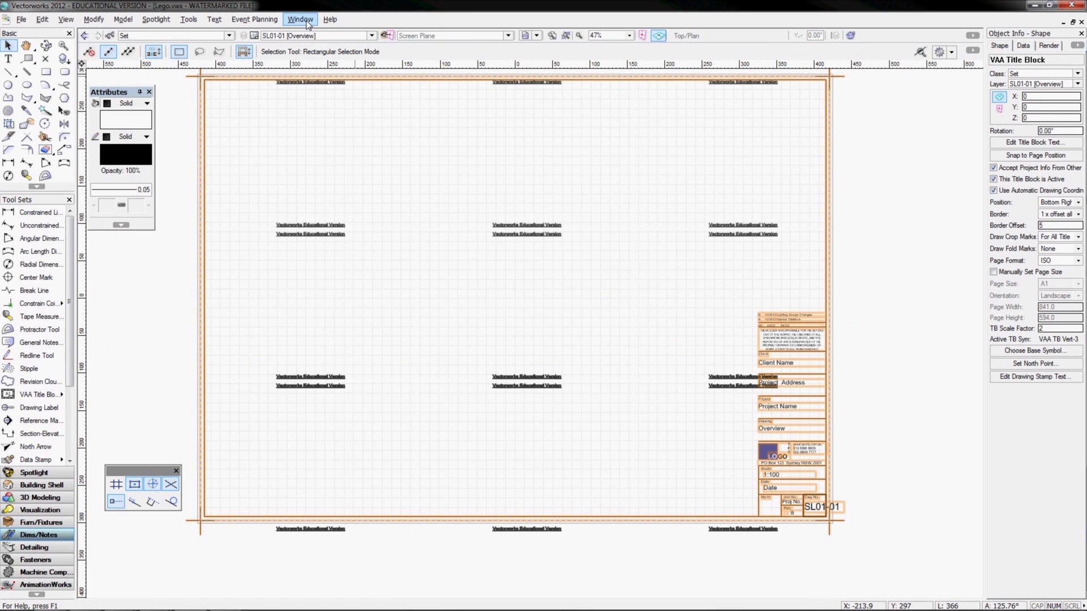
# Open the Resource Browser, list the Lego file's resources, and widen the name column to show full resource names
pyautogui.click(292, 21)
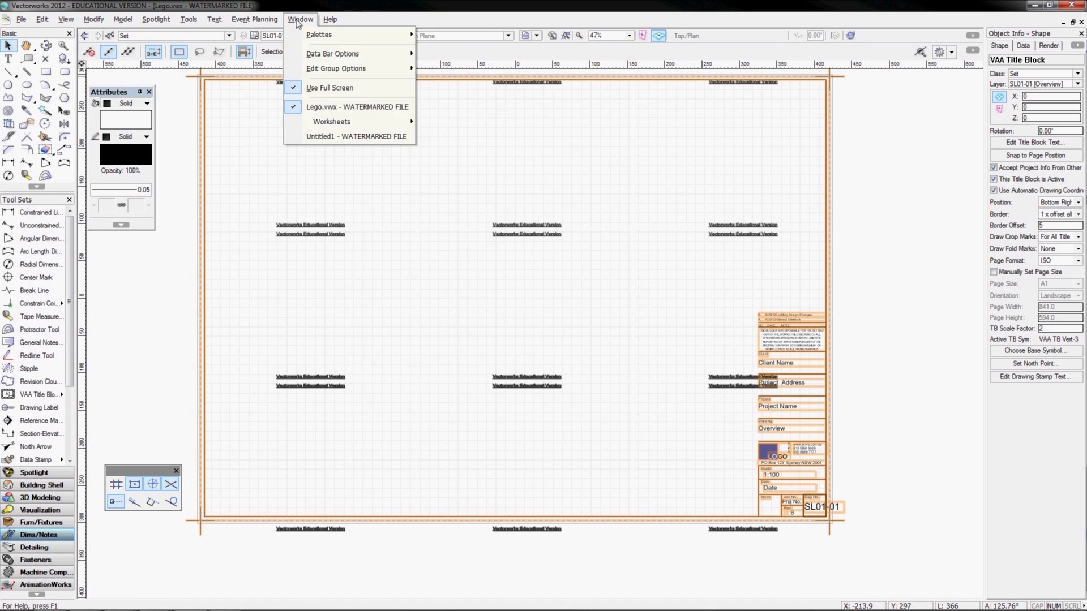
pyautogui.click(311, 35)
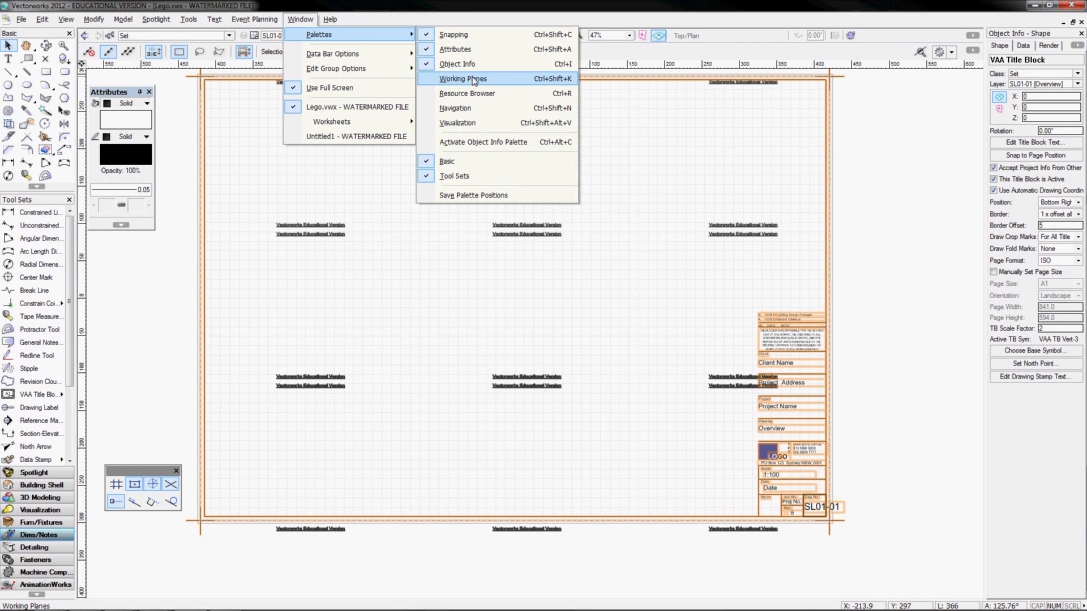
pyautogui.click(446, 93)
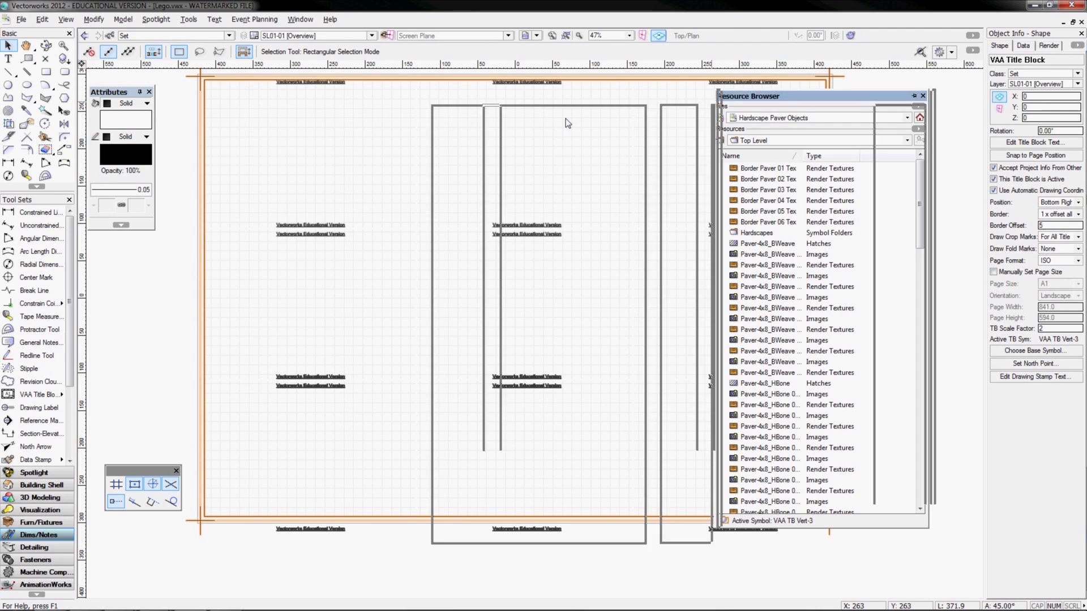
pyautogui.moveTo(568, 123); pyautogui.dragTo(535, 139)
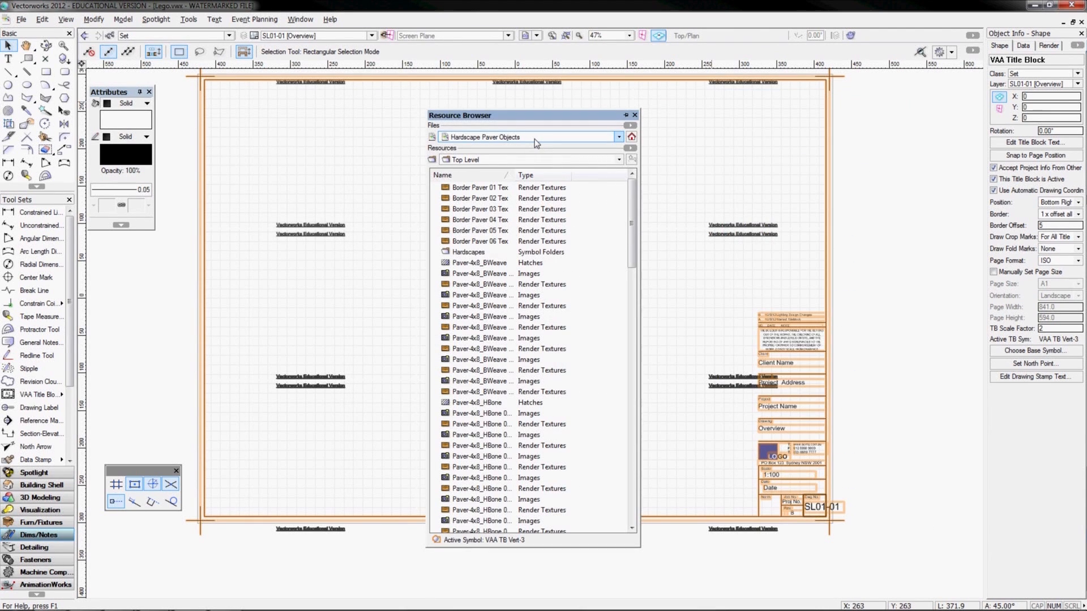
pyautogui.click(531, 137)
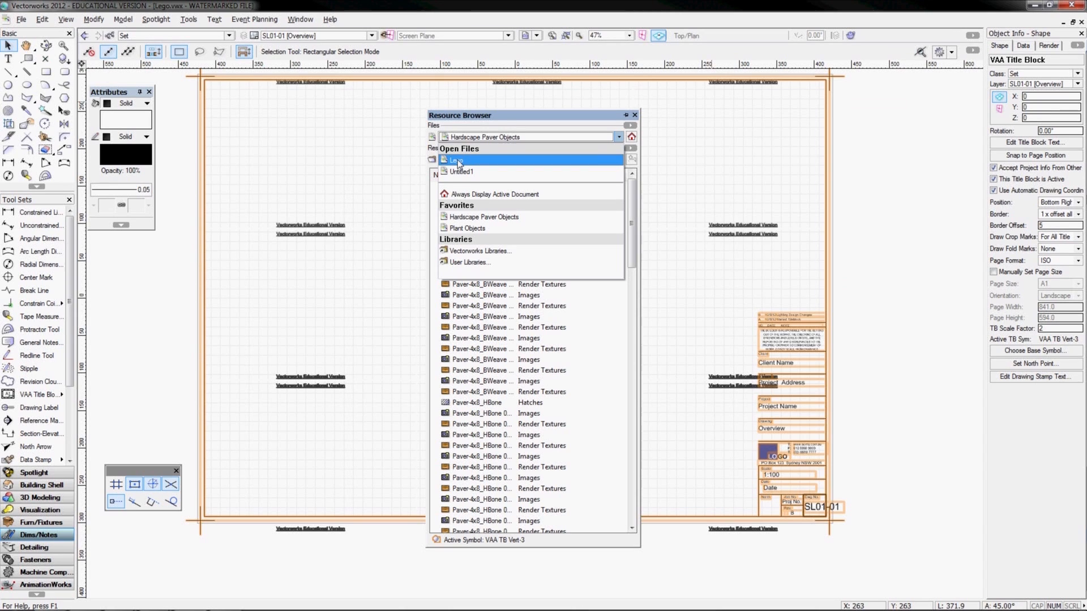
pyautogui.click(458, 160)
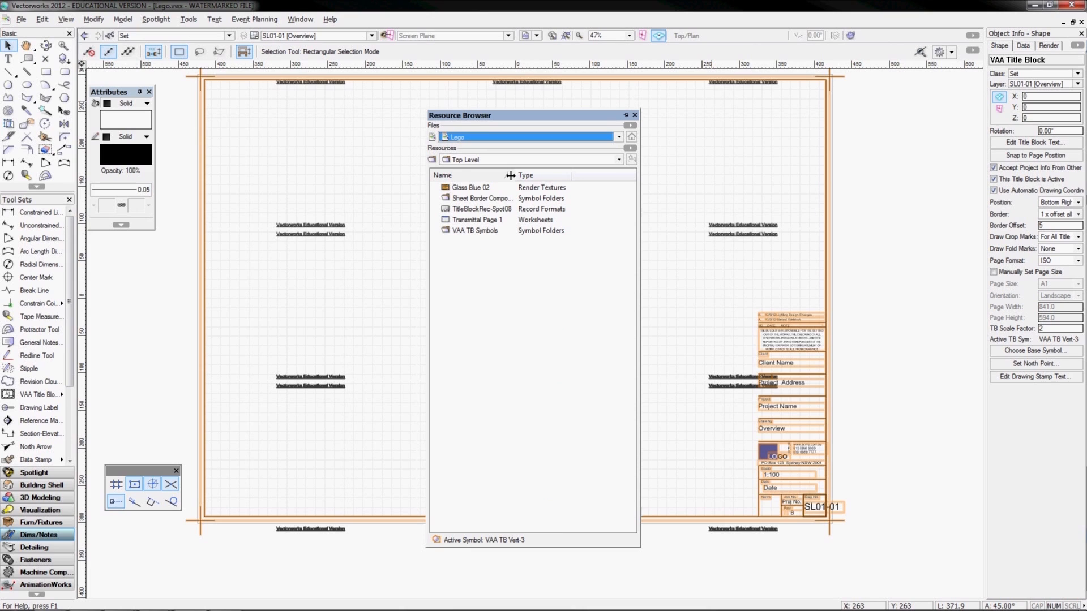
pyautogui.moveTo(510, 175); pyautogui.dragTo(535, 176)
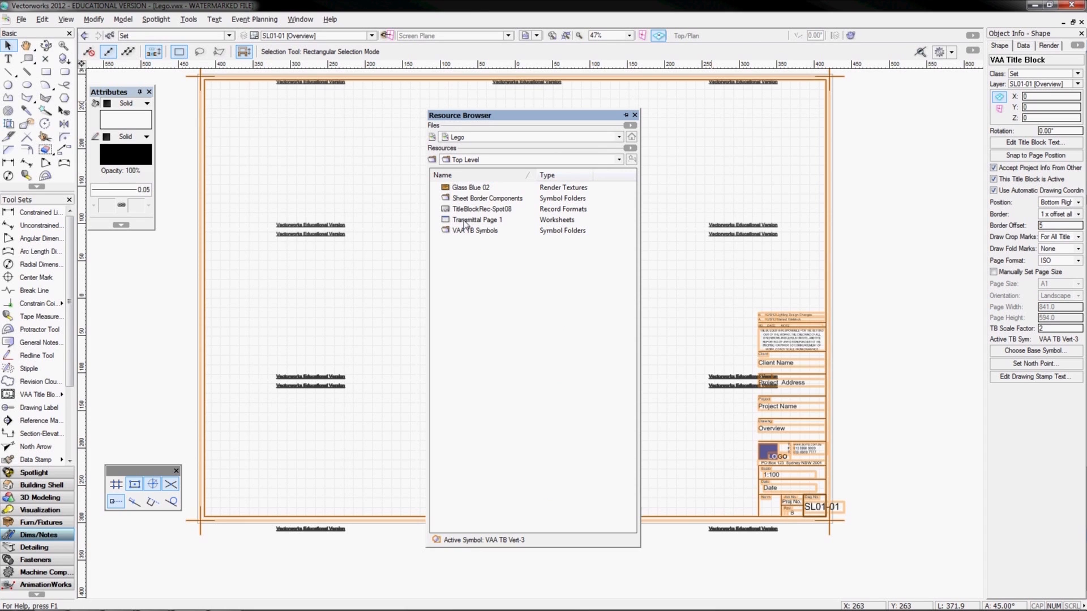
# Place the Transmittal Page 1 worksheet in the left part of the SL01-01 [Overview] sheet
pyautogui.click(467, 211)
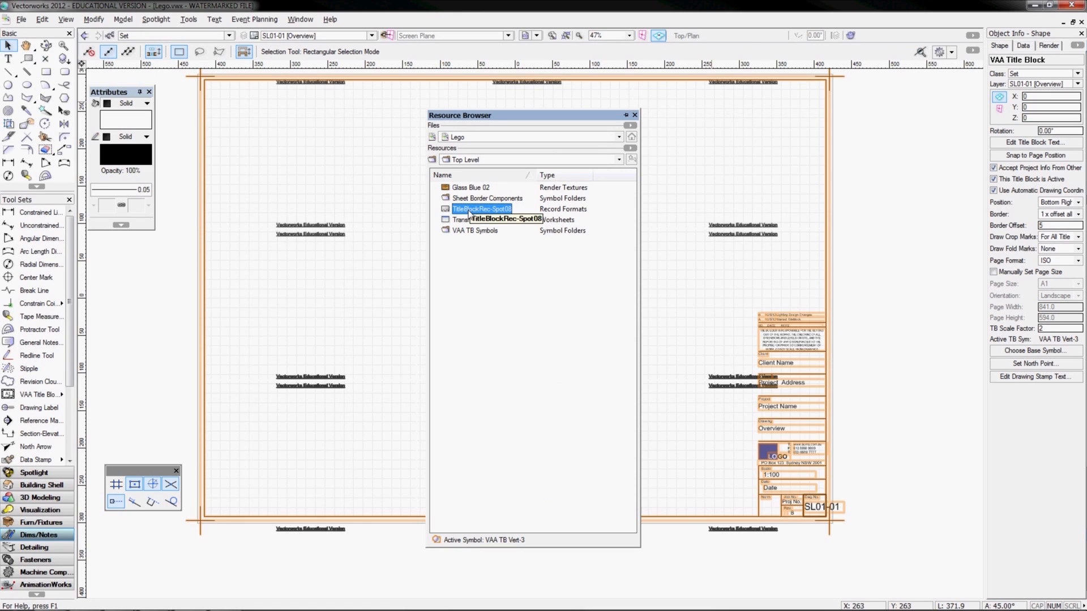
pyautogui.click(478, 221)
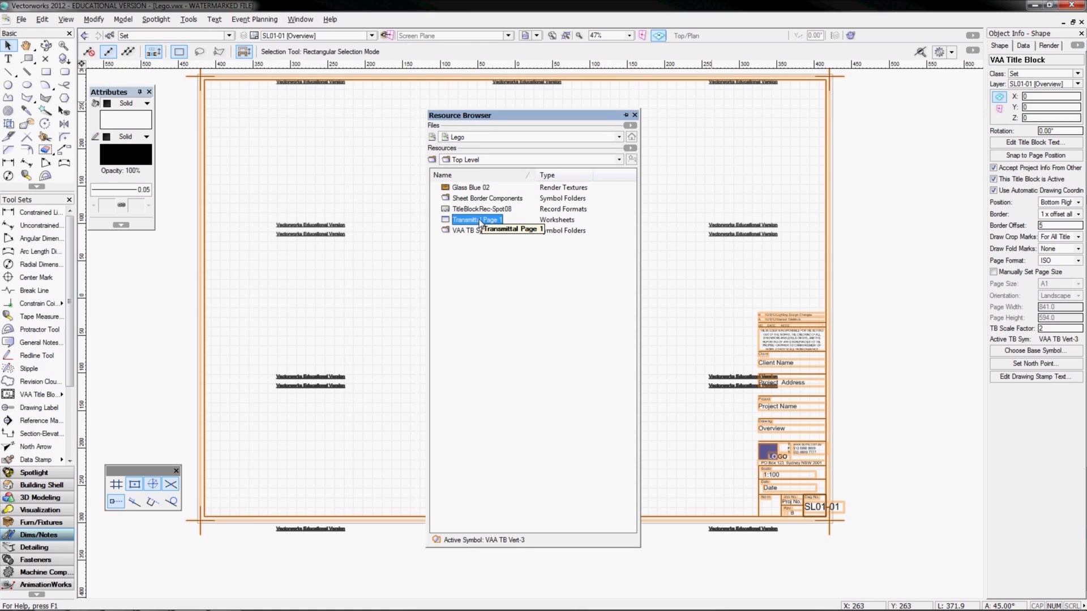
pyautogui.moveTo(480, 222)
pyautogui.mouseDown()
pyautogui.moveTo(245, 174)
pyautogui.moveTo(254, 184)
pyautogui.mouseUp()
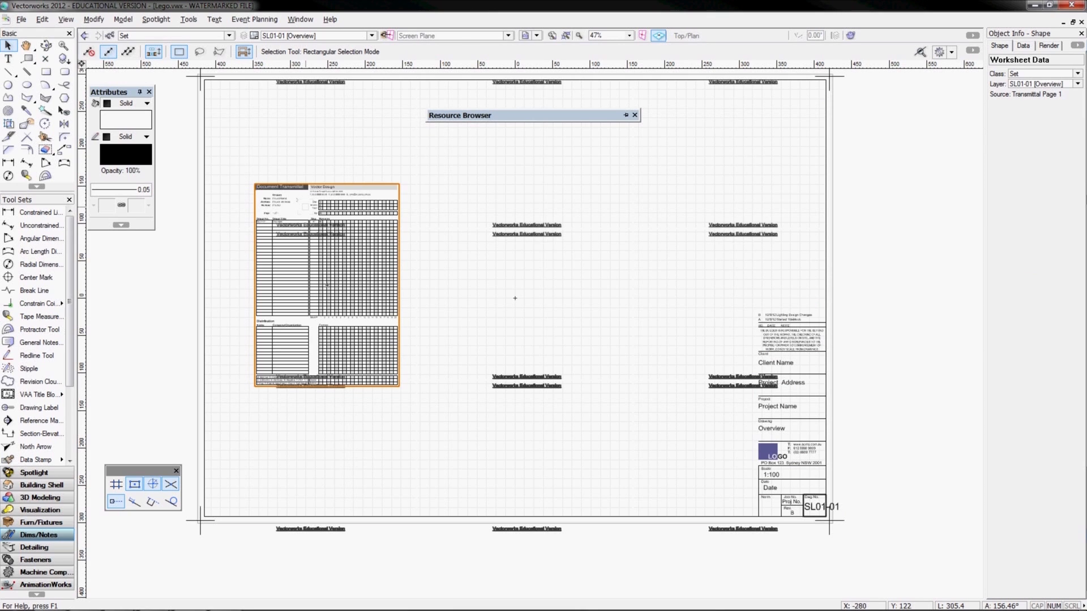
# Undo the placement of the Transmittal Page 1 worksheet and inspect the Sheet Border Components symbol folder
pyautogui.hotkey('ctrl', 'z')
pyautogui.moveTo(454, 124)
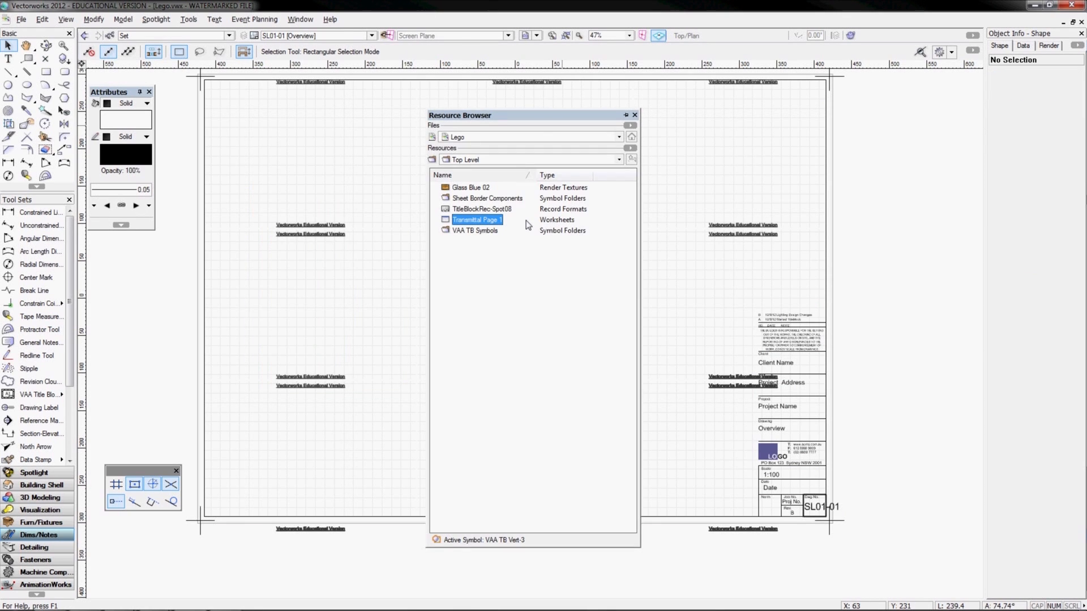
pyautogui.doubleClick(475, 200)
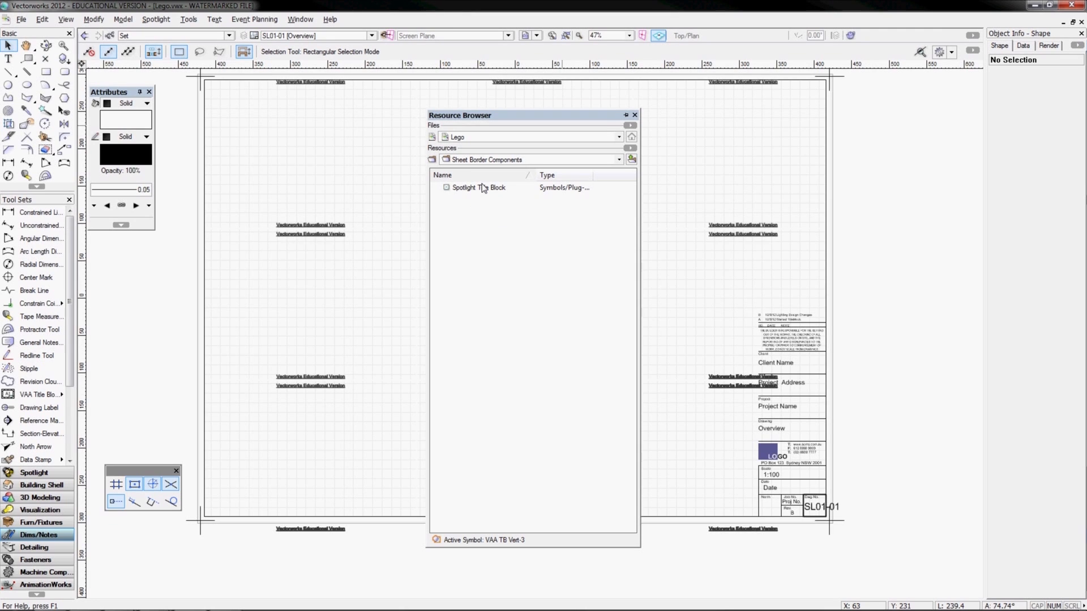
pyautogui.click(483, 188)
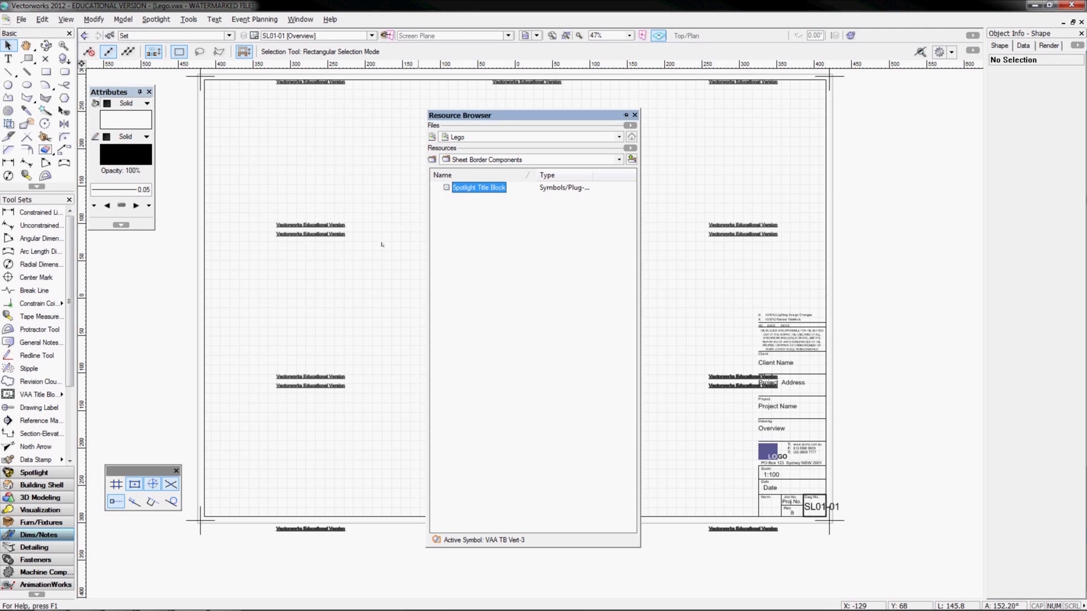
# Return to the Lego file's top-level resources and open the VAA TB Symbols folder
pyautogui.click(32, 396)
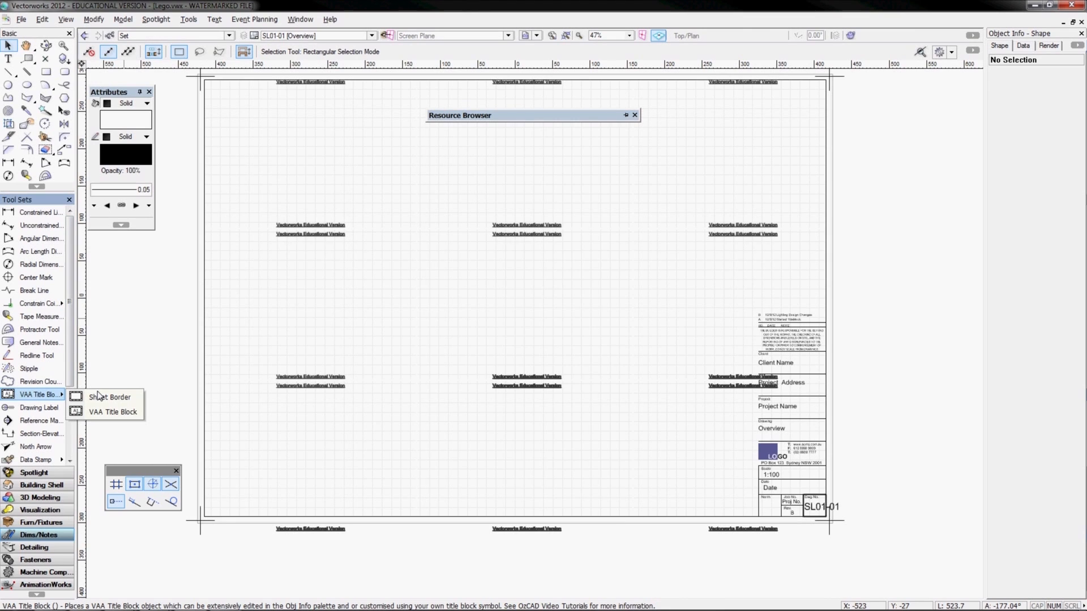
pyautogui.moveTo(516, 125)
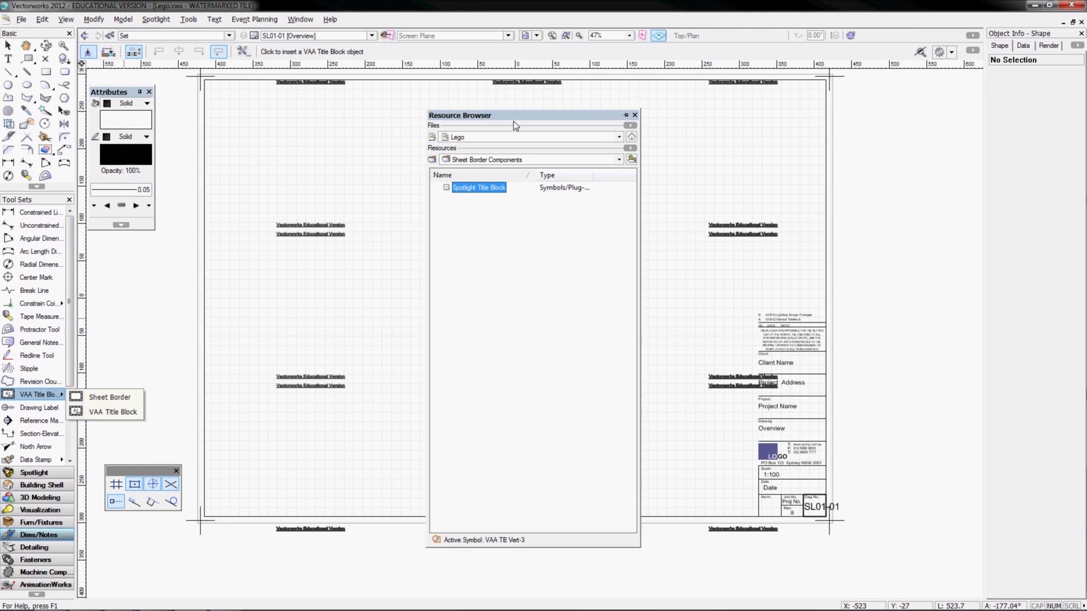
pyautogui.click(464, 161)
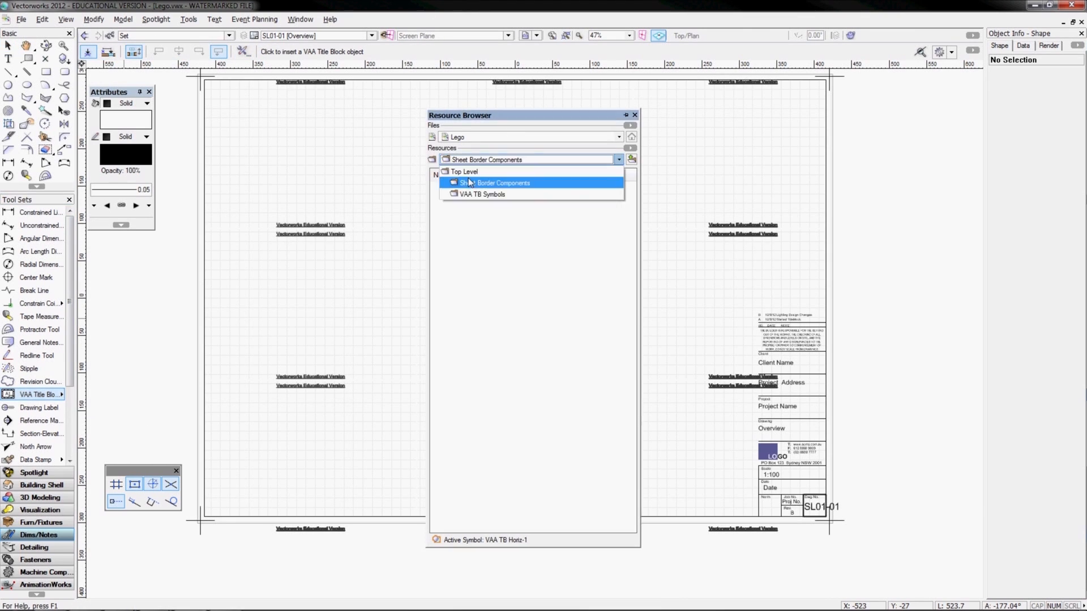
pyautogui.click(465, 172)
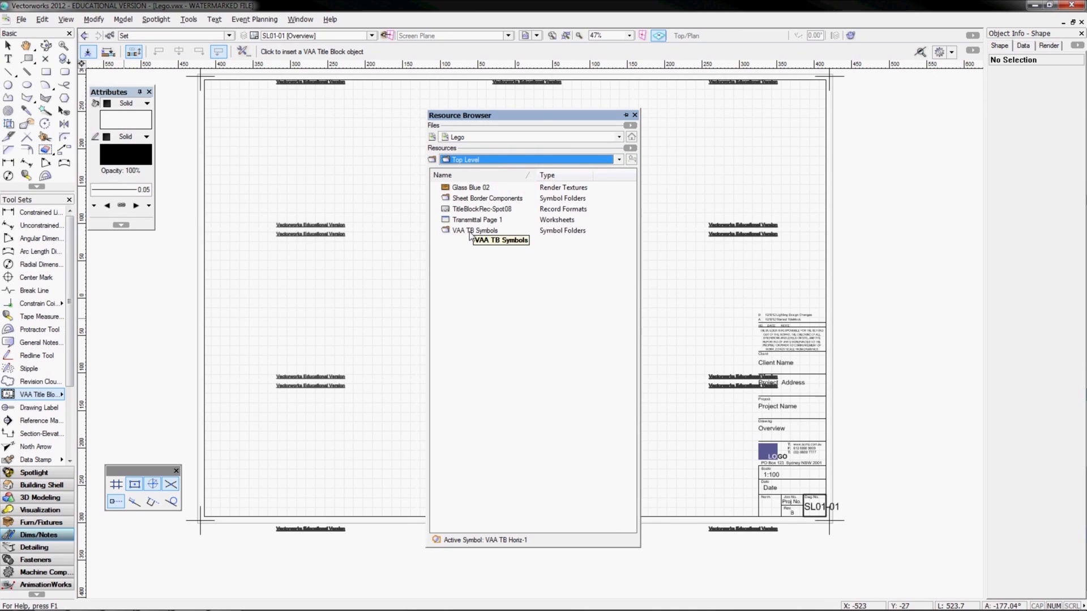
pyautogui.doubleClick(470, 232)
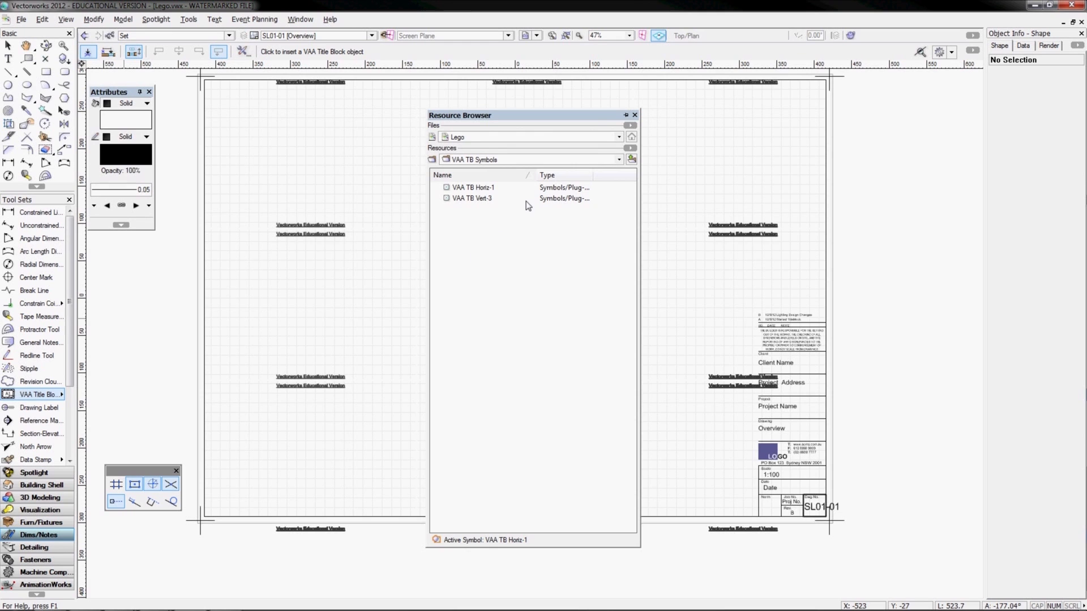
pyautogui.press('x')
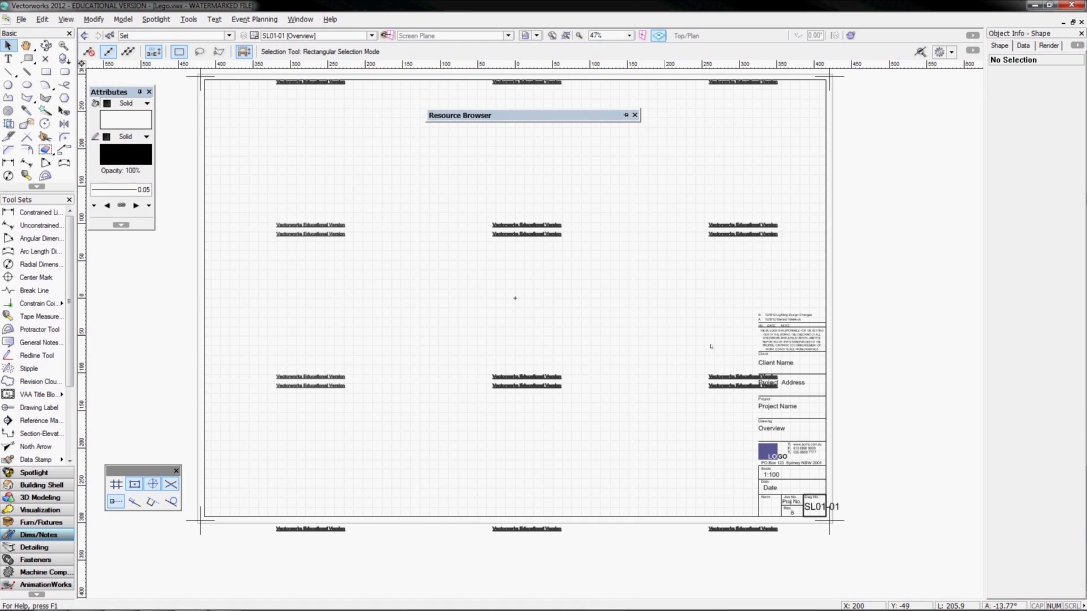
# Check the sheet title block's active symbol and duplicate VAA TB Vert-3 under the name VAA TB JR
pyautogui.click(792, 339)
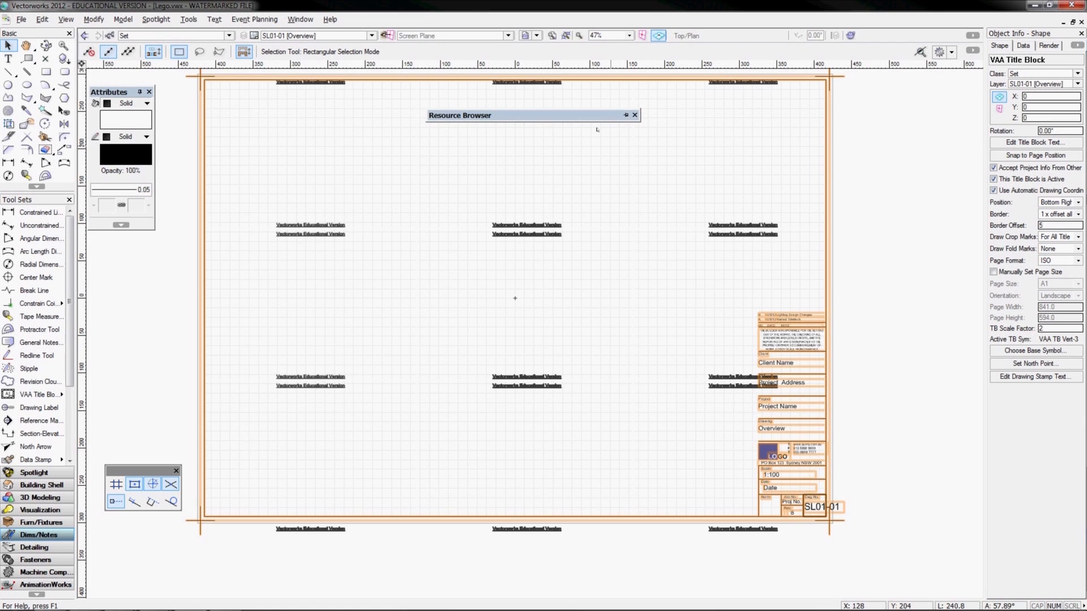
pyautogui.moveTo(589, 117)
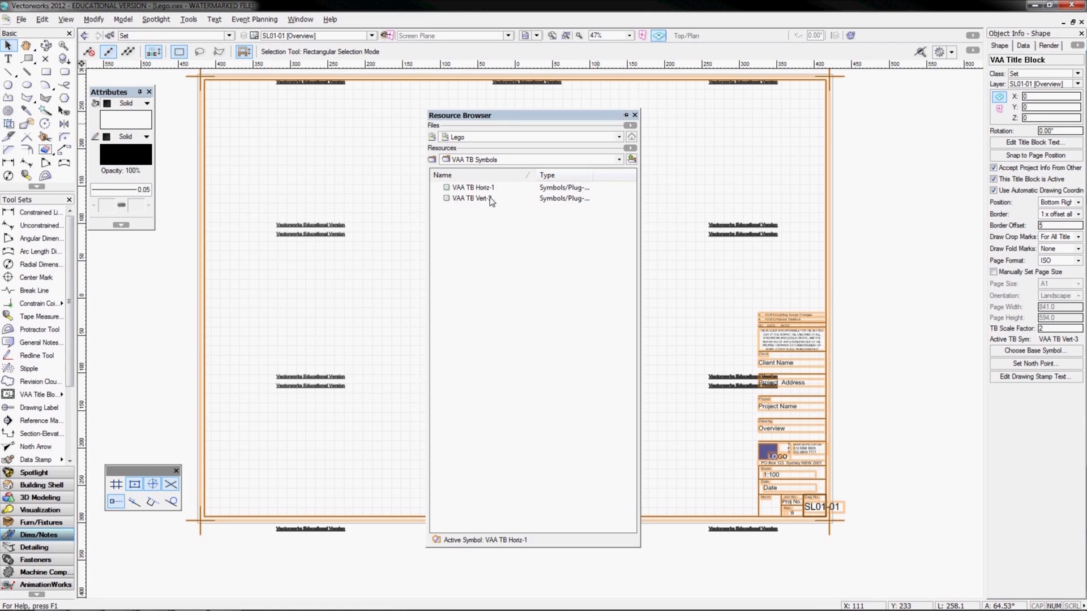
pyautogui.click(476, 198)
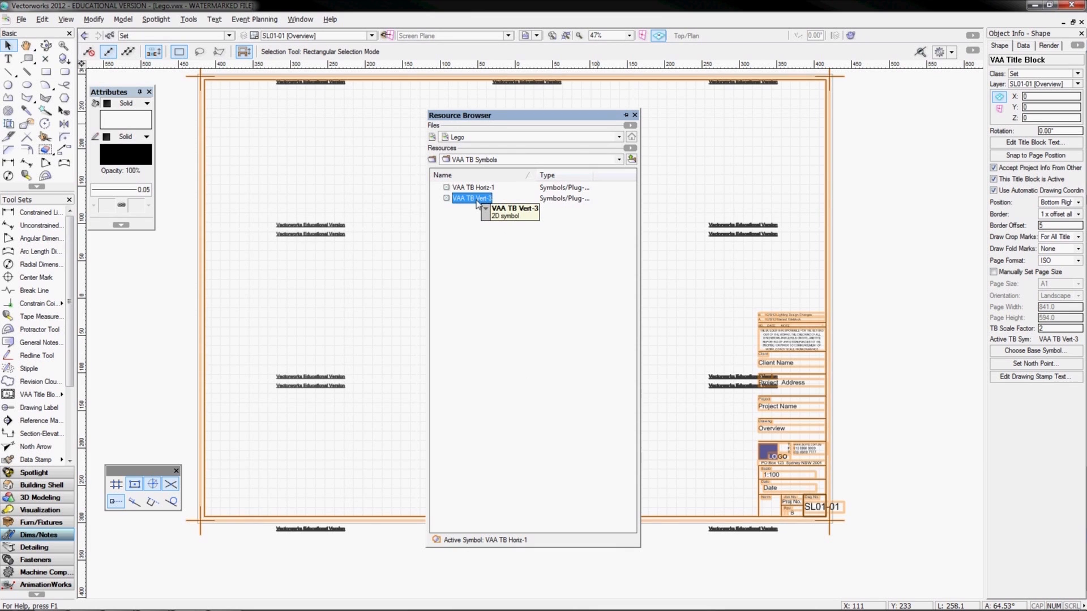
pyautogui.rightClick(477, 204)
pyautogui.click(517, 335)
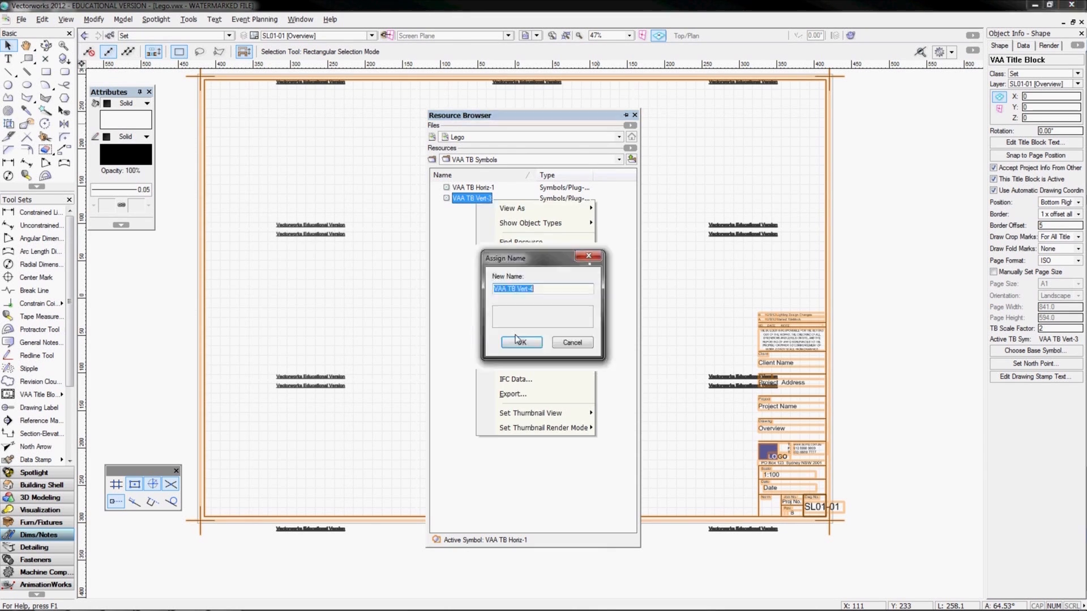
pyautogui.press('Right')
pyautogui.press('BackSpace')
pyautogui.press('BackSpace')
pyautogui.press('BackSpace')
pyautogui.press('BackSpace')
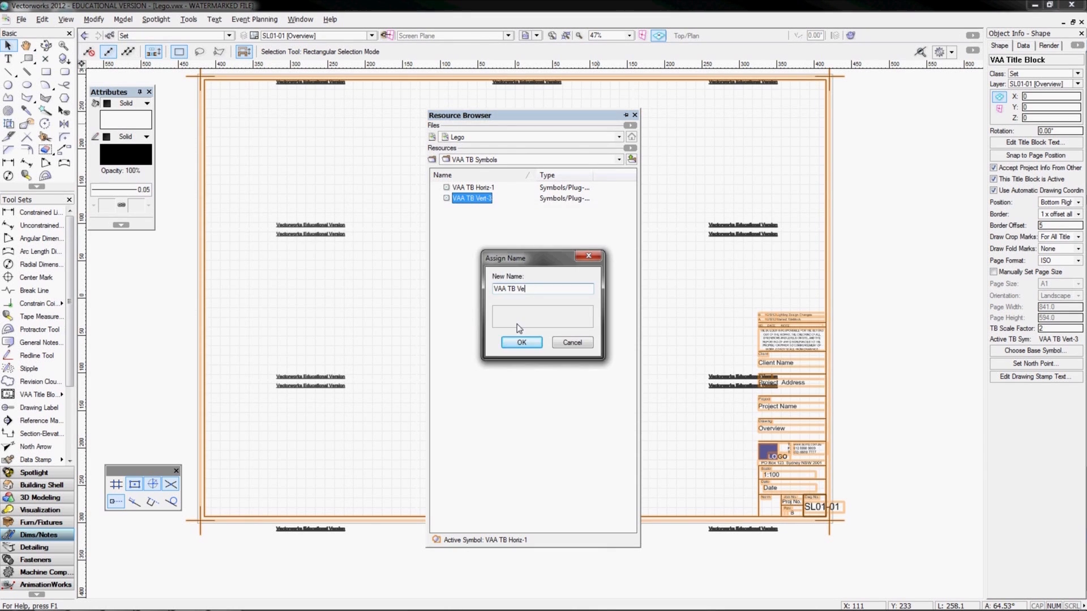
pyautogui.press('BackSpace')
pyautogui.press('BackSpace')
pyautogui.write('JR')
pyautogui.click(522, 342)
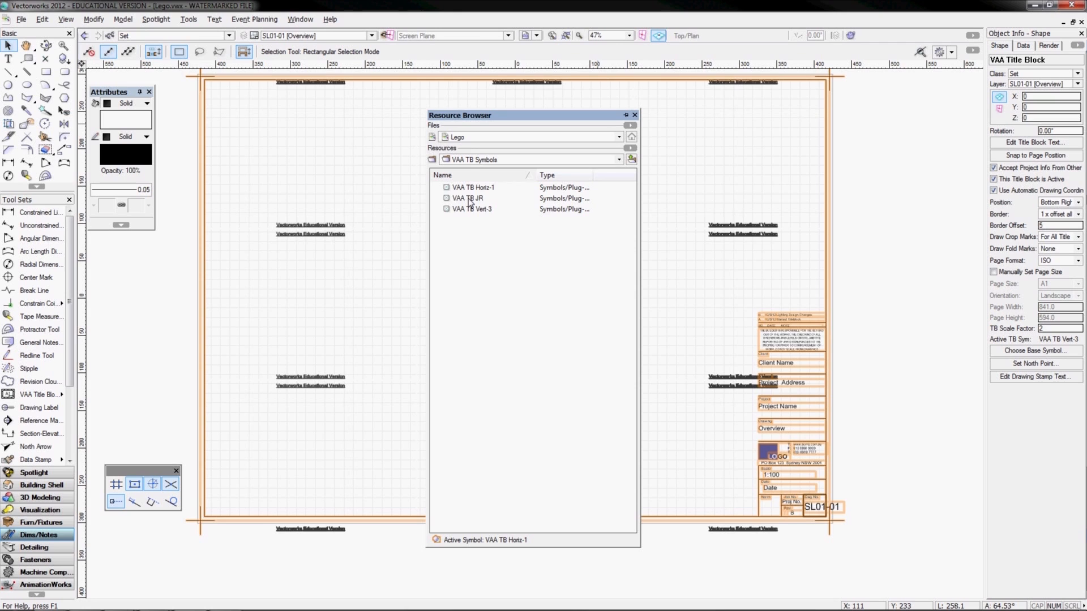
# Open the 2D component of the VAA TB JR symbol for editing
pyautogui.rightClick(467, 198)
pyautogui.click(511, 296)
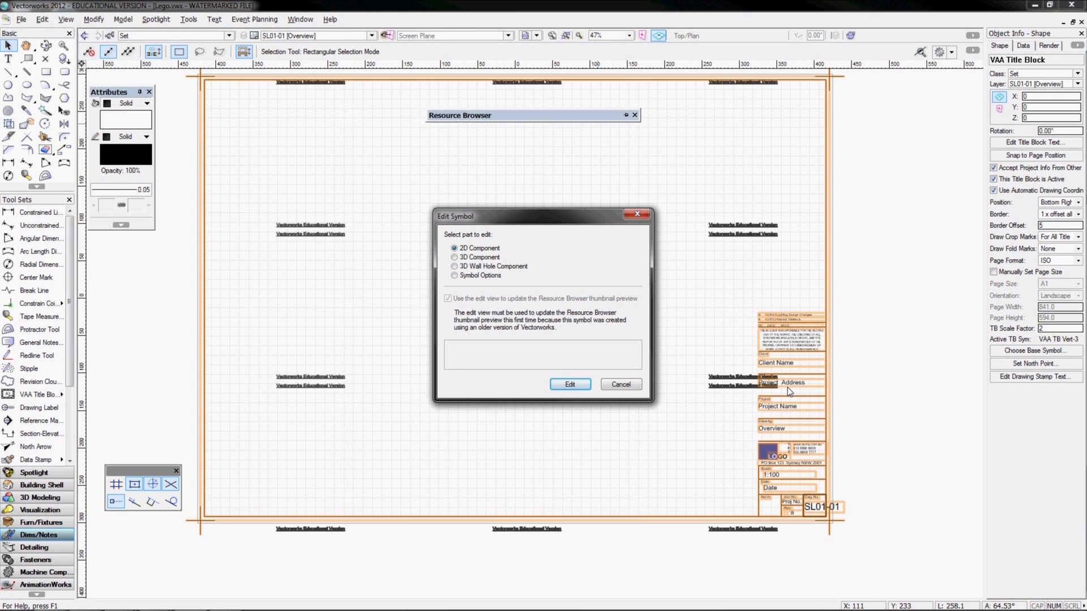
pyautogui.click(570, 385)
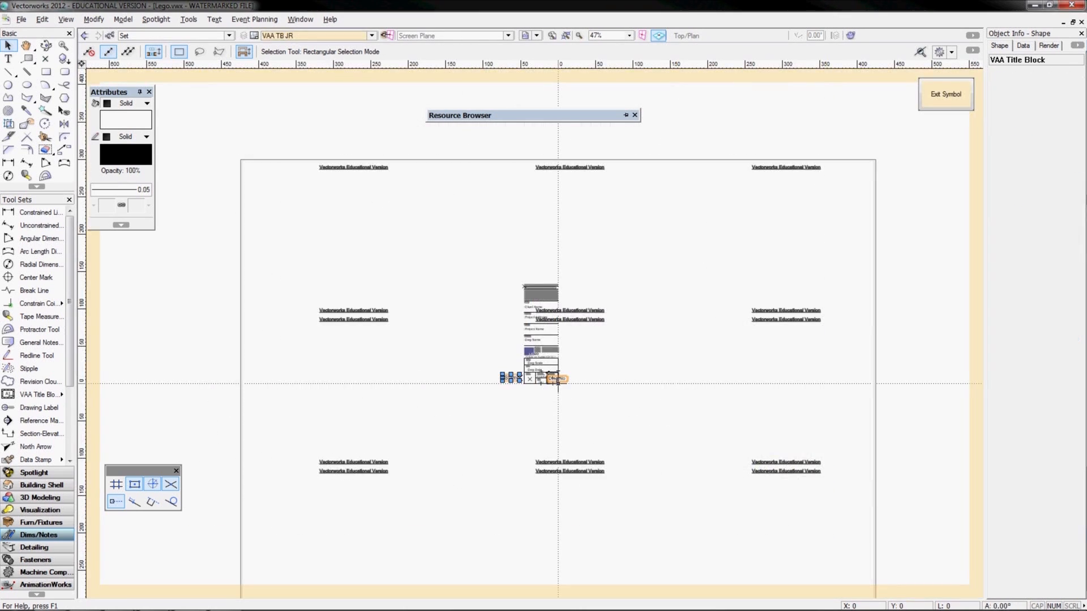
# Reduce the :Dwg No text in the title block symbol to 9 pt
pyautogui.scroll(3, 494, 319)
pyautogui.scroll(2, 495, 319)
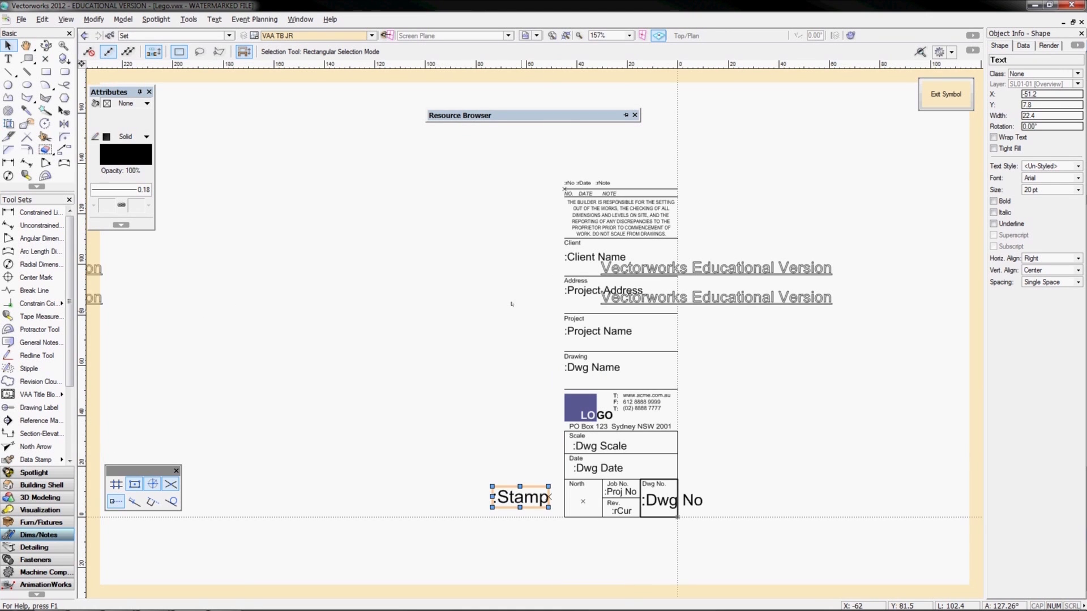
pyautogui.moveTo(512, 304); pyautogui.dragTo(457, 304, button='middle')
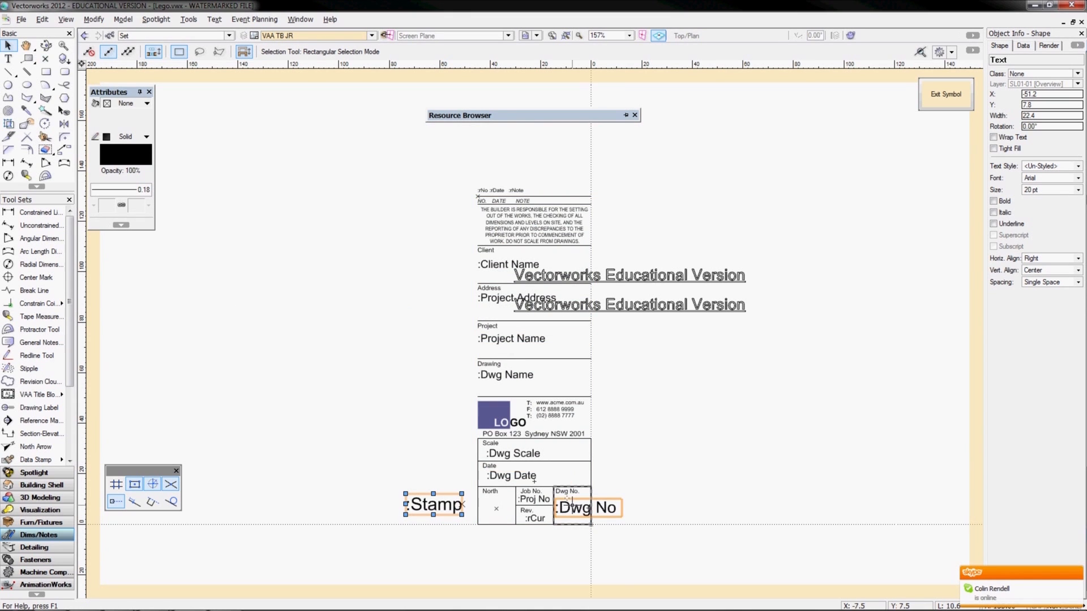
pyautogui.scroll(3, 575, 506)
pyautogui.click(614, 502)
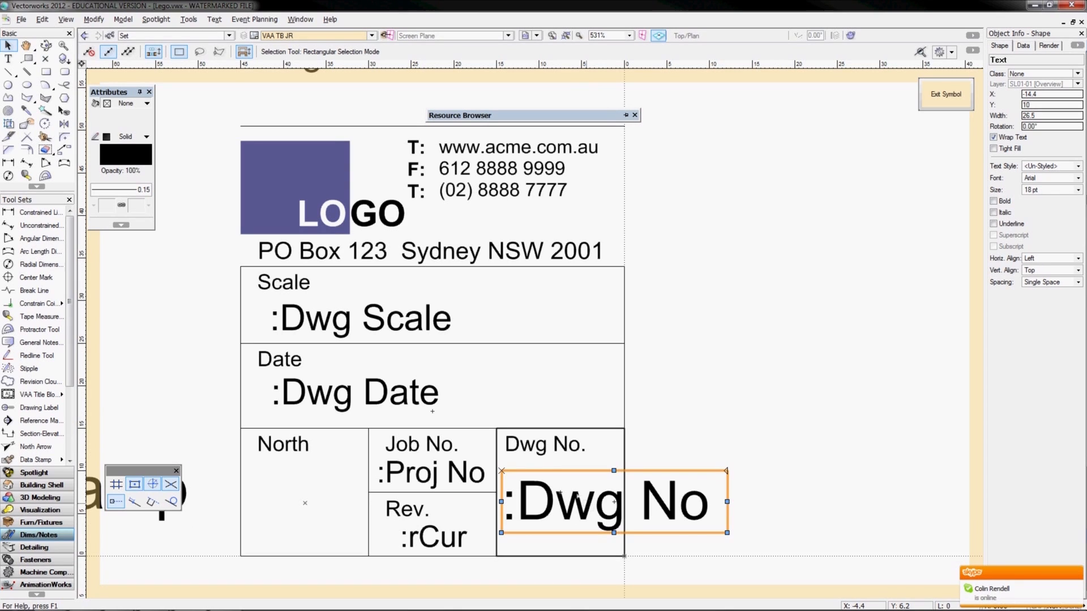
pyautogui.click(1029, 190)
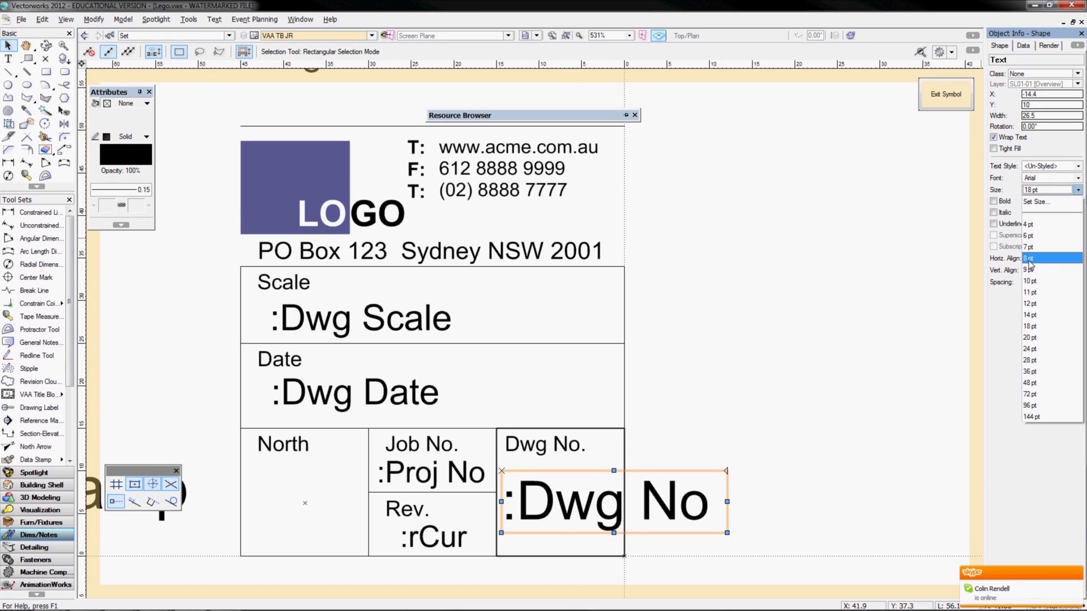
pyautogui.click(1029, 284)
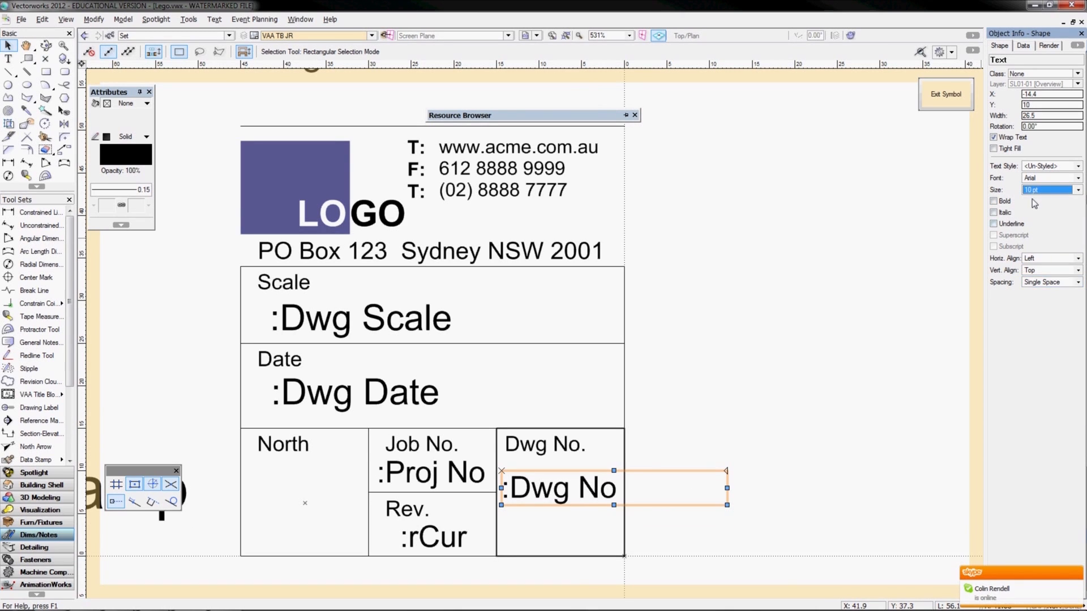
pyautogui.click(1033, 192)
pyautogui.click(1029, 270)
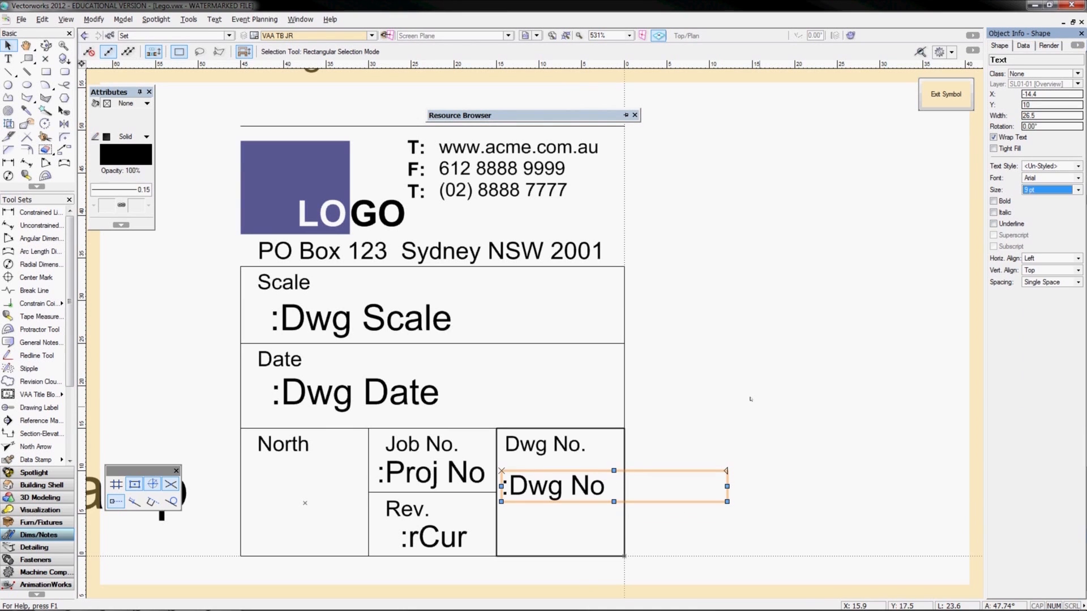
pyautogui.click(751, 400)
# Select the title block's linked text fields together to see which texts are separate from the grouped artwork, and clear the selection
pyautogui.scroll(-1, 751, 399)
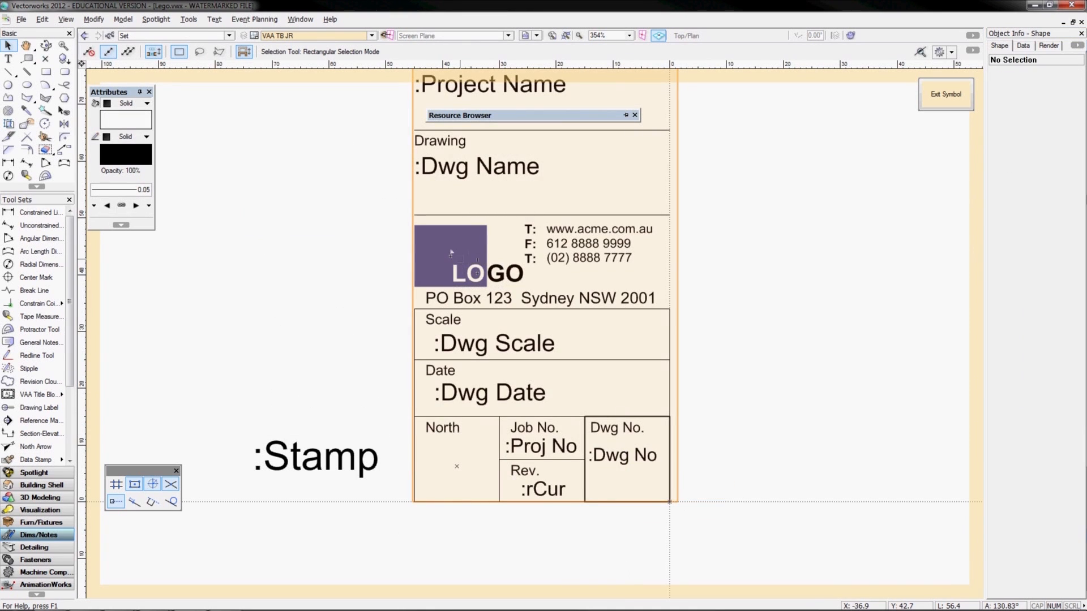
pyautogui.click(451, 252)
pyautogui.scroll(-2, 488, 230)
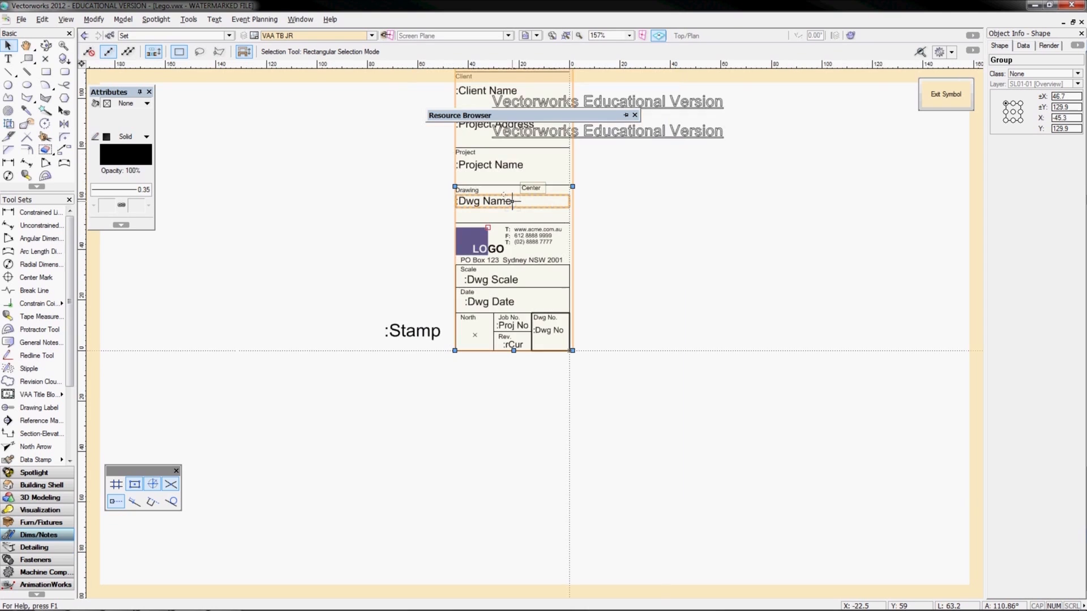
pyautogui.moveTo(512, 201); pyautogui.dragTo(516, 337, button='middle')
pyautogui.moveTo(412, 145)
pyautogui.mouseDown()
pyautogui.moveTo(457, 170)
pyautogui.moveTo(580, 182)
pyautogui.moveTo(398, 160)
pyautogui.mouseUp()
pyautogui.moveTo(418, 196); pyautogui.dragTo(650, 525)
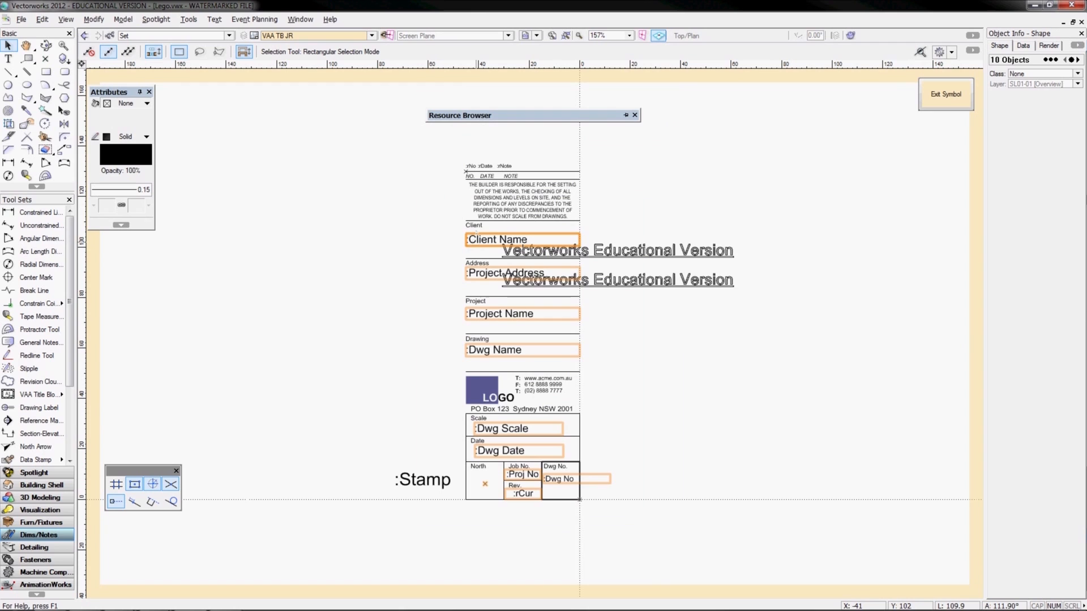
pyautogui.click(402, 191)
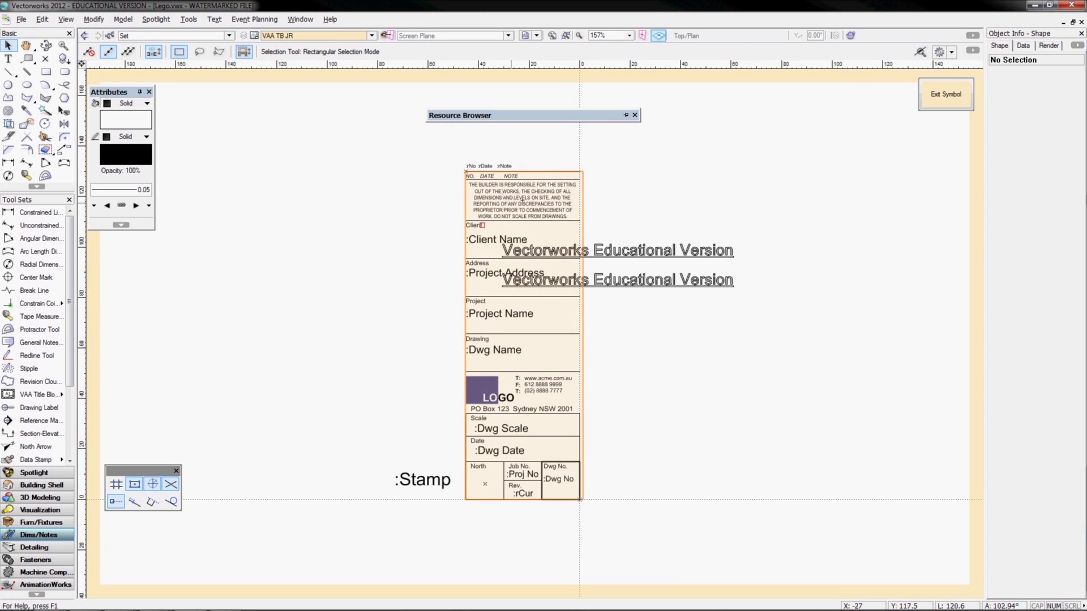
# Enter the title block's artwork group and delete the logo
pyautogui.doubleClick(522, 199)
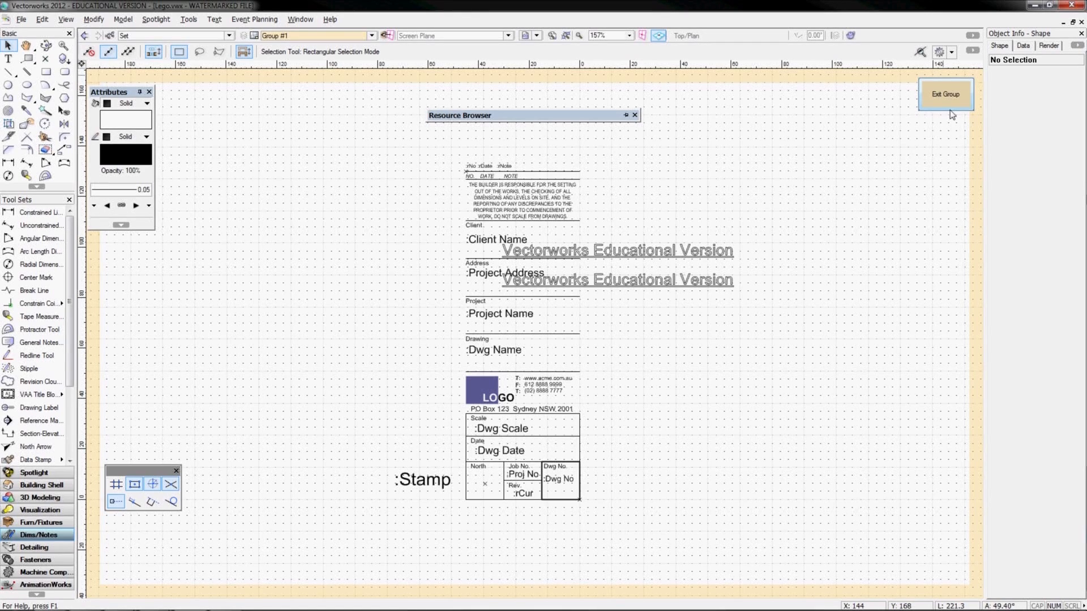
pyautogui.scroll(4, 507, 382)
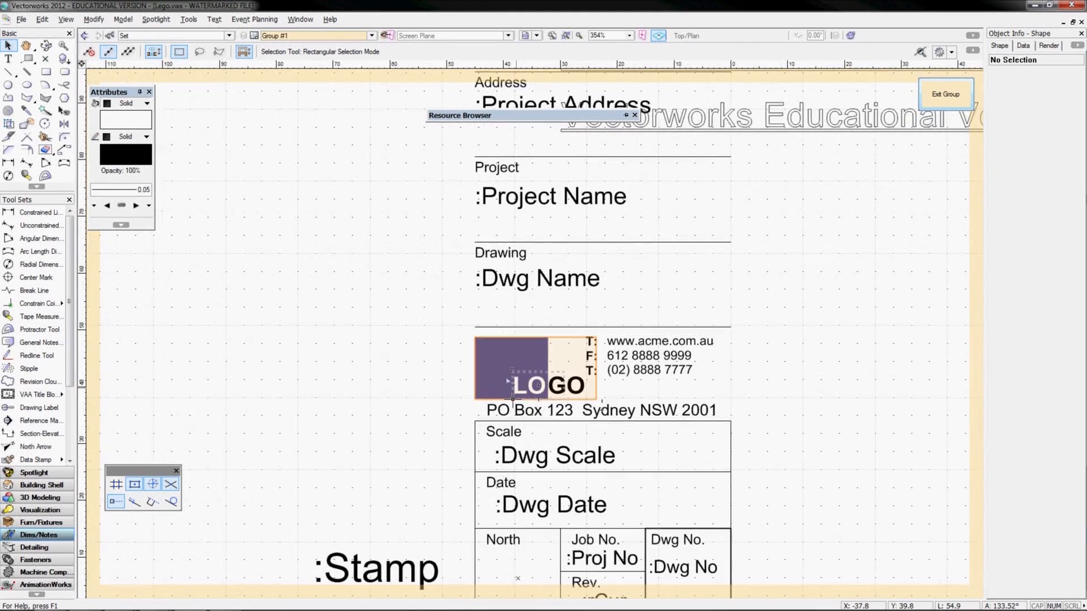
pyautogui.click(512, 371)
pyautogui.press('Delete')
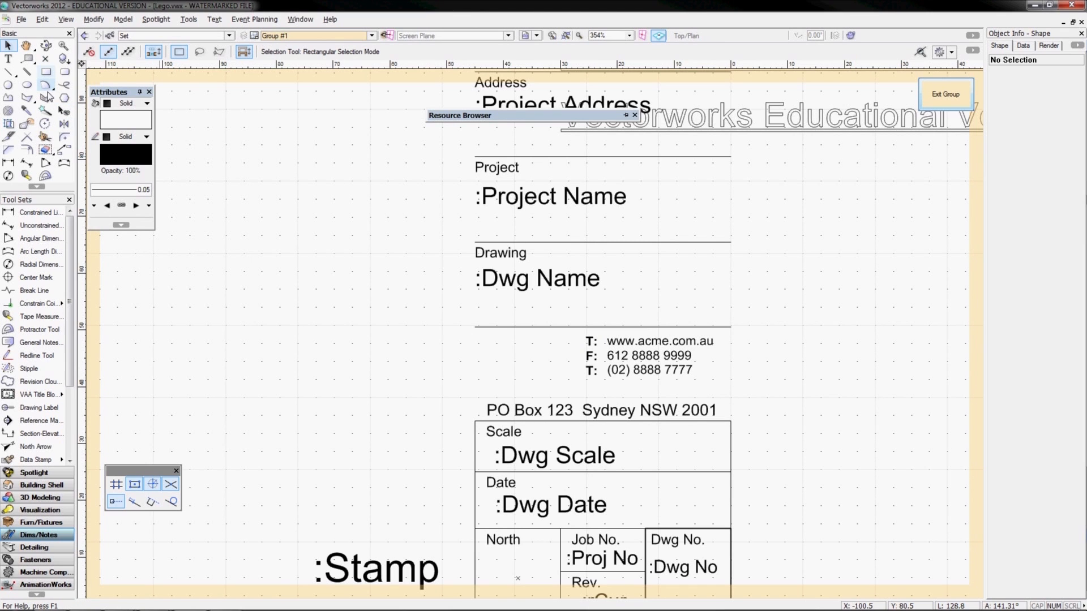
# Draw a six-sided regular polygon about 10 mm wide and 11.6 mm high in the empty logo space
pyautogui.click(64, 97)
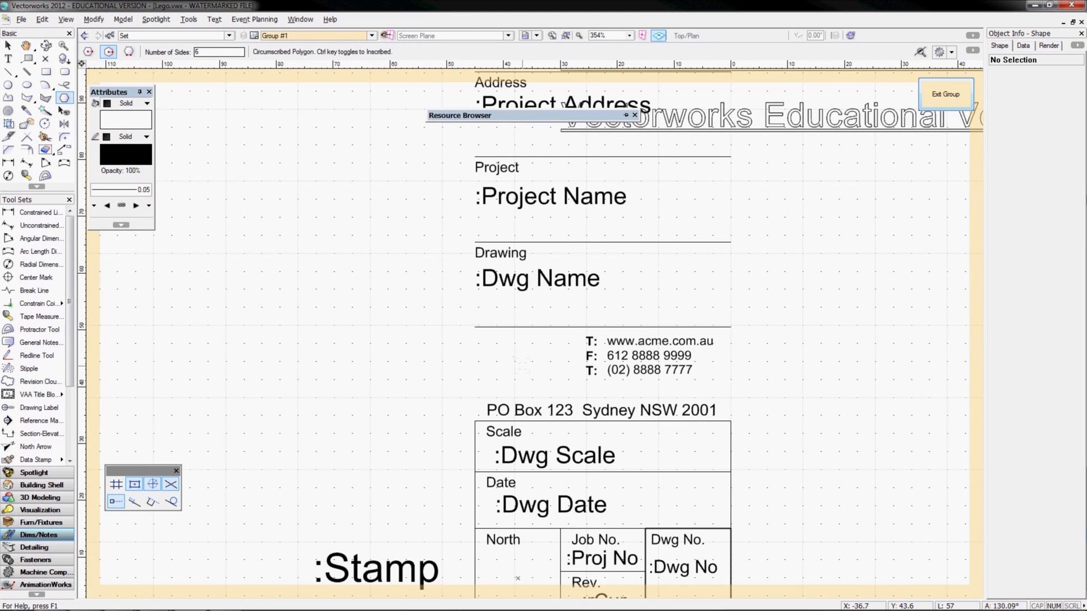
pyautogui.click(524, 367)
pyautogui.click(555, 366)
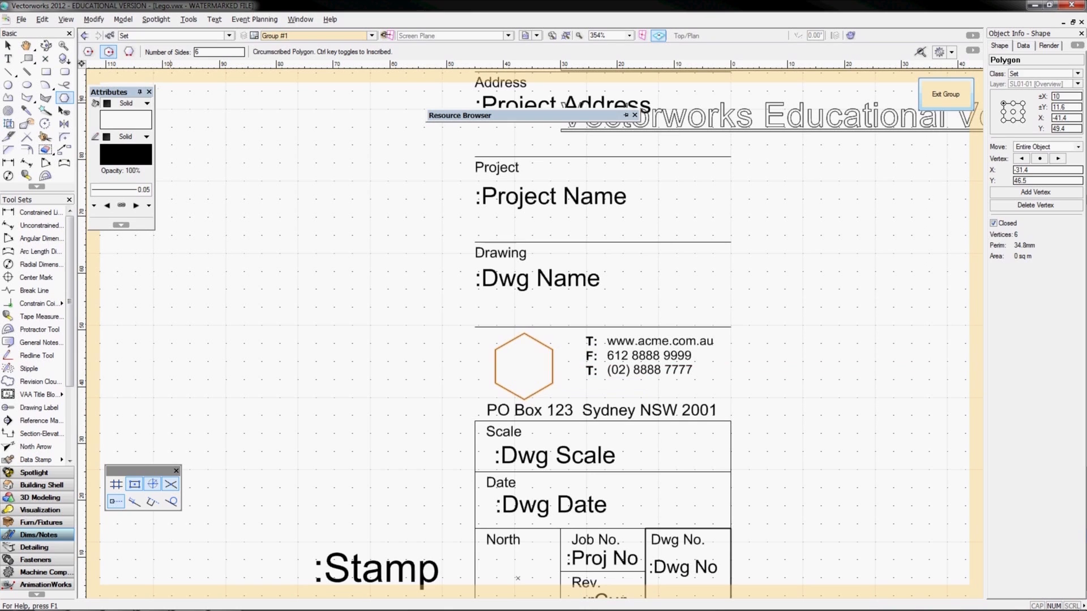
pyautogui.click(8, 45)
# Delete the title block's web and phone details and the postal address line, declining the backup copy
pyautogui.click(657, 357)
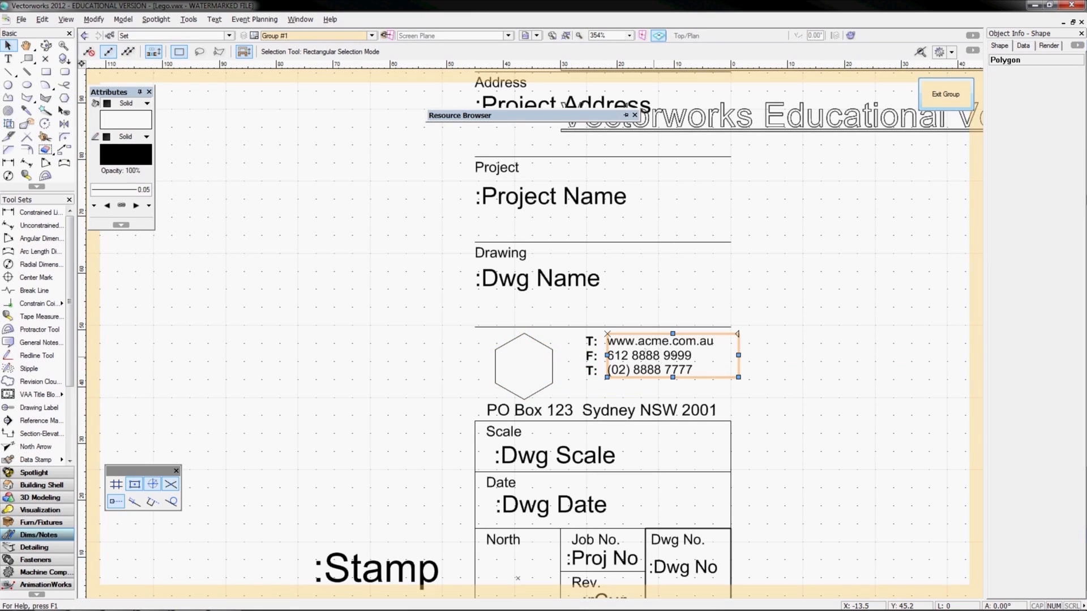
pyautogui.press('Delete')
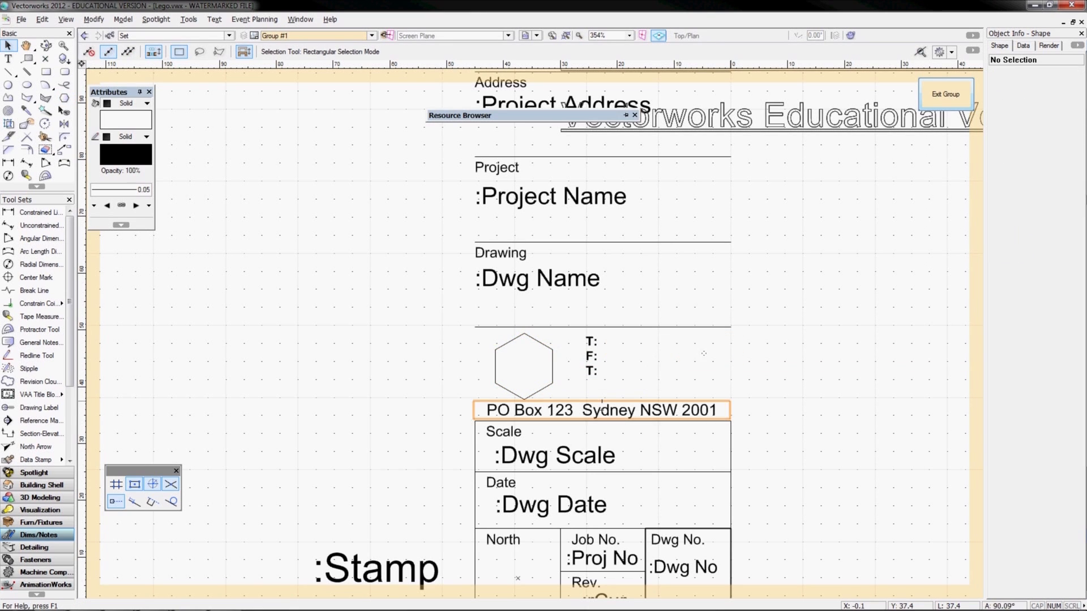
pyautogui.click(603, 411)
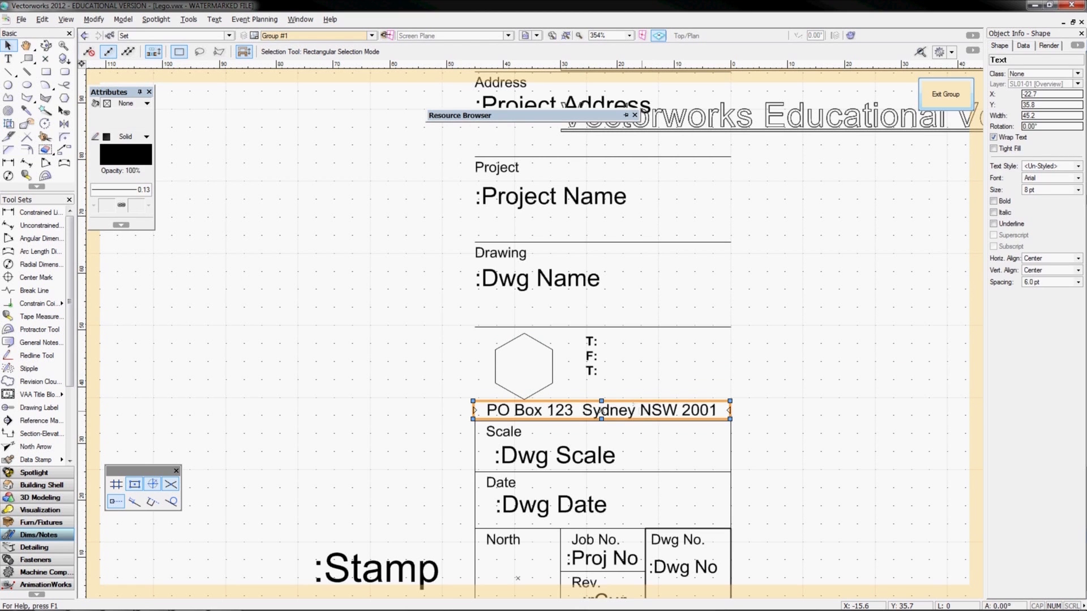
pyautogui.press('Delete')
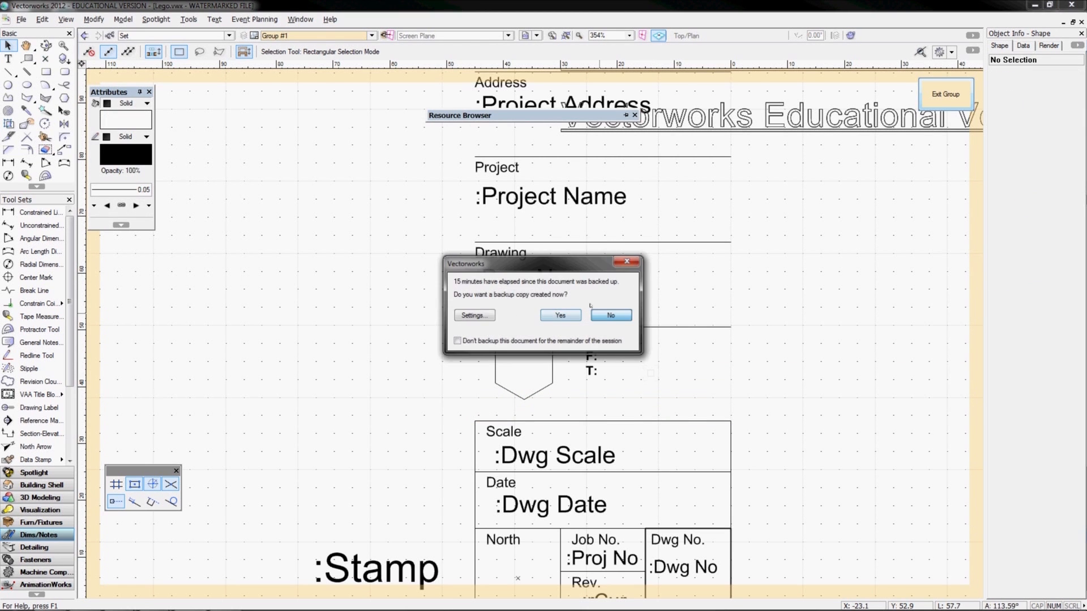
pyautogui.click(598, 315)
# Leave the artwork group and the VAA TB JR symbol to return to the SL01-01 sheet
pyautogui.scroll(-3, 657, 364)
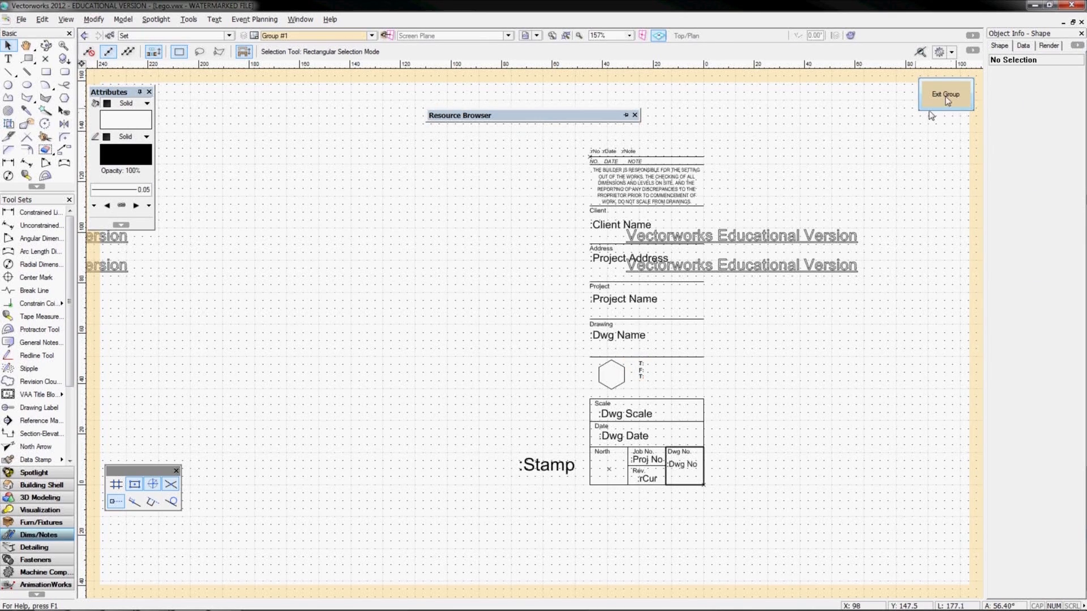
pyautogui.click(968, 83)
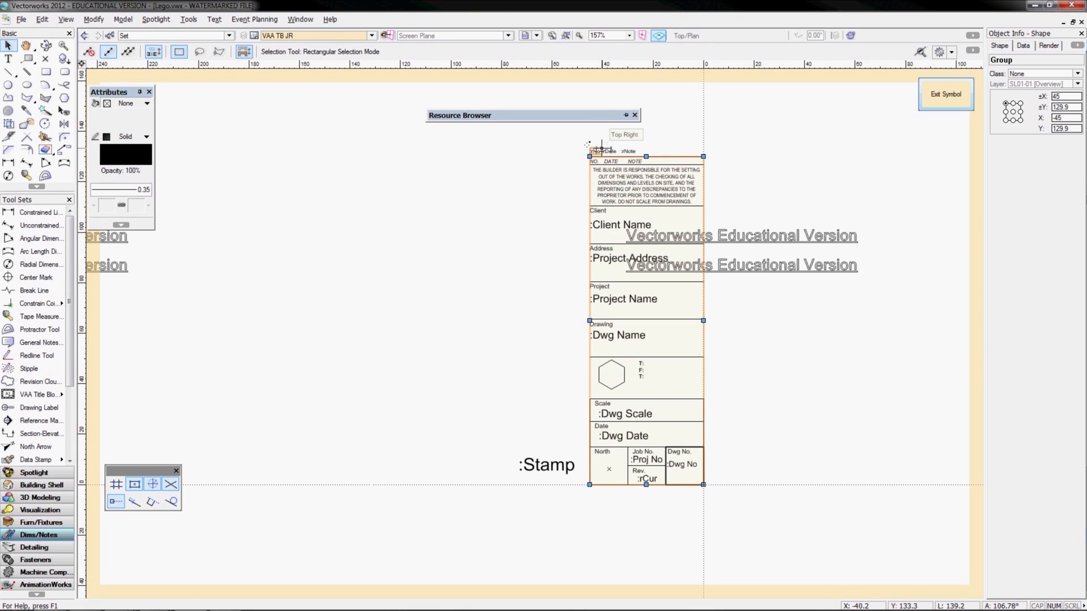
pyautogui.scroll(1, 589, 149)
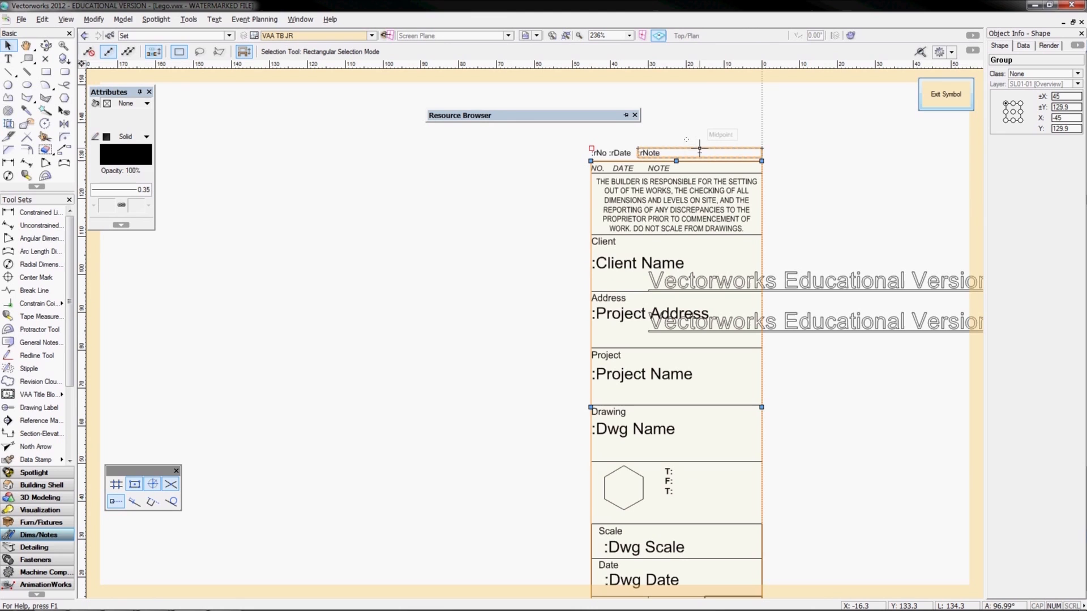
pyautogui.scroll(-1, 959, 100)
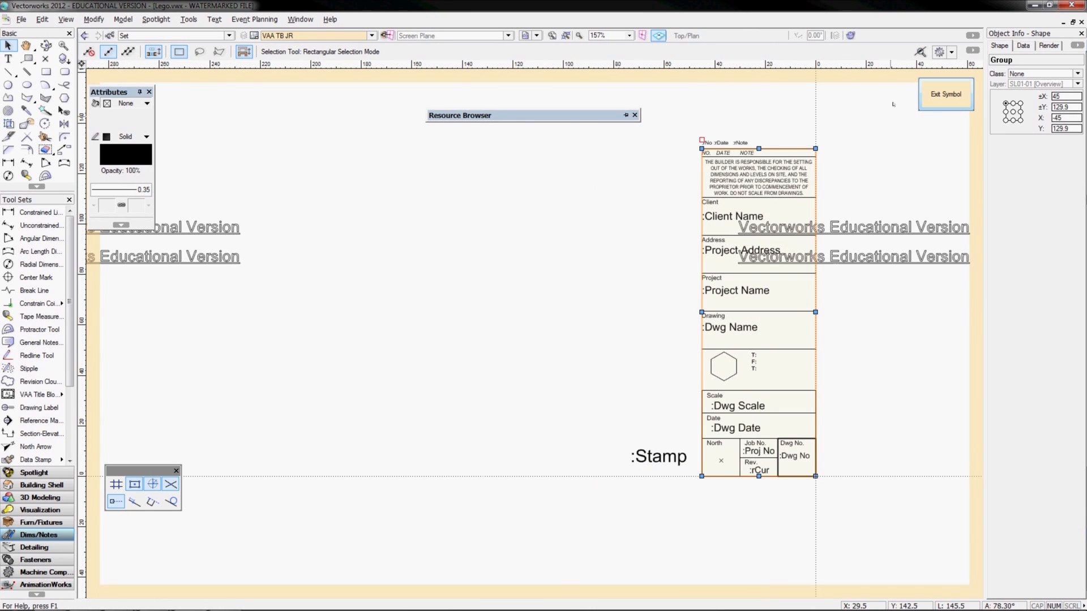
pyautogui.click(938, 99)
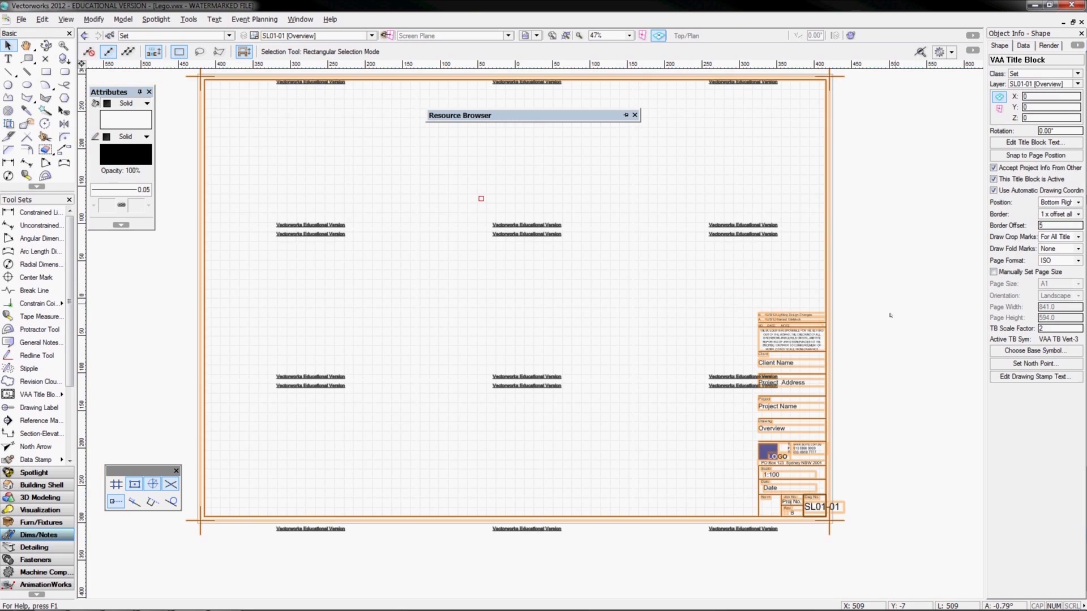
# Change the base symbol of the sheet's title block to VAA TB JR
pyautogui.click(890, 316)
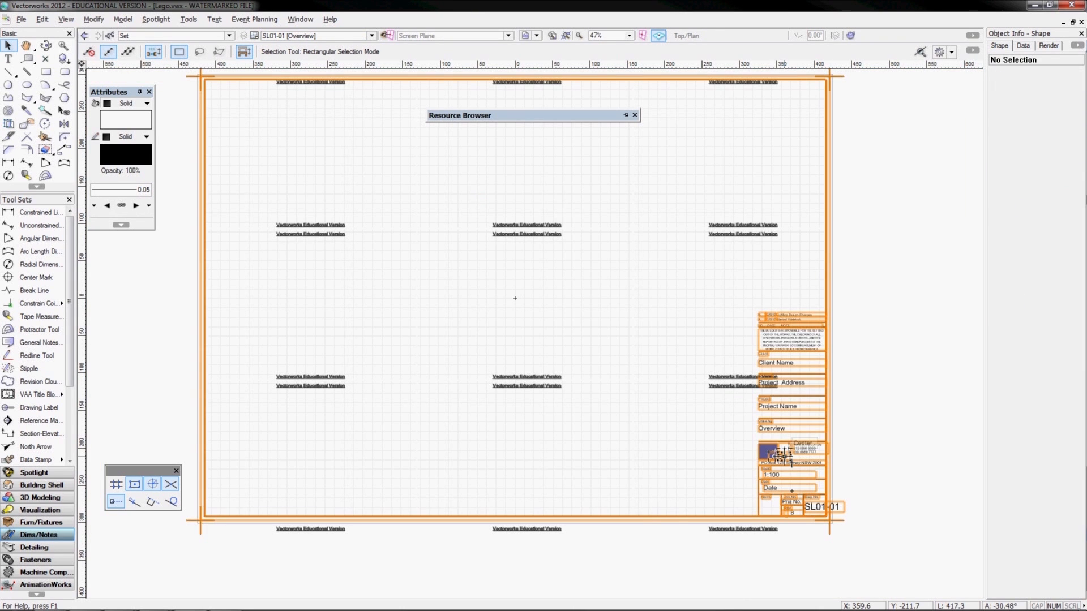
pyautogui.scroll(3, 784, 452)
pyautogui.click(679, 447)
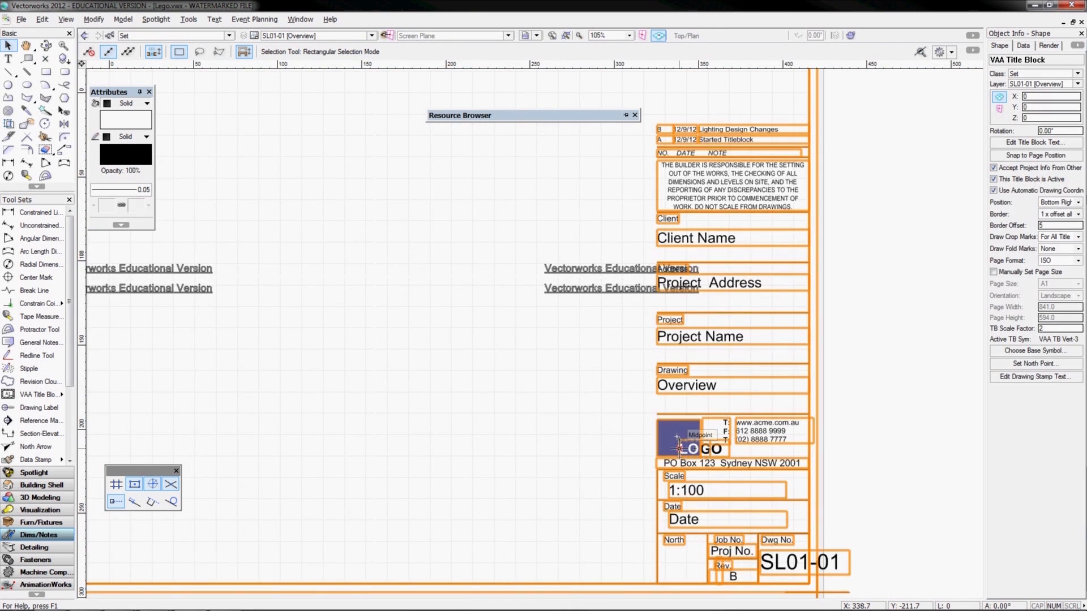
pyautogui.click(1032, 352)
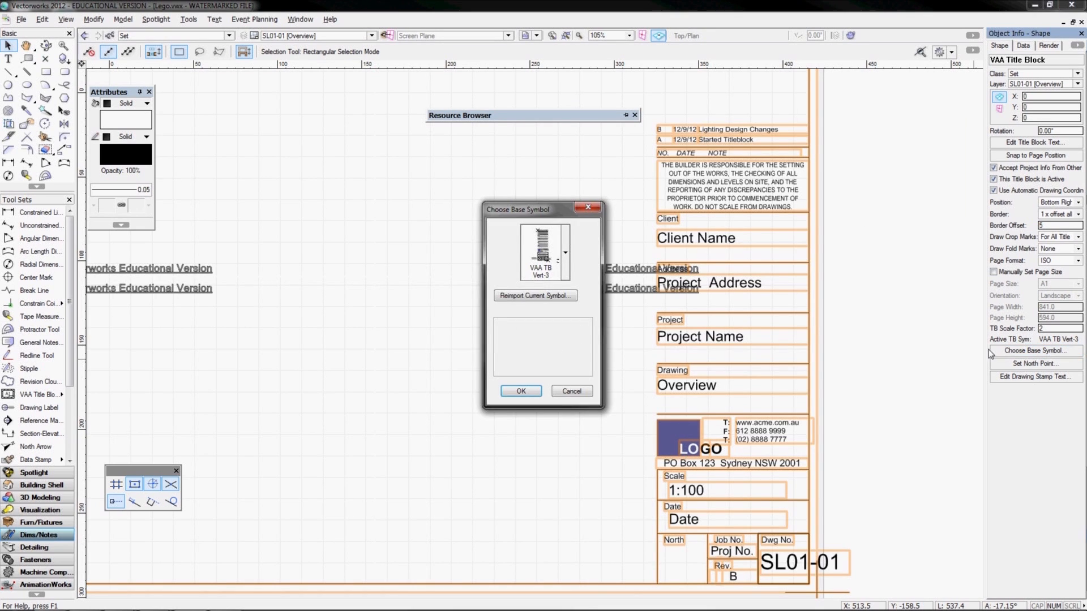
pyautogui.click(565, 252)
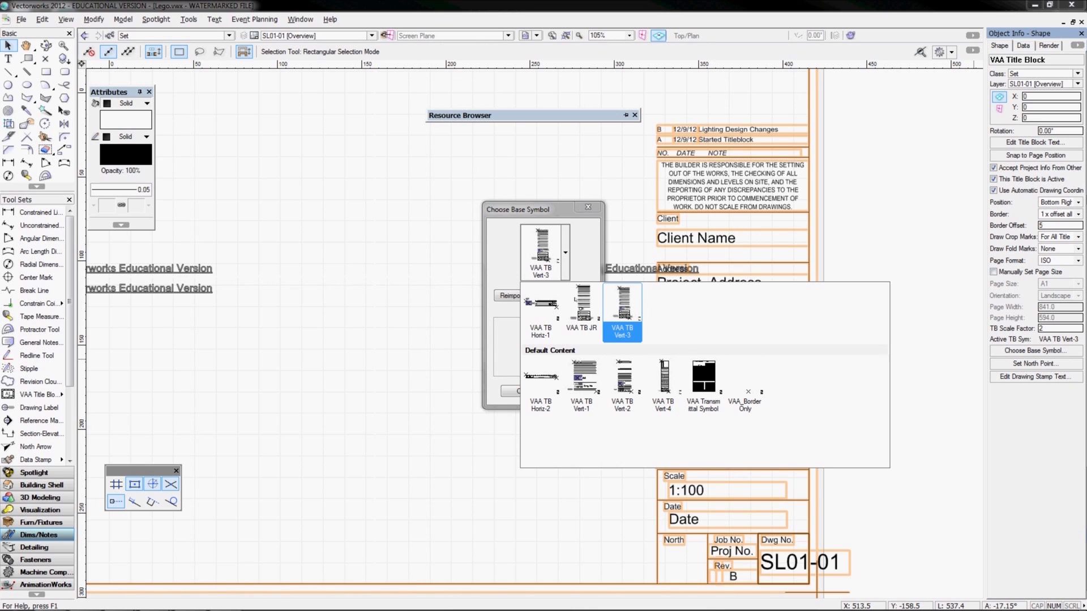
pyautogui.click(583, 309)
pyautogui.click(520, 391)
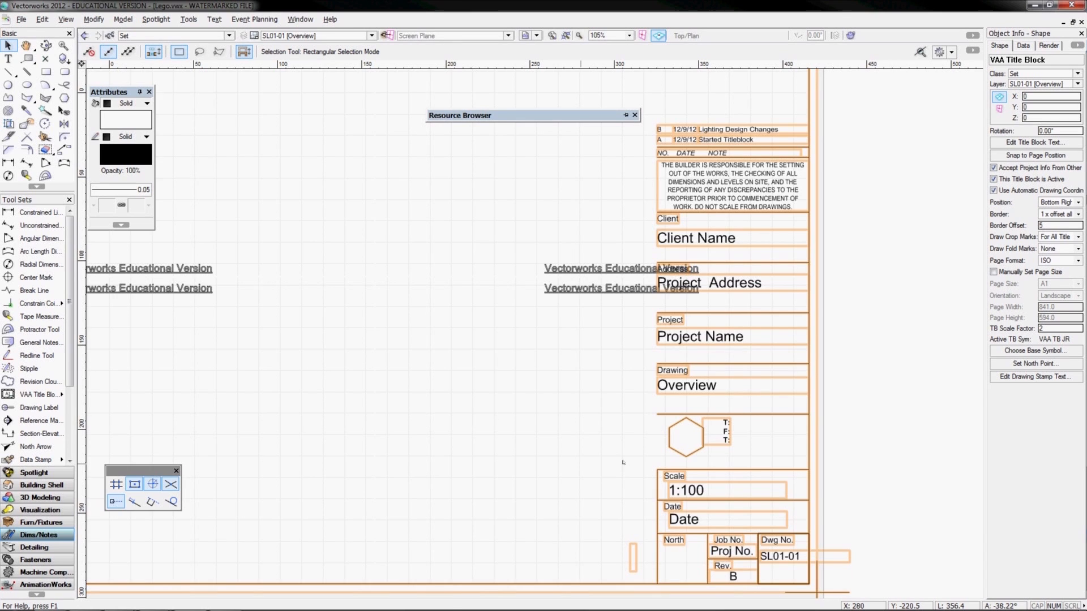
# Review the title block's drawing, project, revision and issue information, and close it without changes
pyautogui.click(785, 564)
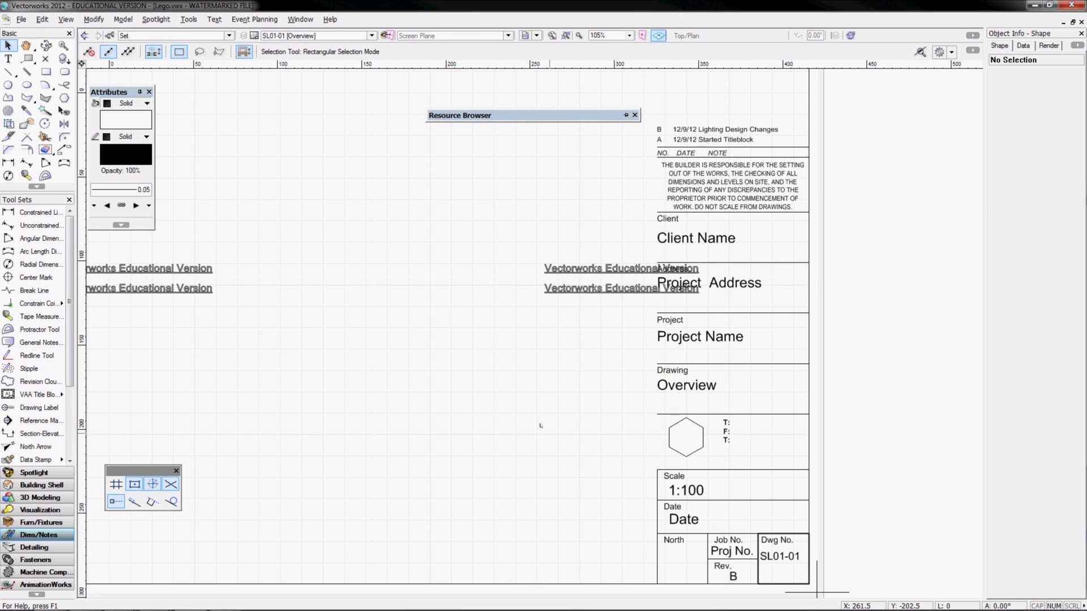
pyautogui.press('space')
pyautogui.moveTo(581, 440); pyautogui.dragTo(577, 355)
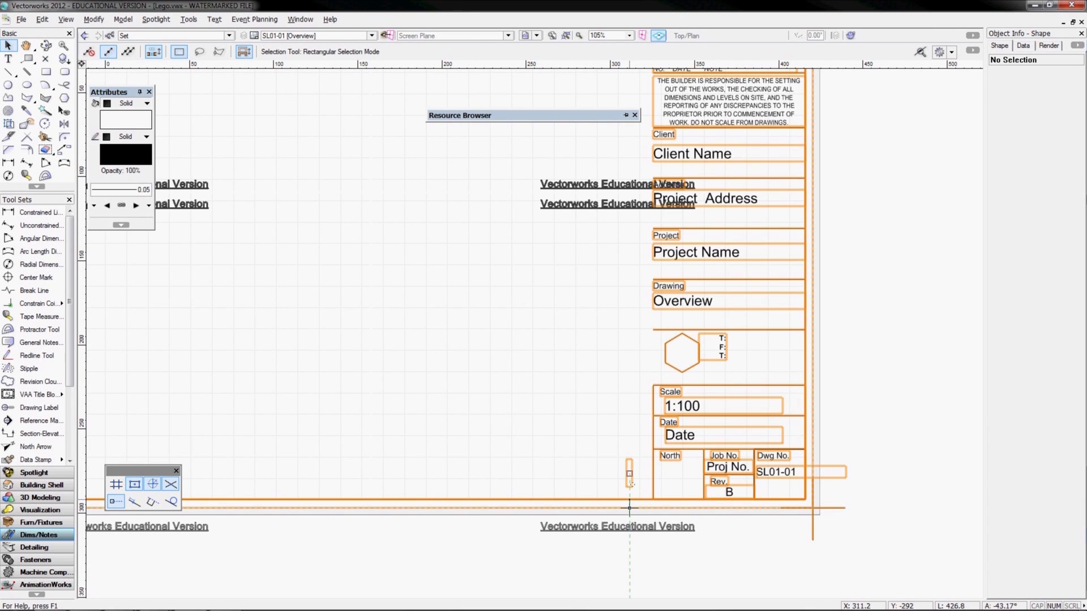
pyautogui.doubleClick(653, 448)
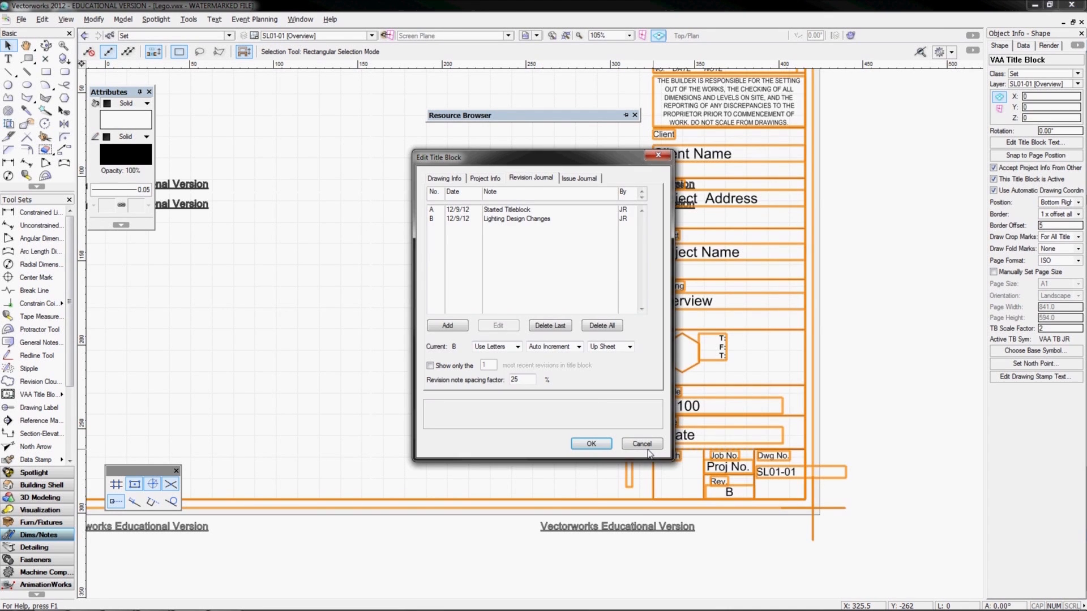
pyautogui.click(478, 179)
pyautogui.click(577, 178)
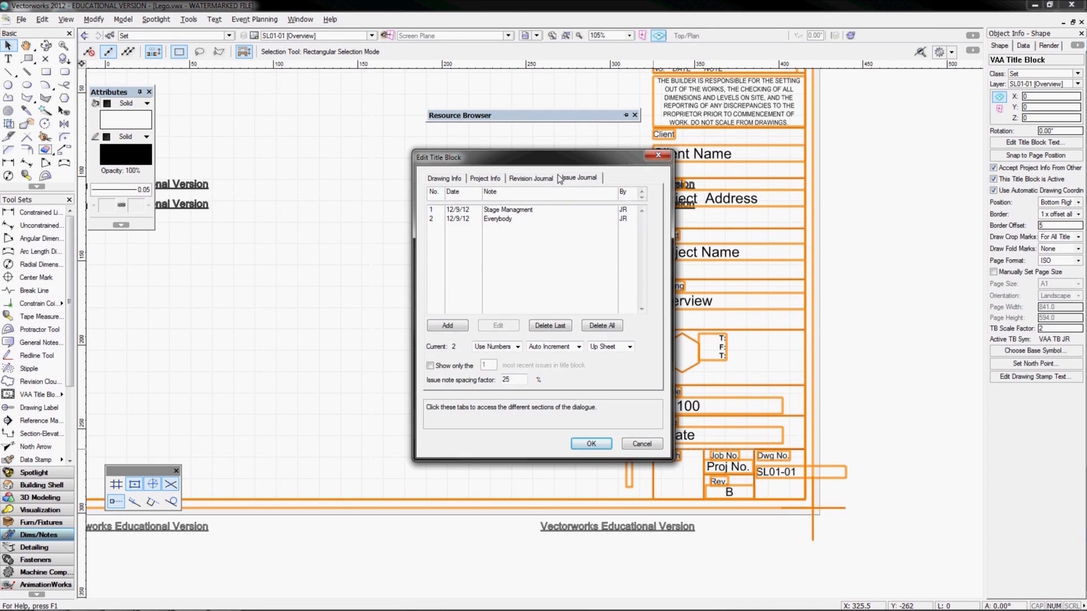
pyautogui.click(444, 179)
pyautogui.click(658, 156)
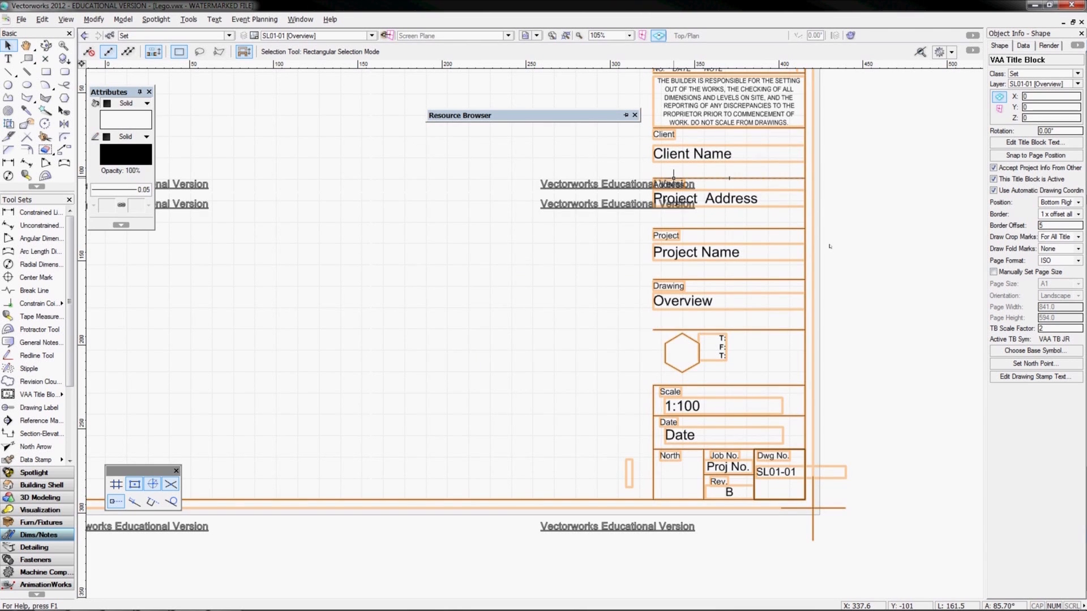
# Add a red, upper-case Draft stamp to the title block and move it to about the middle of the sheet
pyautogui.click(1036, 377)
pyautogui.click(617, 256)
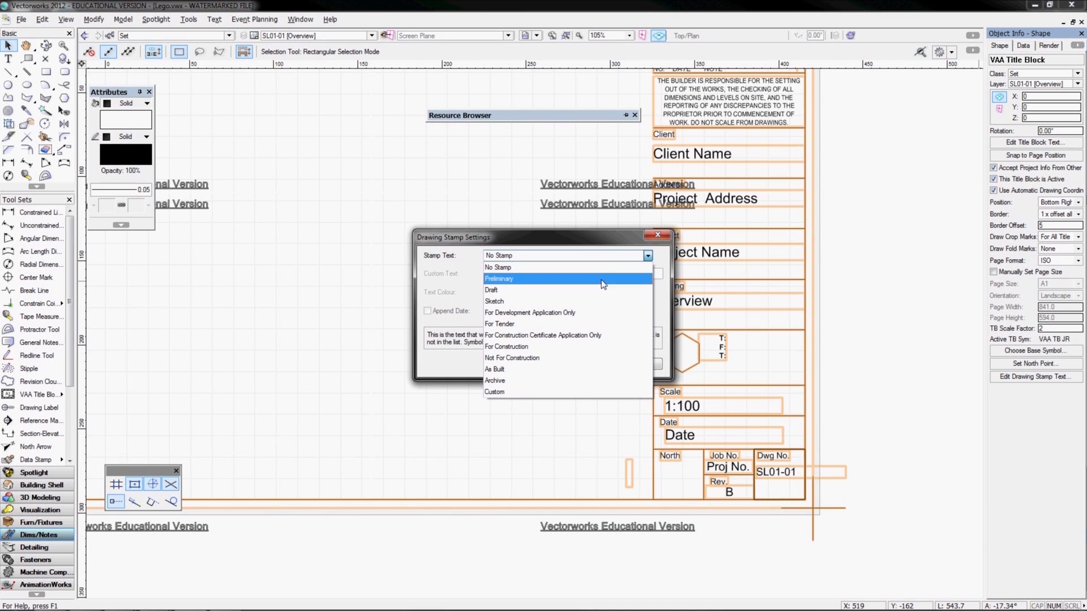
pyautogui.click(541, 291)
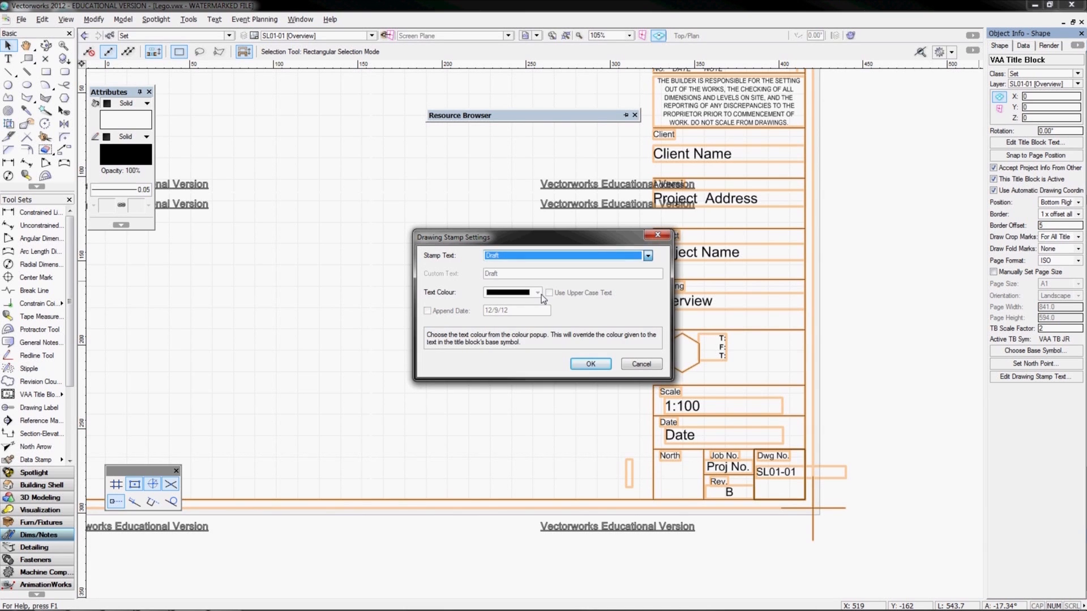
pyautogui.click(538, 293)
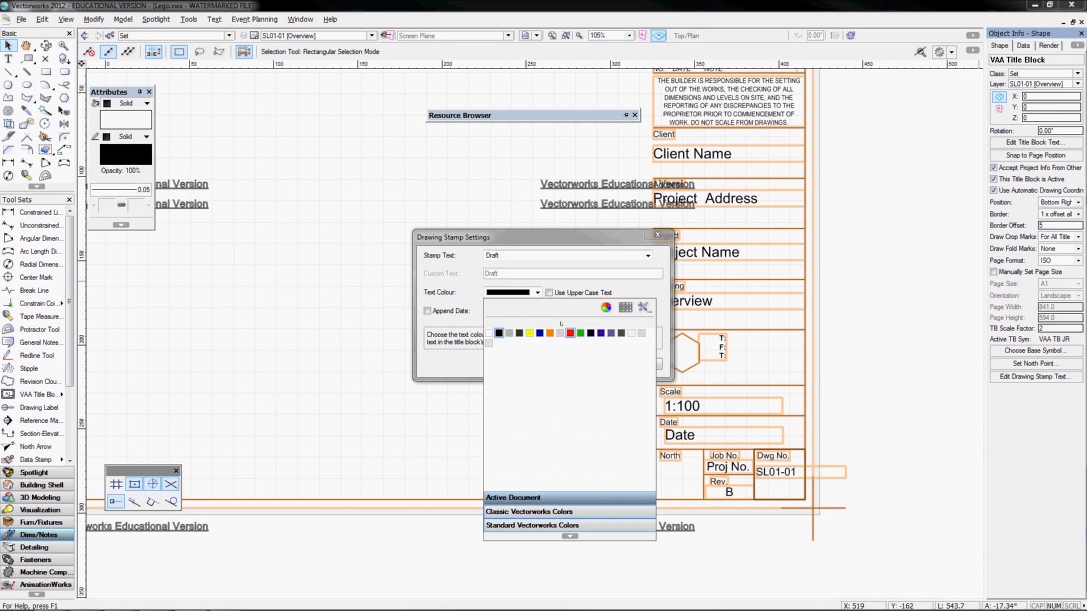
pyautogui.click(570, 333)
pyautogui.click(549, 293)
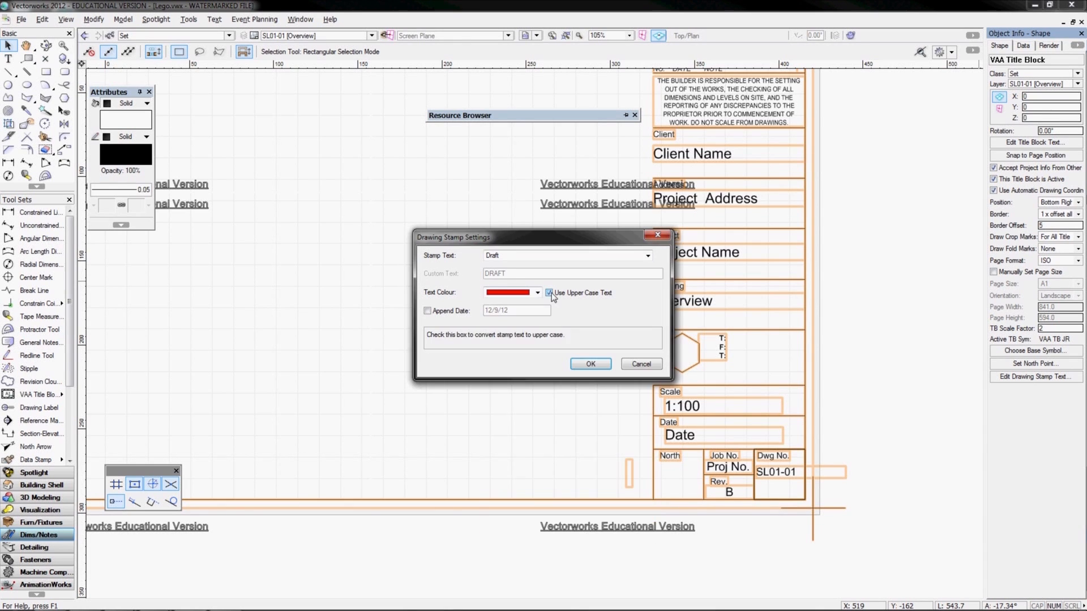
pyautogui.click(588, 365)
pyautogui.scroll(-3, 580, 357)
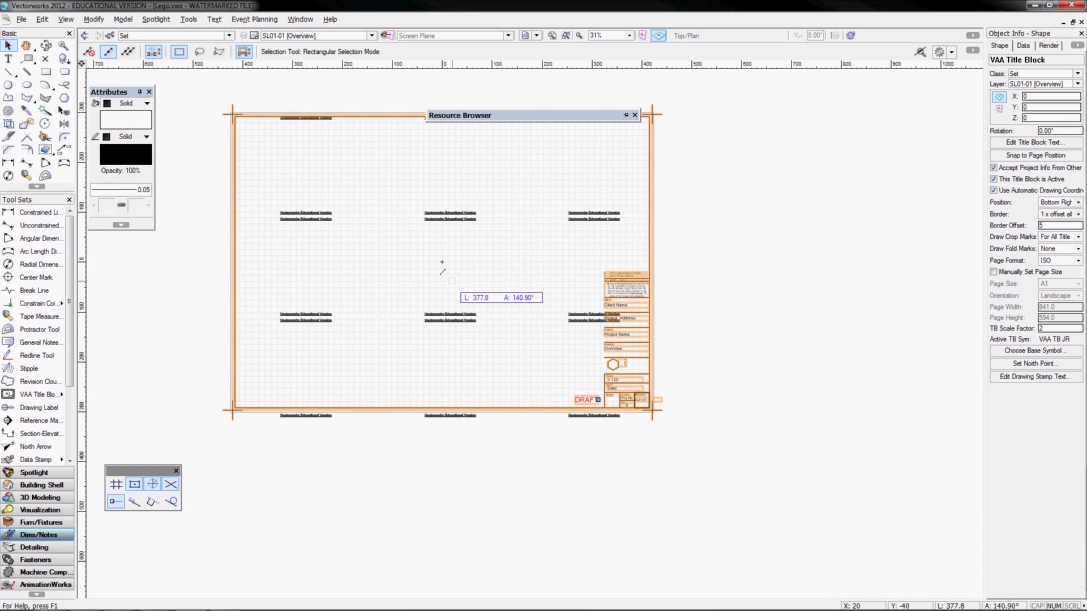
pyautogui.moveTo(443, 270); pyautogui.dragTo(452, 281)
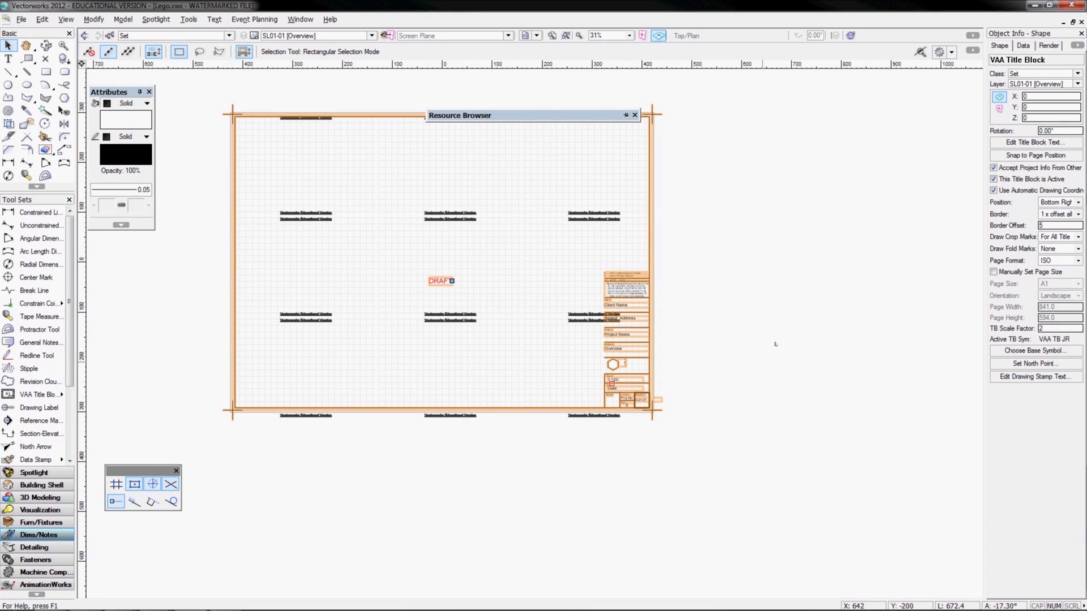
# Open the 2D component of the VAA TB JR symbol for editing and select its :Stamp text
pyautogui.click(1040, 365)
pyautogui.moveTo(560, 115); pyautogui.dragTo(819, 121)
pyautogui.rightClick(746, 199)
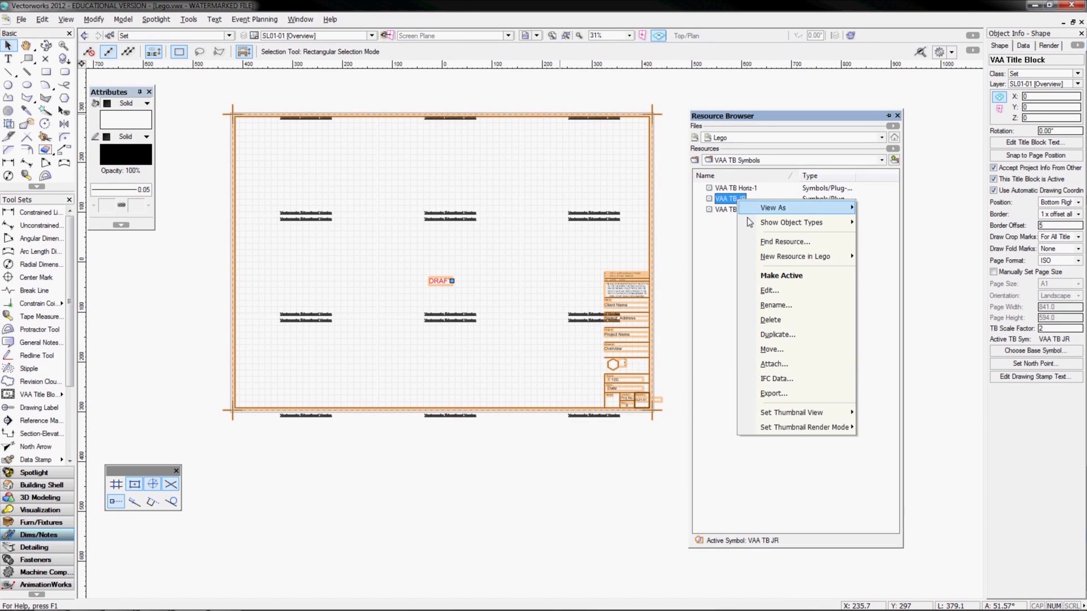
pyautogui.click(779, 287)
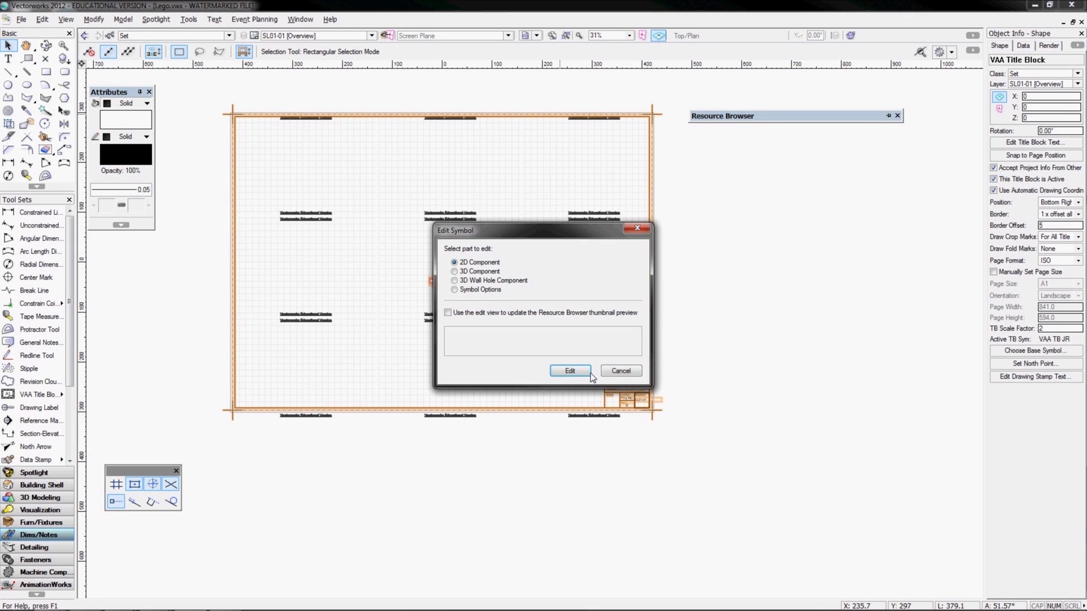
pyautogui.click(570, 372)
pyautogui.scroll(3, 556, 348)
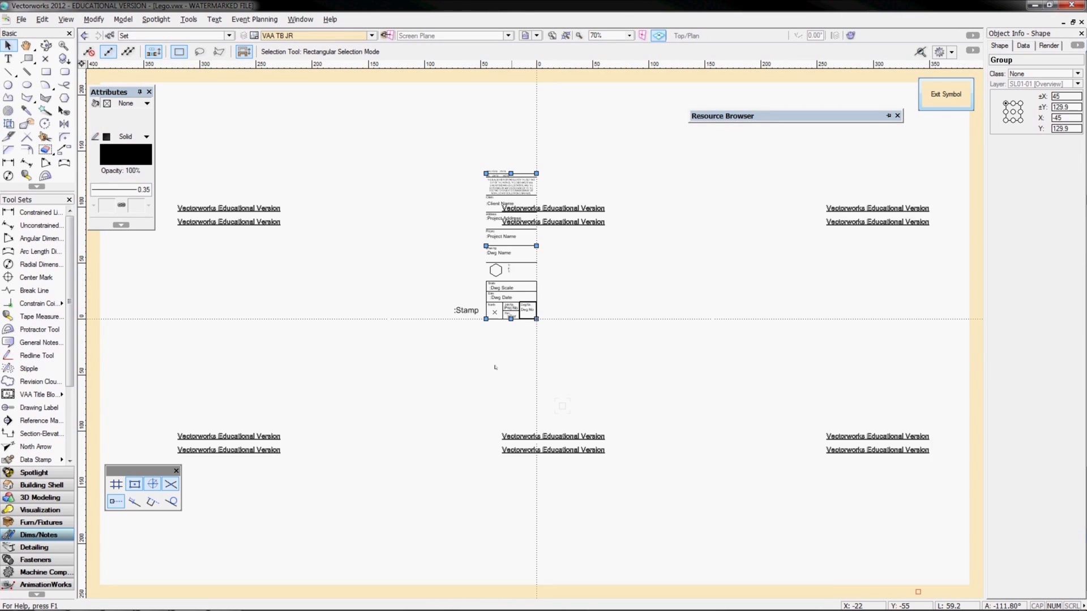
pyautogui.moveTo(495, 367); pyautogui.dragTo(416, 243)
pyautogui.moveTo(416, 243)
pyautogui.mouseDown(button='middle')
pyautogui.moveTo(750, 371)
pyautogui.moveTo(757, 417)
pyautogui.mouseUp(button='middle')
# Enlarge the :Stamp text to 500 pt and move it up over the page area
pyautogui.click(1041, 190)
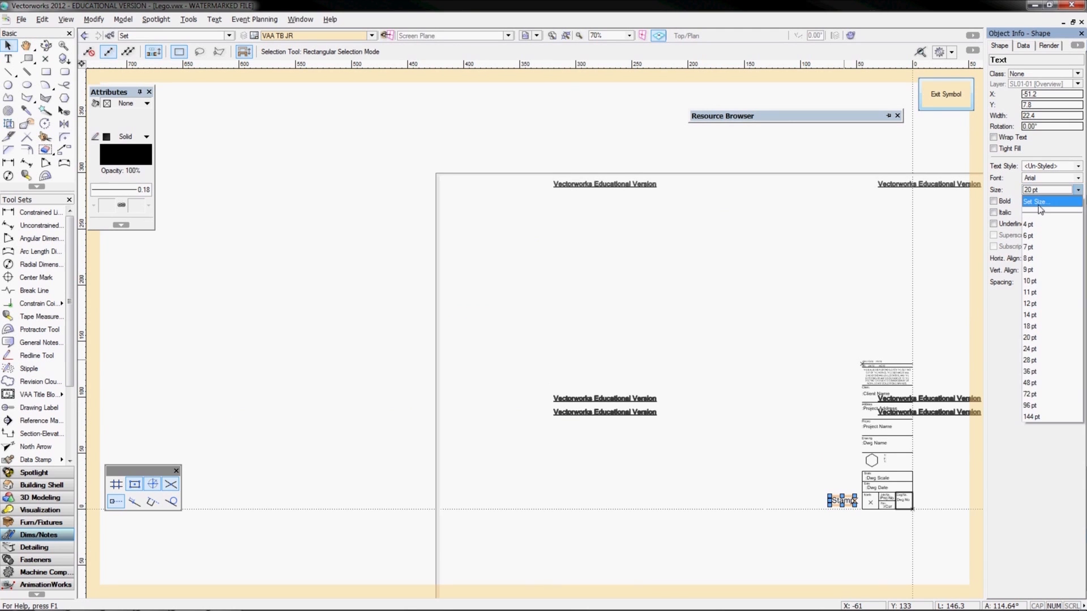
pyautogui.click(1039, 203)
pyautogui.write('500')
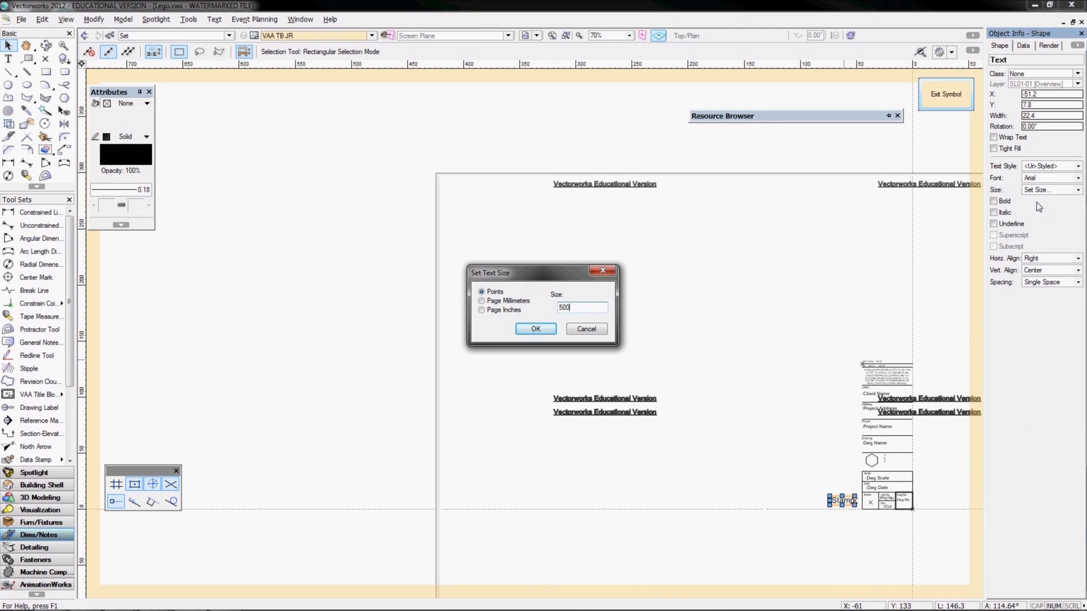
pyautogui.click(534, 329)
pyautogui.moveTo(696, 485); pyautogui.dragTo(734, 264)
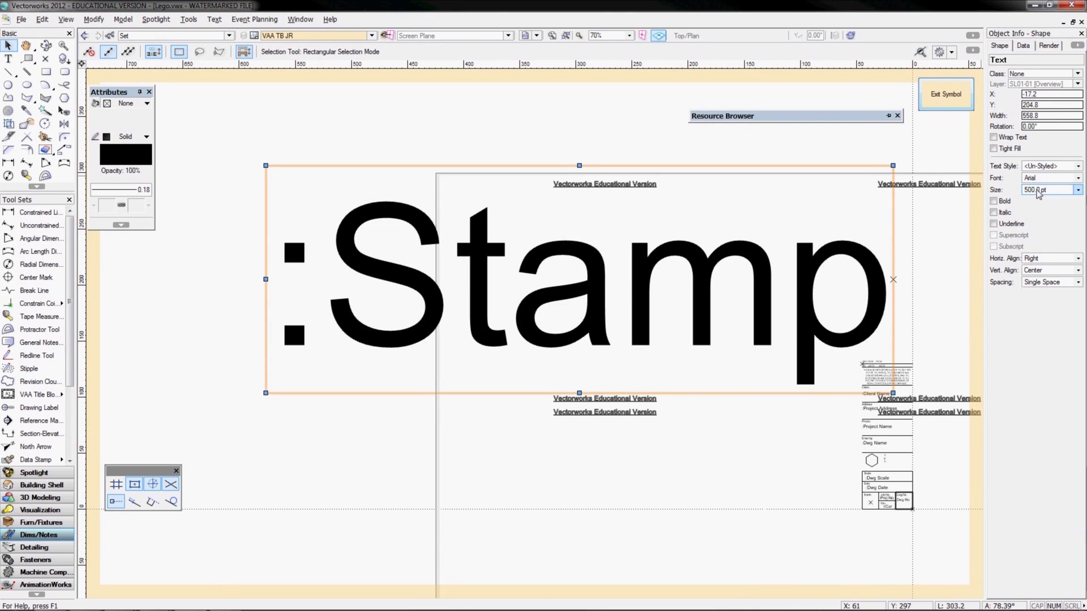
# Set the :Stamp text size to 250 pt and move the text toward the middle of the page
pyautogui.click(1038, 194)
pyautogui.click(1038, 283)
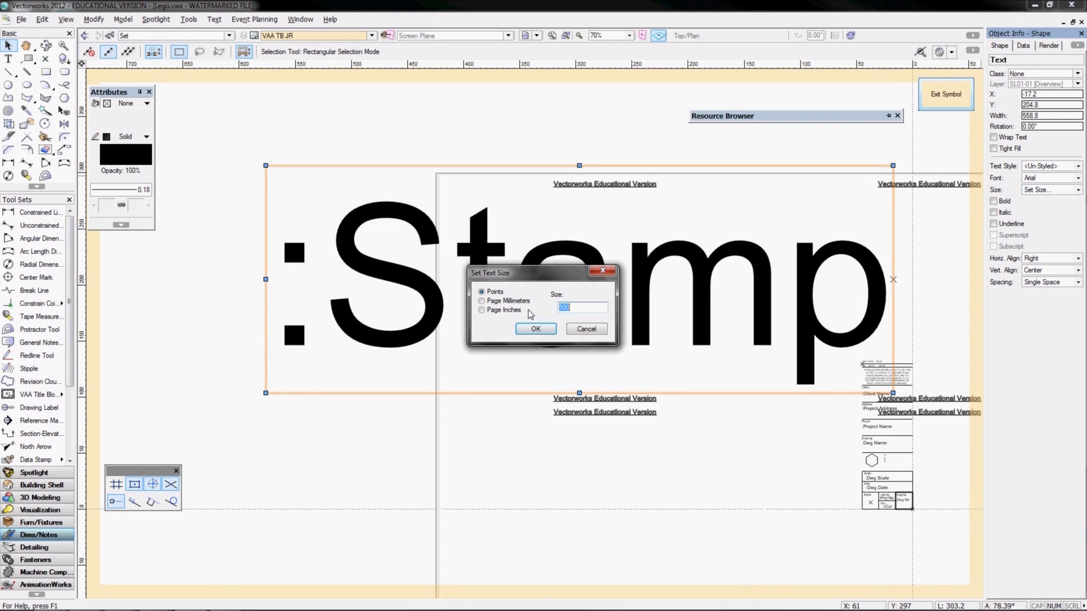
pyautogui.write('250')
pyautogui.press('Return')
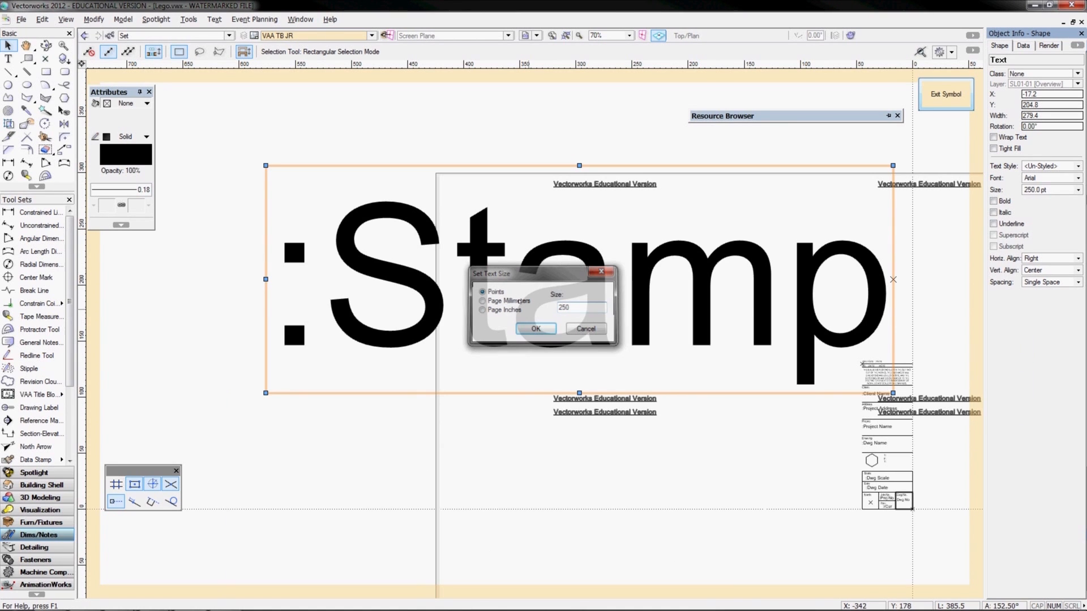
pyautogui.moveTo(736, 280); pyautogui.dragTo(618, 336)
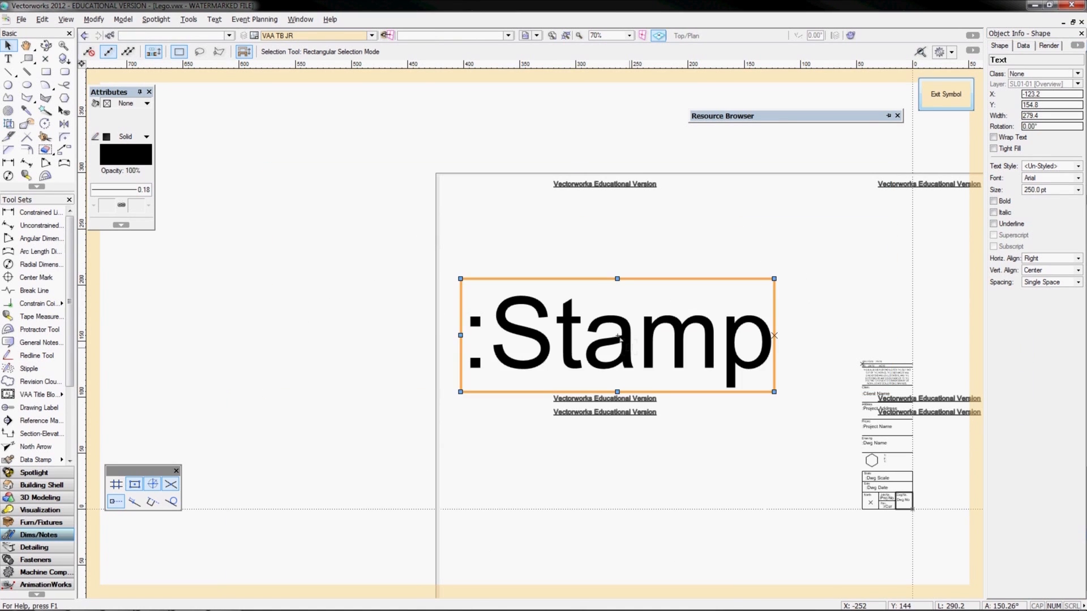
# Rotate a duplicate of the :Stamp text by about 37° around the midpoint of its left edge
pyautogui.click(43, 124)
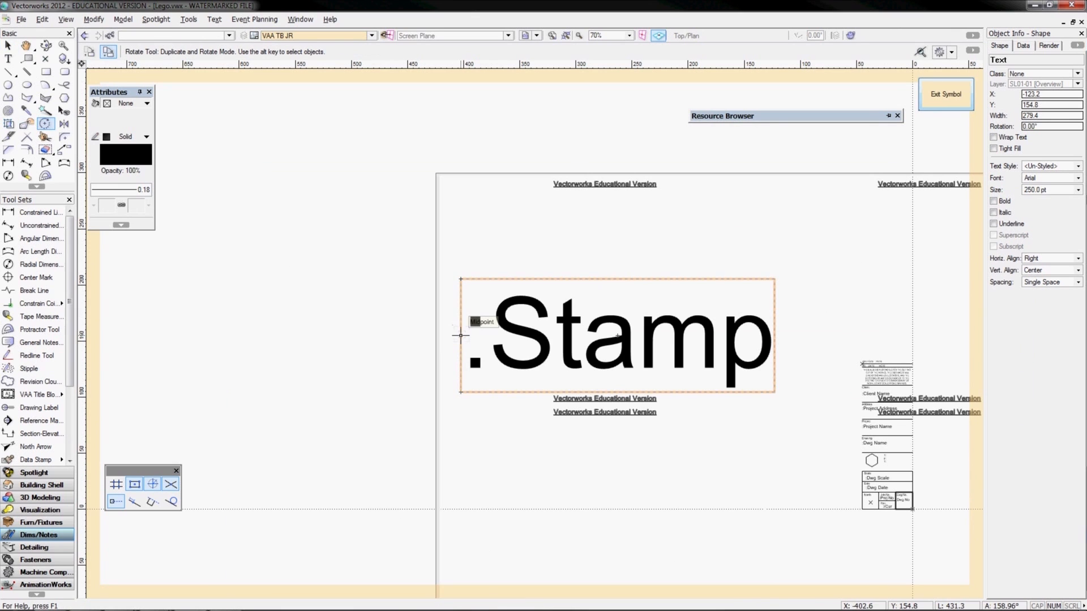
pyautogui.click(461, 336)
pyautogui.click(877, 336)
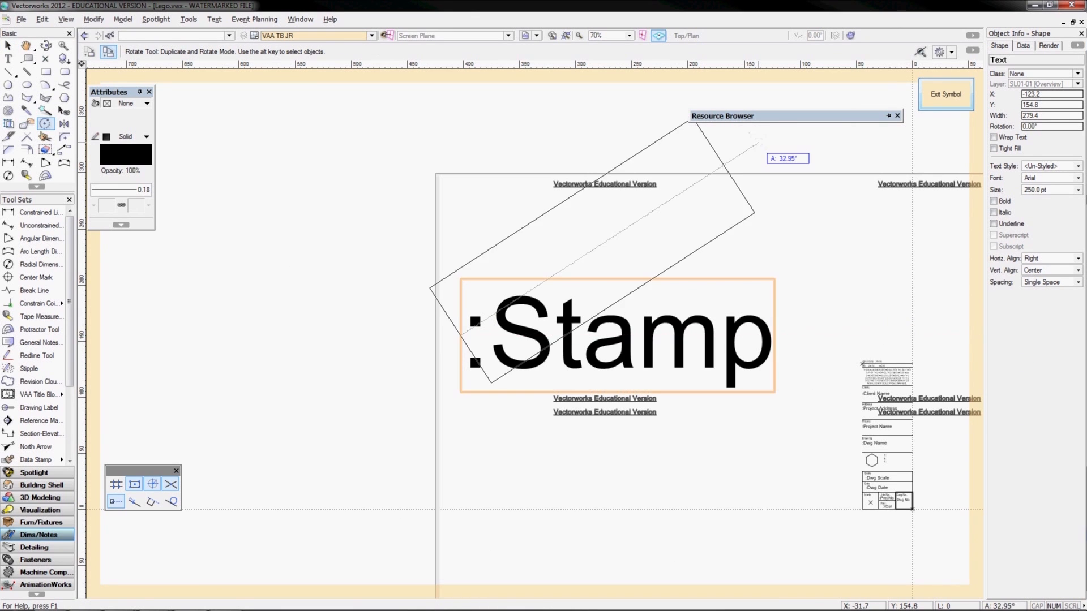
pyautogui.click(748, 126)
pyautogui.press('x')
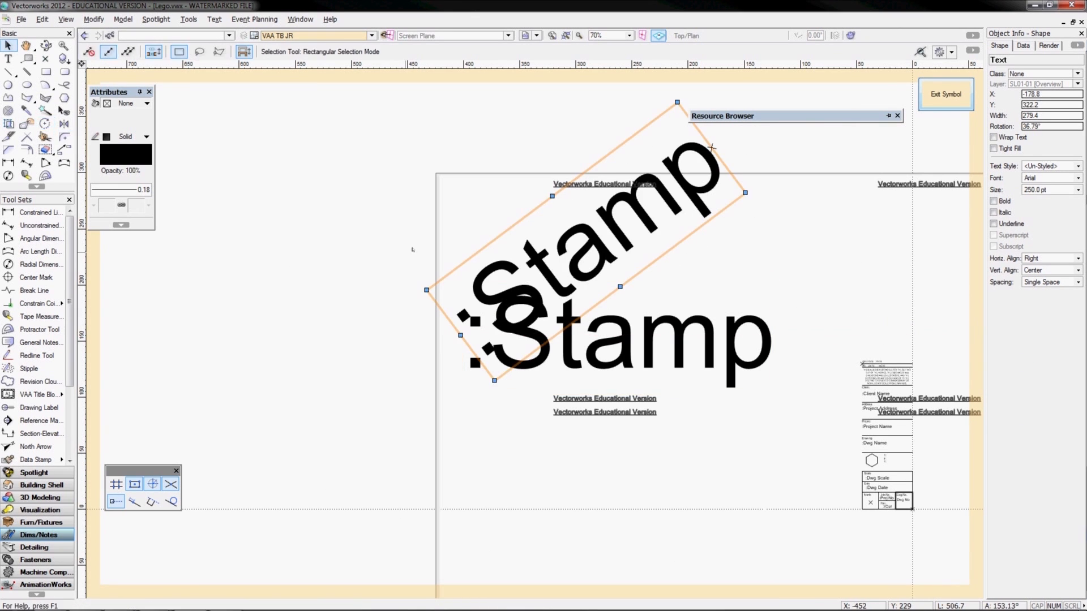
# Delete the original horizontal :Stamp text and move the slanted copy straight down on the page
pyautogui.click(595, 321)
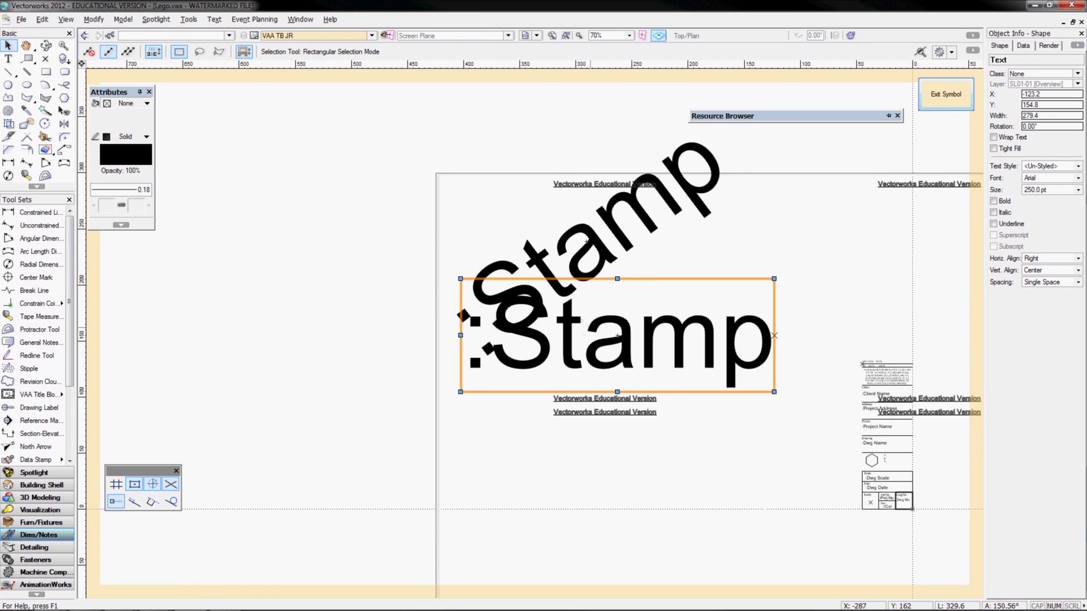
pyautogui.press('Delete')
pyautogui.moveTo(545, 269); pyautogui.dragTo(586, 326)
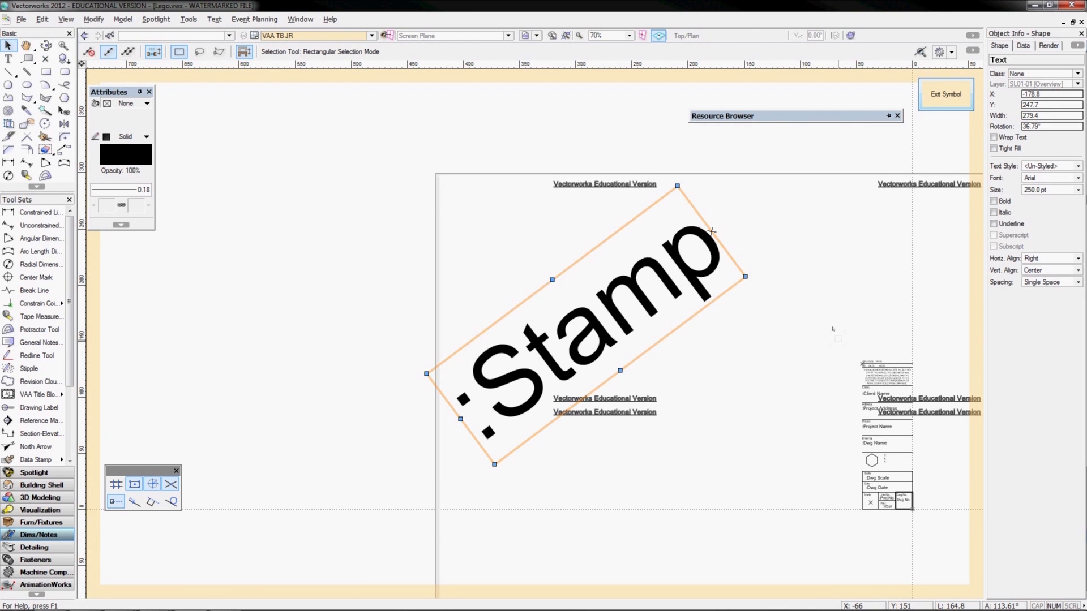
# Exit the symbol and move the DRAFT stamp to about the middle of the sheet
pyautogui.click(960, 97)
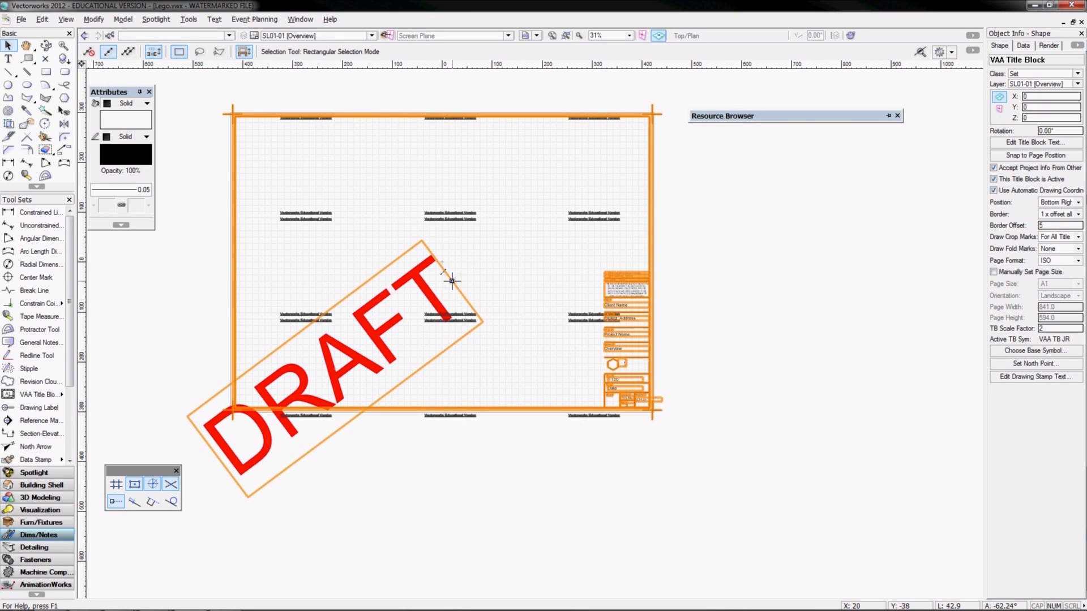
pyautogui.moveTo(452, 281); pyautogui.dragTo(554, 178)
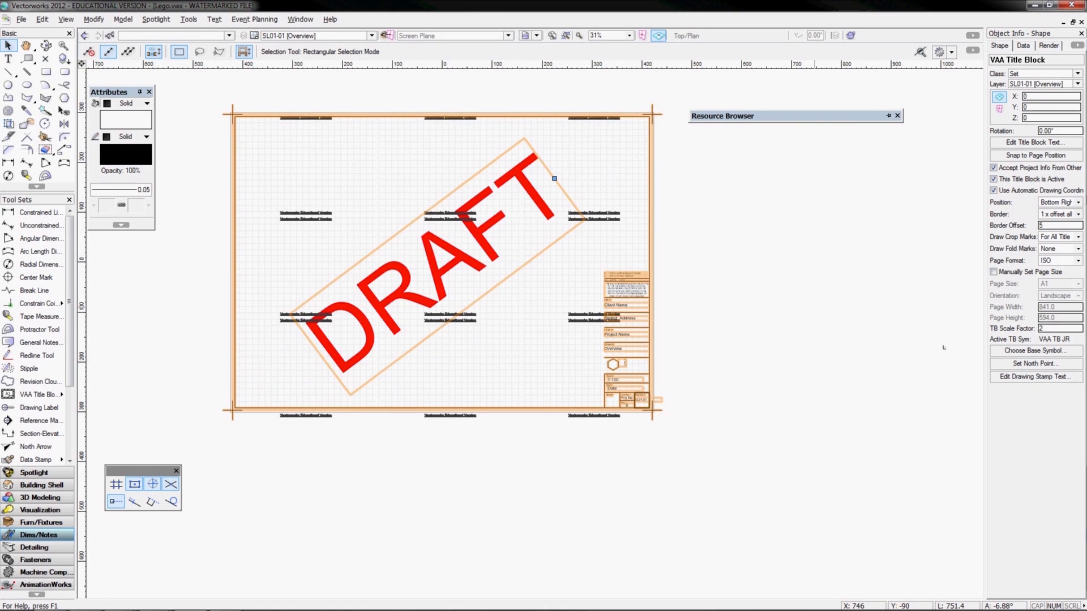
# Review the title block's base symbol options, including reimporting the current symbol, without changing them
pyautogui.click(1023, 351)
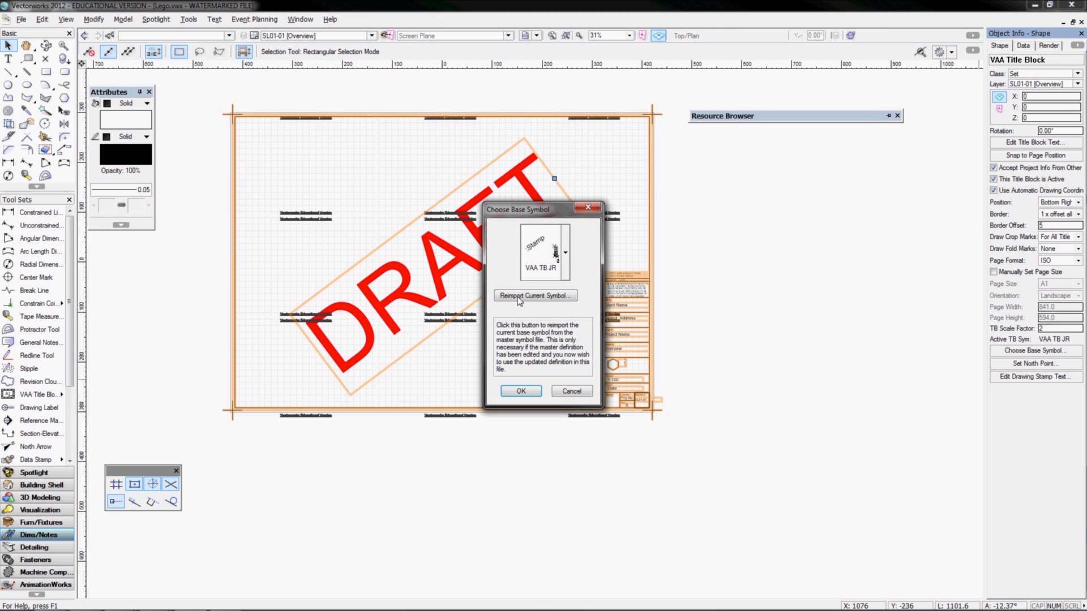
pyautogui.click(571, 392)
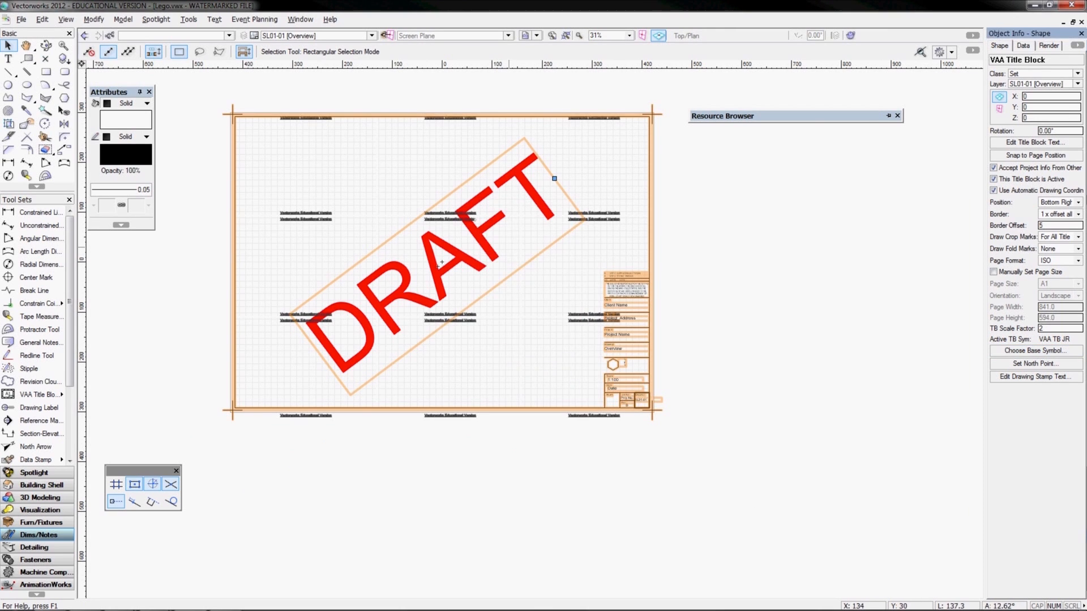
pyautogui.click(742, 190)
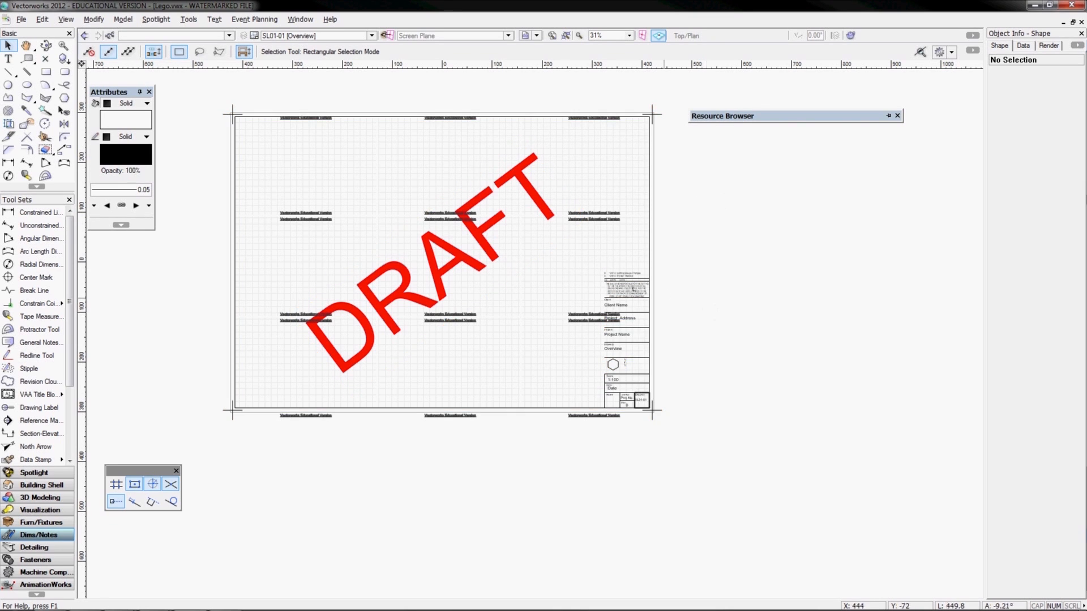
pyautogui.click(649, 288)
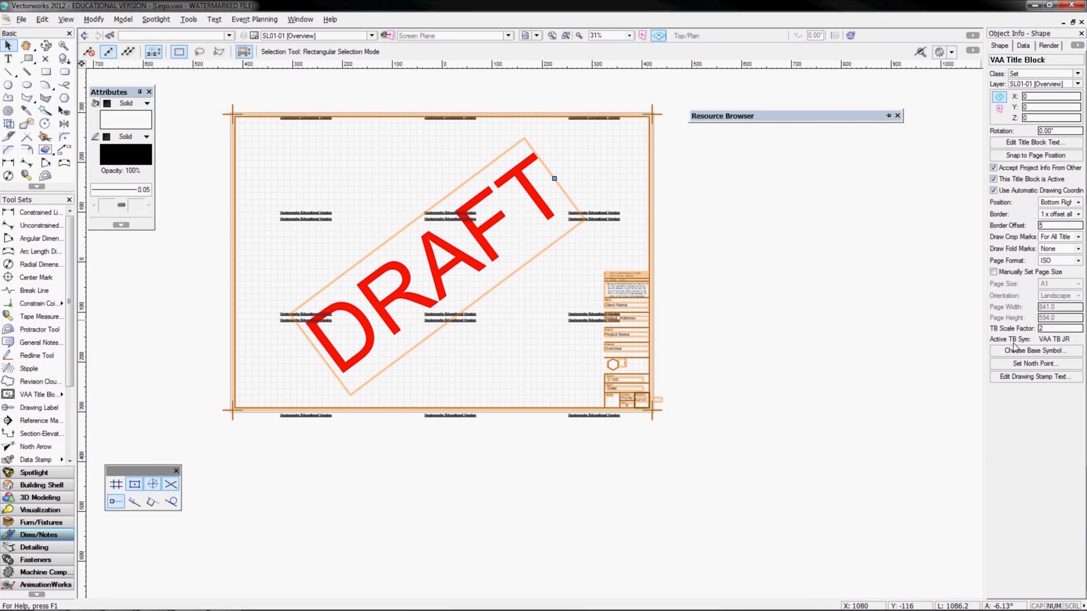
pyautogui.click(875, 371)
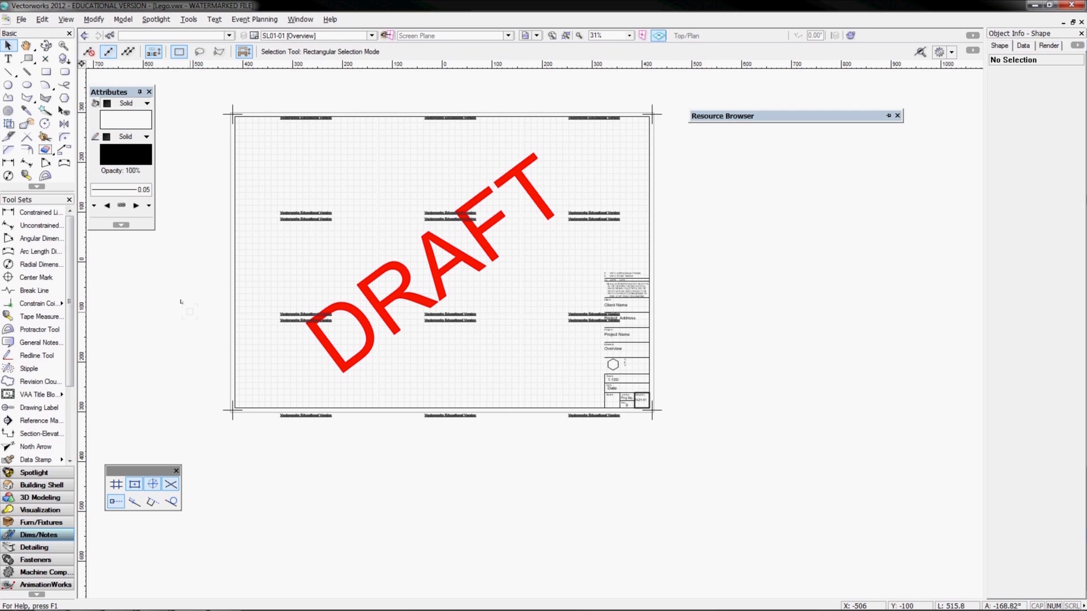
# Open the drawing stamp settings of the title block on the sheet
pyautogui.press('space')
pyautogui.moveTo(207, 316); pyautogui.dragTo(238, 364)
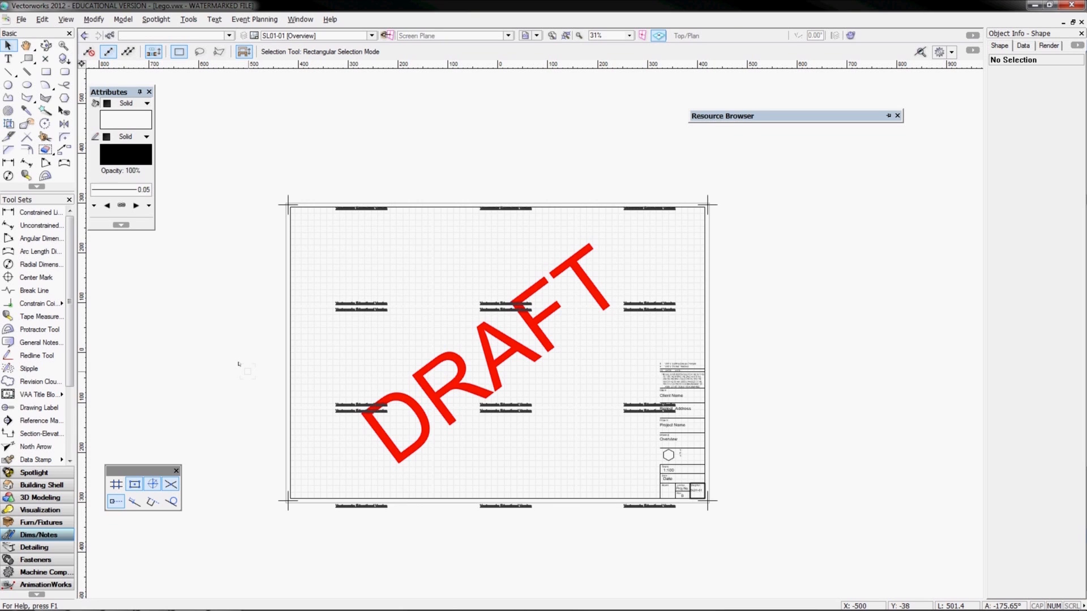
pyautogui.click(380, 377)
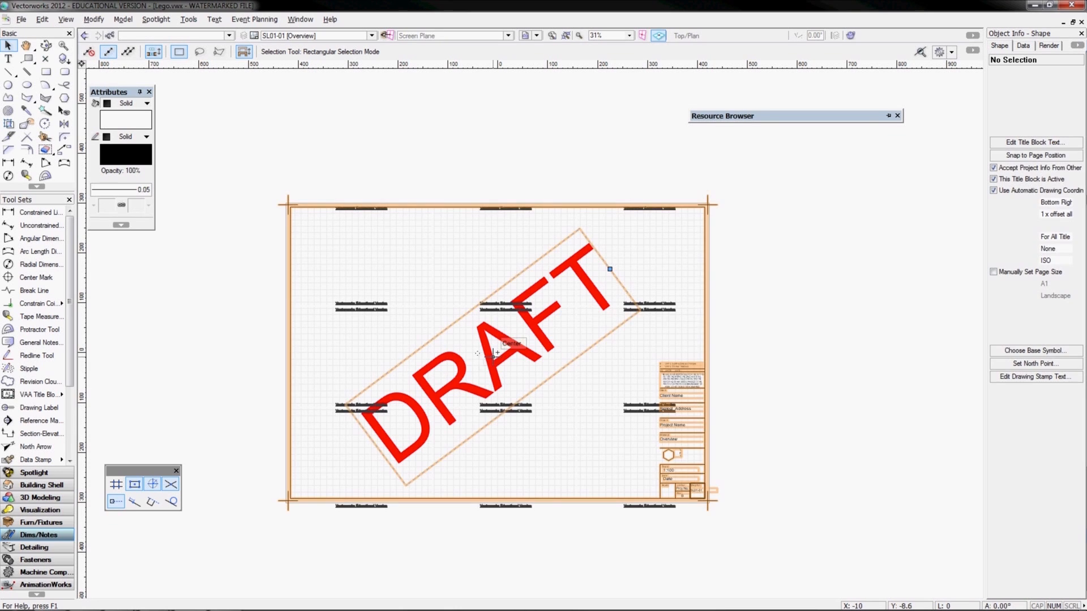
pyautogui.click(1014, 377)
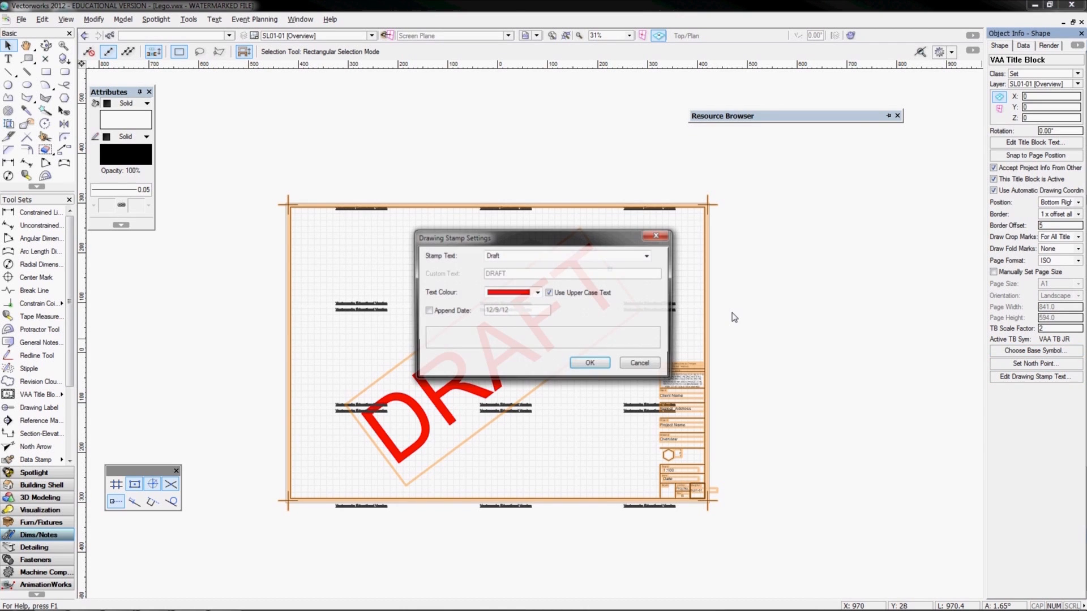
# Set the title block's drawing stamp to No Stamp
pyautogui.click(517, 257)
pyautogui.click(498, 267)
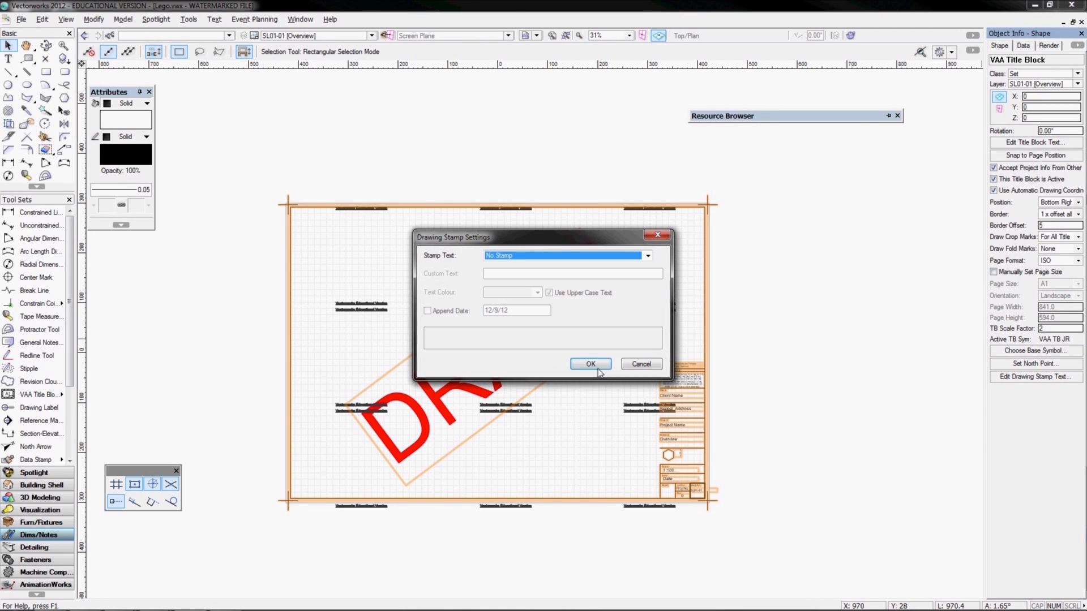
pyautogui.click(591, 365)
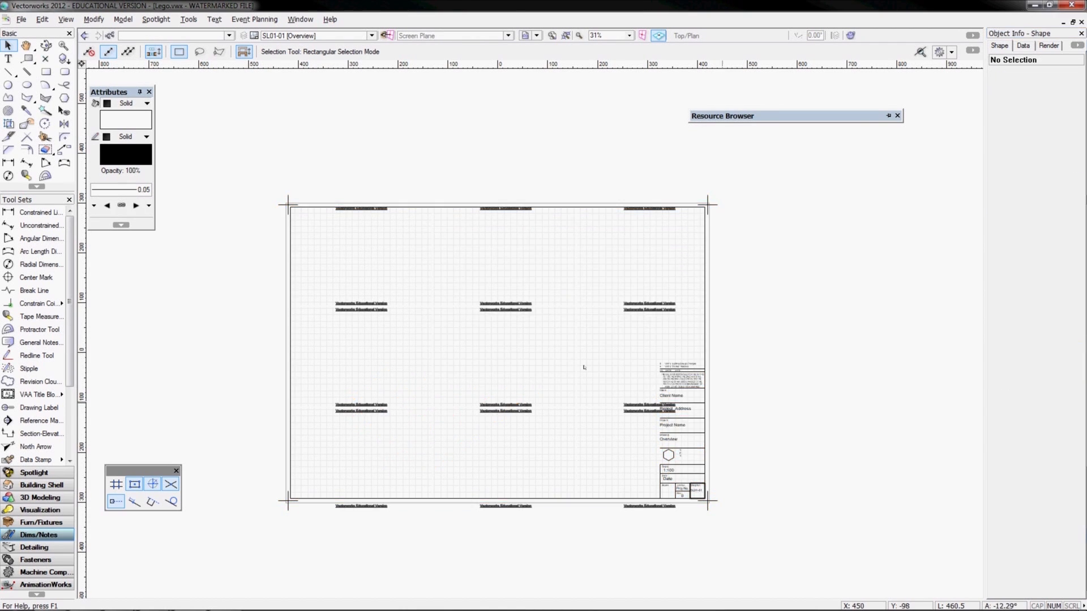
# Delete the title block from the SL01-01 [Overview] sheet layer and close the Resource Browser
pyautogui.click(306, 205)
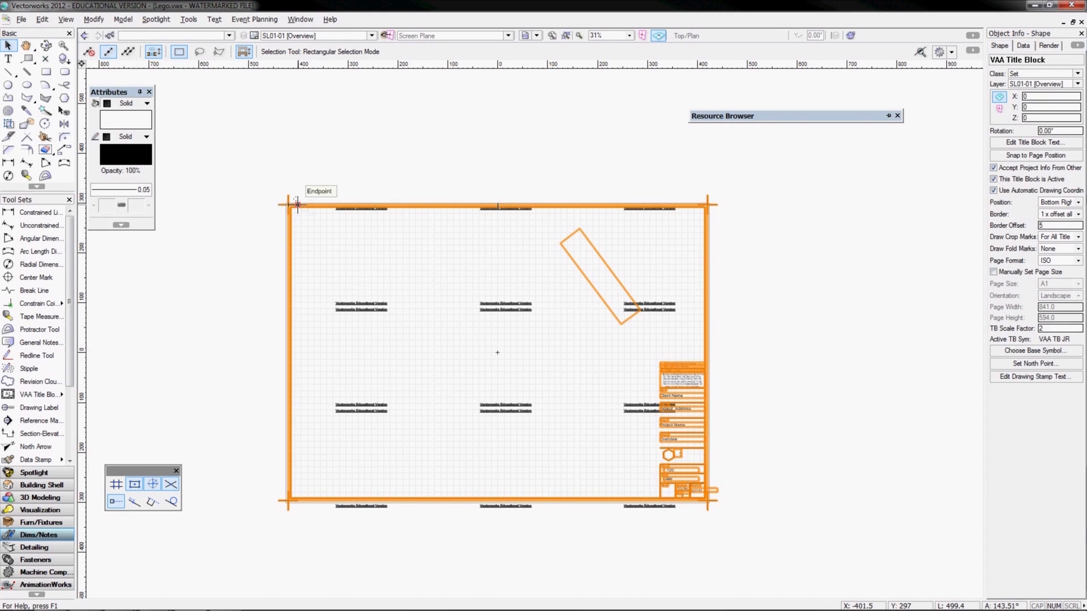
pyautogui.press('Delete')
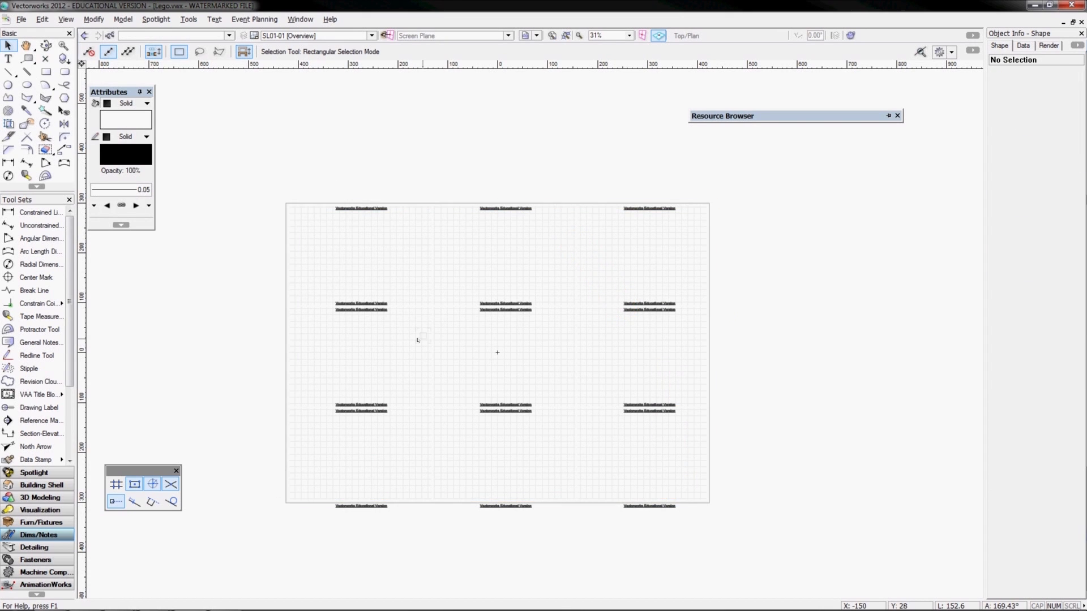
pyautogui.scroll(3, 418, 340)
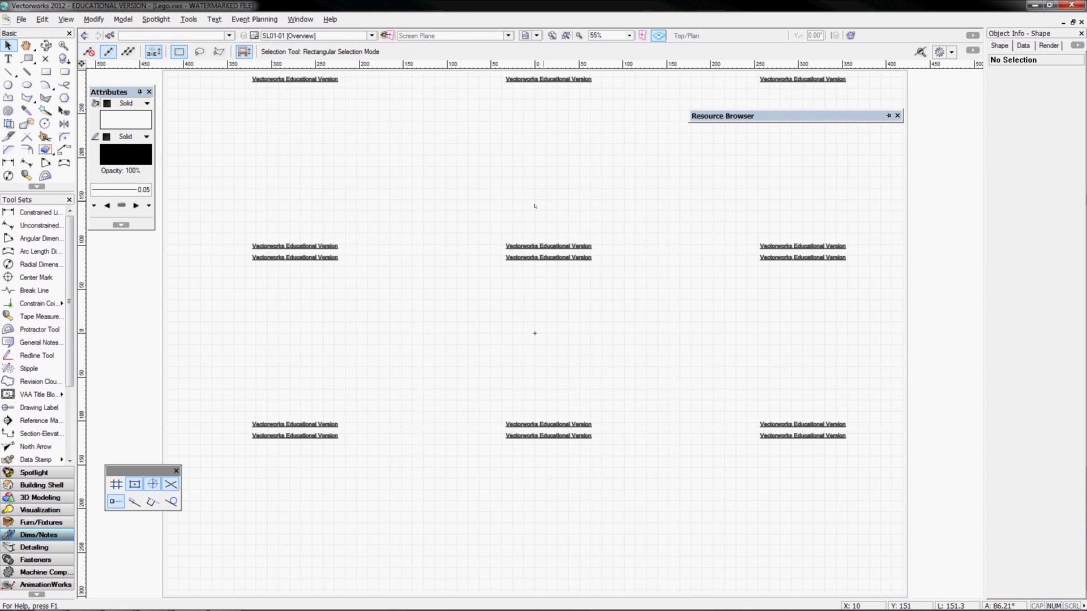
pyautogui.click(897, 115)
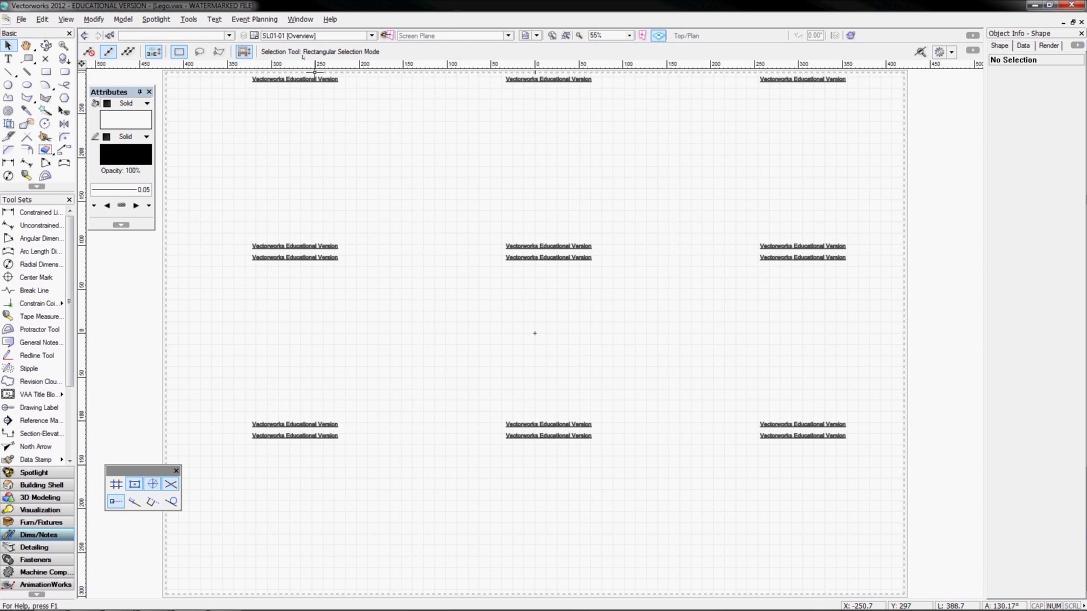
# Activate the Plane design layer and make Design Layer-1 and Extra Blocks invisible
pyautogui.click(308, 36)
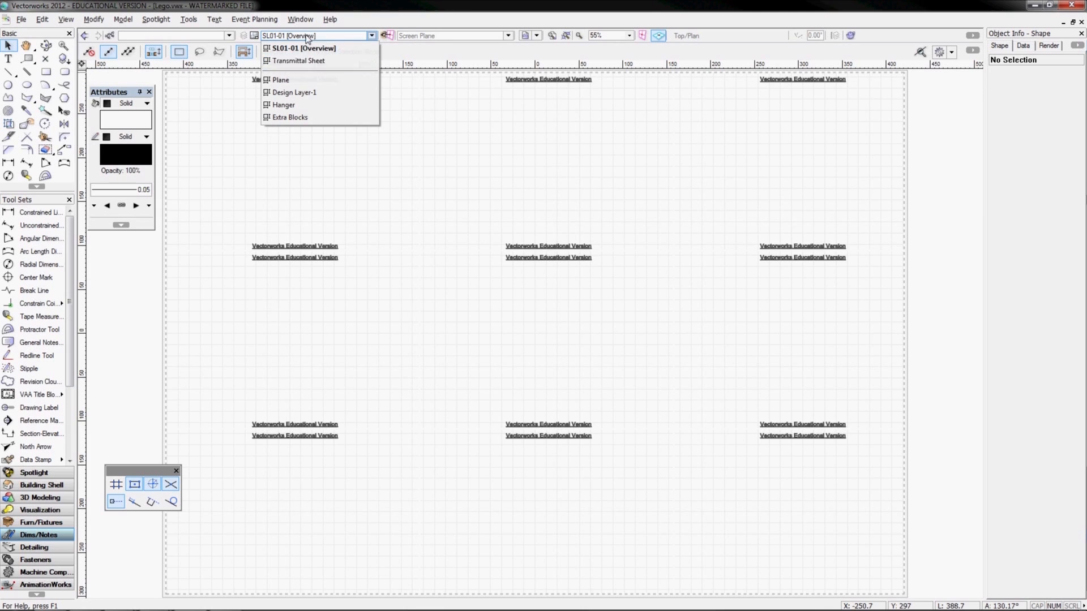
pyautogui.click(289, 80)
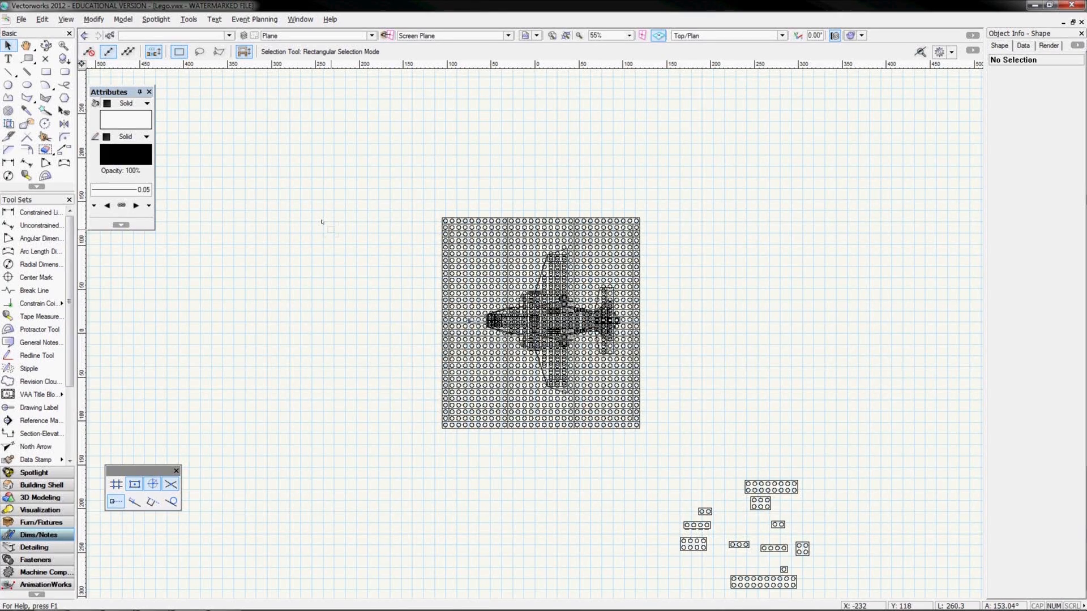
pyautogui.click(244, 35)
pyautogui.moveTo(535, 124)
pyautogui.mouseDown()
pyautogui.moveTo(574, 111)
pyautogui.moveTo(536, 117)
pyautogui.mouseUp()
pyautogui.click(580, 174)
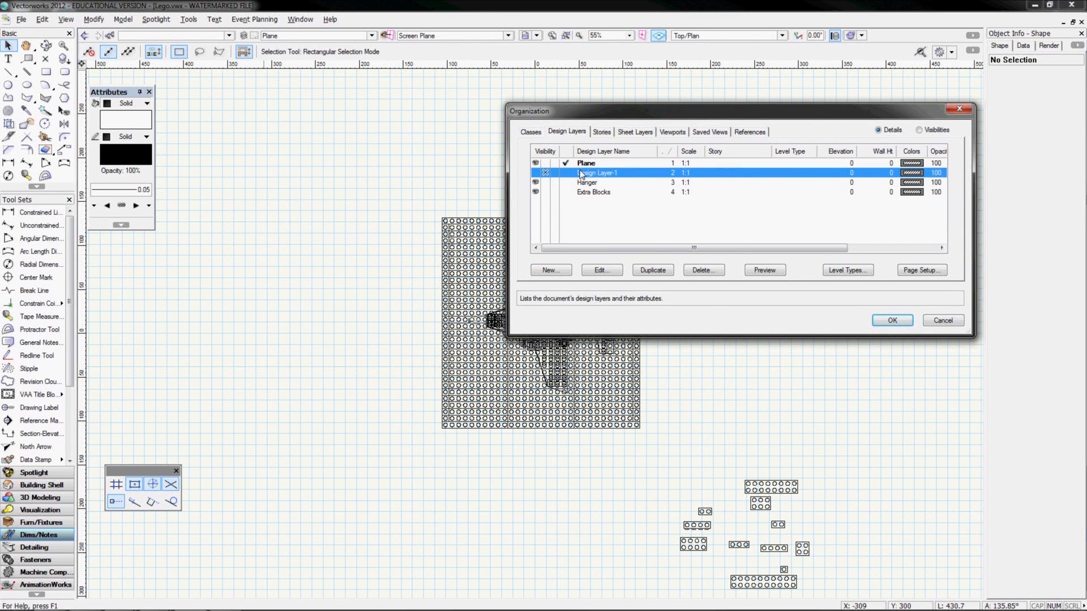
pyautogui.click(545, 192)
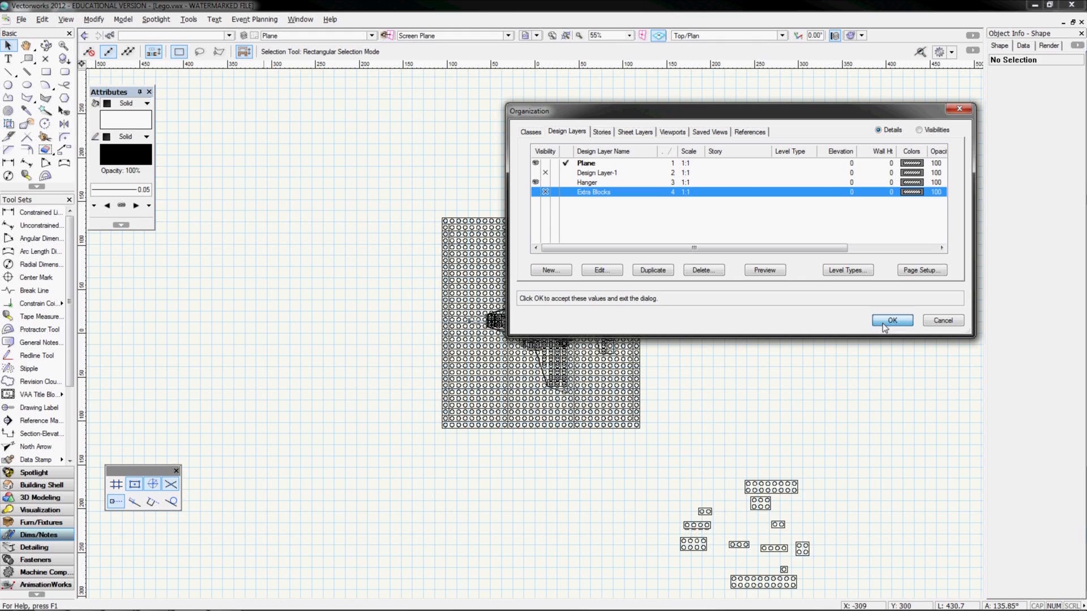
pyautogui.press('Return')
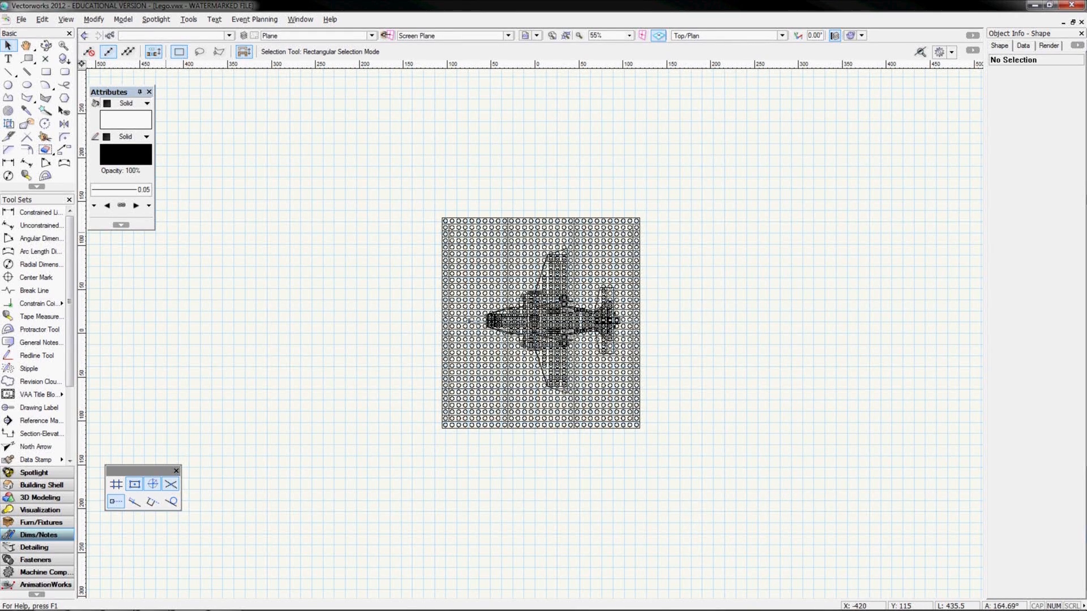
# Create a 1:1 Top/Plan viewport named "Plan Plane" on SL01-01 [Overview], with the drawing title "Plan - Plane"
pyautogui.click(284, 278)
pyautogui.click(65, 20)
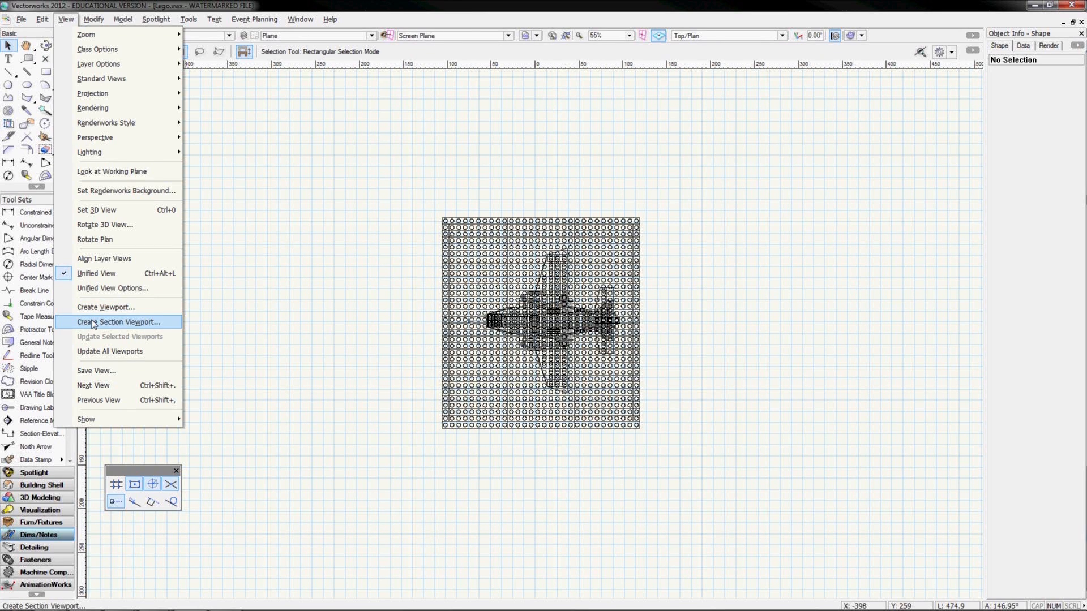
pyautogui.click(113, 310)
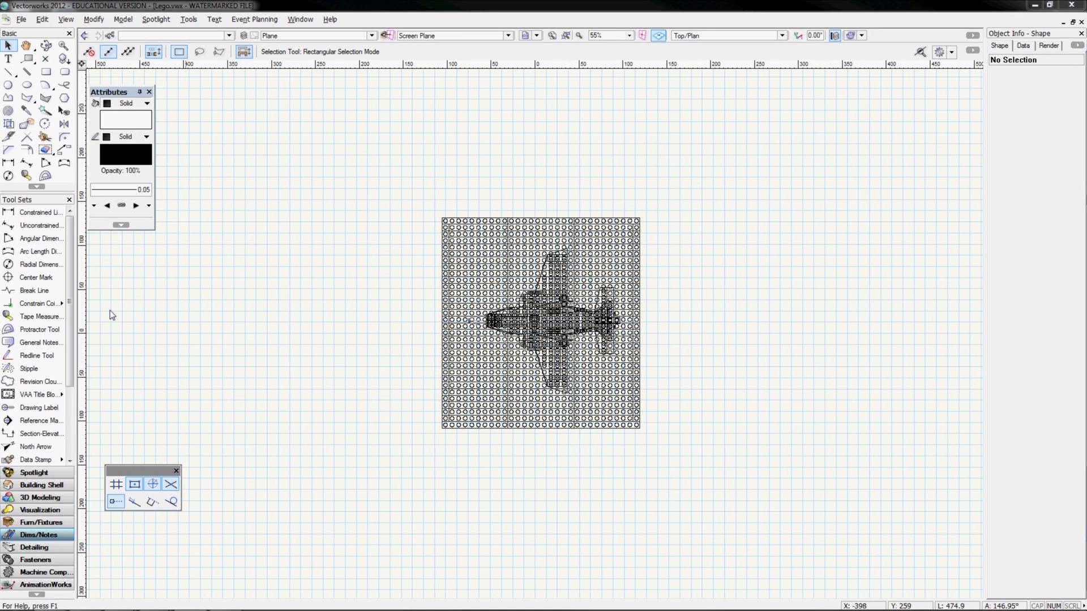
pyautogui.moveTo(526, 118); pyautogui.dragTo(719, 119)
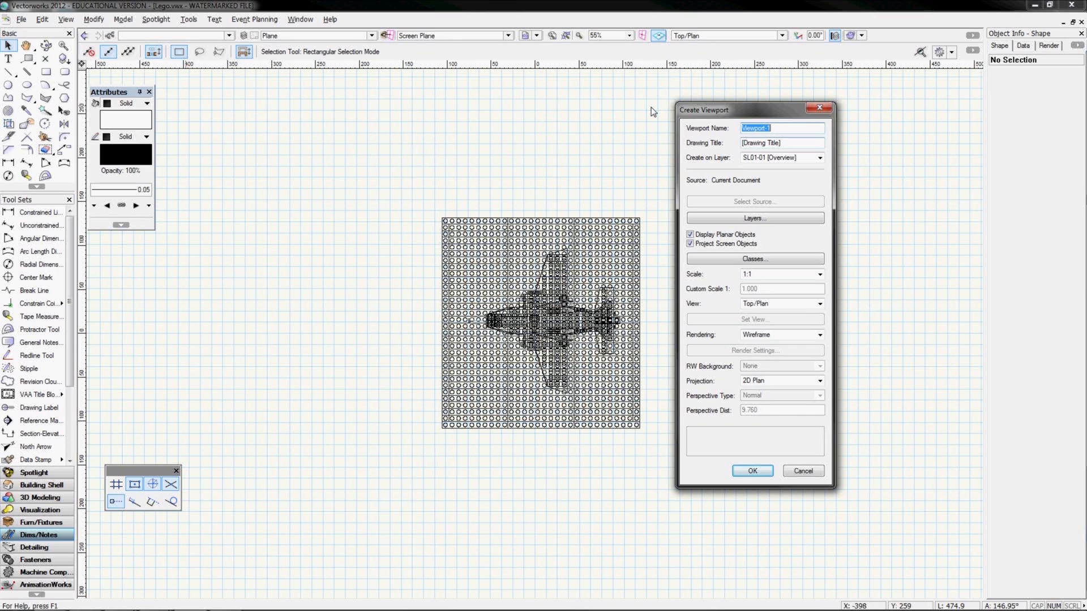
pyautogui.write('Plan Plane')
pyautogui.click(799, 142)
pyautogui.moveTo(799, 142); pyautogui.dragTo(579, 135)
pyautogui.write('Plan - Plane')
pyautogui.click(738, 476)
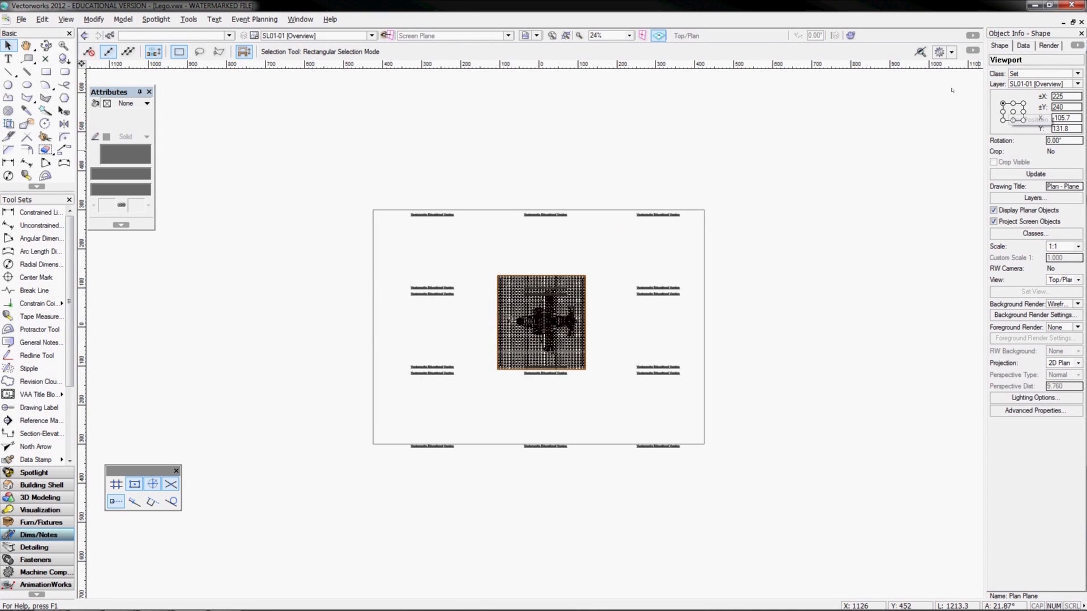
# Reposition the Plan Plane viewport near the centre of the sheet, at about X -90.5, Y 135.1
pyautogui.scroll(3, 563, 316)
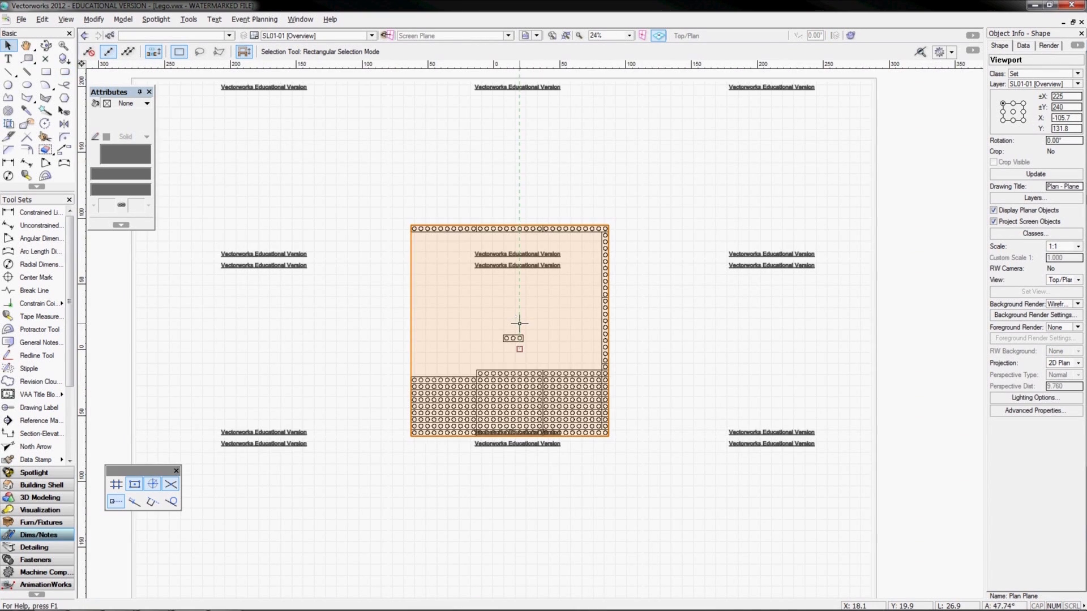
pyautogui.scroll(3, 520, 324)
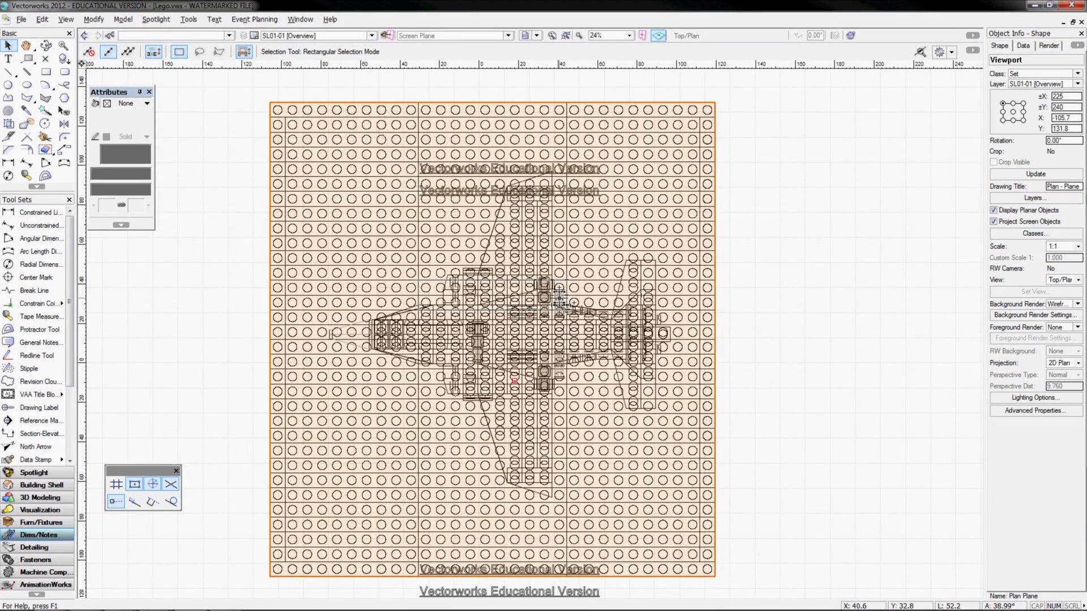
pyautogui.scroll(-1, 404, 277)
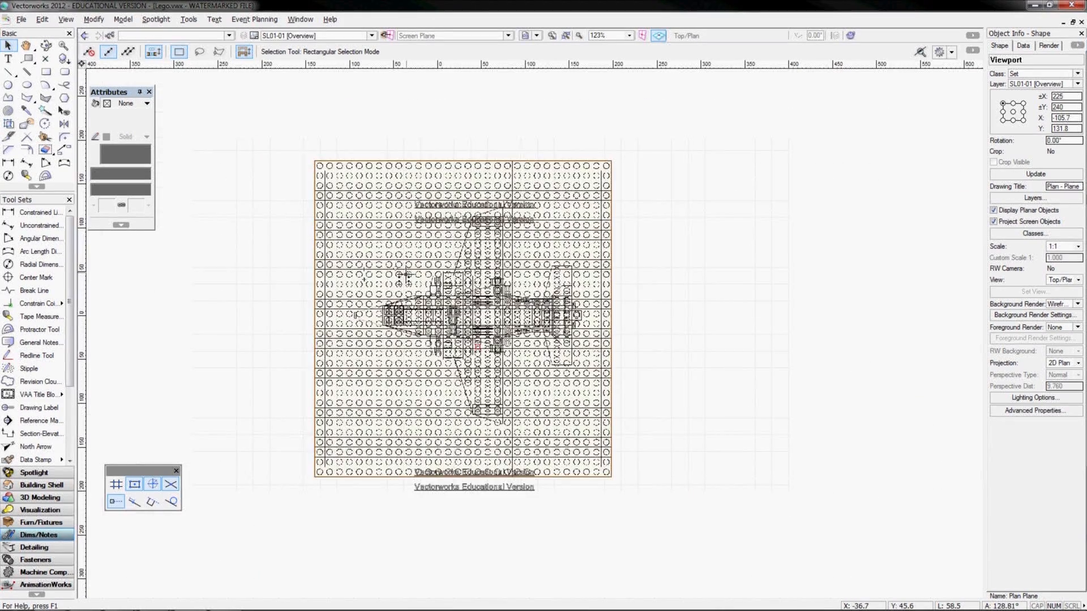
pyautogui.moveTo(453, 323); pyautogui.dragTo(354, 231)
pyautogui.moveTo(500, 280); pyautogui.dragTo(391, 256)
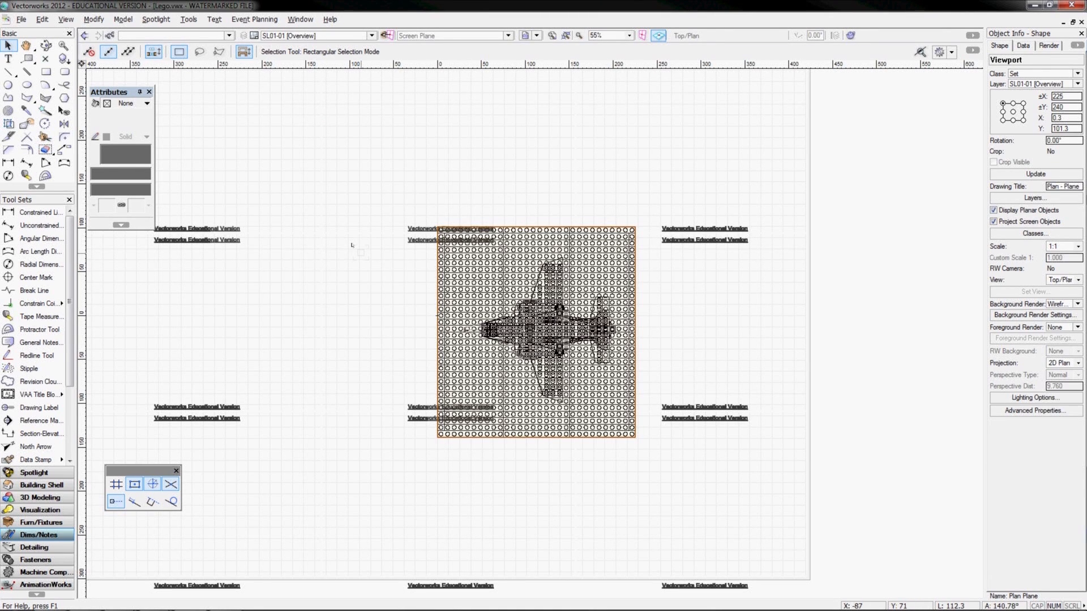
pyautogui.moveTo(351, 245); pyautogui.dragTo(402, 262)
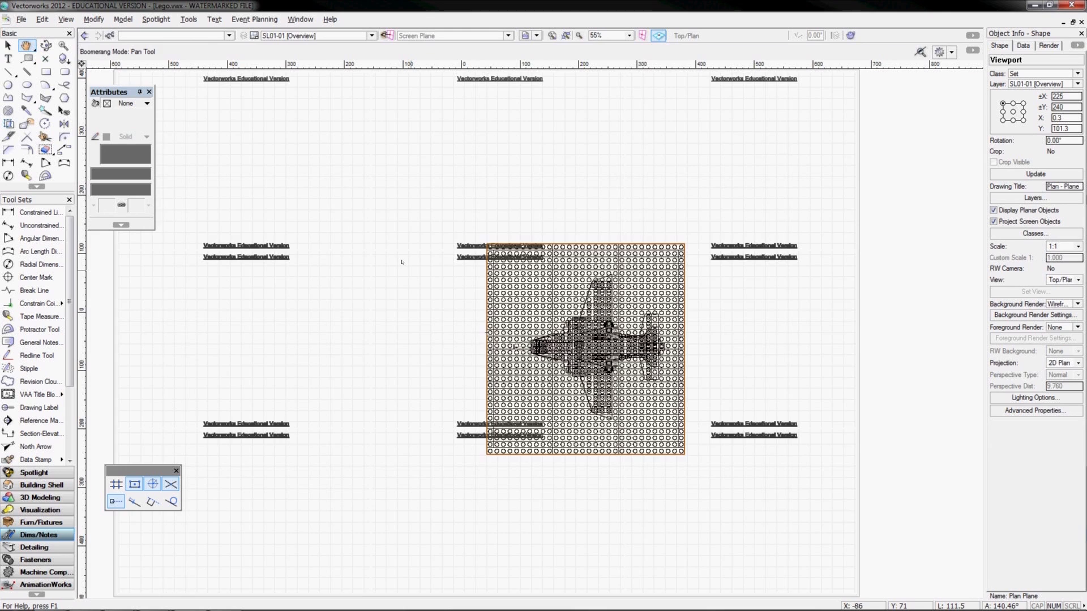
pyautogui.scroll(-2, 405, 266)
pyautogui.moveTo(540, 331); pyautogui.dragTo(447, 322)
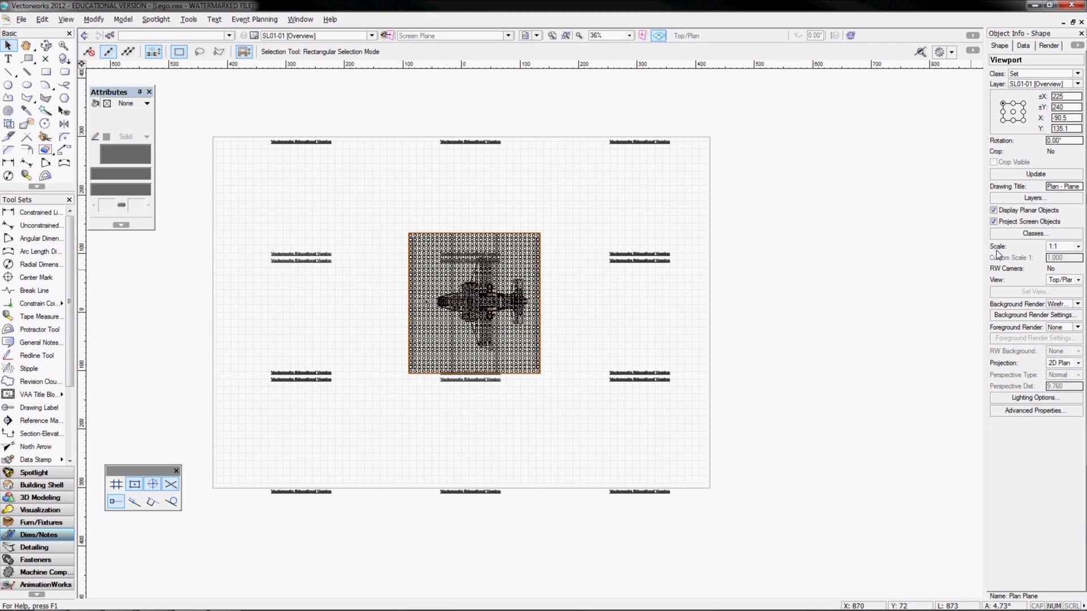
# Try the scales 2x and 1:4 on the Plan Plane viewport
pyautogui.click(1058, 247)
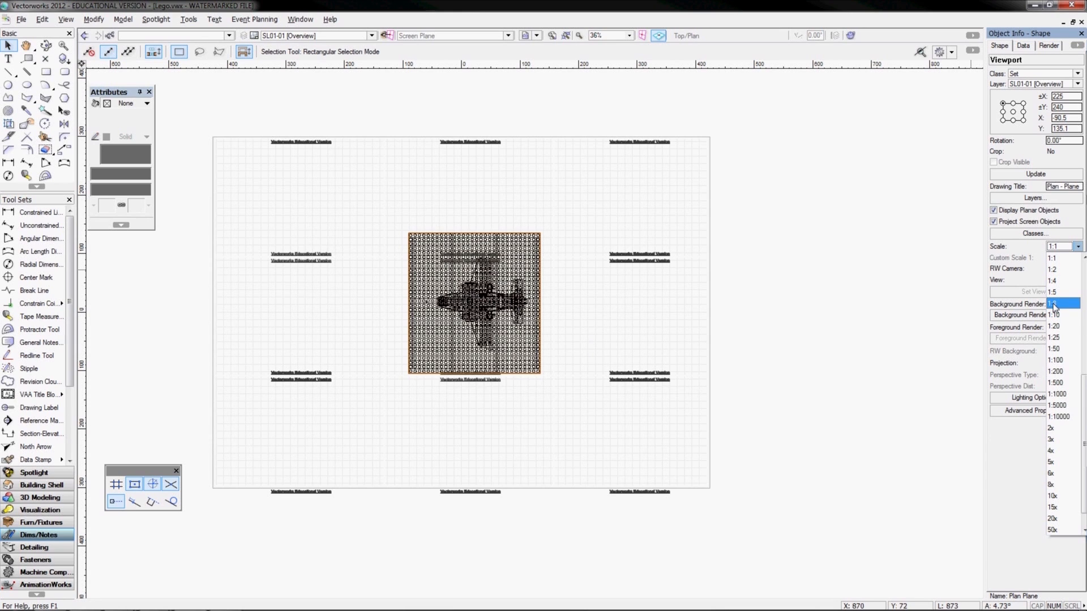
pyautogui.click(1057, 433)
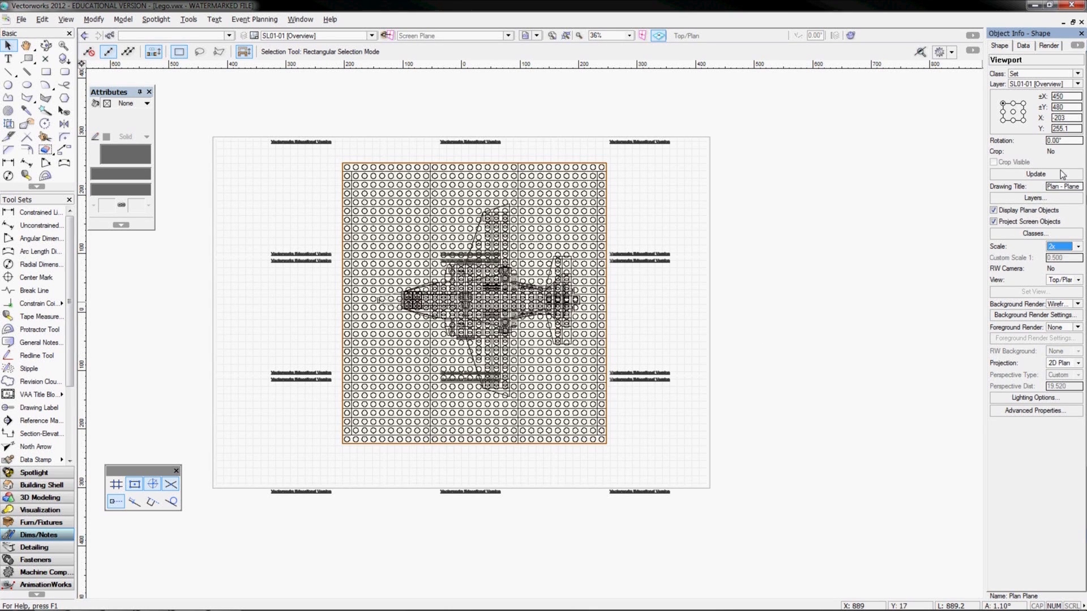
pyautogui.click(1060, 247)
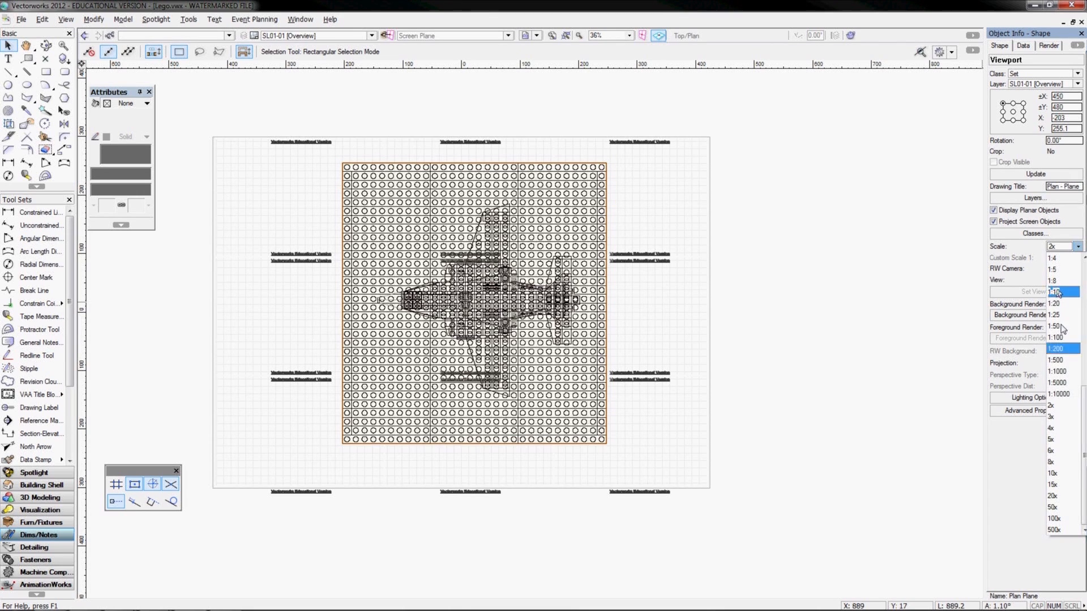
pyautogui.click(1055, 259)
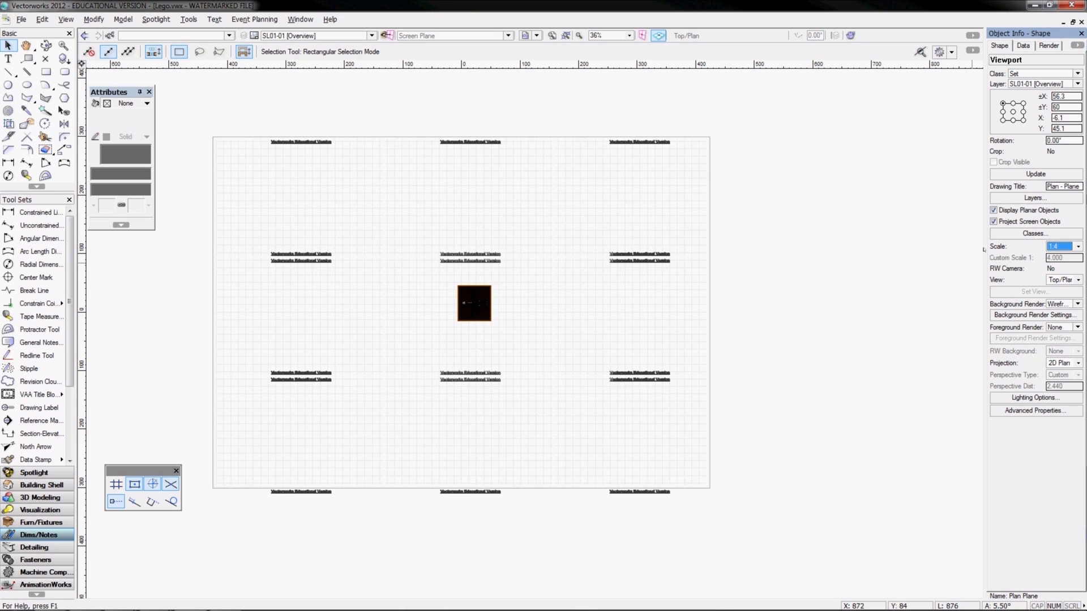
# Set the Plan Plane viewport's scale to 1:1 and move it to the sheet's upper-left area
pyautogui.click(1065, 246)
pyautogui.scroll(3, 1056, 260)
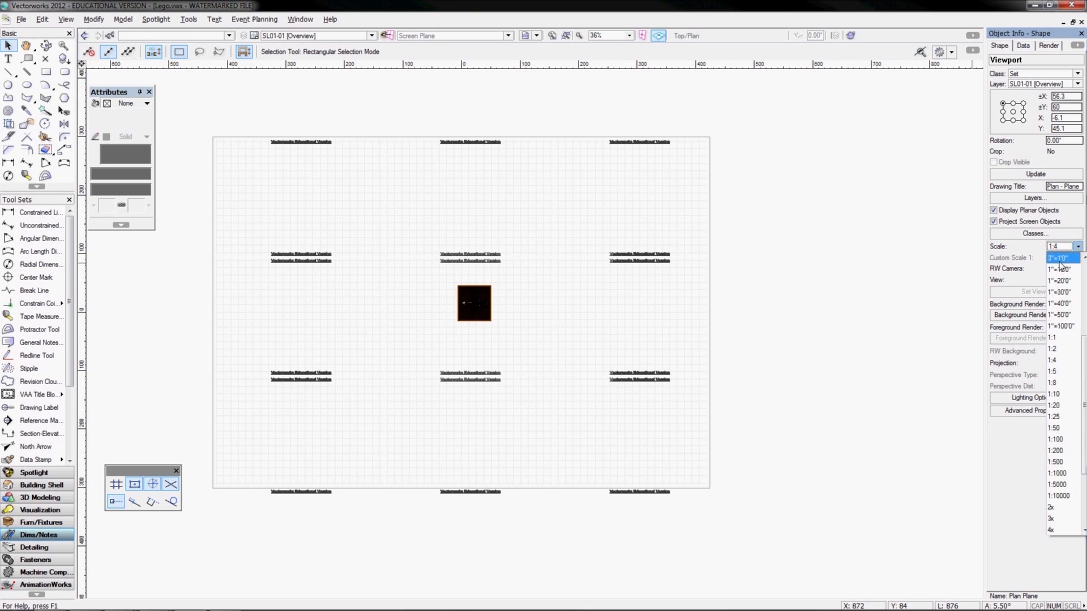
pyautogui.click(1055, 339)
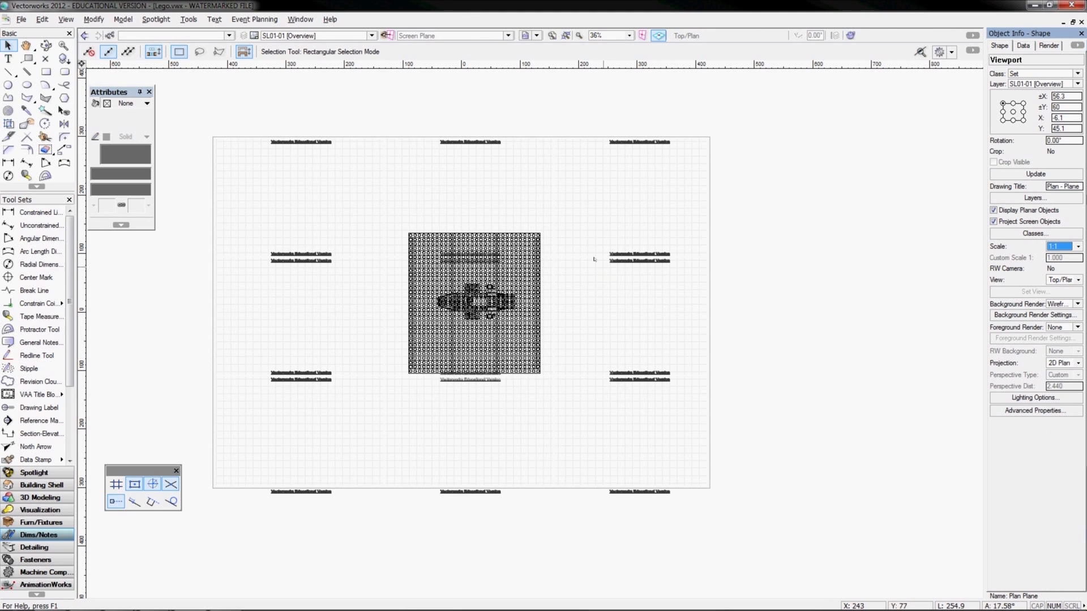
pyautogui.moveTo(448, 288); pyautogui.dragTo(276, 216)
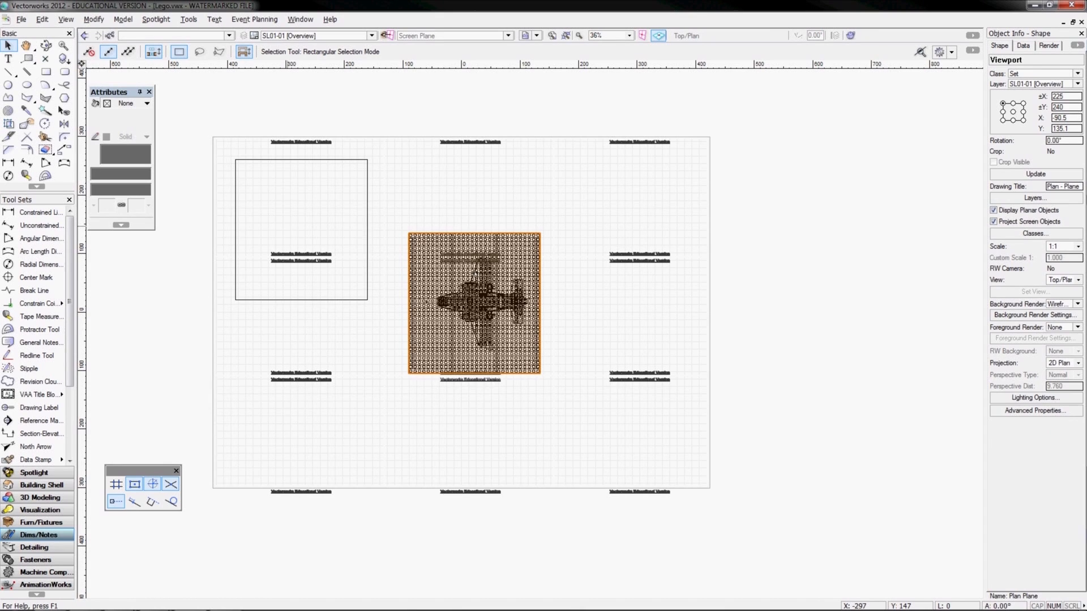
pyautogui.click(414, 279)
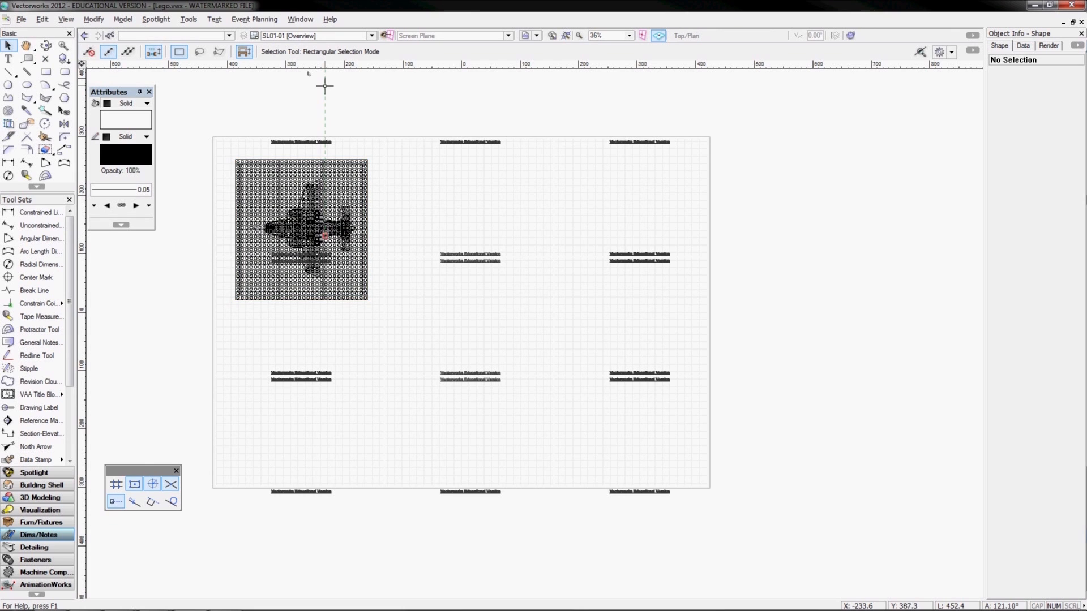
# Return to the Plane design layer and switch the model to the Front view
pyautogui.click(300, 36)
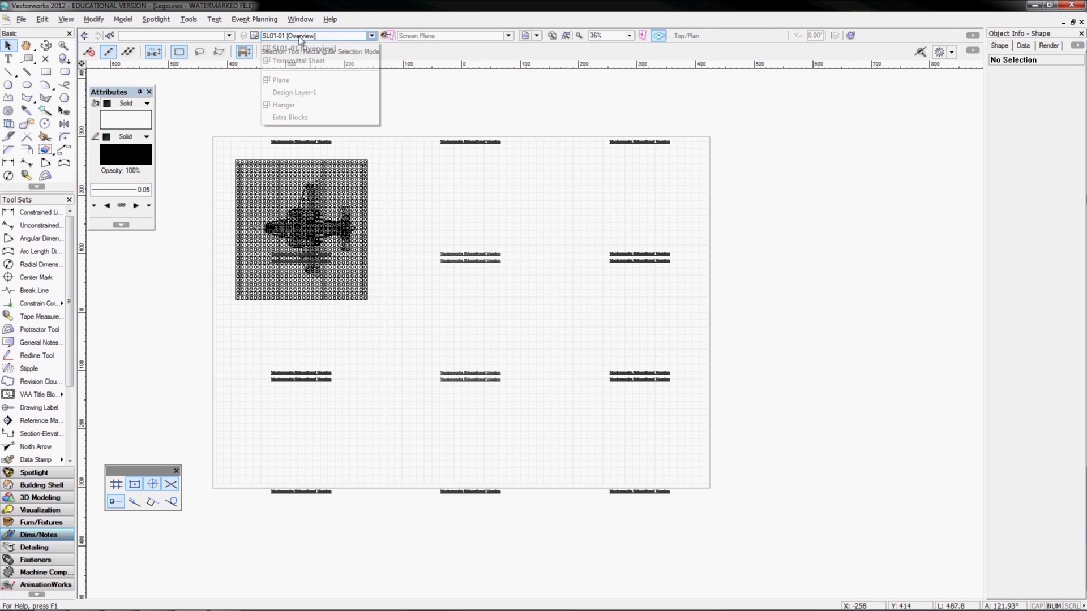
pyautogui.click(294, 92)
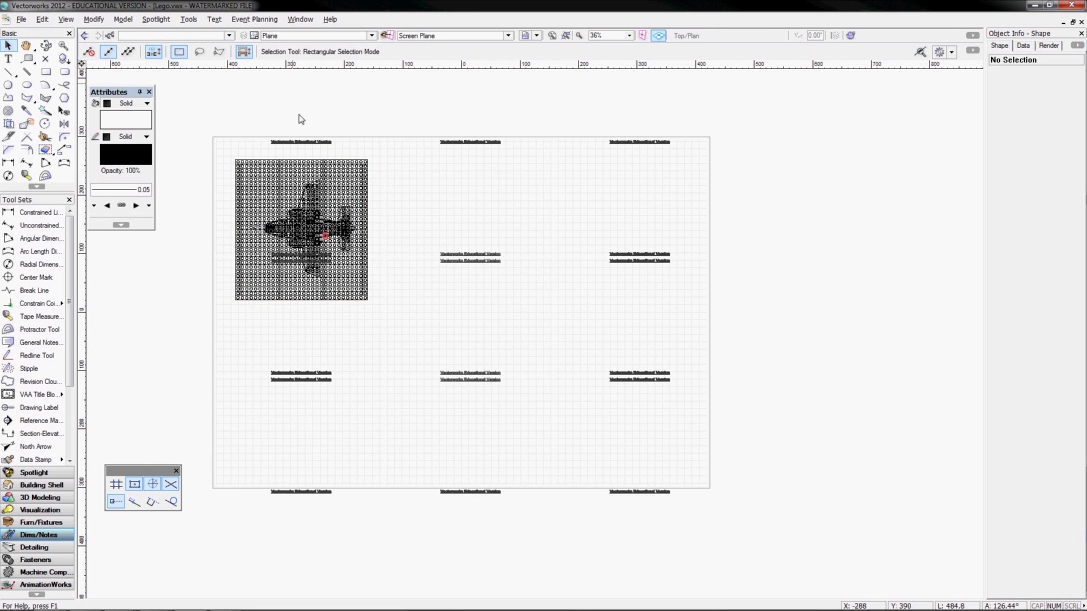
pyautogui.click(694, 37)
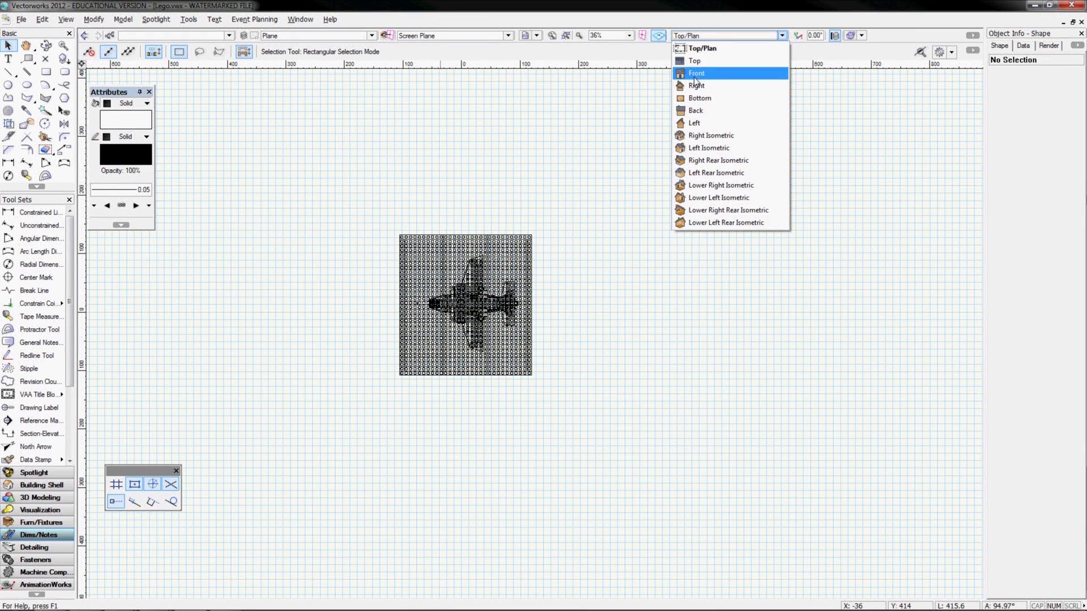
pyautogui.click(697, 77)
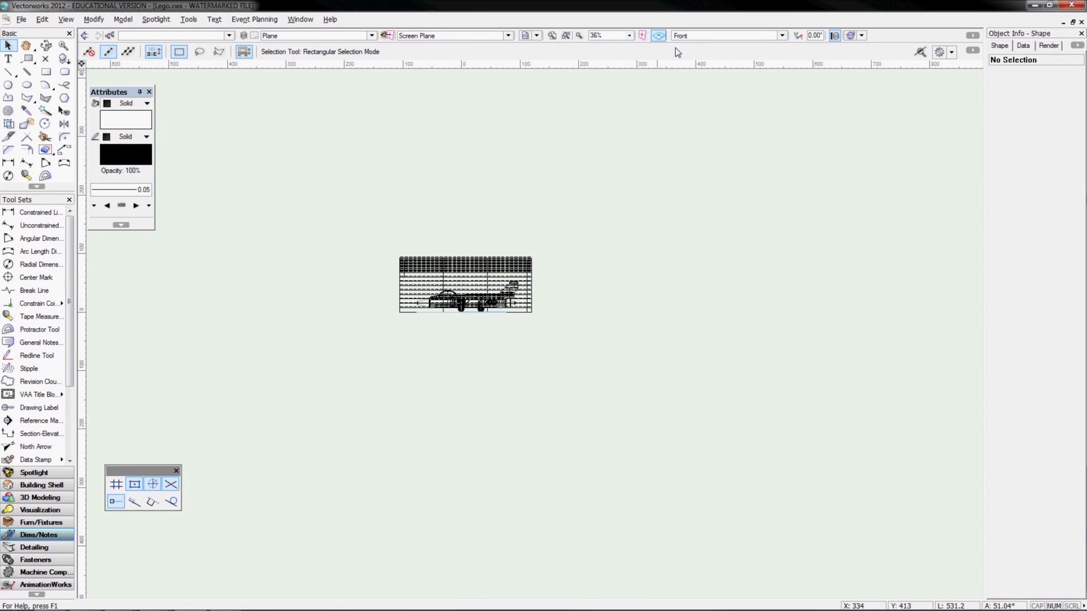
# Set up a viewport of the model's front view for SL01-01, named Front Elevation - Plane
pyautogui.scroll(2, 432, 260)
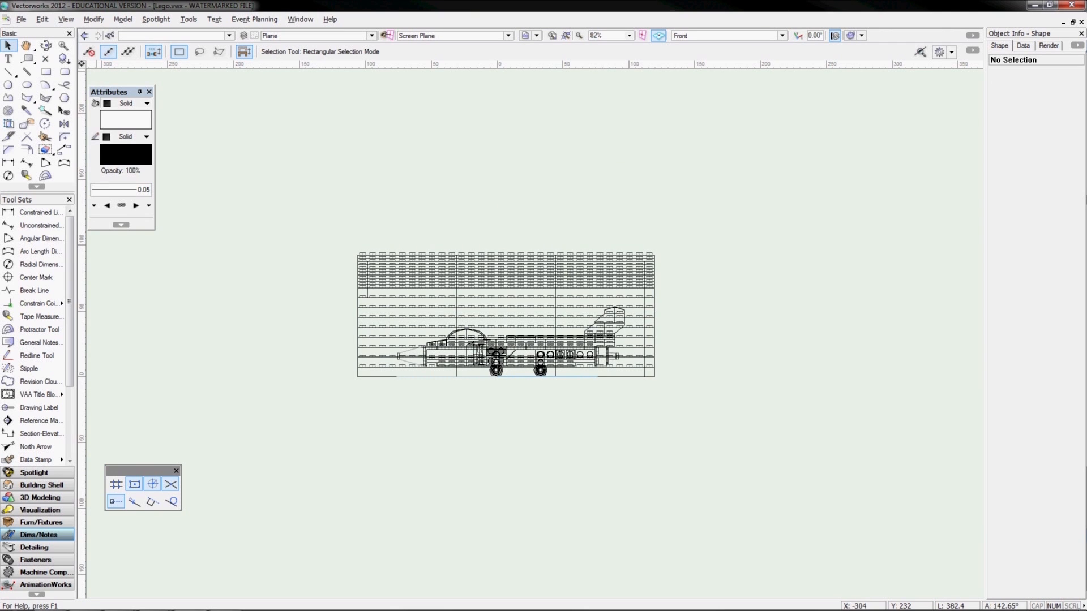
pyautogui.click(66, 20)
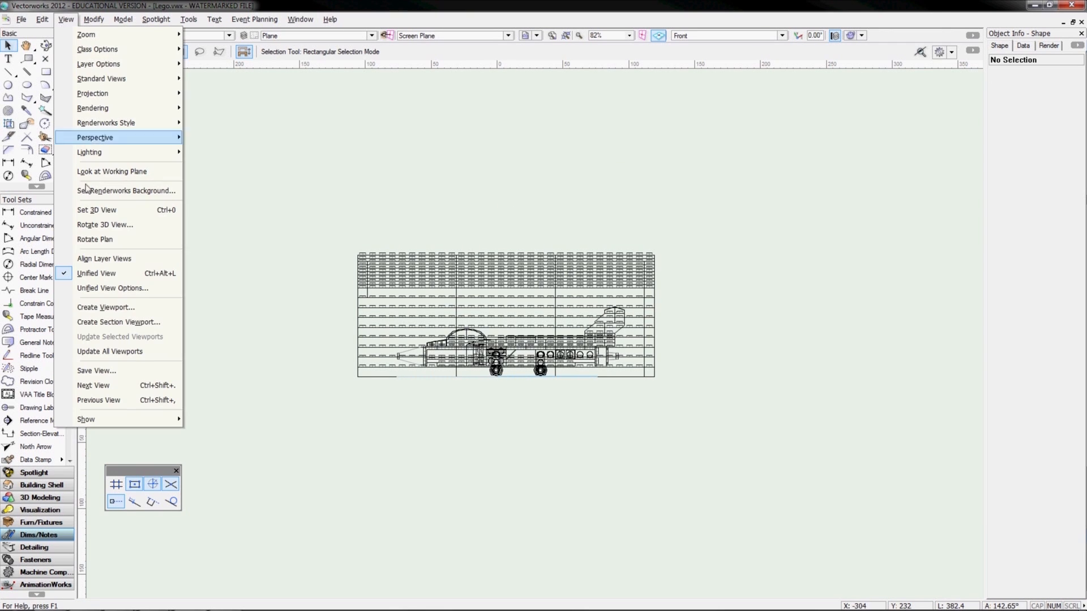
pyautogui.click(90, 307)
pyautogui.moveTo(556, 117); pyautogui.dragTo(800, 86)
pyautogui.write('Front Elevation')
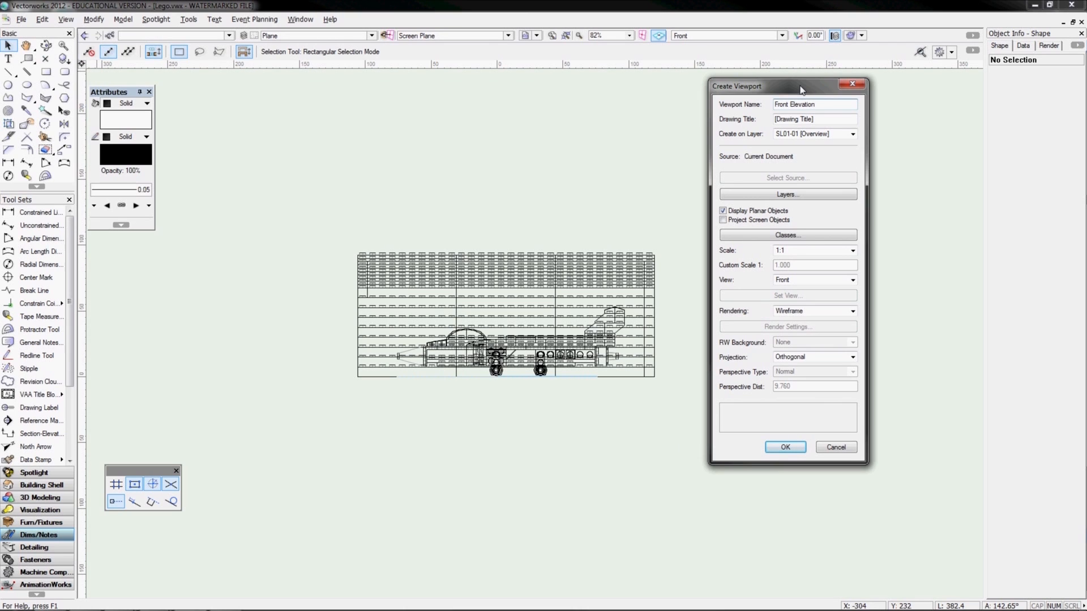
pyautogui.write(' - Plane')
# Copy the viewport name into the drawing title and create the viewport on the sheet
pyautogui.hotkey('shift', 'Home')
pyautogui.hotkey('ctrl', 'c')
pyautogui.press('Tab')
pyautogui.hotkey('ctrl', 'v')
pyautogui.click(782, 447)
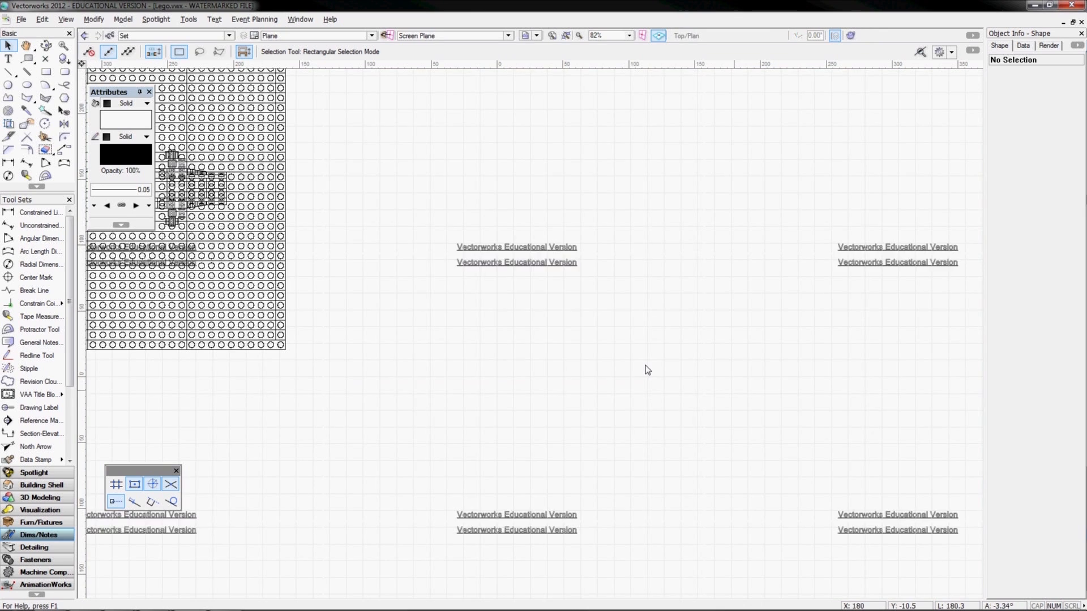
# Place the Front Elevation - Plane viewport below the Plan Plane viewport, with its side edges aligned at X -385.5 and a clear gap between them
pyautogui.scroll(-2, 629, 347)
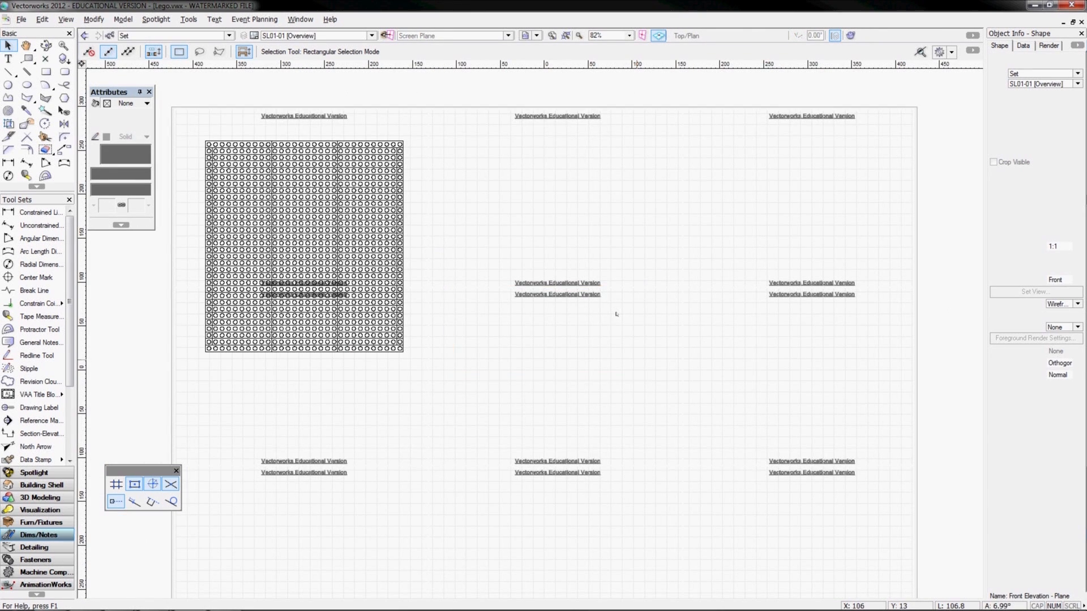
pyautogui.moveTo(649, 289); pyautogui.dragTo(646, 365)
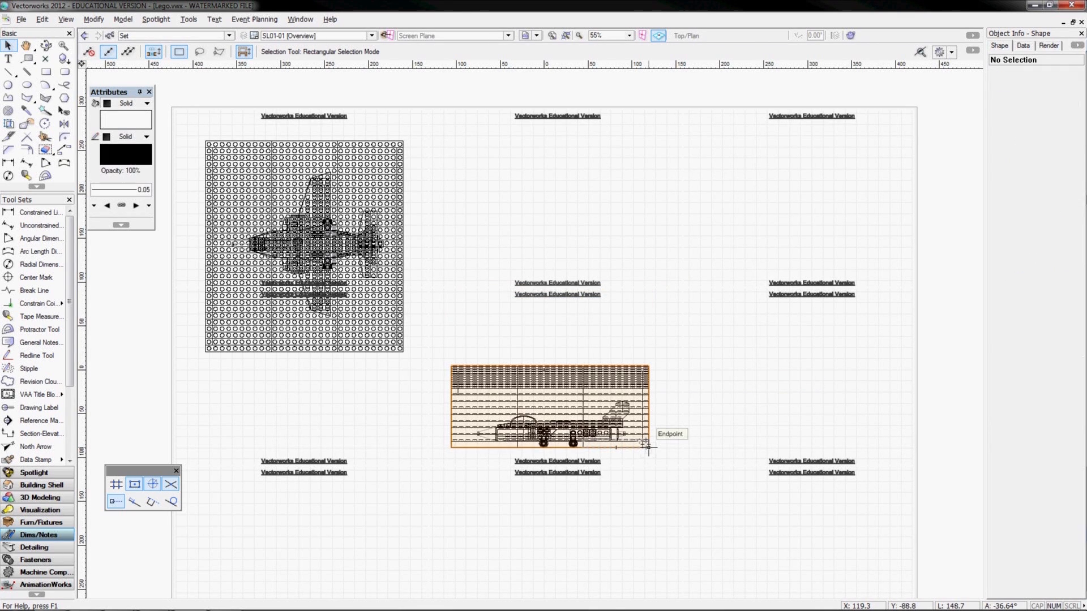
pyautogui.moveTo(649, 448); pyautogui.dragTo(403, 468)
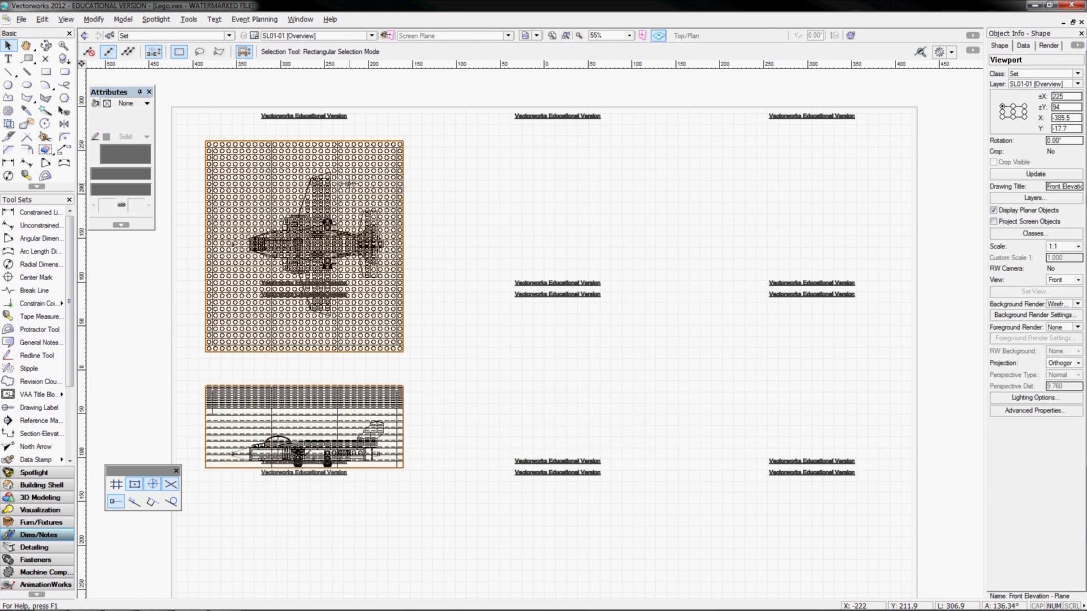
pyautogui.moveTo(404, 468); pyautogui.dragTo(403, 509)
pyautogui.click(493, 372)
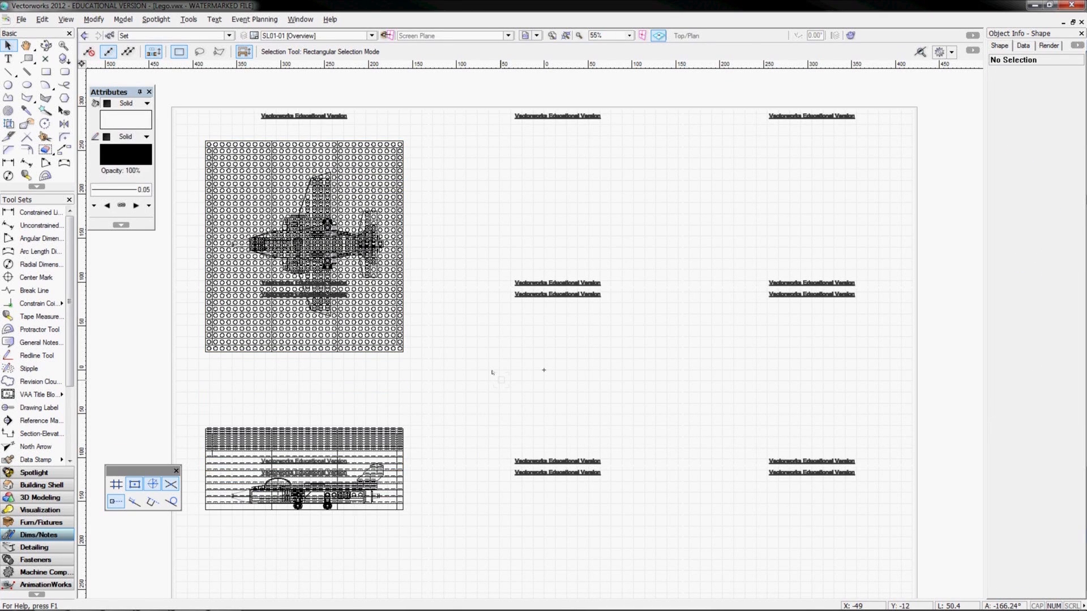
# Move the plan and front elevation viewports together to the right side of the sheet, at about X 156.5, Y 260.6
pyautogui.moveTo(195, 129); pyautogui.dragTo(469, 565)
pyautogui.moveTo(375, 442); pyautogui.dragTo(851, 442)
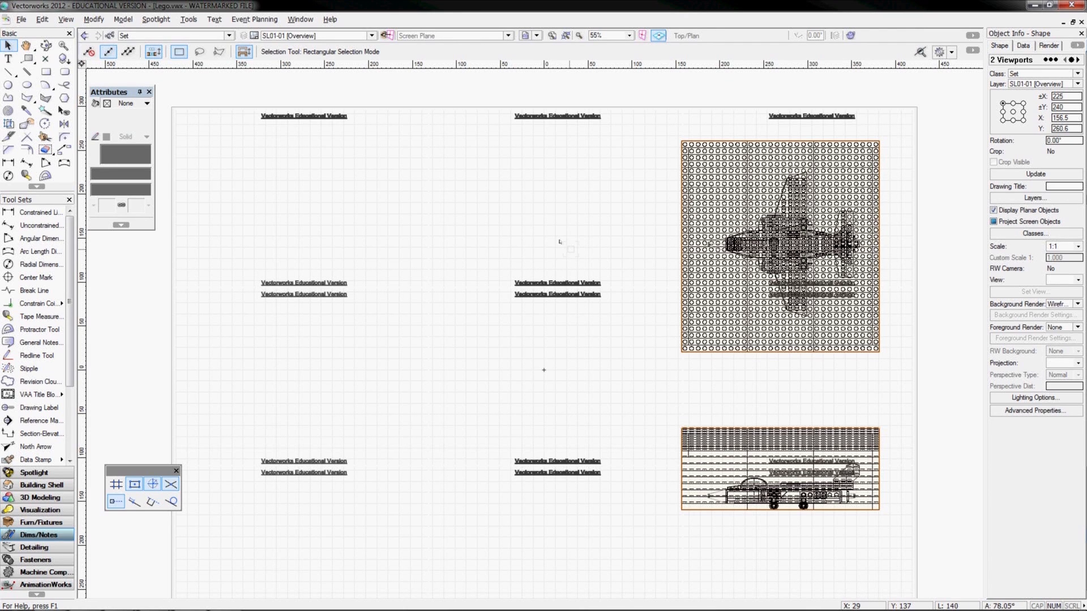
pyautogui.click(570, 247)
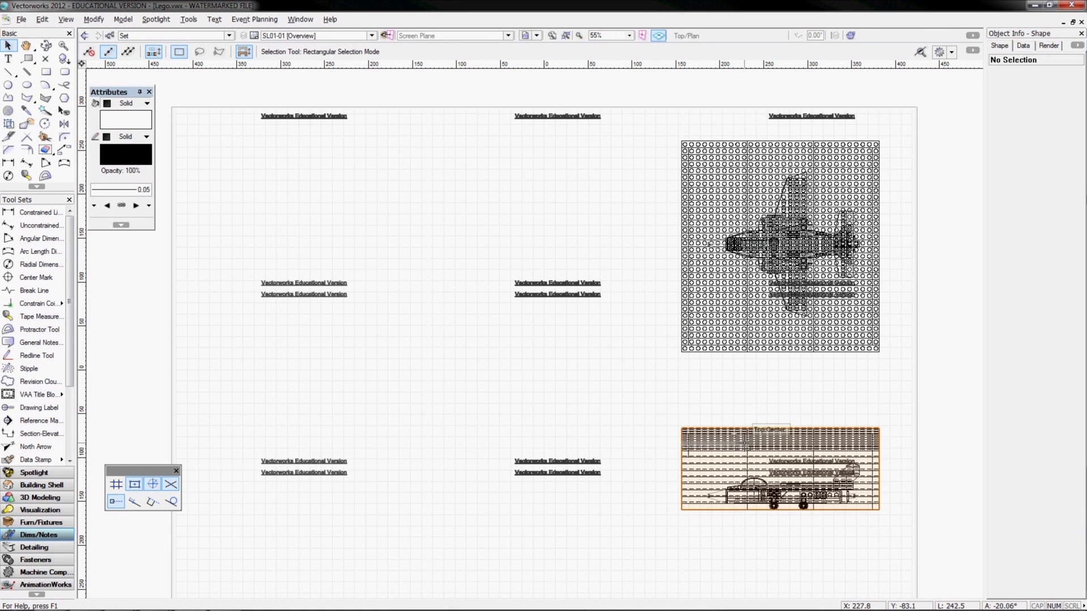
# Duplicate the front elevation viewport horizontally to about X -188.7, Y -65.6, and set the copy's view to Left
pyautogui.click(745, 443)
pyautogui.moveTo(745, 444); pyautogui.dragTo(441, 443)
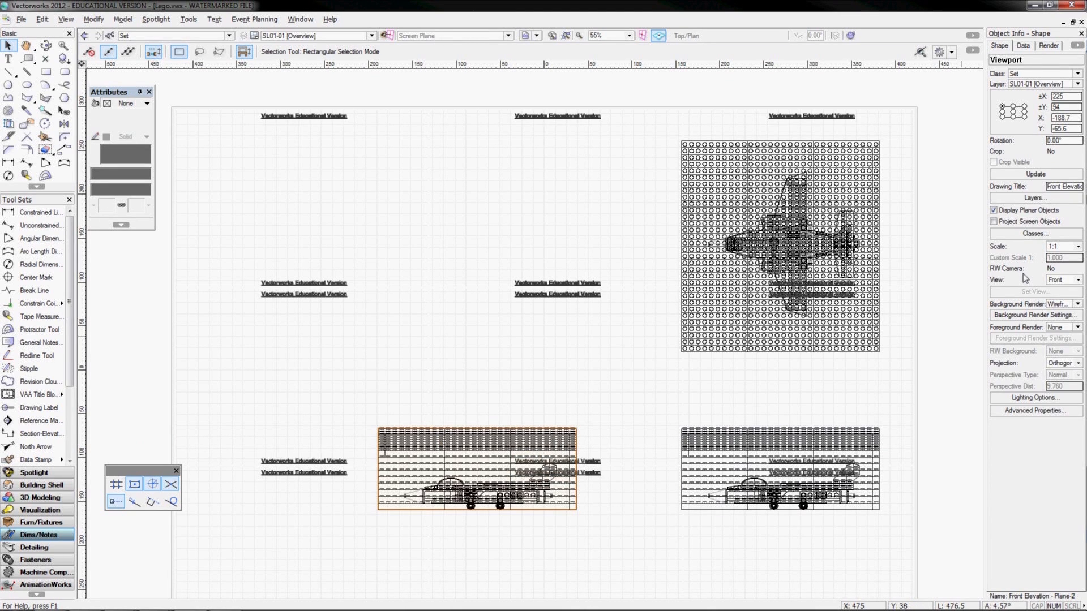
pyautogui.click(1059, 281)
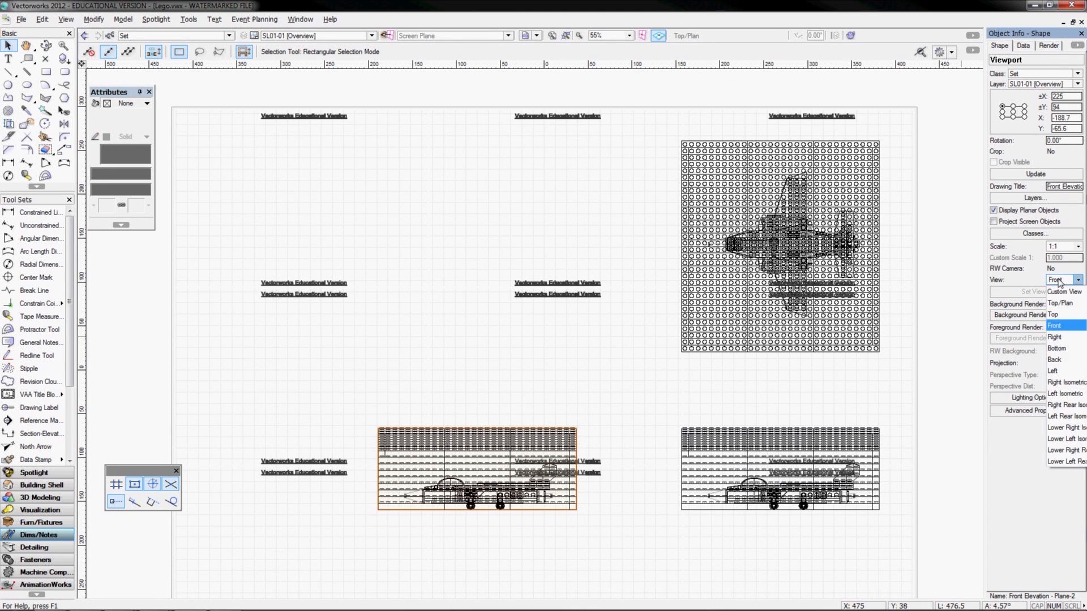
pyautogui.click(1058, 372)
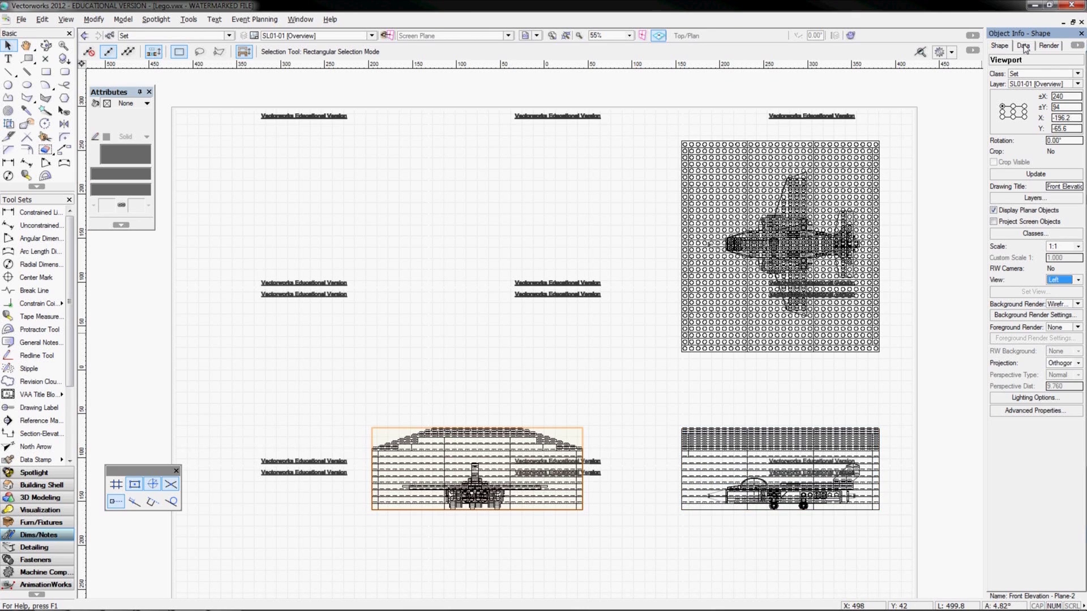
# Examine the standard views available for the copied viewport with the Object Info palette temporarily undocked
pyautogui.moveTo(1024, 49); pyautogui.dragTo(755, 56)
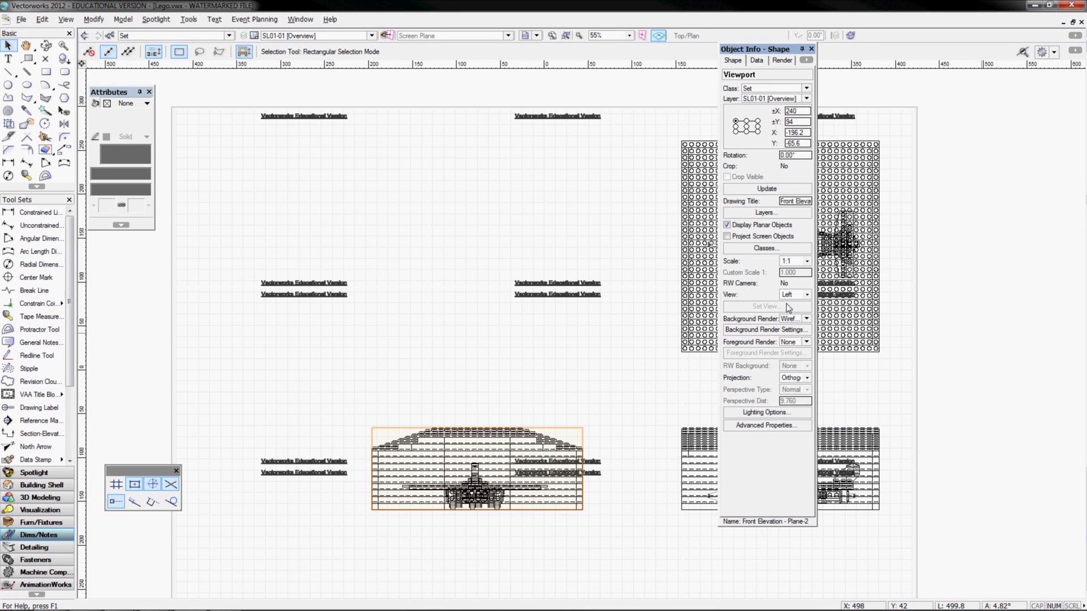
pyautogui.click(806, 294)
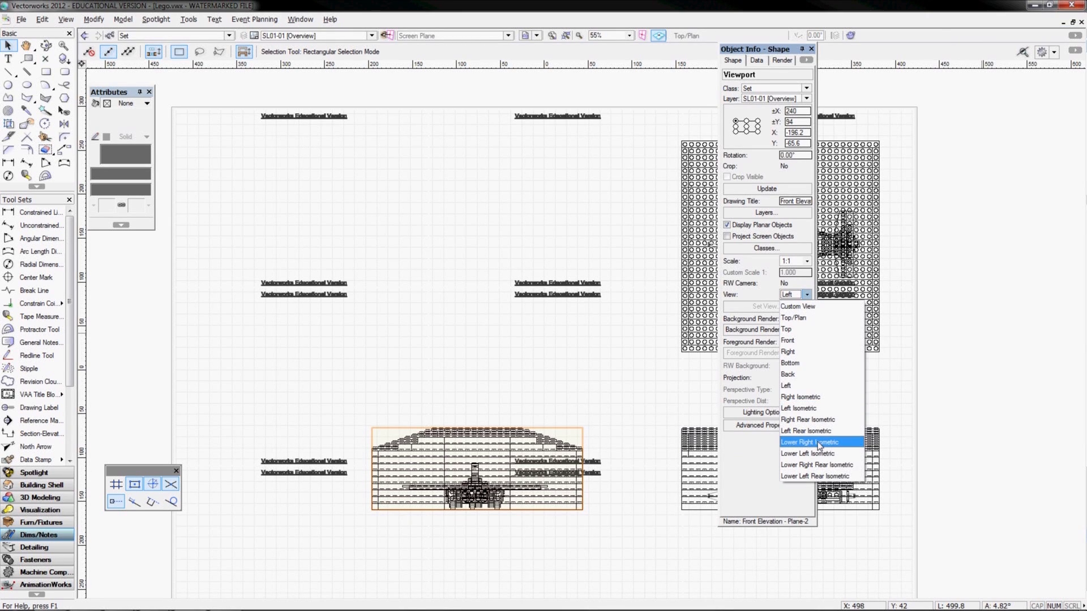
pyautogui.click(787, 293)
pyautogui.moveTo(753, 49); pyautogui.dragTo(1031, 33)
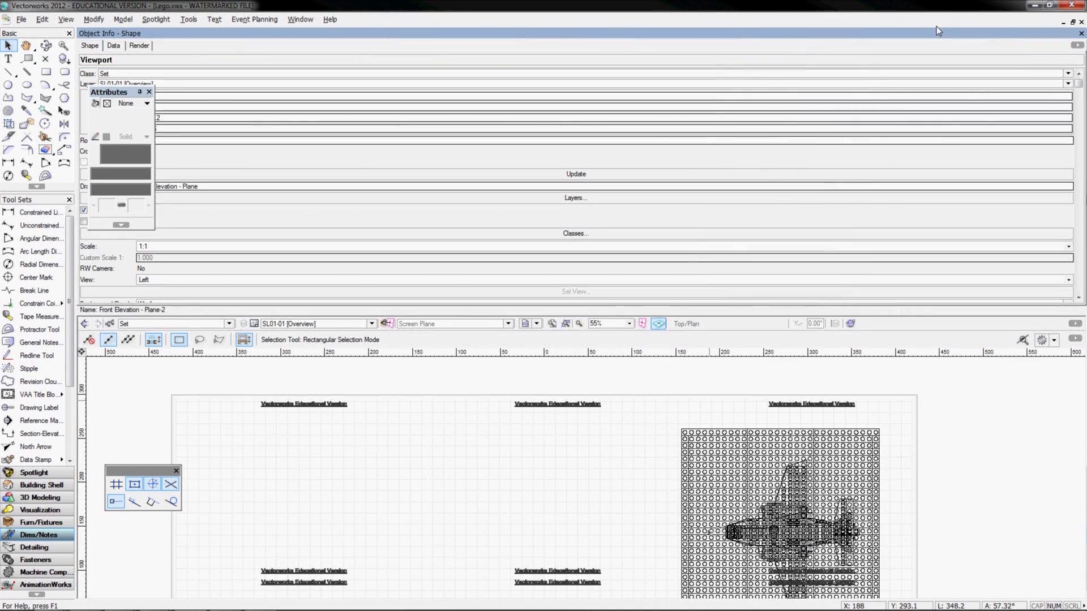
pyautogui.moveTo(936, 26); pyautogui.dragTo(1078, 149)
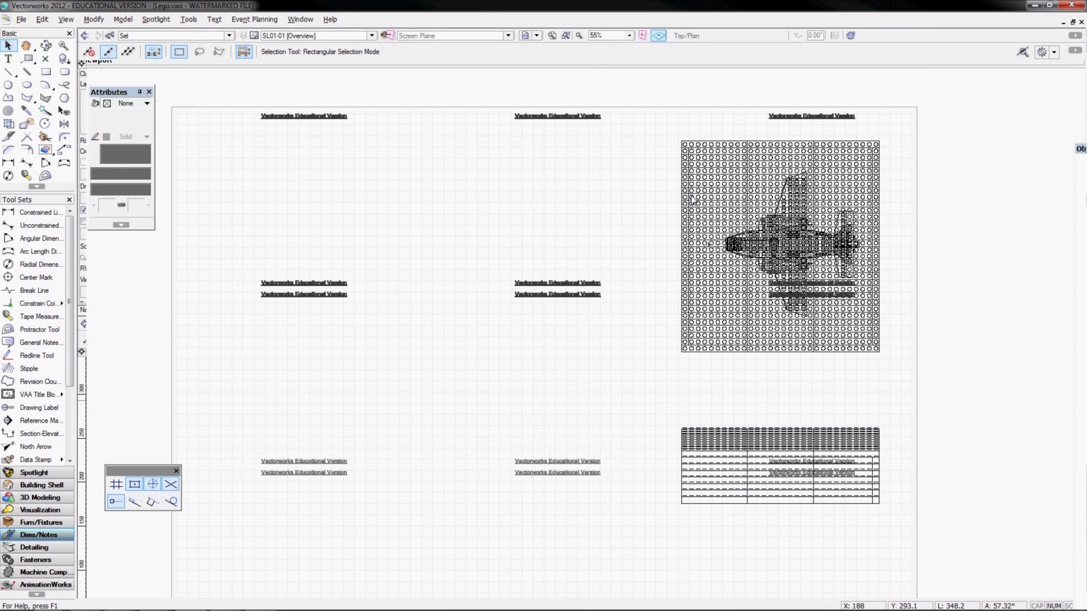
pyautogui.doubleClick(1082, 152)
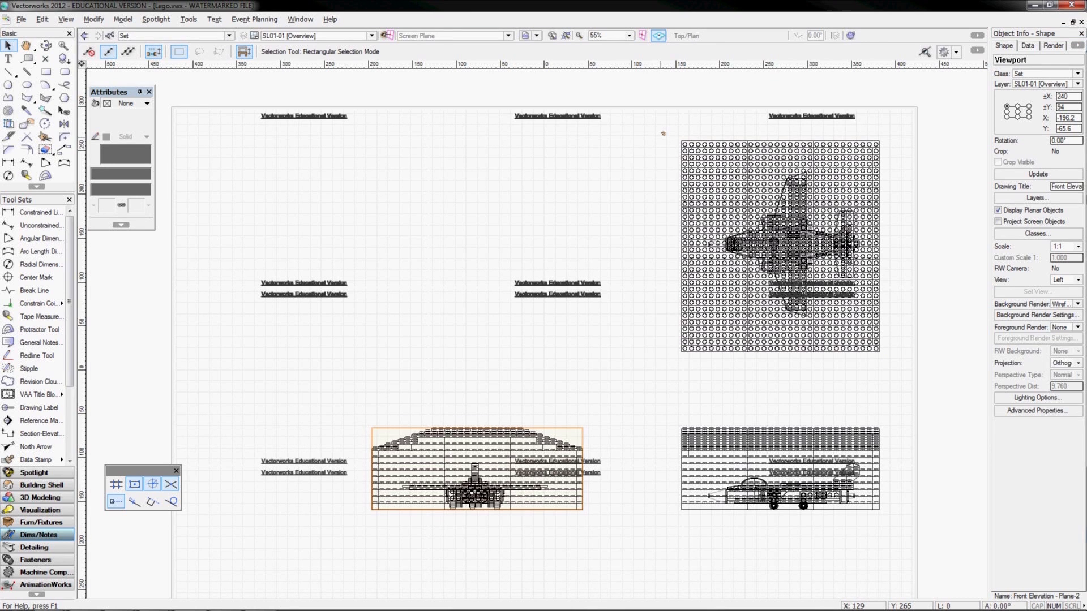
# Shift the plan and front elevation viewports together toward the left elevation, to about X 97.9, Y 260.6
pyautogui.moveTo(663, 134); pyautogui.dragTo(899, 526)
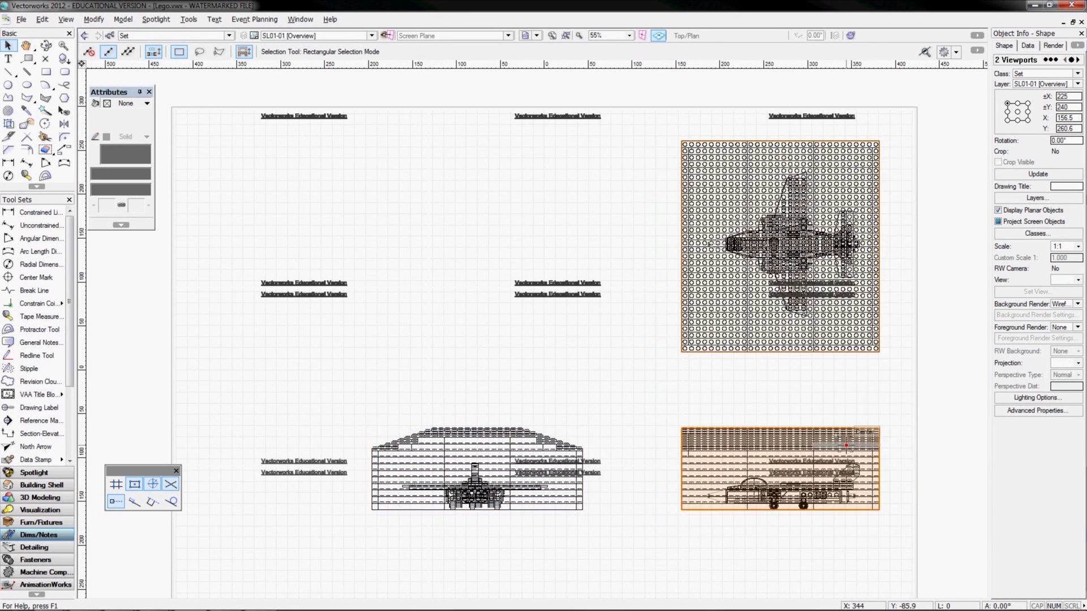
pyautogui.moveTo(846, 446); pyautogui.dragTo(793, 441)
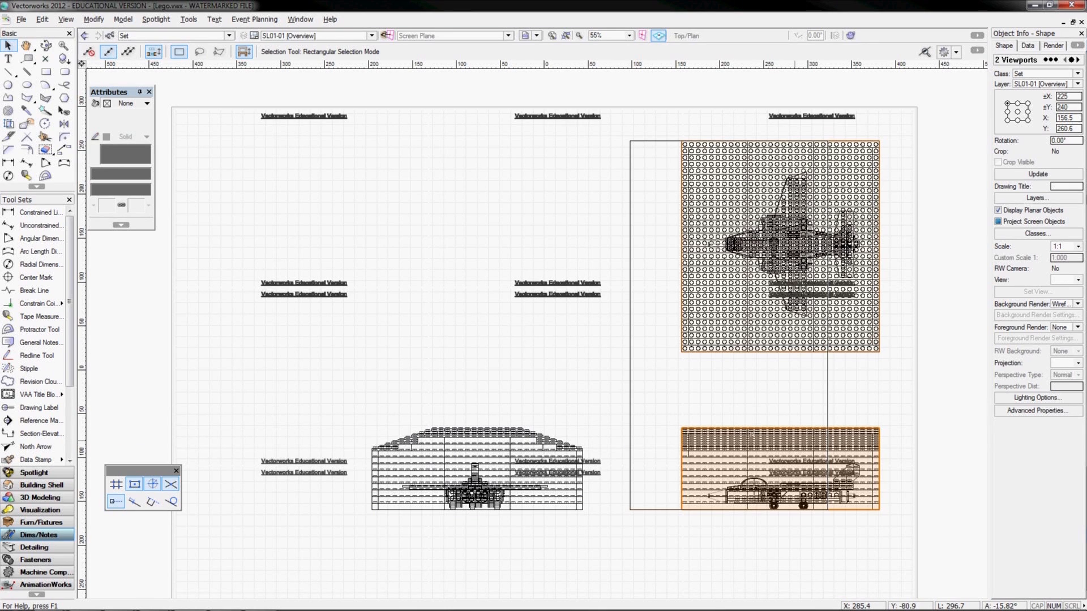
pyautogui.click(517, 389)
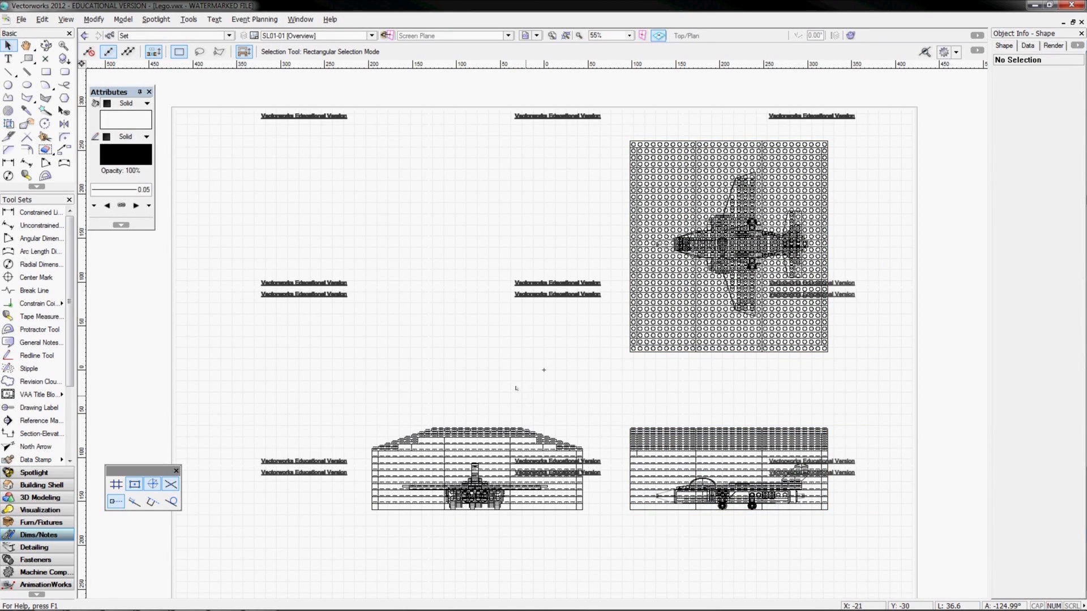
pyautogui.click(711, 513)
# Look at the Plane design layer in the Front view and return to sheet SL01-01
pyautogui.click(306, 36)
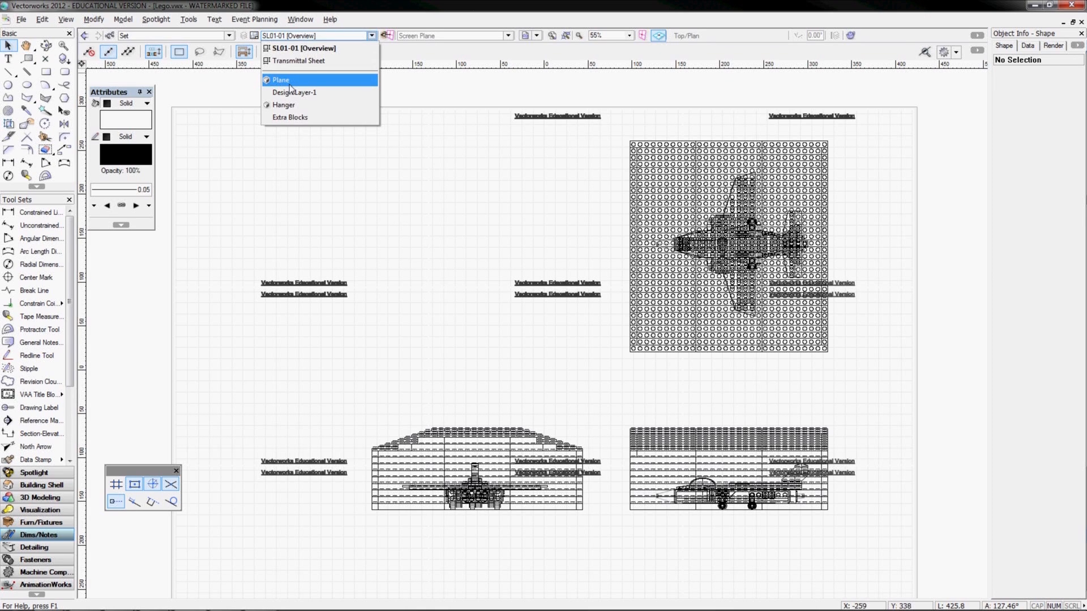
pyautogui.click(290, 80)
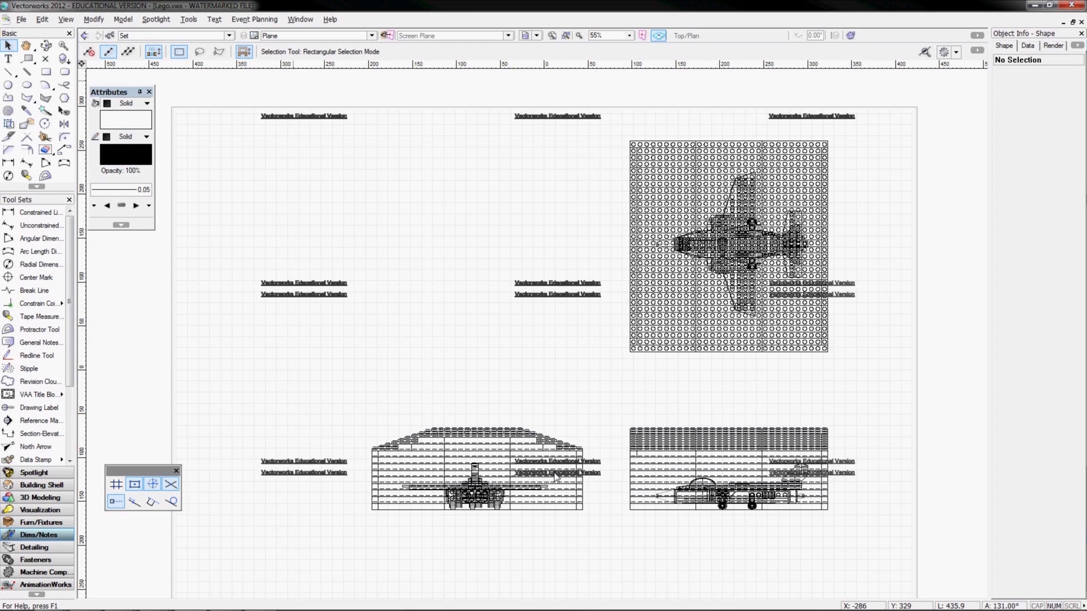
pyautogui.press('KP_2')
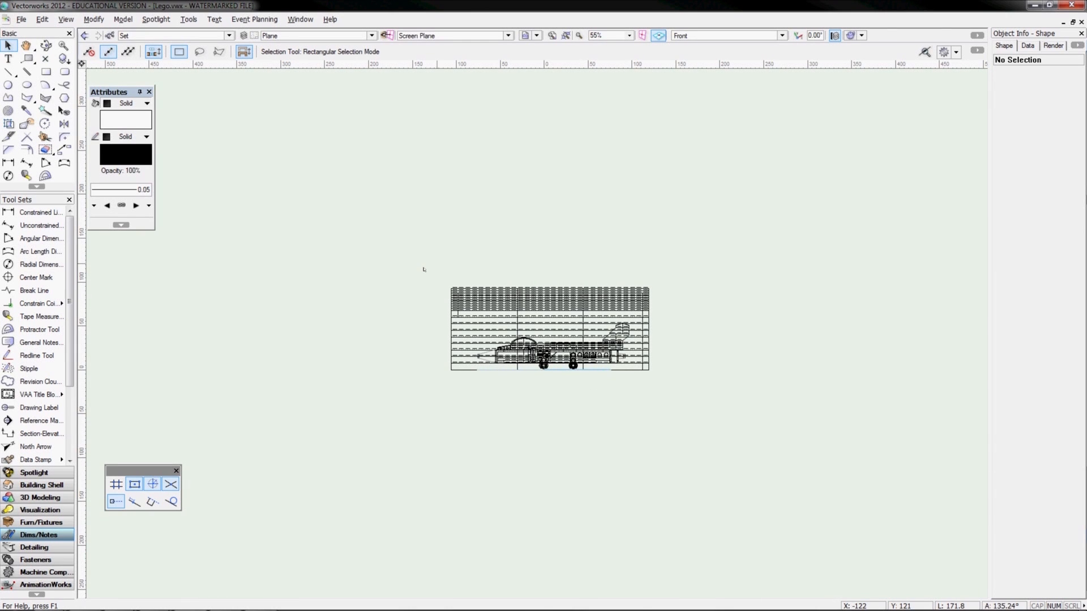
pyautogui.click(317, 36)
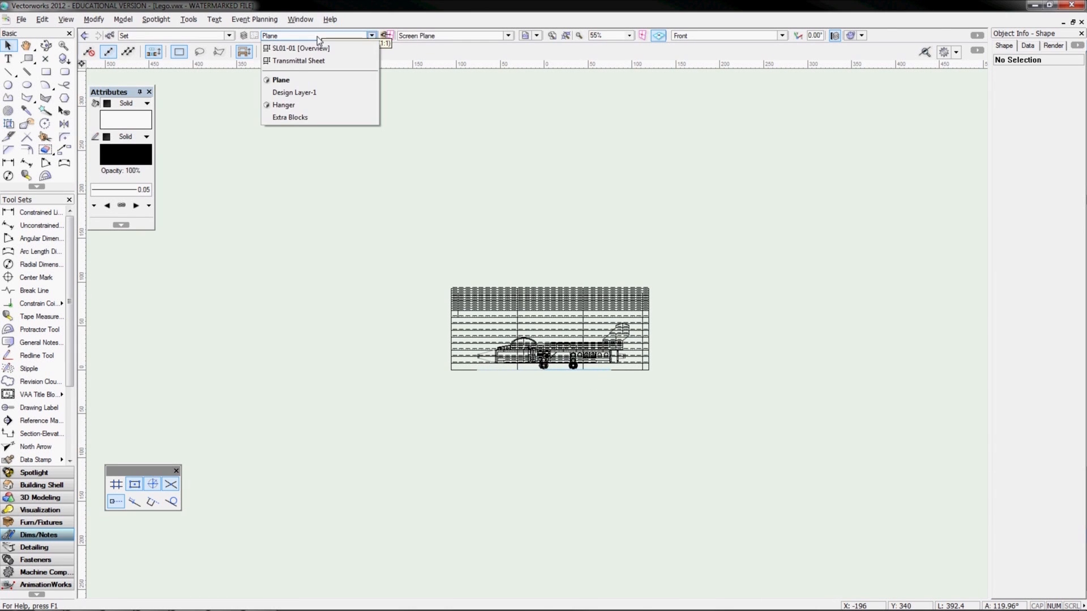
pyautogui.click(310, 49)
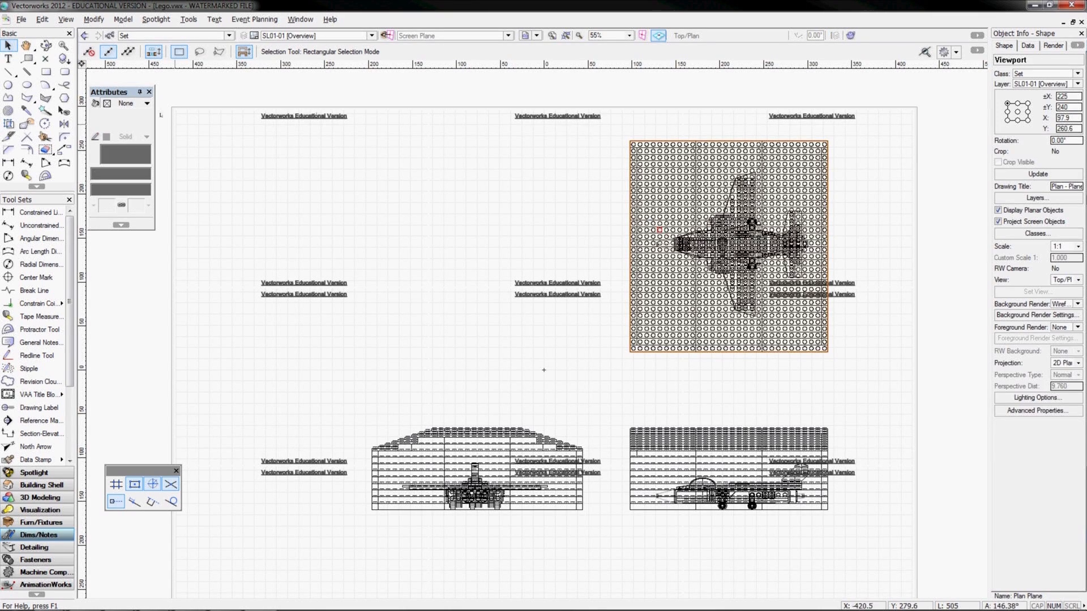
# Start a section viewport from the Plan Plane viewport with a horizontal section line across its lower part at about Y 43.1, facing the plane
pyautogui.click(66, 19)
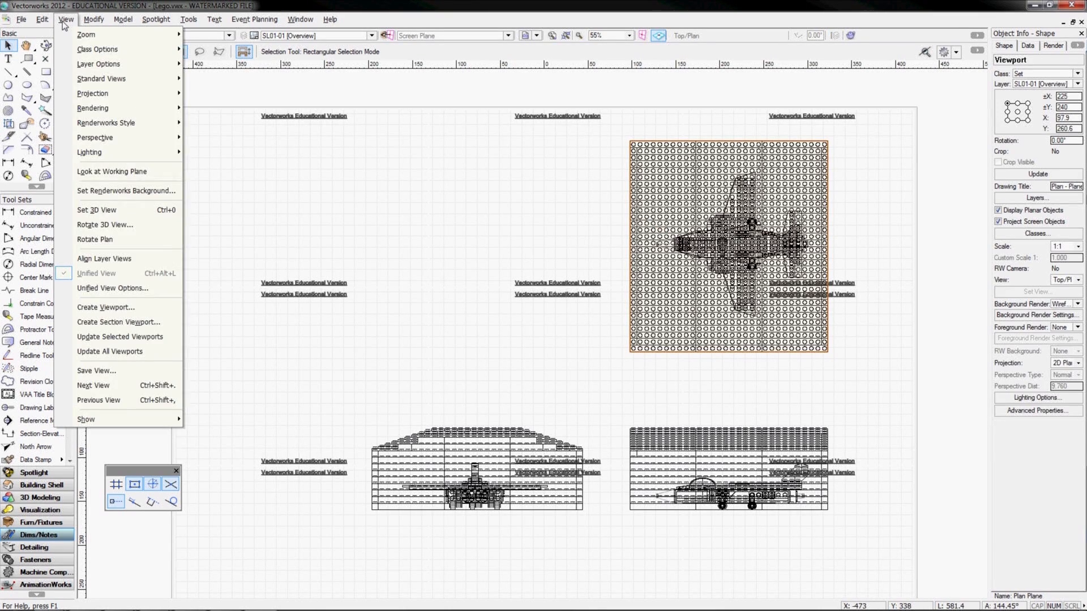
pyautogui.click(94, 322)
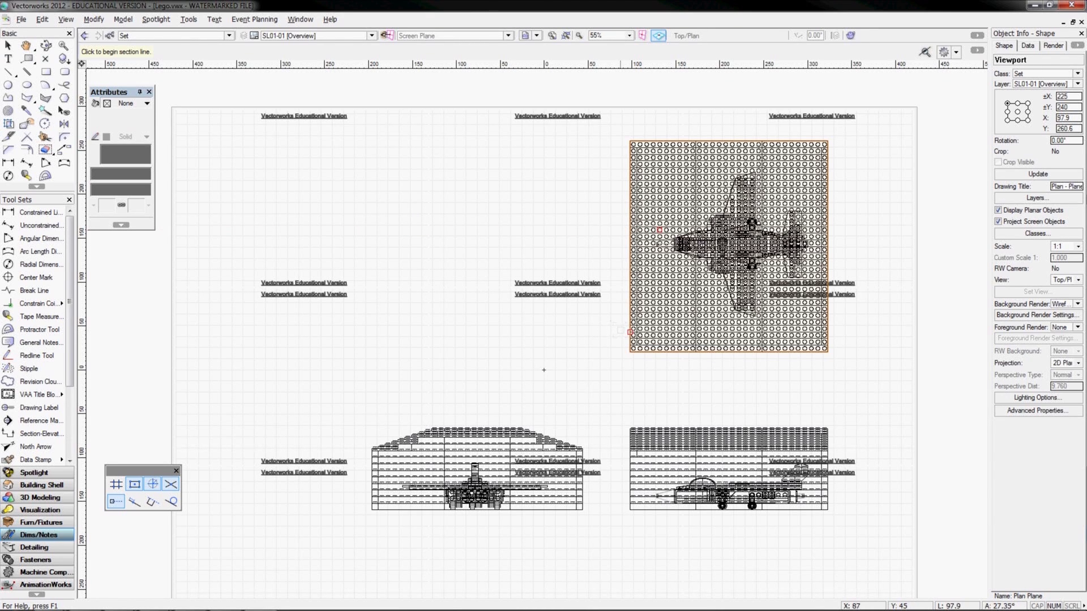
pyautogui.click(605, 332)
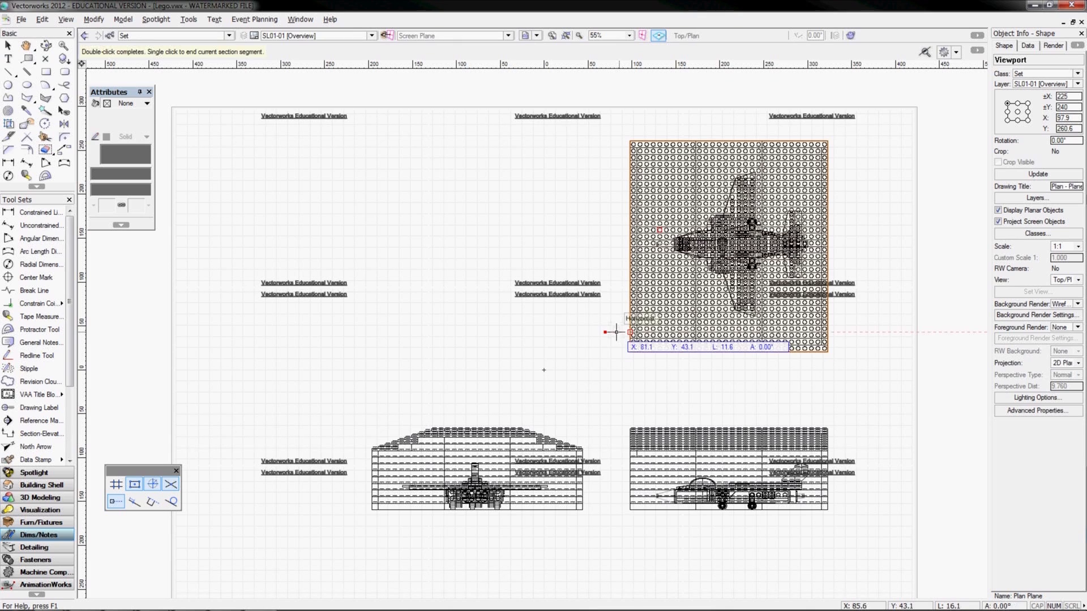
pyautogui.doubleClick(846, 332)
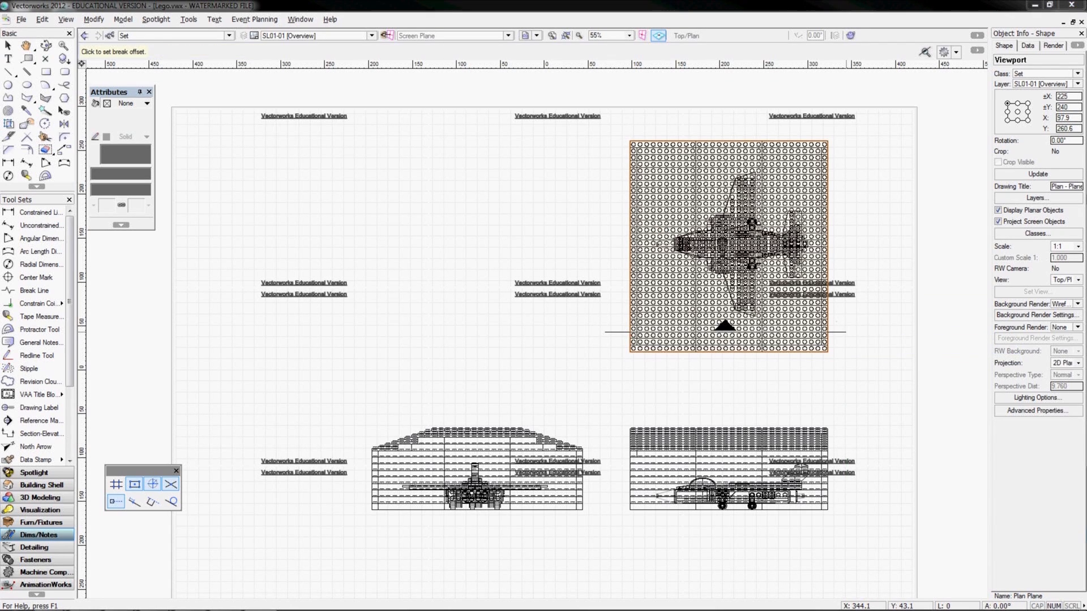
pyautogui.click(846, 332)
# Give the section viewport the drawing title Section Front Plane and create it on SL01-01
pyautogui.moveTo(517, 124); pyautogui.dragTo(375, 95)
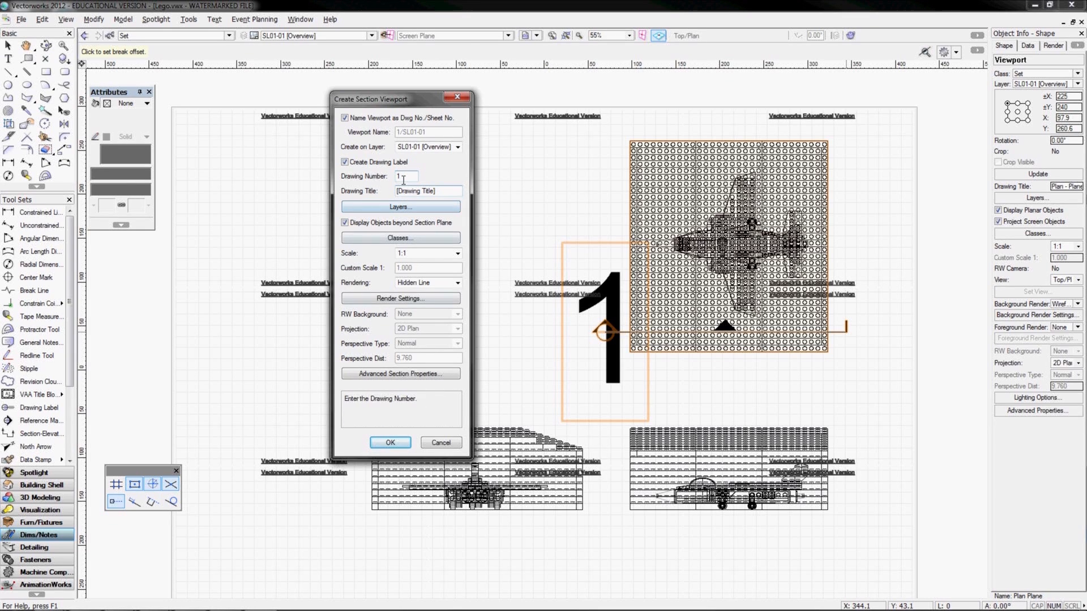
pyautogui.moveTo(439, 191); pyautogui.dragTo(376, 182)
pyautogui.write('Section Front Plane')
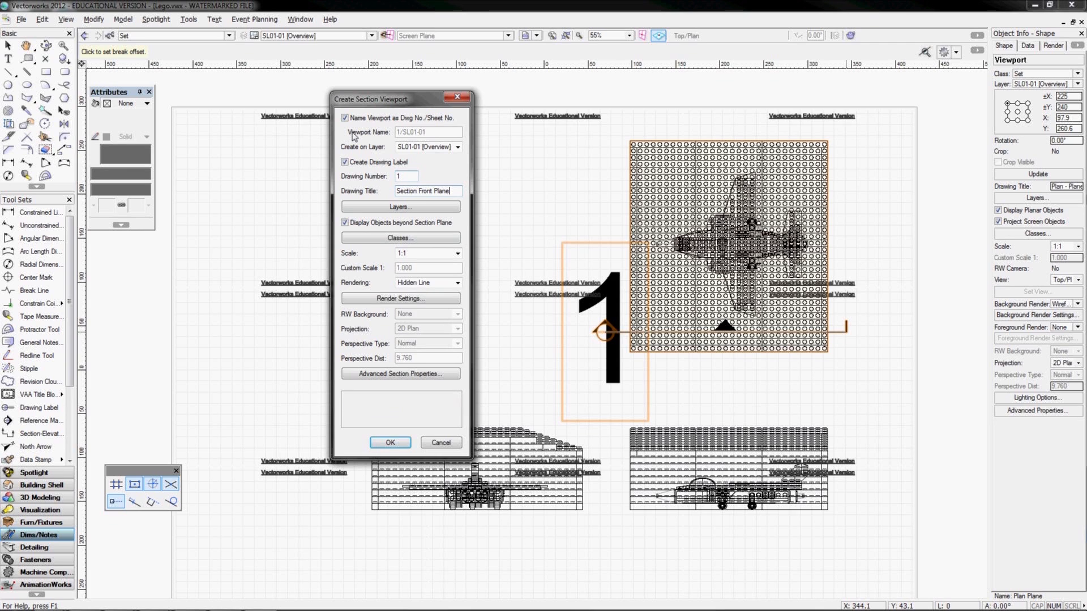
pyautogui.click(389, 443)
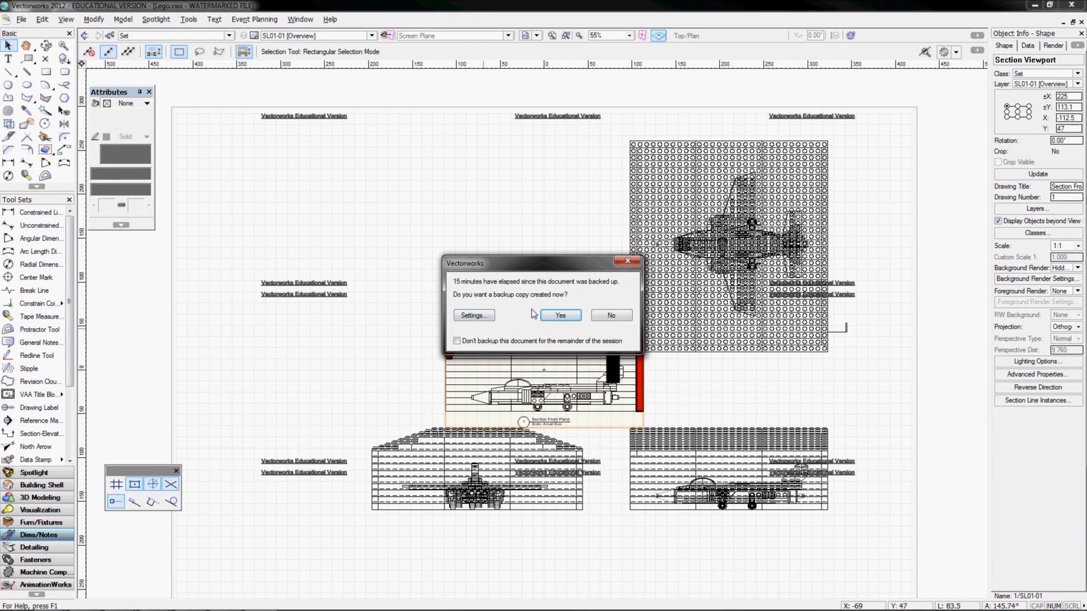
# Create a backup copy of the document and move the section viewport to the sheet's upper-left area, at about X -320.5, Y 207.5
pyautogui.click(570, 317)
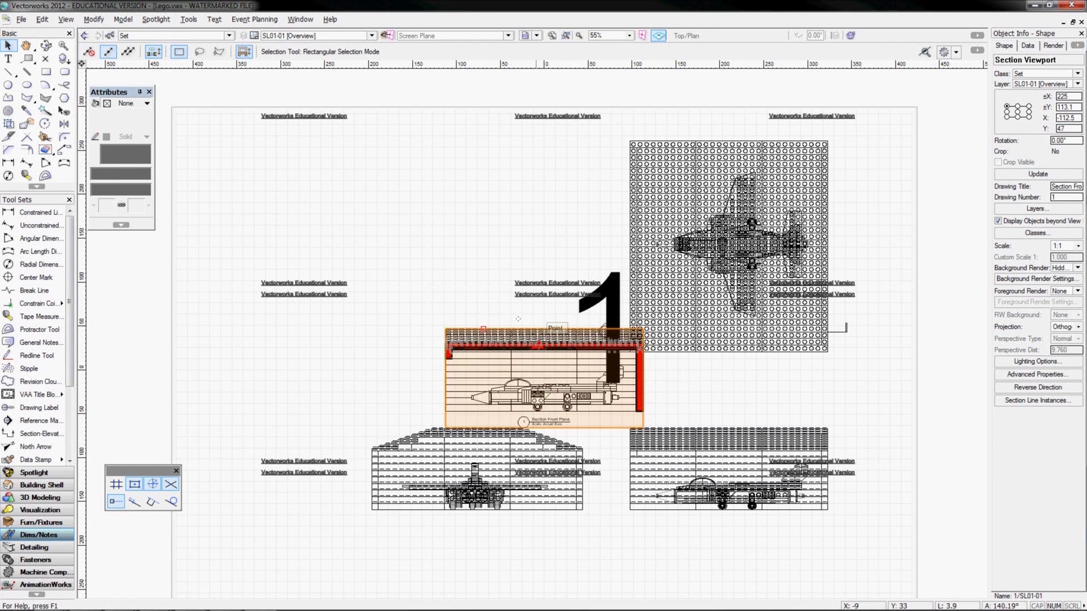
pyautogui.moveTo(528, 334); pyautogui.dragTo(346, 193)
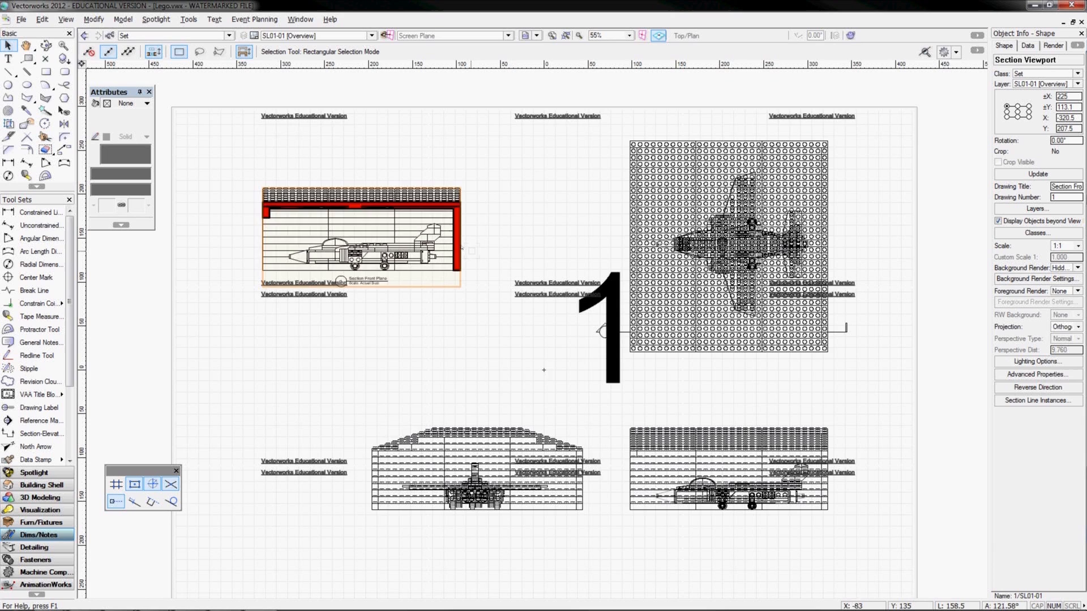
# Inspect the Section Front Plane viewport up close and shift it slightly to the right on the sheet
pyautogui.scroll(3, 295, 204)
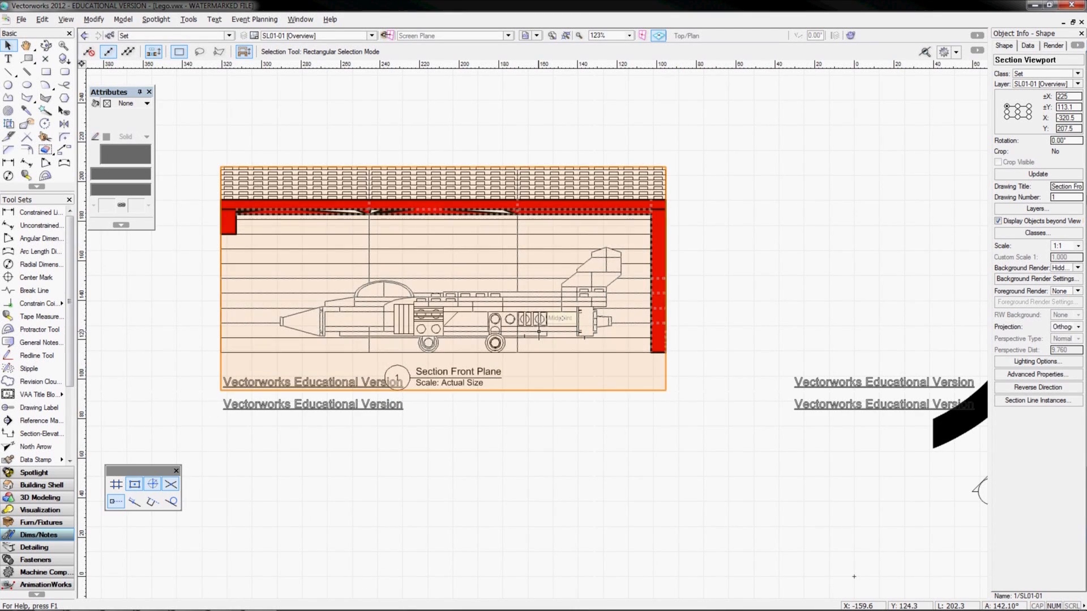
pyautogui.click(798, 263)
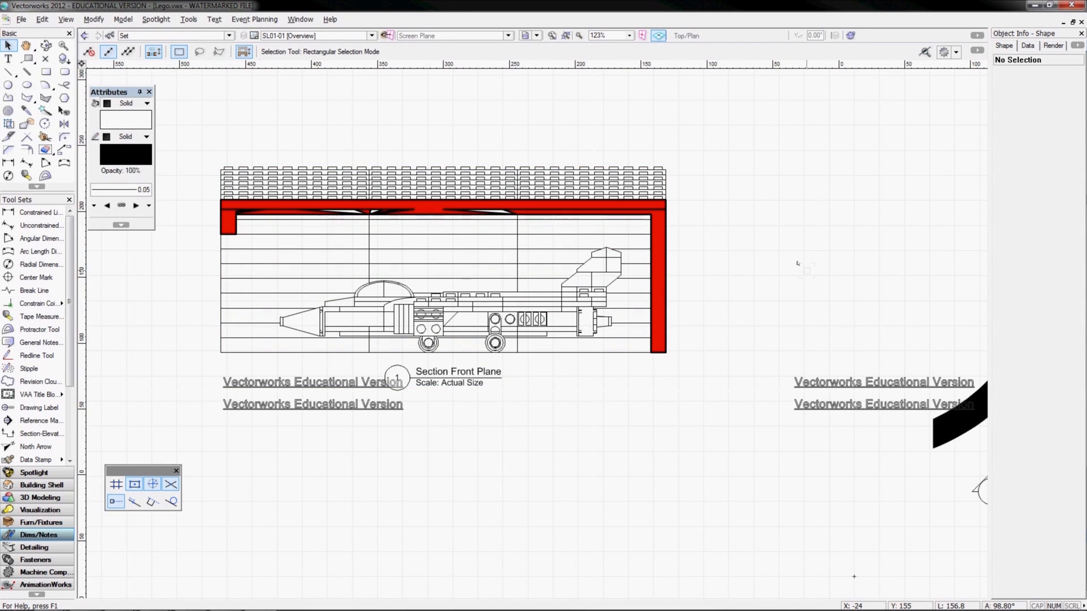
pyautogui.scroll(-2, 803, 265)
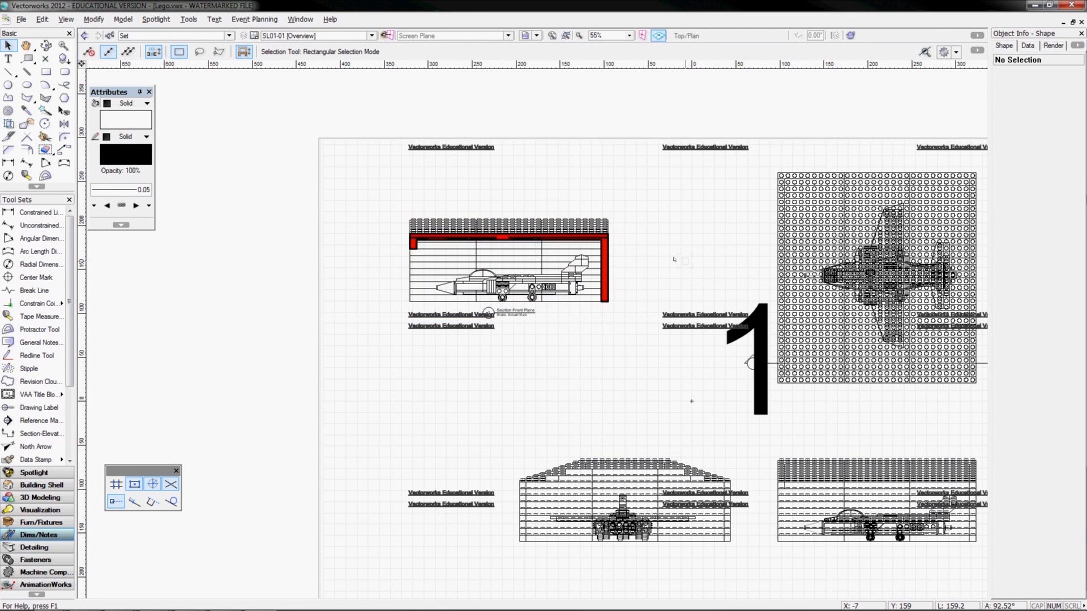
pyautogui.moveTo(529, 300); pyautogui.dragTo(575, 302)
pyautogui.moveTo(700, 275); pyautogui.dragTo(471, 233, button='middle')
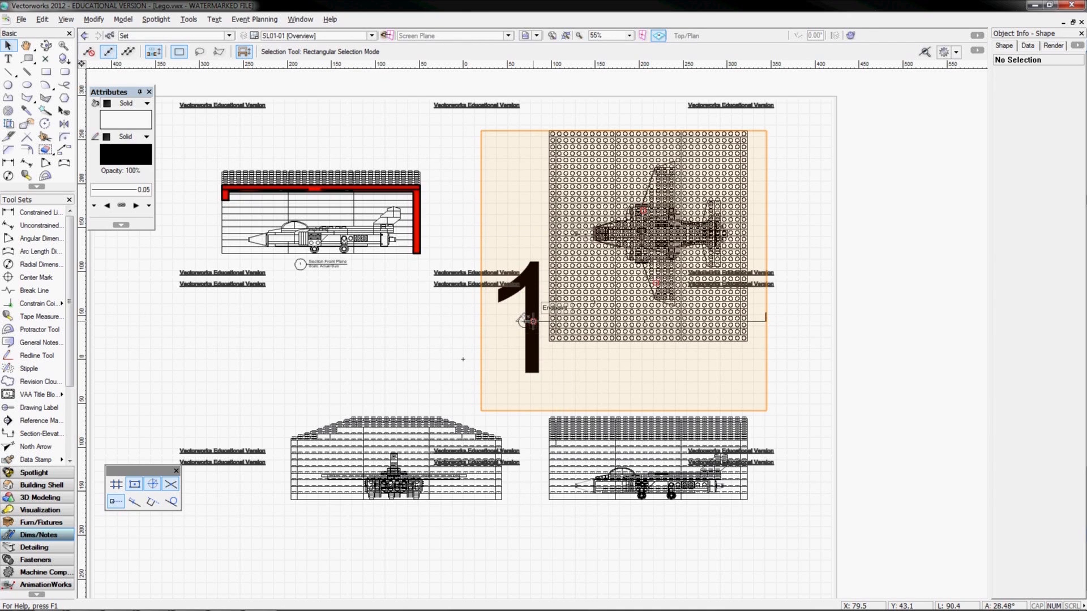
# Open the annotations of the Plan Plane viewport for editing, with the viewport cache displayed
pyautogui.rightClick(525, 324)
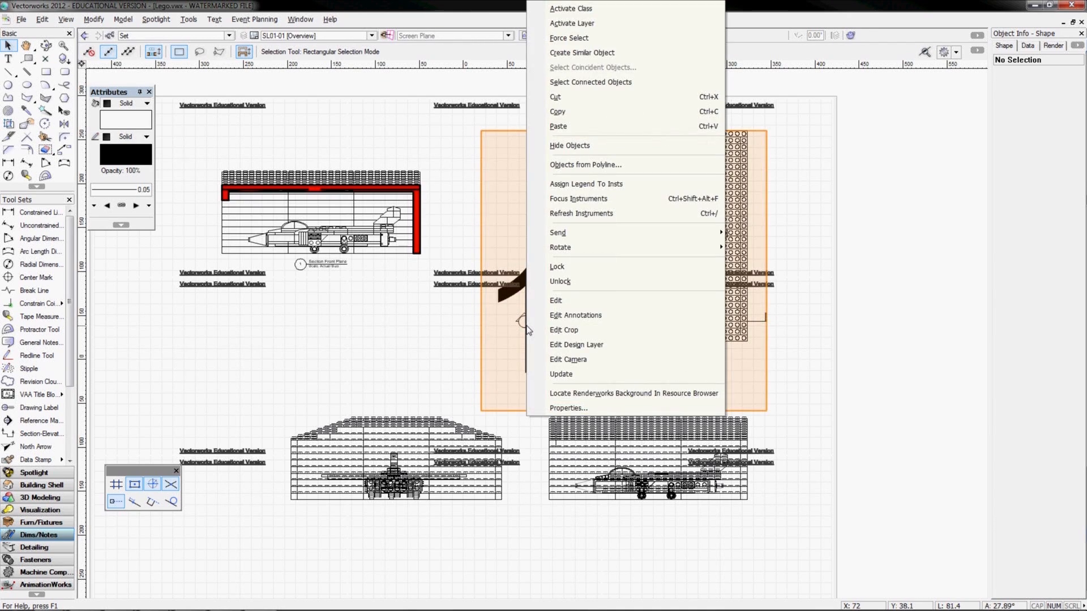
pyautogui.click(579, 316)
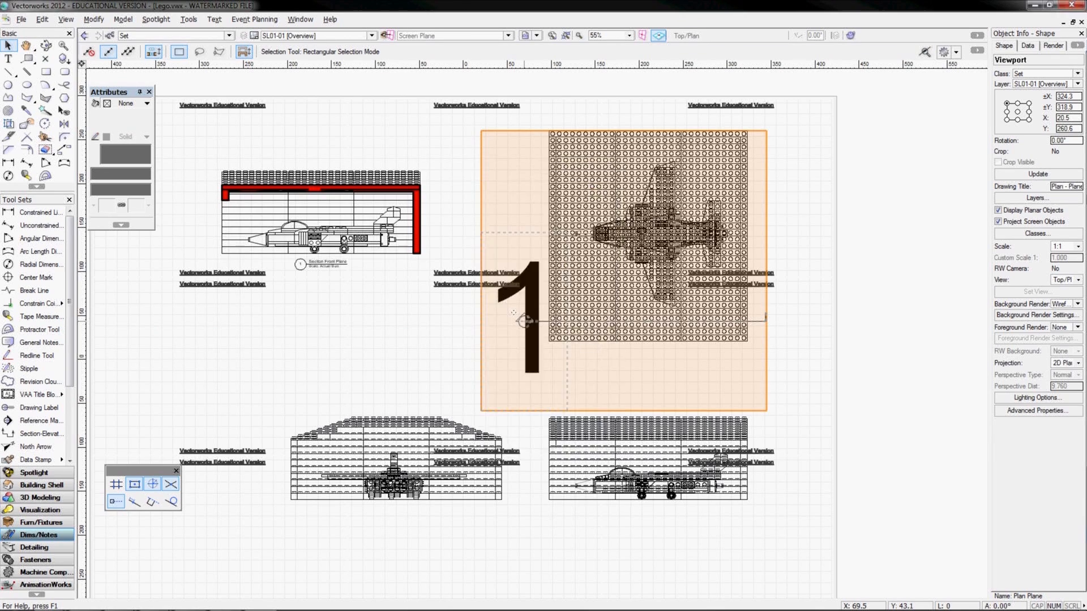
pyautogui.doubleClick(513, 312)
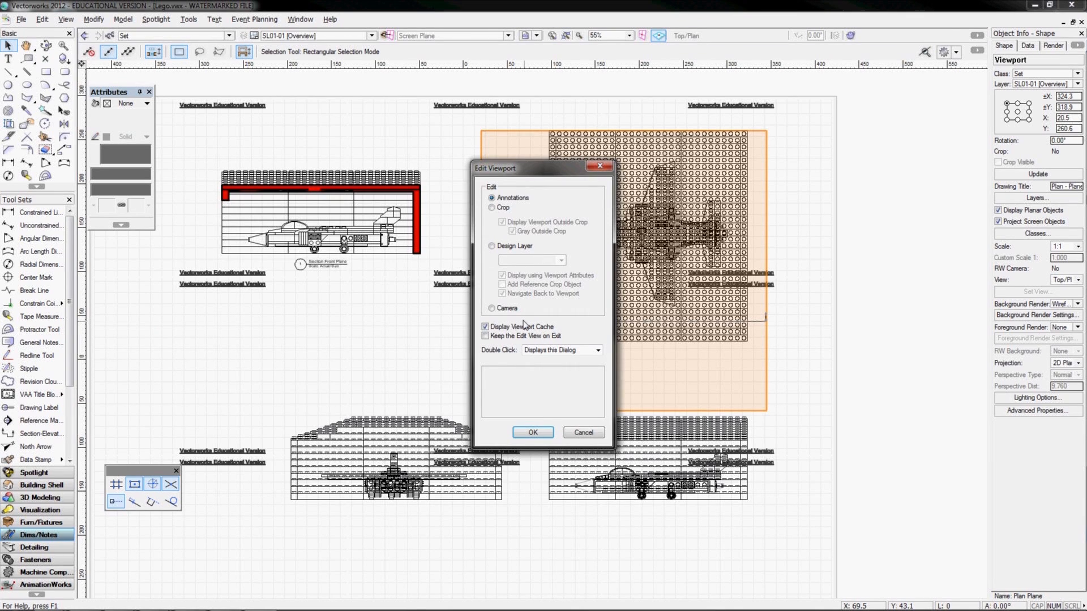
pyautogui.click(492, 247)
pyautogui.click(518, 260)
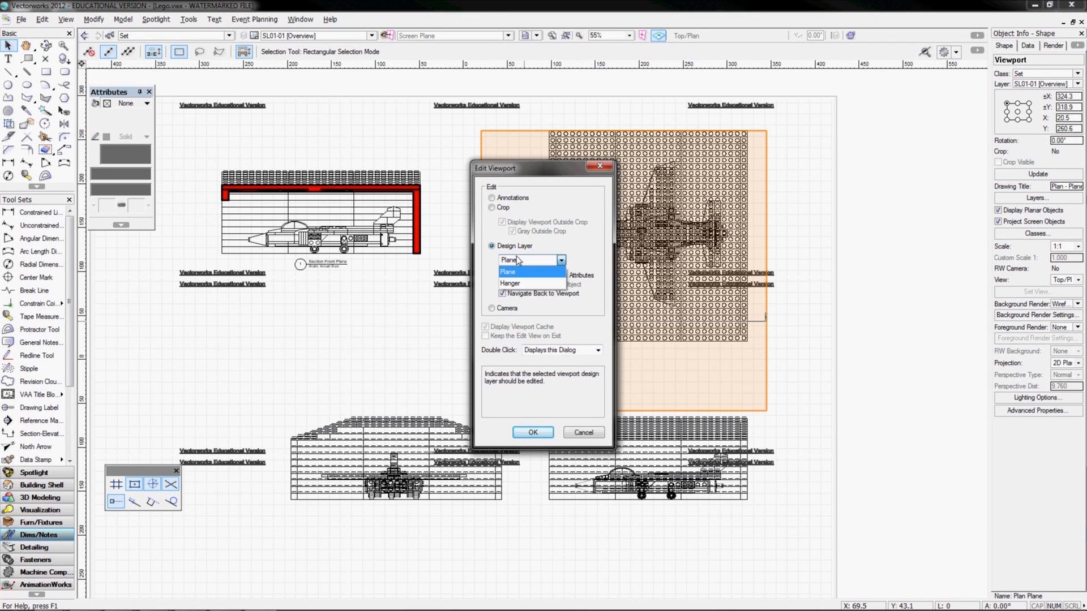
pyautogui.click(518, 260)
pyautogui.click(492, 198)
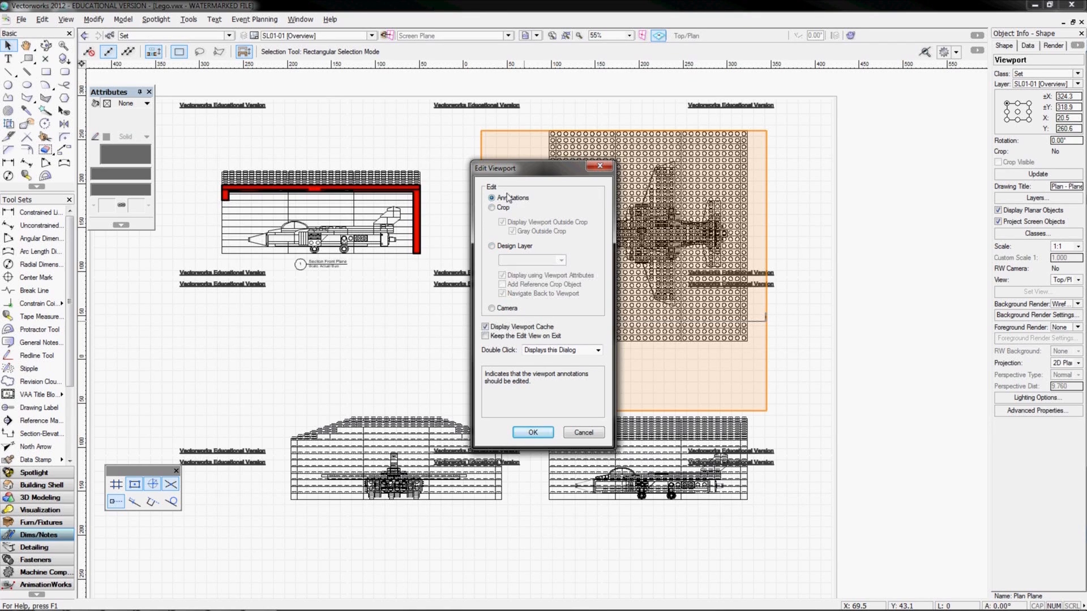
pyautogui.click(533, 434)
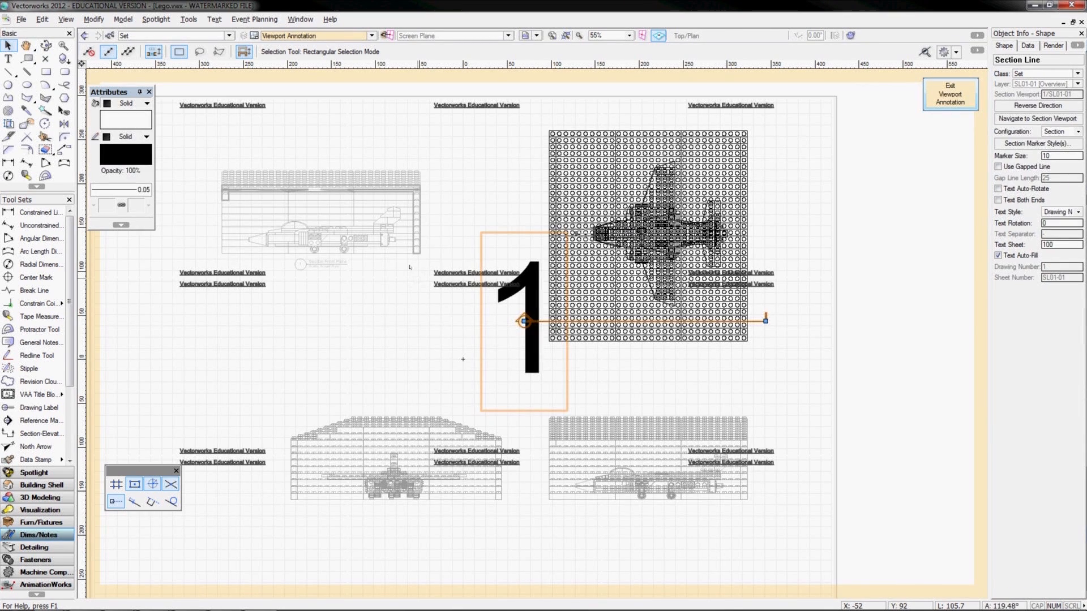
# Set the section line marker's oversized text to size 10 and inspect the marker up close
pyautogui.click(406, 377)
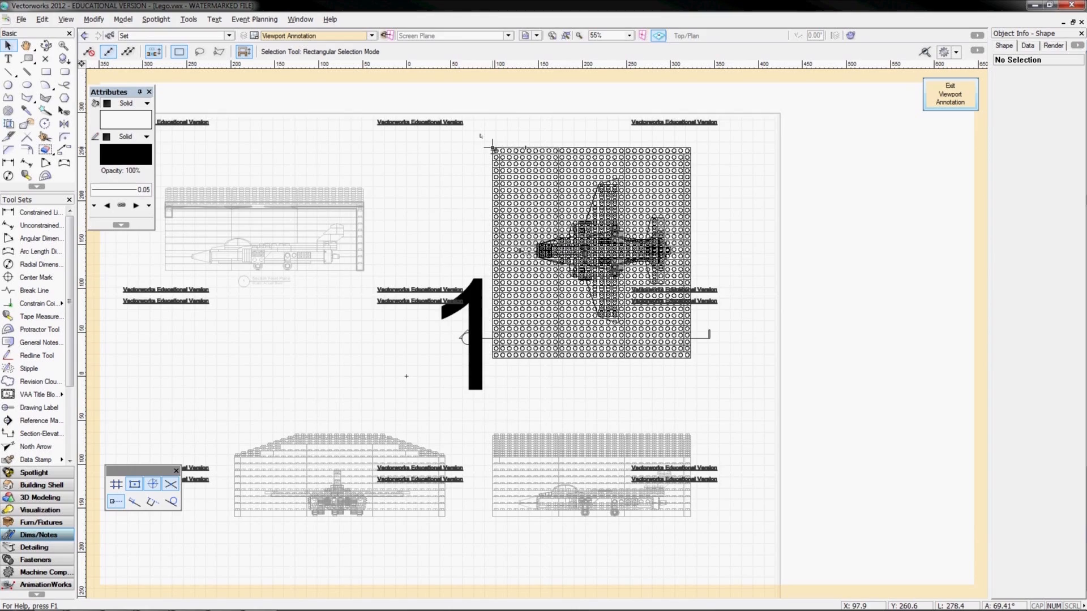
pyautogui.scroll(2, 621, 265)
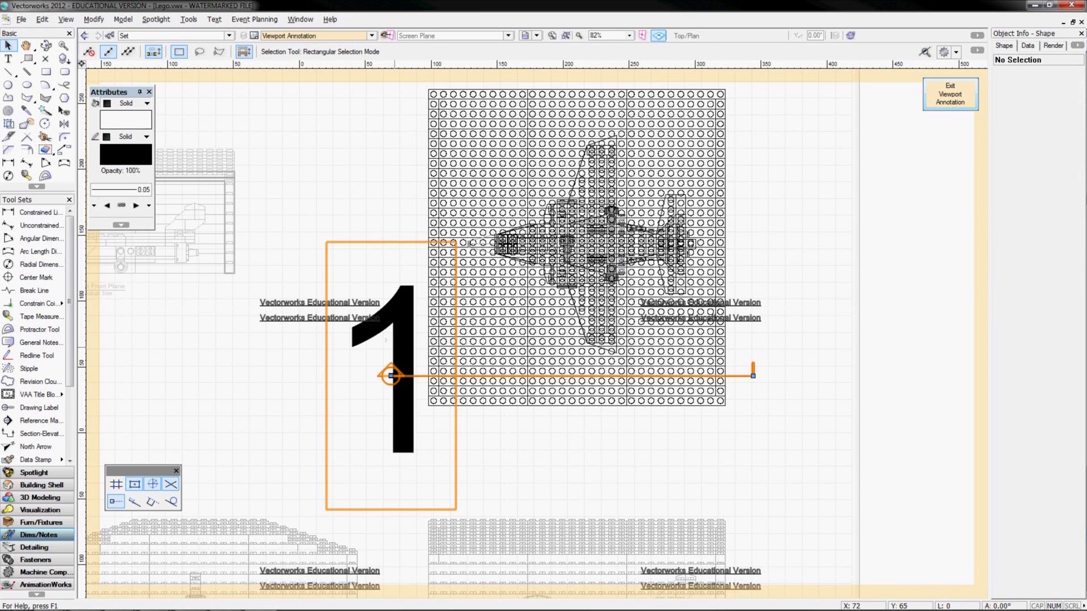
pyautogui.click(386, 340)
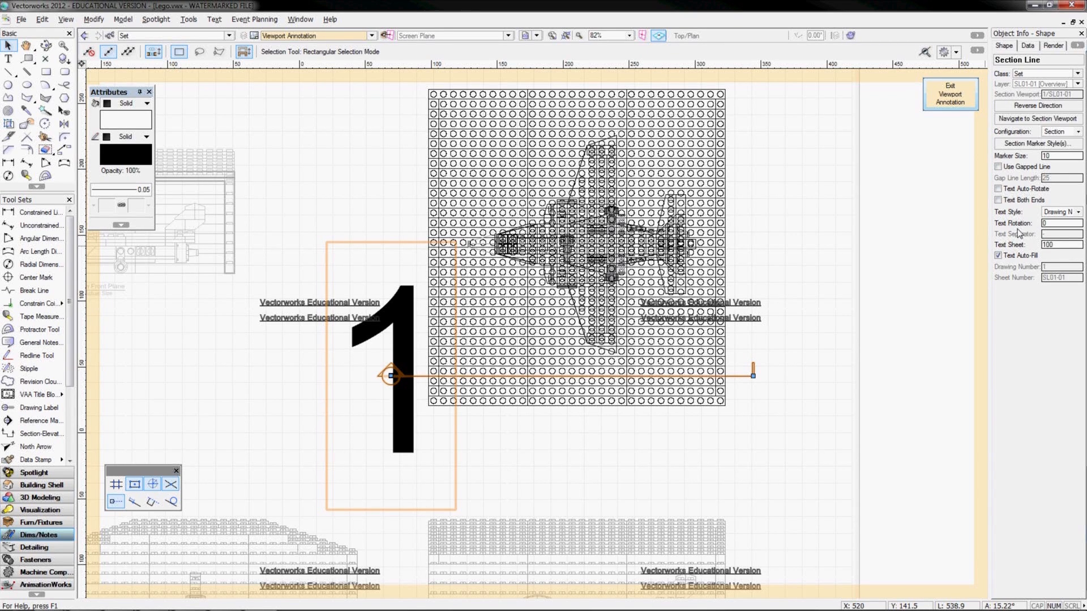
pyautogui.click(214, 20)
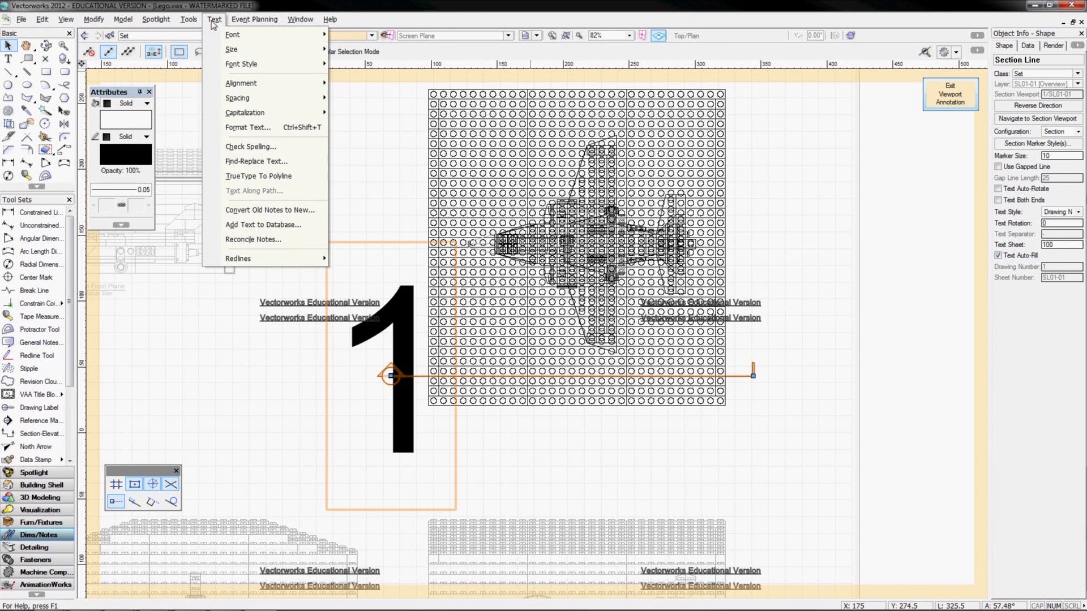
pyautogui.moveTo(271, 50)
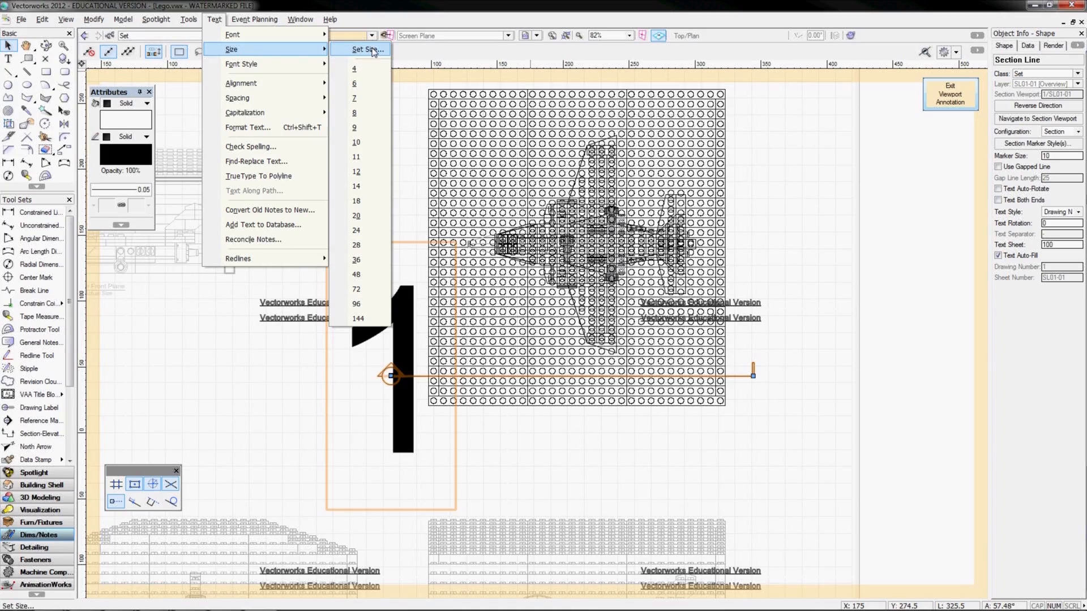
pyautogui.click(356, 143)
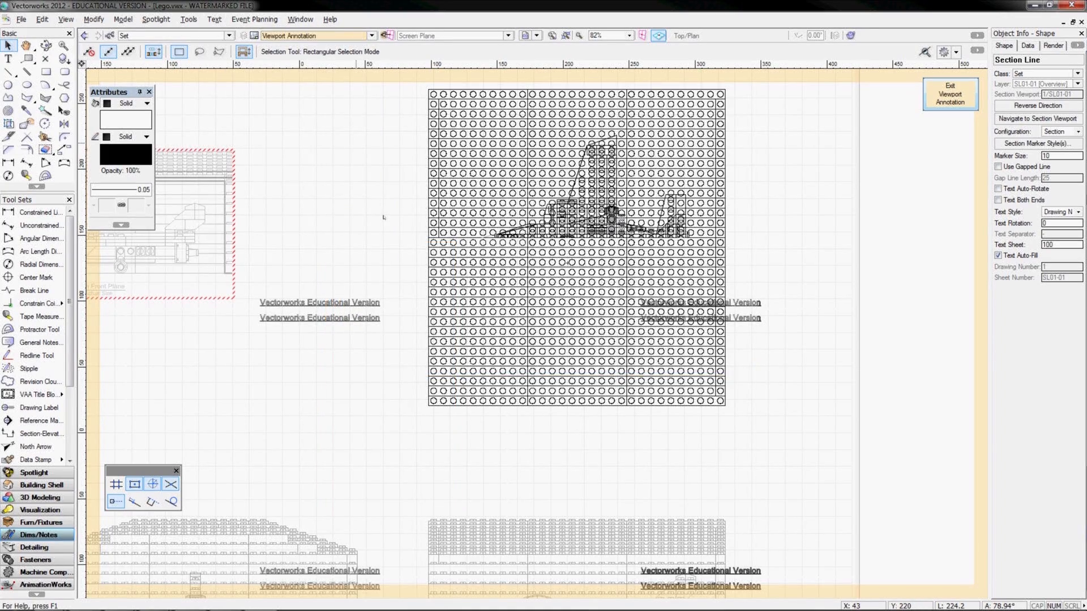
pyautogui.scroll(4, 368, 389)
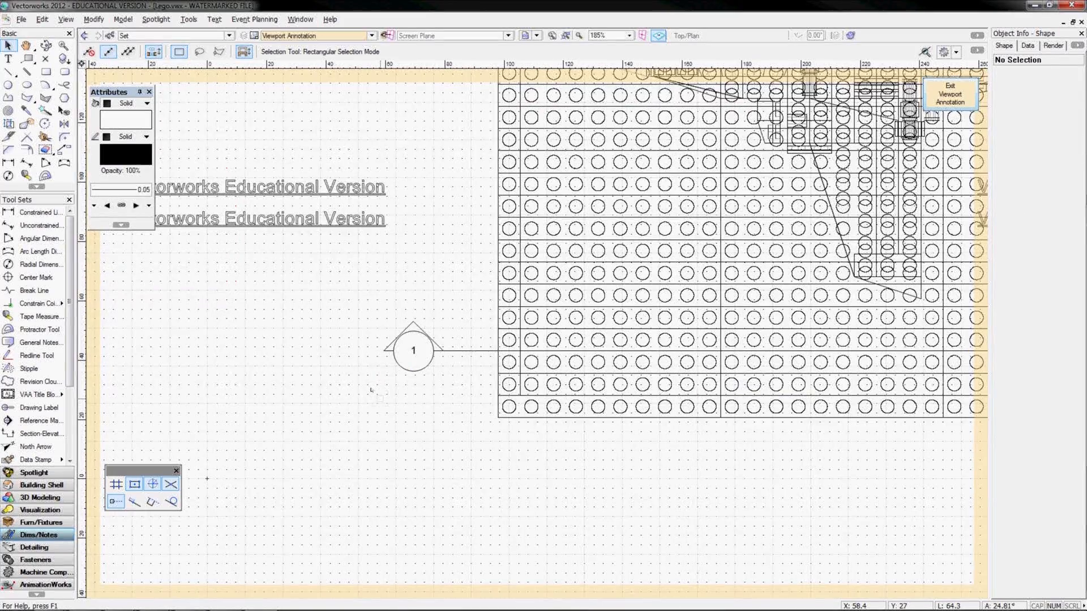
pyautogui.scroll(-4, 371, 389)
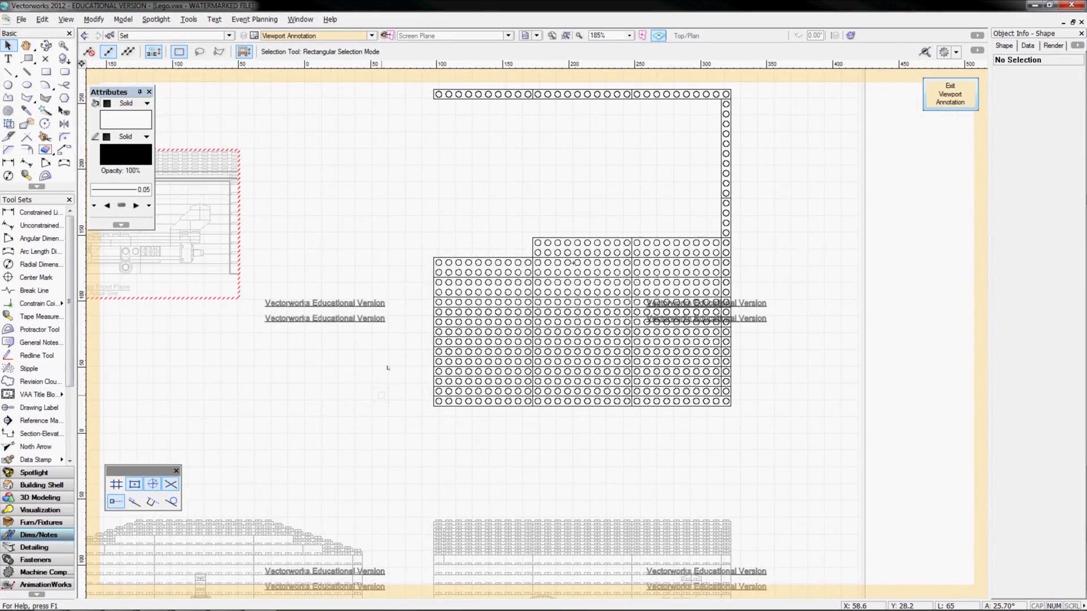
# Set the section line marker's text size to 14
pyautogui.click(388, 368)
pyautogui.click(214, 19)
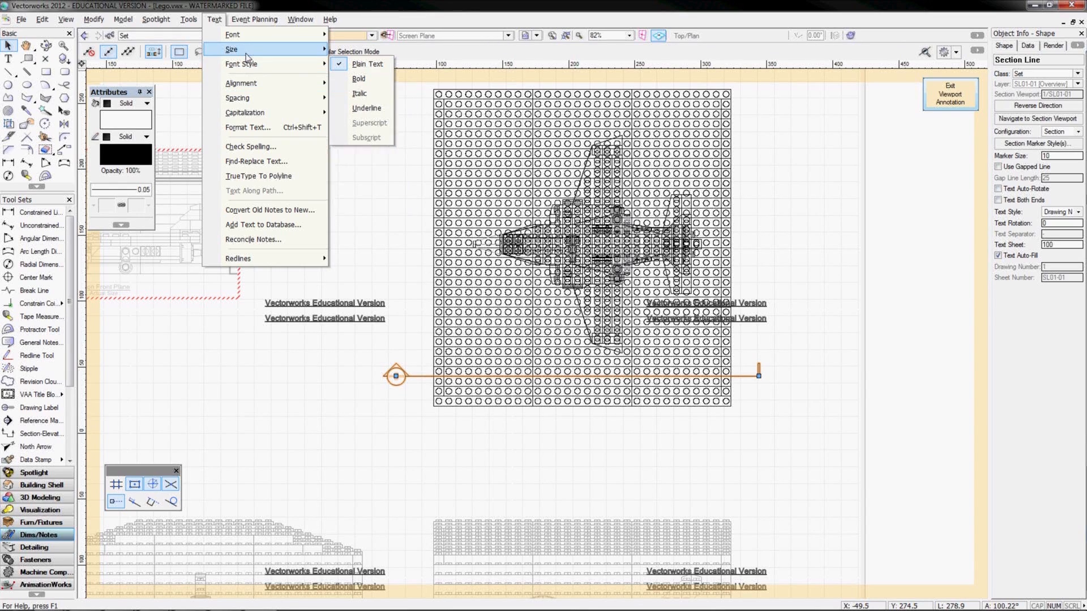
pyautogui.moveTo(246, 53)
pyautogui.click(369, 191)
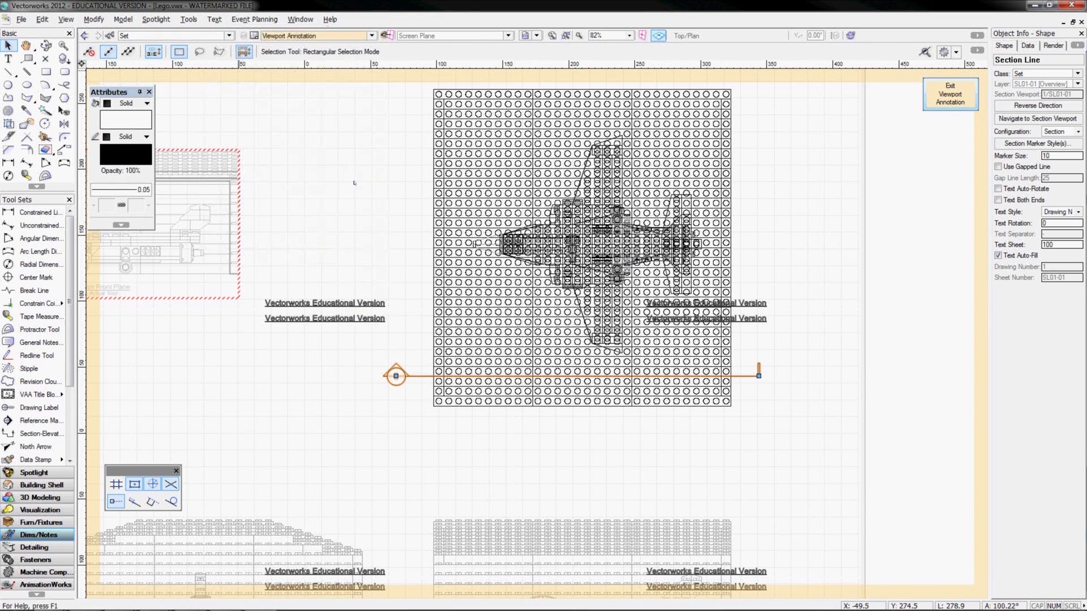
pyautogui.click(324, 415)
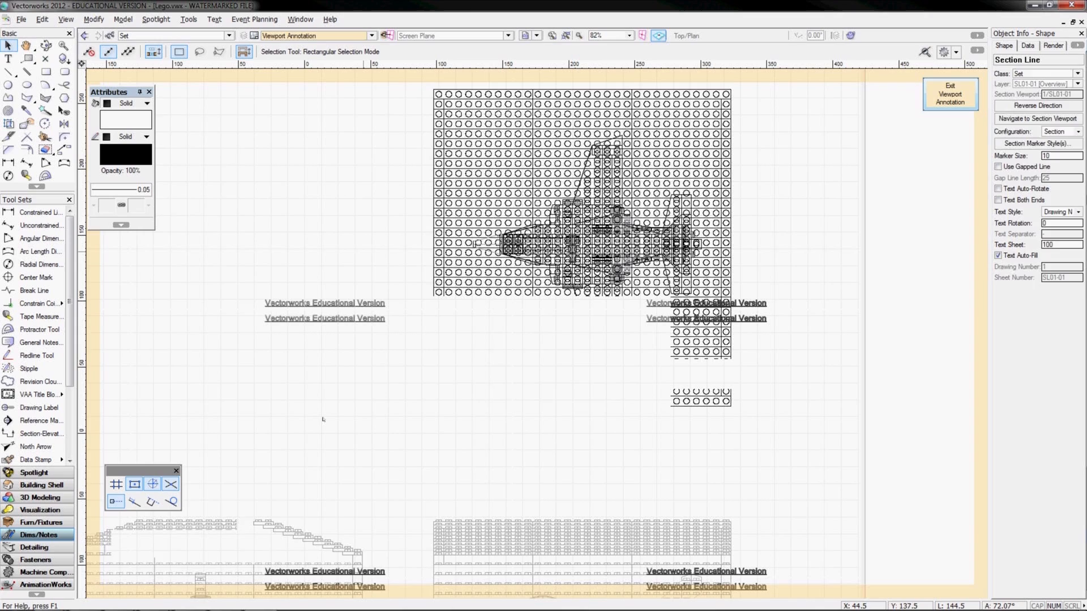
pyautogui.scroll(-2, 350, 401)
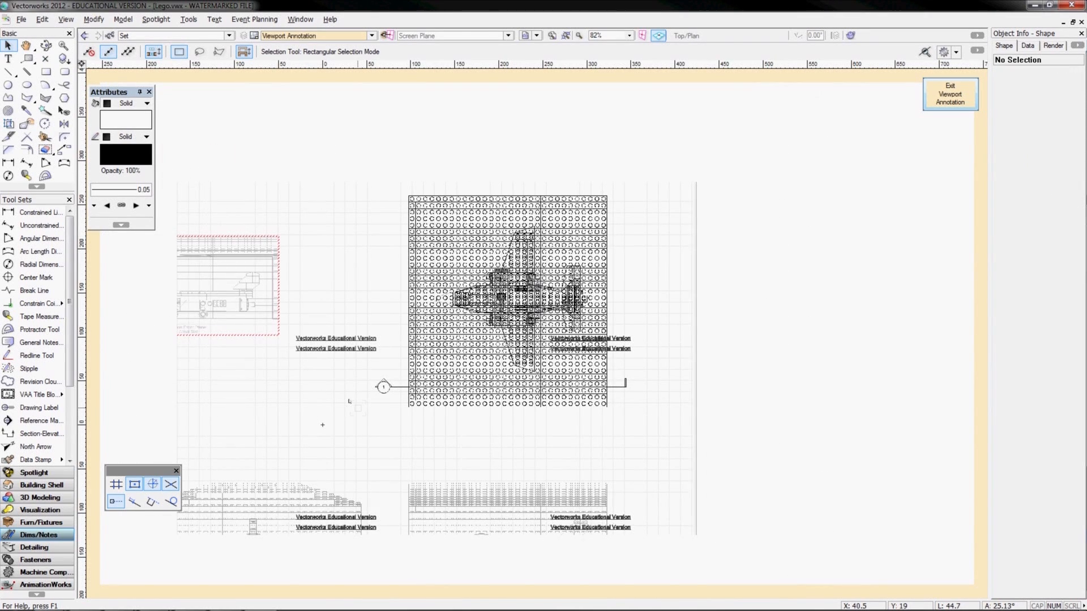
pyautogui.scroll(-2, 386, 403)
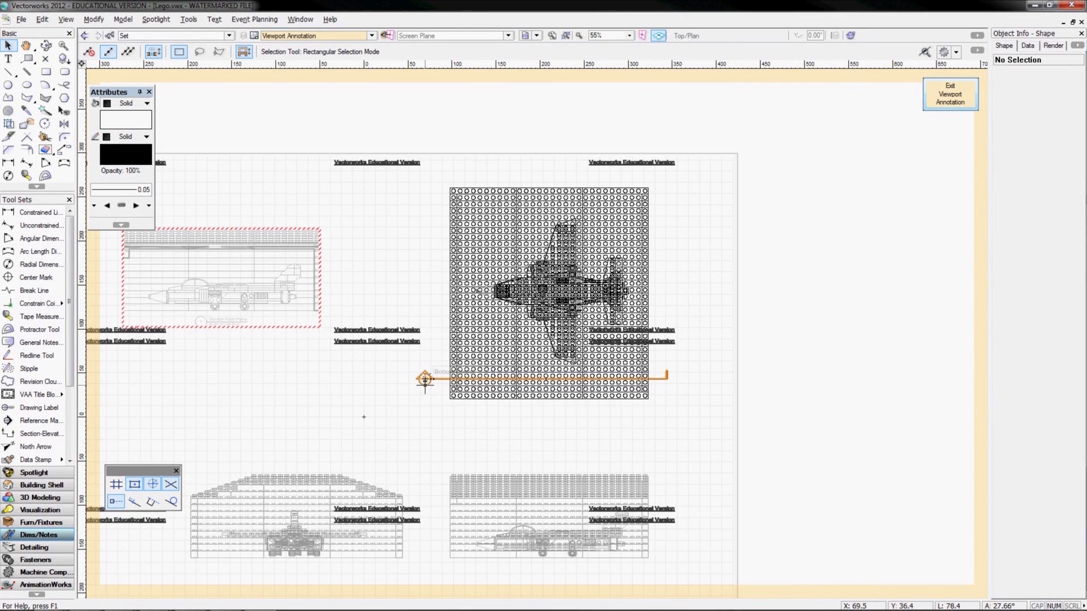
# Try Text Both Ends on the section line, turn it off again and keep the text style Drawing No. Only
pyautogui.click(424, 379)
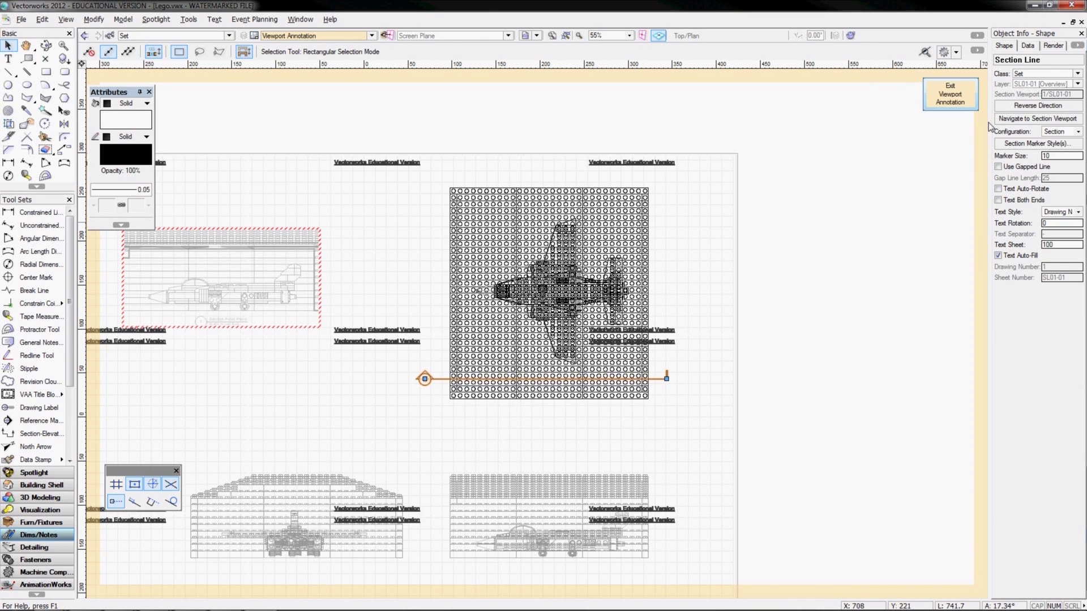
pyautogui.moveTo(989, 126); pyautogui.dragTo(930, 121)
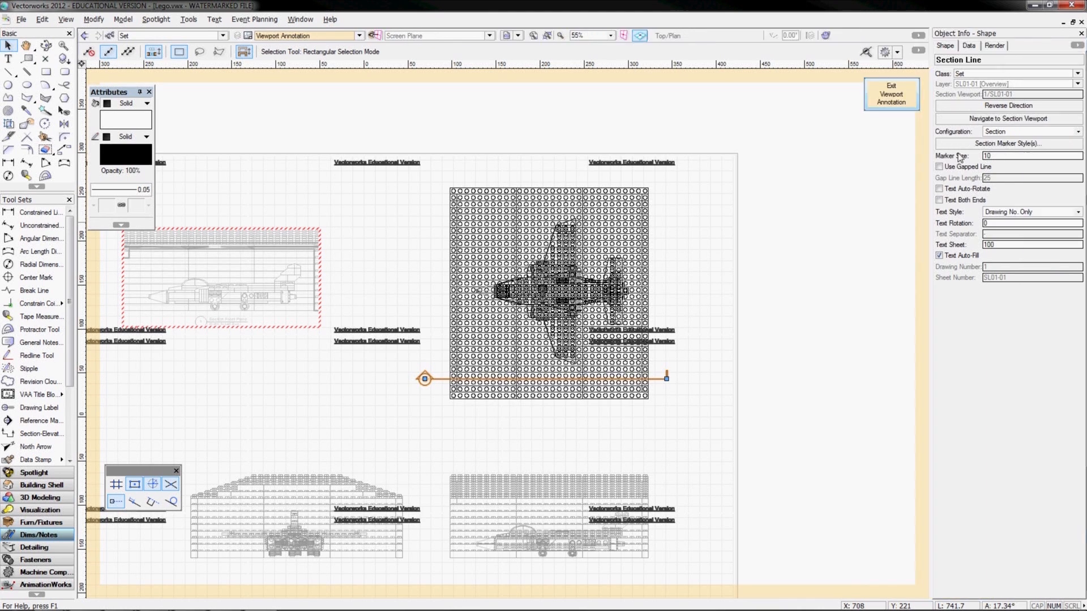
pyautogui.click(969, 201)
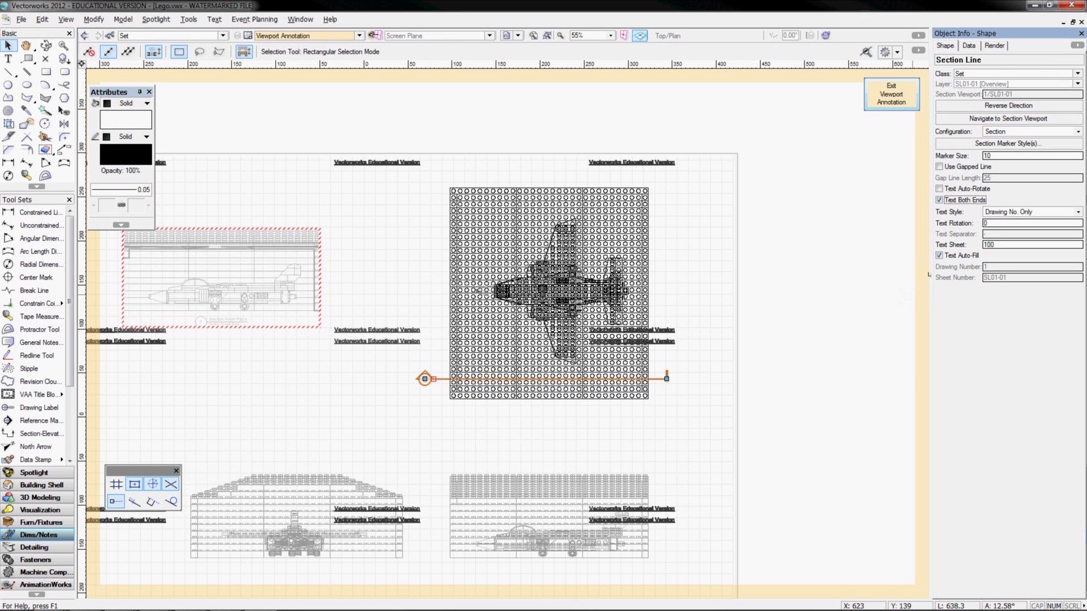
pyautogui.click(956, 201)
pyautogui.click(1022, 214)
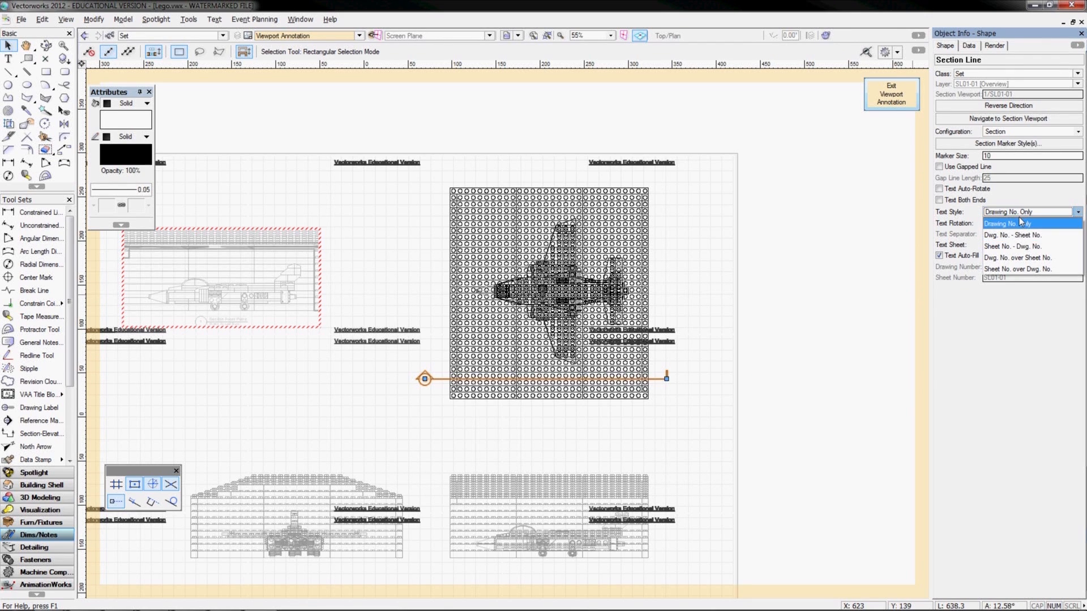
pyautogui.click(1022, 223)
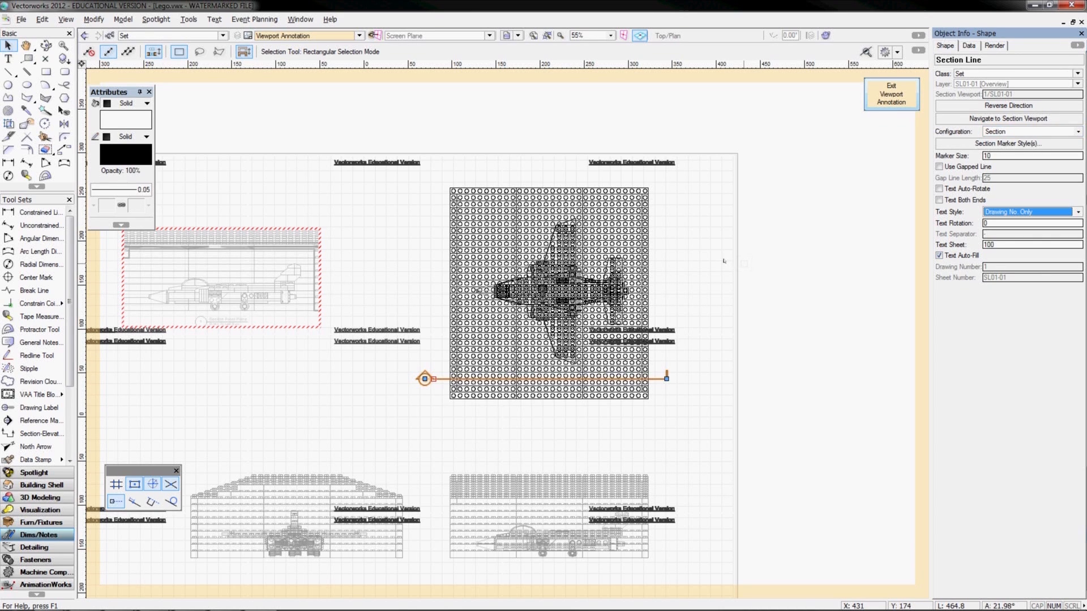
pyautogui.click(364, 418)
# Widen the tool palettes to show the full tool names and move the Attributes palette clear of them
pyautogui.scroll(2, 650, 292)
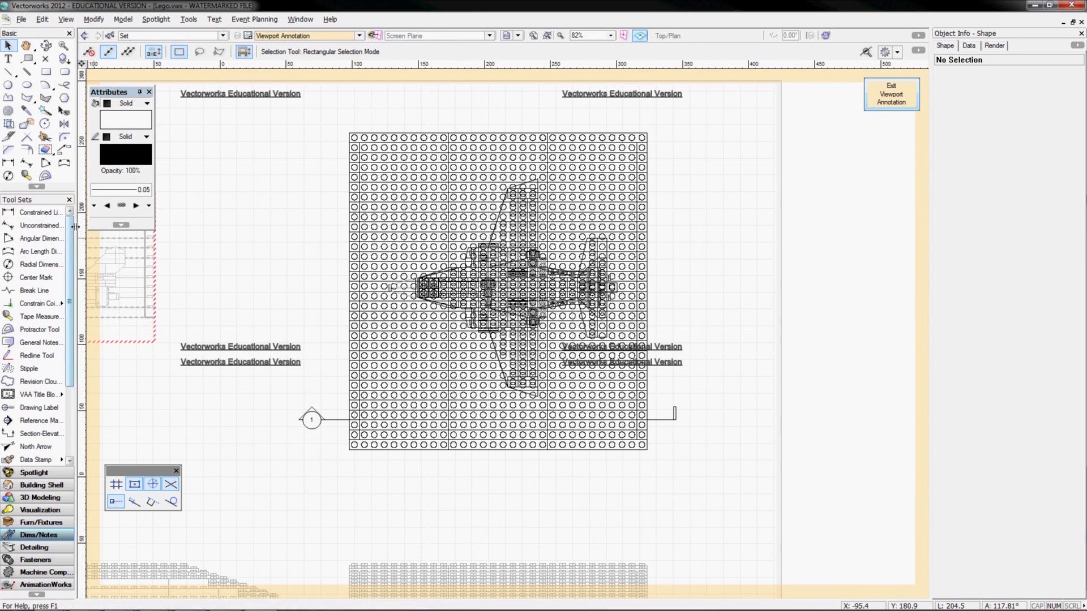
pyautogui.moveTo(75, 227); pyautogui.dragTo(118, 226)
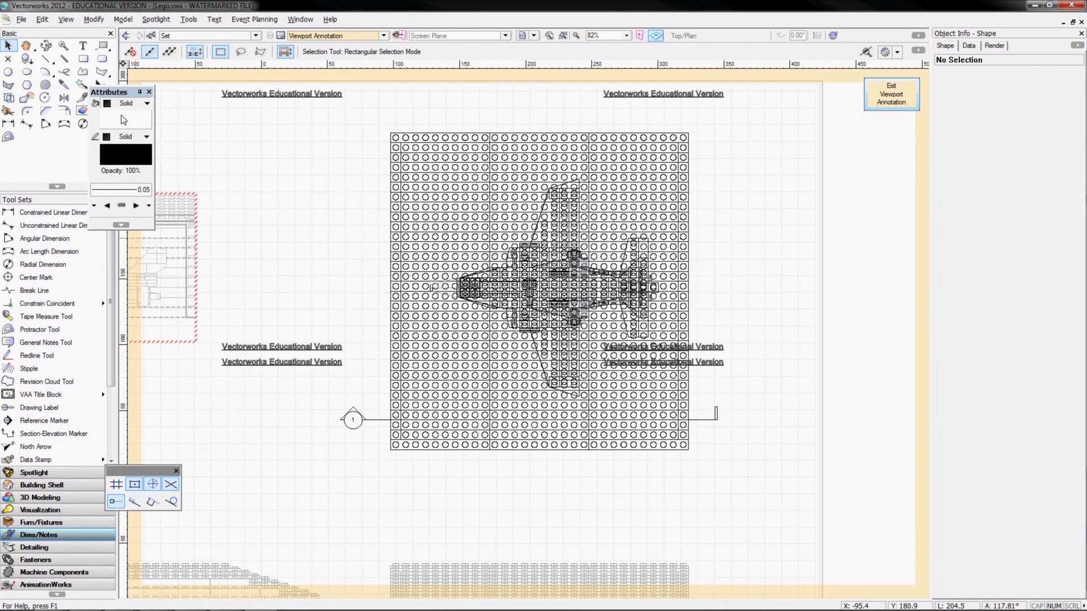
pyautogui.moveTo(132, 92)
pyautogui.mouseDown()
pyautogui.moveTo(190, 79)
pyautogui.moveTo(170, 73)
pyautogui.mouseUp()
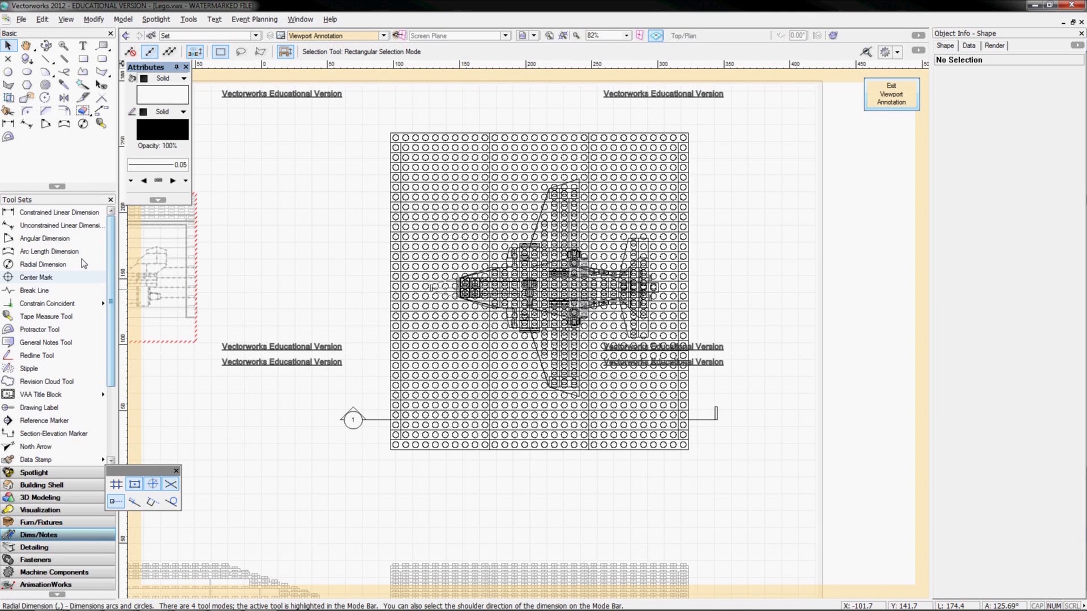
# Place a Constrained Linear Dimension across the baseplate's full width, about 13 mm above its upper edge
pyautogui.click(34, 212)
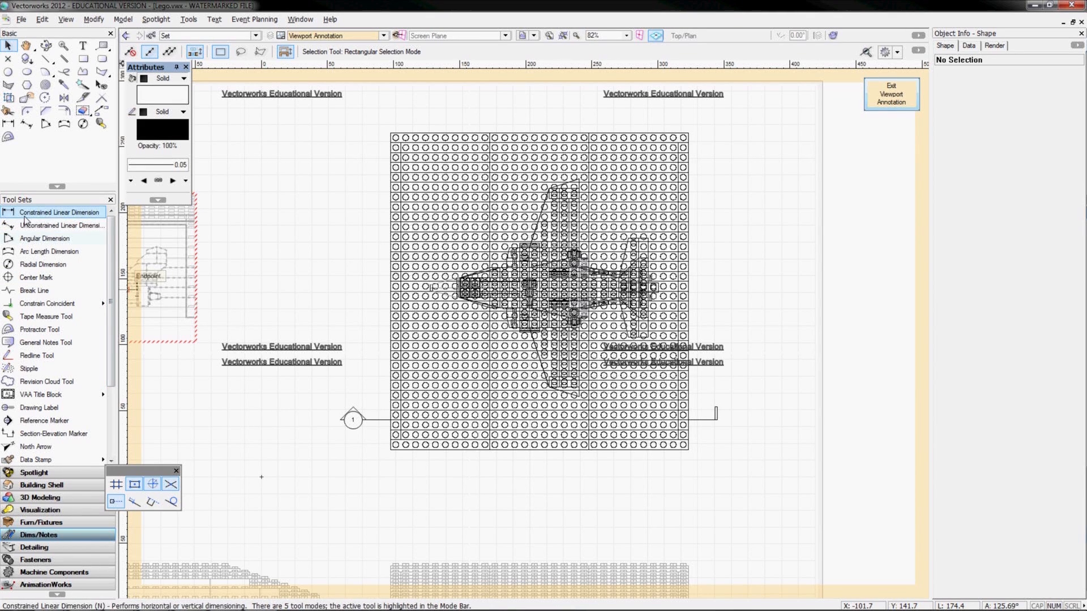
pyautogui.click(22, 226)
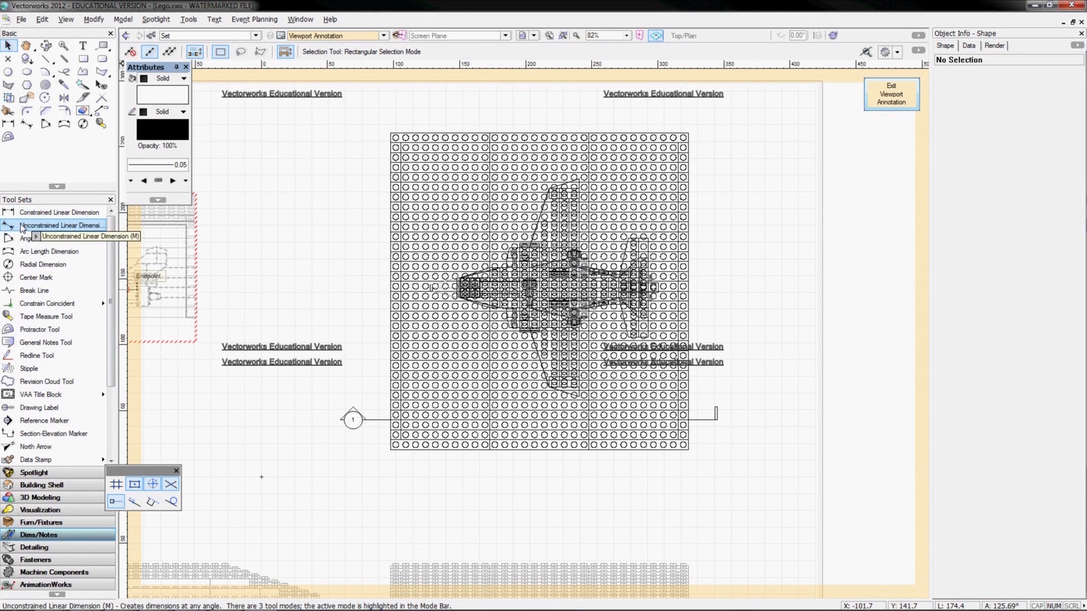
pyautogui.click(26, 216)
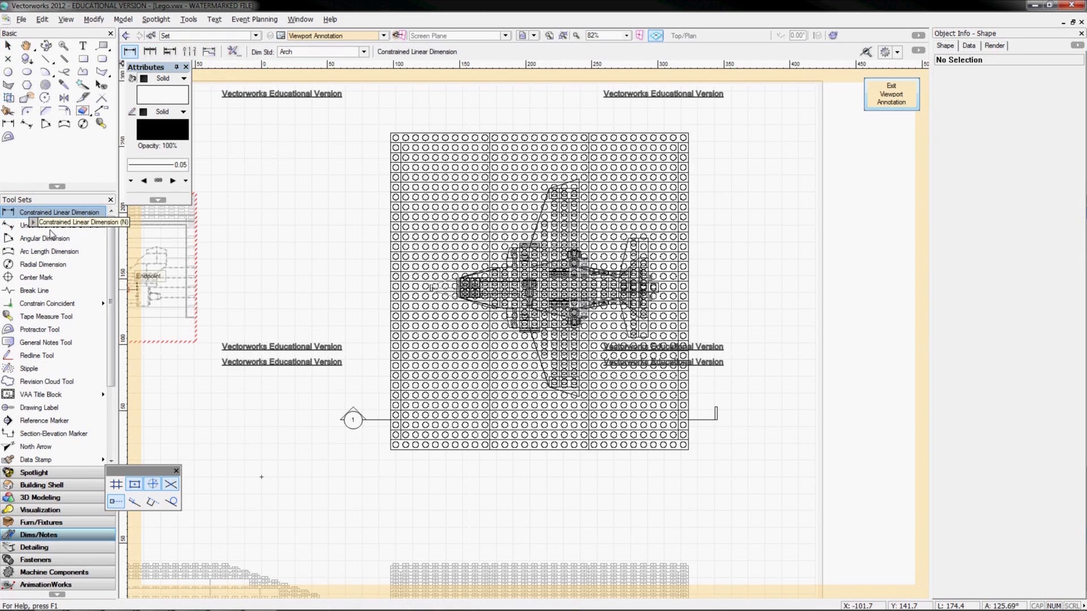
pyautogui.press('space')
pyautogui.moveTo(308, 232); pyautogui.dragTo(302, 291)
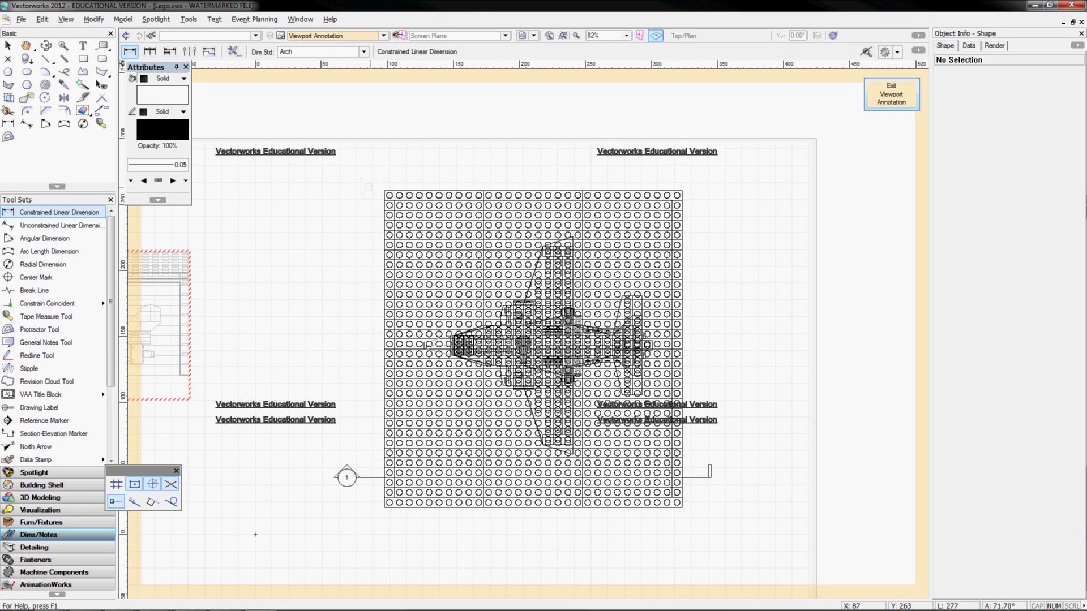
pyautogui.click(388, 193)
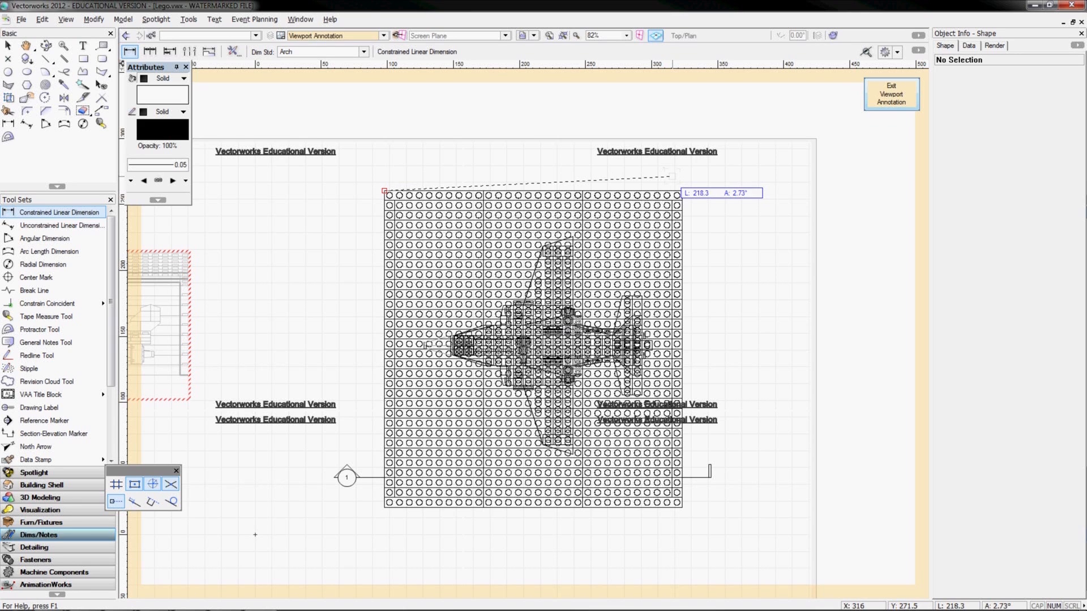
pyautogui.click(683, 191)
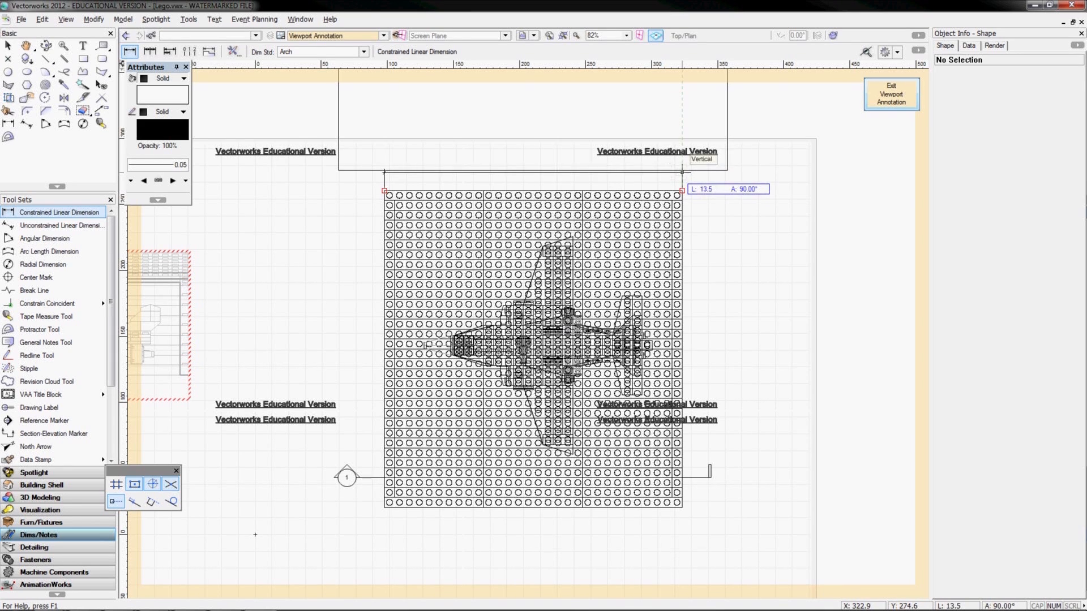
pyautogui.click(683, 173)
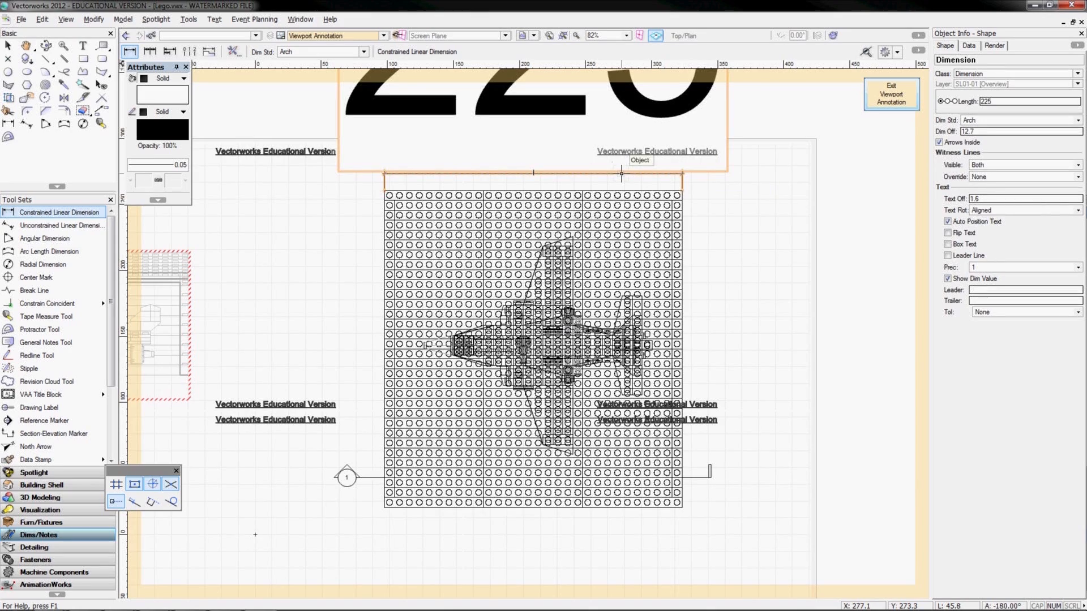
# Delete the oversized width dimension above the baseplate
pyautogui.moveTo(617, 174); pyautogui.dragTo(572, 248, button='middle')
pyautogui.press('x')
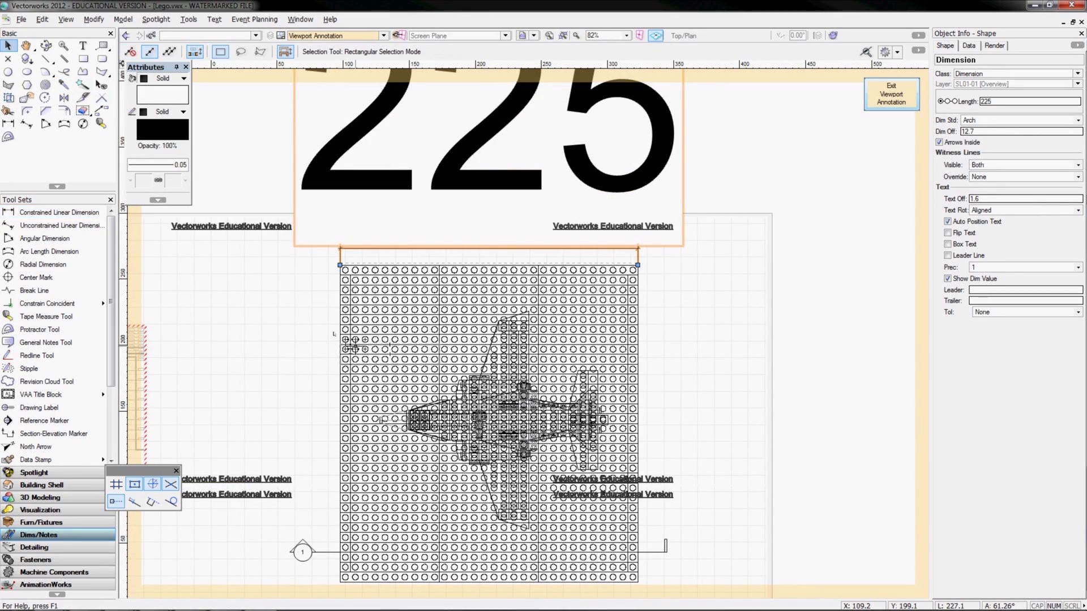
pyautogui.click(339, 248)
pyautogui.click(340, 248)
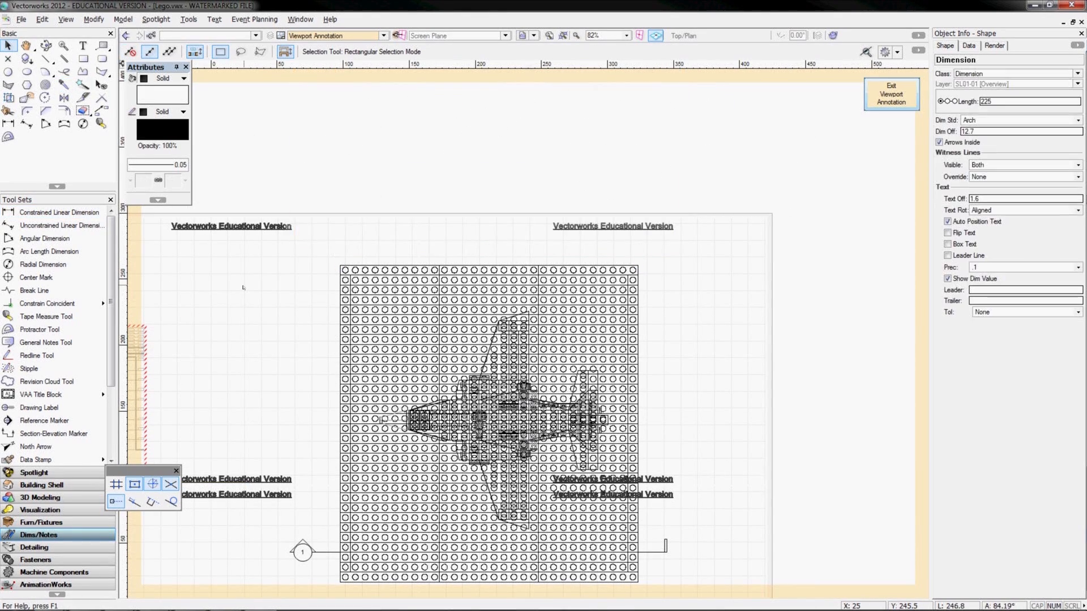
# Set the default text size to 11 with nothing selected
pyautogui.click(214, 19)
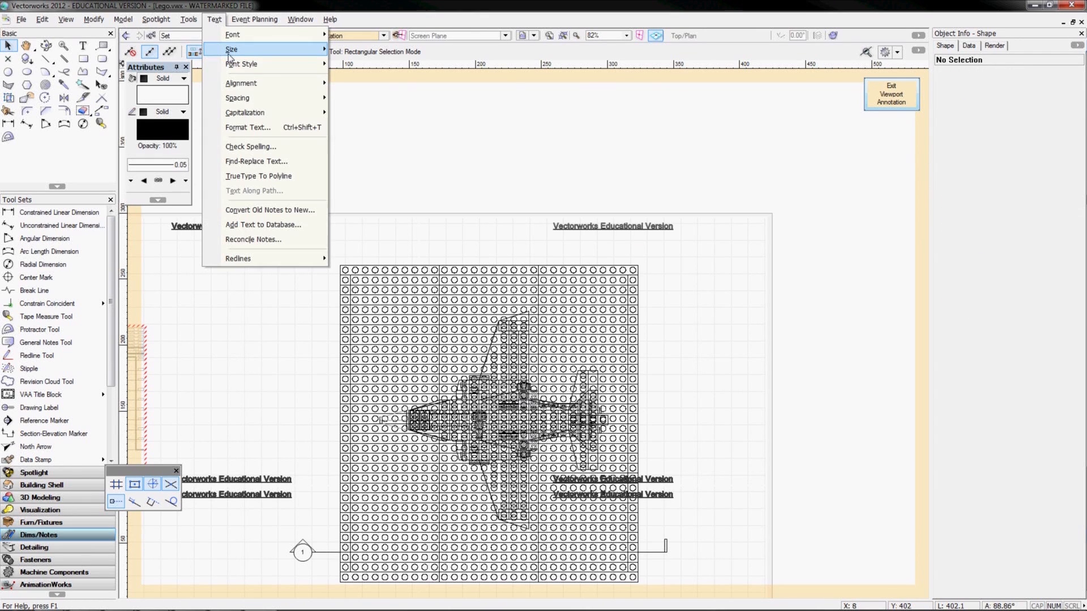
pyautogui.moveTo(229, 55)
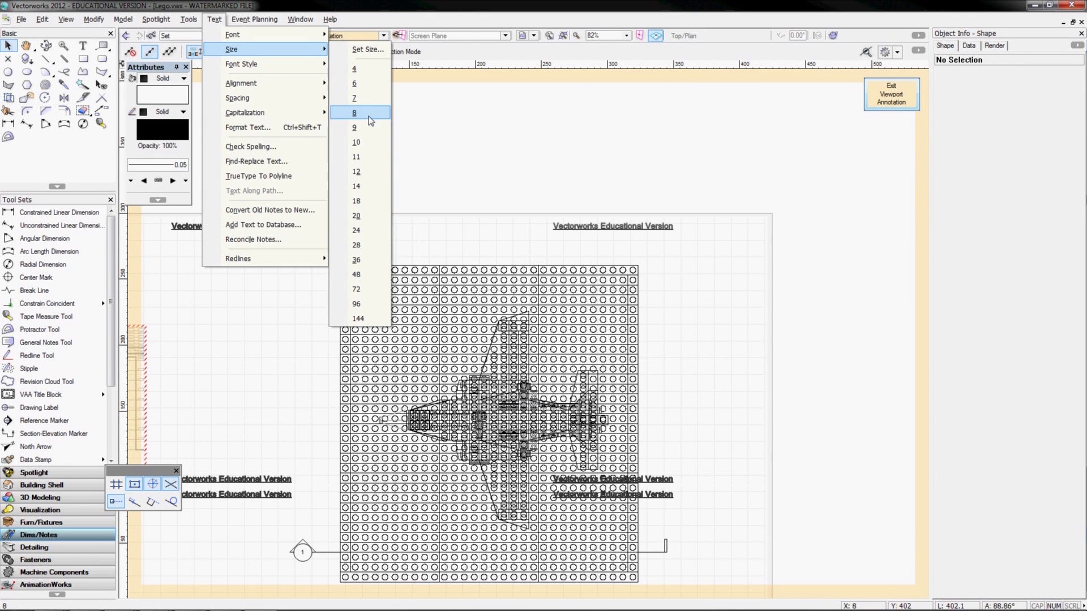
pyautogui.click(357, 158)
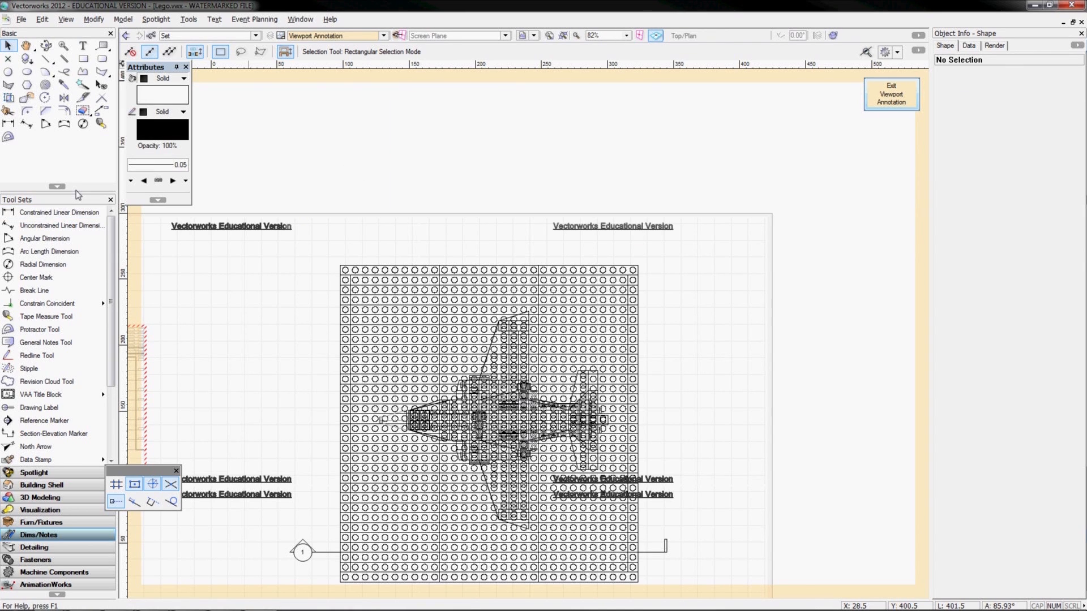
# Dimension the baseplate's full width with a Constrained Linear Dimension about 12 mm above its upper edge
pyautogui.click(59, 212)
pyautogui.click(340, 265)
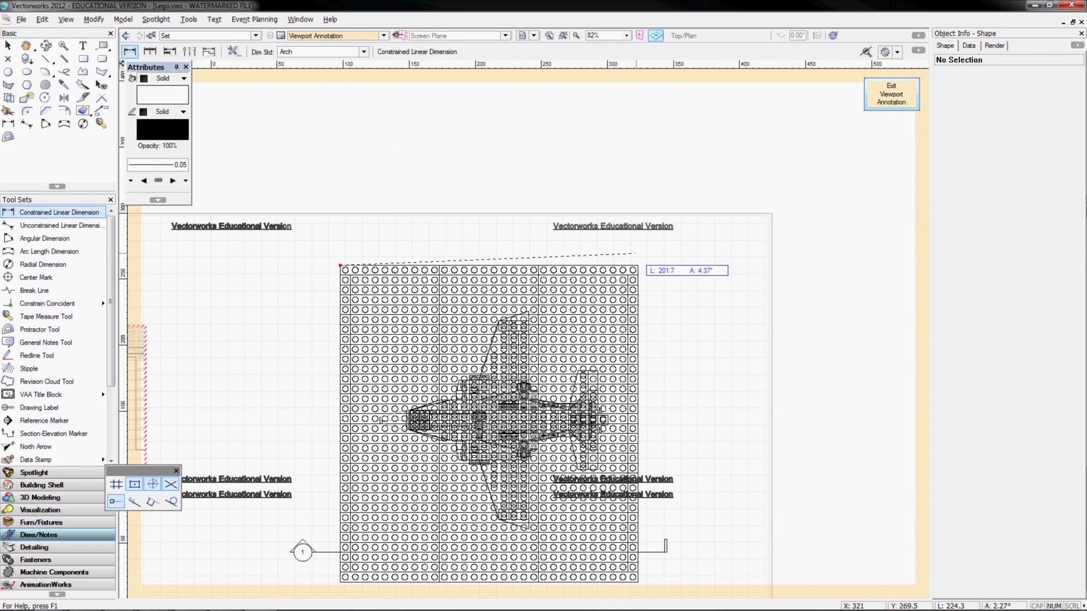
pyautogui.click(638, 265)
pyautogui.click(638, 250)
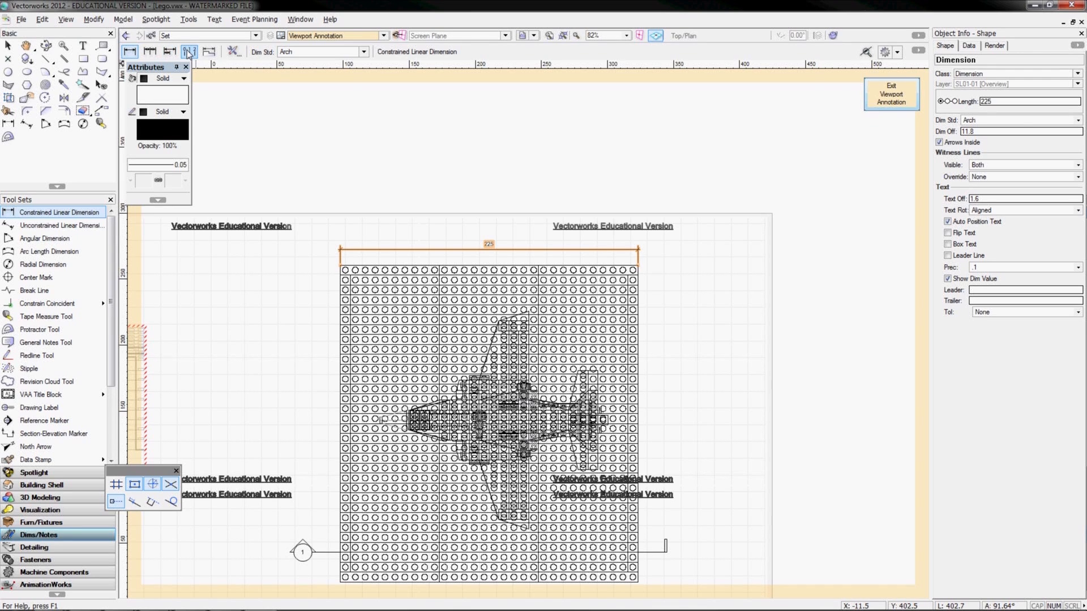
# Review the available dimension standards and the Chain Dimension Preferences without changing anything
pyautogui.click(295, 53)
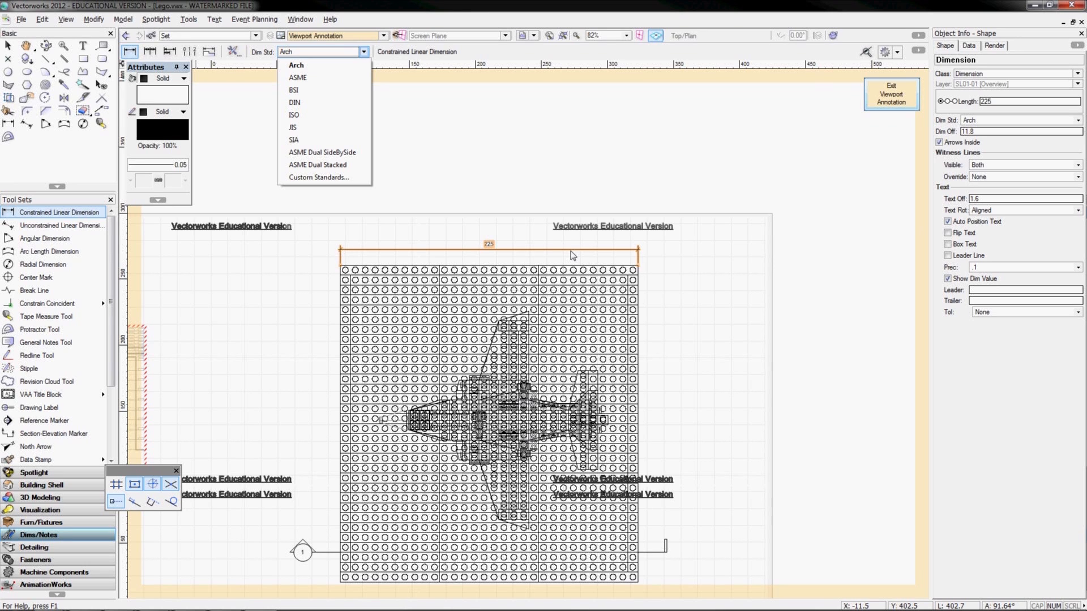
pyautogui.click(285, 53)
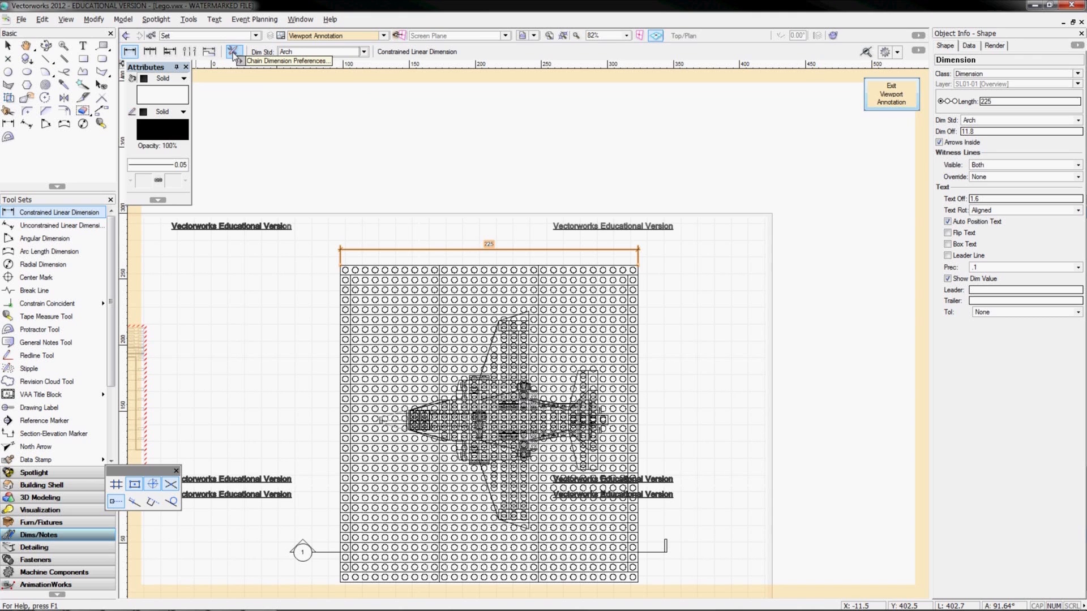
pyautogui.click(239, 52)
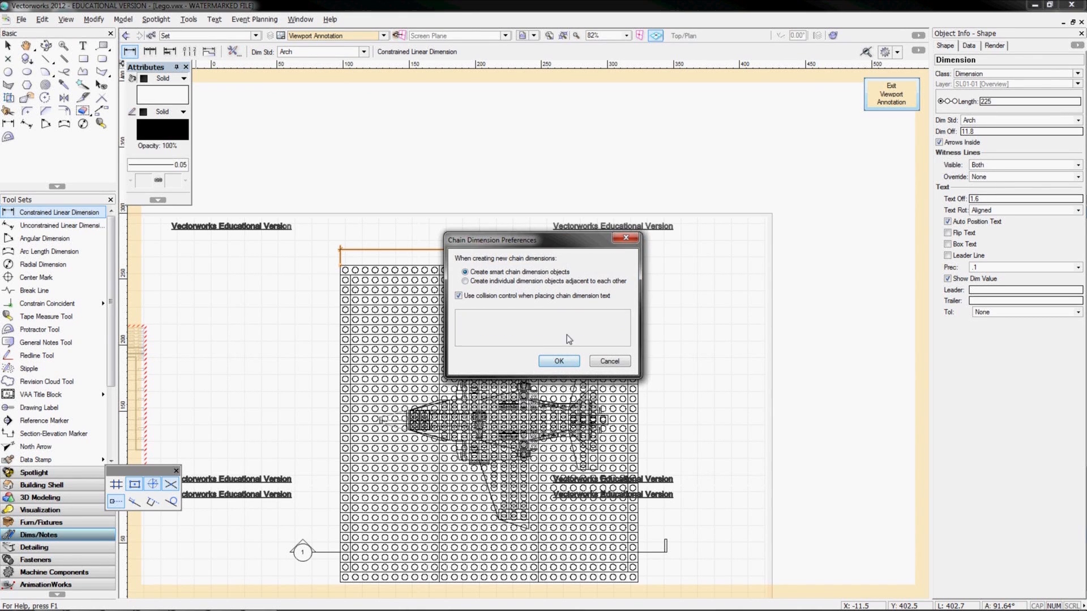
pyautogui.click(609, 361)
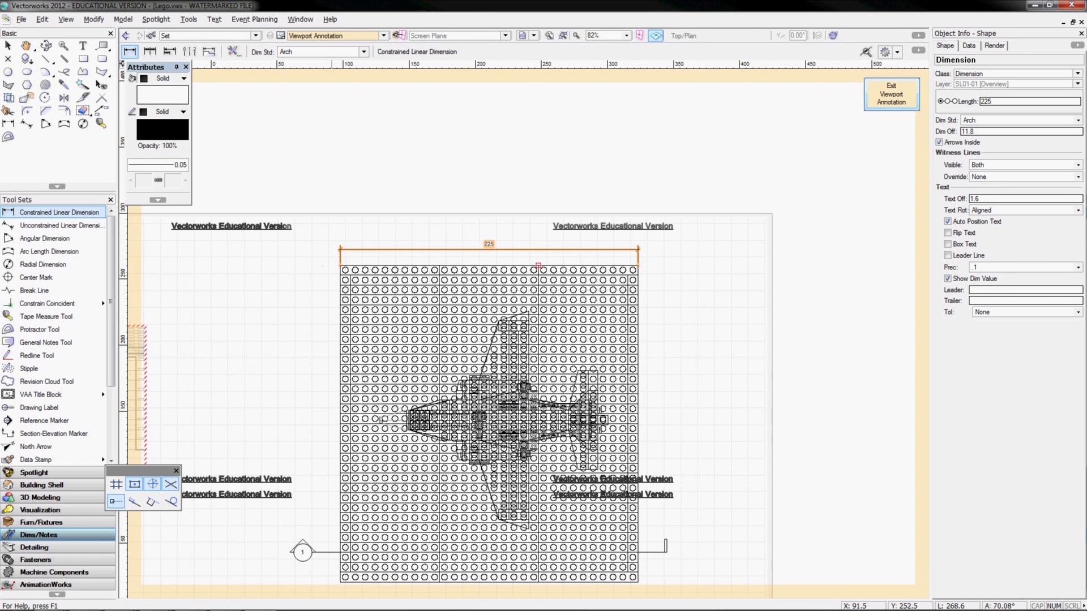
# Try a Constrained Linear Dimension between diagonal points on the baseplate's upper and right edges, and cancel it
pyautogui.click(540, 267)
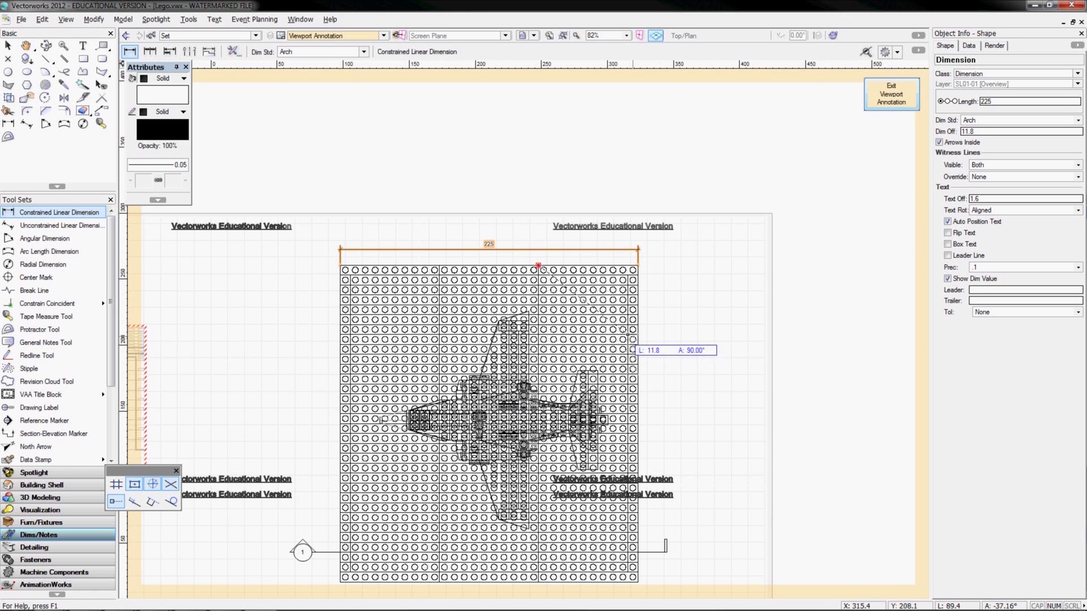
pyautogui.click(632, 339)
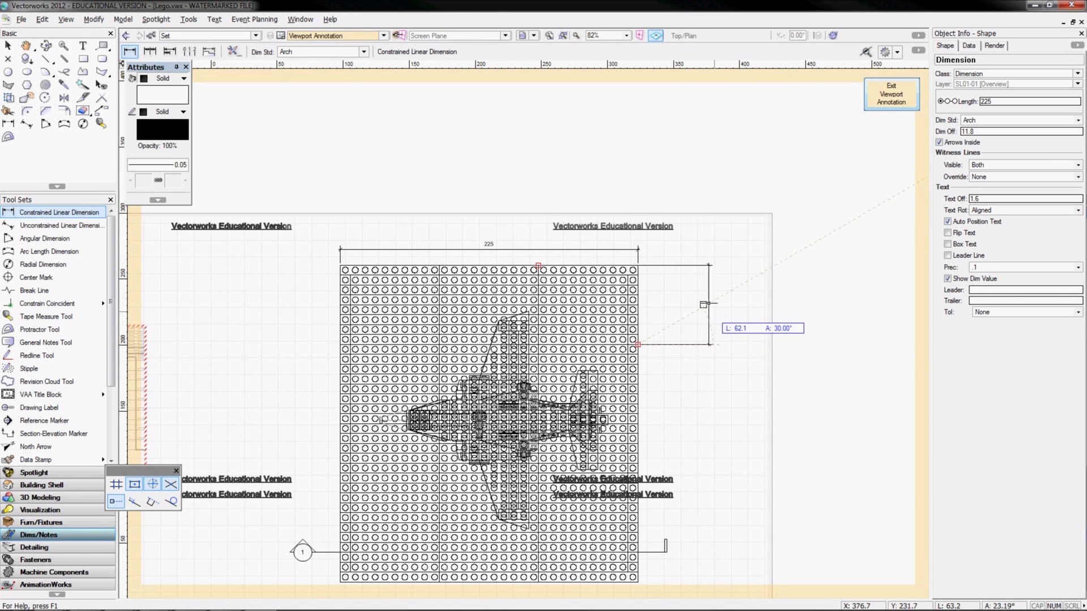
pyautogui.press('Escape')
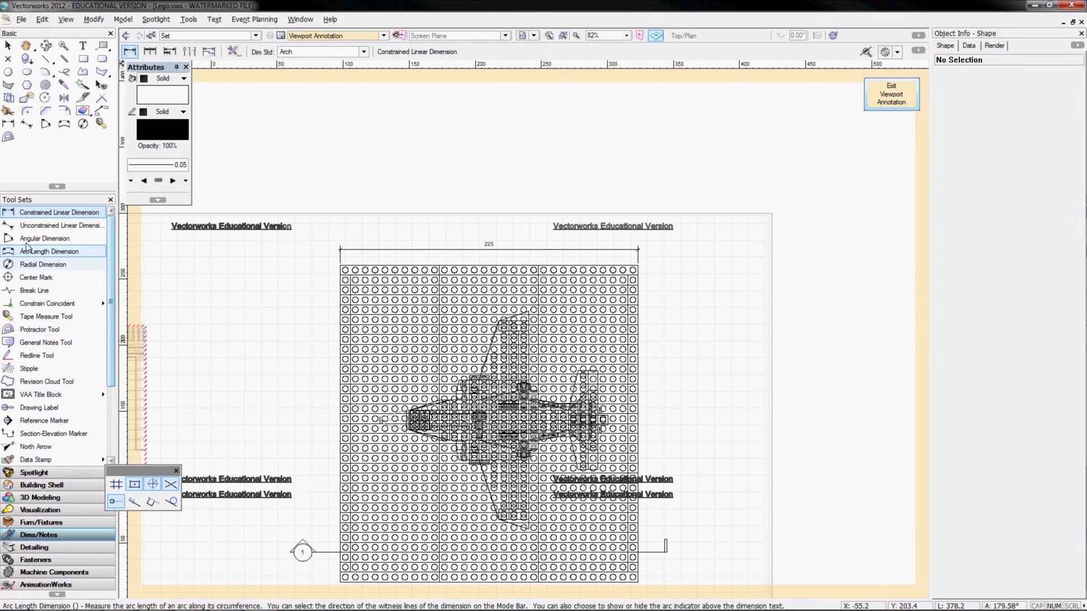
# Try an Unconstrained Linear Dimension diagonally from the baseplate's upper edge to its right edge, and undo it
pyautogui.click(19, 227)
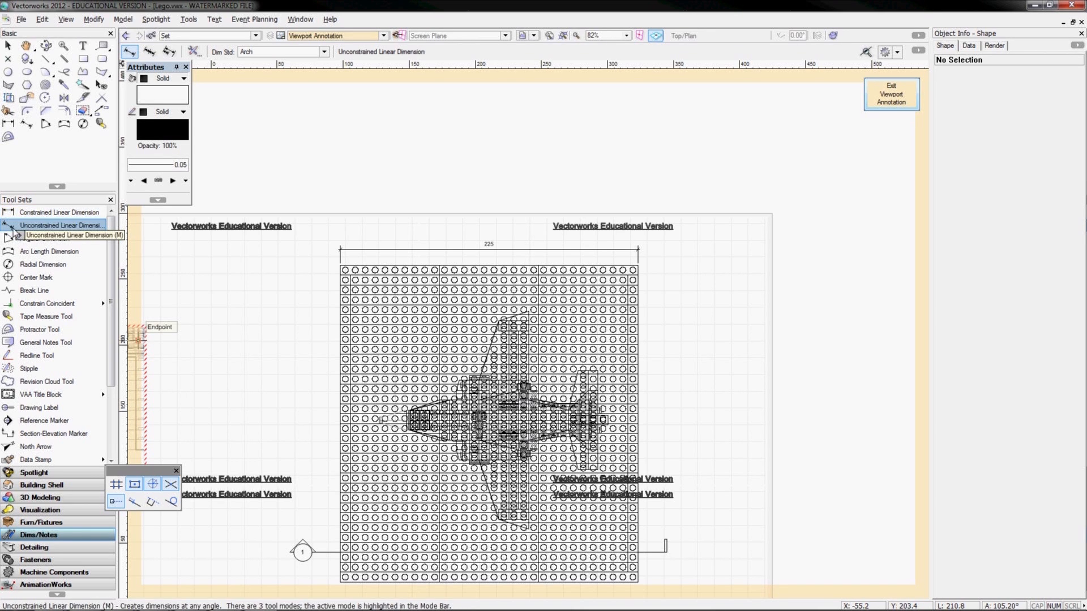
pyautogui.click(538, 265)
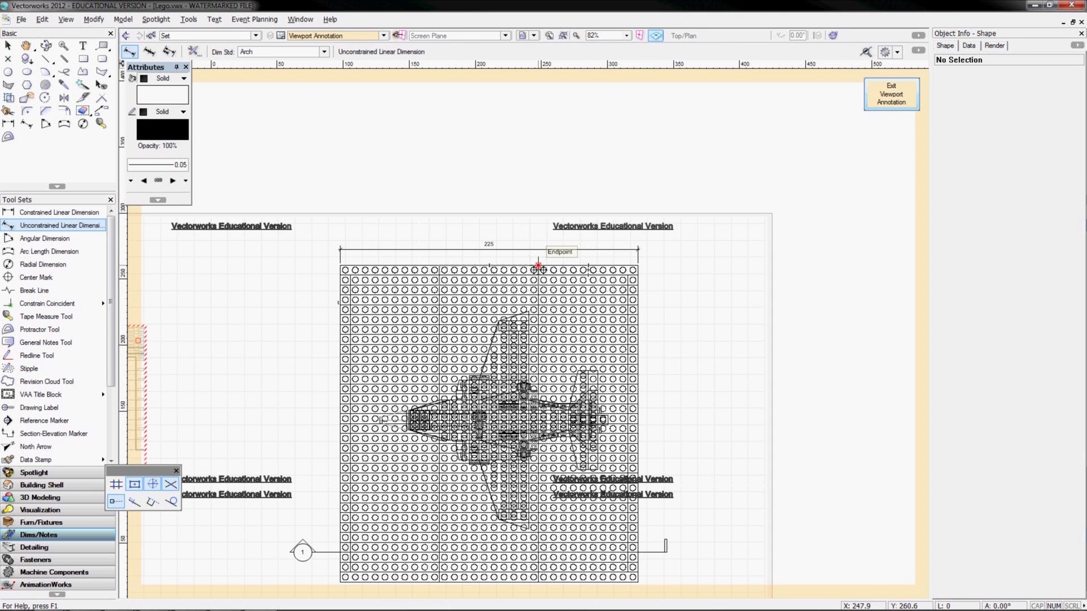
pyautogui.click(637, 355)
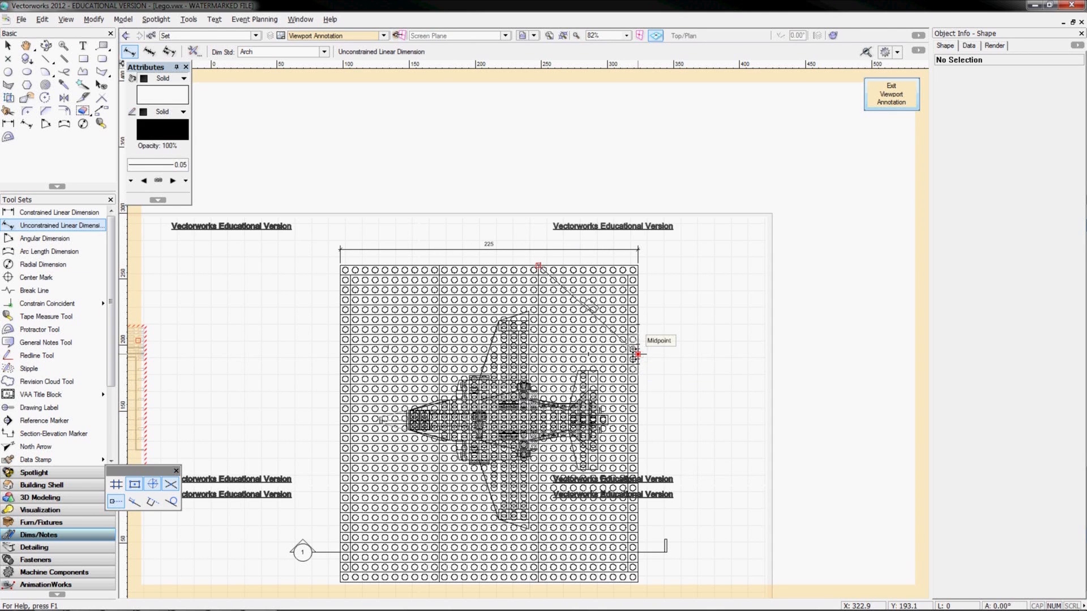
pyautogui.click(733, 248)
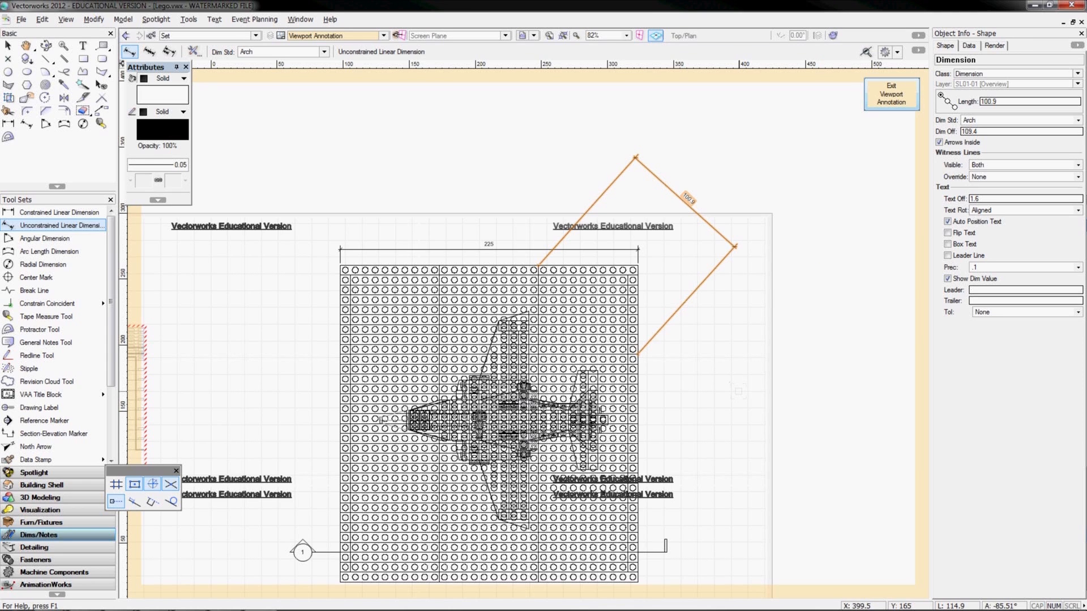
pyautogui.hotkey('ctrl', 'z')
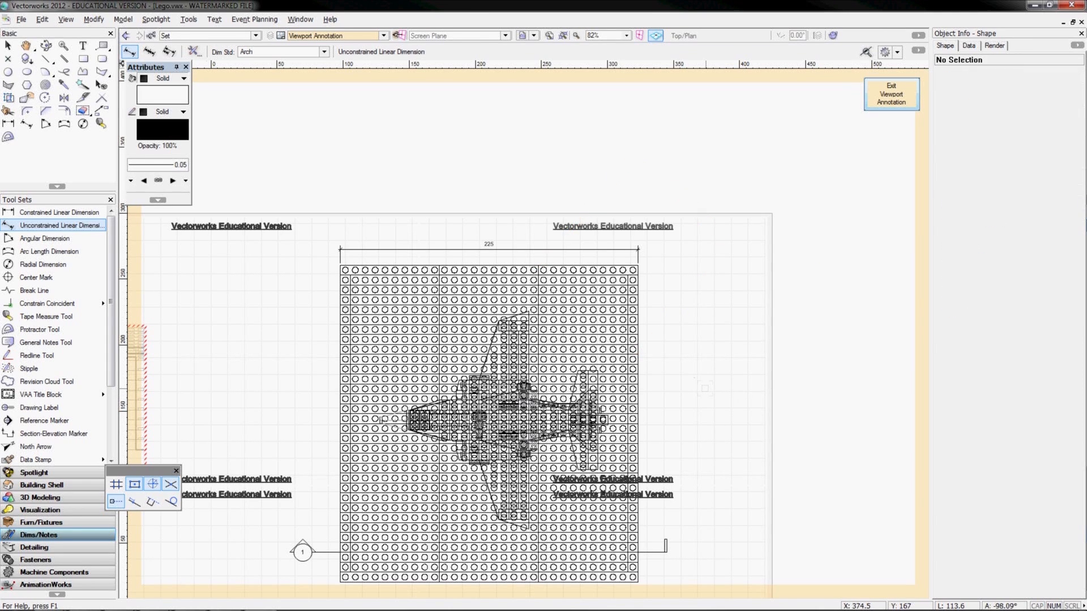
# Set the width dimension's text offset to 3 and keep its precision at .1
pyautogui.click(8, 46)
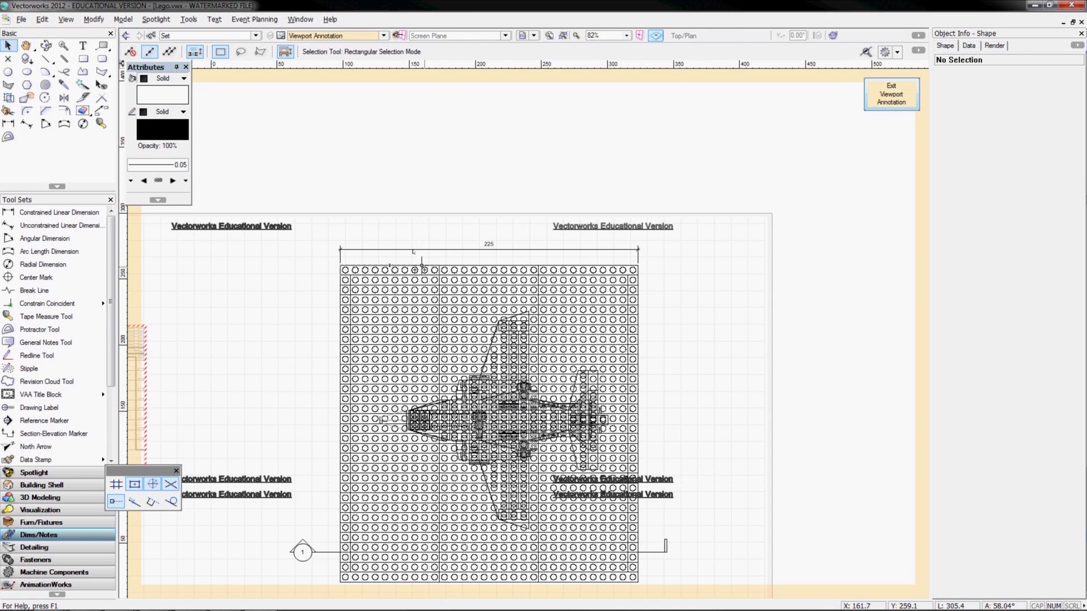
pyautogui.click(421, 261)
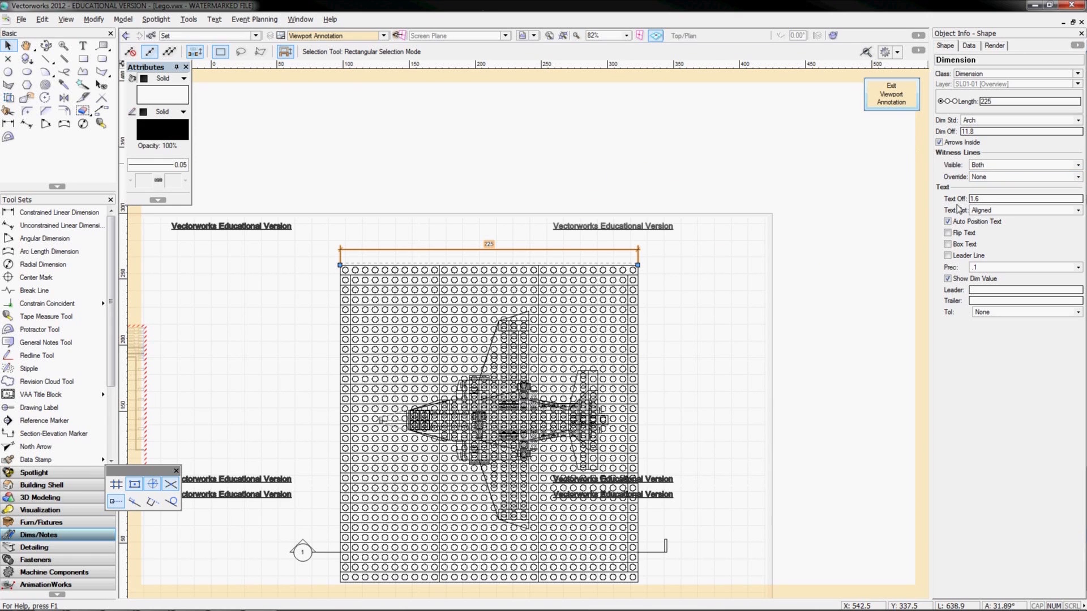
pyautogui.click(991, 199)
pyautogui.write('3')
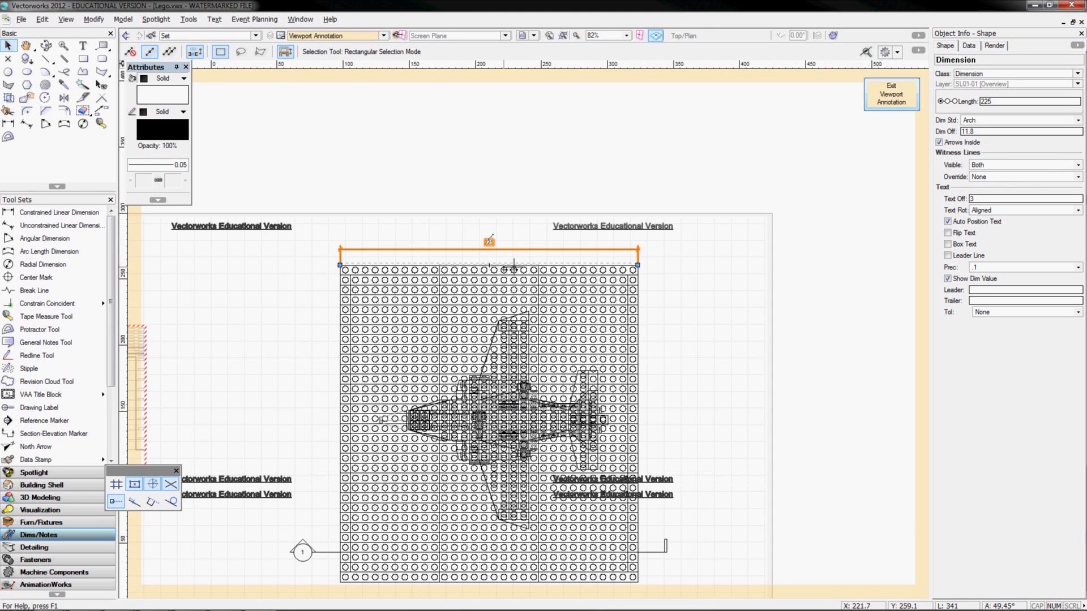
pyautogui.click(978, 267)
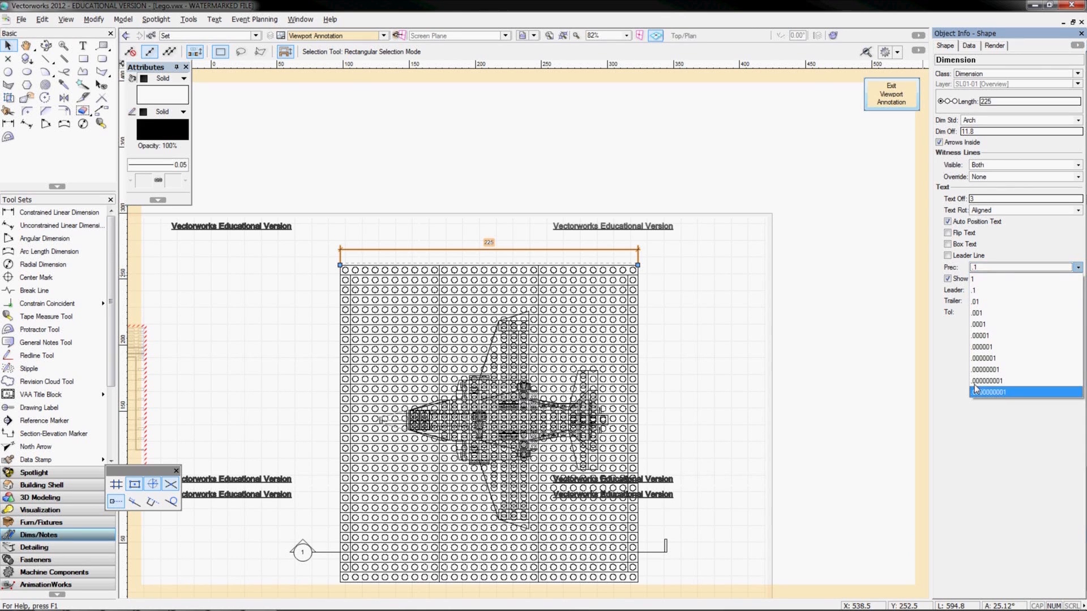
pyautogui.click(972, 290)
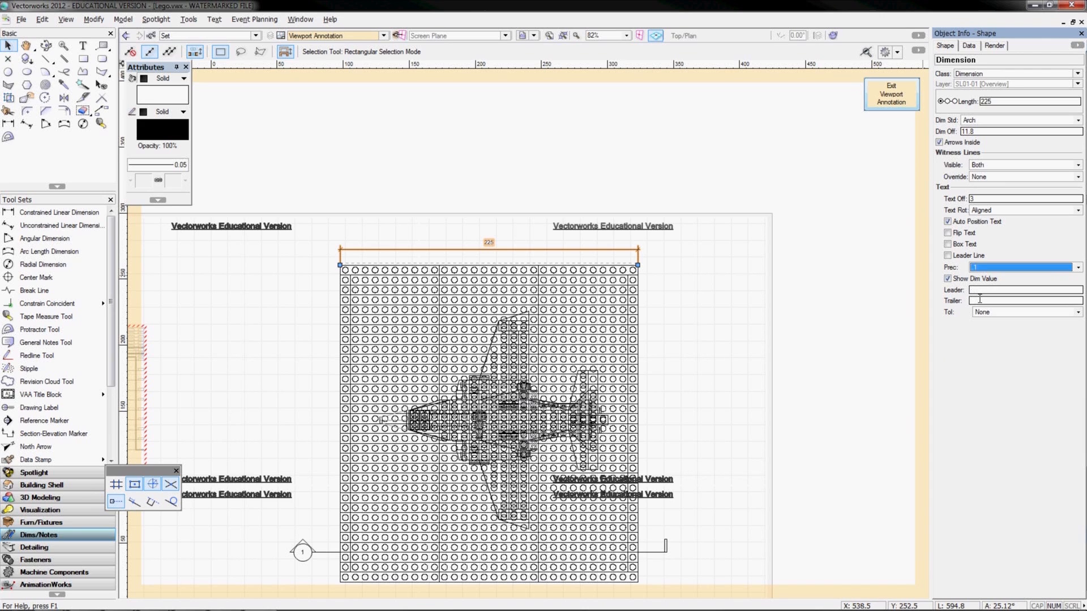
# Try the trailer "mm" on the width dimension, clear it again and deselect the dimension
pyautogui.click(979, 300)
pyautogui.write('mm')
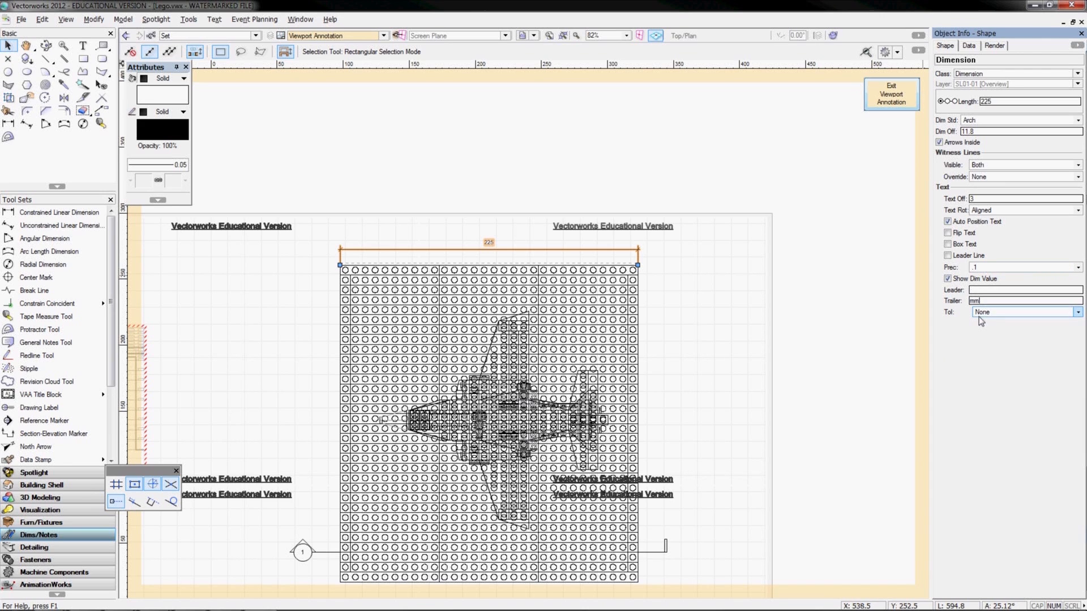
pyautogui.press('Return')
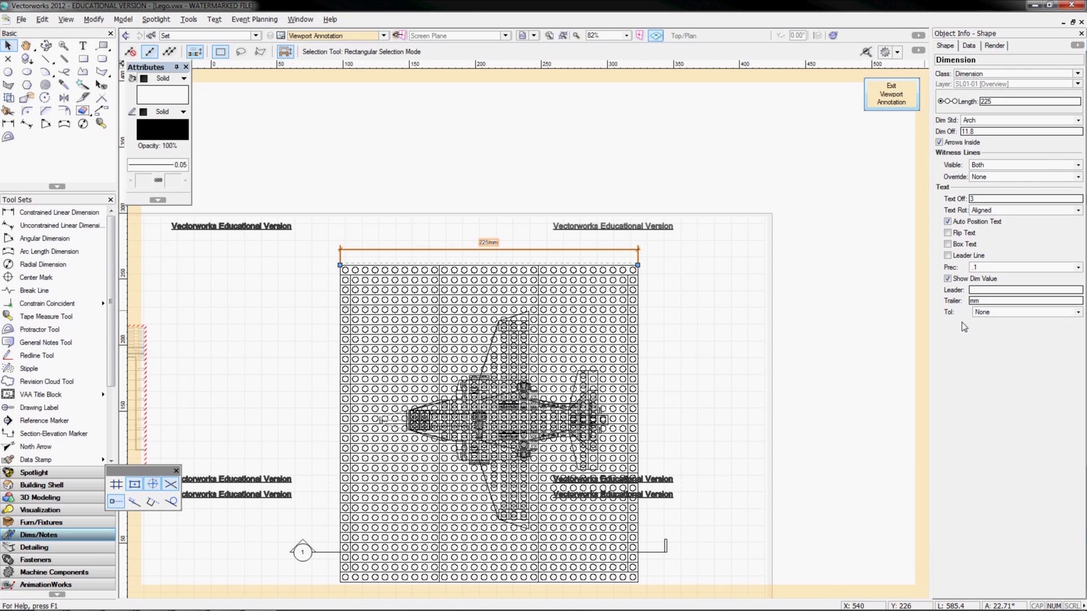
pyautogui.click(962, 322)
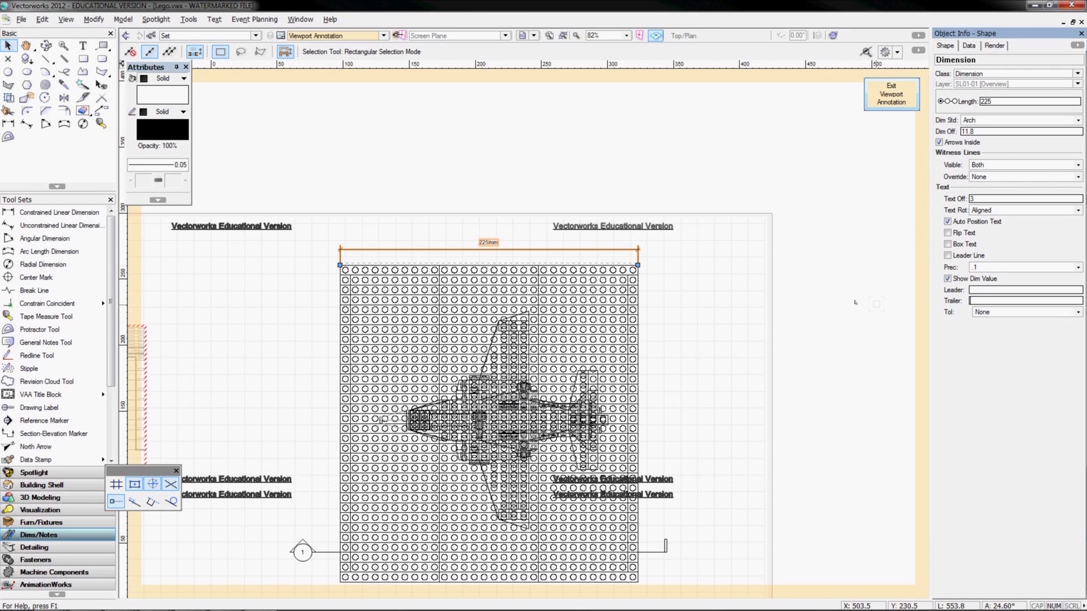
pyautogui.click(818, 113)
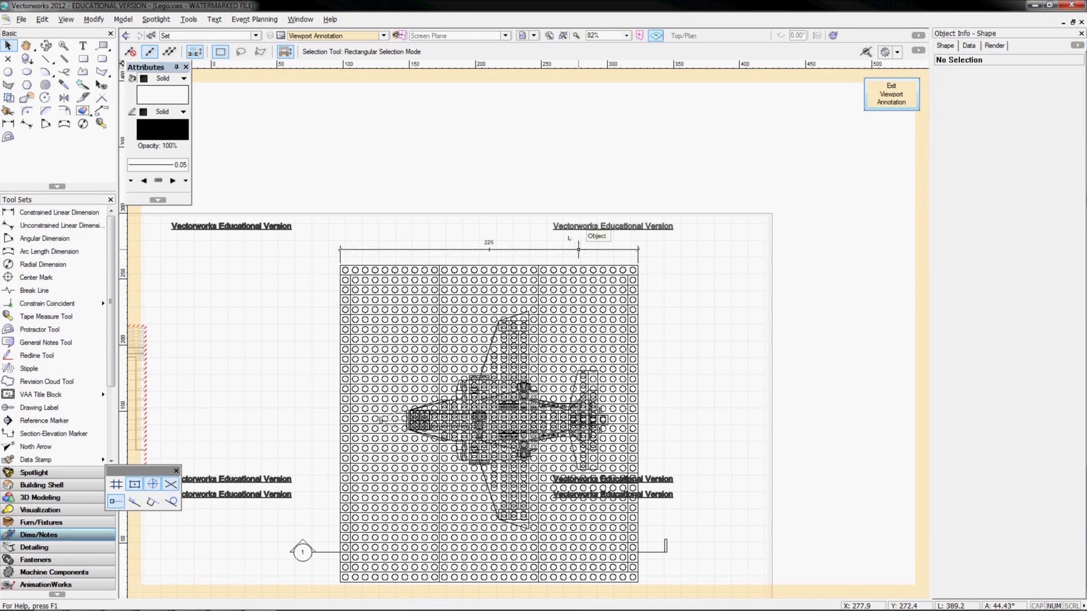
# Select and deselect the width dimension above the baseplate, and exit the plan viewport's annotation editing
pyautogui.click(539, 249)
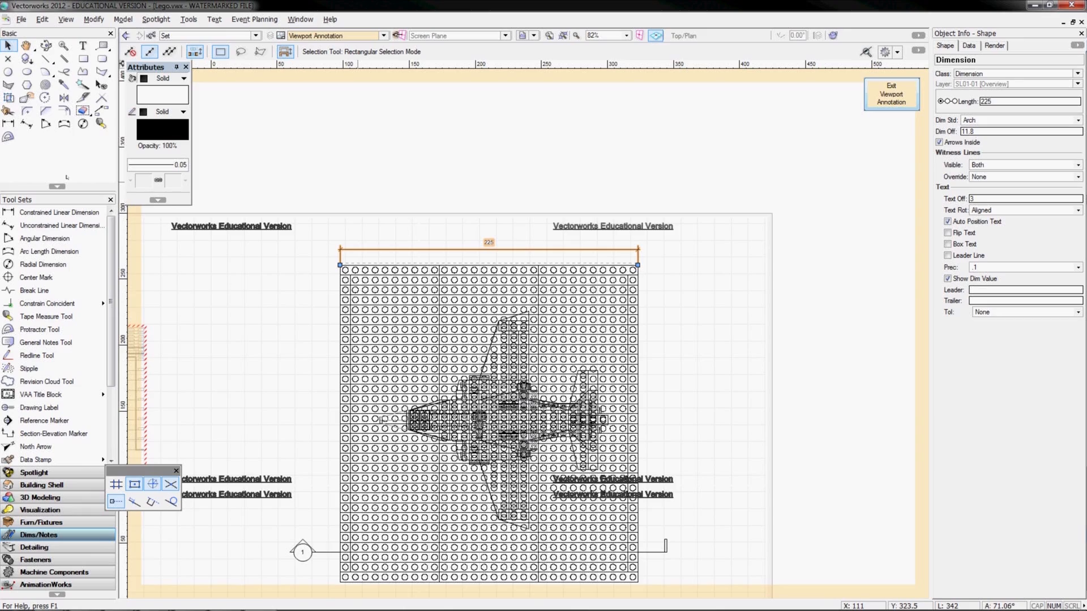
pyautogui.click(276, 297)
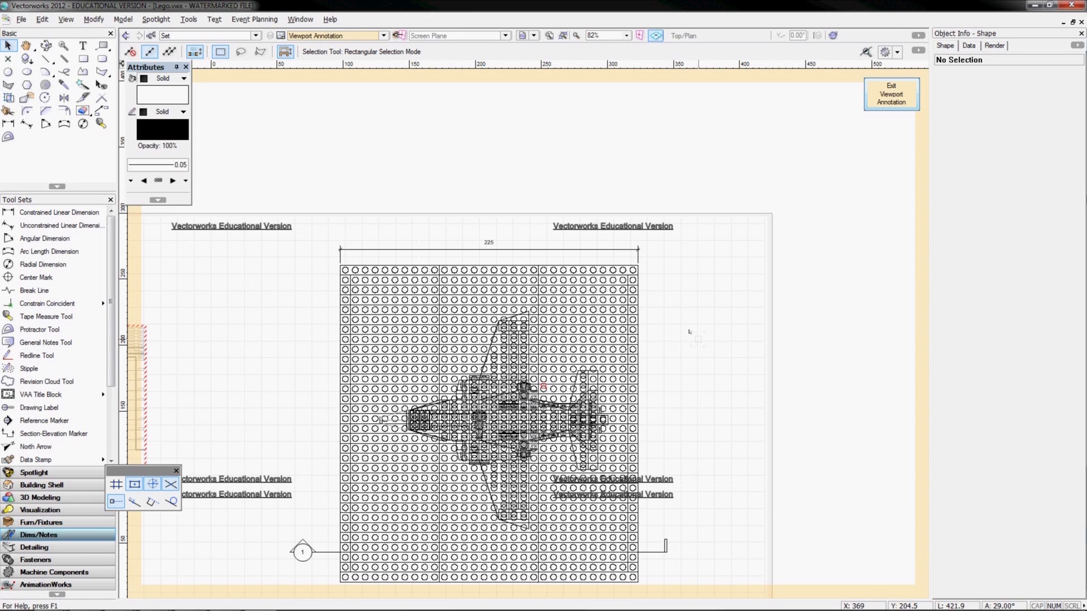
pyautogui.click(892, 90)
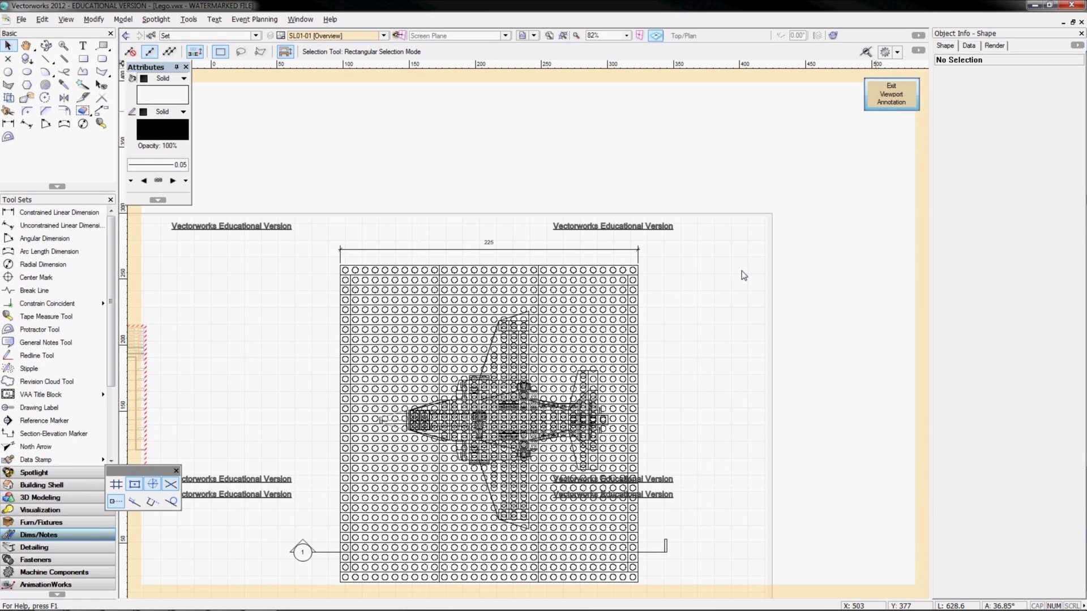
pyautogui.hotkey('ctrl', ']')
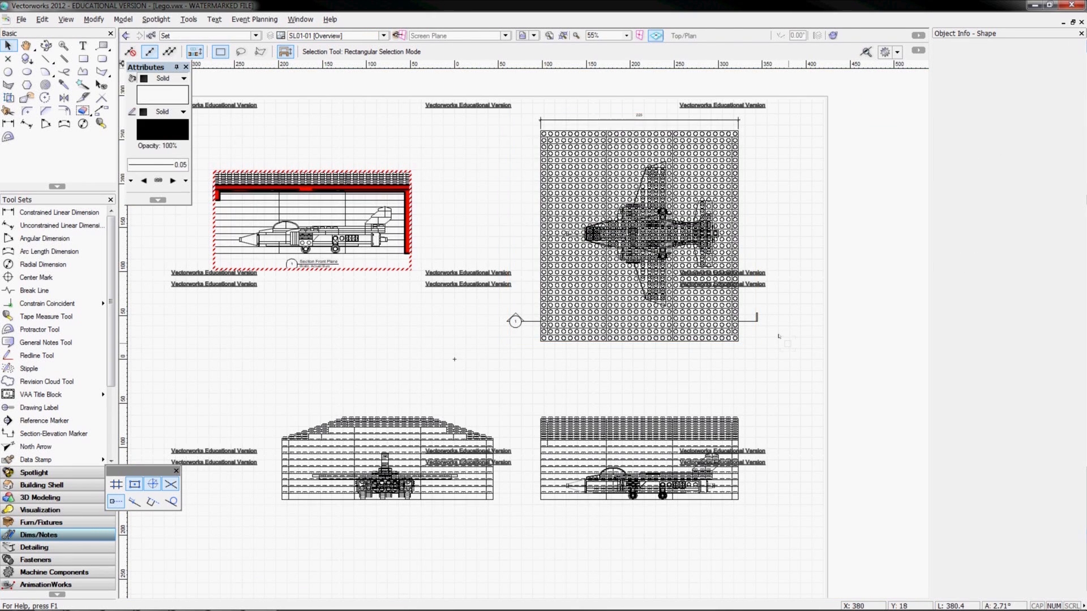
# Copy the front elevation viewport to the empty area outside the page, set the copy's scale to 3x and deselect it
pyautogui.scroll(-2, 779, 337)
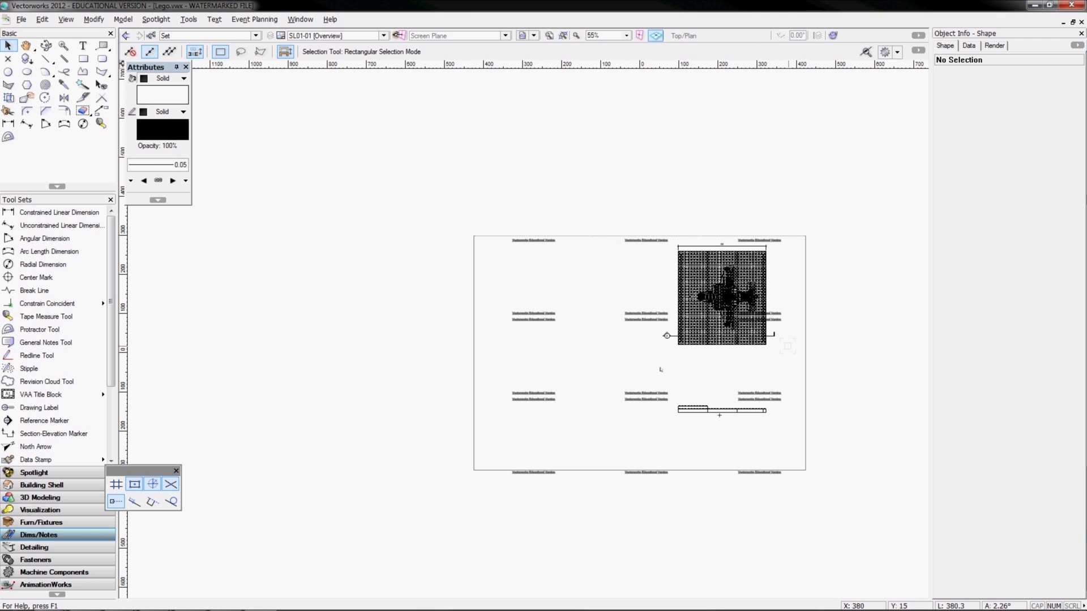
pyautogui.moveTo(612, 401); pyautogui.dragTo(323, 390)
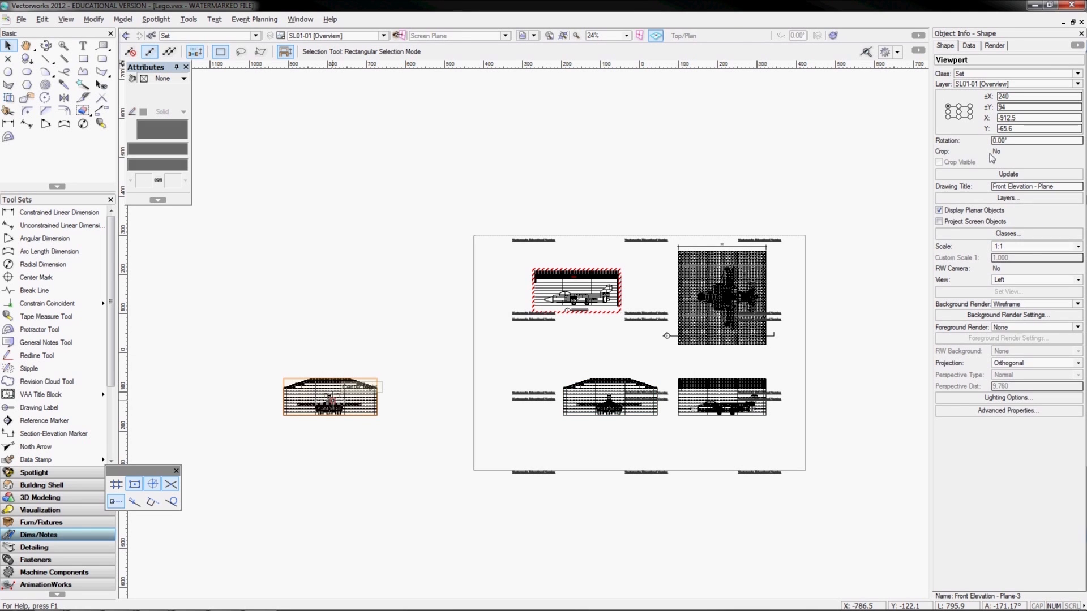
pyautogui.click(1025, 249)
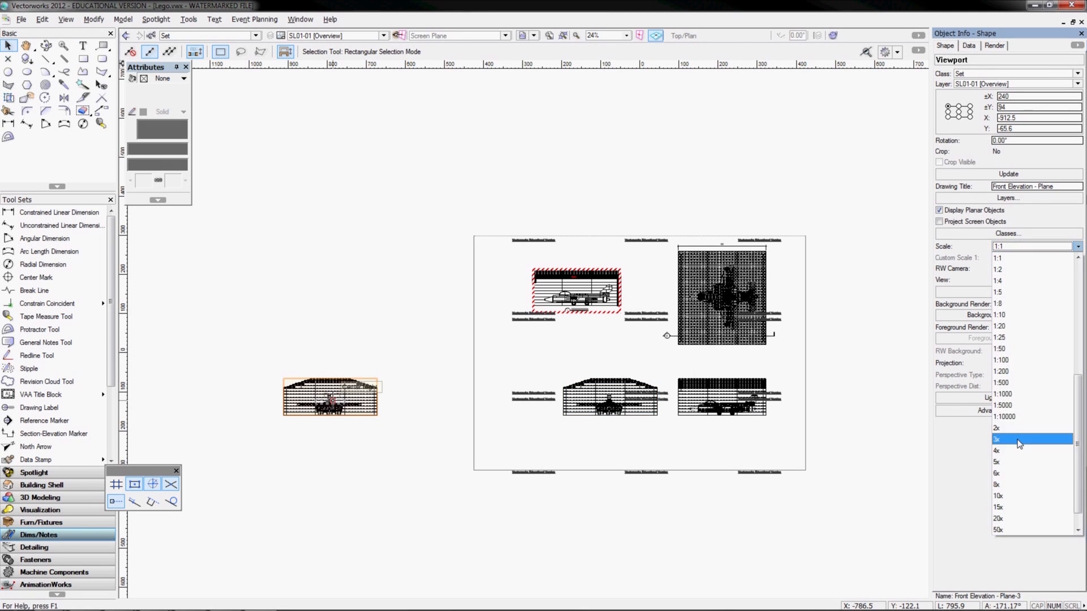
pyautogui.click(1019, 440)
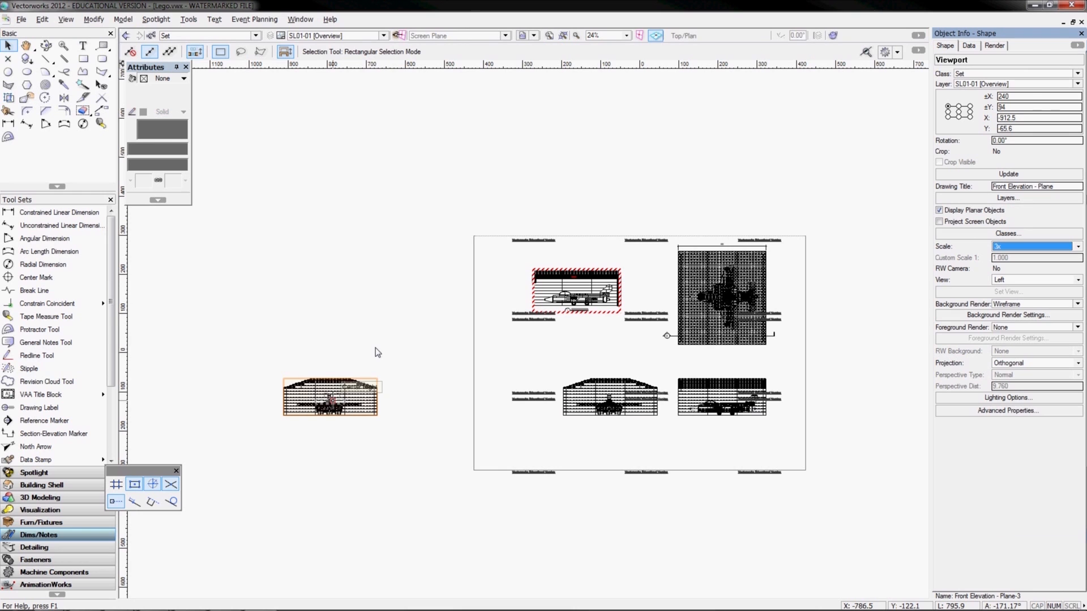
pyautogui.moveTo(373, 343); pyautogui.dragTo(338, 338)
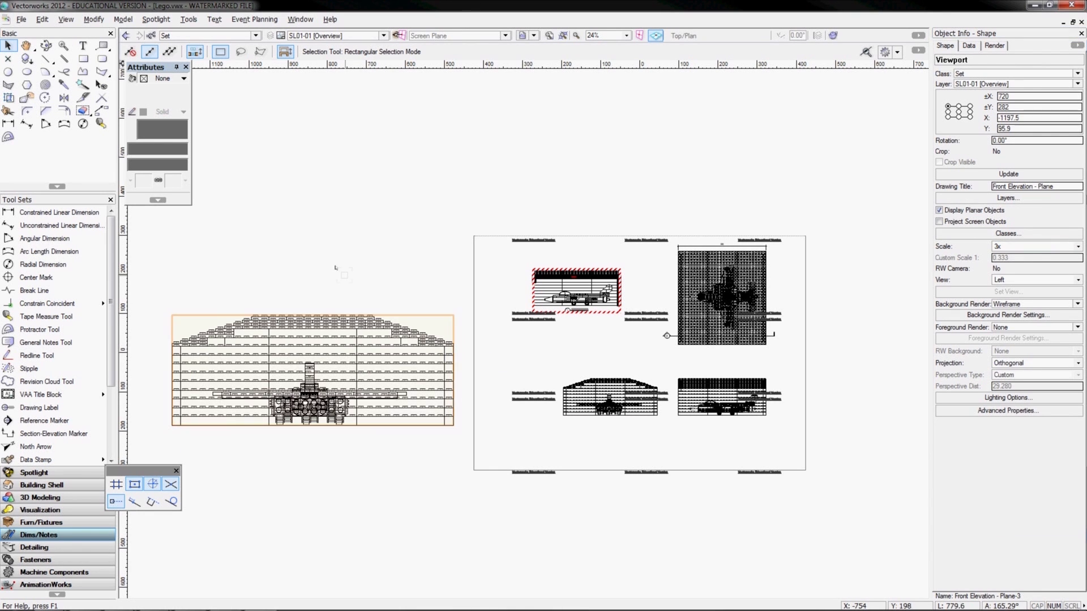
pyautogui.click(266, 231)
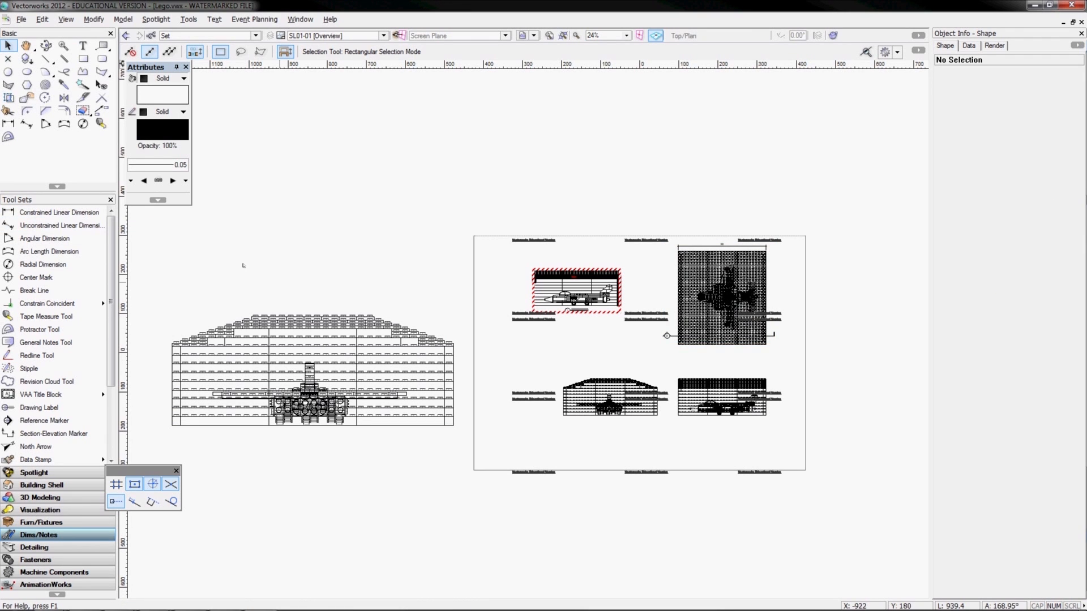
# Add a Constrained Linear Dimension across the enlarged viewport's full width directly on the sheet layer, offset about 129, and deselect it
pyautogui.click(76, 216)
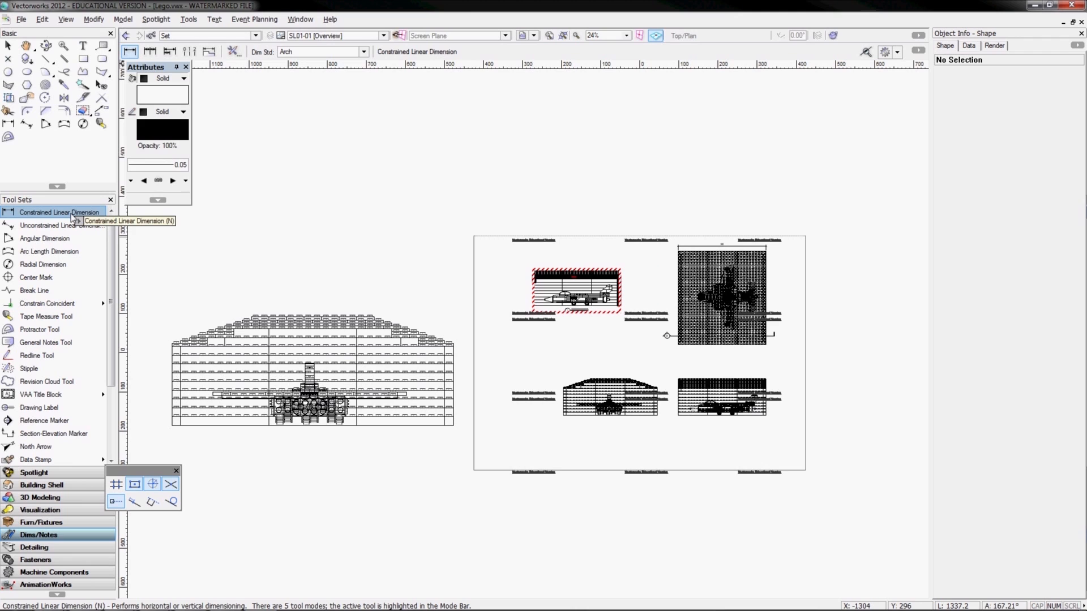
pyautogui.click(171, 344)
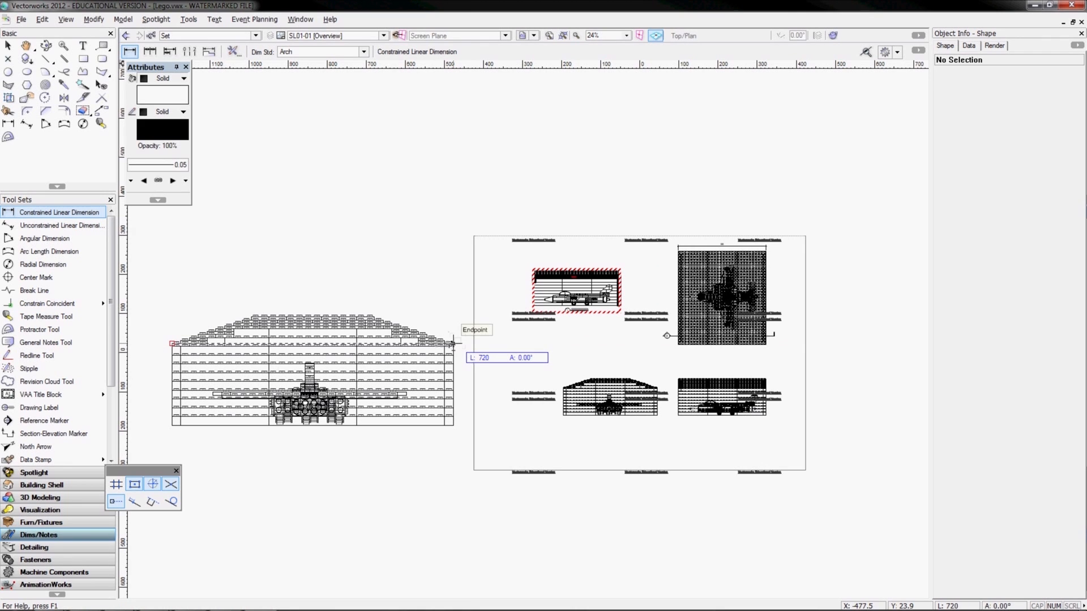
pyautogui.click(453, 344)
pyautogui.click(298, 293)
pyautogui.scroll(3, 299, 293)
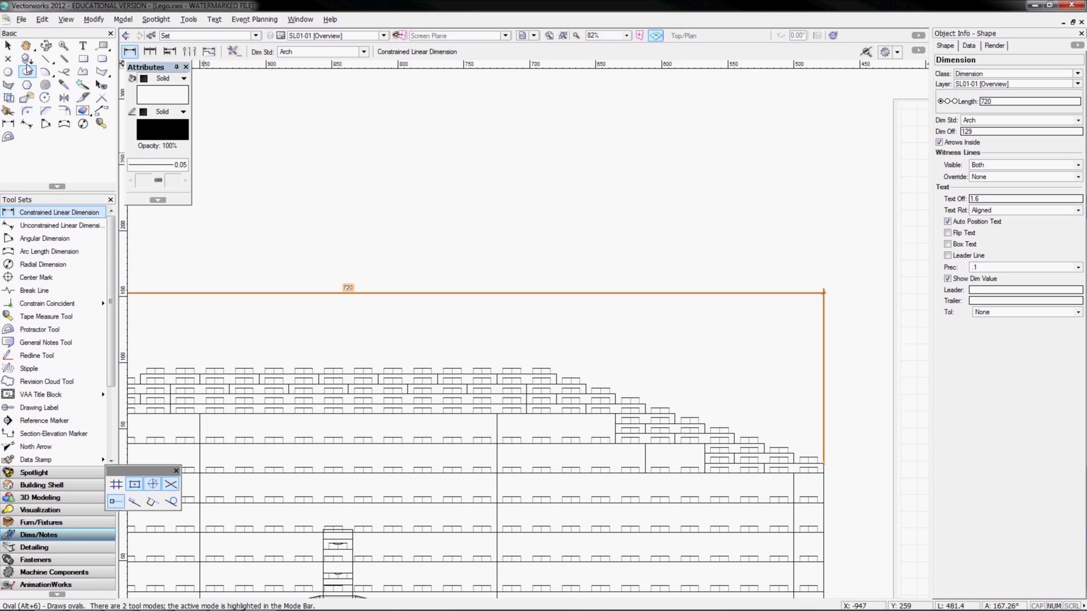
pyautogui.press('x')
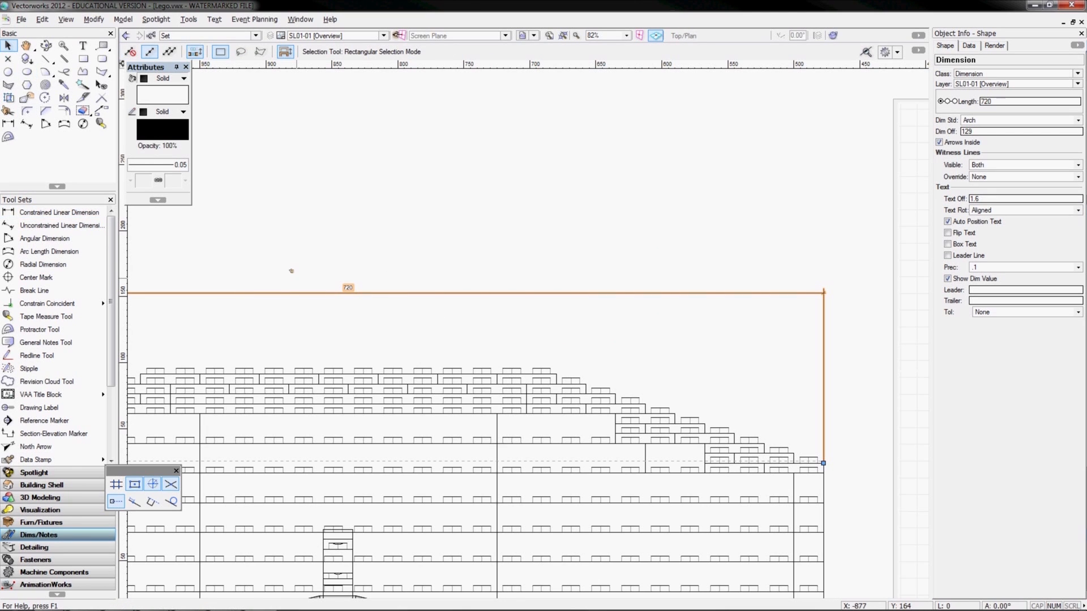
pyautogui.click(347, 263)
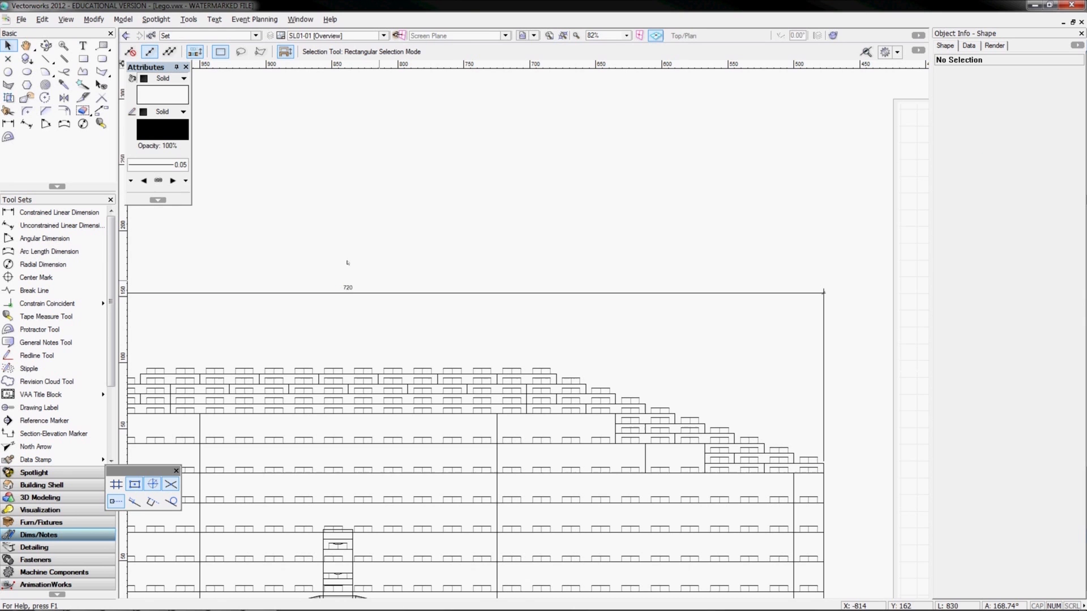
# Start editing the annotations of the enlarged front elevation viewport
pyautogui.scroll(-3, 350, 264)
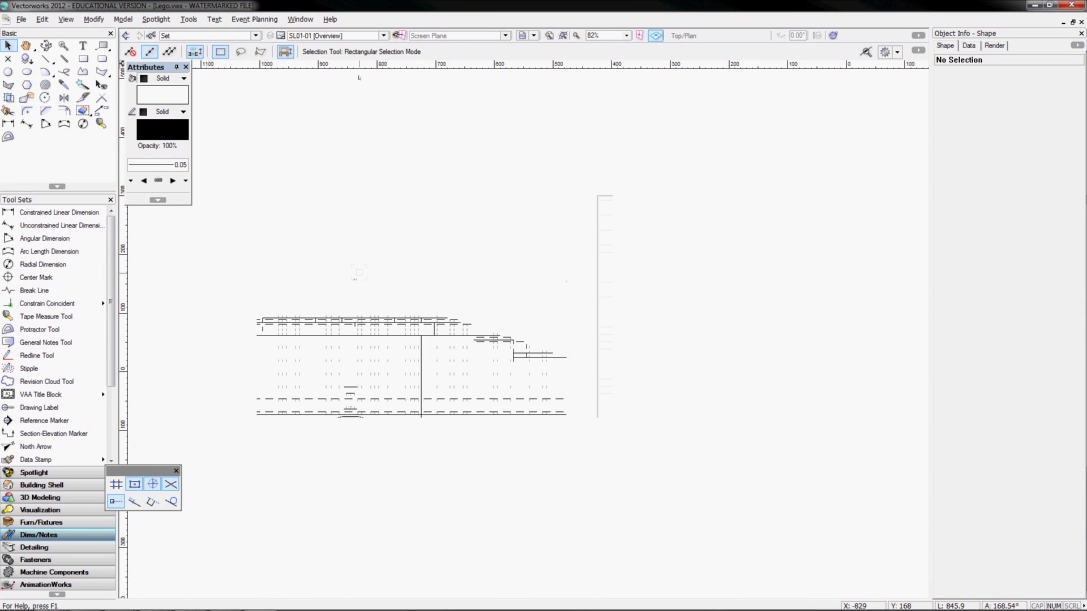
pyautogui.scroll(-3, 358, 272)
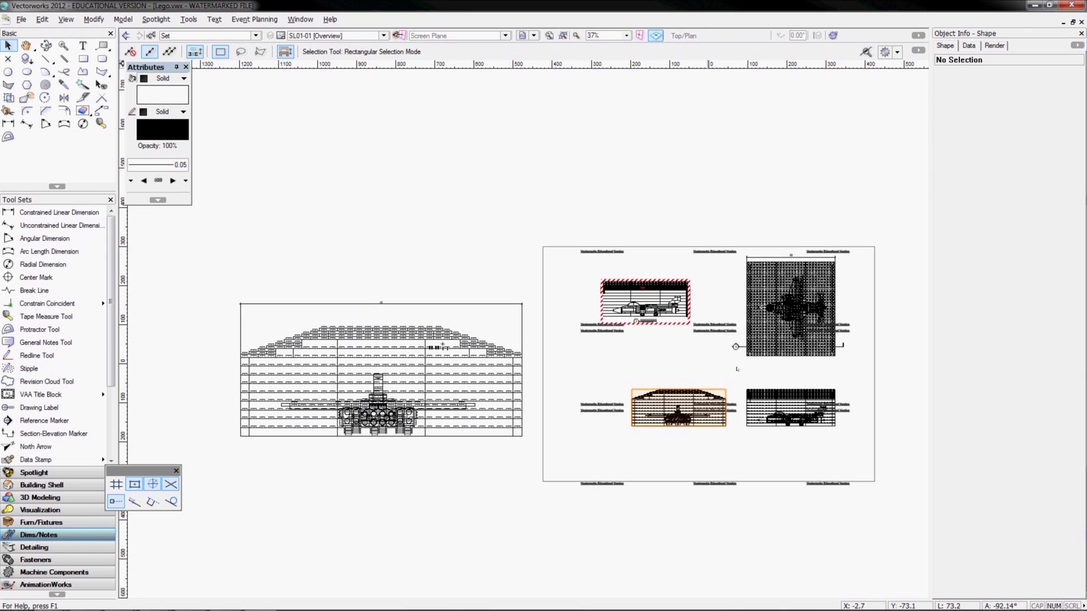
pyautogui.scroll(-2, 737, 369)
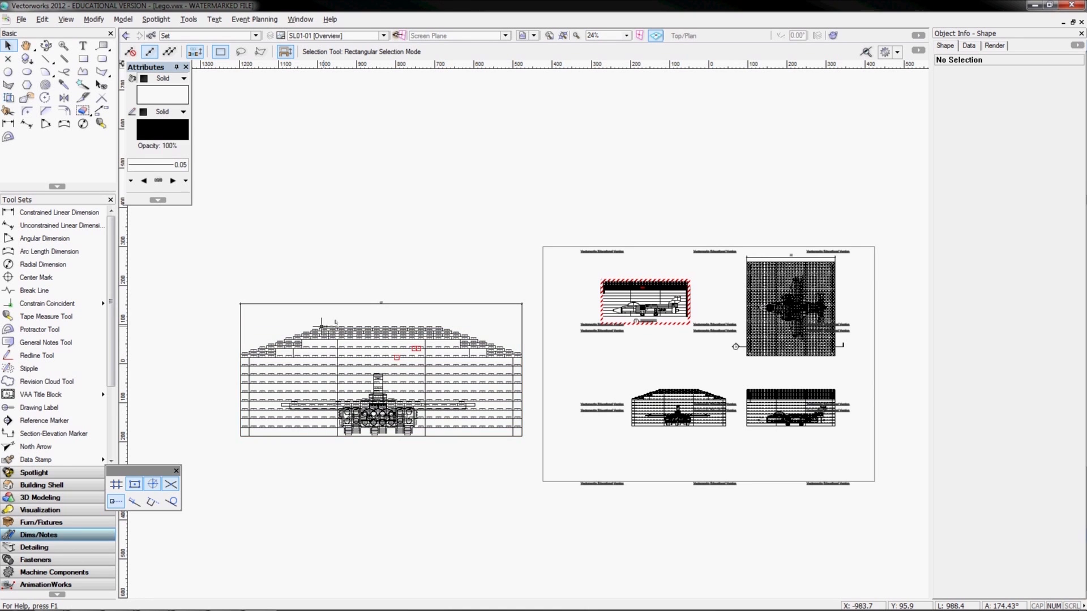
pyautogui.doubleClick(395, 342)
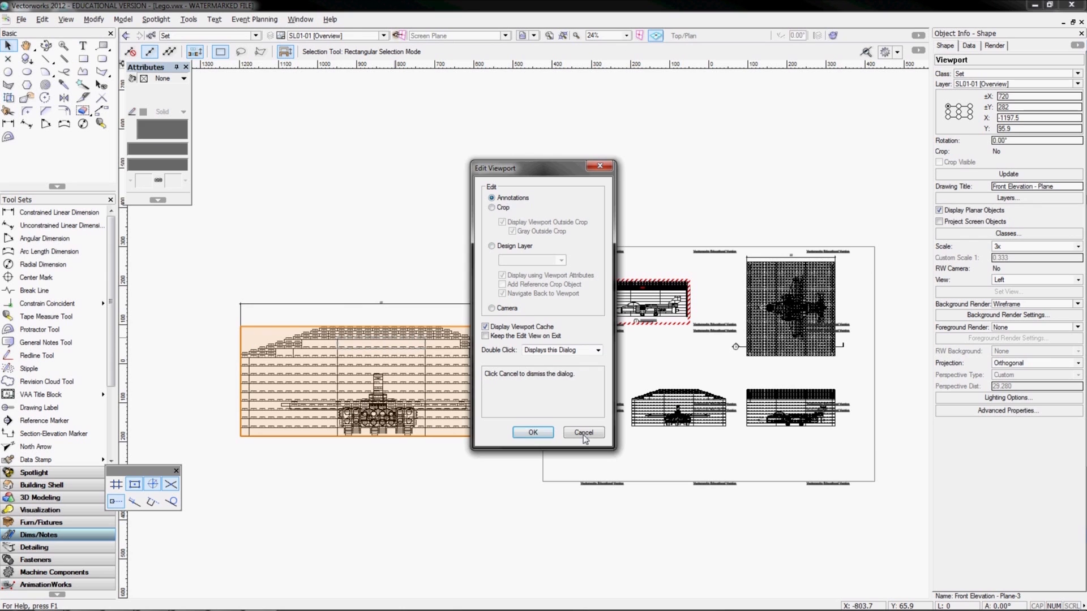
pyautogui.click(584, 433)
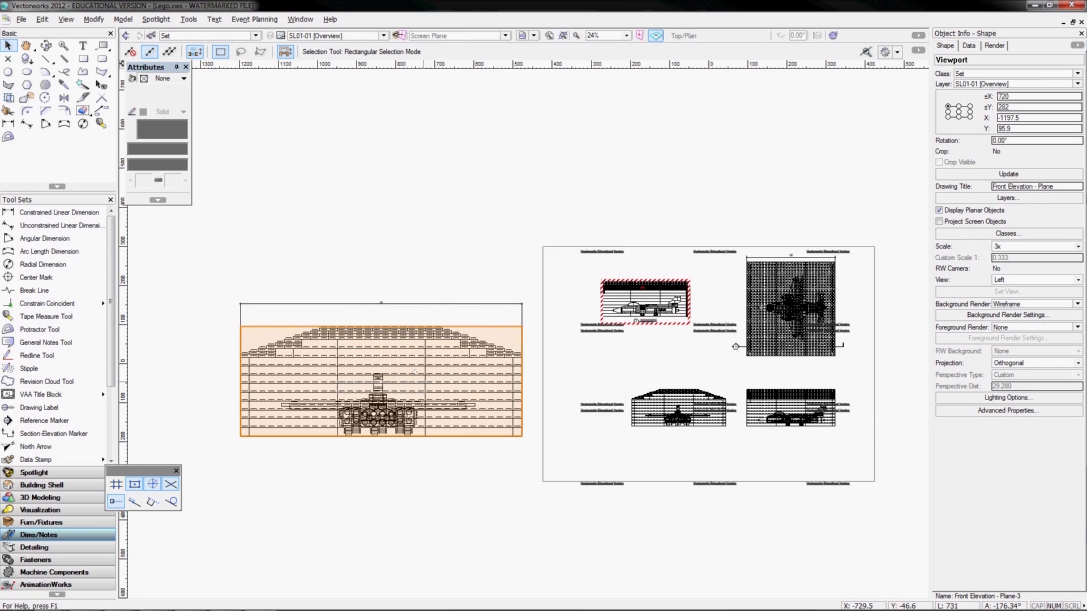
pyautogui.rightClick(425, 417)
pyautogui.click(467, 319)
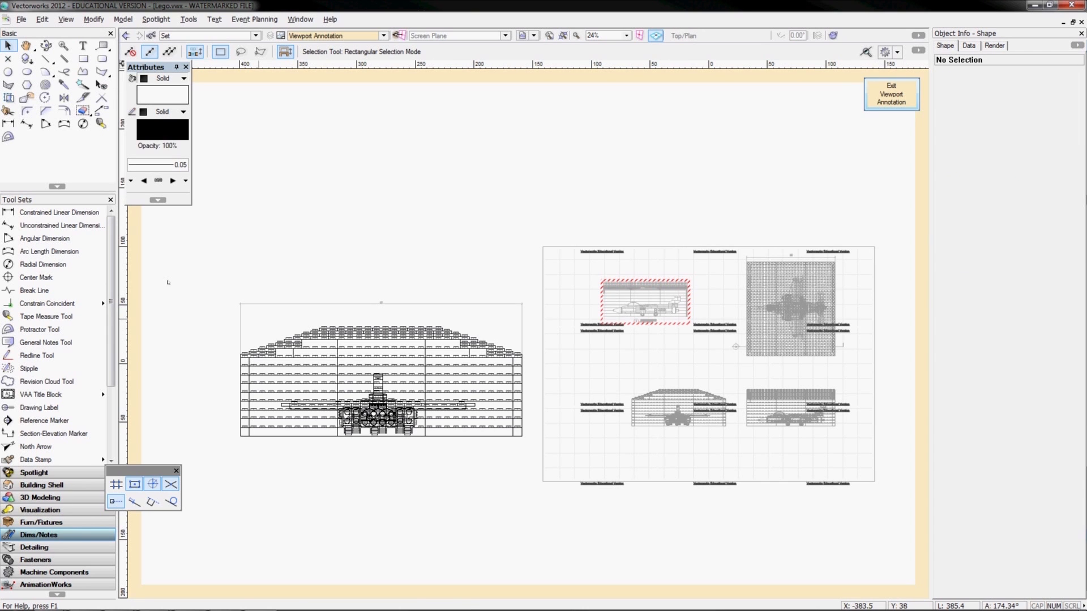
# Dimension the enlarged elevation's full width inside the annotation space and raise the dimension line to an offset of about 51.8
pyautogui.click(28, 214)
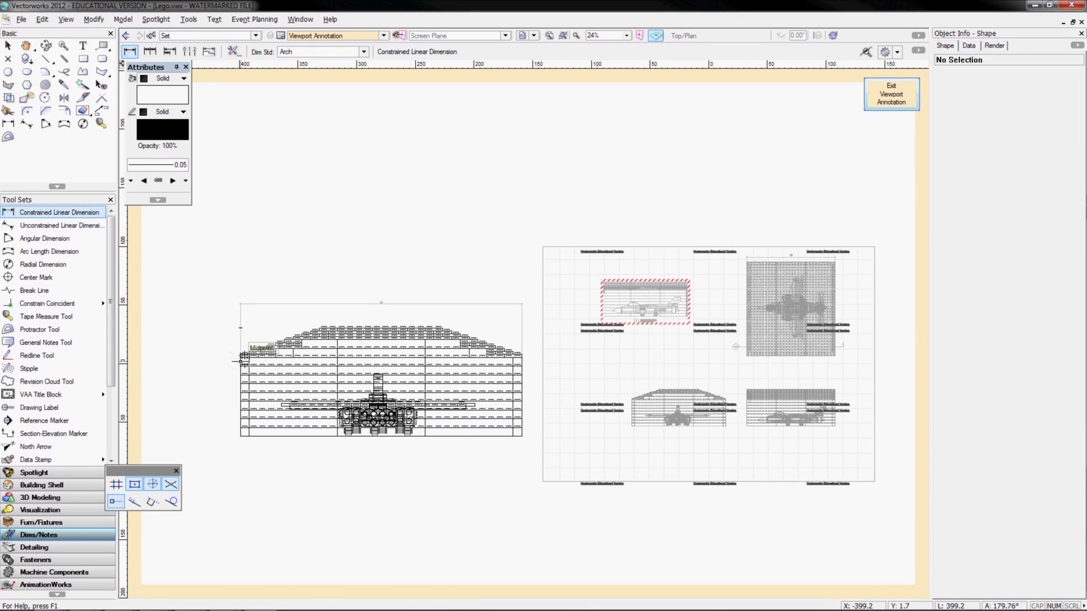
pyautogui.click(242, 357)
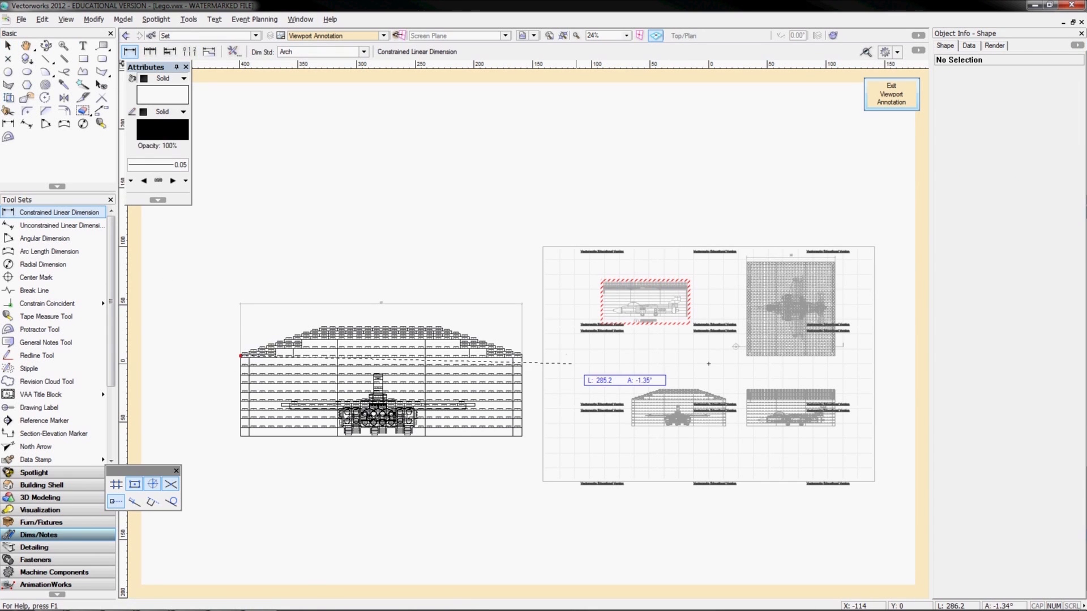
pyautogui.click(521, 355)
pyautogui.click(522, 303)
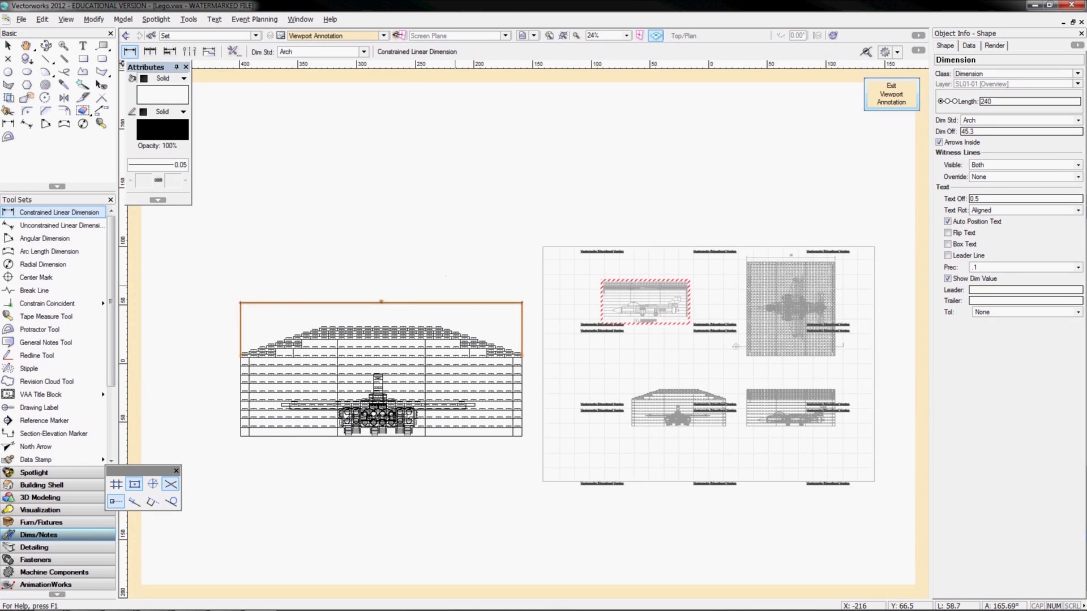
pyautogui.press('x')
pyautogui.scroll(2, 433, 302)
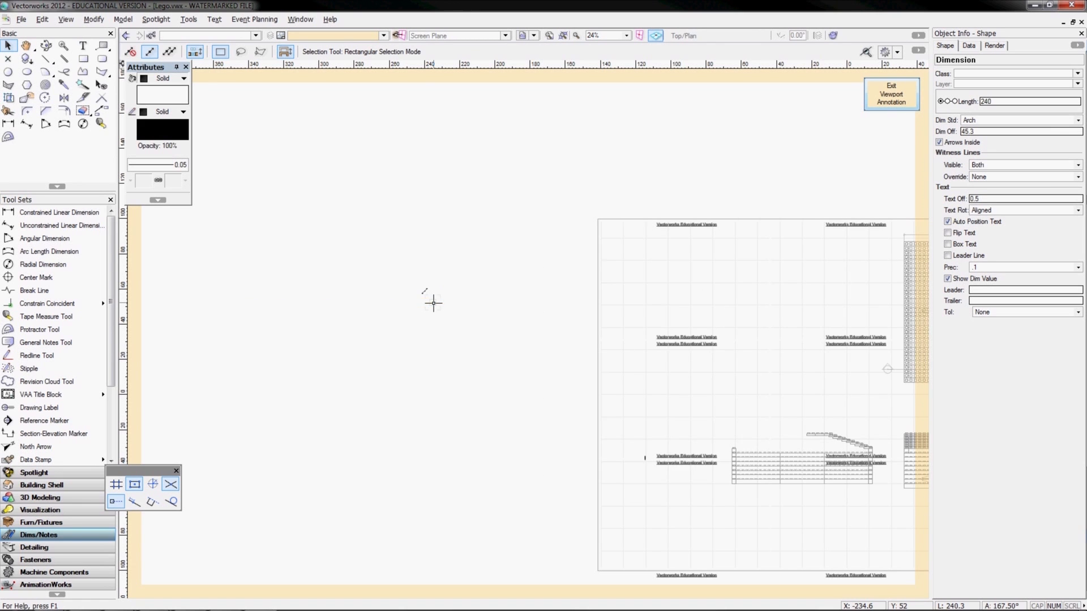
pyautogui.moveTo(433, 304); pyautogui.dragTo(433, 291)
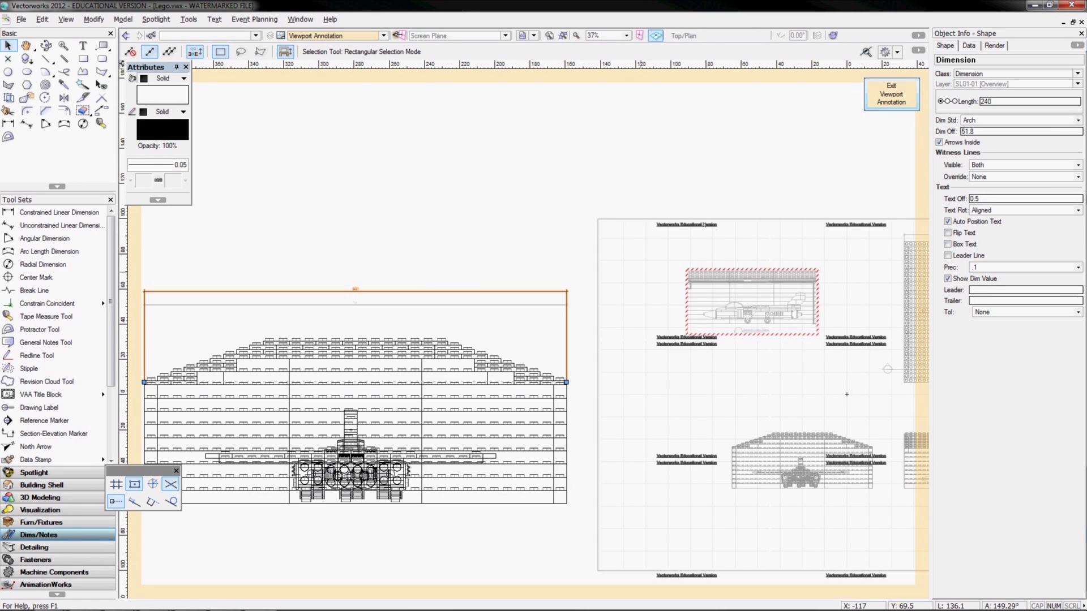
# Exit the viewport annotation and compare the annotation and sheet-layer width dimensions above the enlarged elevation
pyautogui.click(895, 99)
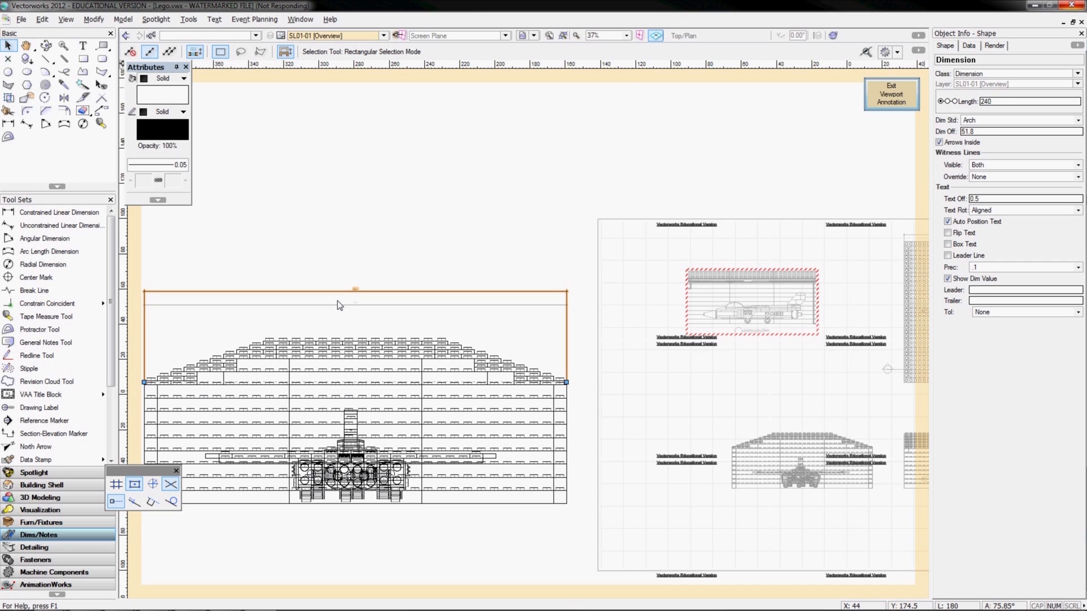
pyautogui.scroll(-1, 338, 304)
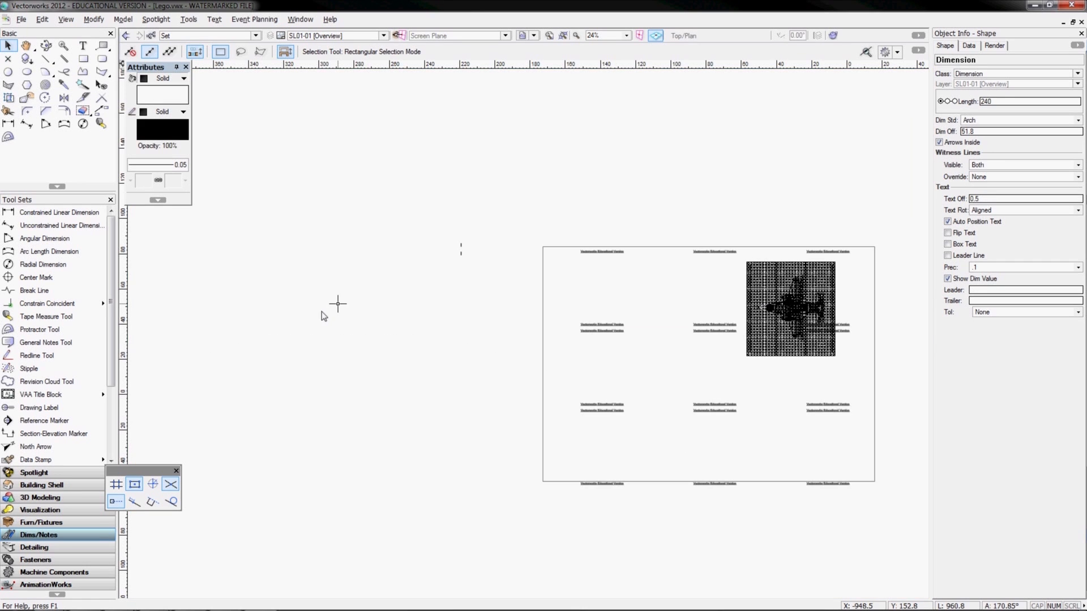
pyautogui.scroll(3, 365, 294)
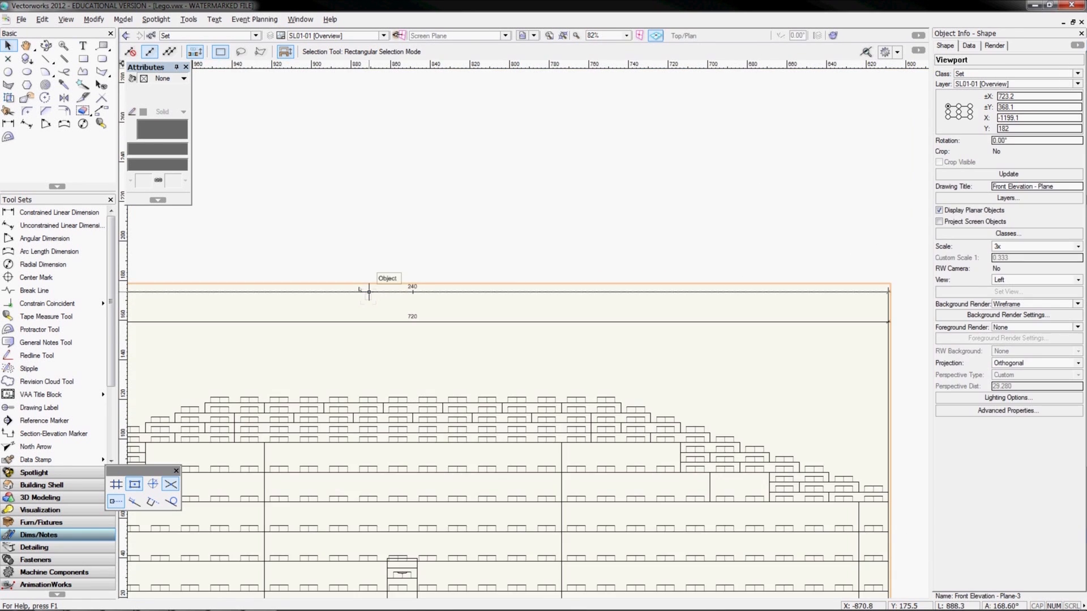
pyautogui.scroll(2, 369, 292)
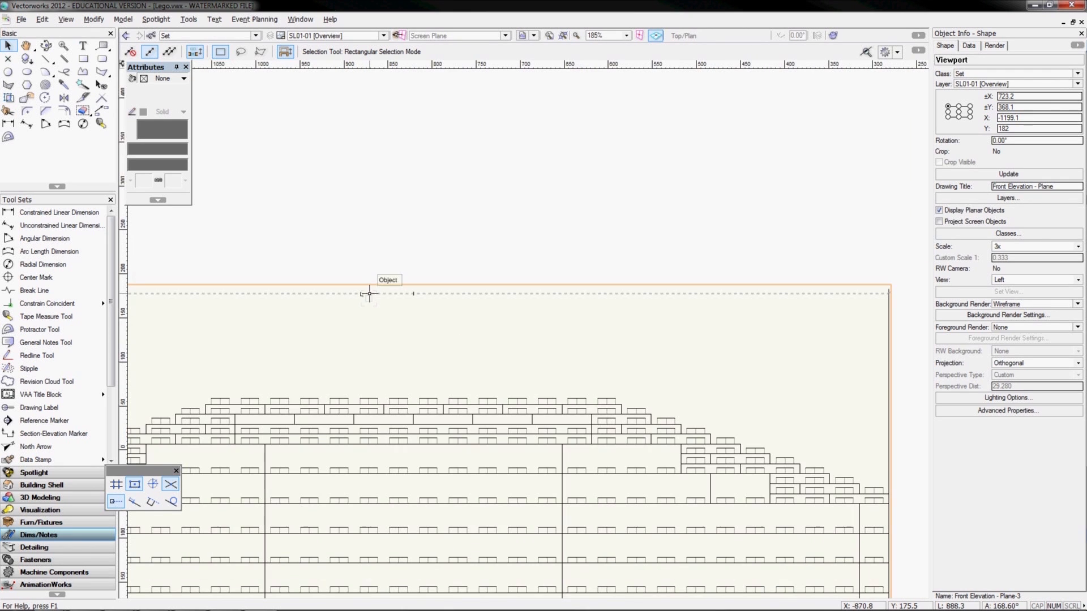
pyautogui.scroll(-4, 370, 298)
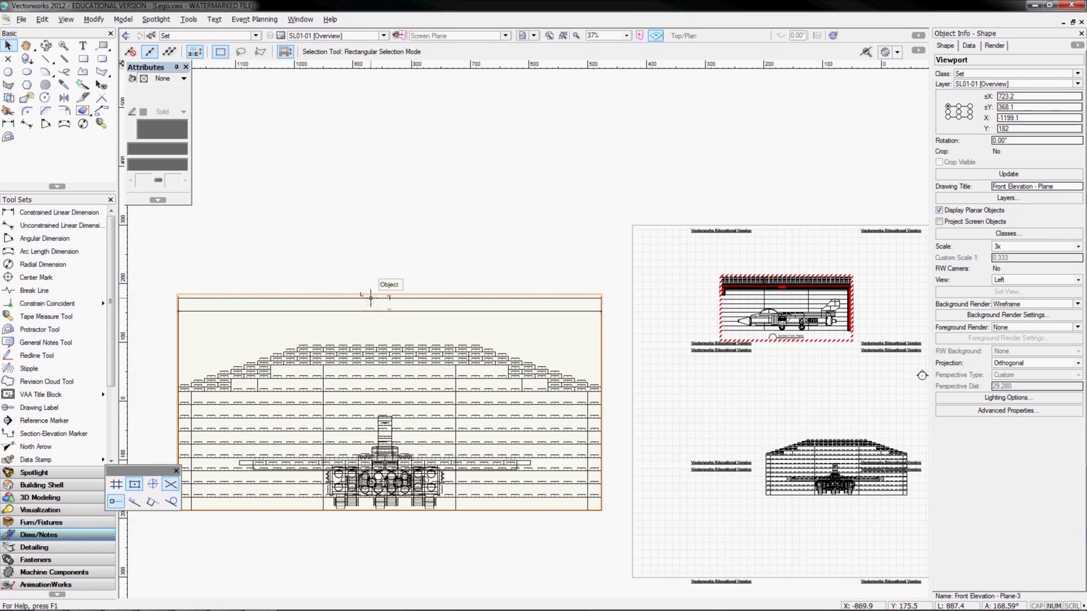
pyautogui.scroll(-2, 374, 310)
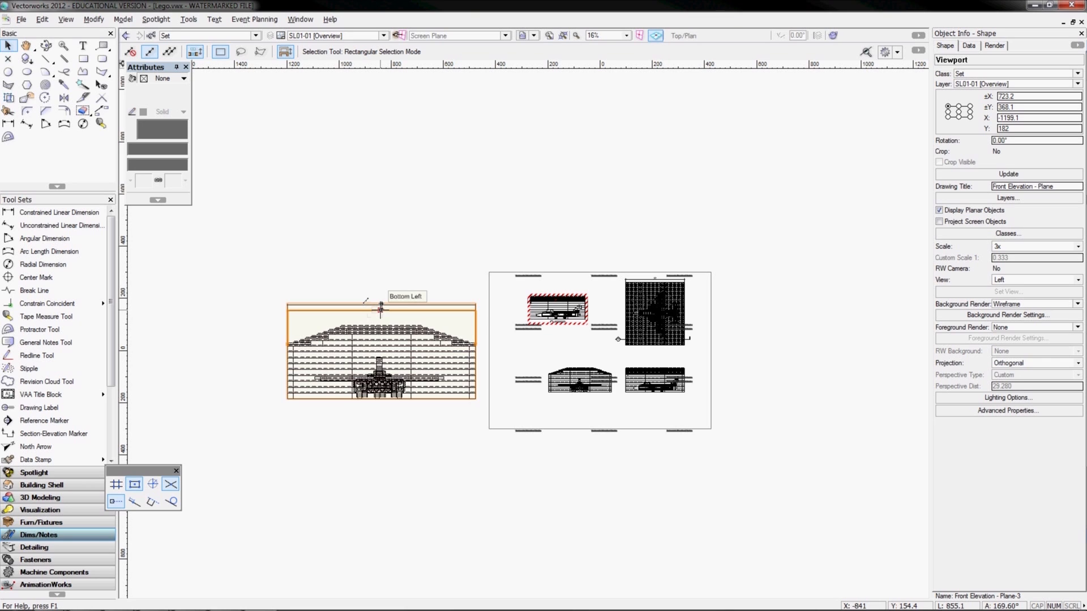
# Delete the enlarged front elevation viewport outside the page together with its sheet-layer width dimension
pyautogui.click(225, 243)
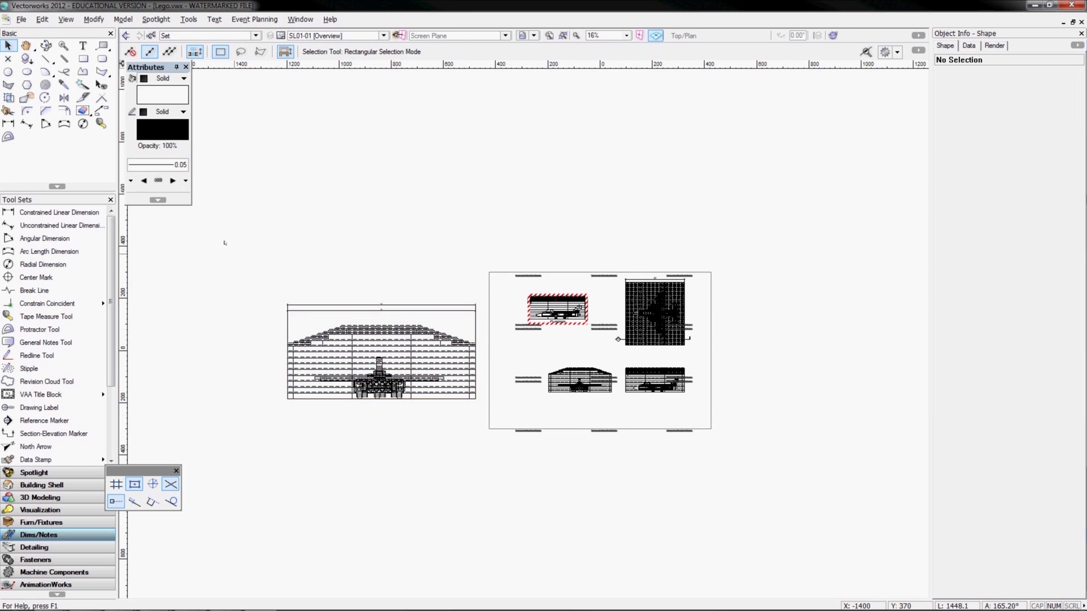
pyautogui.moveTo(234, 251); pyautogui.dragTo(473, 420)
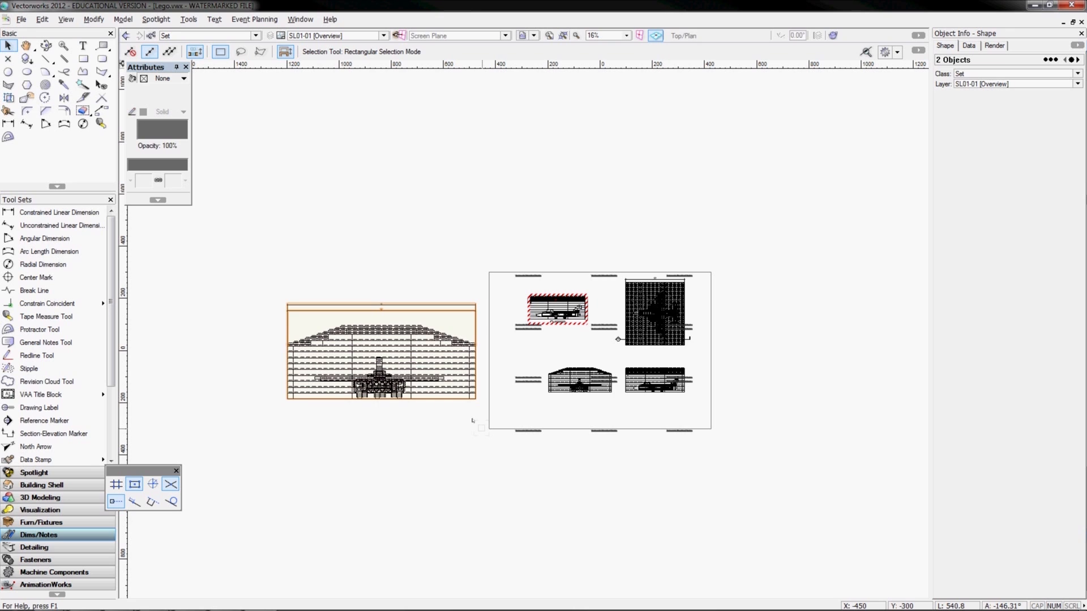
pyautogui.press('Delete')
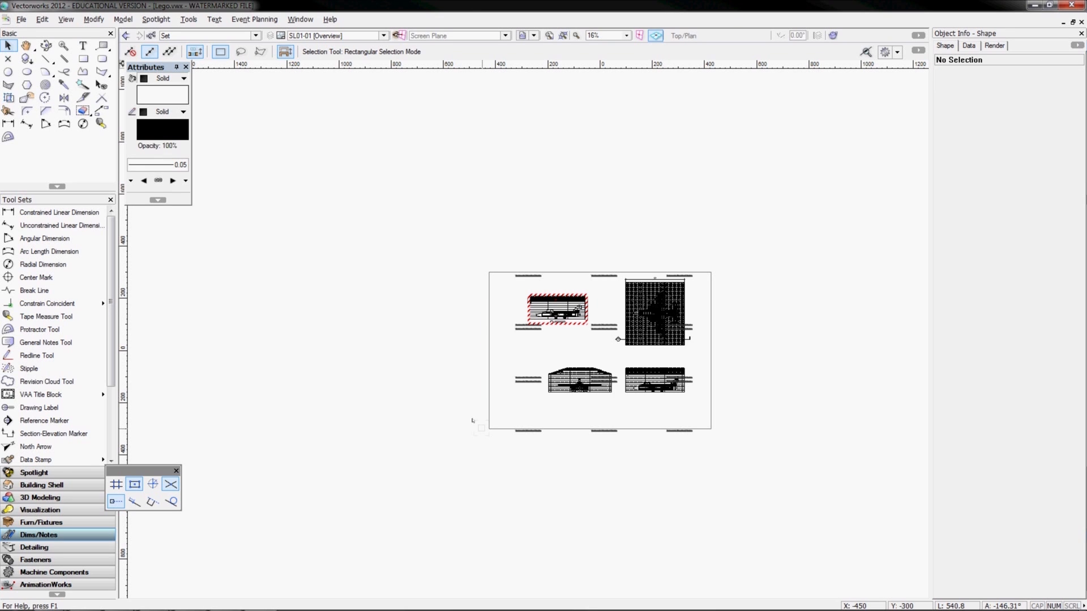
# Open the annotation space of the top plan viewport of the plane for editing
pyautogui.doubleClick(641, 341)
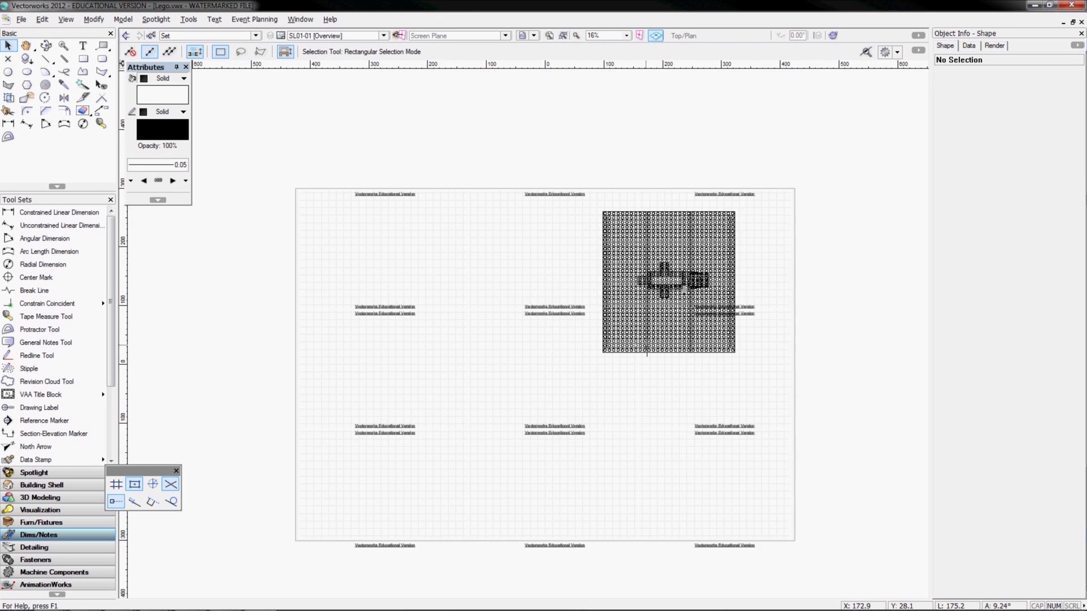
pyautogui.scroll(2, 647, 351)
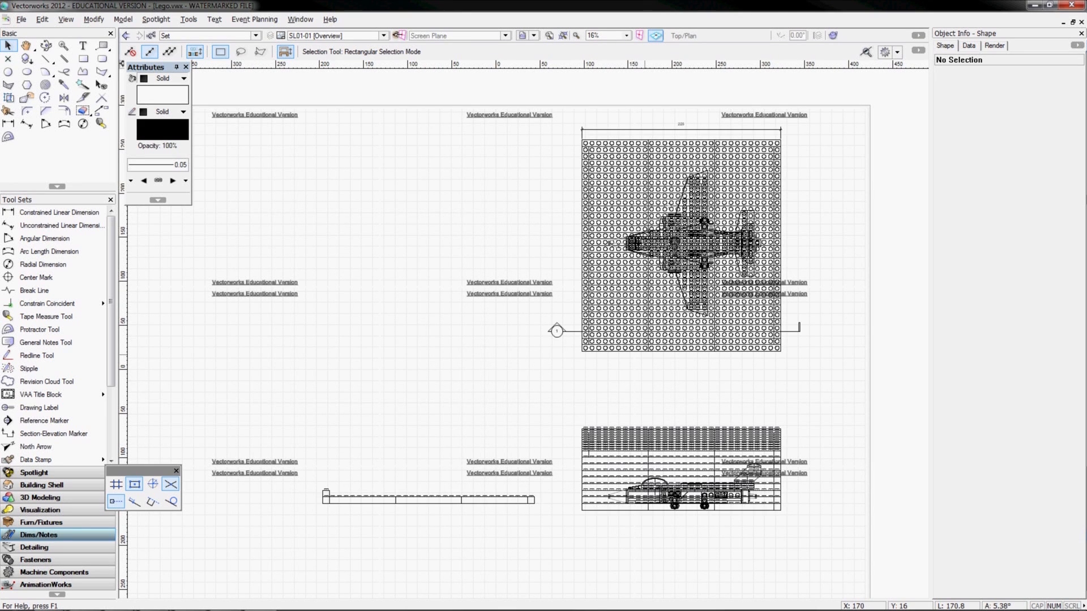
pyautogui.doubleClick(678, 215)
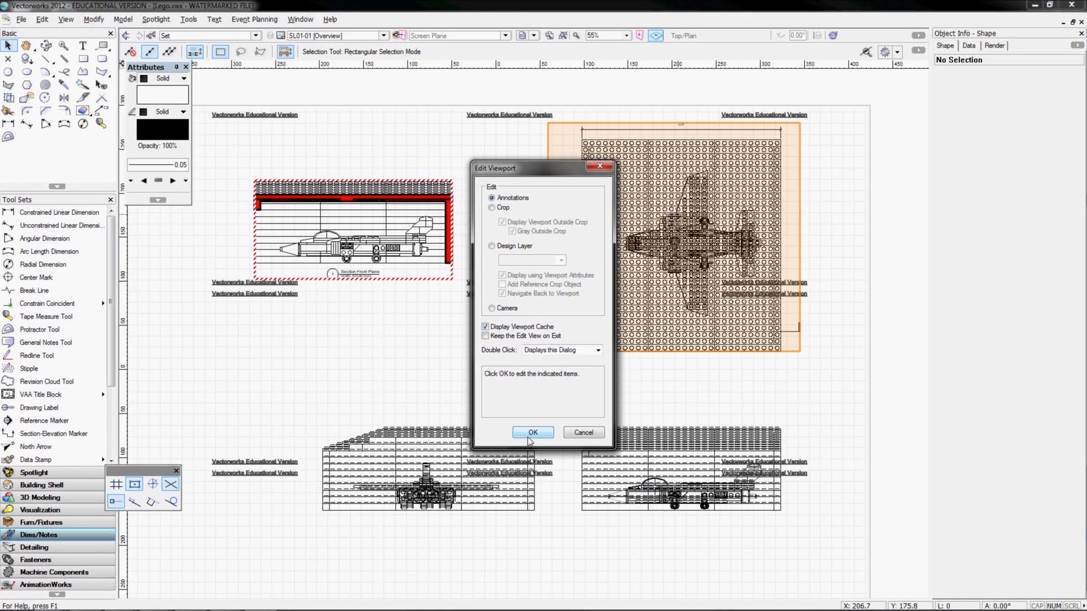
pyautogui.click(531, 433)
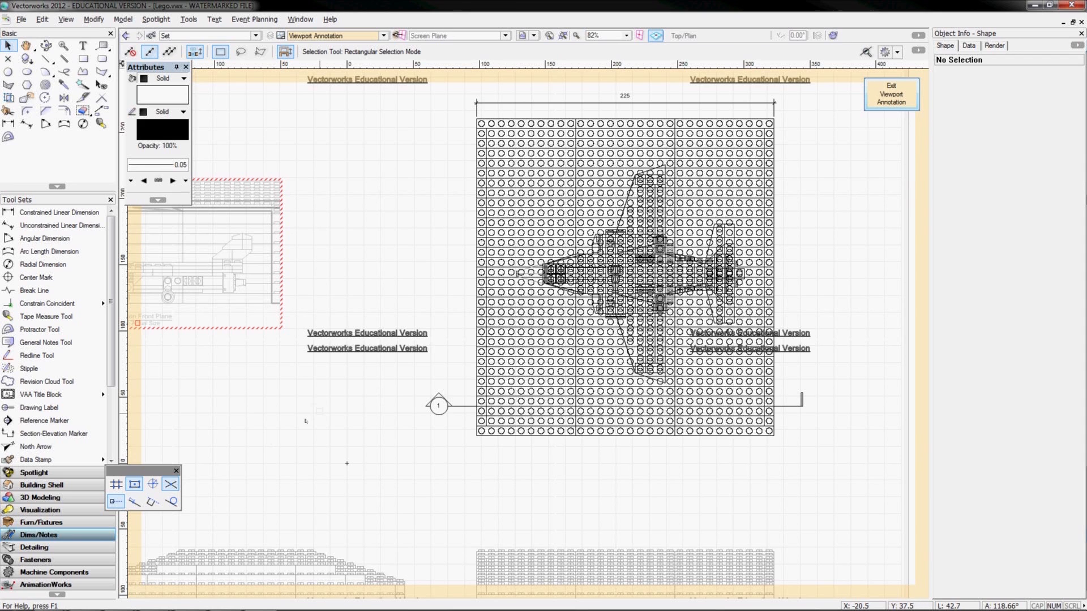
# Place a drawing label just below the plan's lower-left corner at about X 99.5, Y 4 and check its text
pyautogui.click(20, 410)
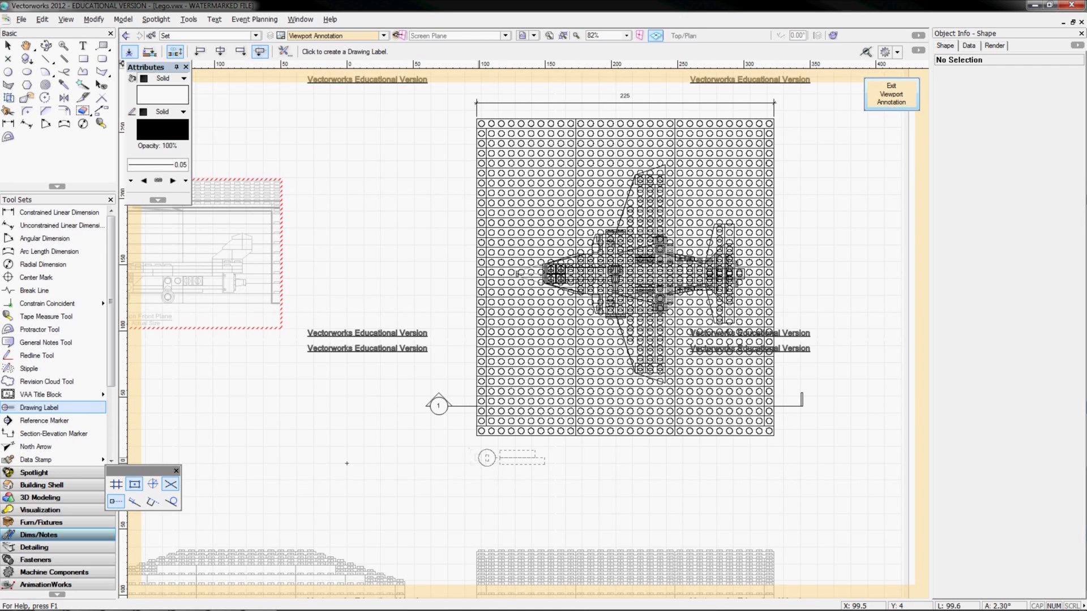
pyautogui.click(478, 458)
pyautogui.click(478, 457)
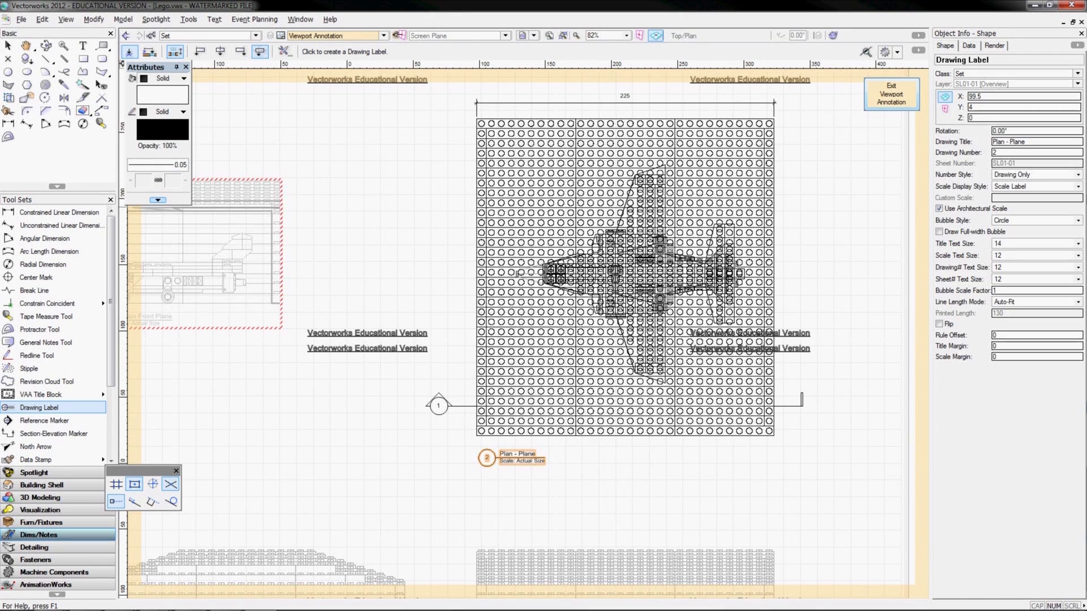
pyautogui.press('x')
pyautogui.click(399, 463)
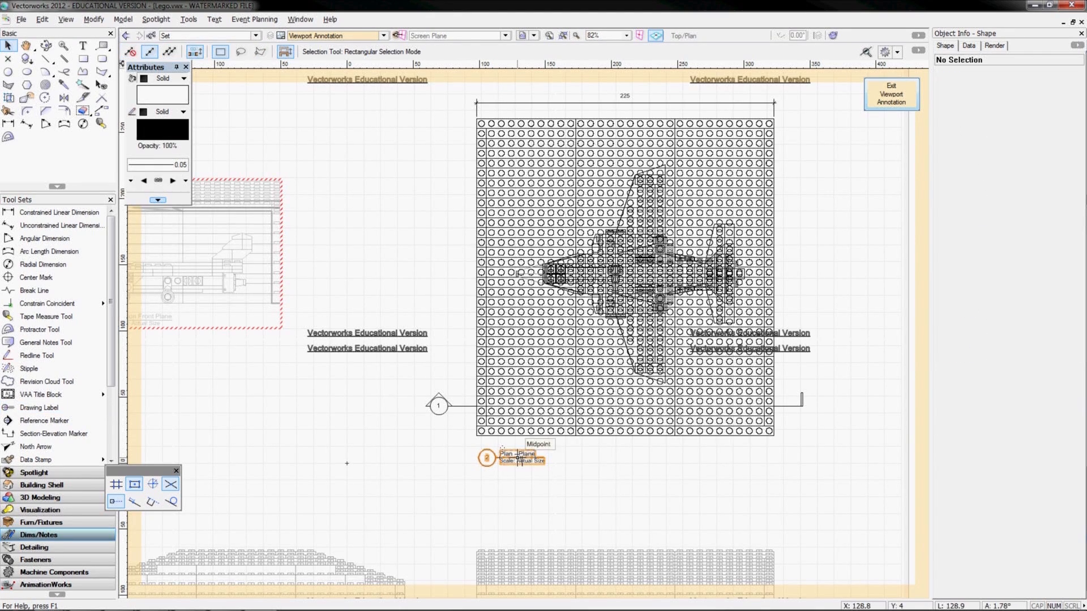
pyautogui.scroll(3, 517, 459)
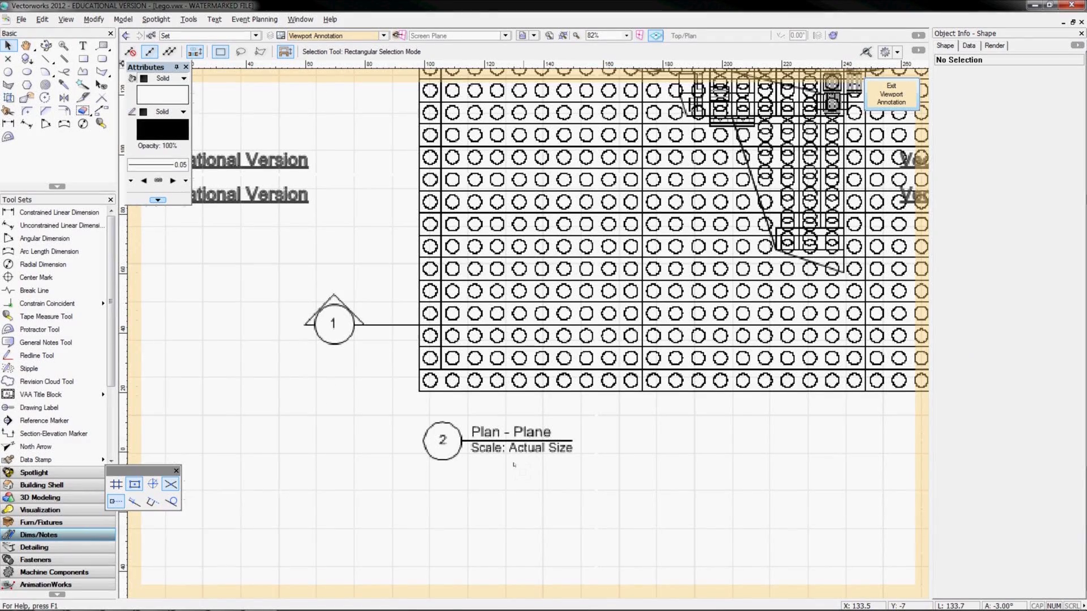
pyautogui.scroll(-3, 520, 453)
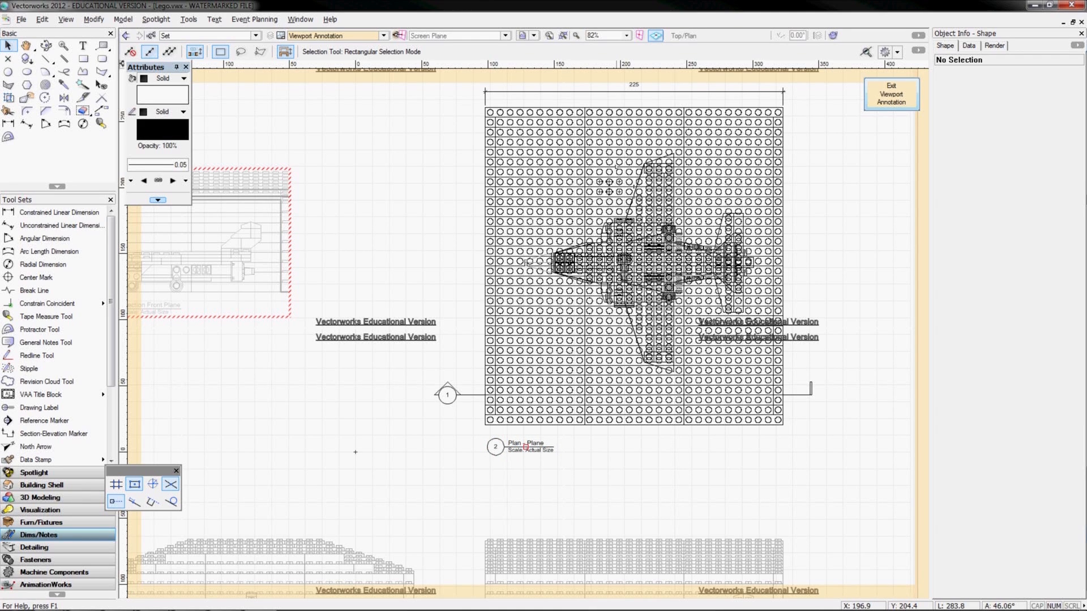
# Exit the viewport annotation, set the plan viewport's scale to 1:2 and check the scale text in its drawing label
pyautogui.click(888, 102)
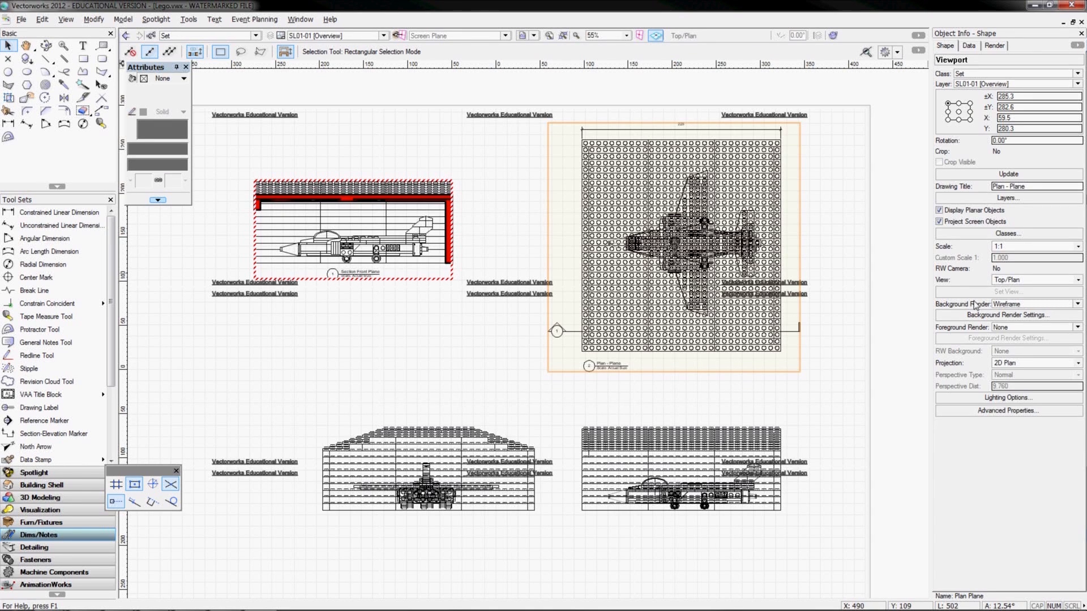
pyautogui.click(1000, 248)
pyautogui.click(1003, 272)
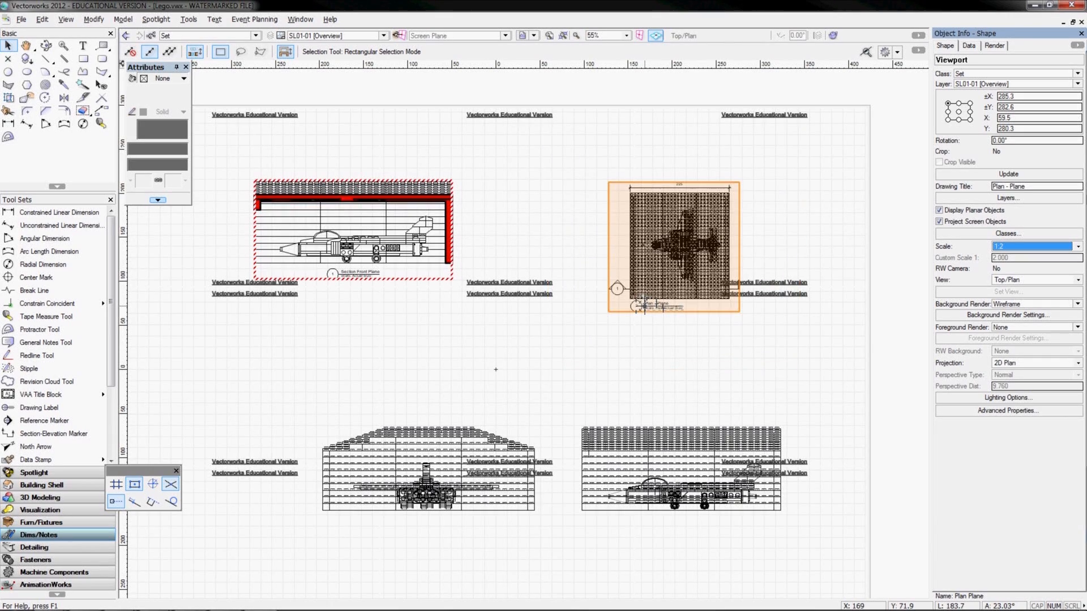
pyautogui.scroll(2, 643, 308)
pyautogui.scroll(1, 632, 308)
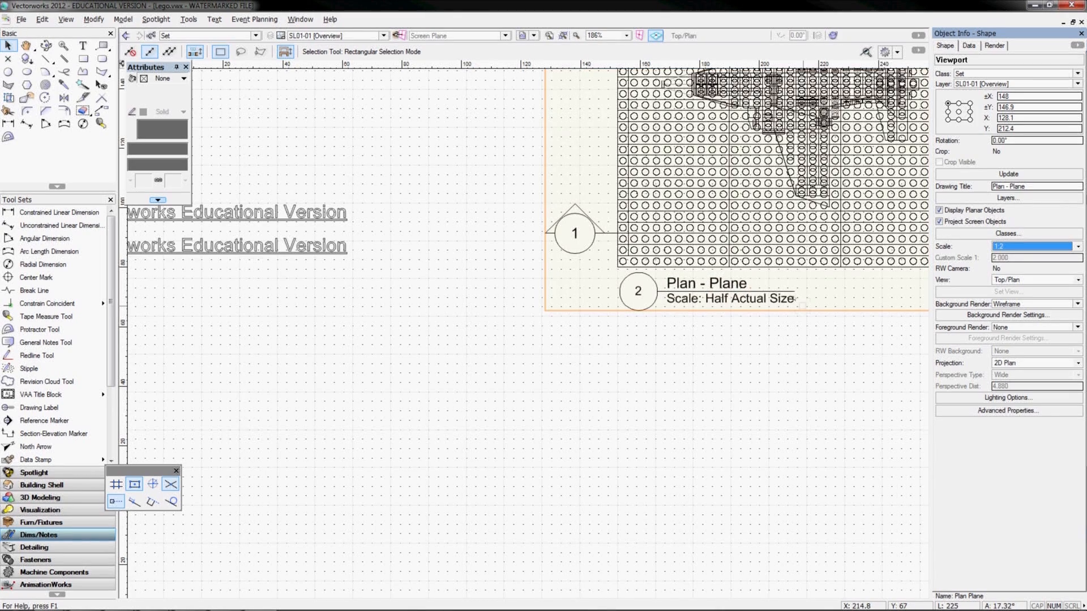
pyautogui.scroll(-2, 803, 306)
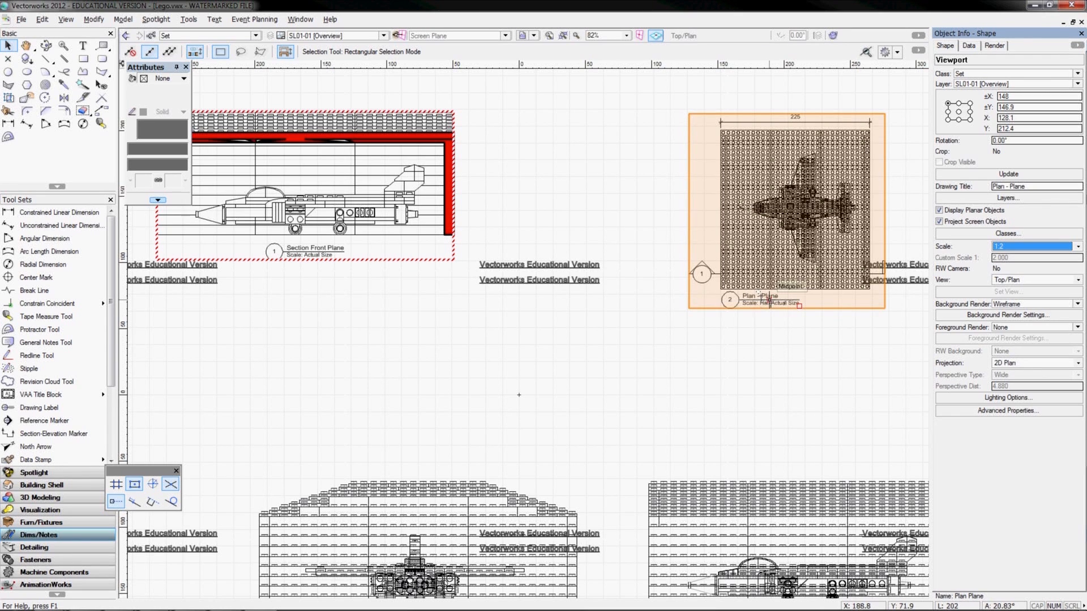
# Return the plan viewport's scale to 1:1 and reopen its annotations for editing
pyautogui.click(1003, 247)
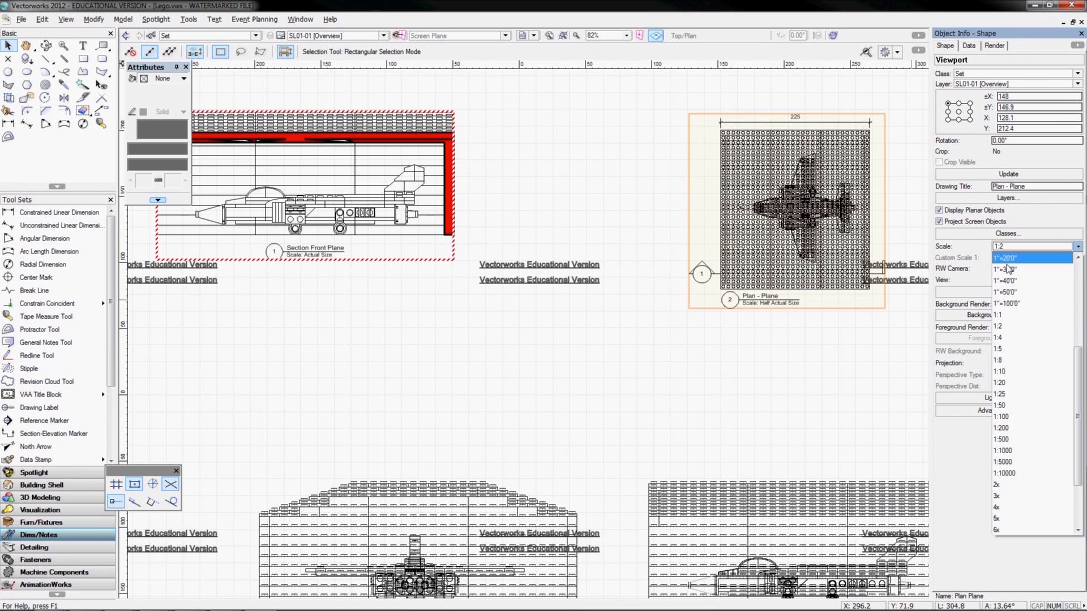
pyautogui.click(1001, 315)
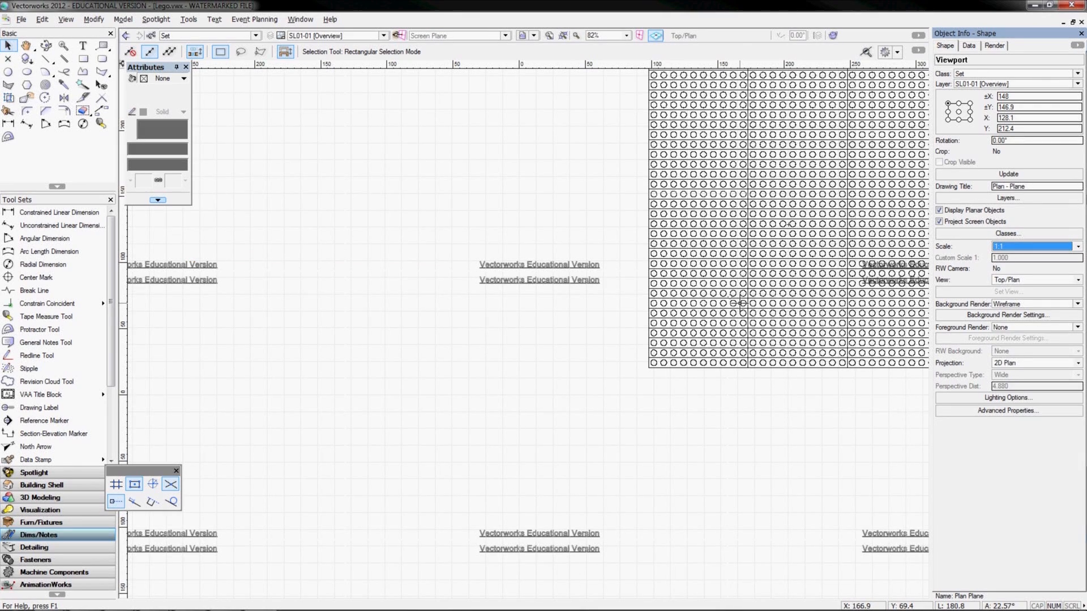
pyautogui.doubleClick(741, 304)
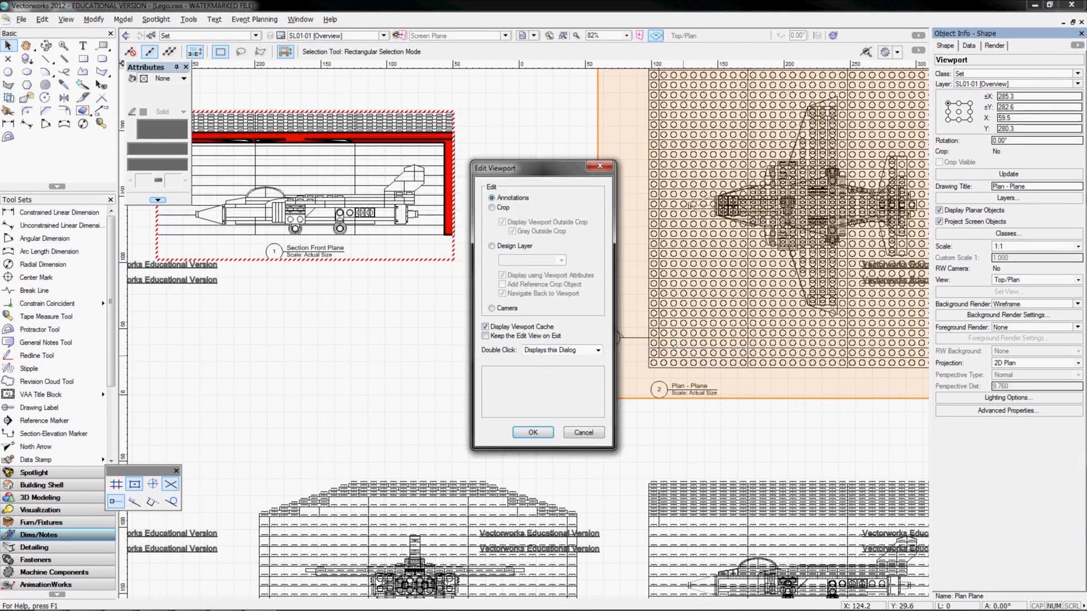
pyautogui.click(534, 430)
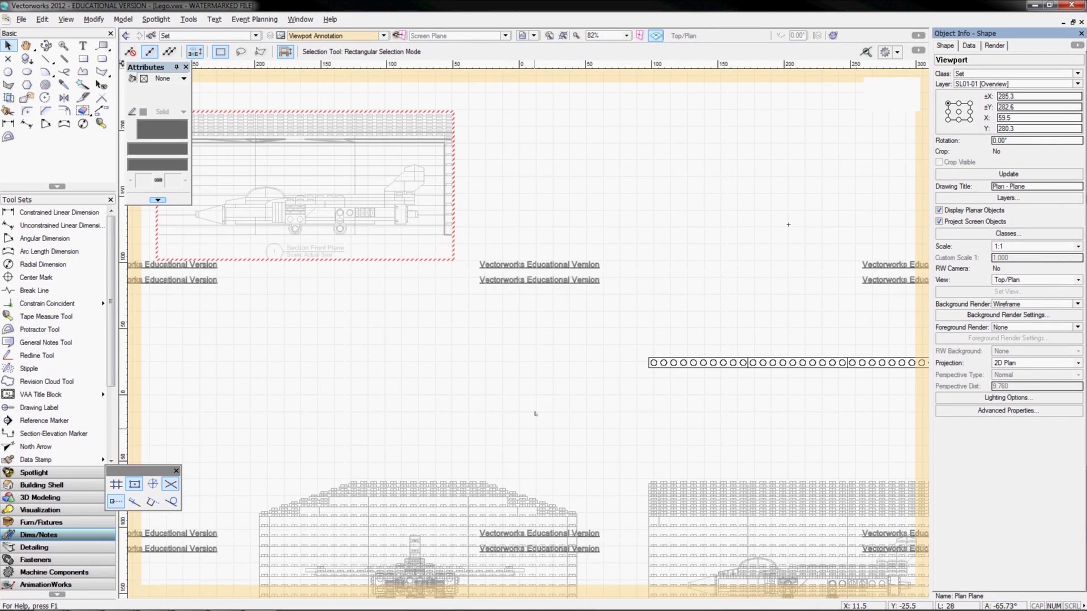
# Set the number style of the plan's drawing label to Drawing and Sheet
pyautogui.click(672, 392)
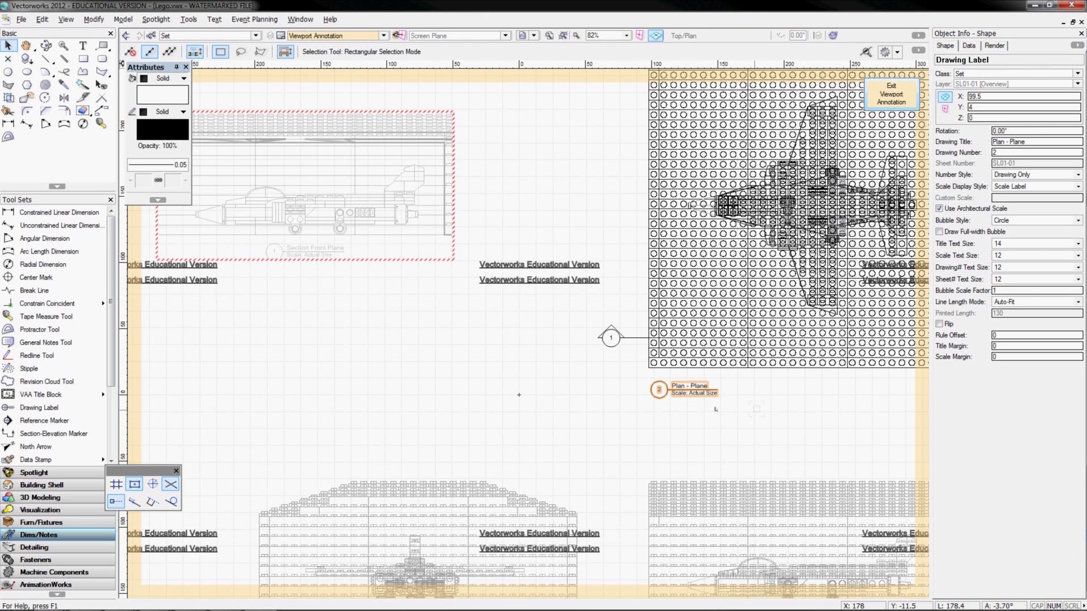
pyautogui.click(1005, 177)
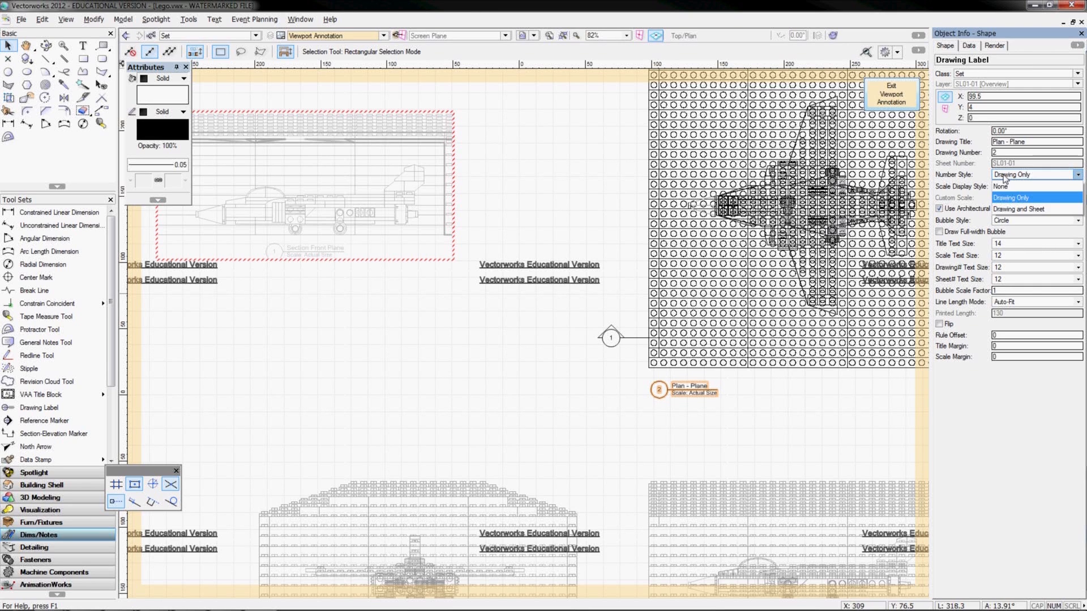
pyautogui.click(1006, 209)
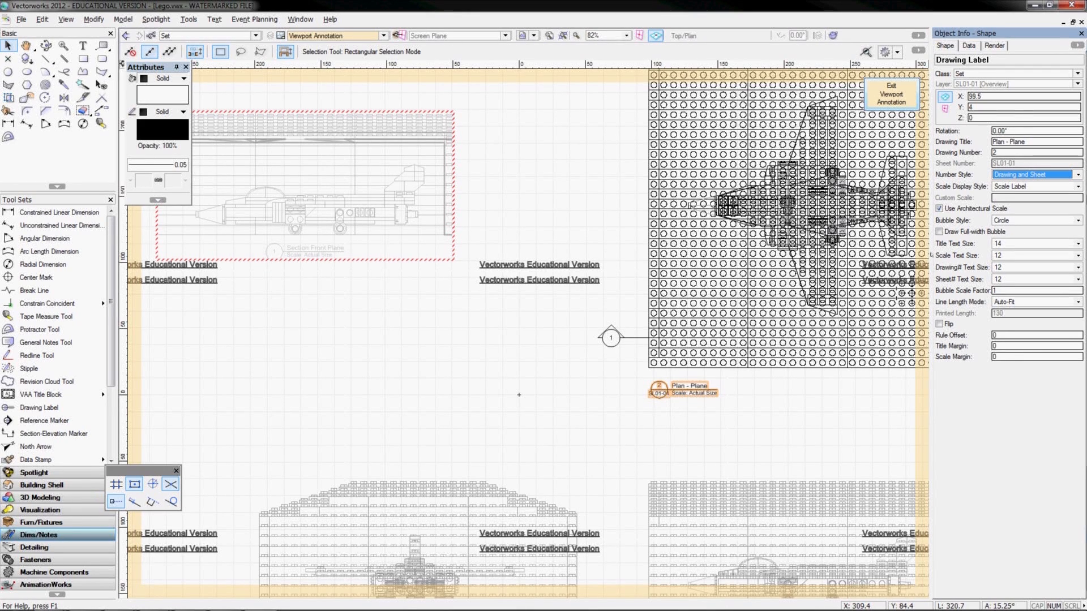
# Examine the scale display style and bubble style choices of the plan's drawing label, keeping Scale Label and Circle
pyautogui.click(1007, 187)
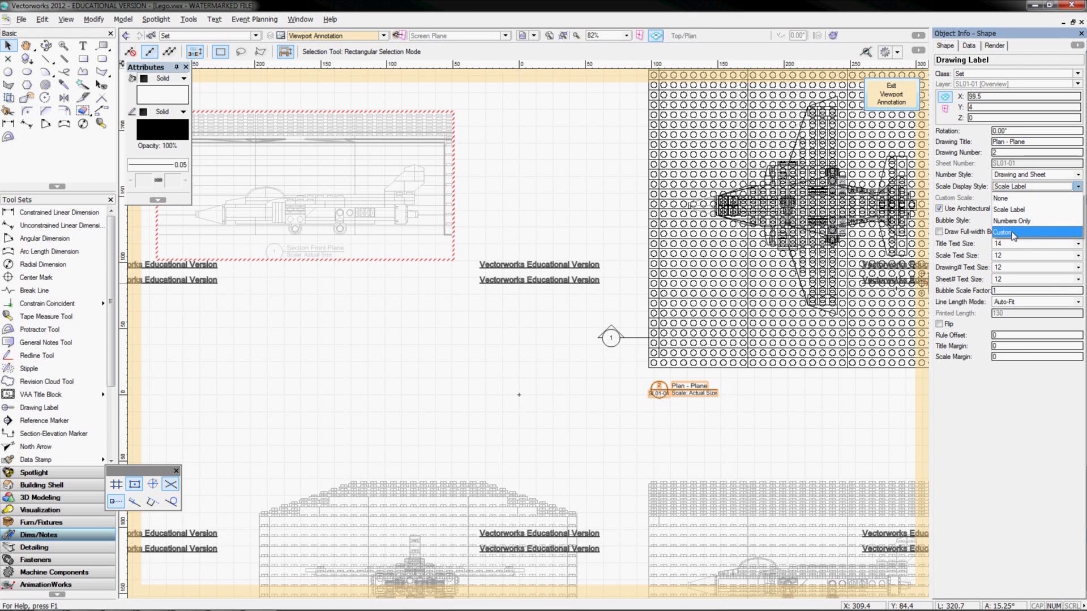
pyautogui.click(1015, 188)
pyautogui.click(1015, 188)
pyautogui.click(1014, 188)
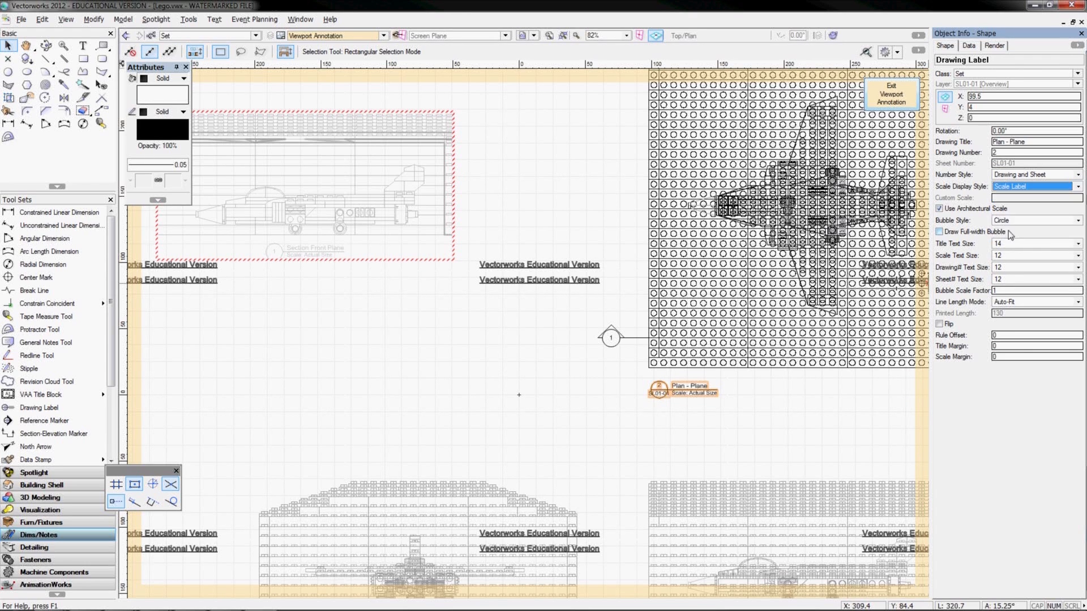
pyautogui.click(1016, 221)
pyautogui.click(1016, 222)
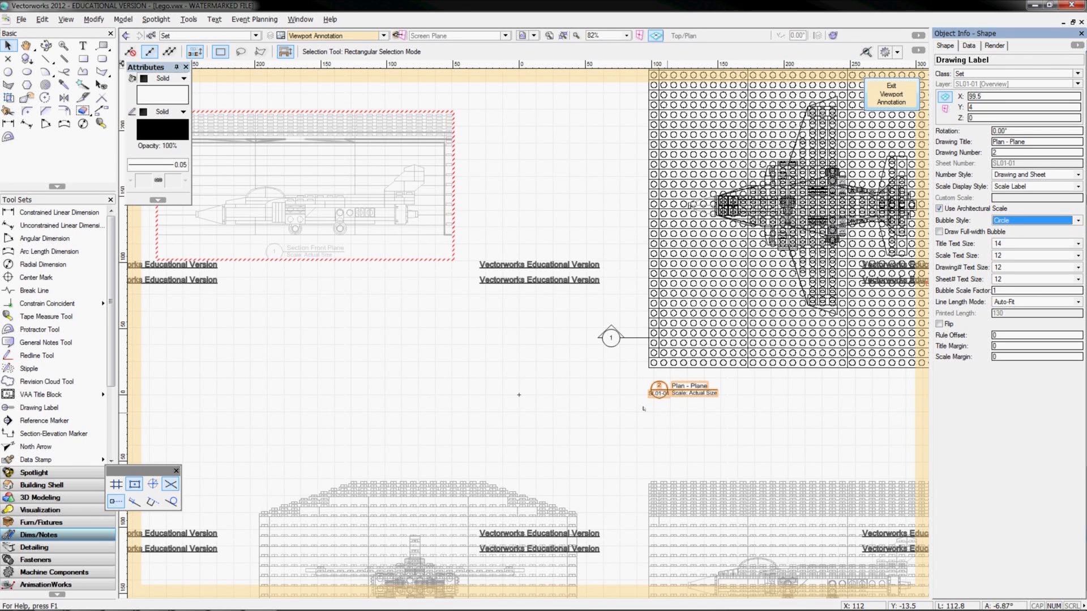
pyautogui.click(299, 328)
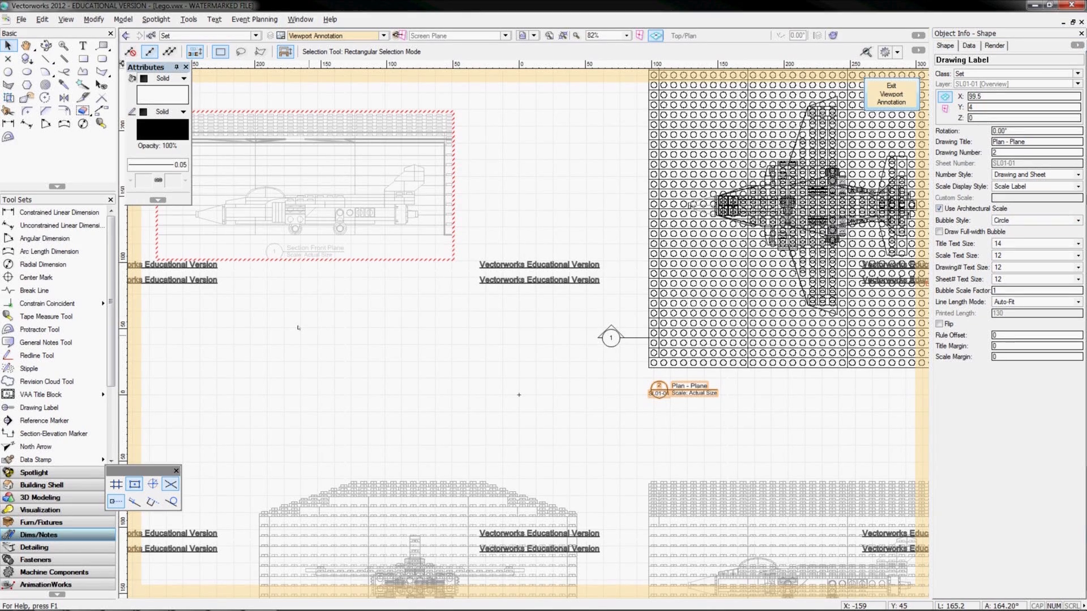
pyautogui.click(604, 319)
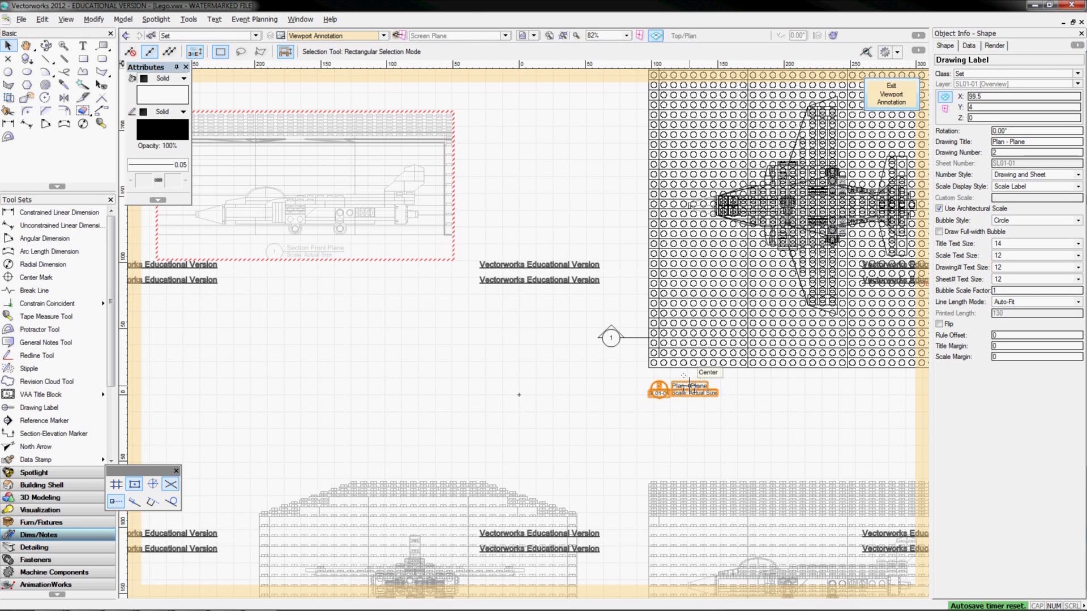
# Set the drawing label's line length mode to Control Point and stretch its line well past the scale text
pyautogui.scroll(2, 723, 382)
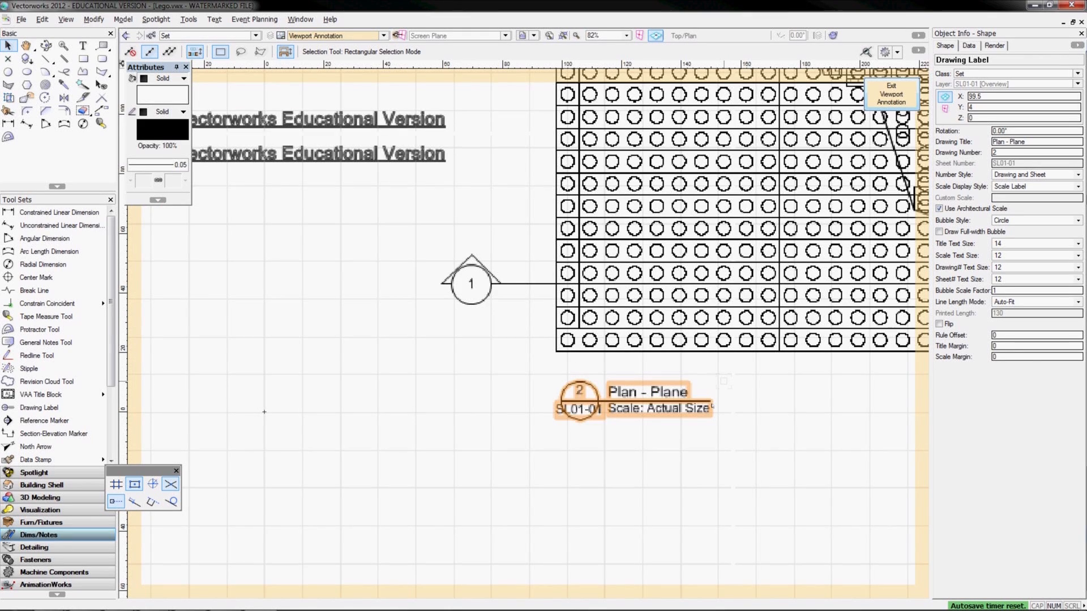
pyautogui.click(723, 384)
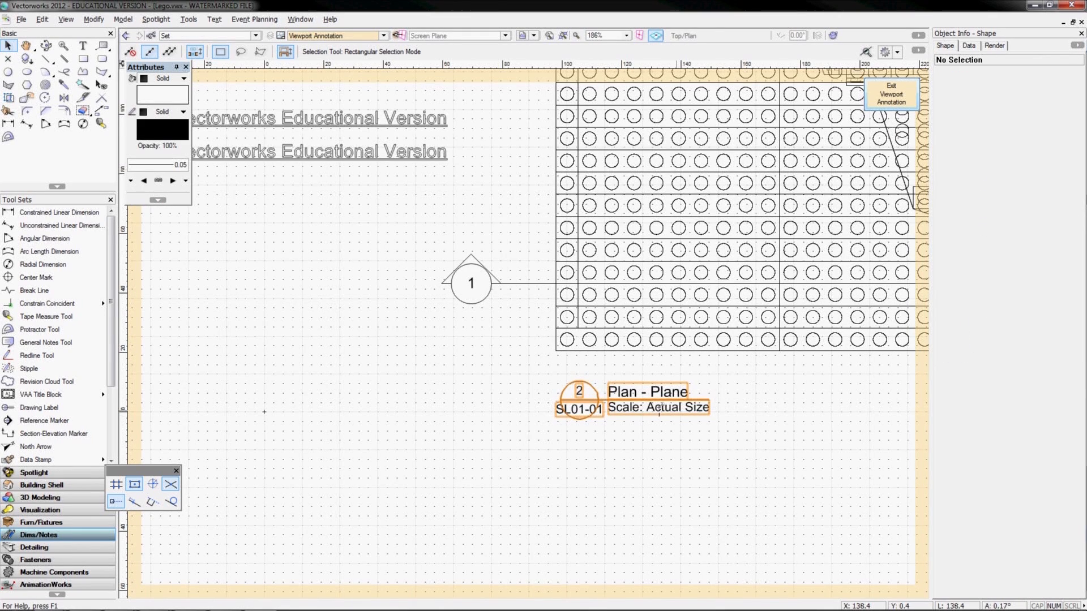
pyautogui.click(660, 408)
pyautogui.click(1036, 302)
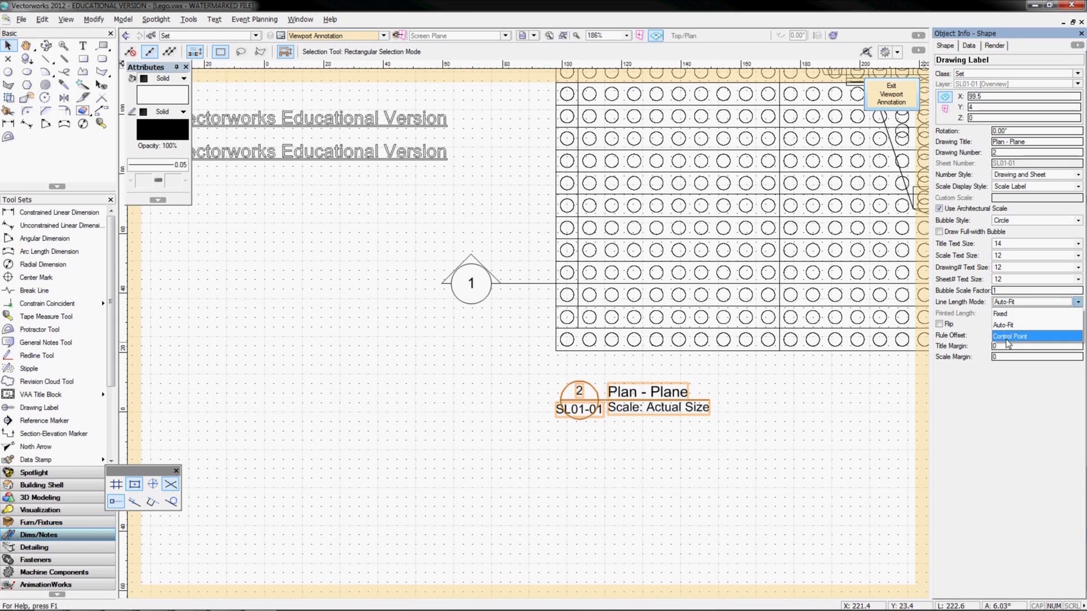
pyautogui.click(1019, 330)
pyautogui.click(709, 400)
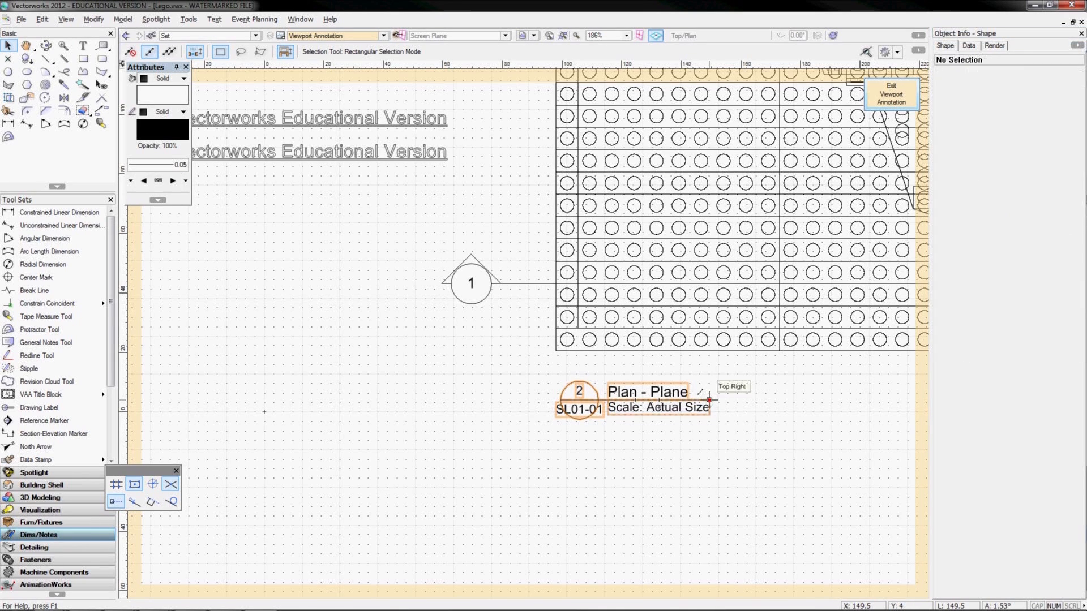
pyautogui.moveTo(709, 400)
pyautogui.mouseDown()
pyautogui.moveTo(766, 387)
pyautogui.moveTo(783, 401)
pyautogui.mouseUp()
pyautogui.click(794, 417)
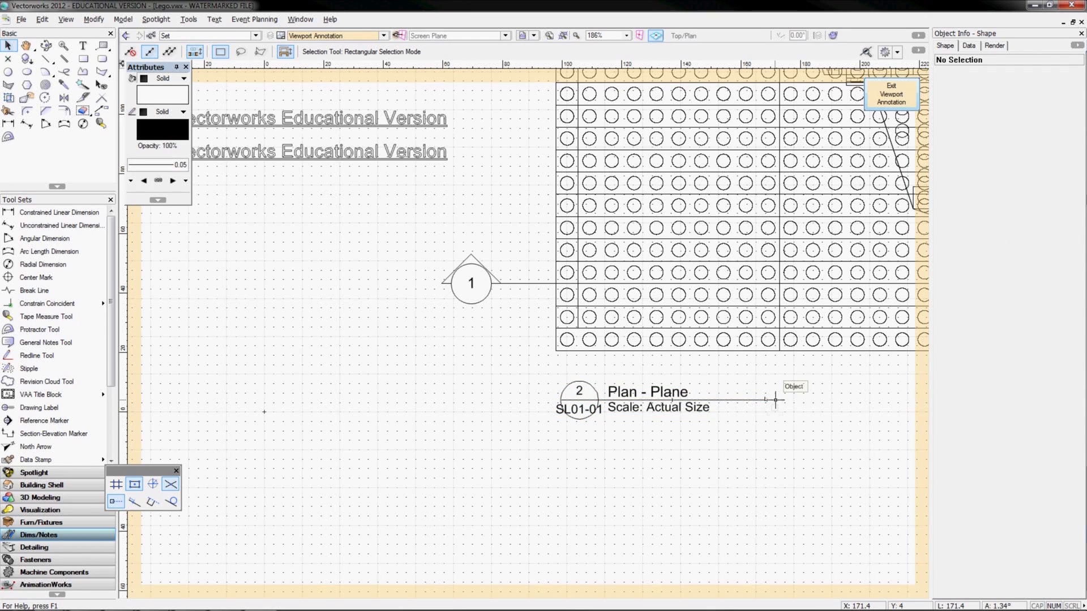
# Try the Fixed line length mode on the plan's drawing label and return the mode to Auto-Fit
pyautogui.click(775, 400)
pyautogui.click(1012, 302)
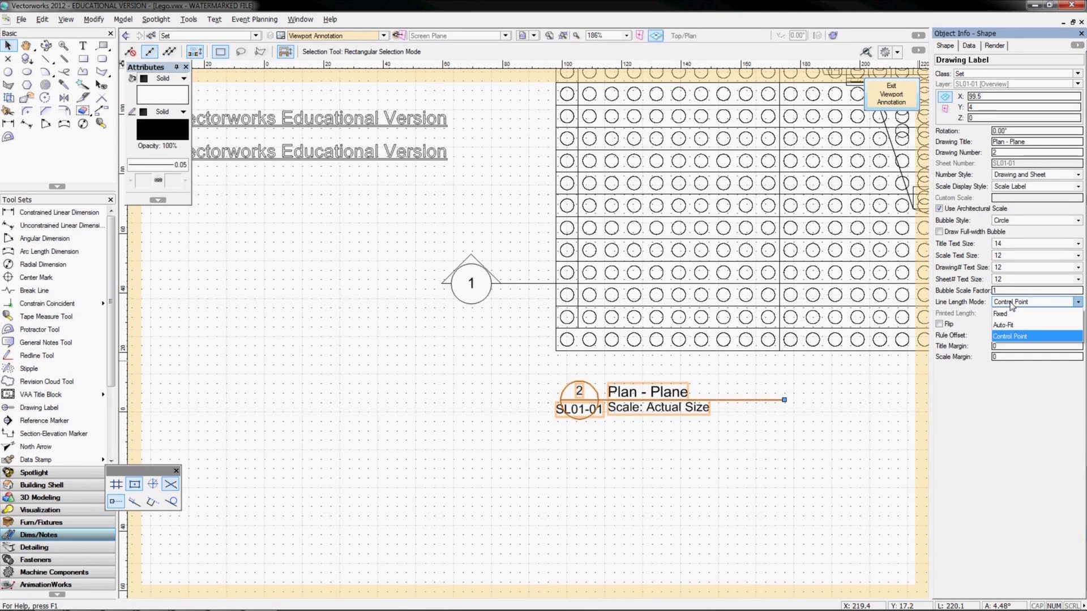
pyautogui.click(1003, 314)
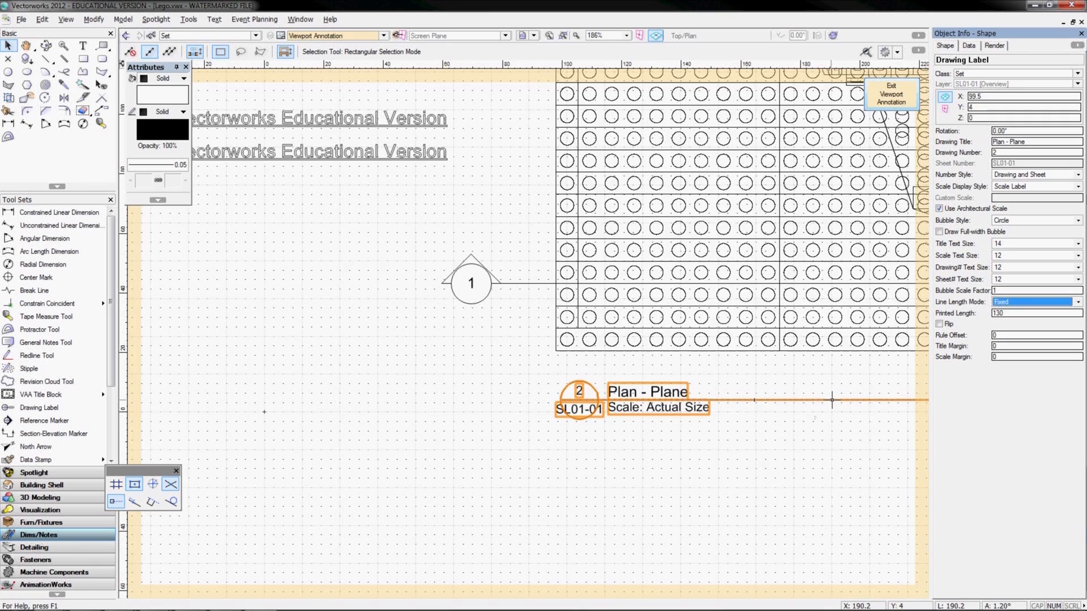
pyautogui.scroll(-2, 823, 424)
pyautogui.click(1012, 303)
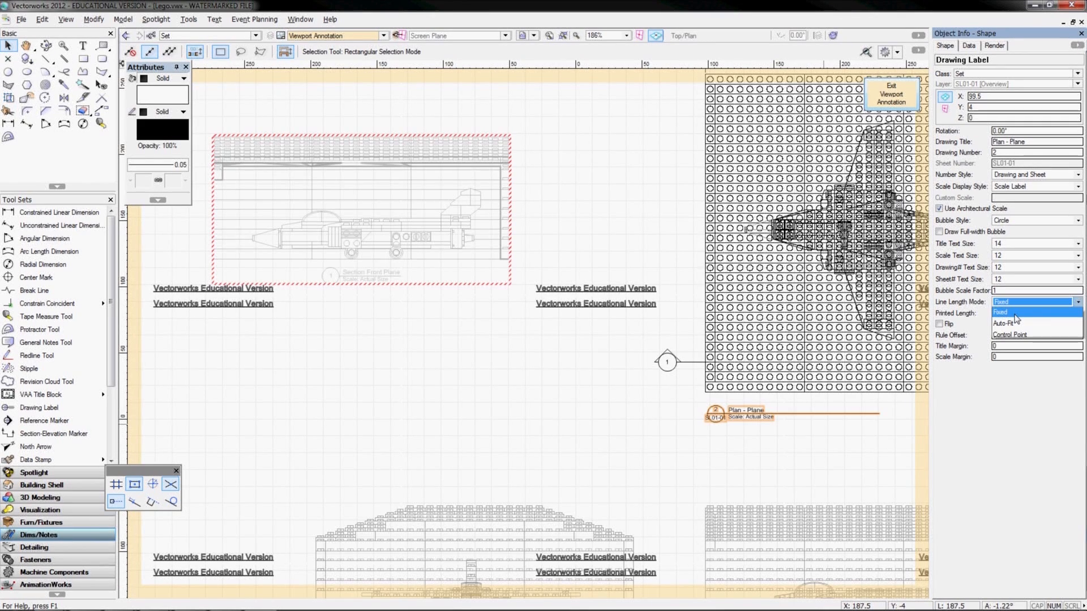
pyautogui.click(1005, 321)
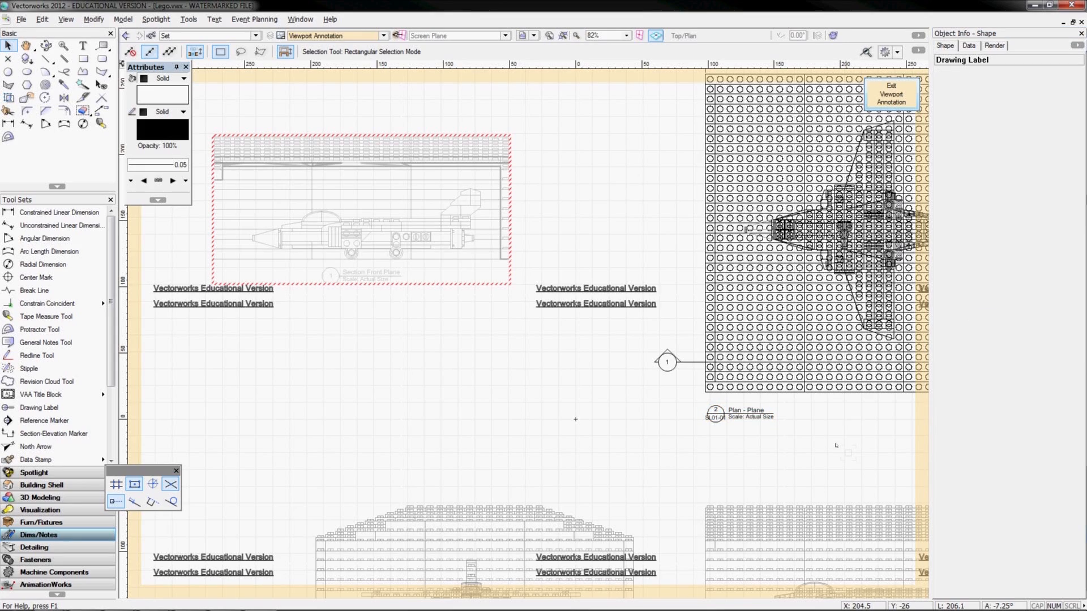
pyautogui.moveTo(575, 419); pyautogui.dragTo(449, 434, button='middle')
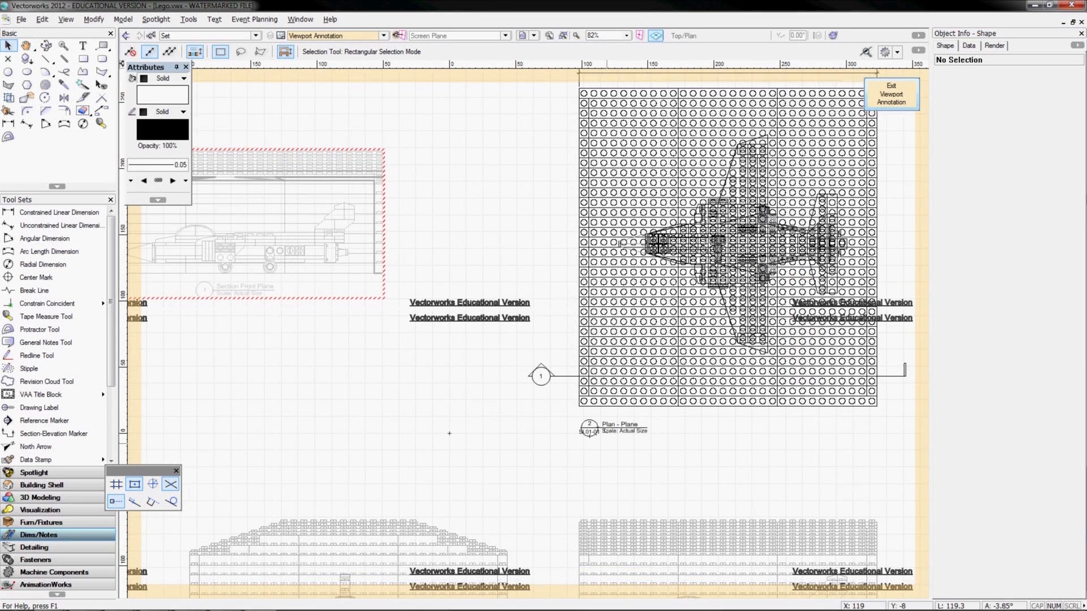
# Set the number style of the plan's drawing label to Drawing Only
pyautogui.click(601, 433)
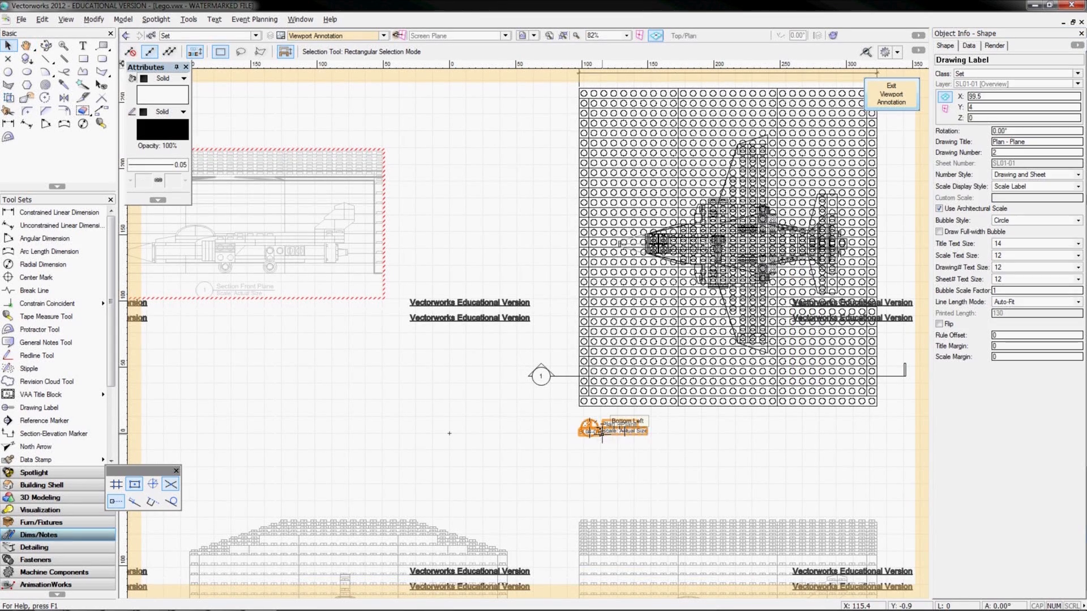
pyautogui.click(1030, 175)
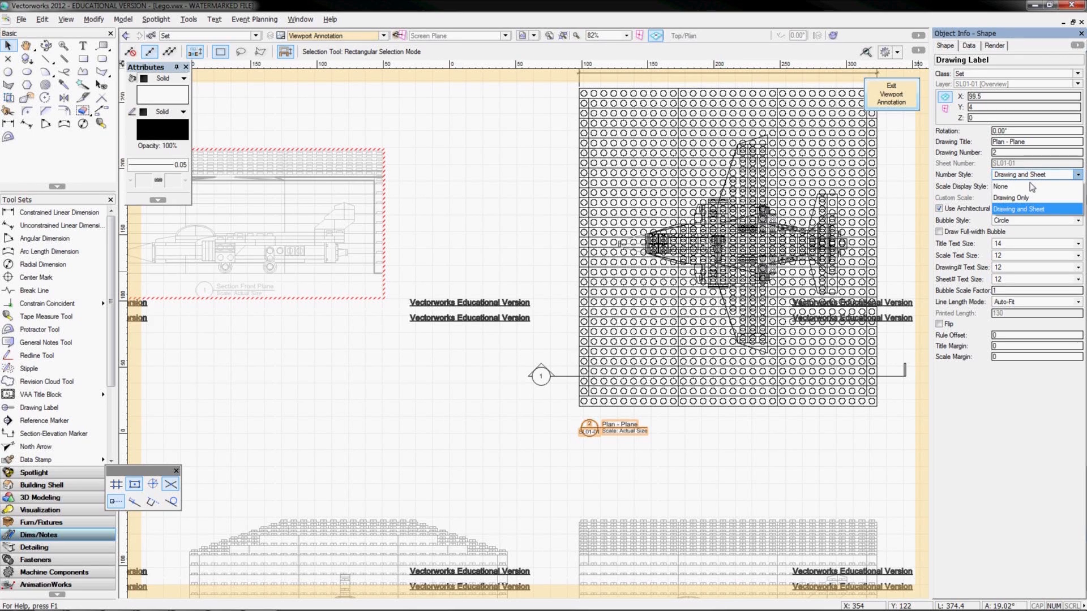
pyautogui.click(1011, 197)
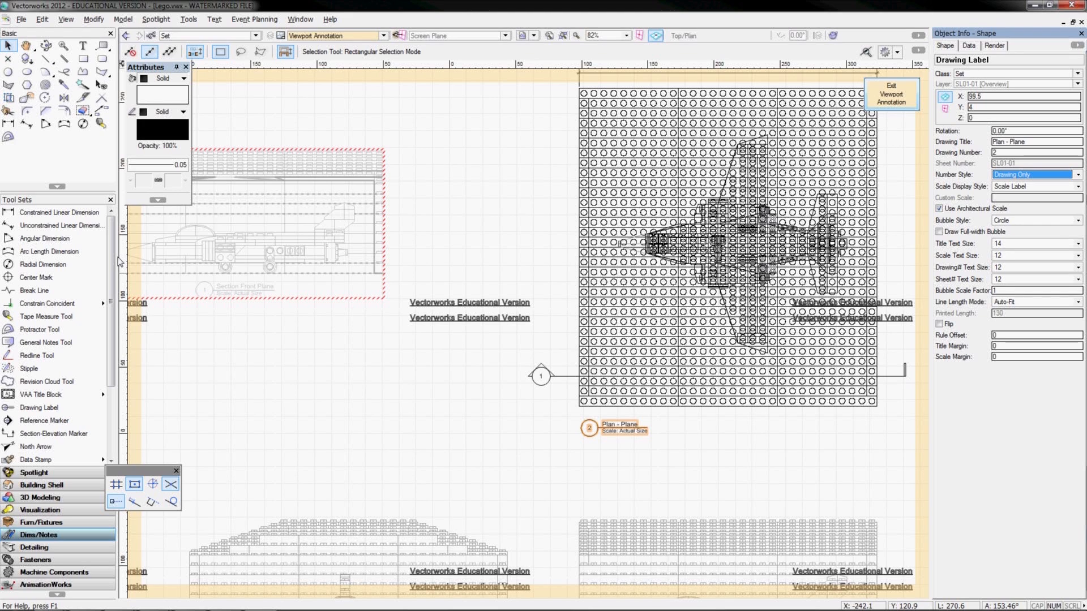
# Add a callout reading "This is a Plane made of Lego." beside the plan, with its leader pointing to the plane
pyautogui.click(101, 47)
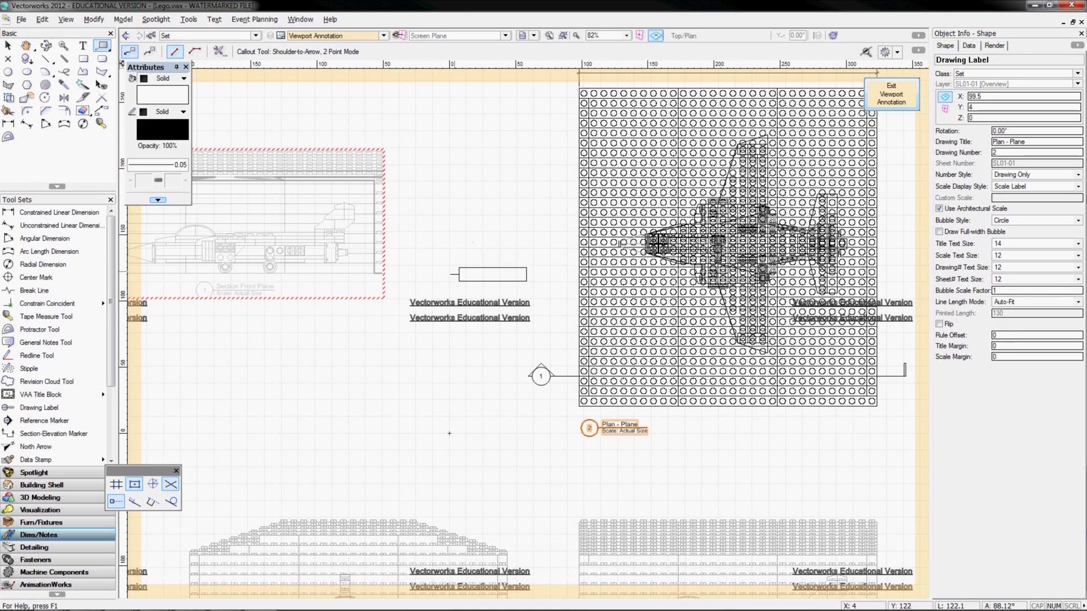
pyautogui.moveTo(485, 233); pyautogui.dragTo(284, 335, button='middle')
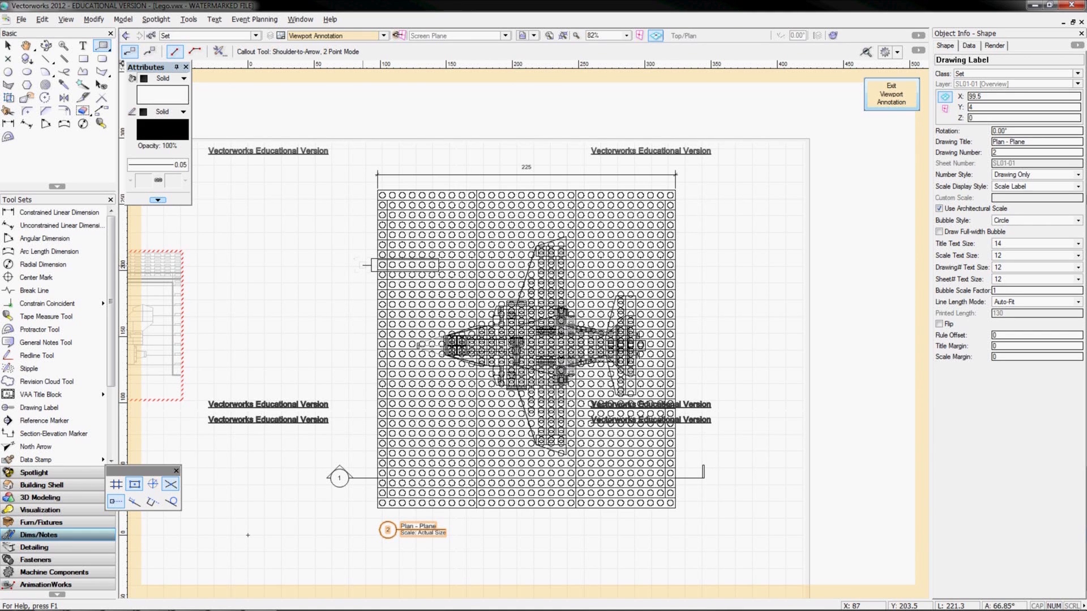
pyautogui.click(358, 264)
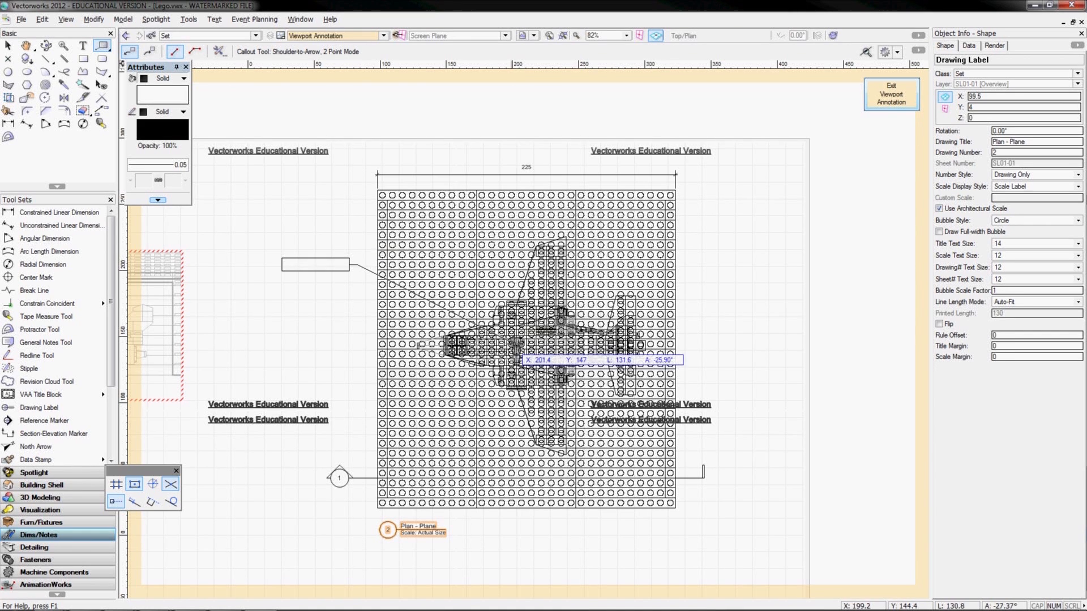
pyautogui.click(516, 353)
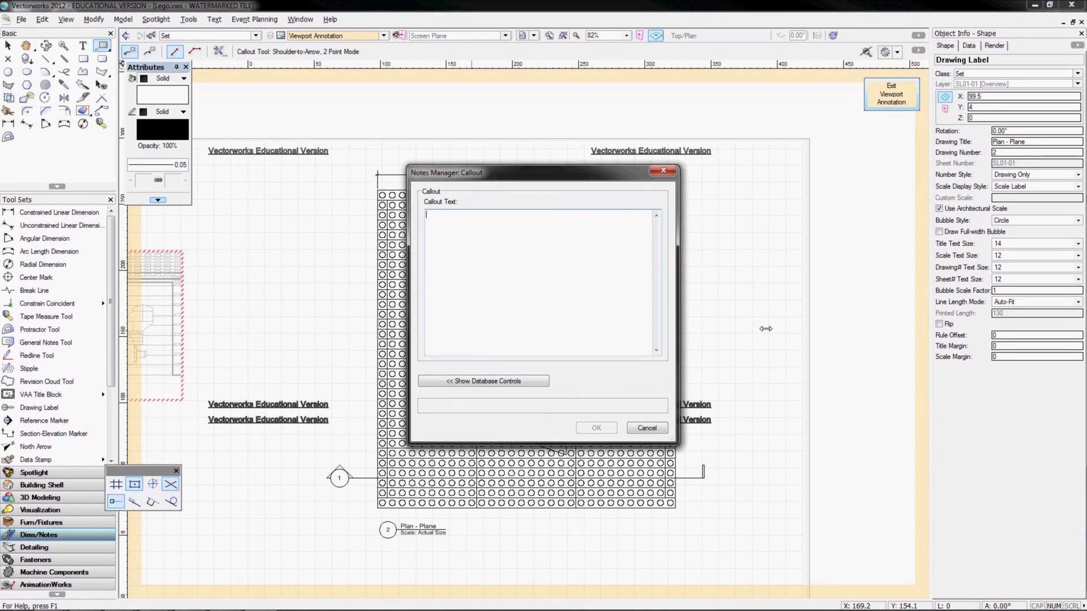
pyautogui.write('This is')
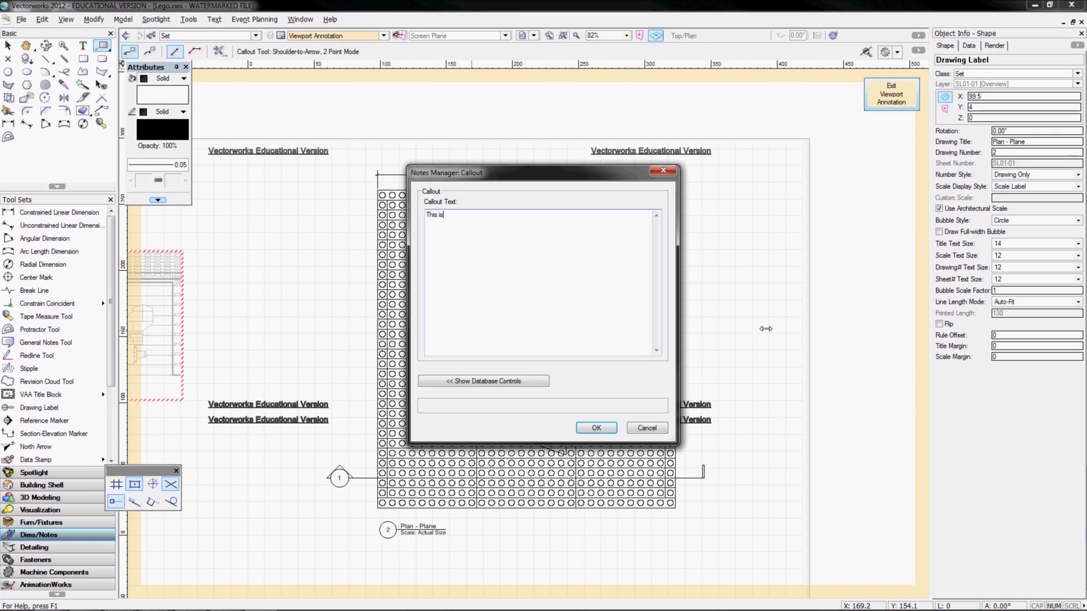
pyautogui.write(' a Plane made of Lego.')
pyautogui.click(596, 428)
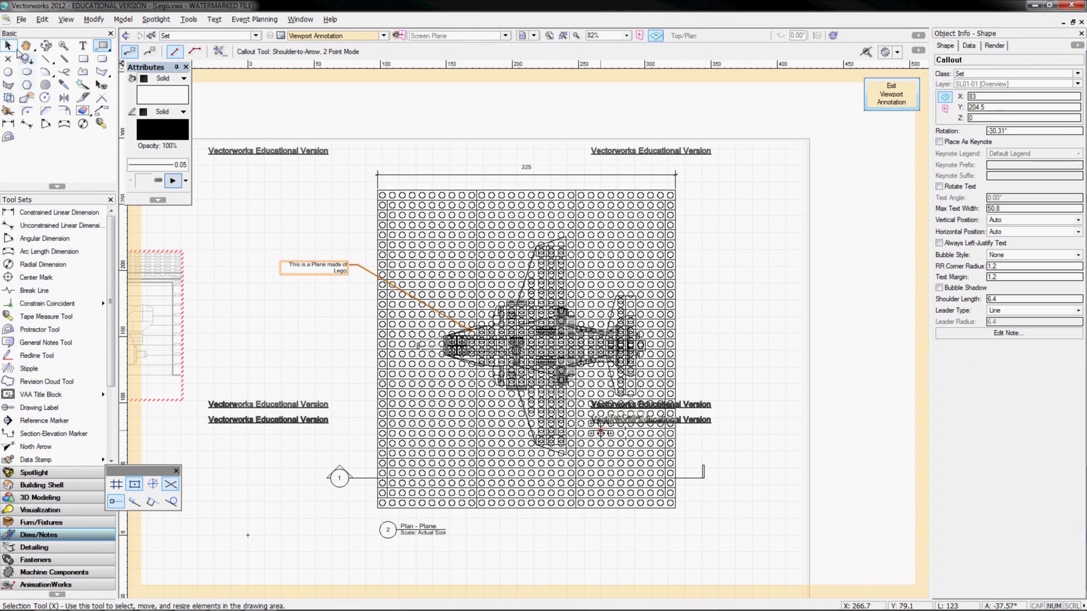
# Give the callout a Round Rect bubble style and always left-justify its text
pyautogui.click(11, 47)
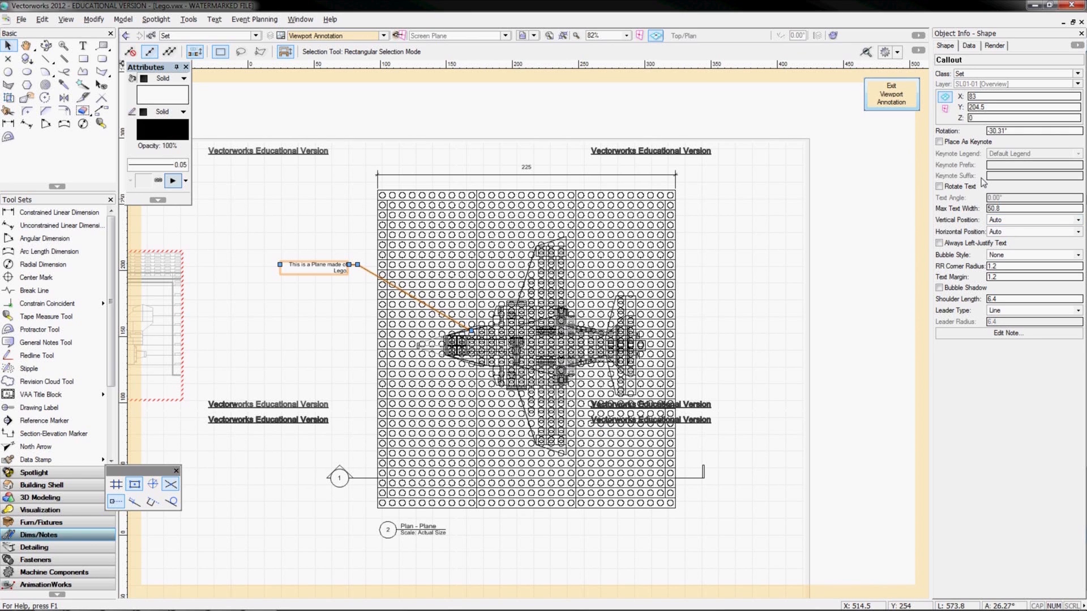
pyautogui.click(1011, 255)
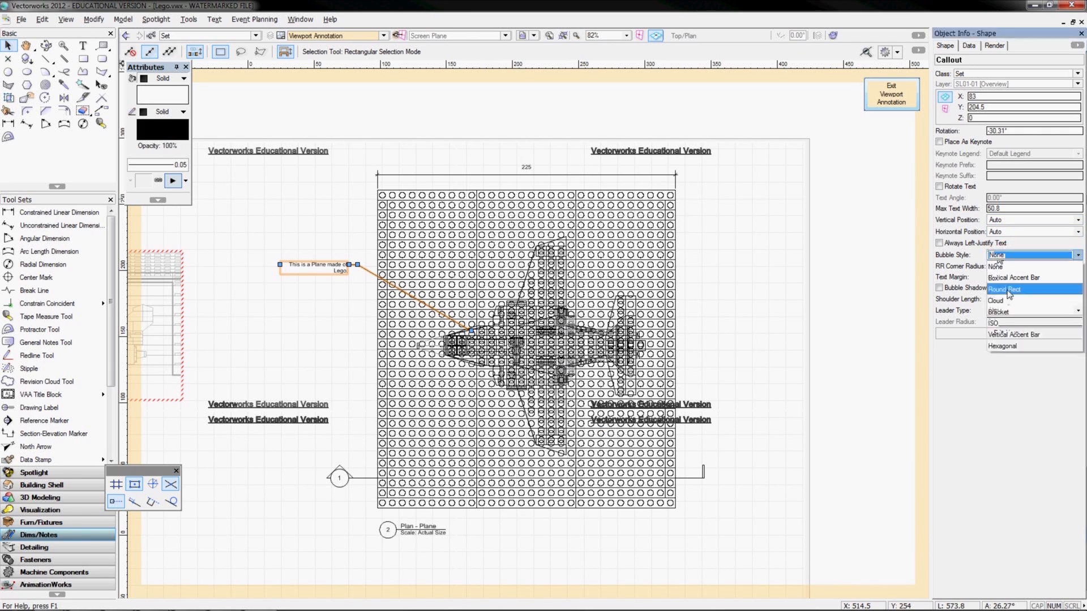
pyautogui.click(1009, 294)
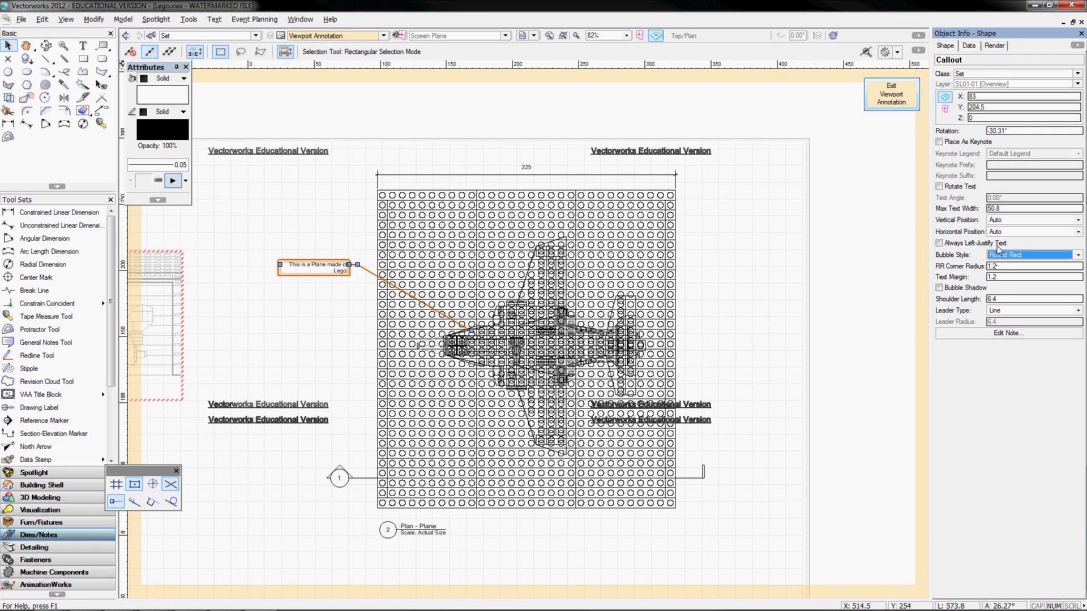
pyautogui.click(969, 242)
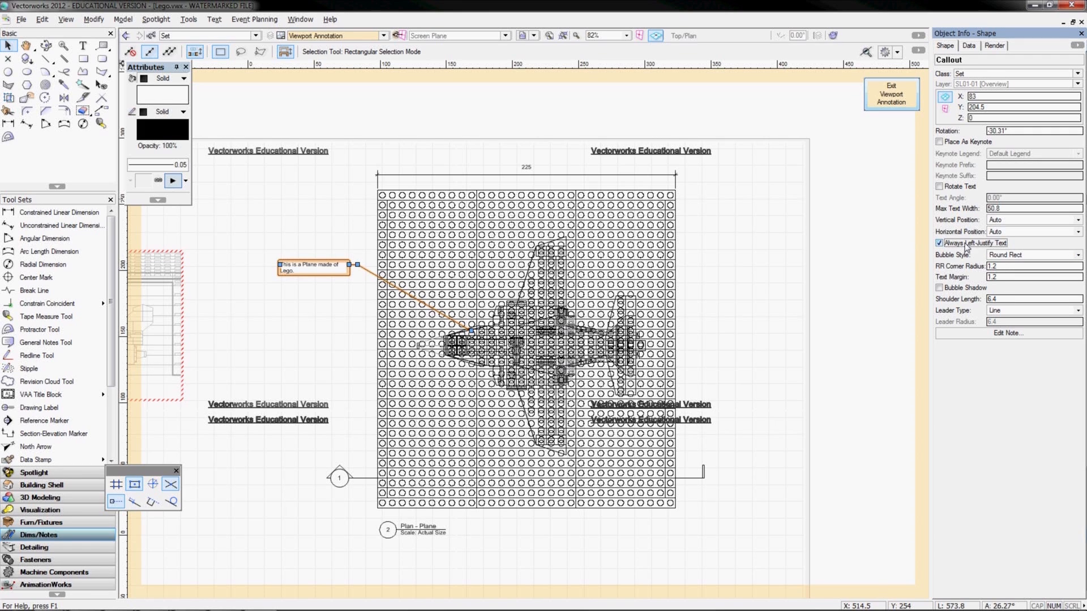
# Try a text margin of 5 on the callout
pyautogui.click(1001, 276)
pyautogui.press('BackSpace')
pyautogui.press('BackSpace')
pyautogui.press('BackSpace')
pyautogui.write('5')
pyautogui.press('Return')
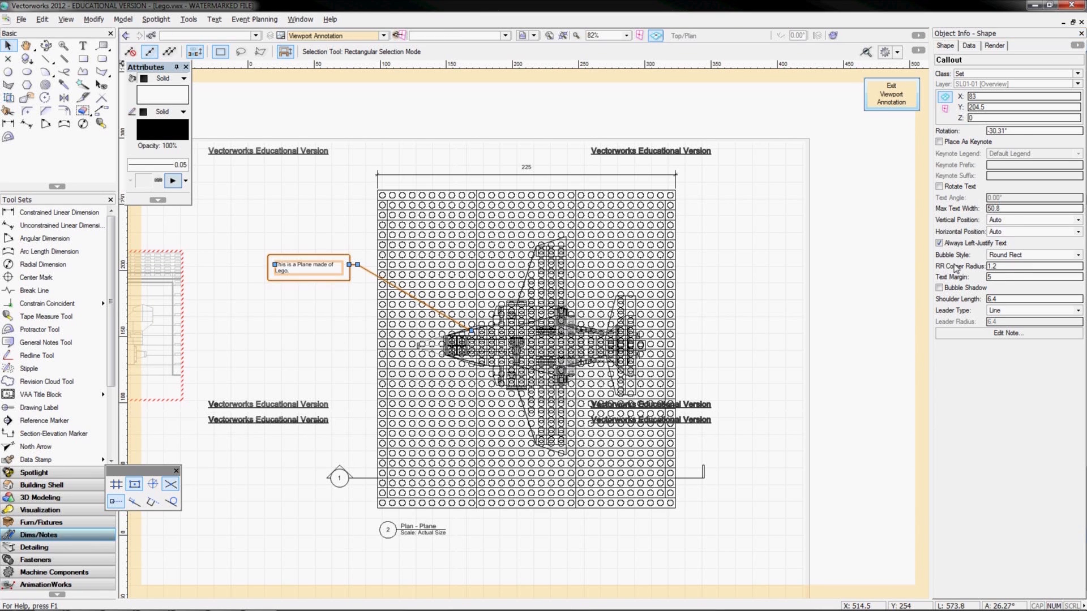
# Set the callout's text margin to 2.5
pyautogui.click(959, 278)
pyautogui.write('2.5')
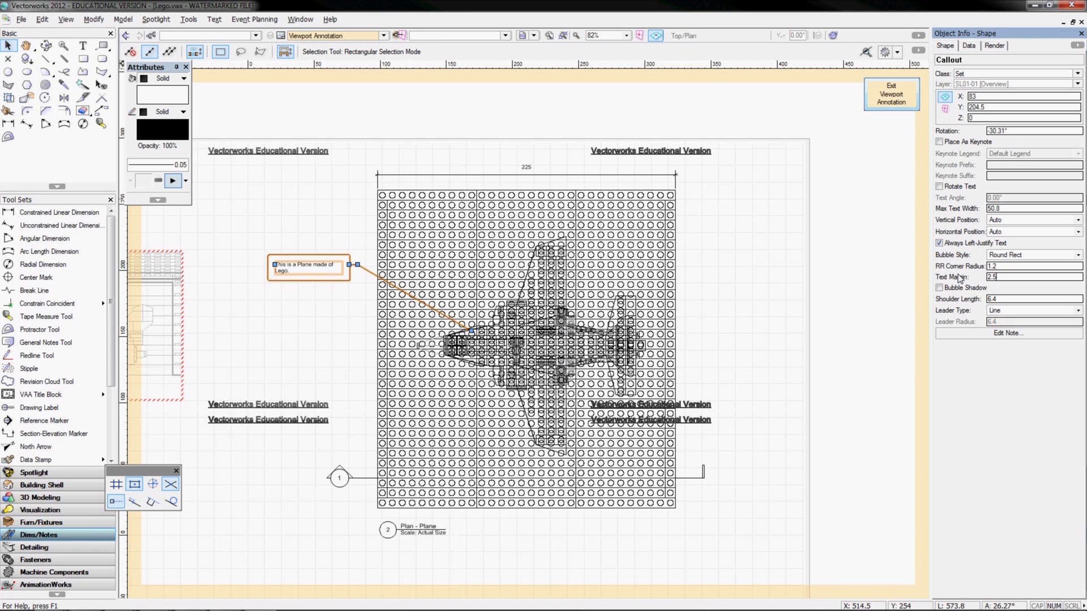
pyautogui.press('Return')
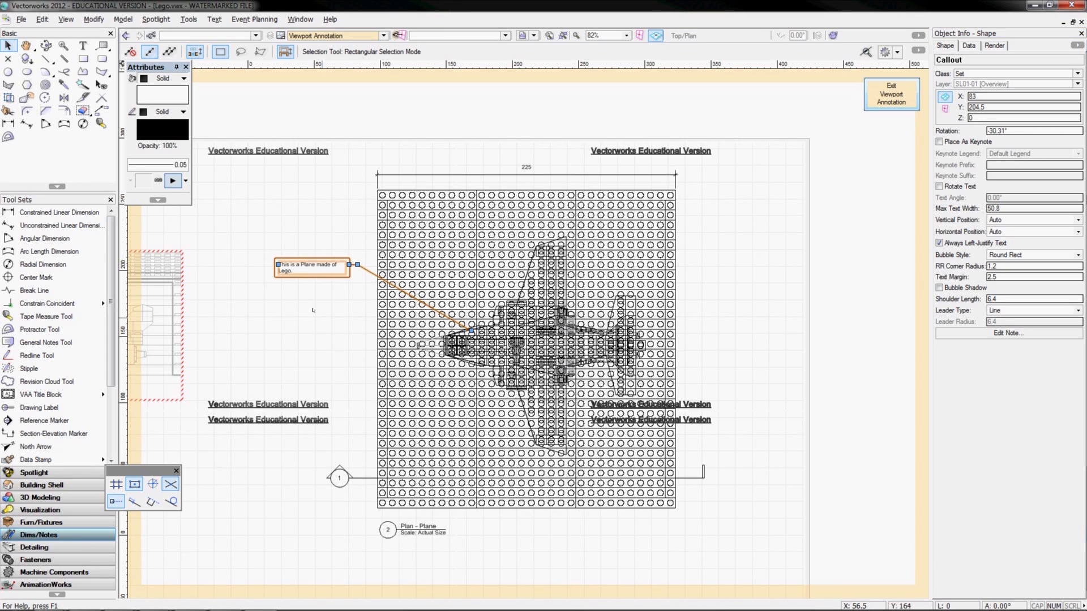
pyautogui.click(318, 305)
pyautogui.click(347, 266)
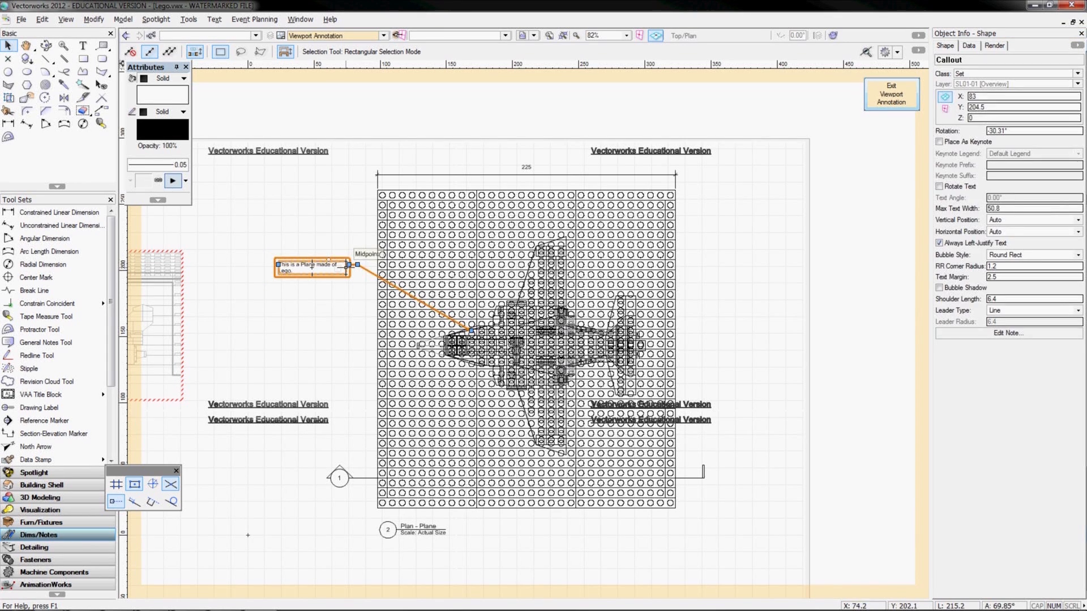
# Try the Cloud bubble style on the plan's callout
pyautogui.scroll(2, 484, 344)
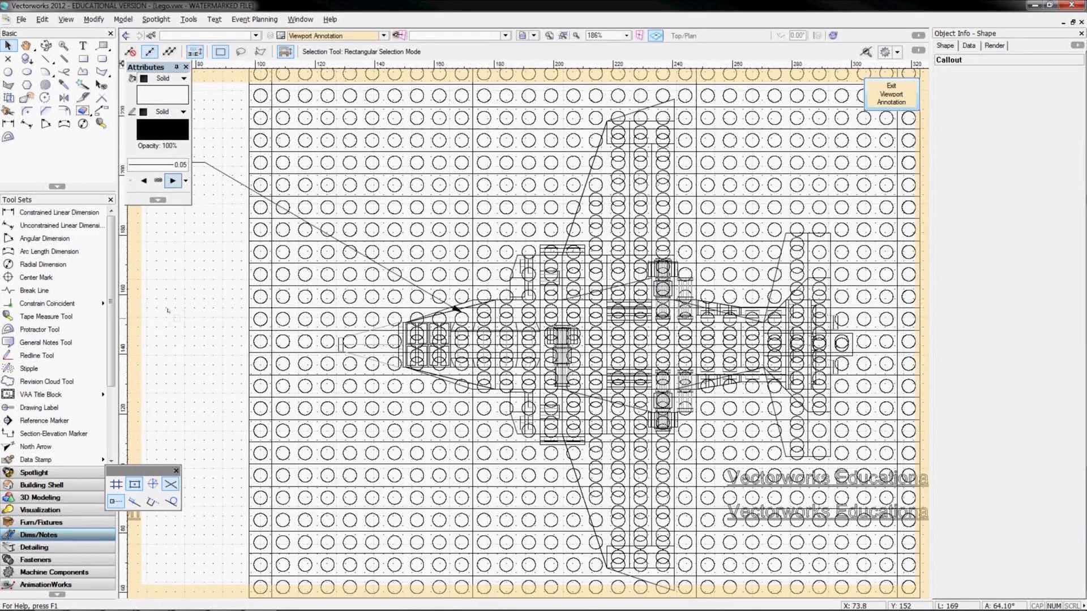
pyautogui.scroll(-2, 169, 310)
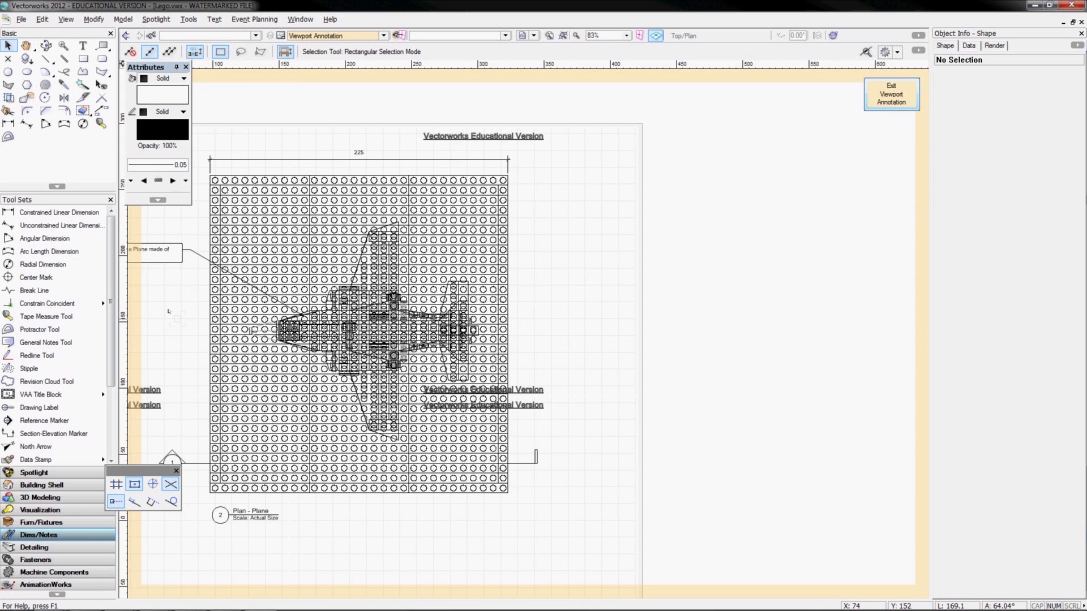
pyautogui.moveTo(188, 294)
pyautogui.mouseDown(button='middle')
pyautogui.moveTo(282, 313)
pyautogui.moveTo(307, 299)
pyautogui.mouseUp(button='middle')
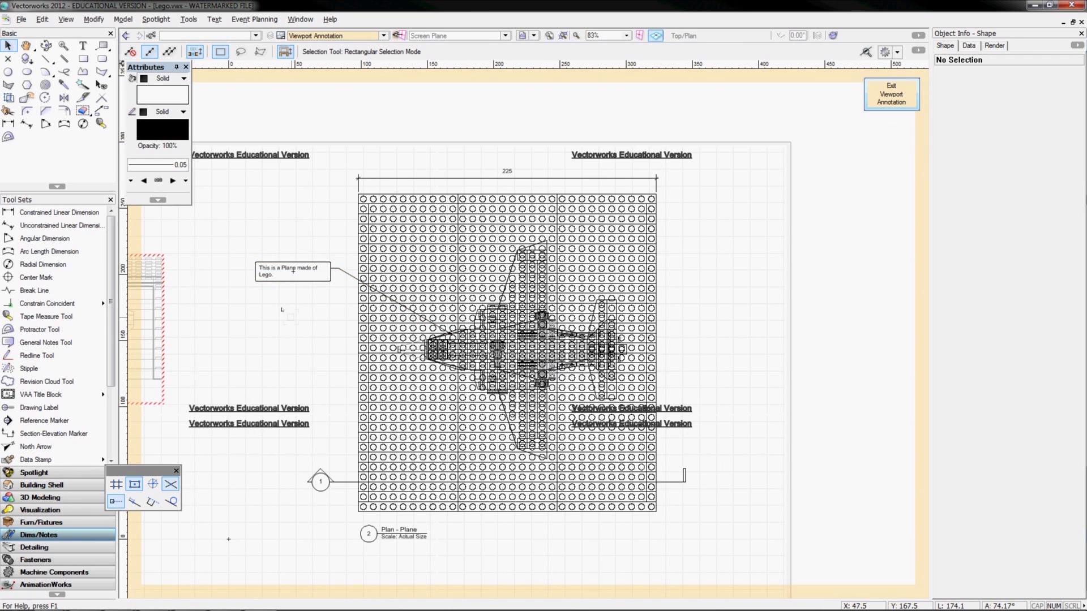
pyautogui.moveTo(282, 310); pyautogui.dragTo(494, 308, button='middle')
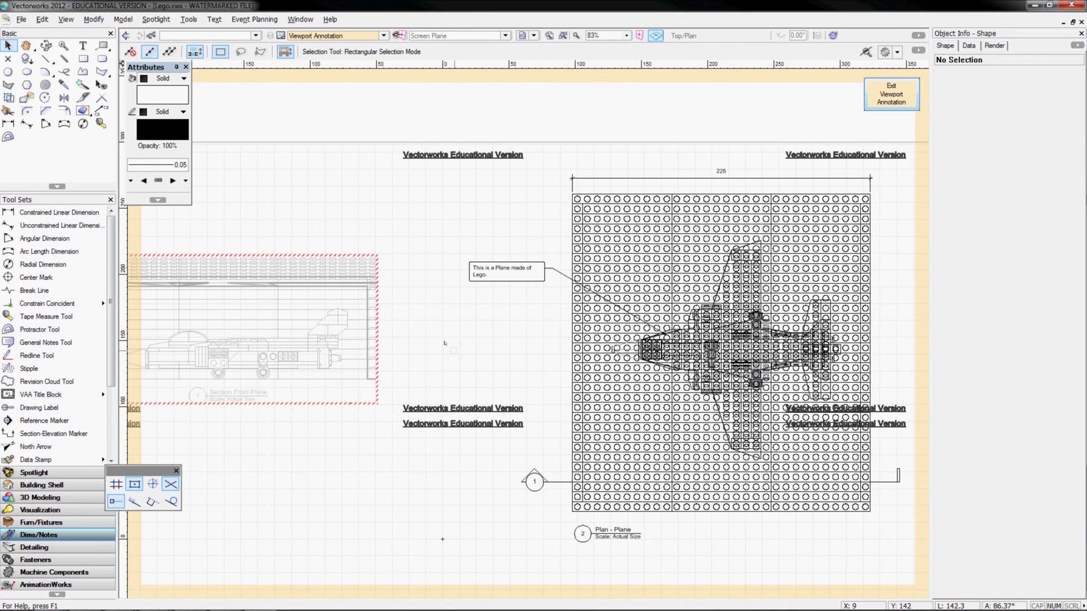
pyautogui.click(473, 267)
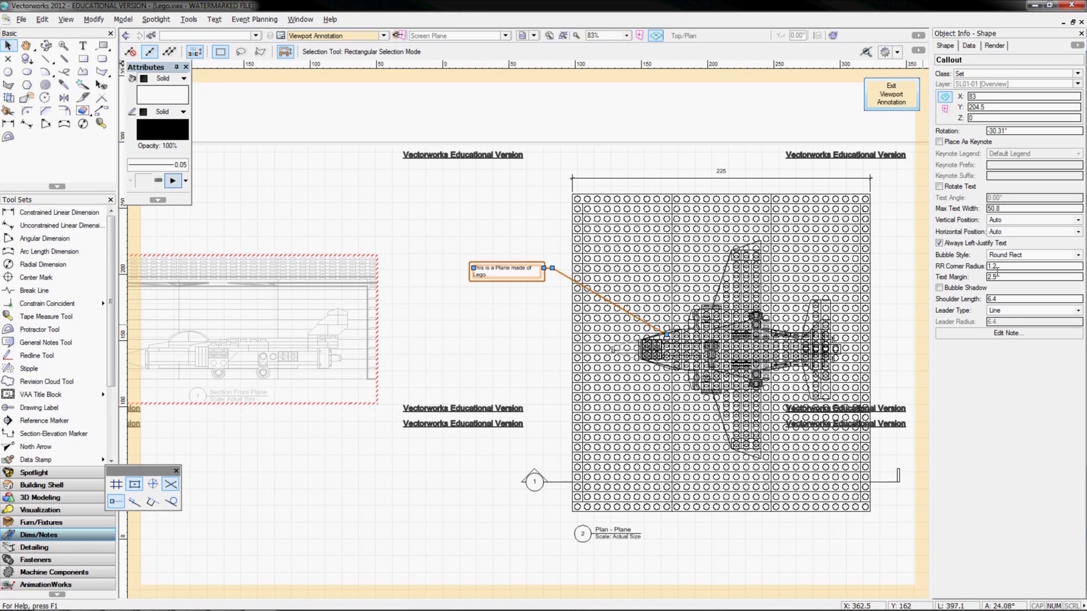
pyautogui.click(1005, 255)
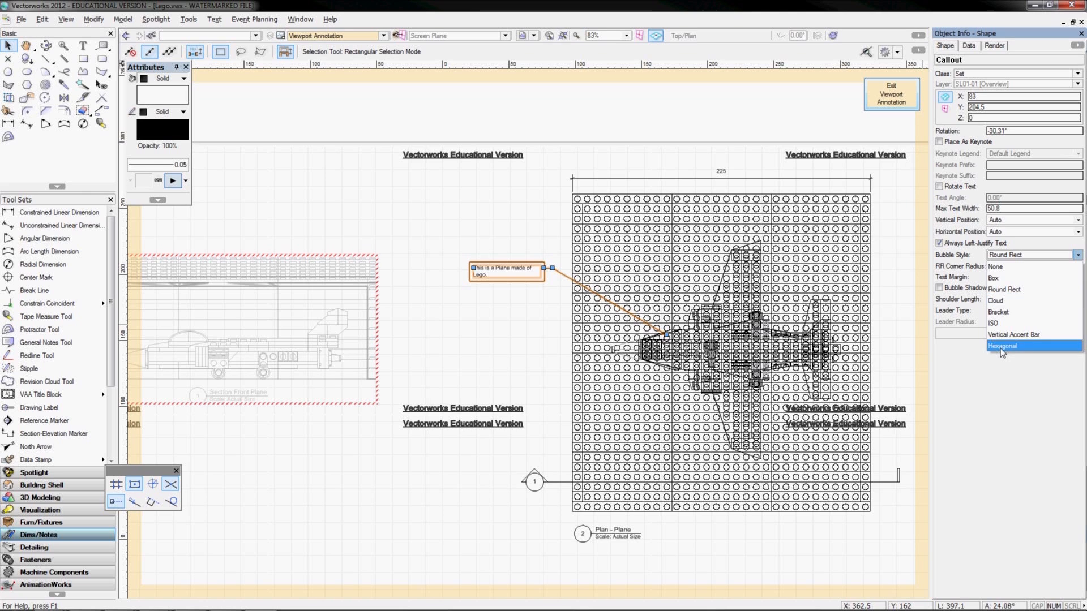
pyautogui.click(1006, 301)
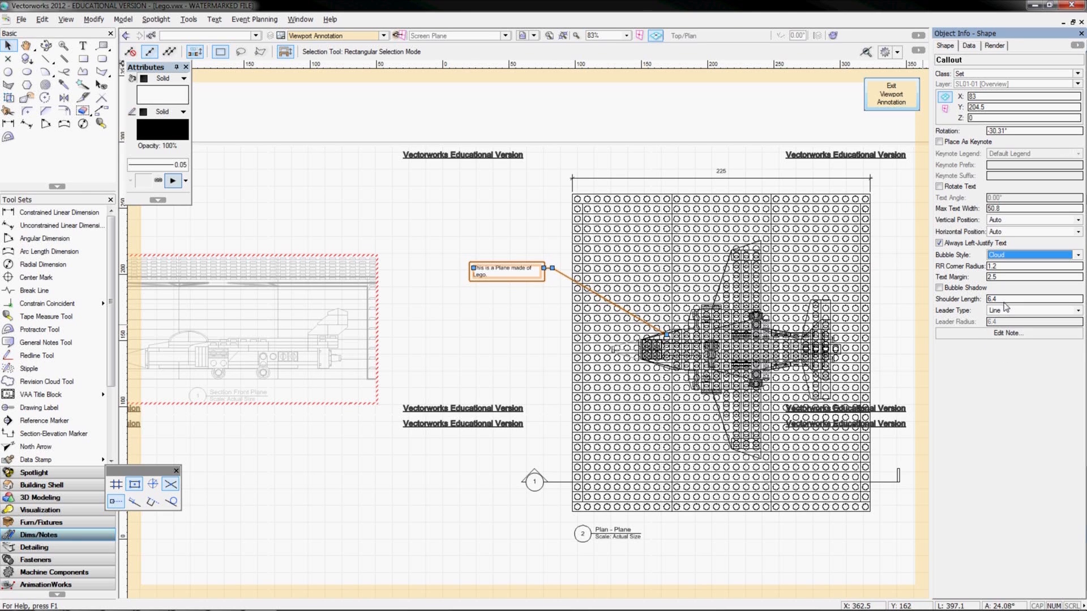
pyautogui.click(381, 301)
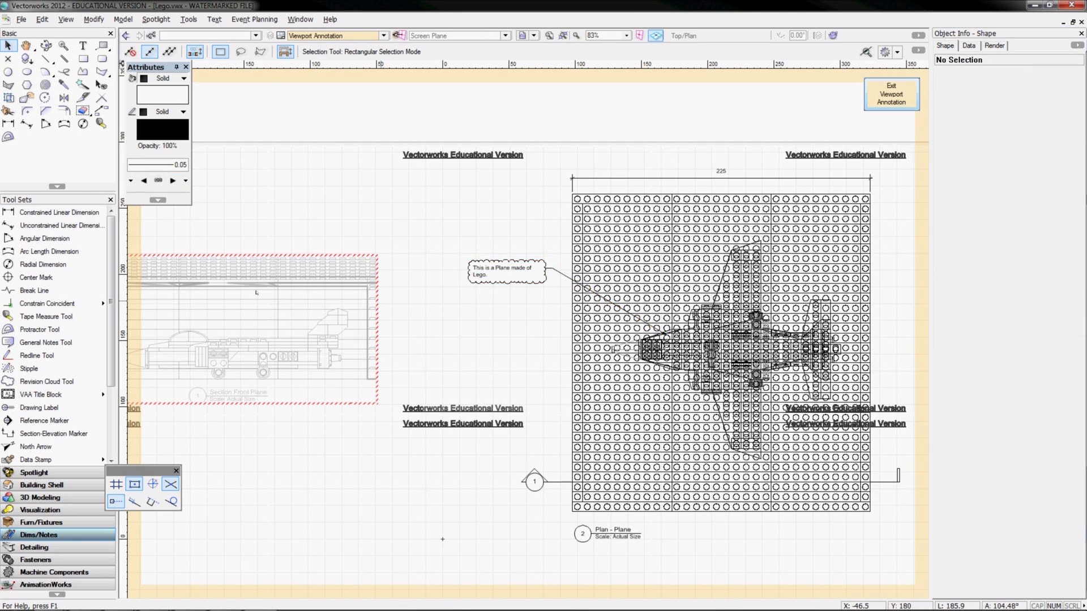
# Draw an oval revision cloud around the plane in the plan view, with a perimeter of about 561 mm
pyautogui.click(42, 385)
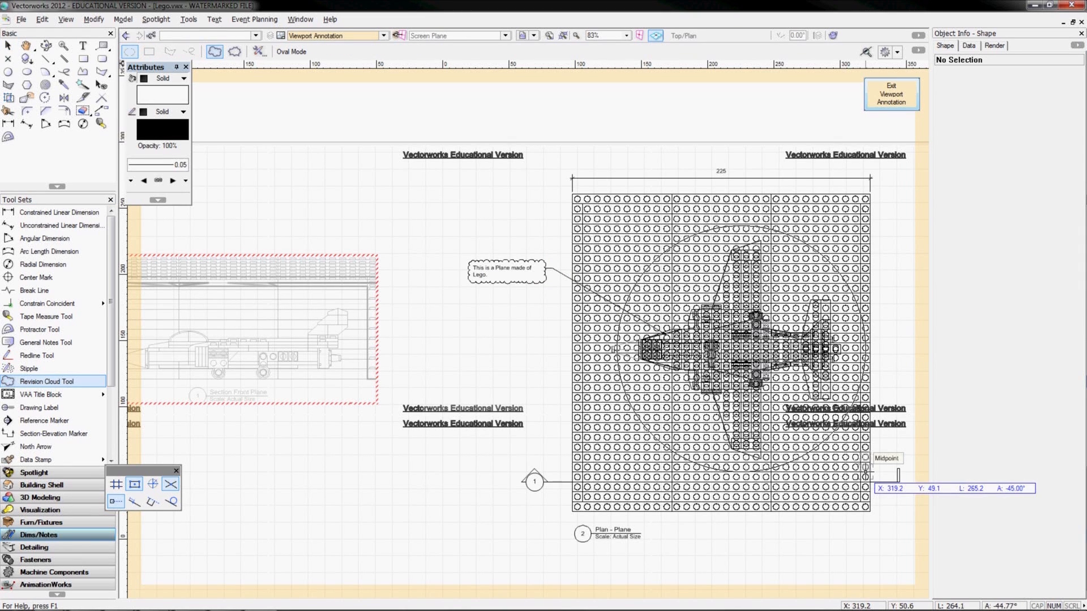
pyautogui.click(866, 474)
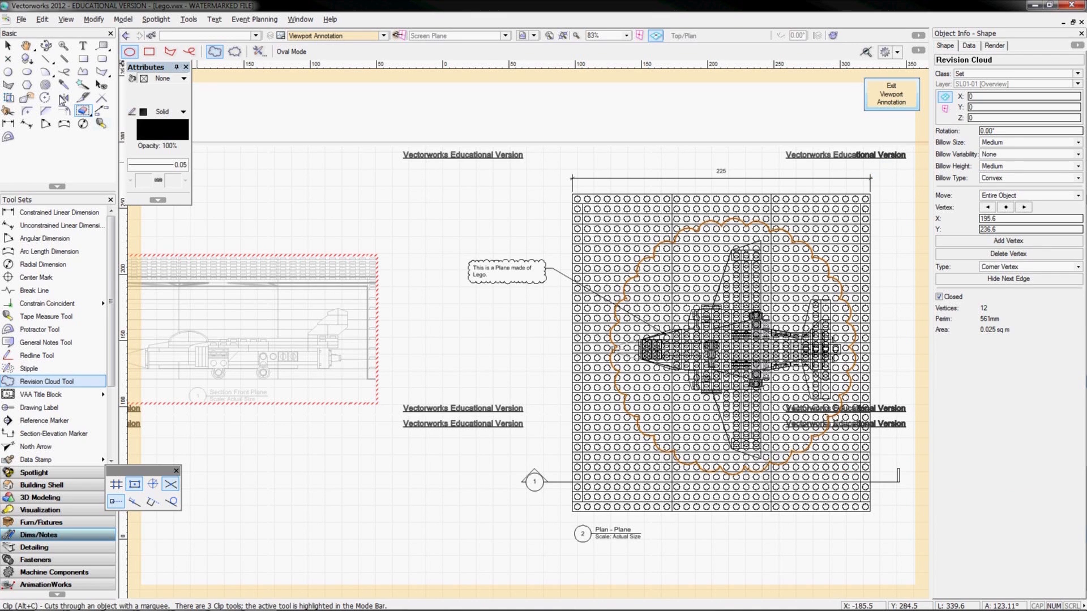
pyautogui.press('x')
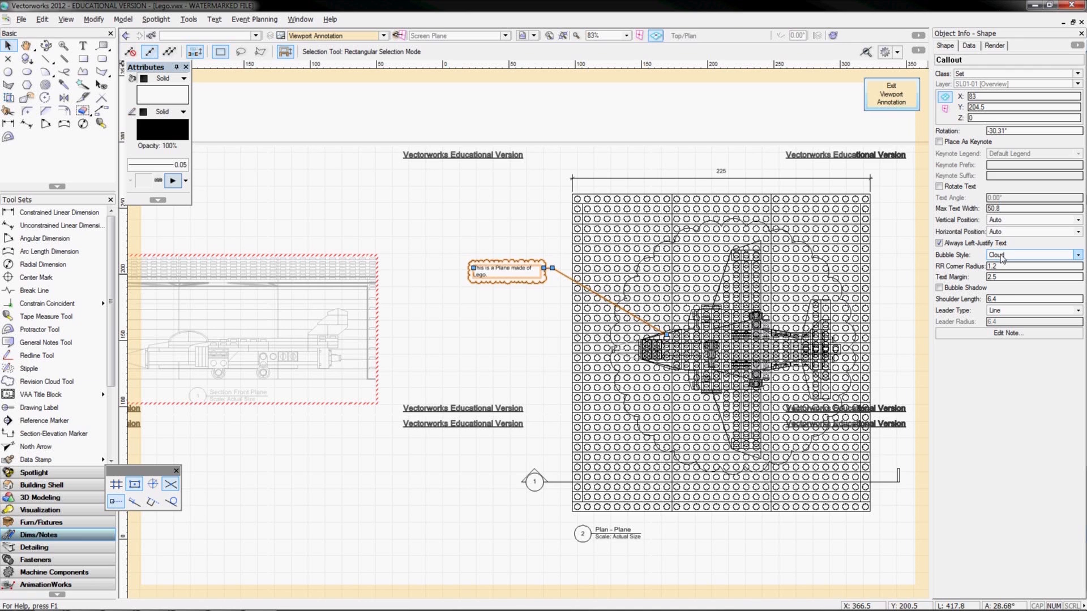
# Return the callout's bubble style to Round Rect and deselect the callout
pyautogui.click(1002, 256)
pyautogui.click(1004, 289)
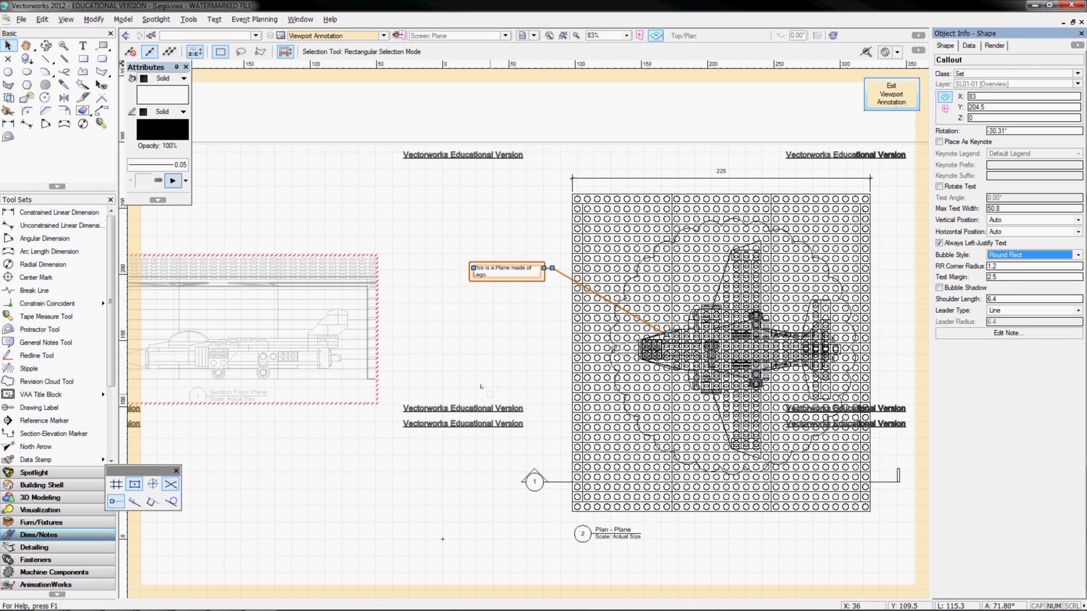
pyautogui.click(477, 377)
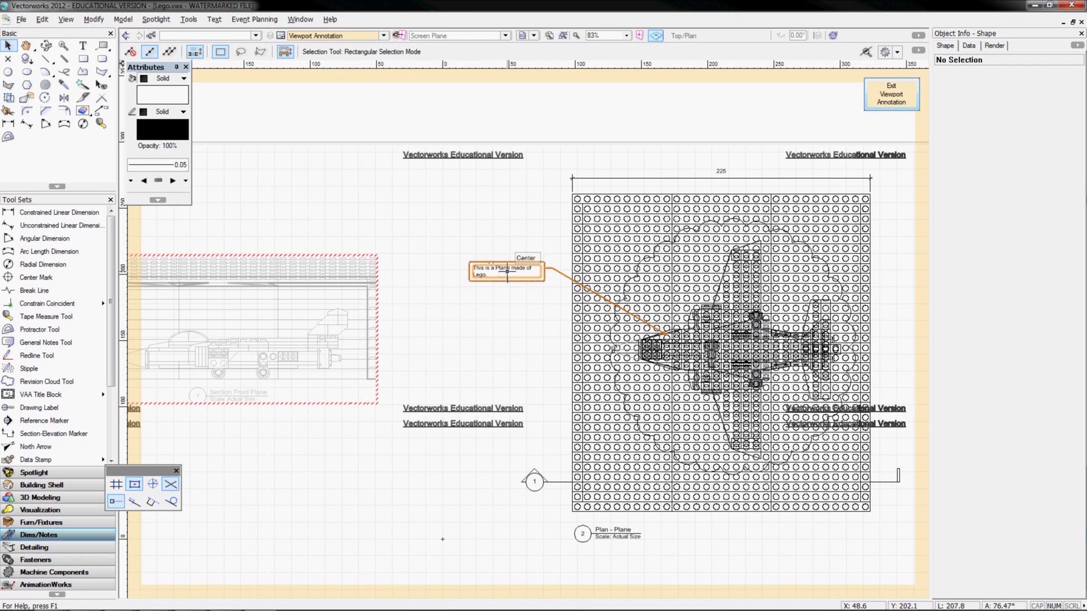
# Exit the plan viewport's annotations, return to sheet SL01-01 and deselect the viewport
pyautogui.click(878, 97)
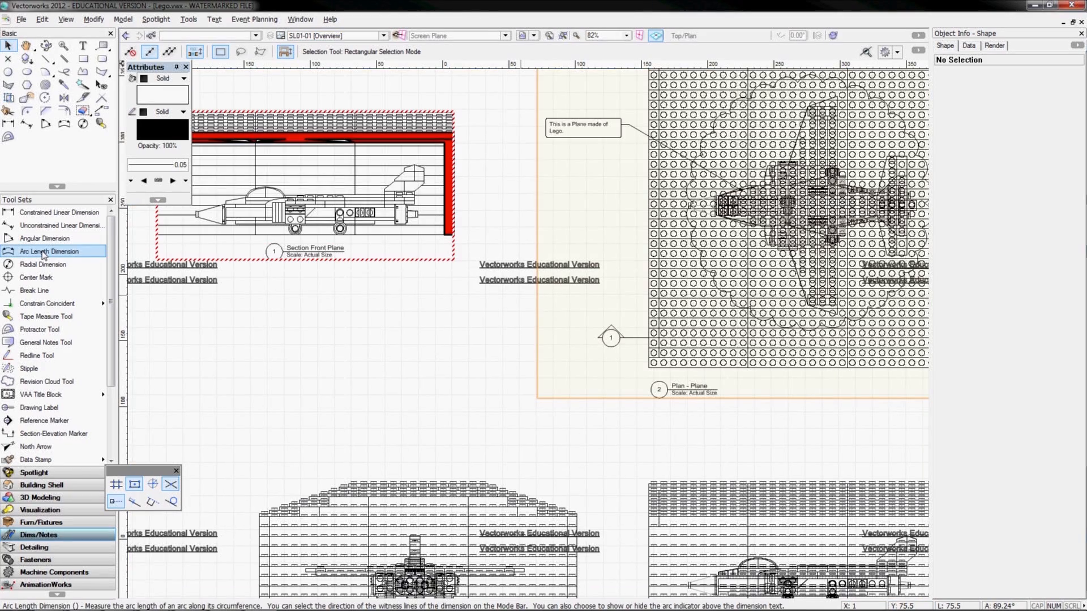
pyautogui.click(179, 306)
pyautogui.moveTo(244, 324); pyautogui.dragTo(266, 350, button='middle')
pyautogui.scroll(-2, 266, 350)
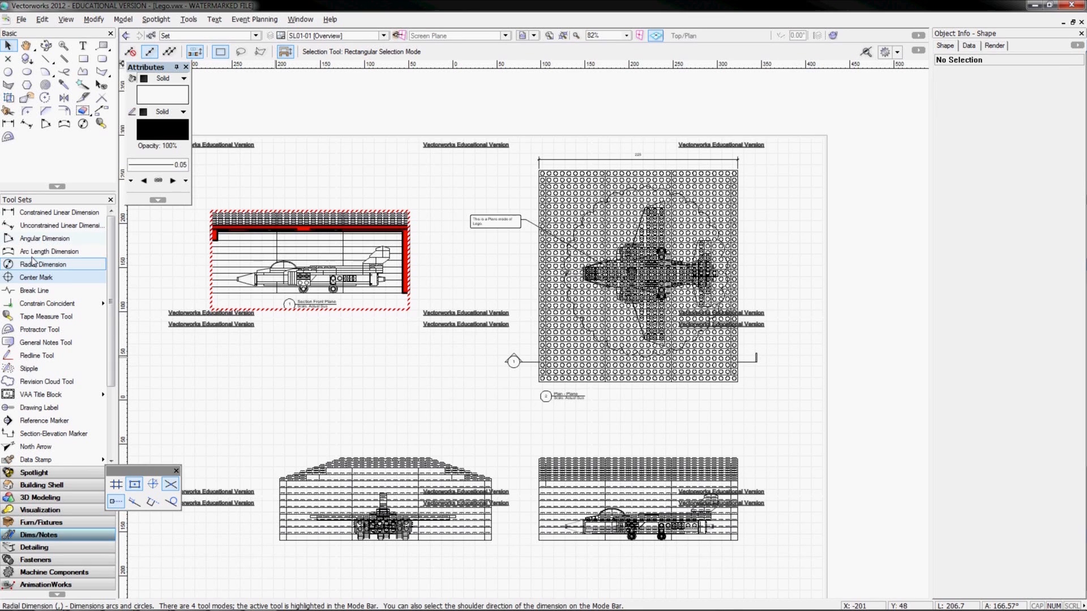
pyautogui.moveTo(295, 380); pyautogui.dragTo(348, 359, button='middle')
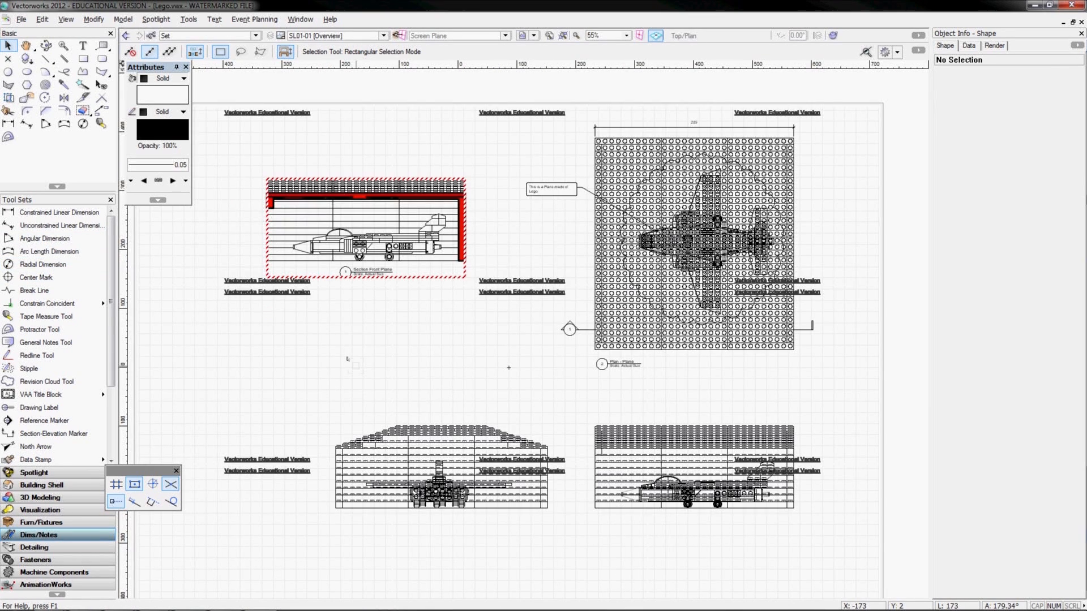
pyautogui.scroll(-3, 348, 359)
pyautogui.moveTo(113, 303); pyautogui.dragTo(114, 382)
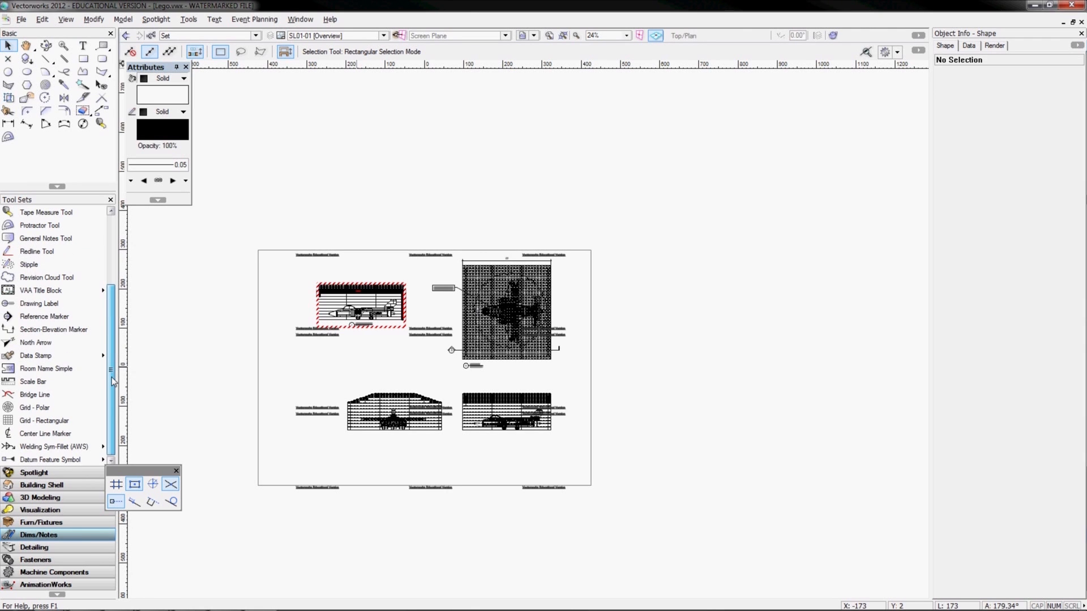
pyautogui.click(25, 383)
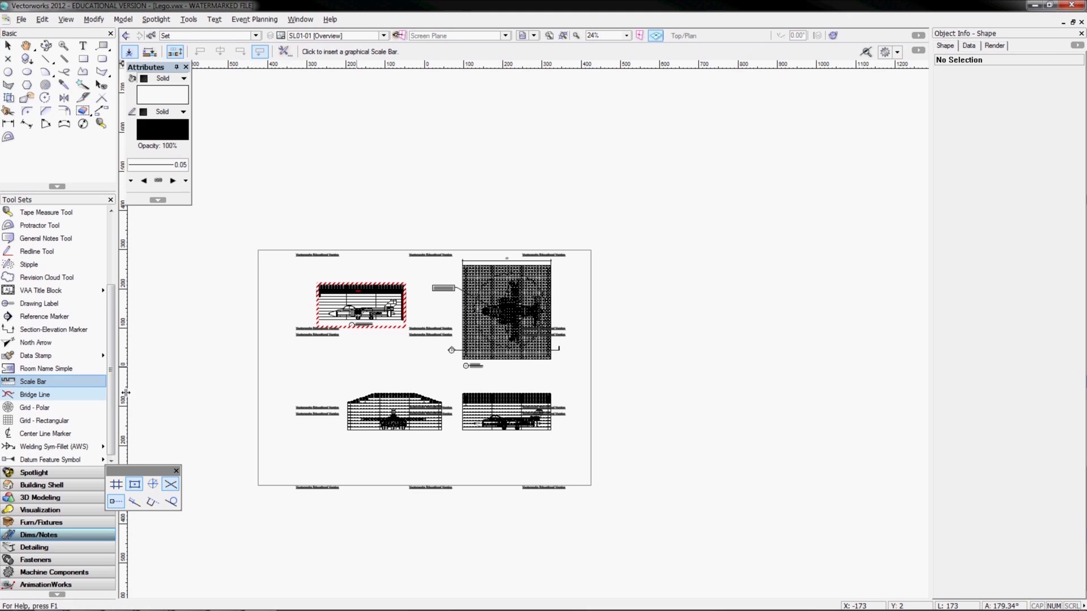
pyautogui.click(416, 463)
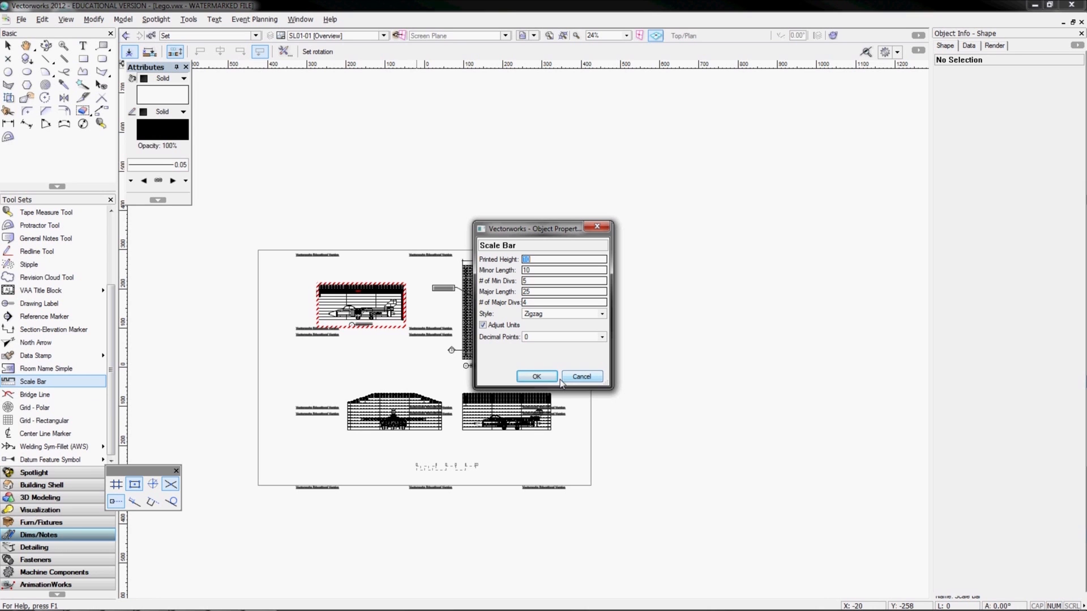
pyautogui.click(581, 377)
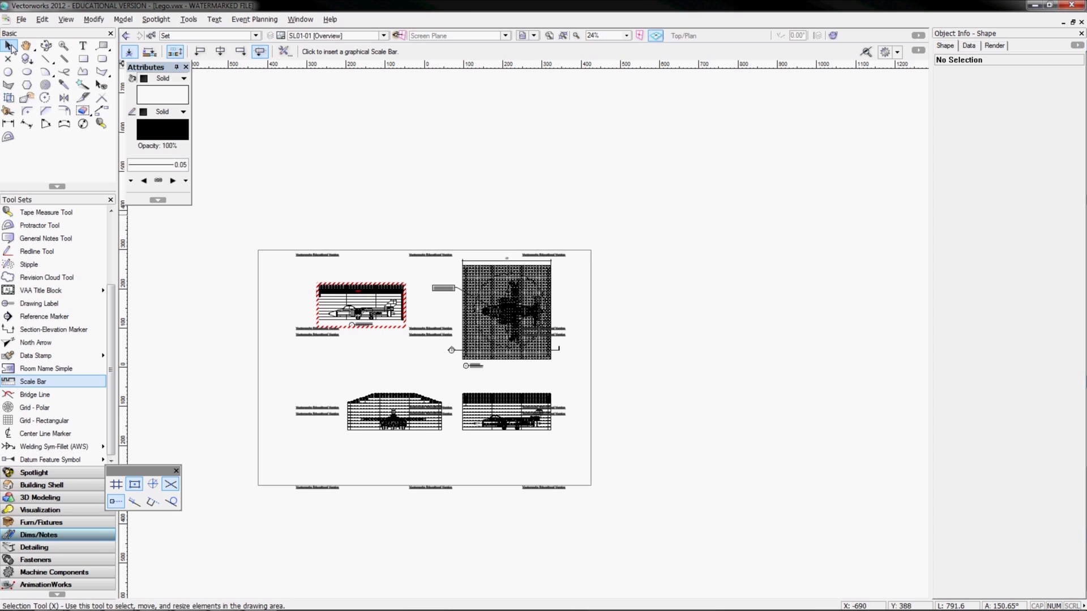
pyautogui.click(11, 47)
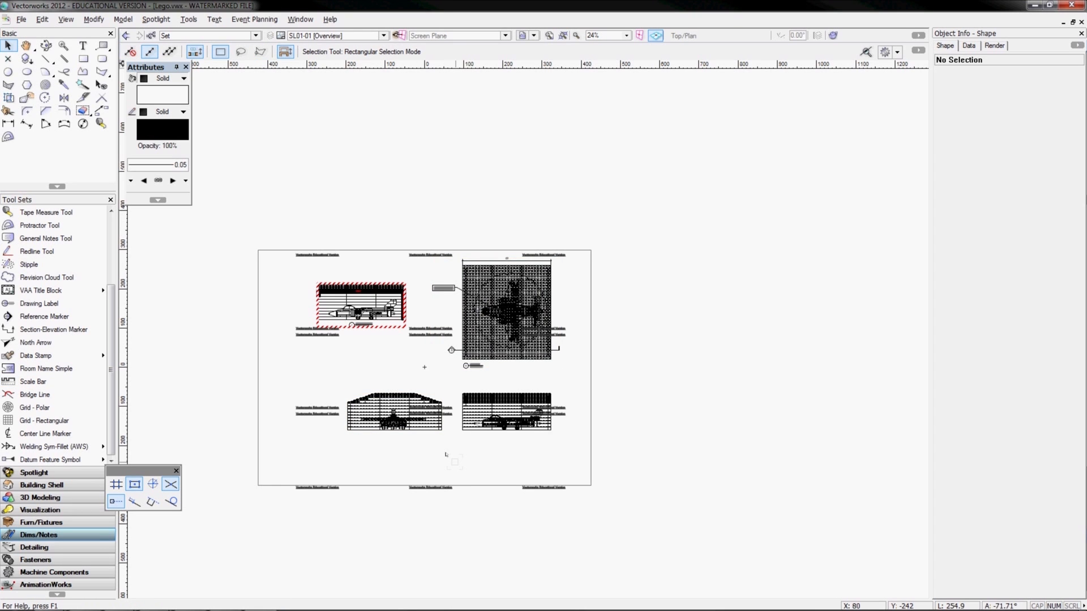
# Insert a scale bar with its existing settings below the elevations, within the front elevation viewport's annotations
pyautogui.scroll(2, 446, 455)
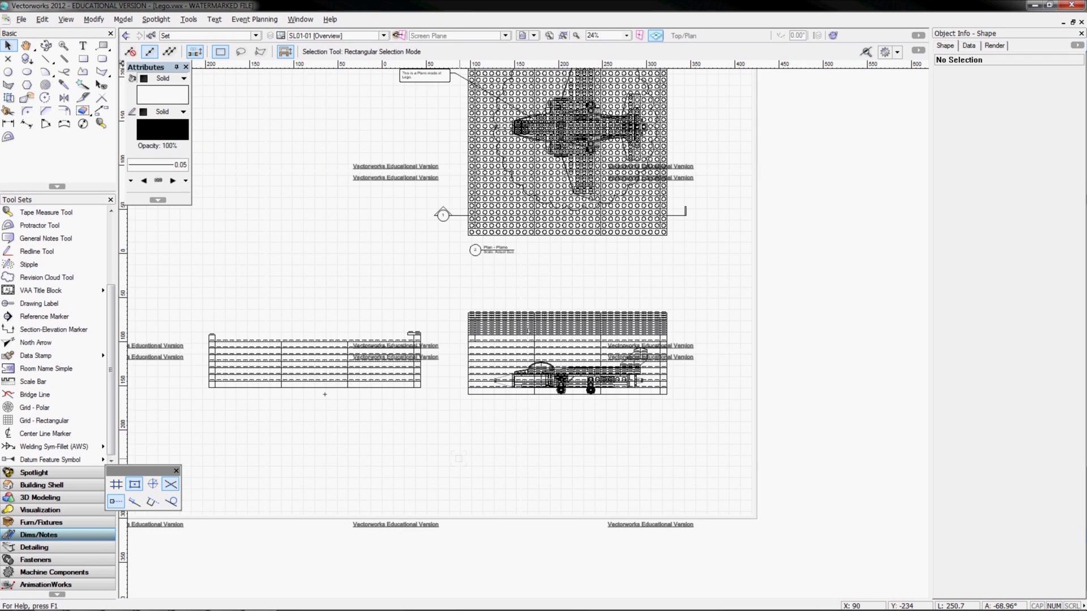
pyautogui.doubleClick(517, 348)
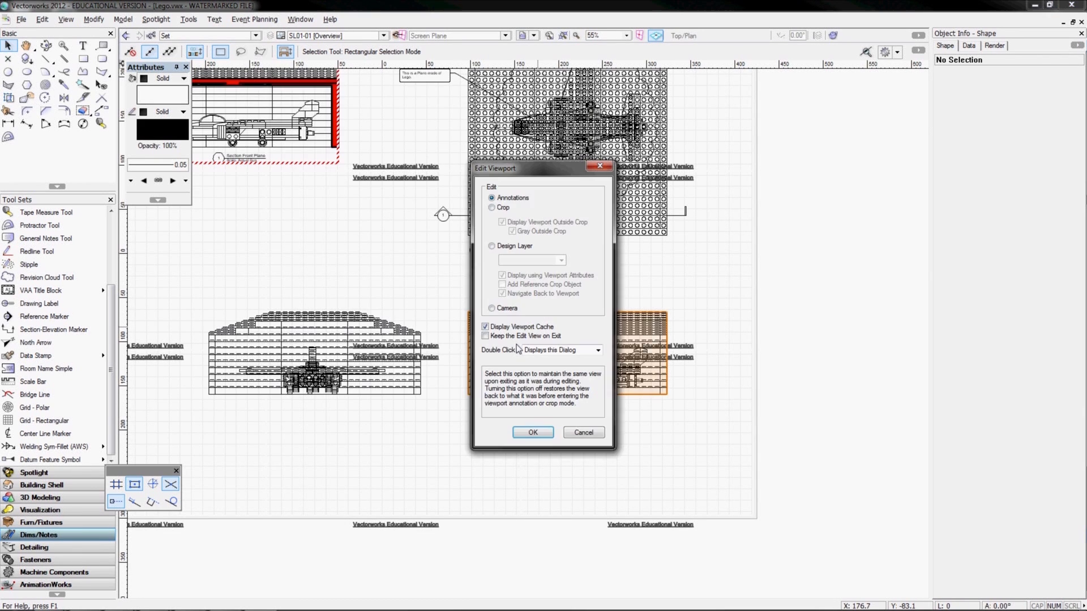
pyautogui.press('Return')
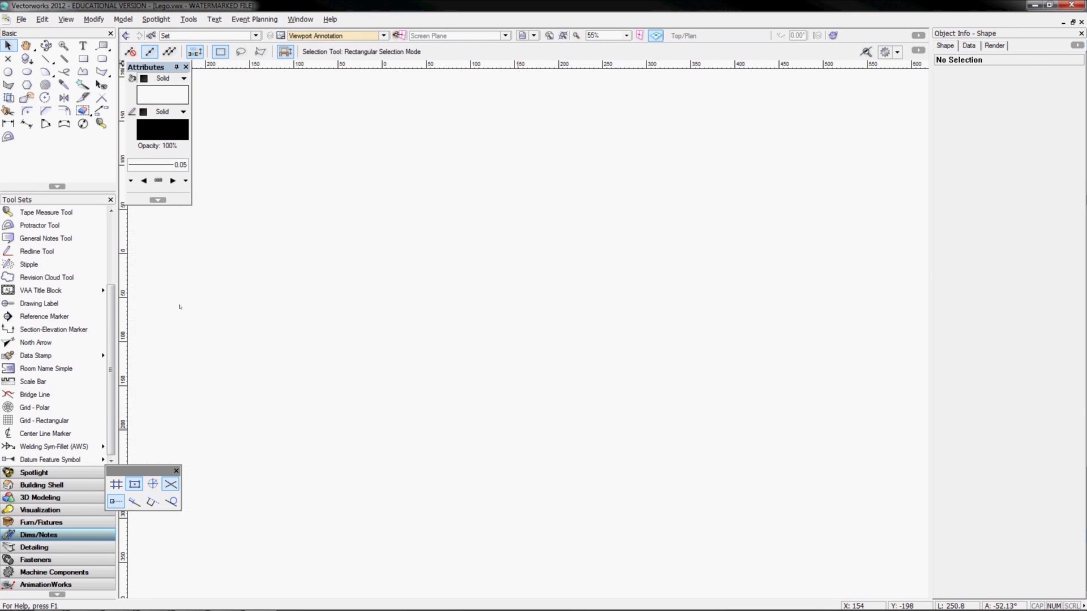
pyautogui.click(32, 382)
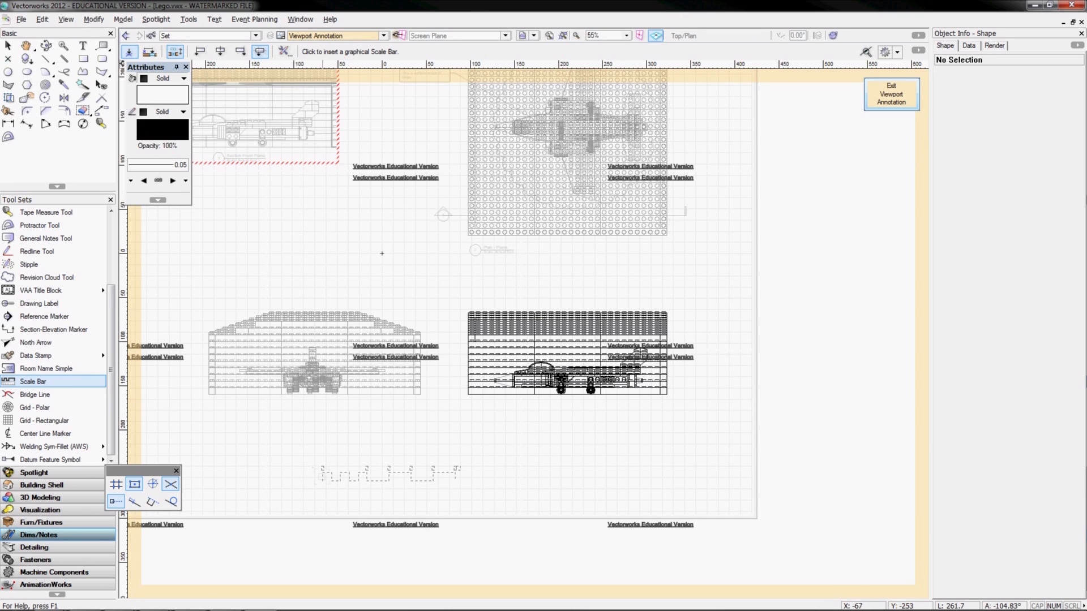
pyautogui.click(323, 475)
pyautogui.press('Return')
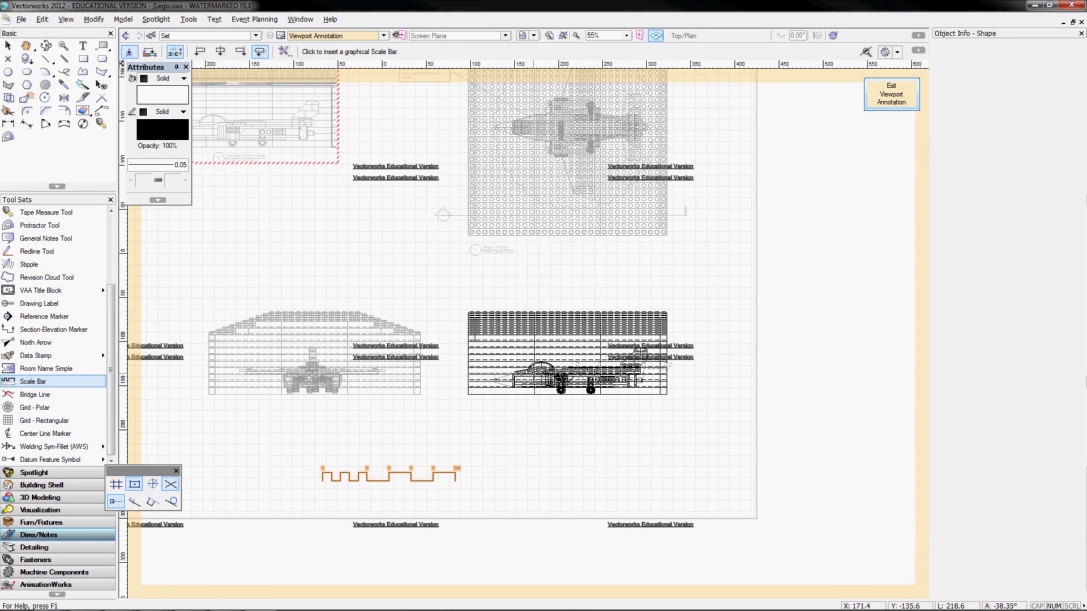
pyautogui.press('x')
# Try 1, 2 and 3 decimal points on the scale bar's labels
pyautogui.scroll(2, 319, 482)
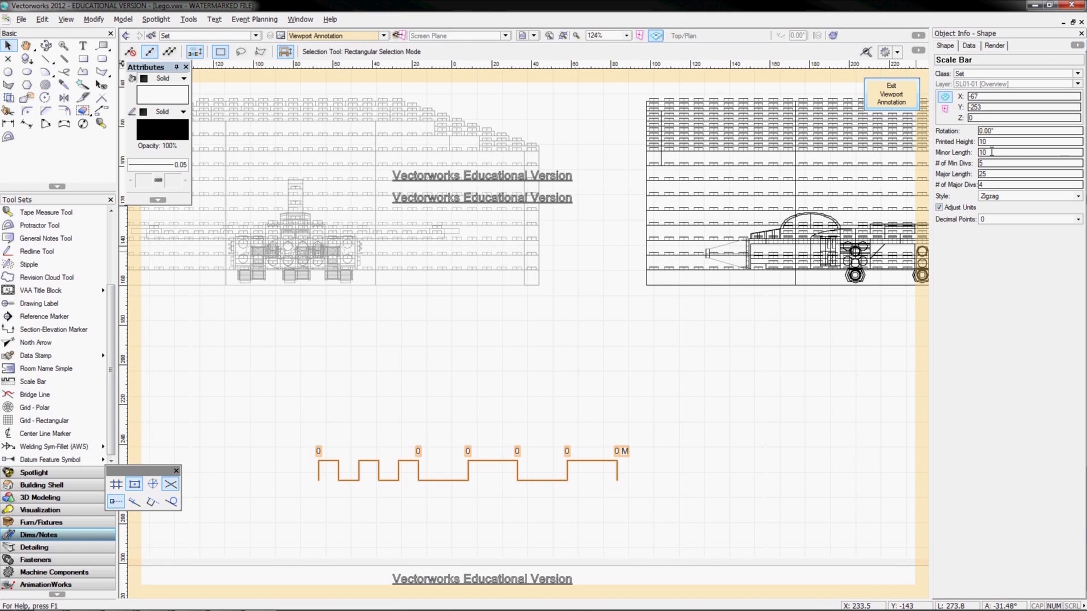
pyautogui.click(1001, 219)
pyautogui.click(994, 243)
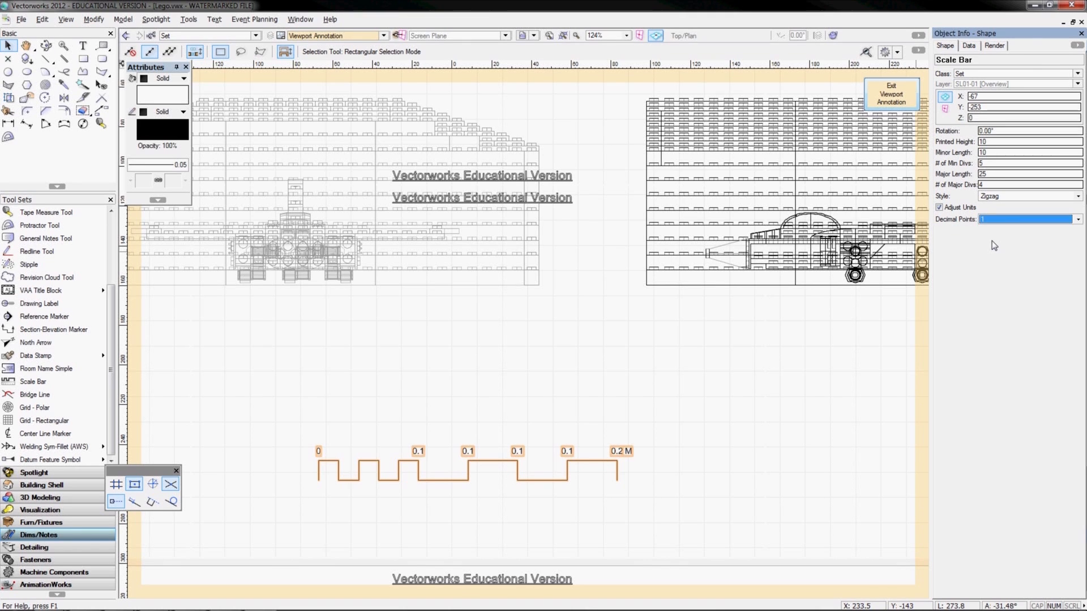
pyautogui.click(994, 221)
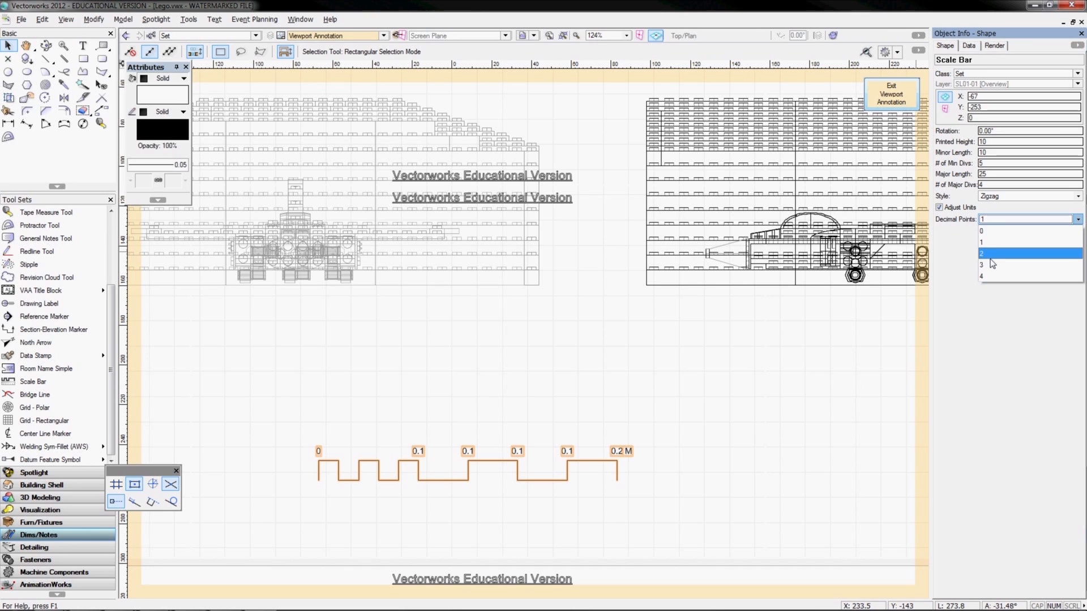
pyautogui.click(994, 253)
pyautogui.click(999, 220)
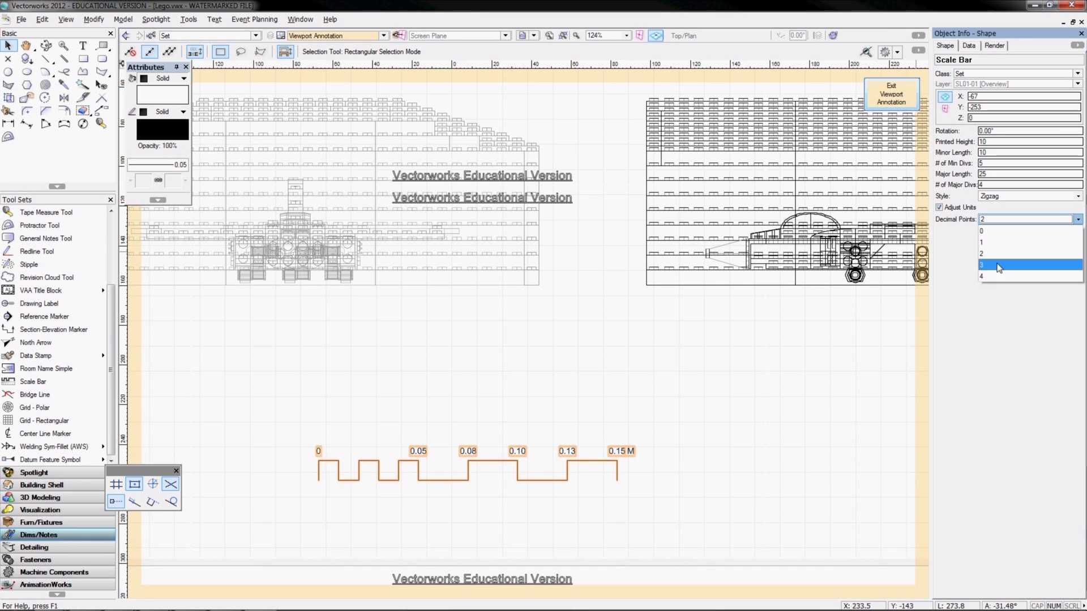
pyautogui.click(999, 265)
pyautogui.click(632, 453)
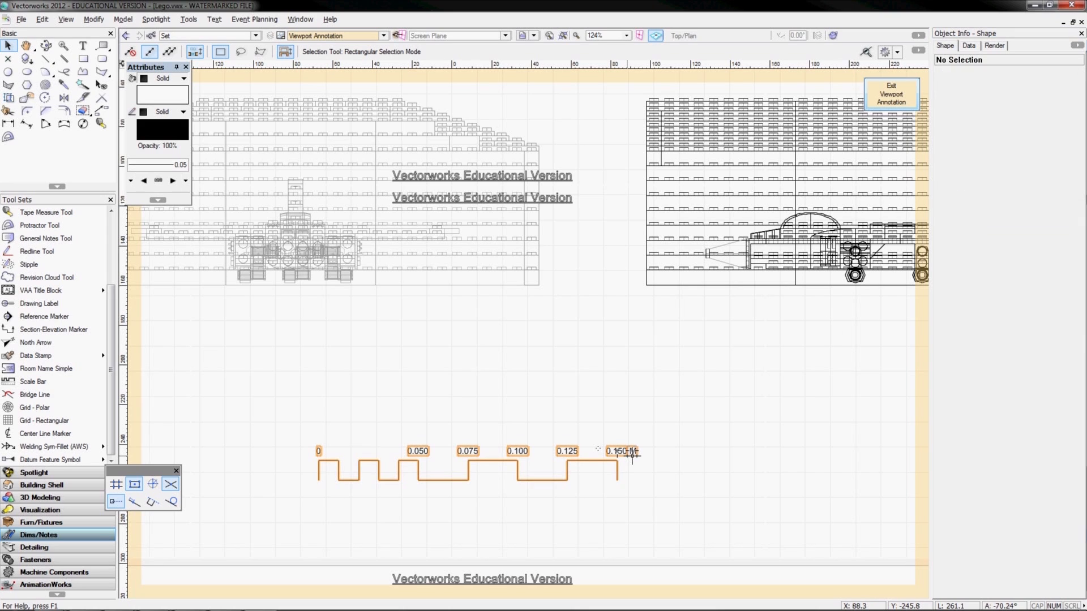
pyautogui.click(633, 453)
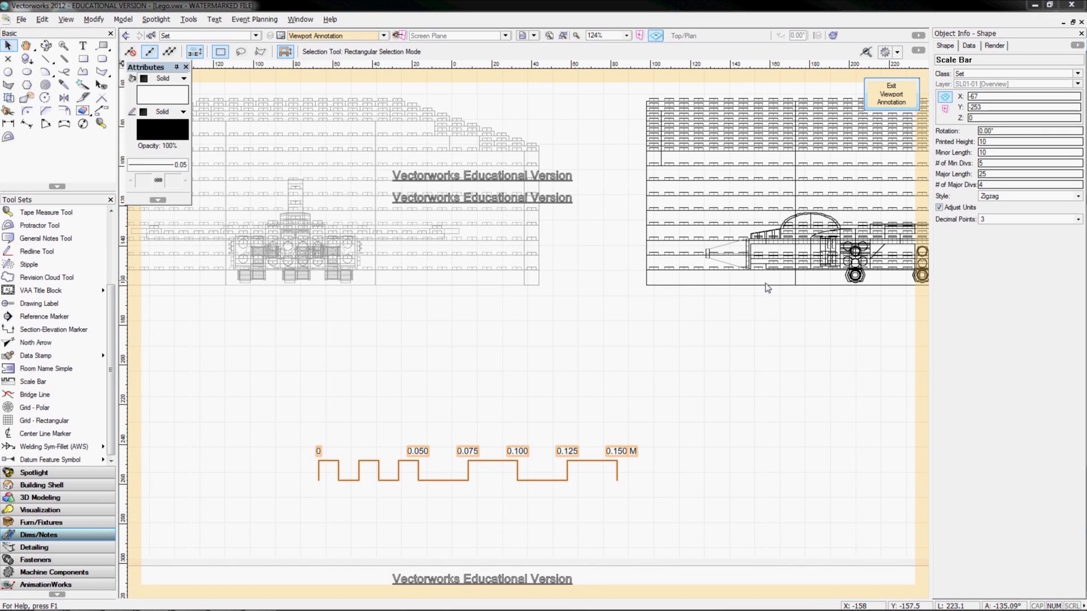
# Turn off Adjust Units for the scale bar and check the document's length units
pyautogui.click(953, 209)
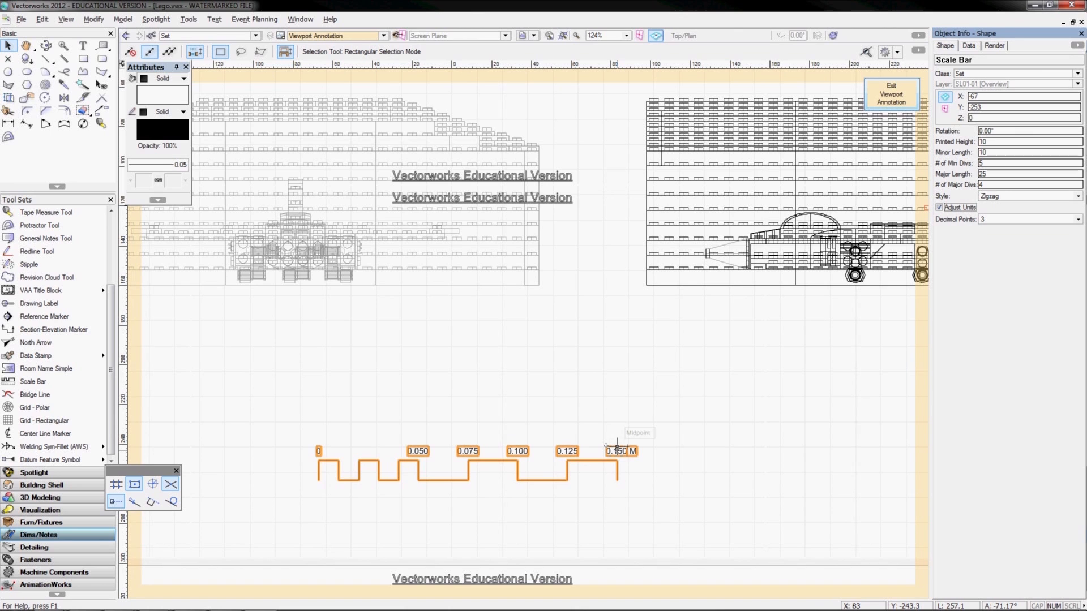
pyautogui.click(949, 214)
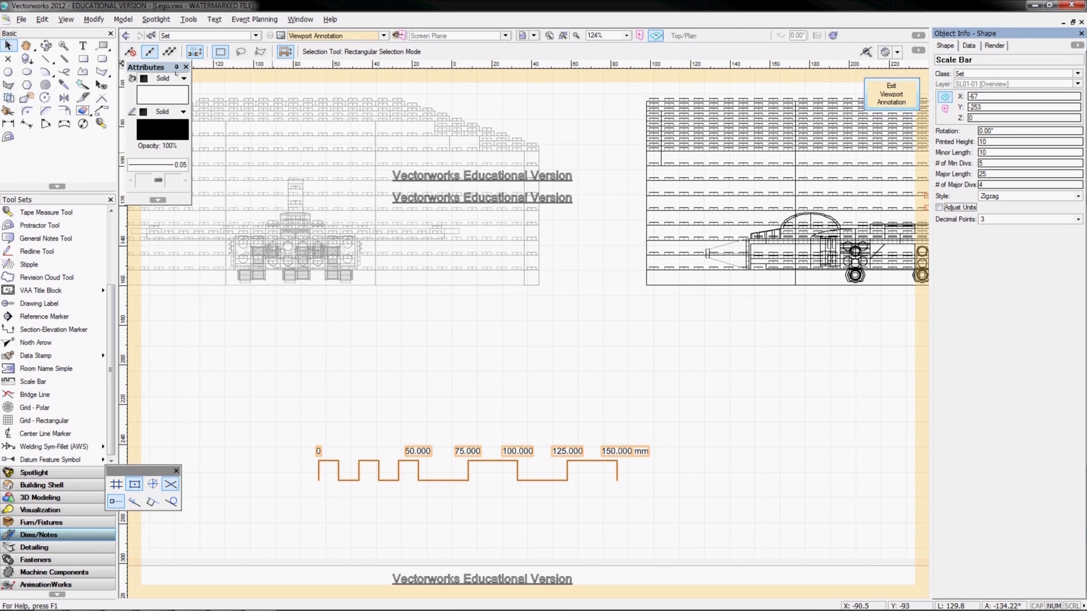
pyautogui.click(22, 19)
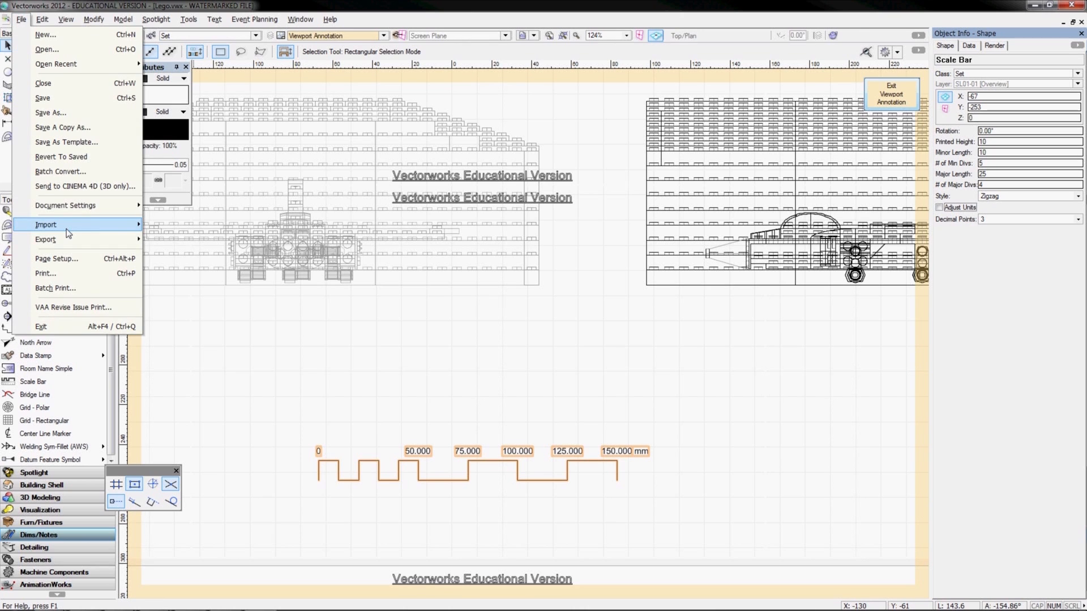
pyautogui.moveTo(80, 207)
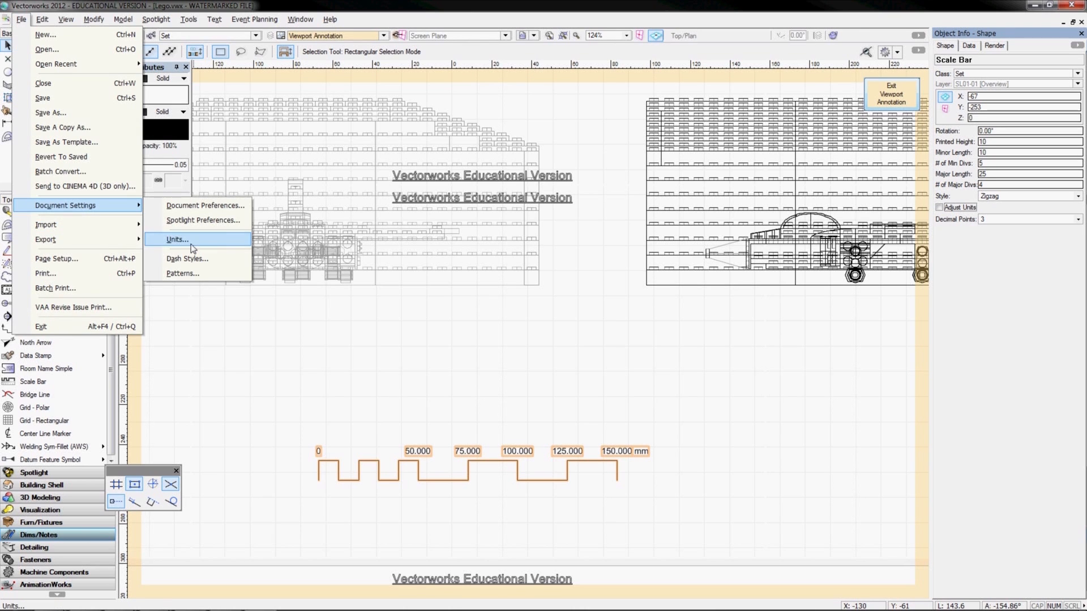
pyautogui.click(177, 240)
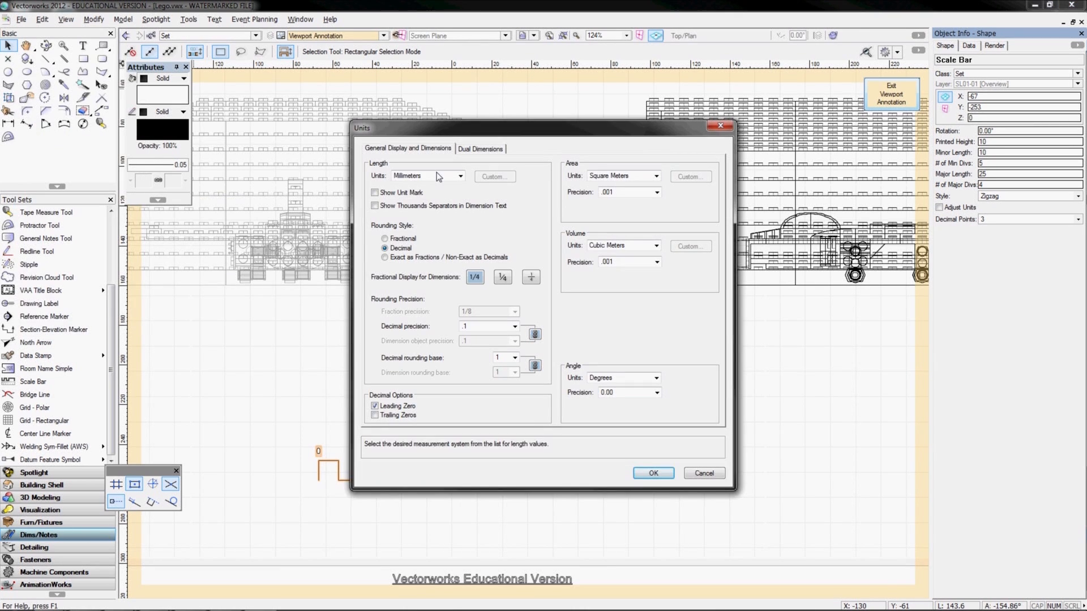
pyautogui.click(653, 474)
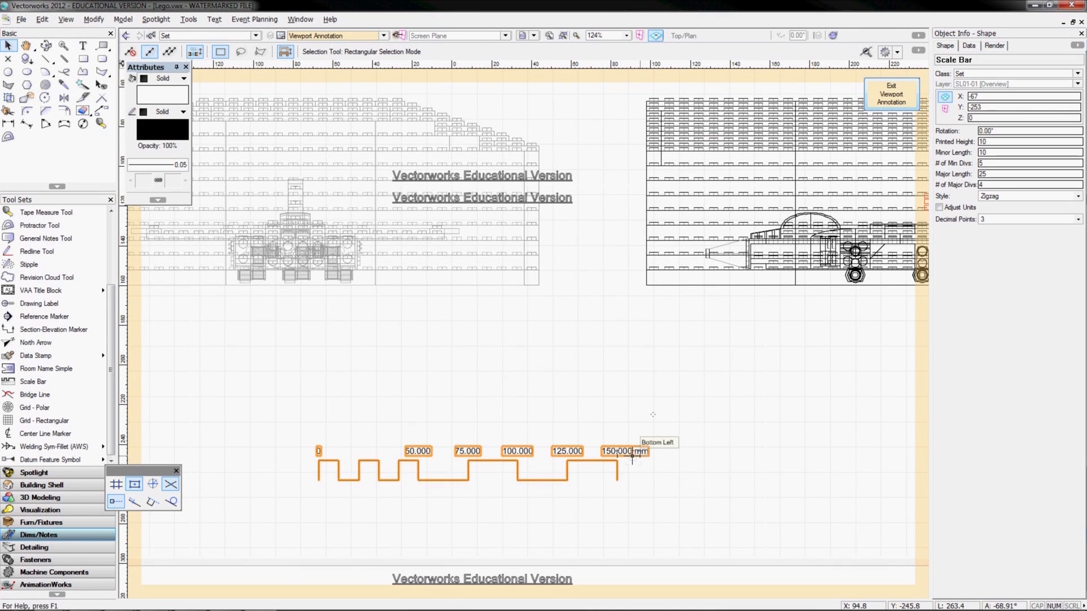
# Set the scale bar's decimal points to 0 and keep the scale bar selected
pyautogui.click(1002, 219)
pyautogui.click(1000, 233)
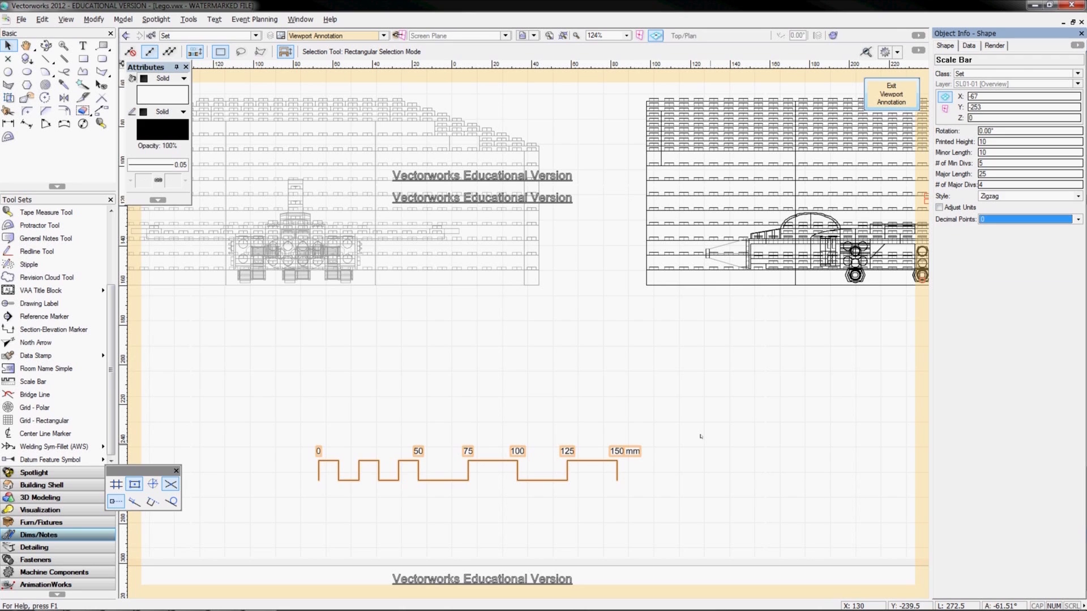
pyautogui.click(350, 465)
pyautogui.click(350, 465)
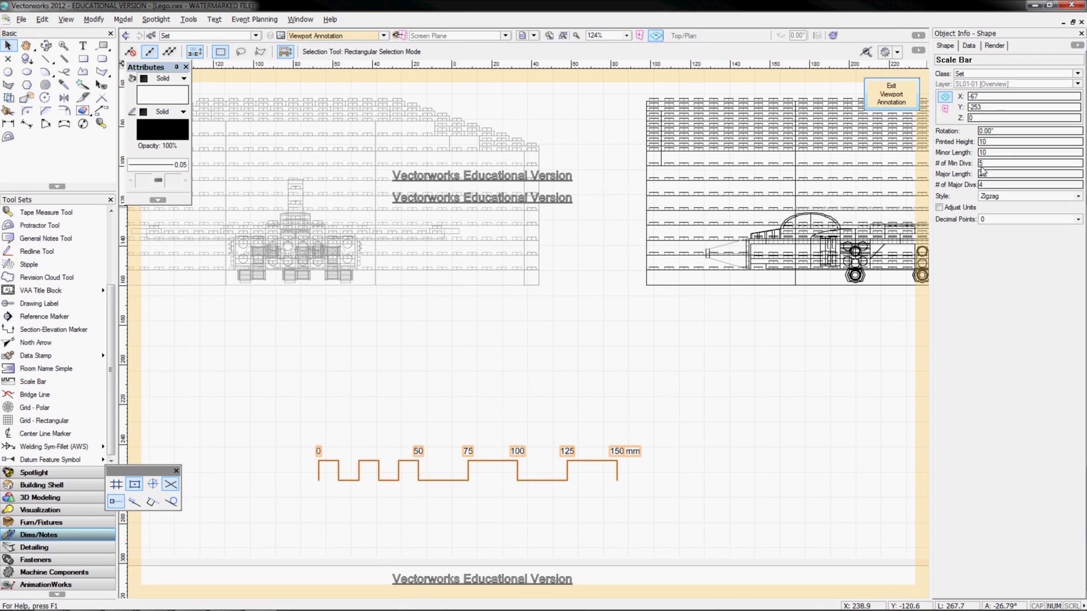
# Try the Box style on the scale bar, set it to Checker and exit the viewport's annotations
pyautogui.click(989, 198)
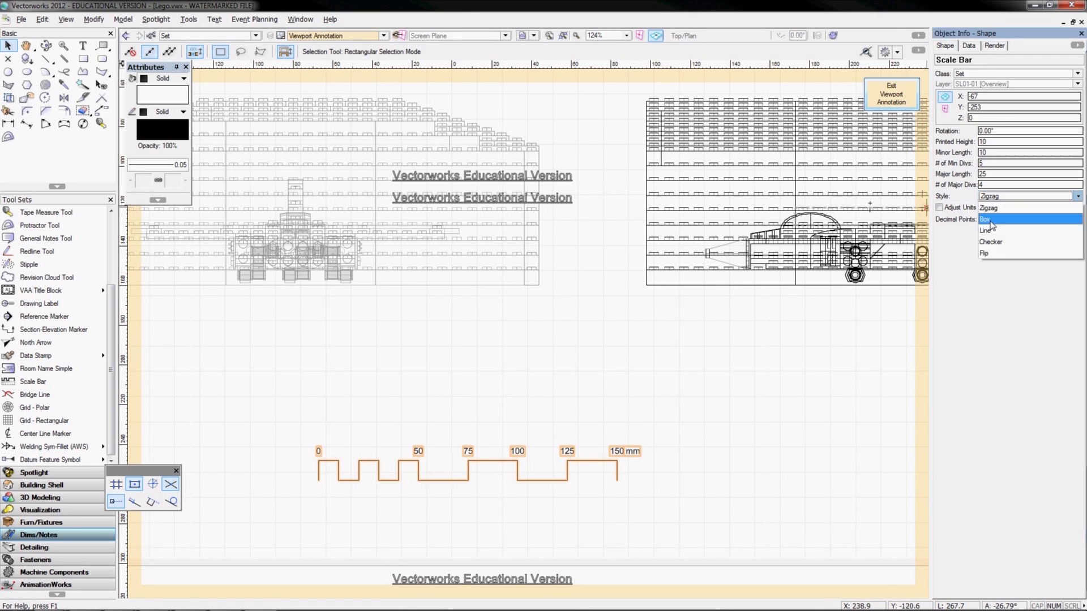
pyautogui.click(990, 221)
pyautogui.click(988, 197)
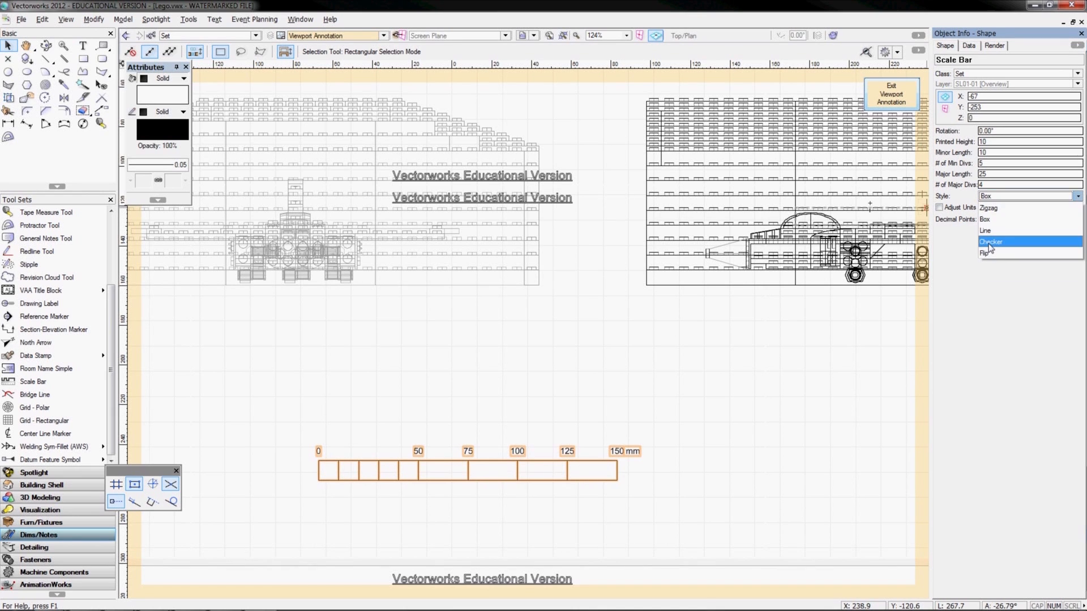
pyautogui.click(989, 243)
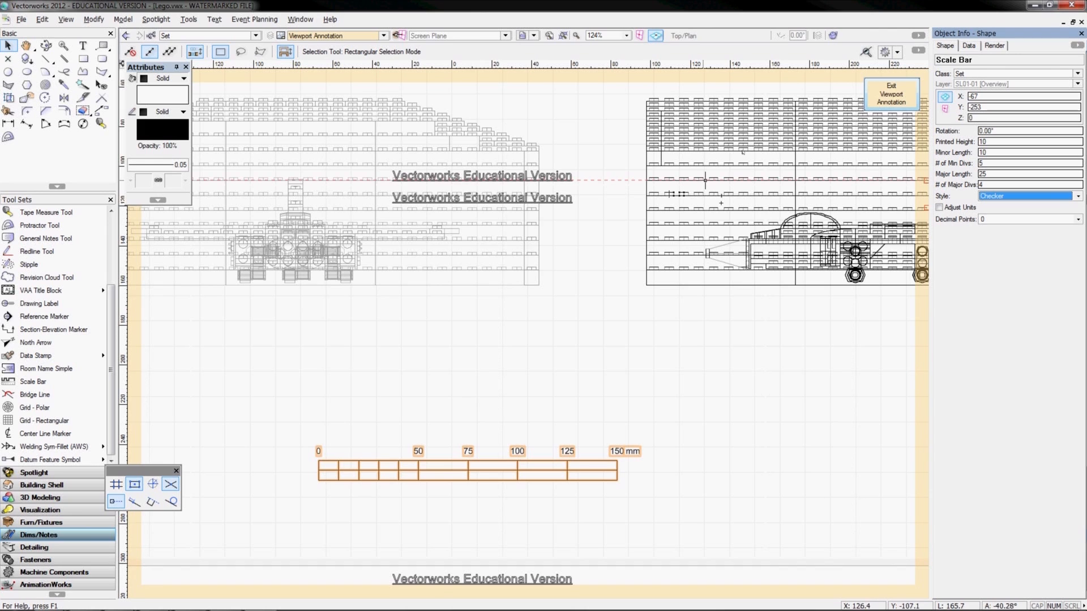
pyautogui.click(886, 98)
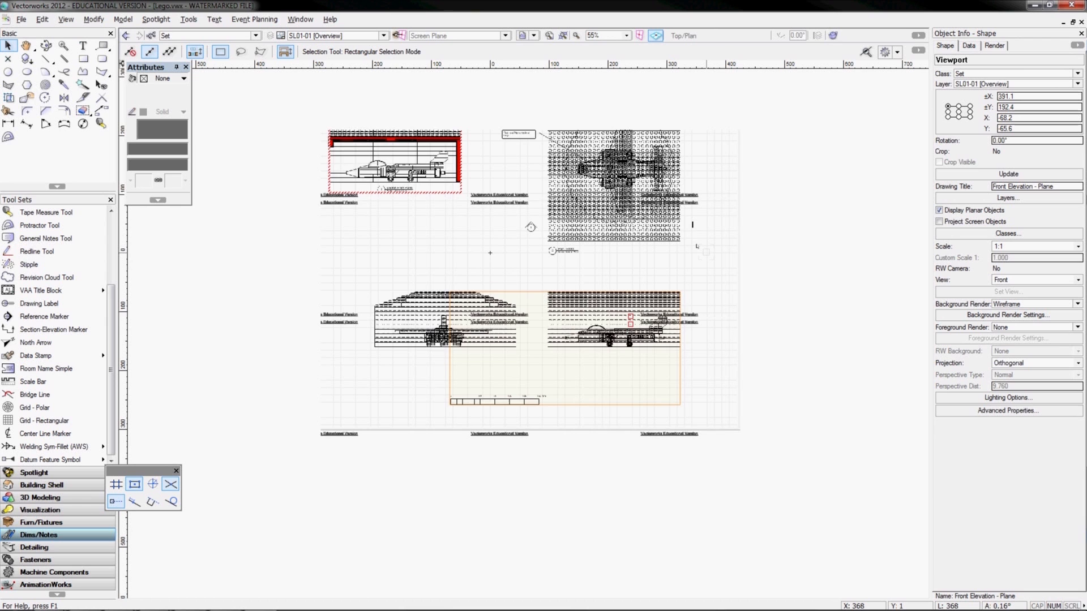
# Update all viewports on the sheet and select the Section Front Plane viewport
pyautogui.moveTo(692, 244); pyautogui.dragTo(741, 305, button='middle')
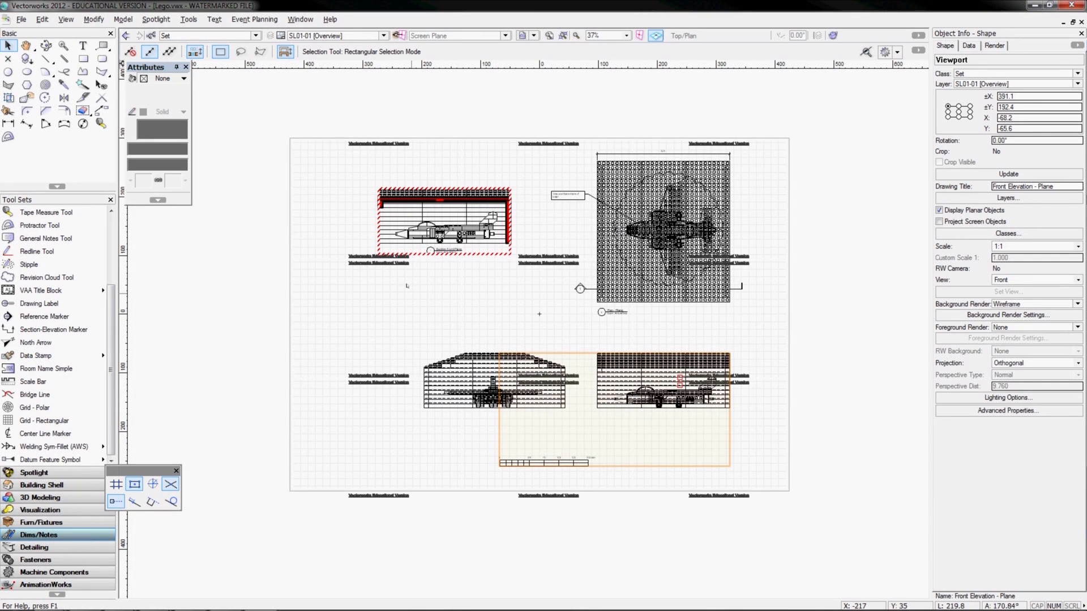
pyautogui.click(379, 182)
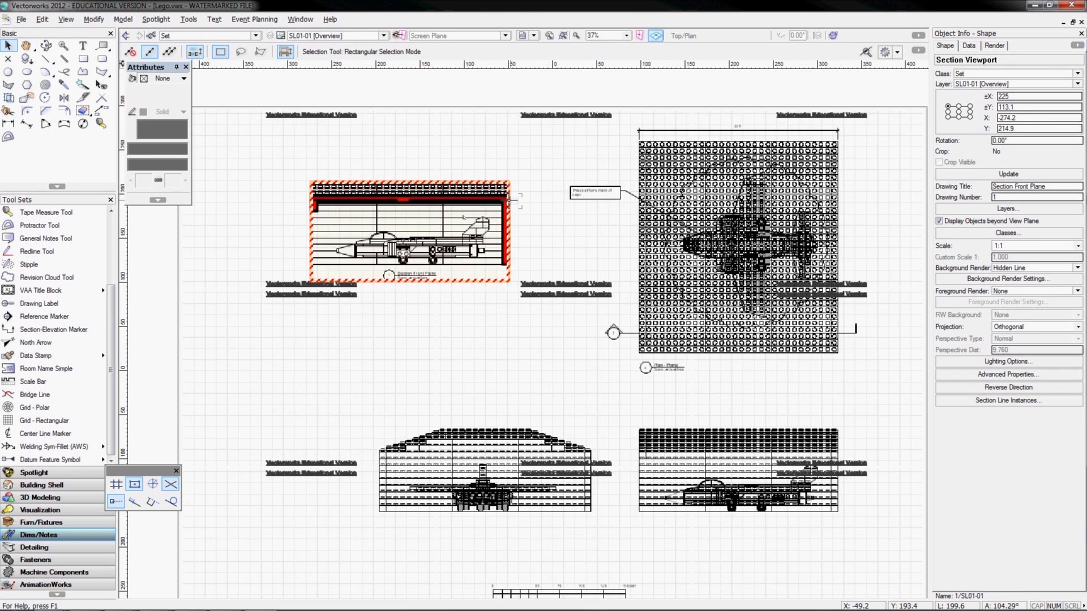
pyautogui.scroll(2, 508, 200)
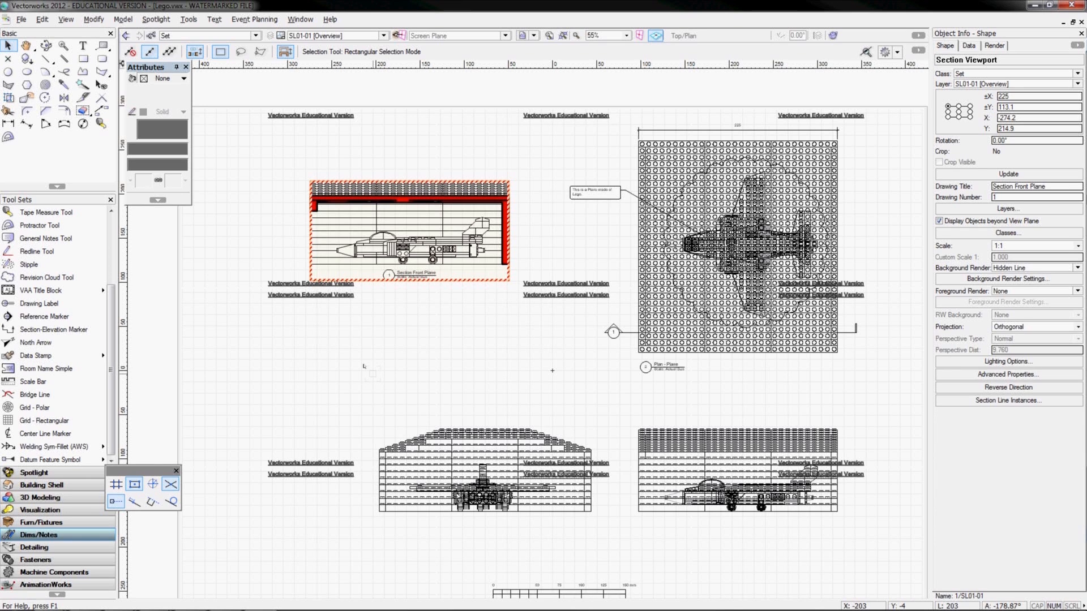
pyautogui.click(65, 20)
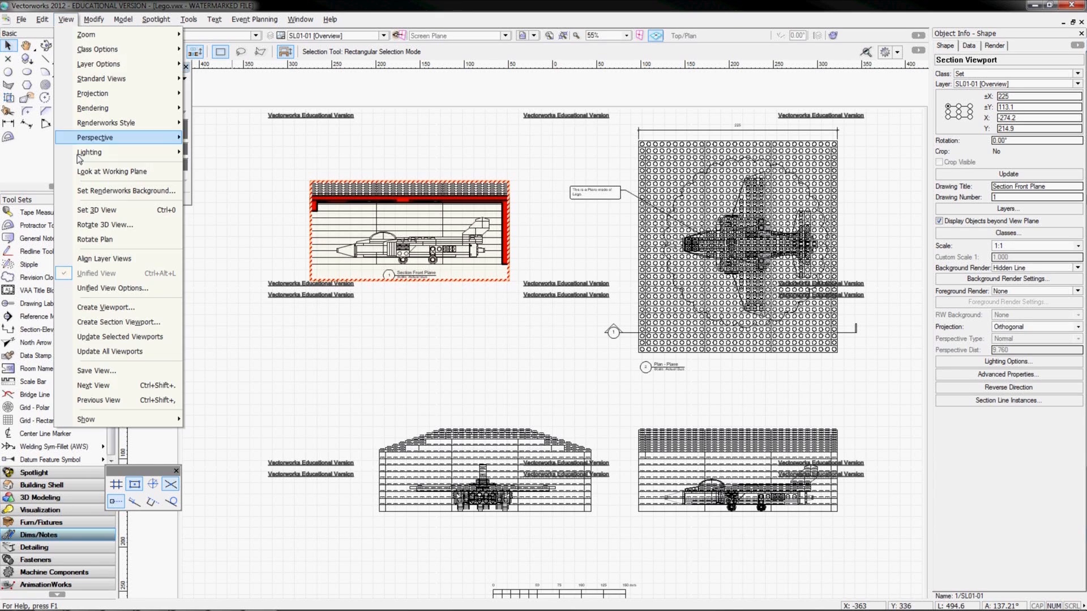
pyautogui.click(95, 355)
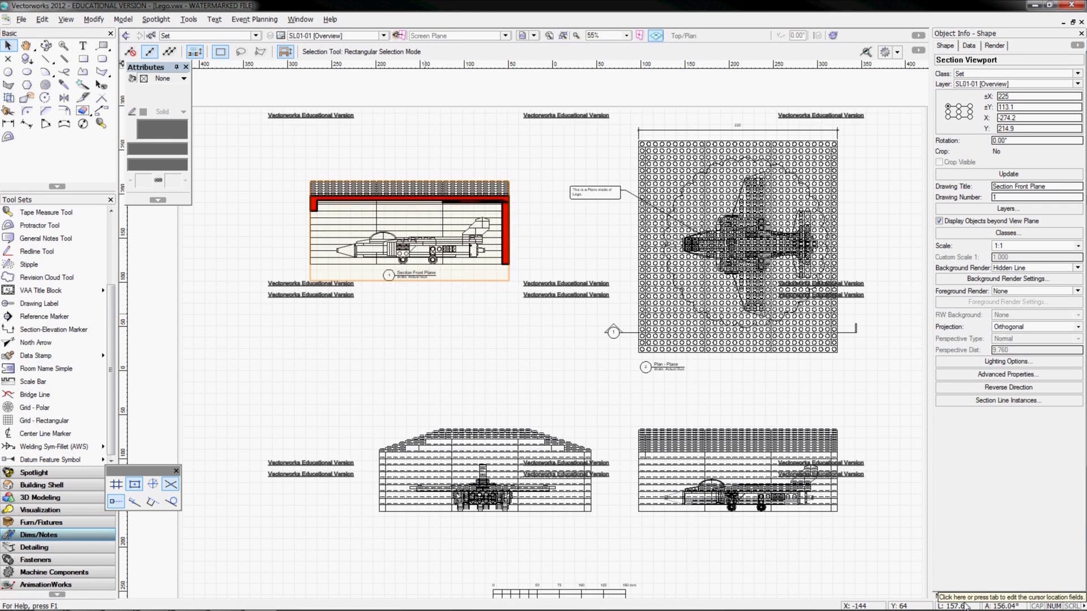
pyautogui.click(495, 379)
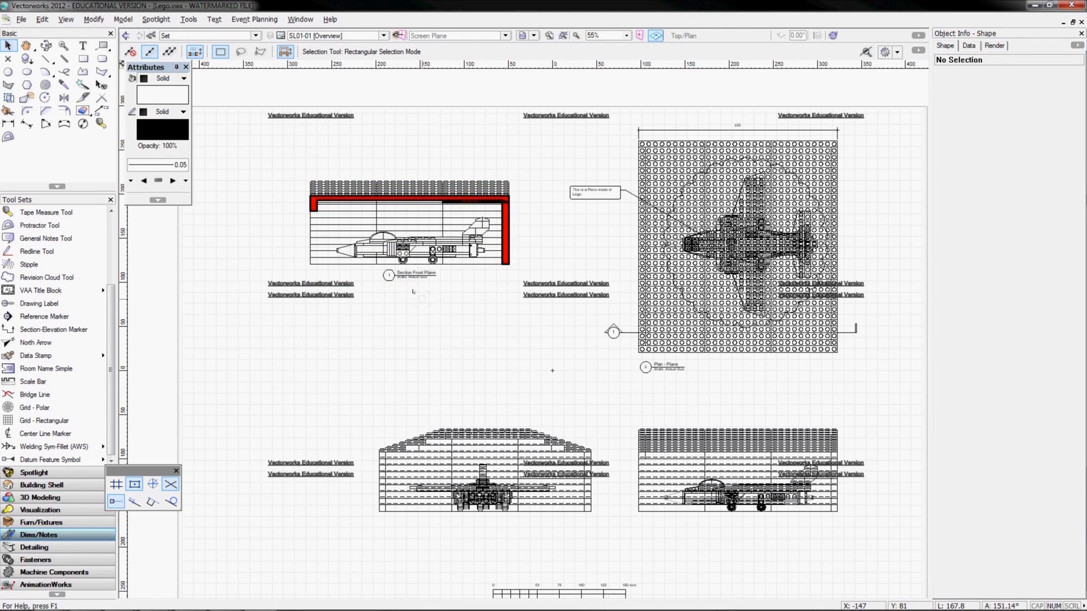
pyautogui.click(431, 225)
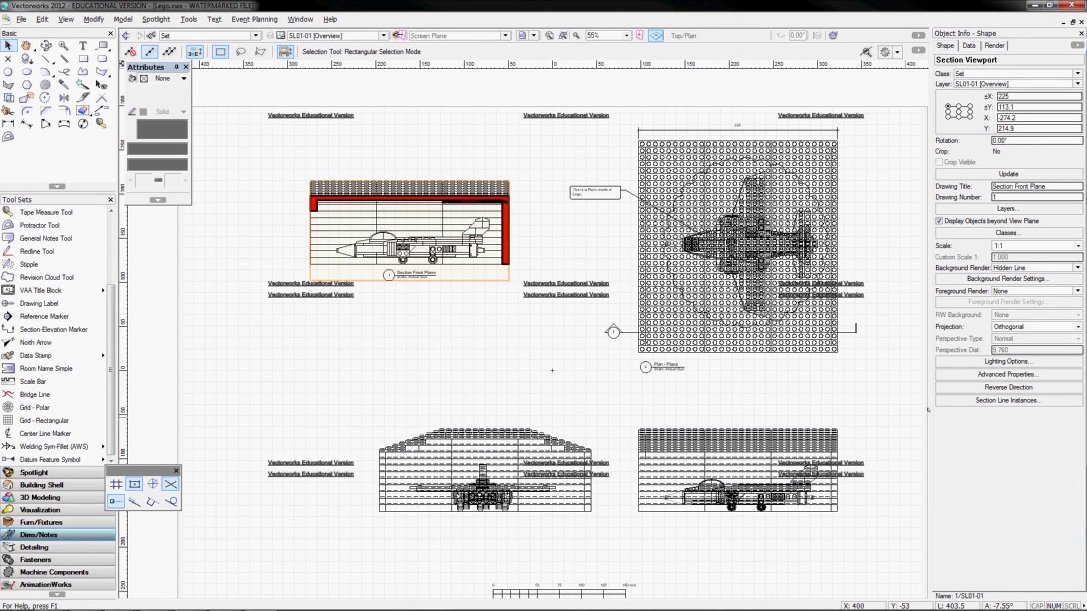
# Set the Section Front Plane viewport's section plane attributes to Separate Cross Sections and update the viewport
pyautogui.click(964, 376)
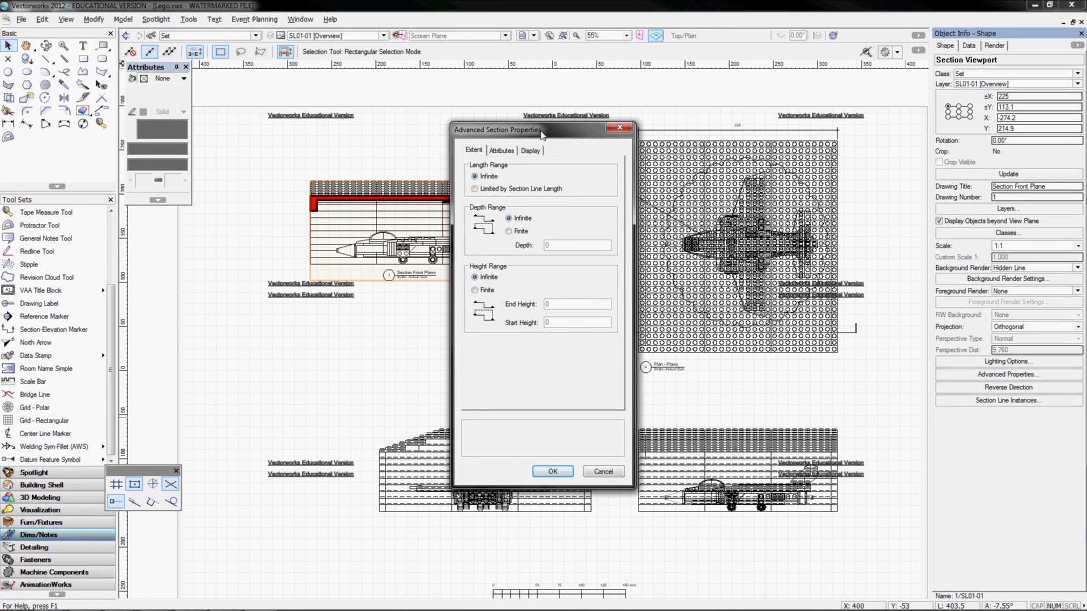
pyautogui.moveTo(541, 135); pyautogui.dragTo(347, 128)
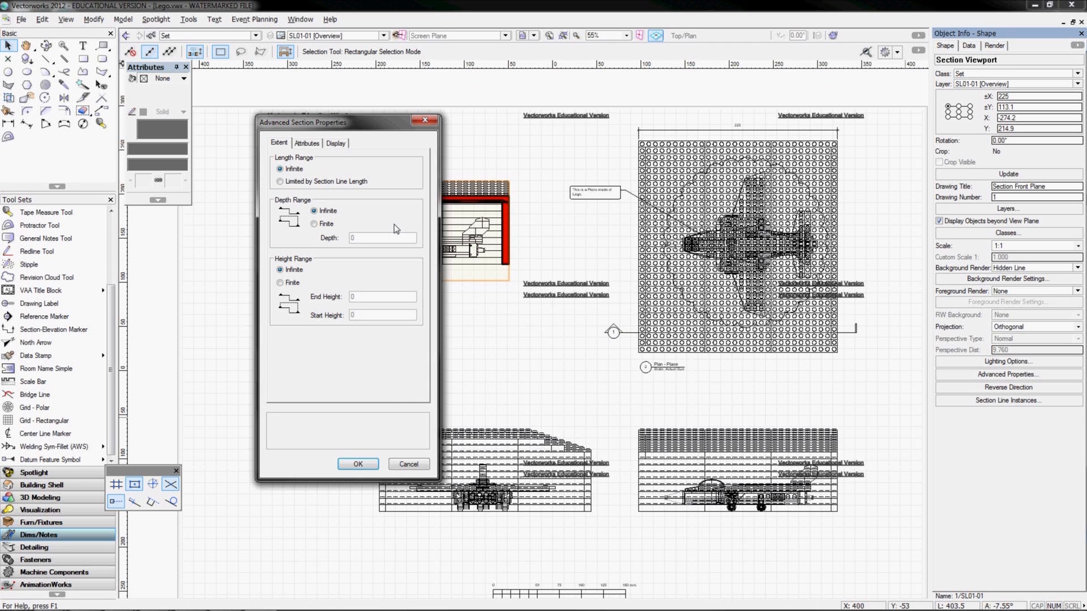
pyautogui.click(307, 143)
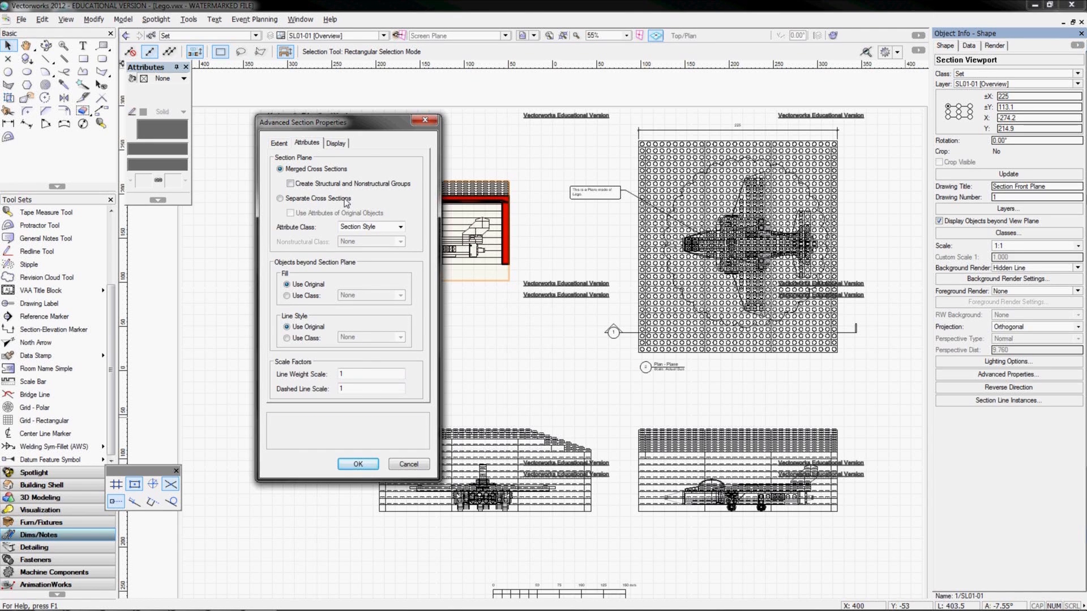
pyautogui.moveTo(337, 126); pyautogui.dragTo(622, 120)
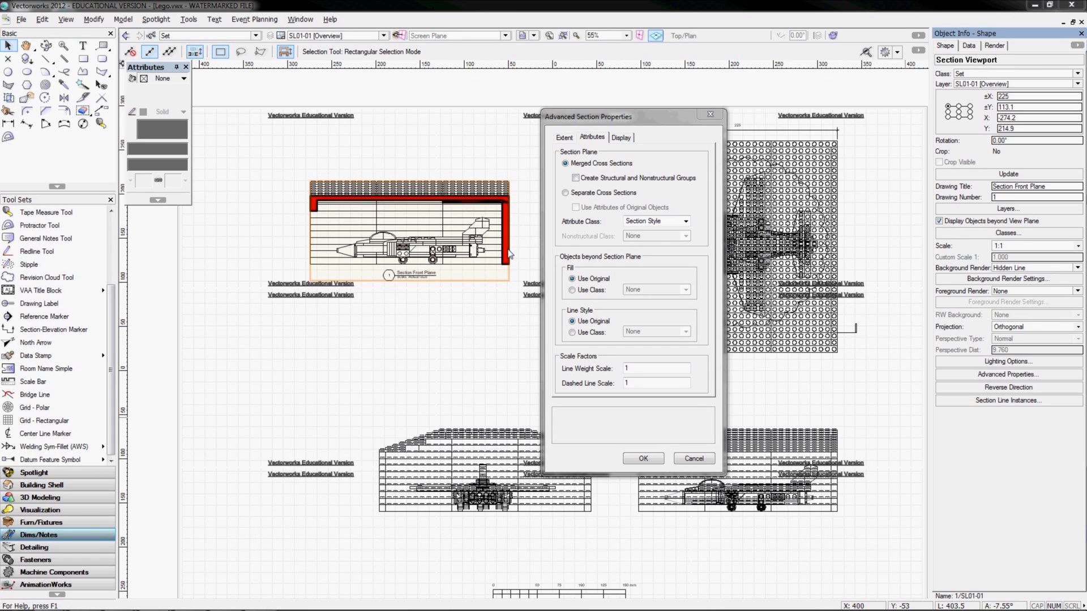
pyautogui.click(583, 194)
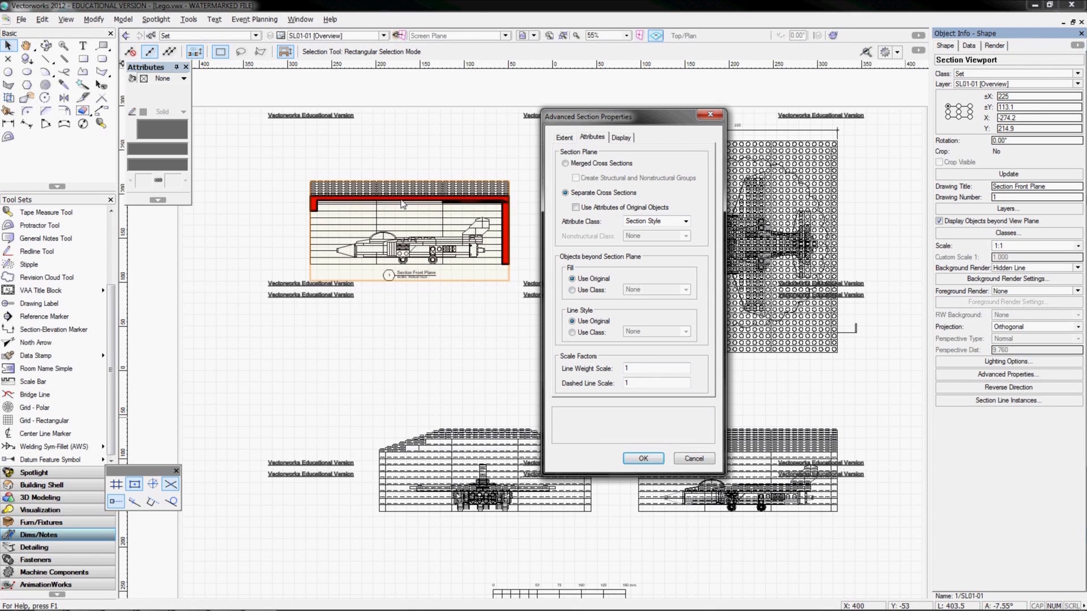
pyautogui.click(622, 138)
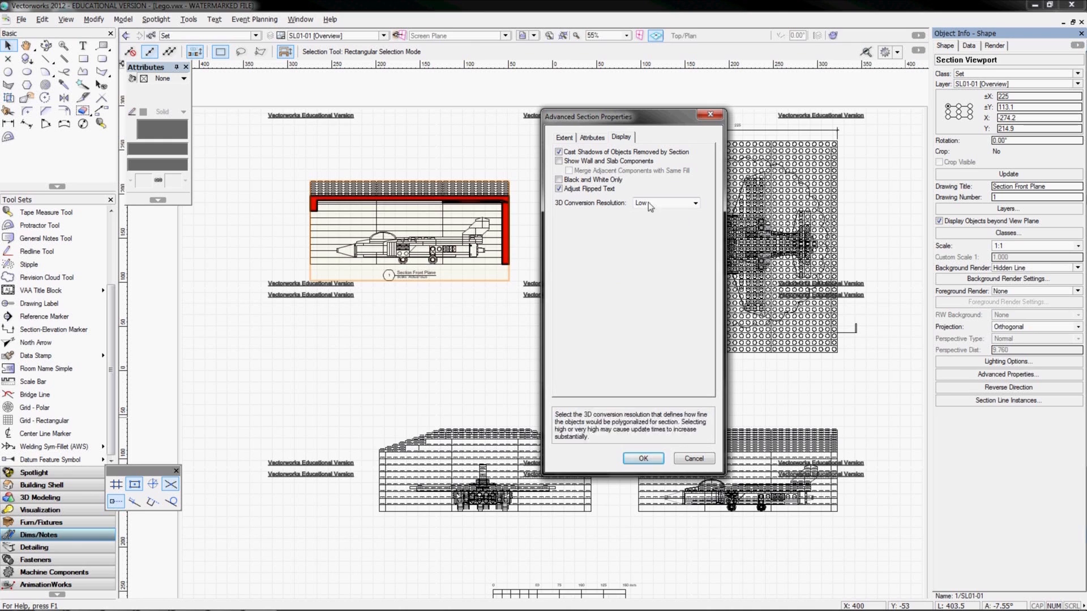
pyautogui.click(592, 138)
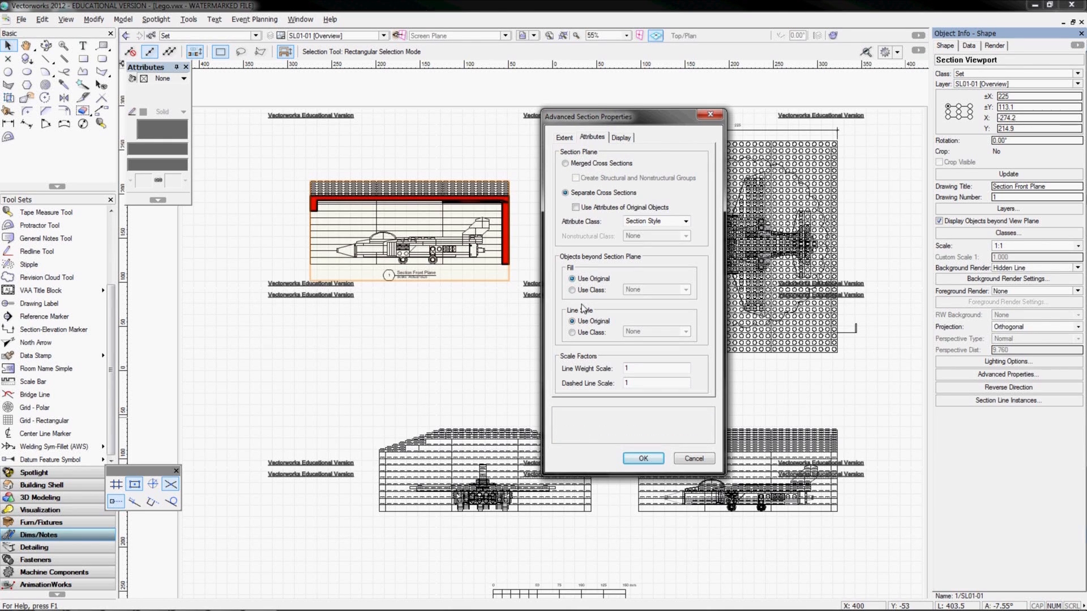
pyautogui.click(642, 459)
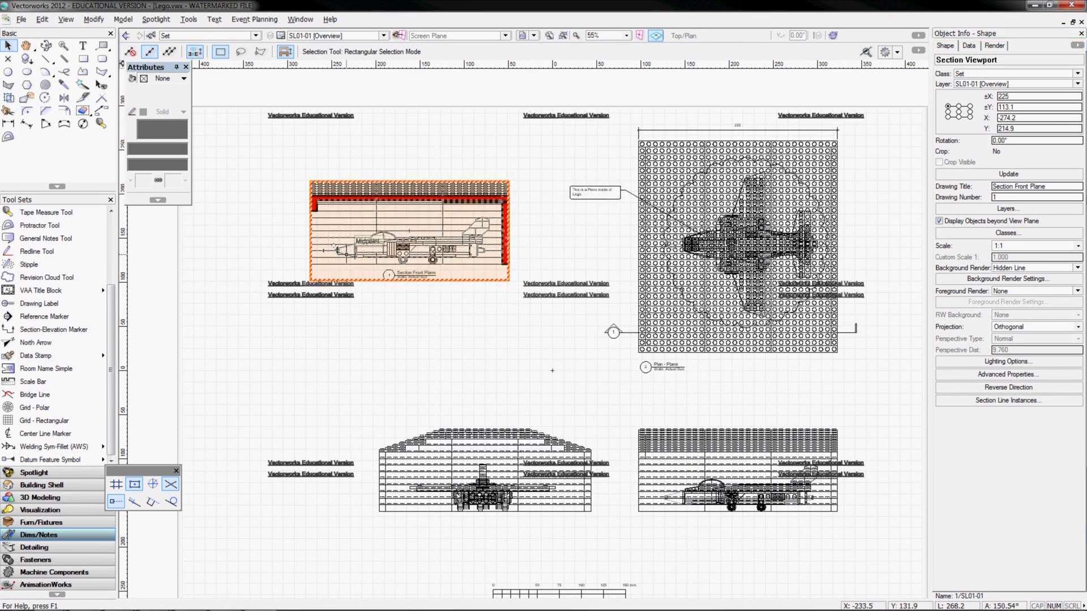
pyautogui.click(997, 175)
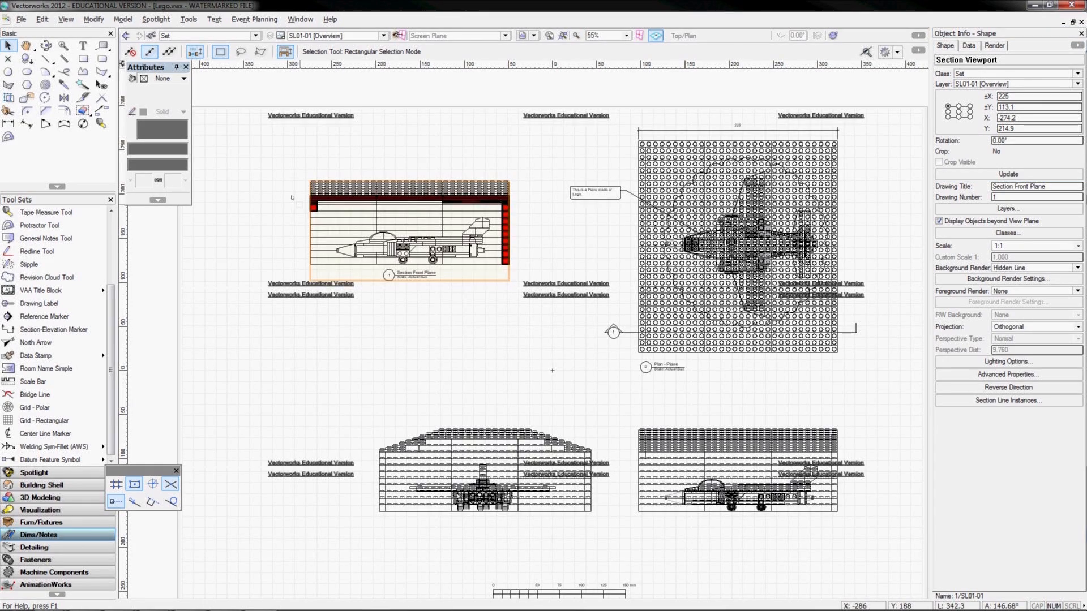
pyautogui.scroll(2, 283, 190)
pyautogui.scroll(2, 325, 194)
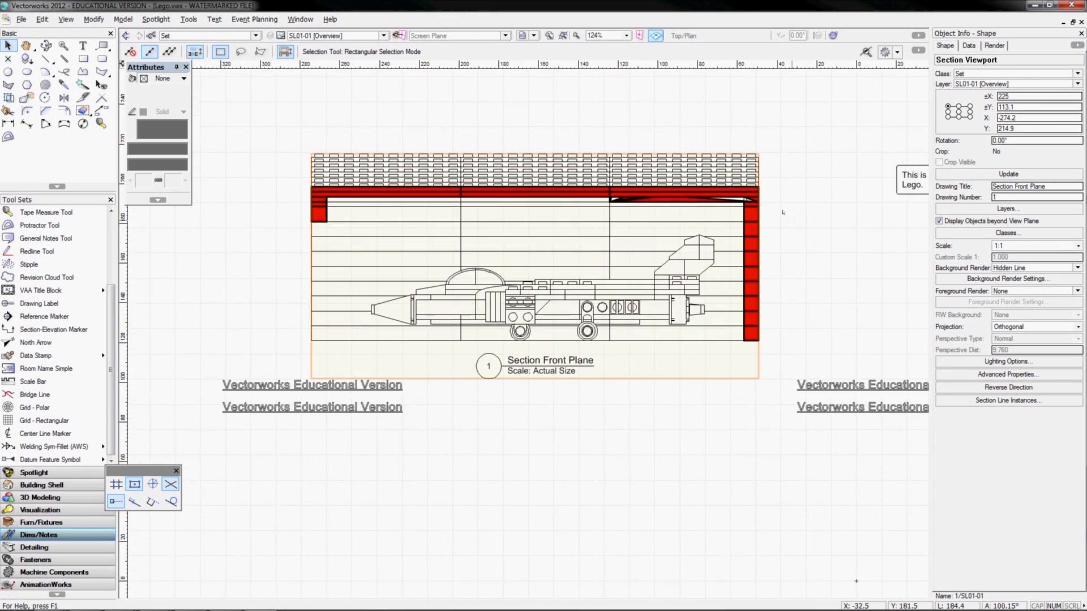
pyautogui.click(783, 212)
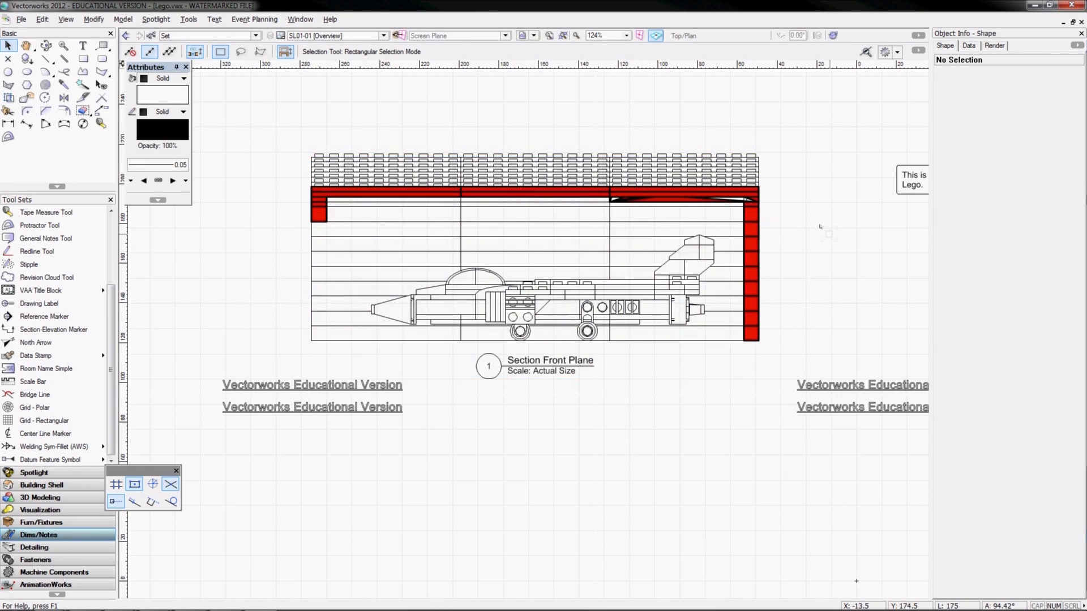
# Delete the side elevation viewport below the plan and move the Section Front Plane viewport into its place
pyautogui.scroll(-2, 829, 234)
pyautogui.moveTo(836, 231); pyautogui.dragTo(600, 202, button='middle')
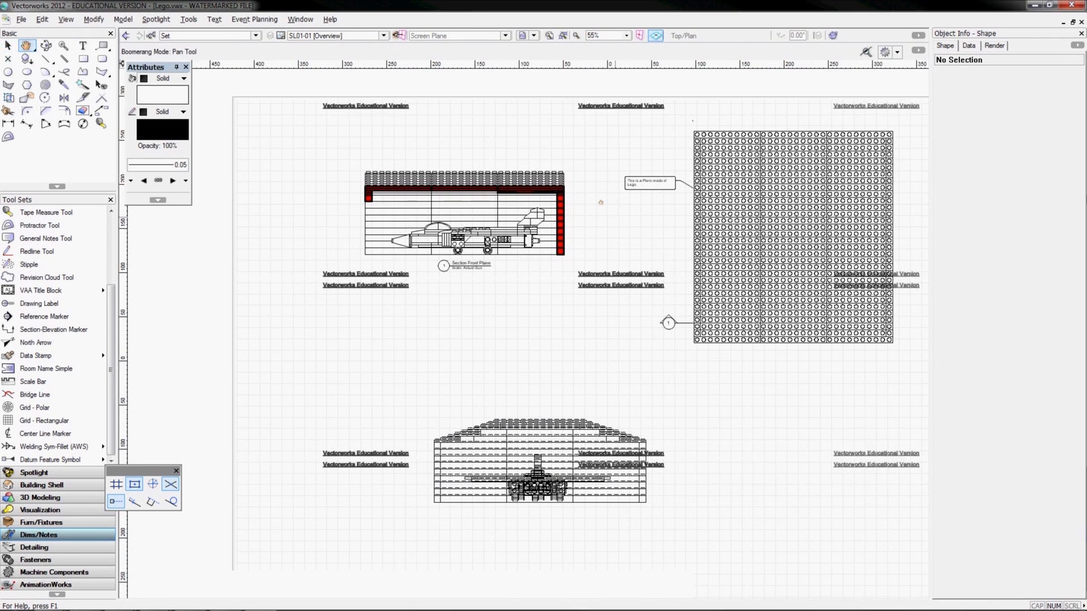
pyautogui.scroll(-1, 608, 199)
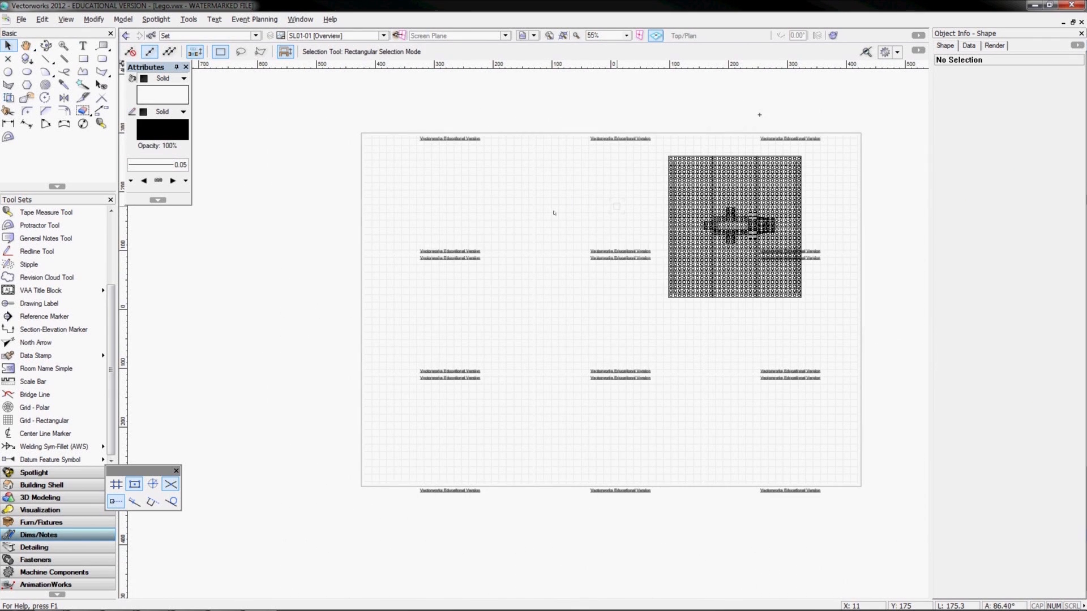
pyautogui.click(696, 374)
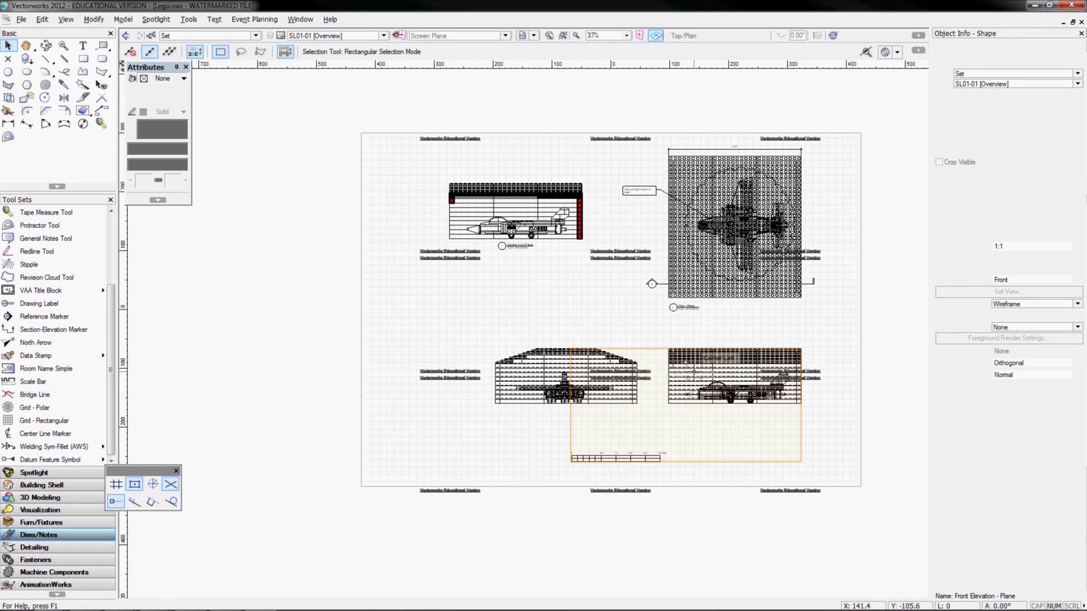
pyautogui.press('Delete')
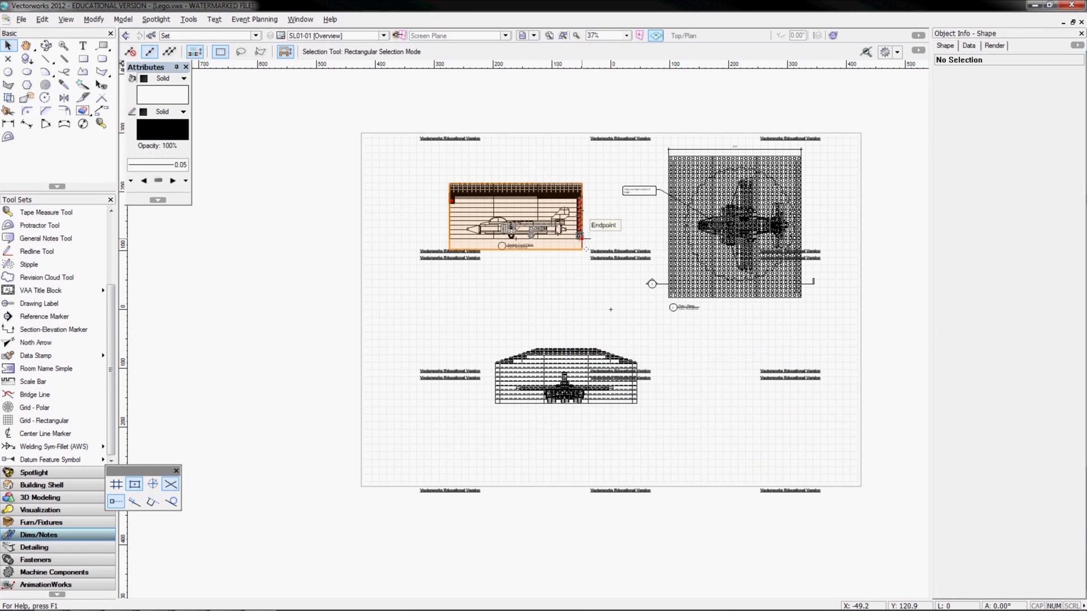
pyautogui.moveTo(581, 236); pyautogui.dragTo(801, 404)
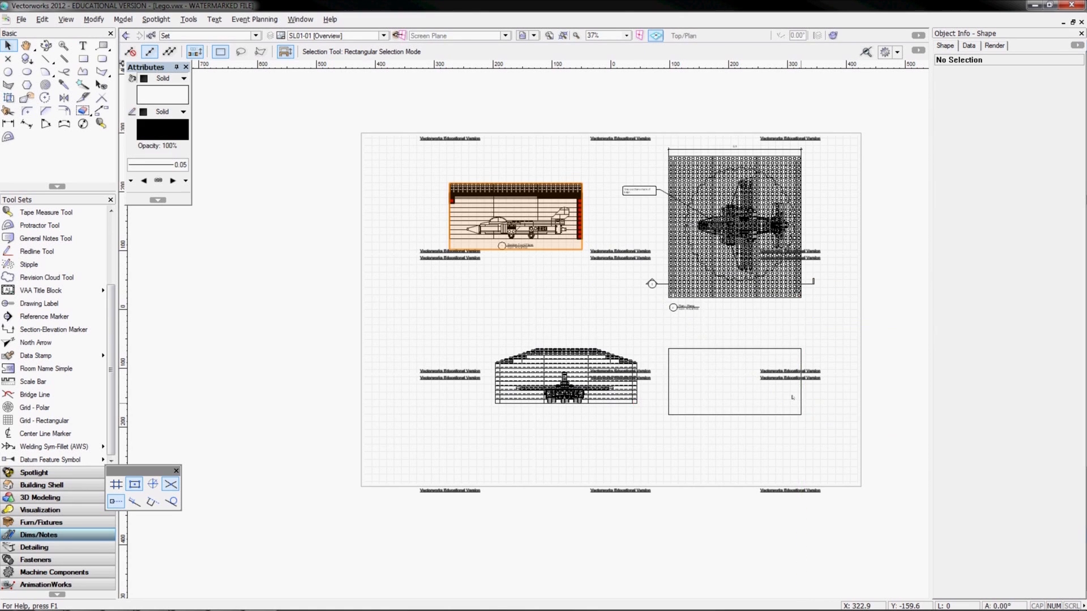
pyautogui.click(836, 407)
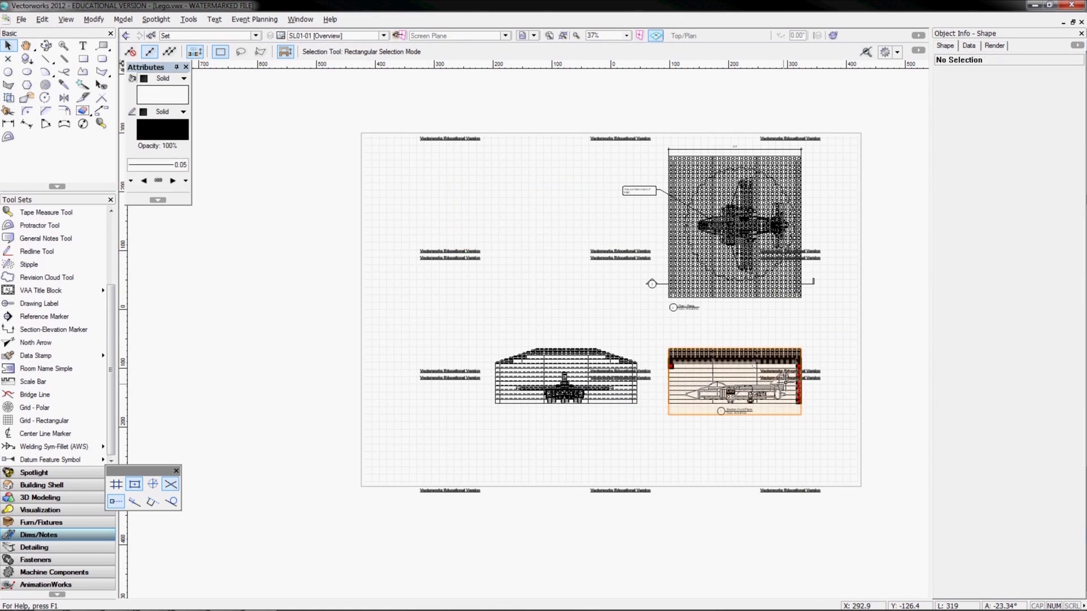
# Select all viewports and shift them together downward and slightly left on the sheet
pyautogui.hotkey('ctrl', 'a')
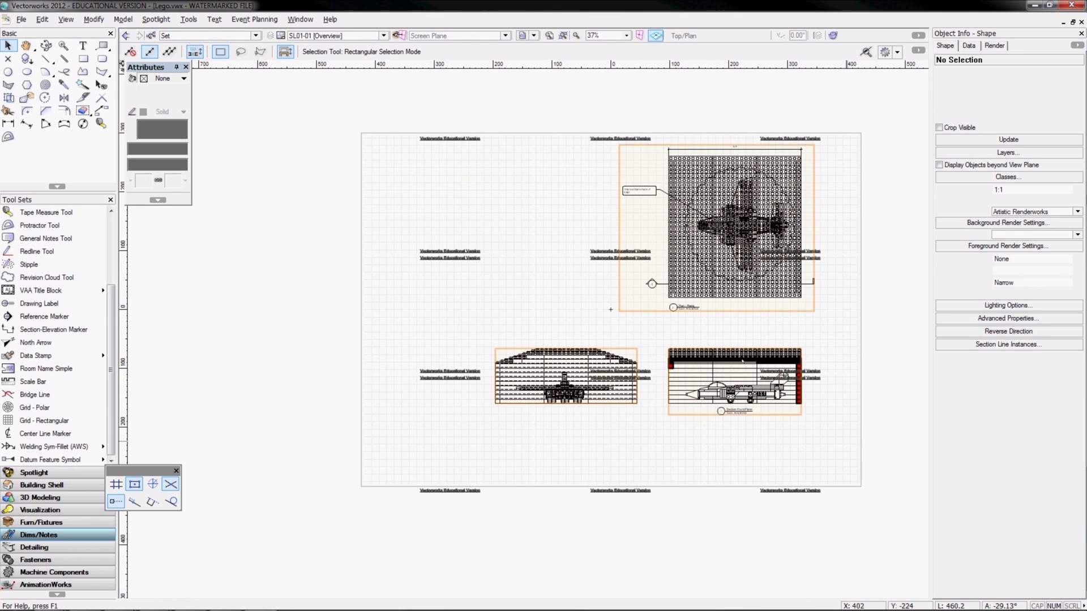
pyautogui.hotkey('ctrl', 'a')
pyautogui.moveTo(742, 360); pyautogui.dragTo(731, 403)
pyautogui.click(848, 362)
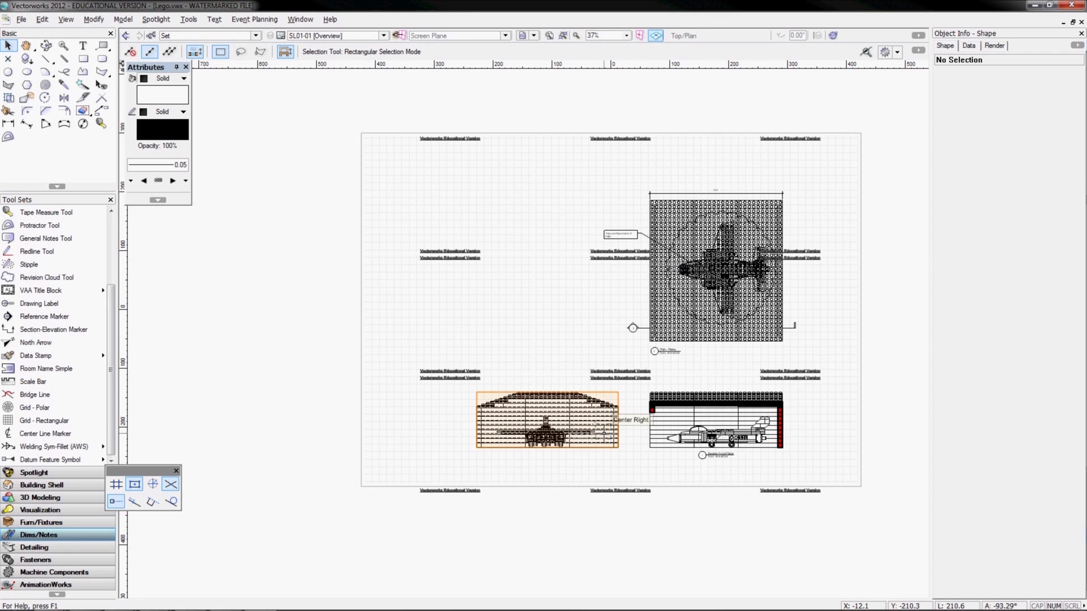
# Try the Right, Right Rear and Left Rear Isometric views on a copy of the hangar's end elevation viewport, and delete the copy
pyautogui.moveTo(615, 444)
pyautogui.mouseDown()
pyautogui.moveTo(569, 287)
pyautogui.moveTo(573, 295)
pyautogui.mouseUp()
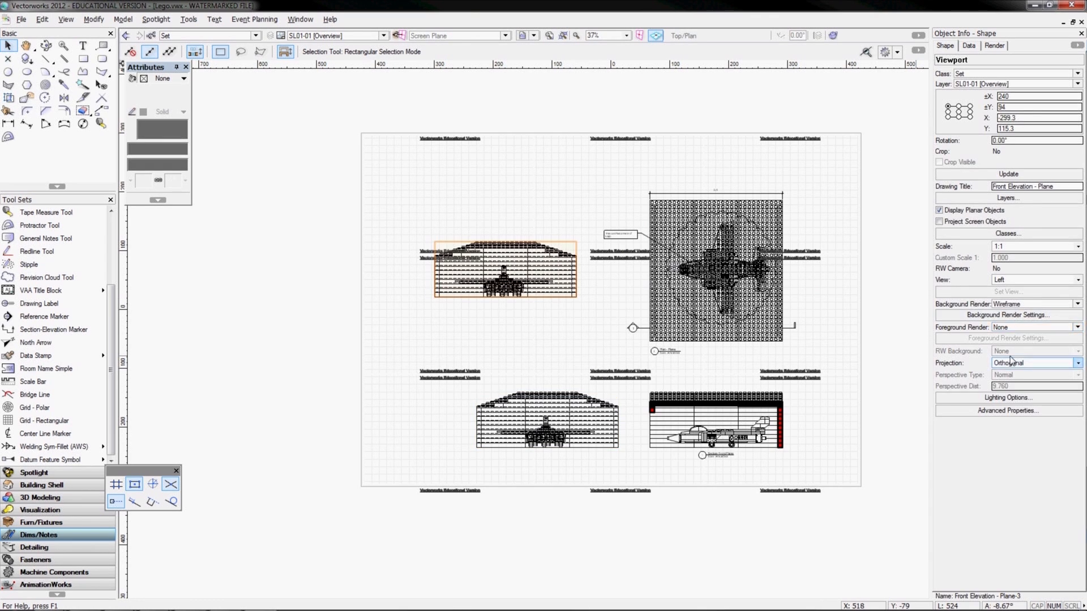
pyautogui.click(1008, 280)
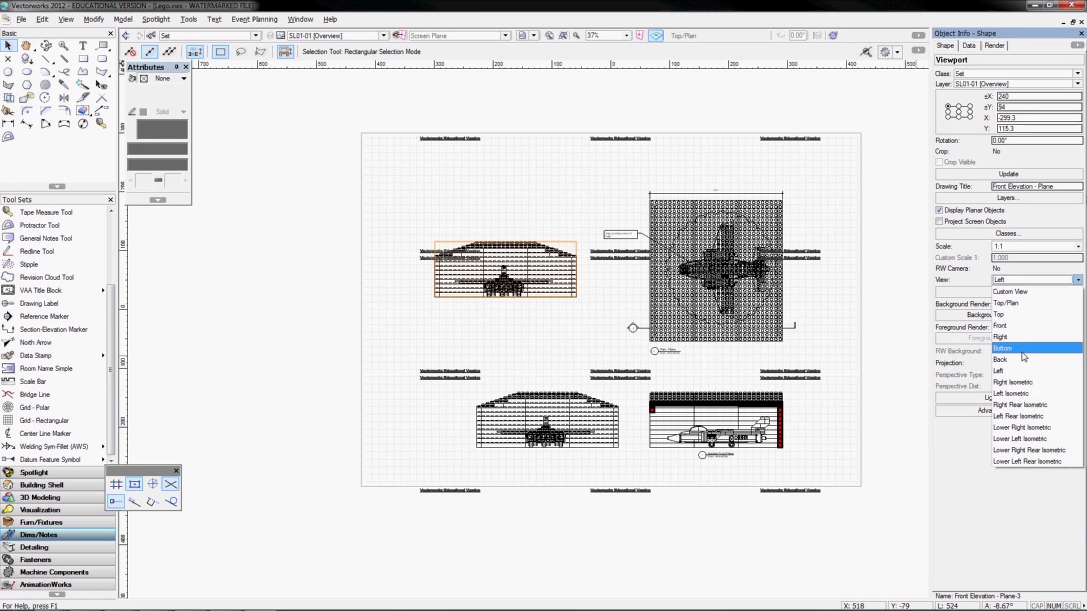
pyautogui.click(1017, 383)
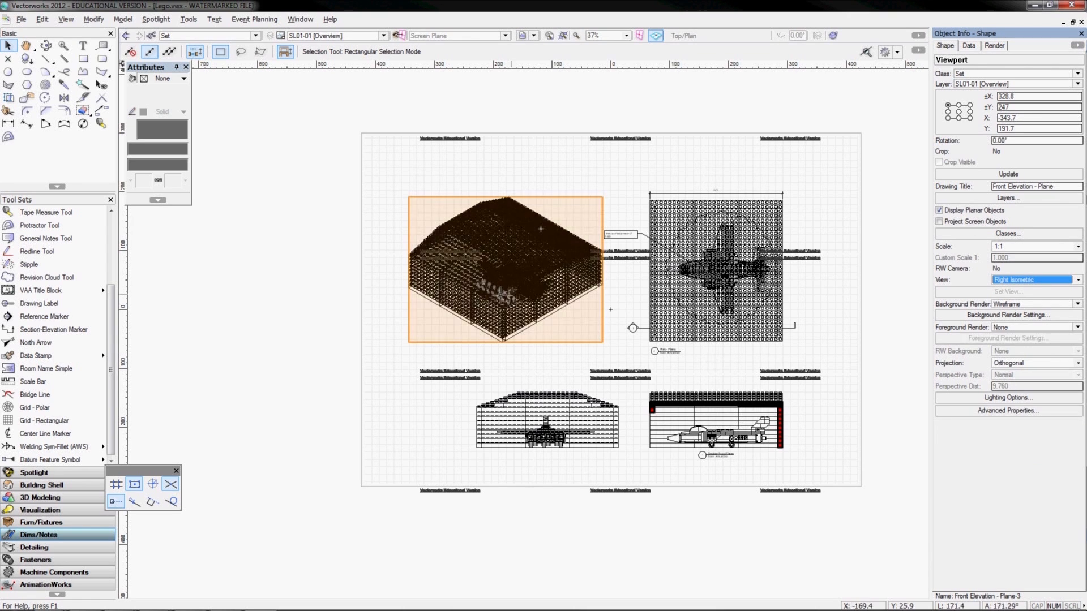
pyautogui.click(1001, 280)
pyautogui.click(1012, 406)
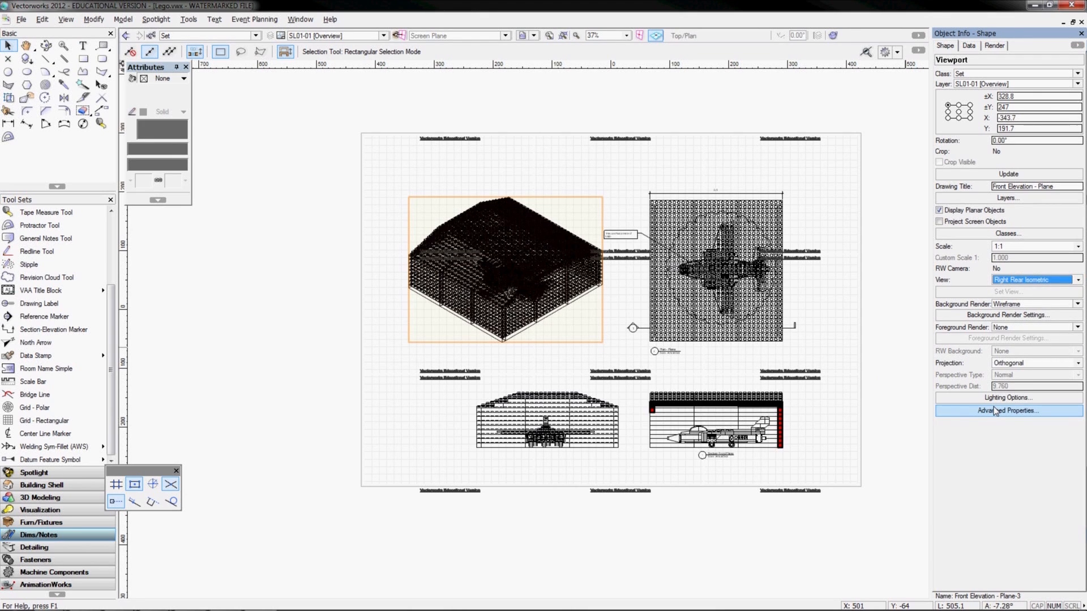
pyautogui.click(1031, 281)
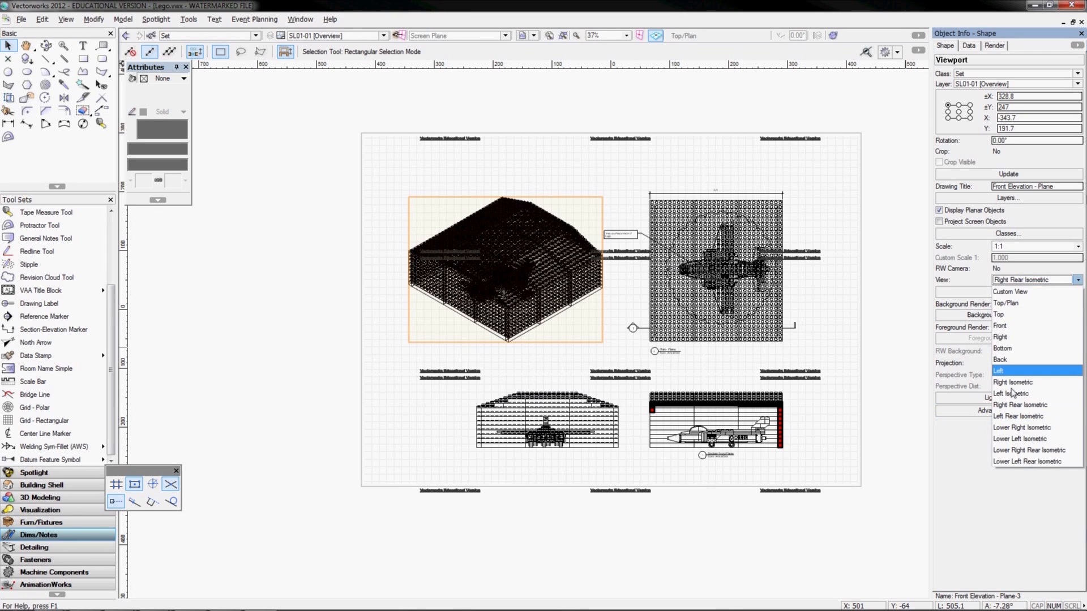
pyautogui.click(1017, 416)
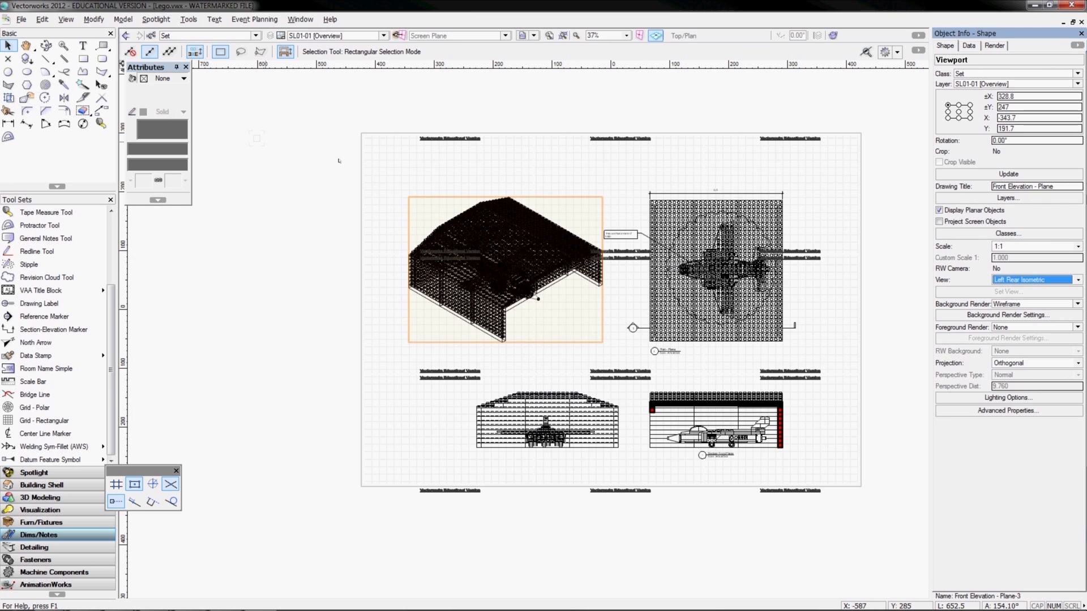
pyautogui.press('Delete')
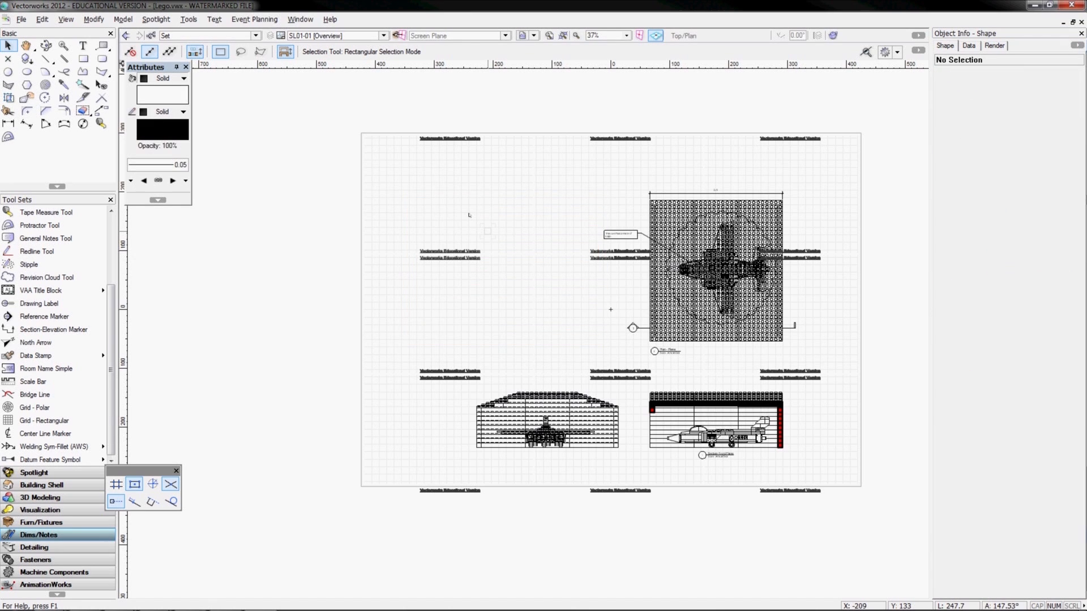
# Switch to the Plane design layer and orbit the model to a 3D view into the hangar's open end
pyautogui.click(305, 35)
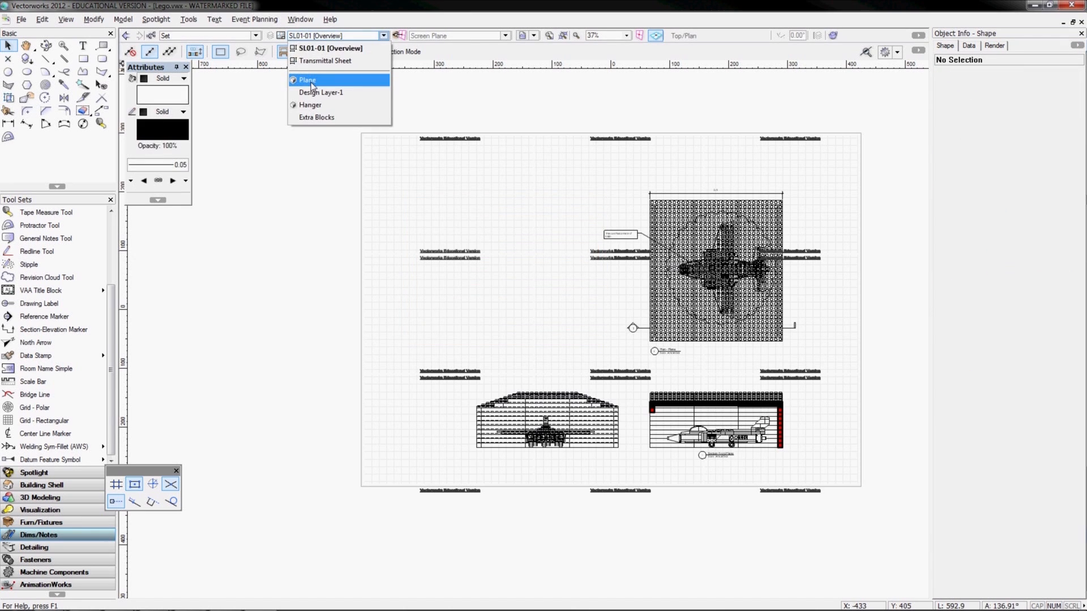
pyautogui.click(310, 81)
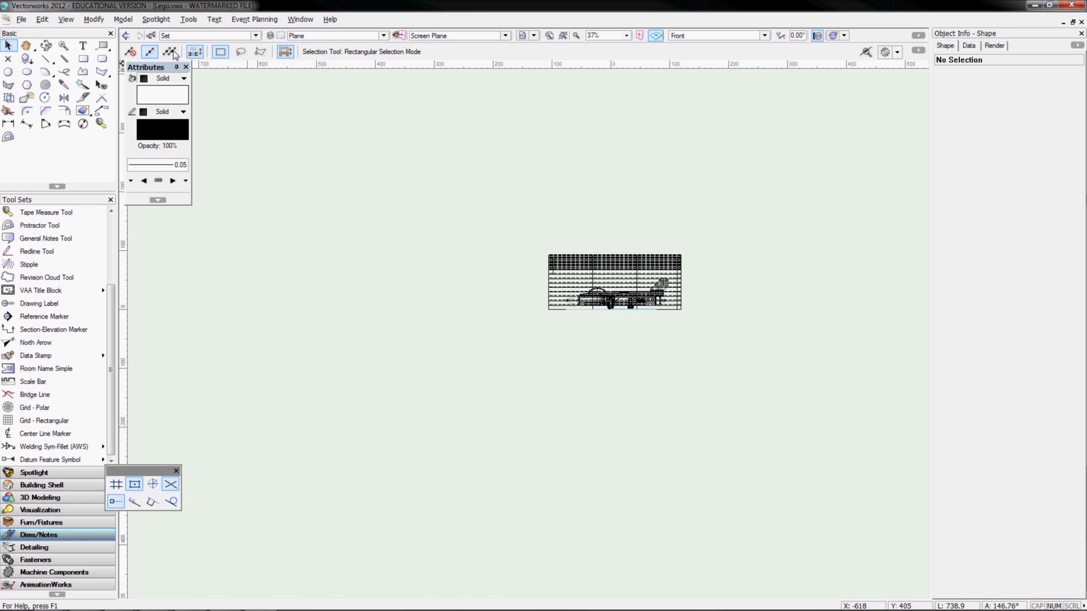
pyautogui.click(46, 46)
pyautogui.moveTo(611, 311); pyautogui.dragTo(741, 333)
pyautogui.moveTo(656, 314); pyautogui.dragTo(636, 305)
pyautogui.scroll(2, 636, 304)
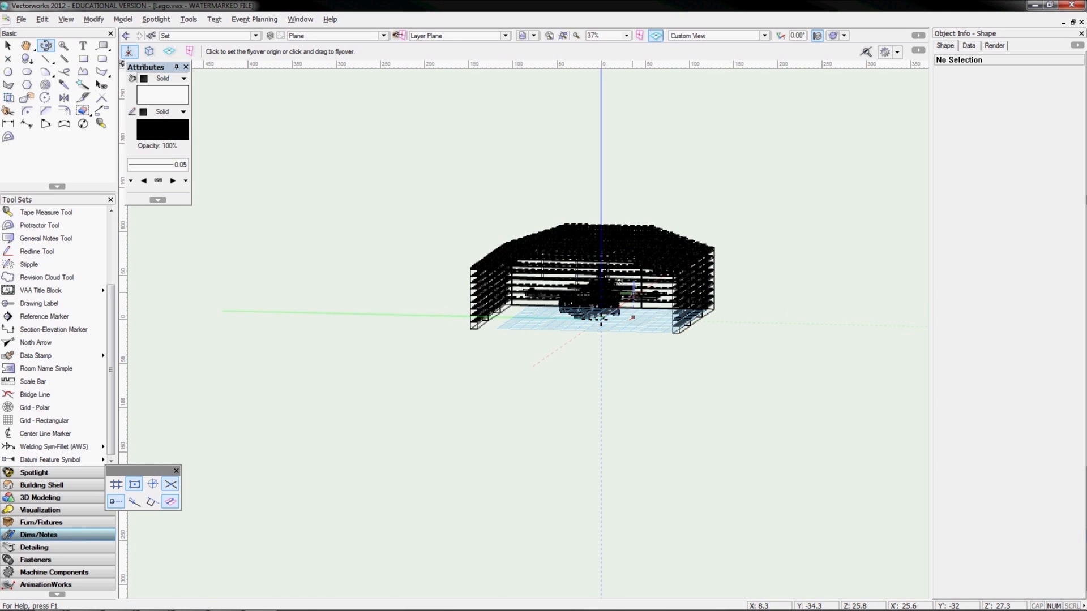
pyautogui.scroll(2, 632, 318)
pyautogui.moveTo(605, 290); pyautogui.dragTo(606, 344, button='middle')
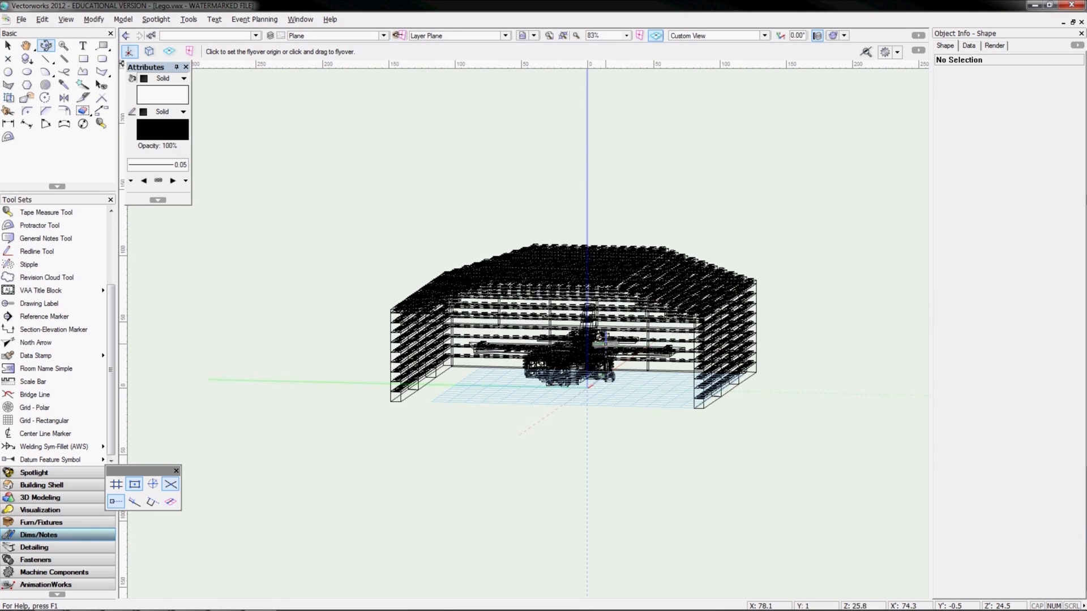
# Render the model in OpenGL and fine-tune the 3D view of the plane inside the hangar
pyautogui.moveTo(599, 337); pyautogui.dragTo(588, 388)
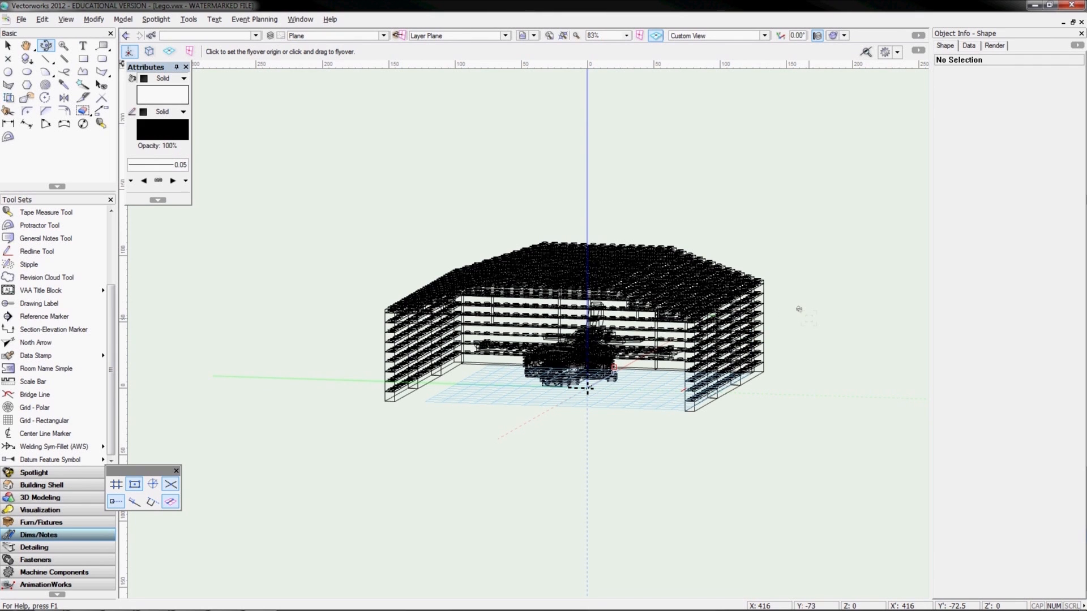
pyautogui.hotkey('ctrl', 'shift', 'g')
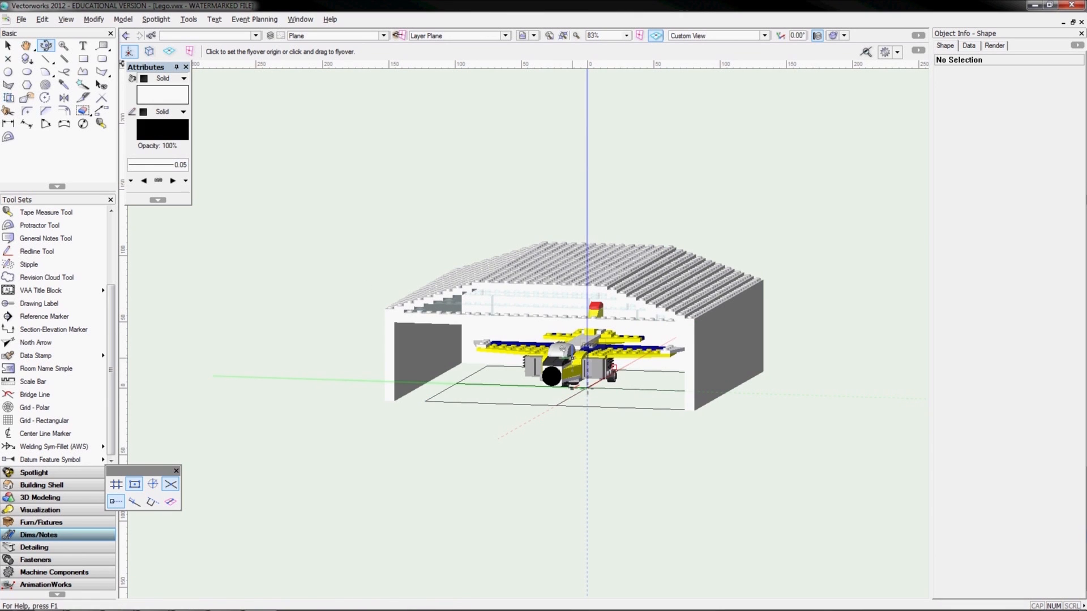
pyautogui.moveTo(564, 348); pyautogui.dragTo(555, 299)
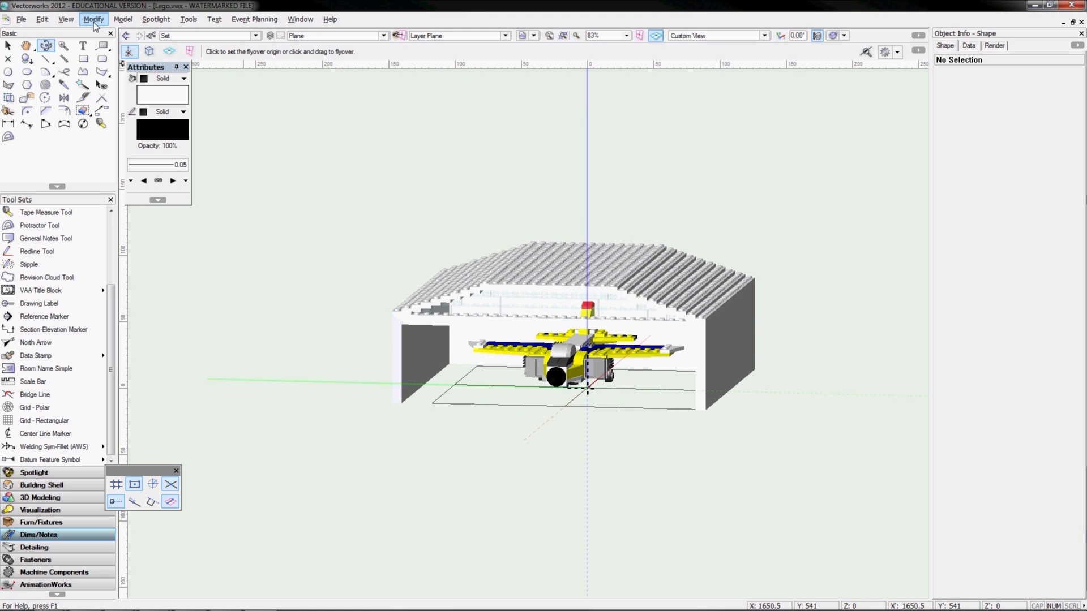
# Try rendering the 3D view of the hangar and plane in Final Quality Renderworks
pyautogui.click(122, 20)
pyautogui.moveTo(66, 19)
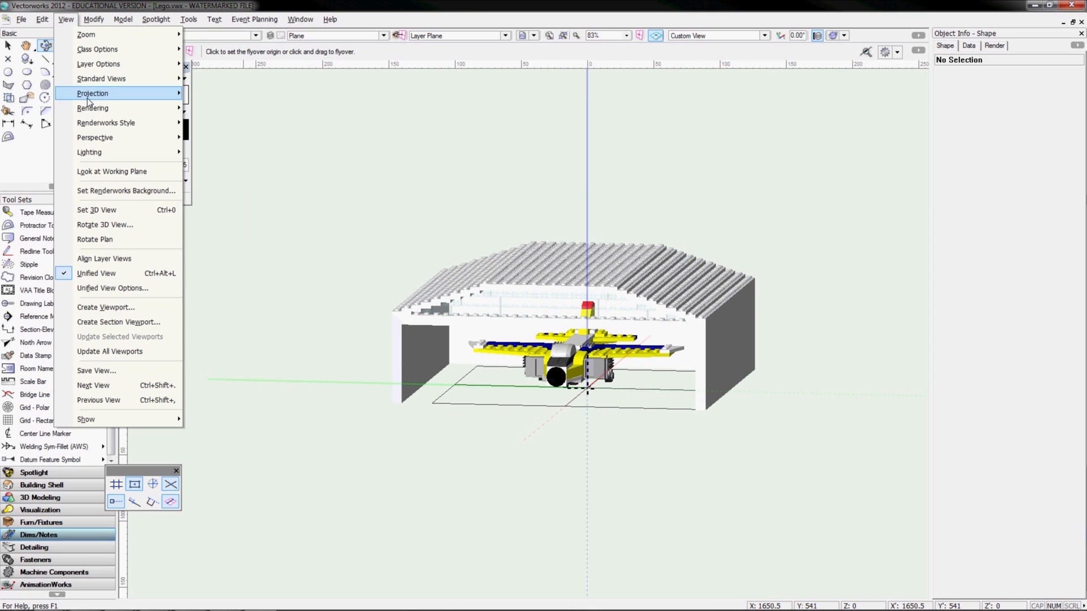
pyautogui.moveTo(90, 109)
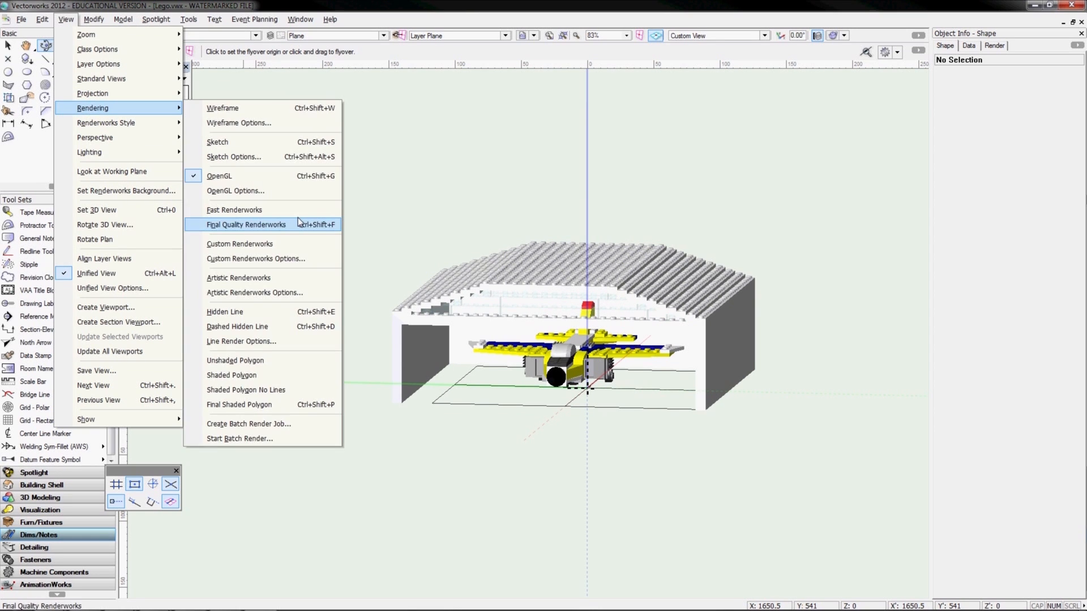
pyautogui.click(297, 218)
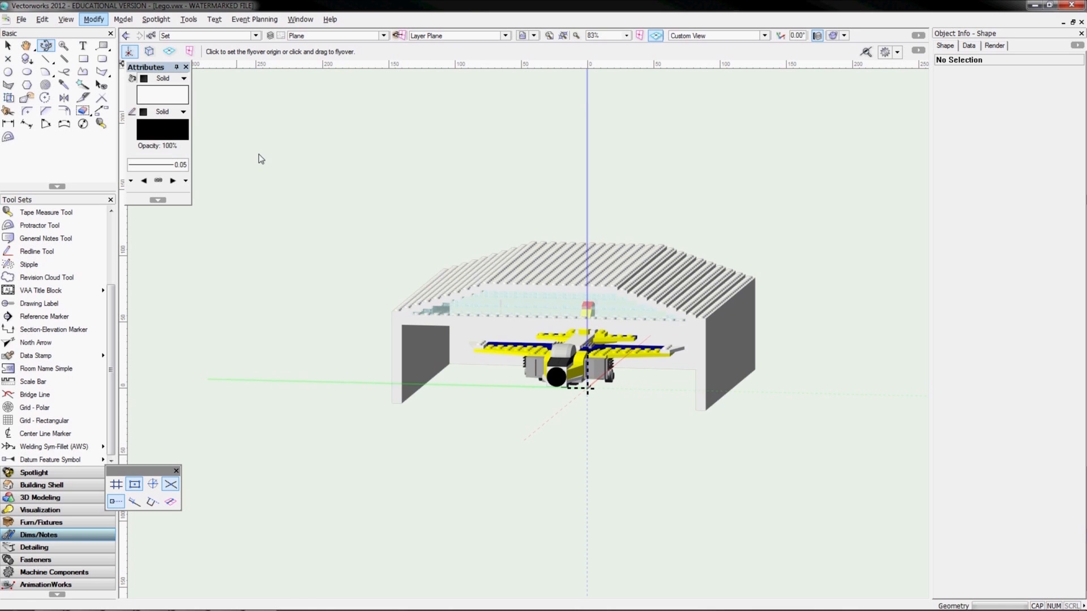
pyautogui.moveTo(266, 157); pyautogui.dragTo(250, 143)
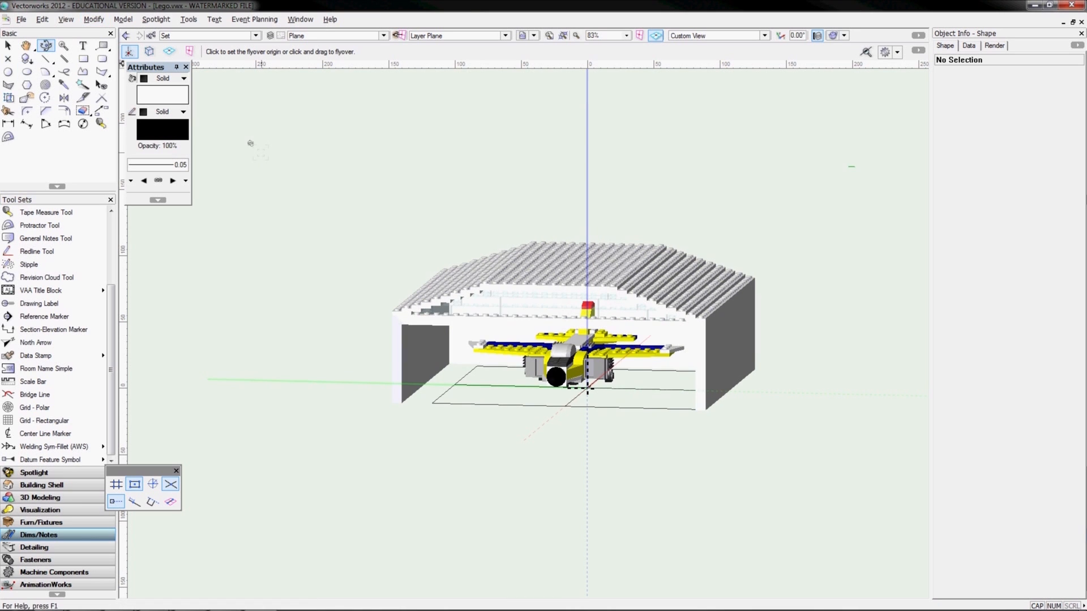
# Begin creating a viewport from the current OpenGL 3D view and name it Isometric
pyautogui.click(94, 19)
pyautogui.moveTo(66, 20)
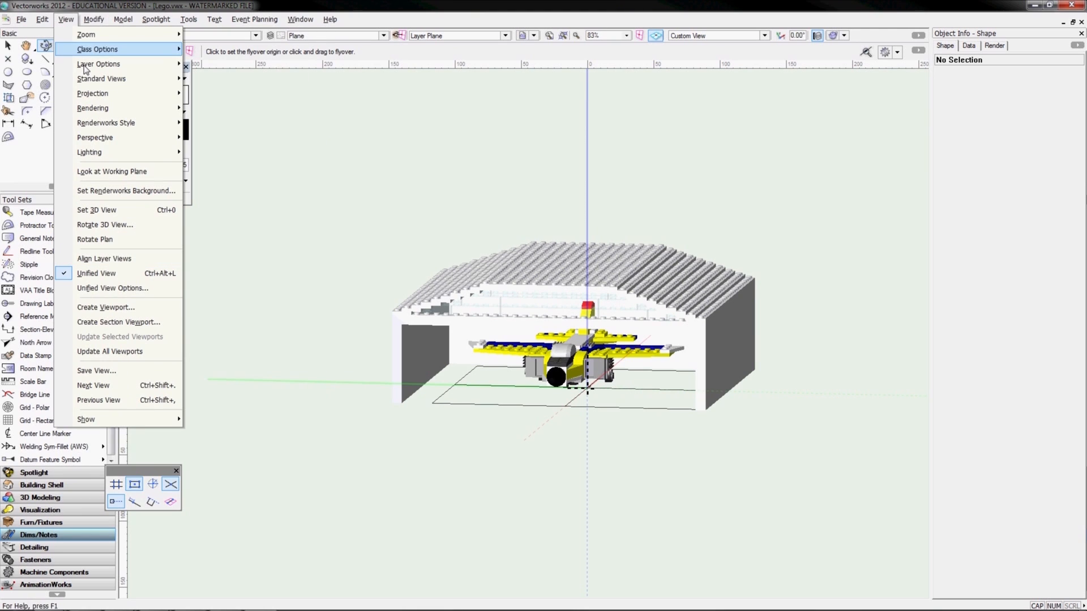
pyautogui.click(98, 308)
pyautogui.moveTo(514, 117); pyautogui.dragTo(264, 108)
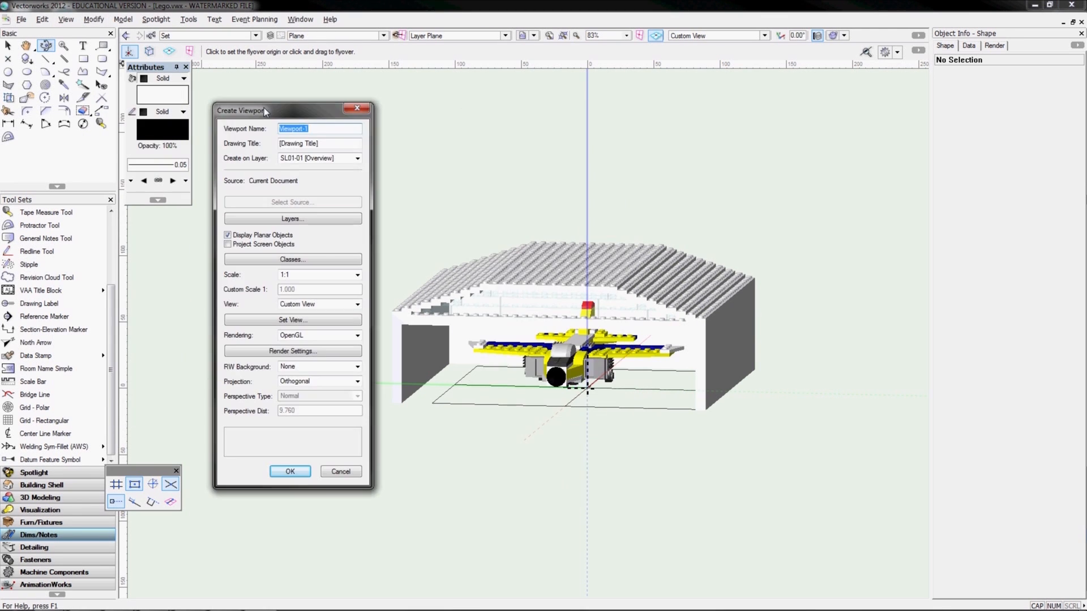
pyautogui.write('ISOMET')
pyautogui.press('BackSpace')
pyautogui.press('BackSpace')
pyautogui.press('BackSpace')
pyautogui.press('BackSpace')
pyautogui.press('BackSpace')
pyautogui.press('BackSpace')
pyautogui.write('Isometyric')
pyautogui.press('BackSpace')
pyautogui.press('BackSpace')
pyautogui.press('BackSpace')
pyautogui.press('BackSpace')
pyautogui.write('ric')
# Reuse the viewport name in the drawing title as Isometric Plane and create the viewport on sheet layer SL01-01 [Overview]
pyautogui.hotkey('ctrl', 'a')
pyautogui.hotkey('ctrl', 'c')
pyautogui.press('Tab')
pyautogui.hotkey('ctrl', 'v')
pyautogui.write('Pla')
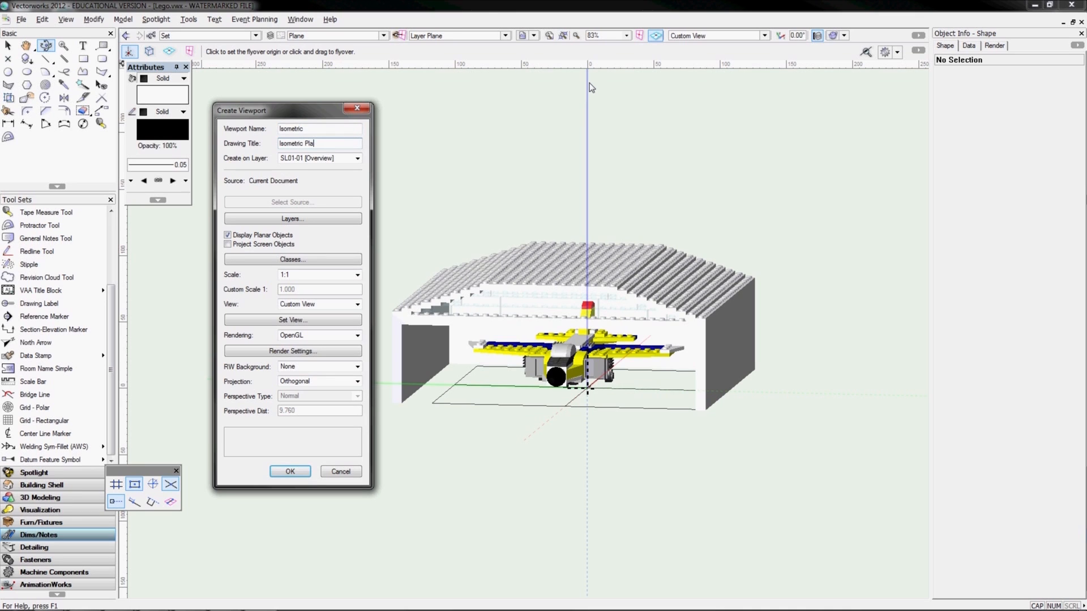
pyautogui.write('ne')
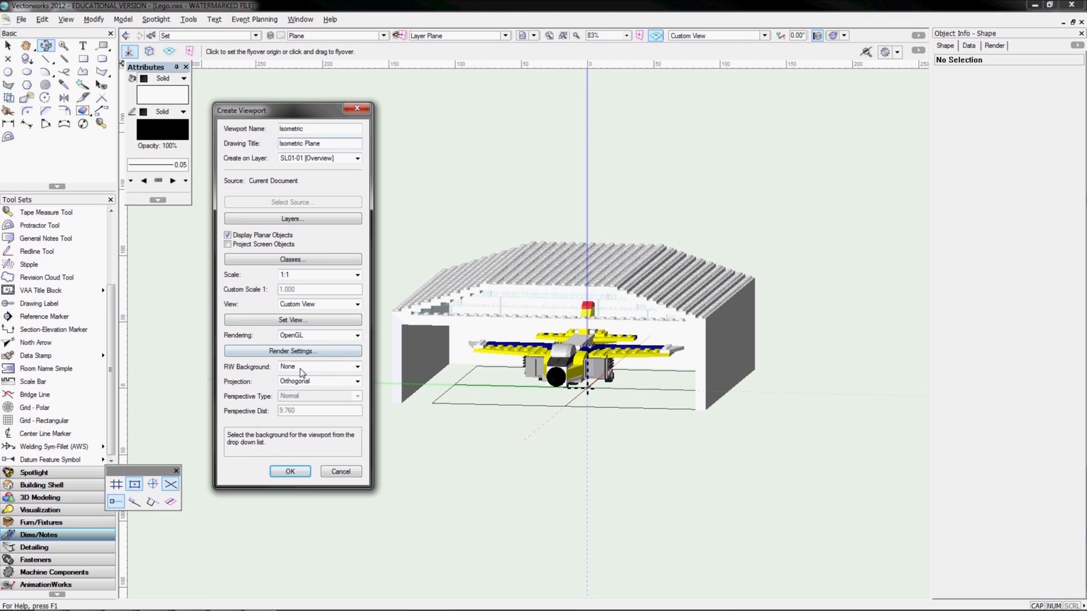
pyautogui.click(290, 472)
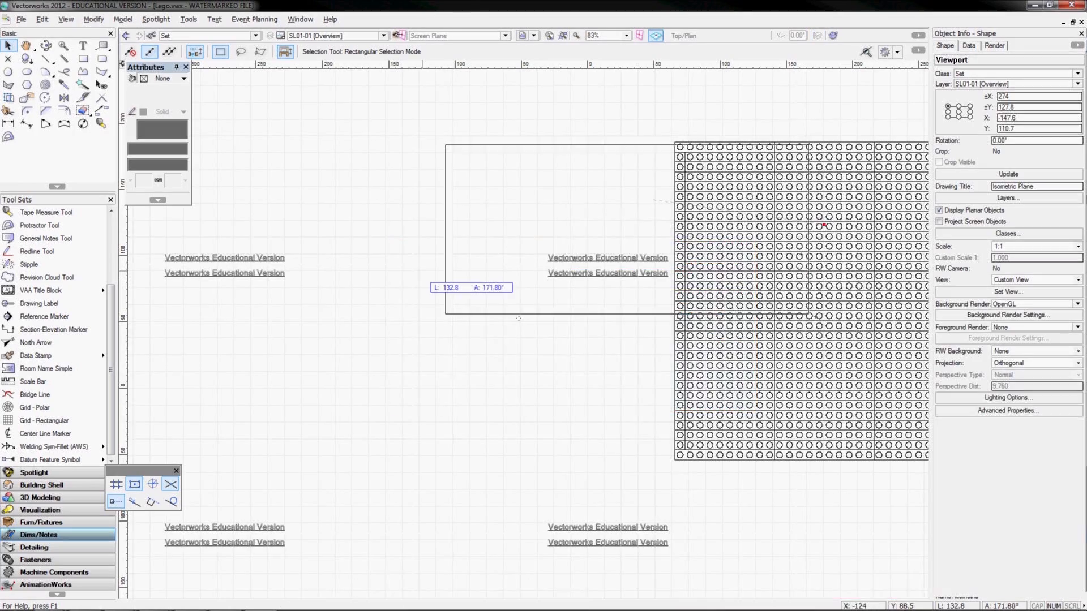
# Move the Isometric viewport into the free area left of the plan and update it to its OpenGL rendering
pyautogui.moveTo(710, 353); pyautogui.dragTo(538, 328)
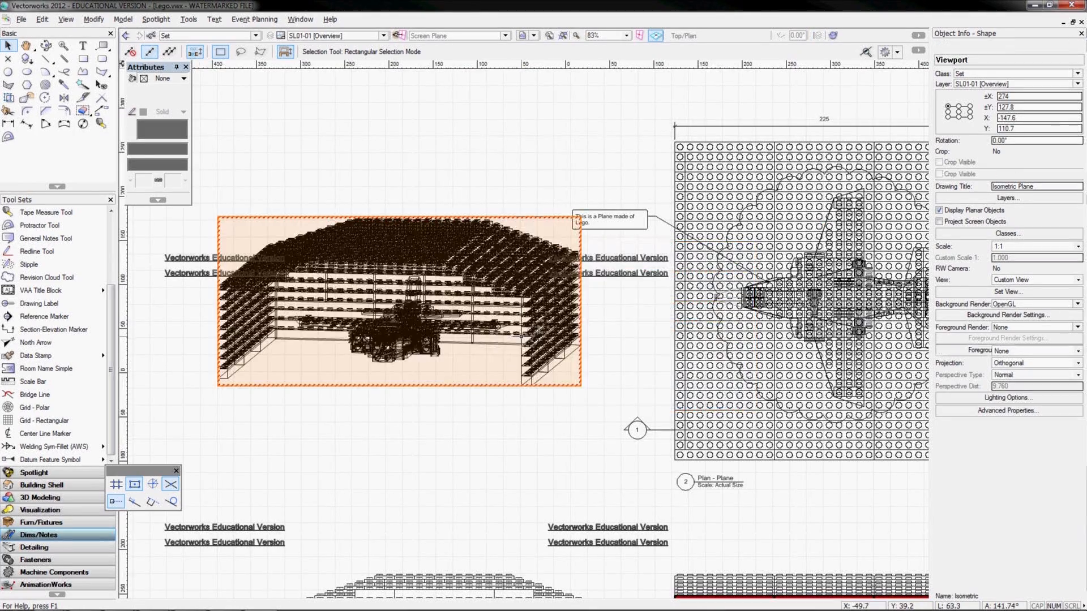
pyautogui.scroll(-1, 521, 338)
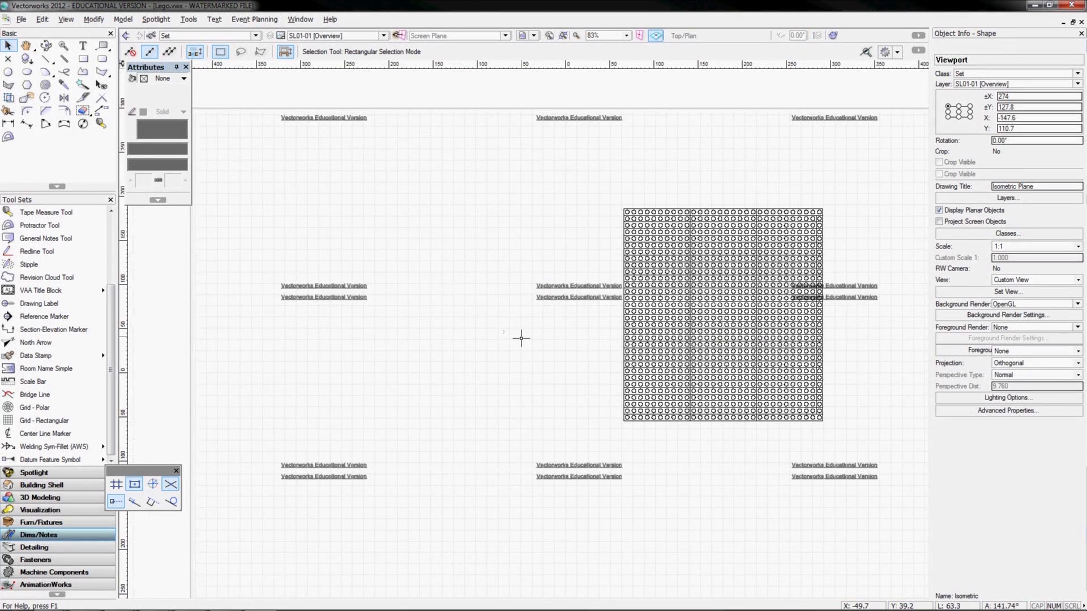
pyautogui.moveTo(484, 296); pyautogui.dragTo(475, 321)
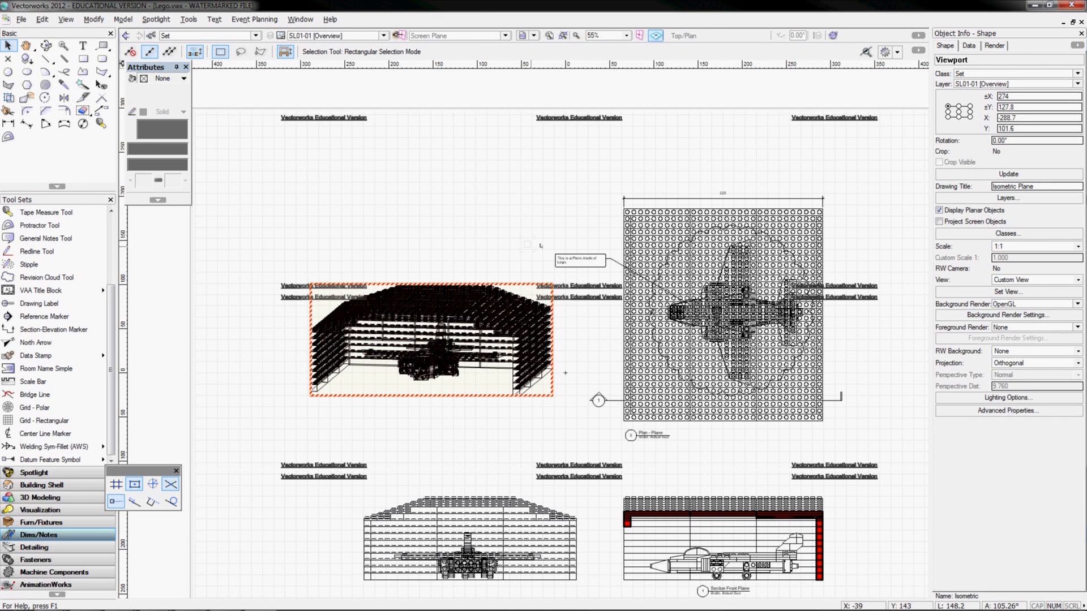
pyautogui.click(964, 175)
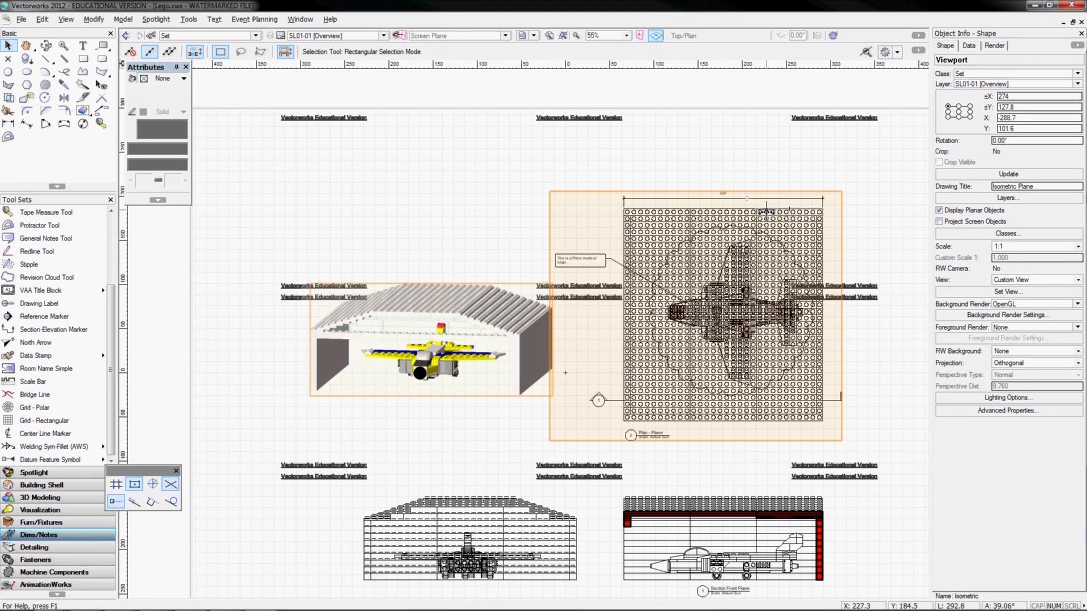
# Decline the backup copy and shift the Isometric viewport slightly up and to the left on the sheet
pyautogui.click(475, 204)
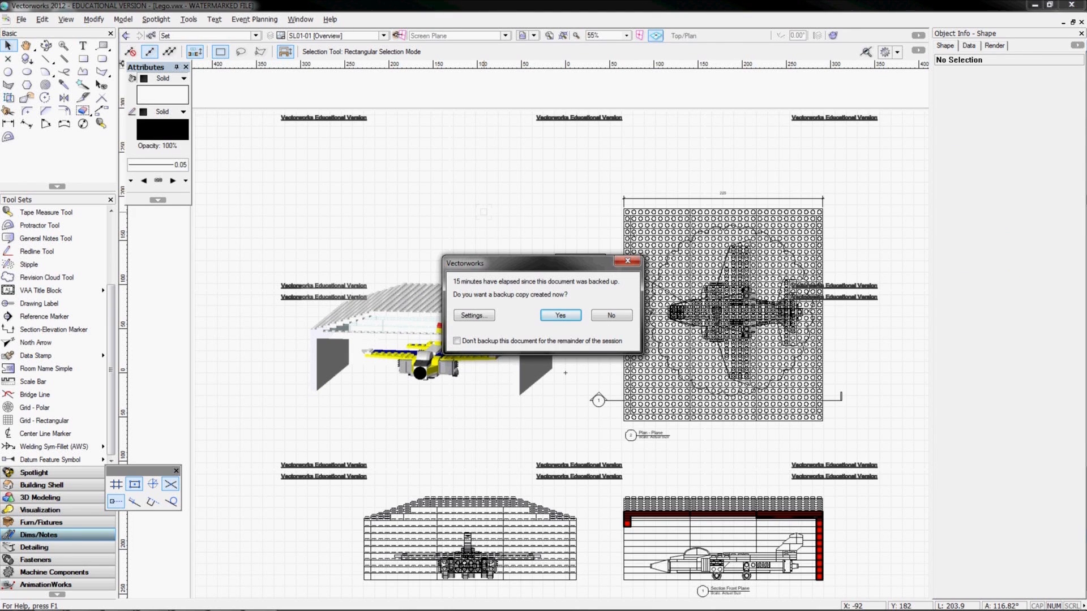
pyautogui.click(612, 315)
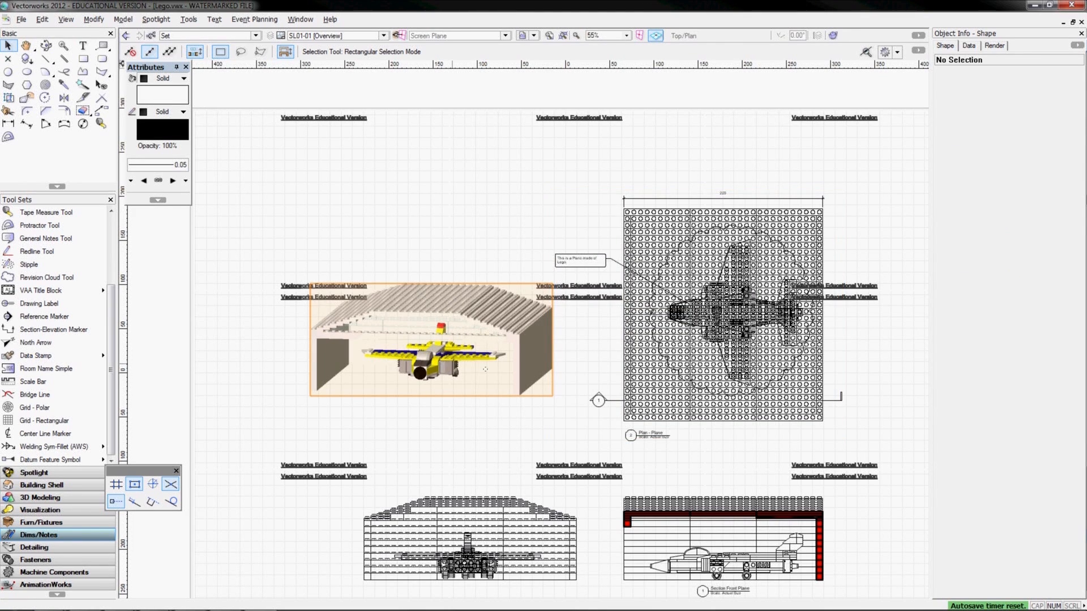
pyautogui.moveTo(432, 299); pyautogui.dragTo(412, 289)
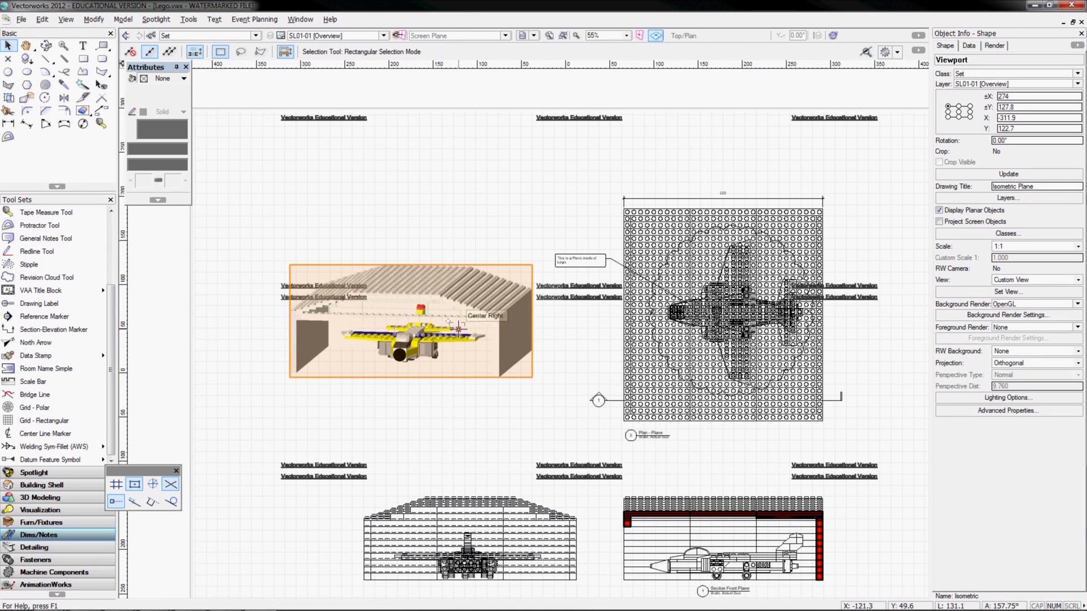
# Crop the Section Front Plane viewport with a rectangle about 222.5 by 109.2 mm that cuts off the hangar's rear wall
pyautogui.moveTo(565, 373); pyautogui.dragTo(493, 280, button='middle')
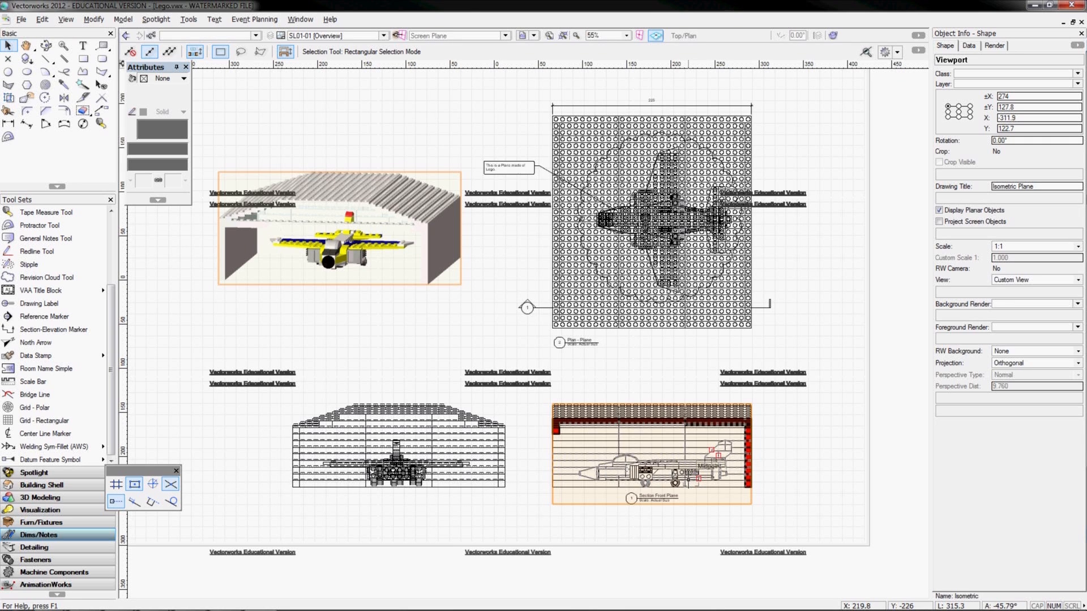
pyautogui.rightClick(611, 422)
pyautogui.rightClick(611, 421)
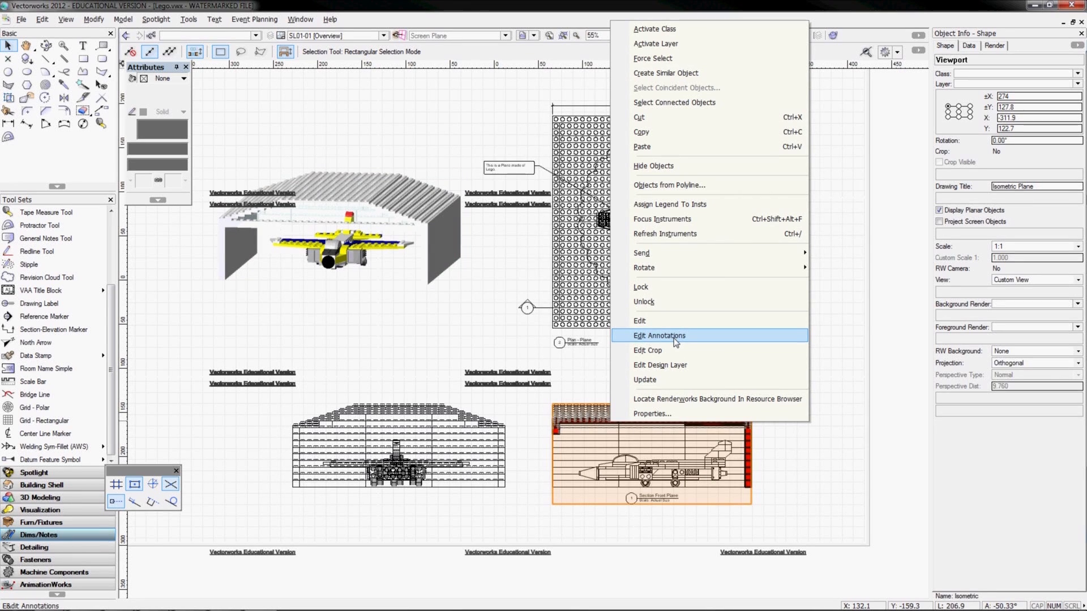
pyautogui.click(648, 354)
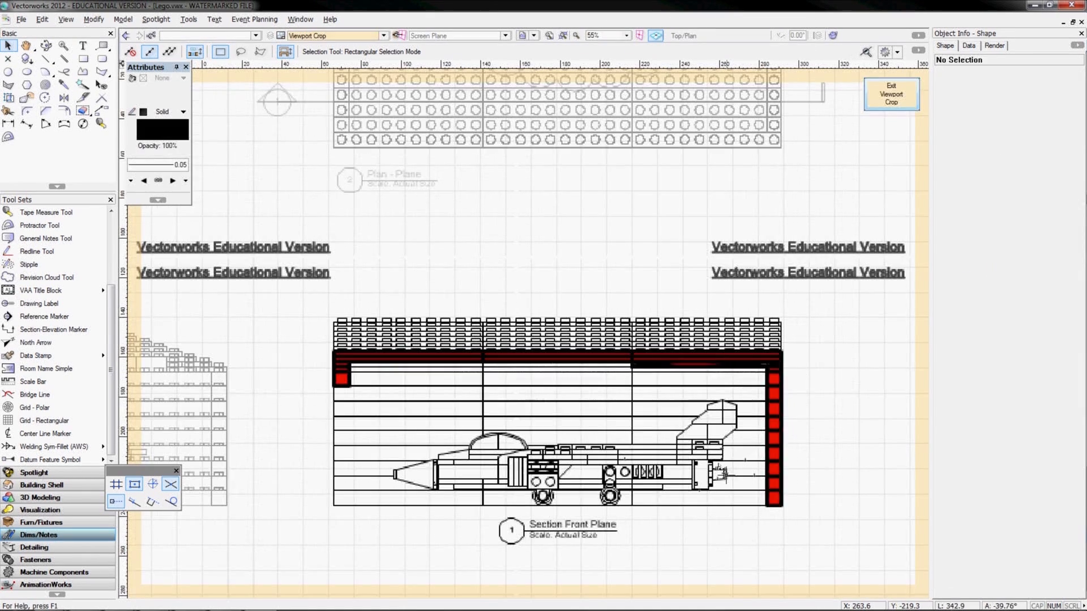
pyautogui.moveTo(674, 460); pyautogui.dragTo(659, 389, button='middle')
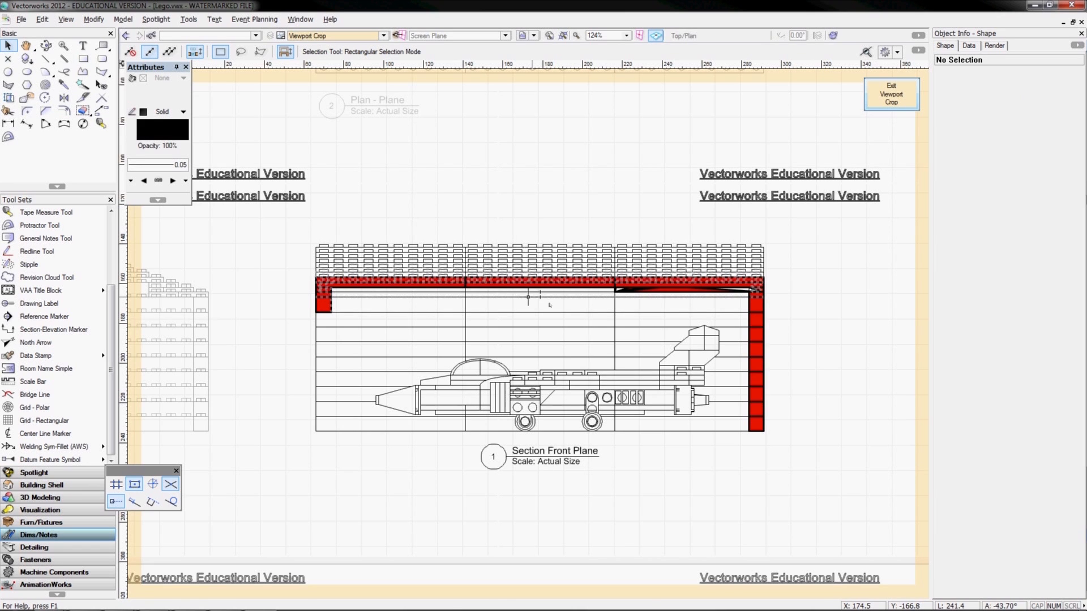
pyautogui.click(83, 58)
pyautogui.click(189, 52)
pyautogui.click(293, 223)
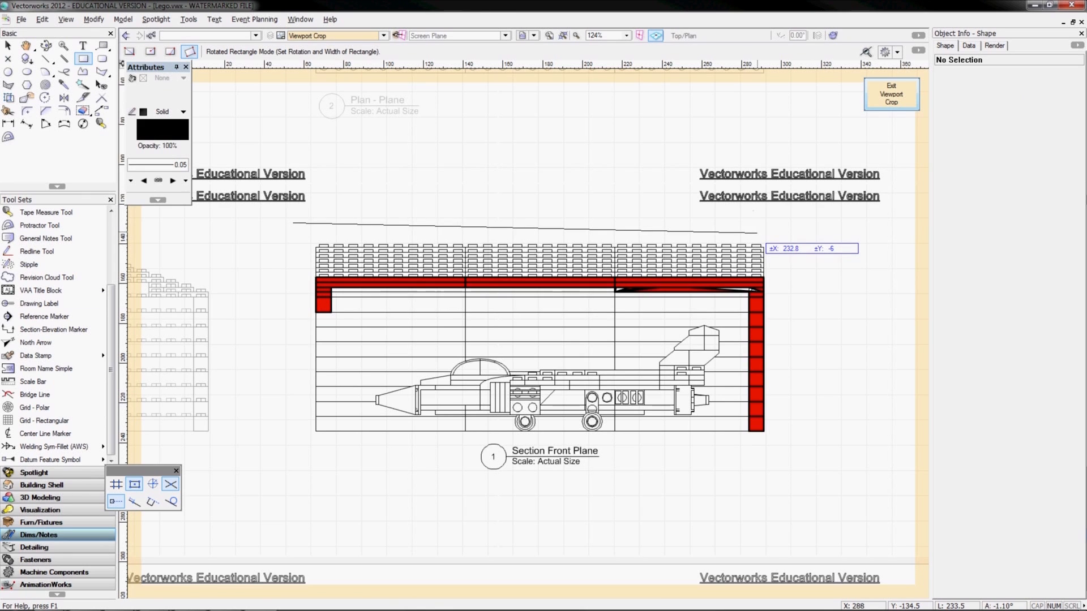
pyautogui.click(736, 223)
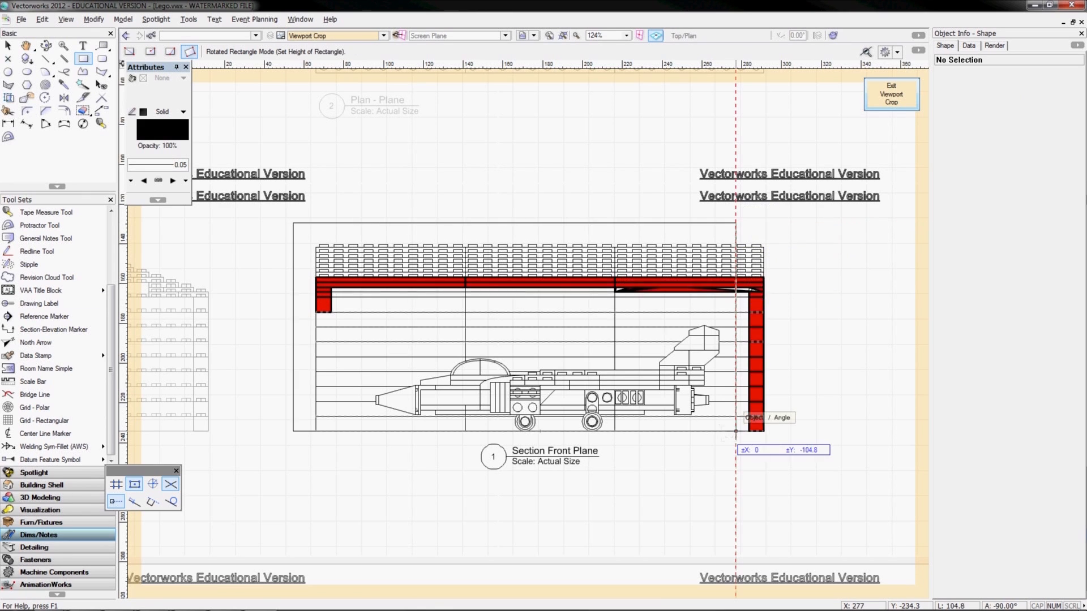
pyautogui.click(736, 439)
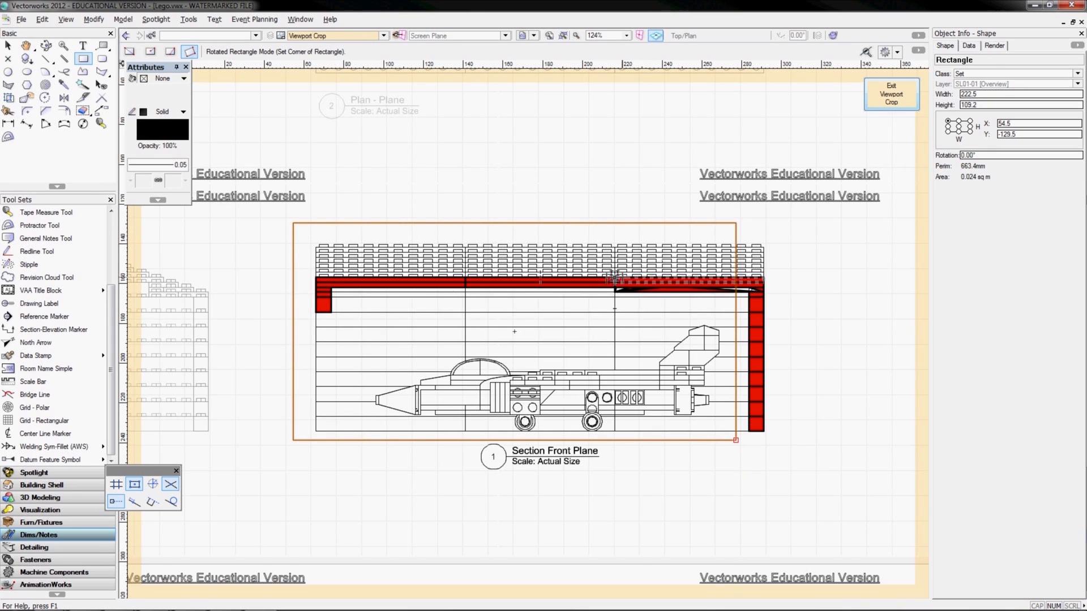
pyautogui.press('x')
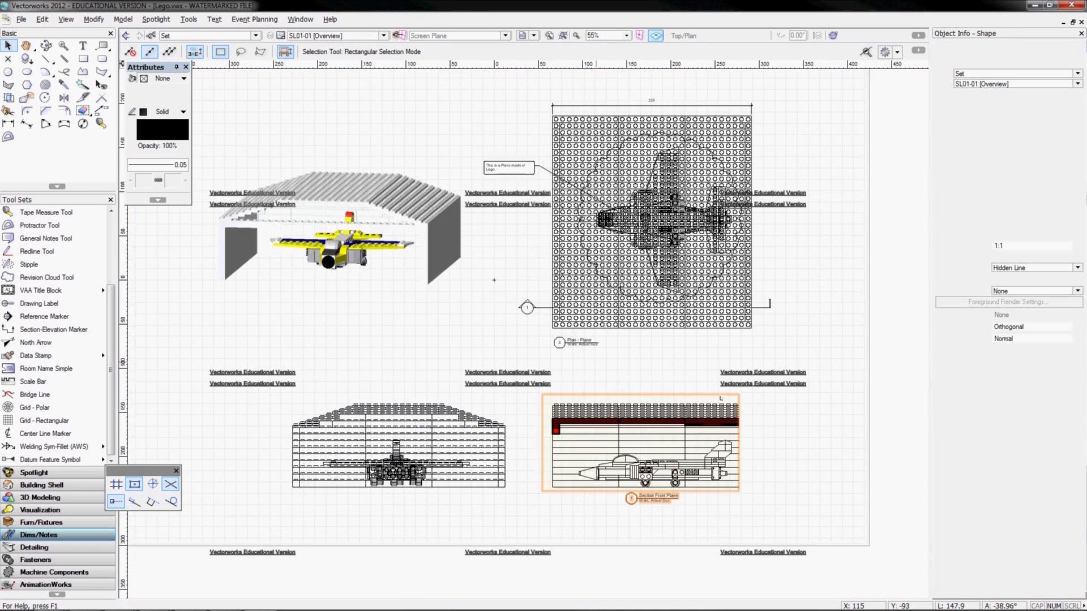
# Reopen the section viewport's crop and draw a circle by radius centred on the crop rectangle's upper right corner
pyautogui.scroll(2, 729, 439)
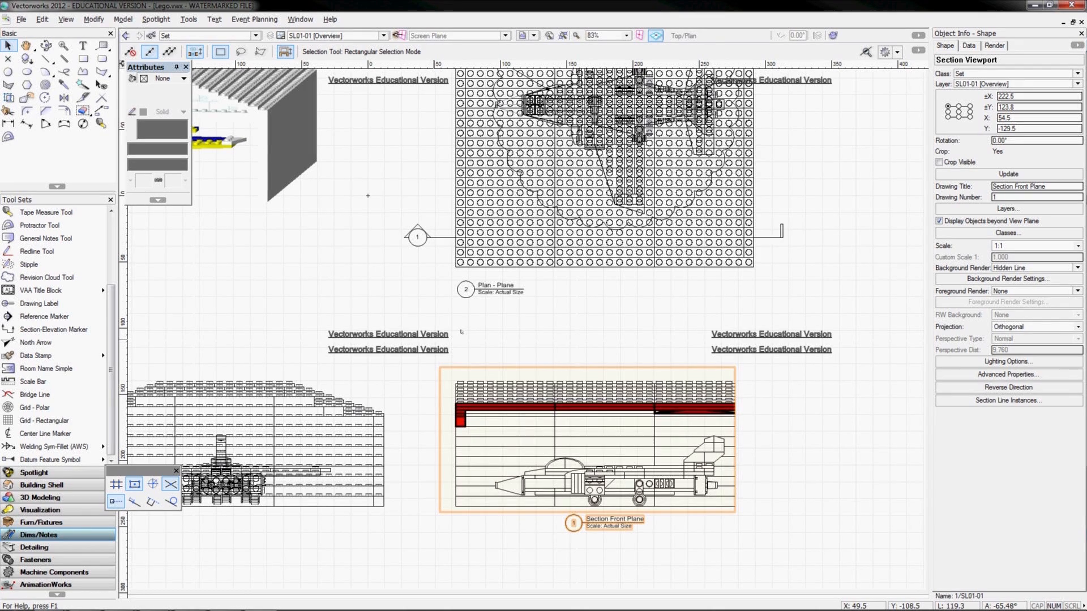
pyautogui.click(462, 331)
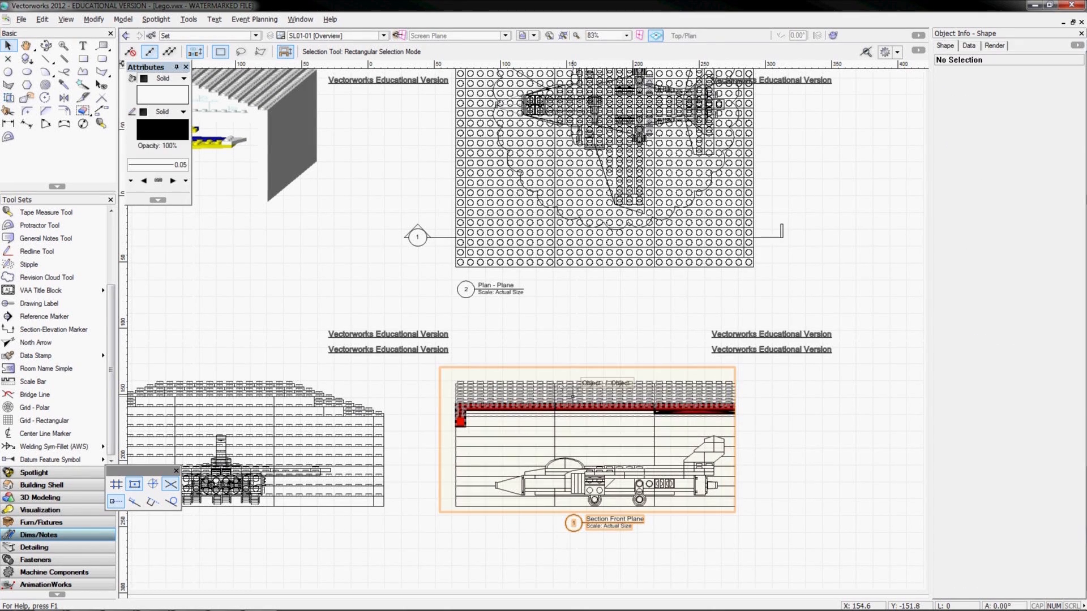
pyautogui.click(572, 397)
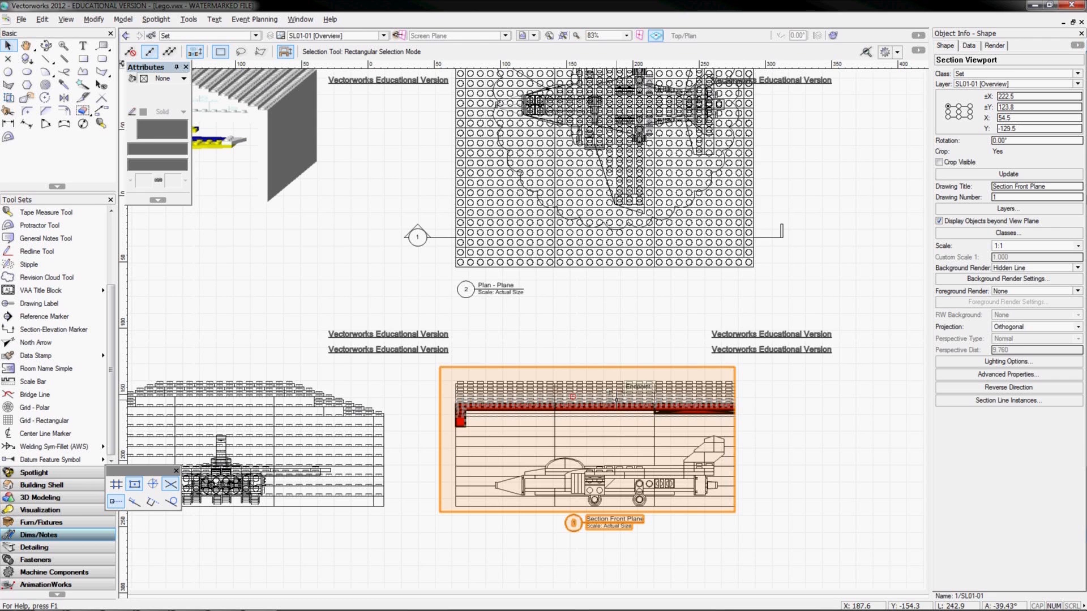
pyautogui.rightClick(616, 400)
pyautogui.click(646, 329)
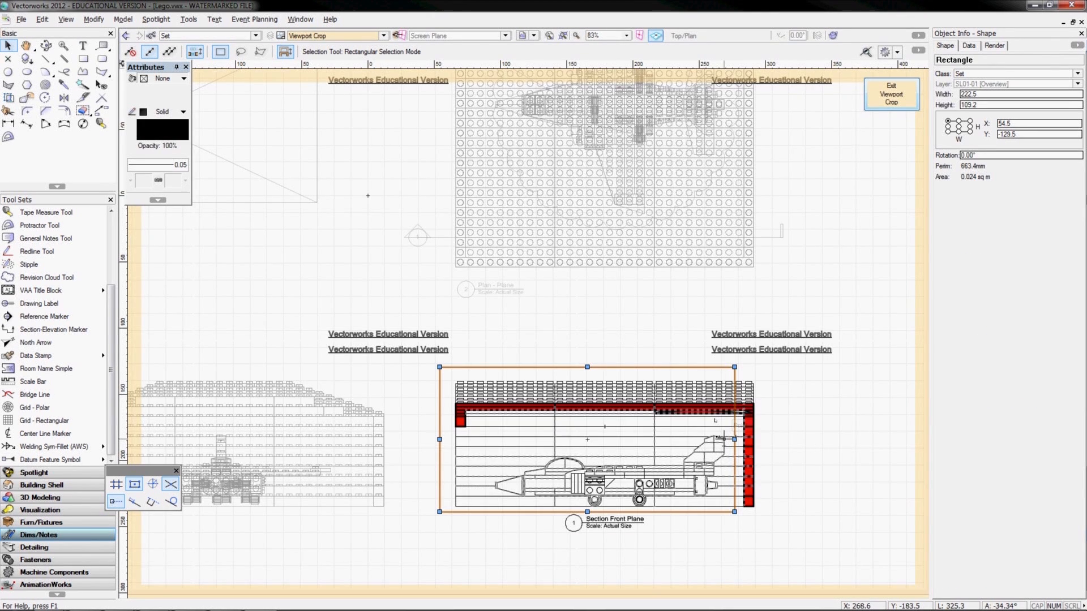
pyautogui.click(9, 72)
pyautogui.click(734, 368)
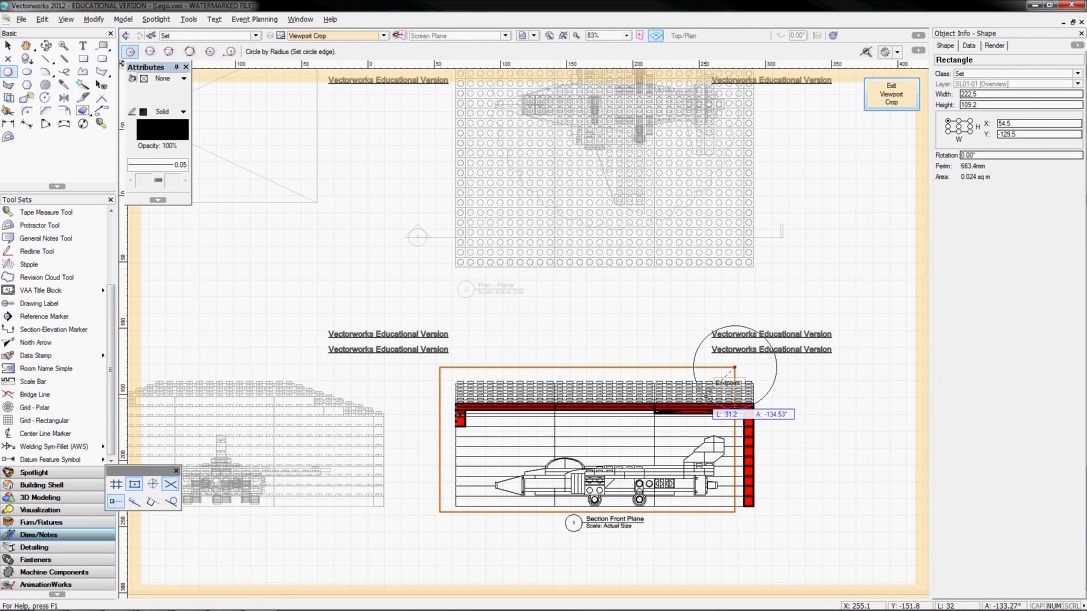
pyautogui.click(695, 410)
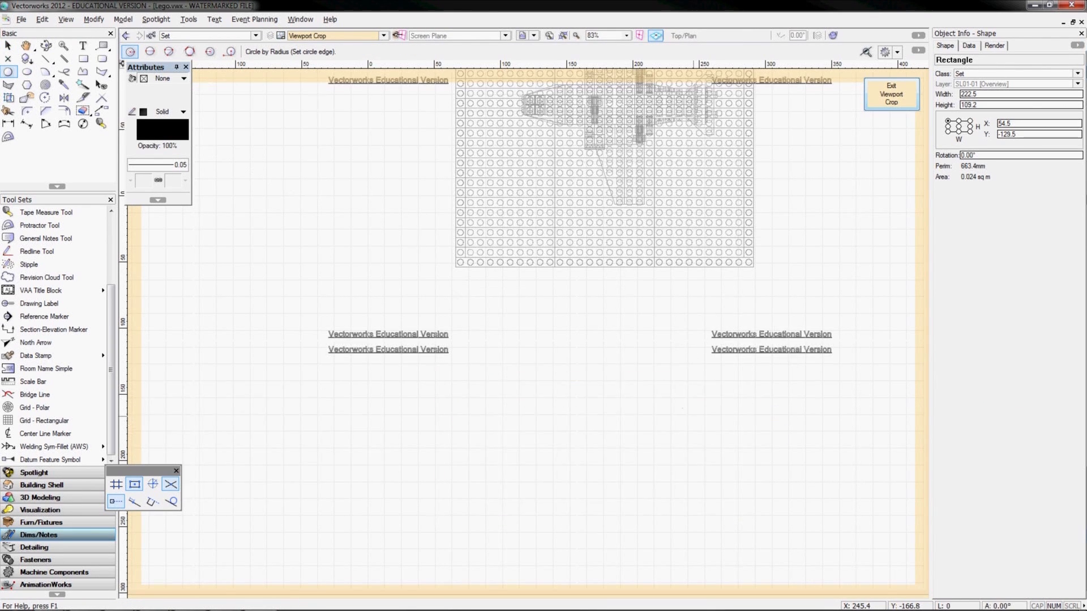
# Clip the circle out of the crop rectangle's corner and exit the crop to apply the new shape to the section viewport
pyautogui.press('x')
pyautogui.keyDown('shift'); pyautogui.click(636, 367); pyautogui.keyUp('shift')
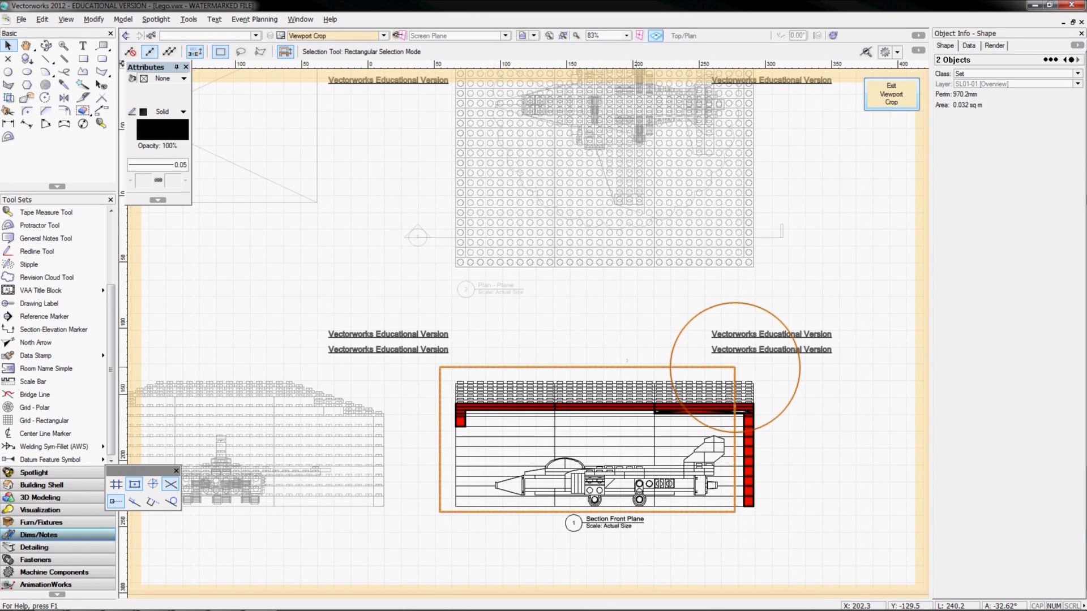
pyautogui.rightClick(635, 367)
pyautogui.click(678, 330)
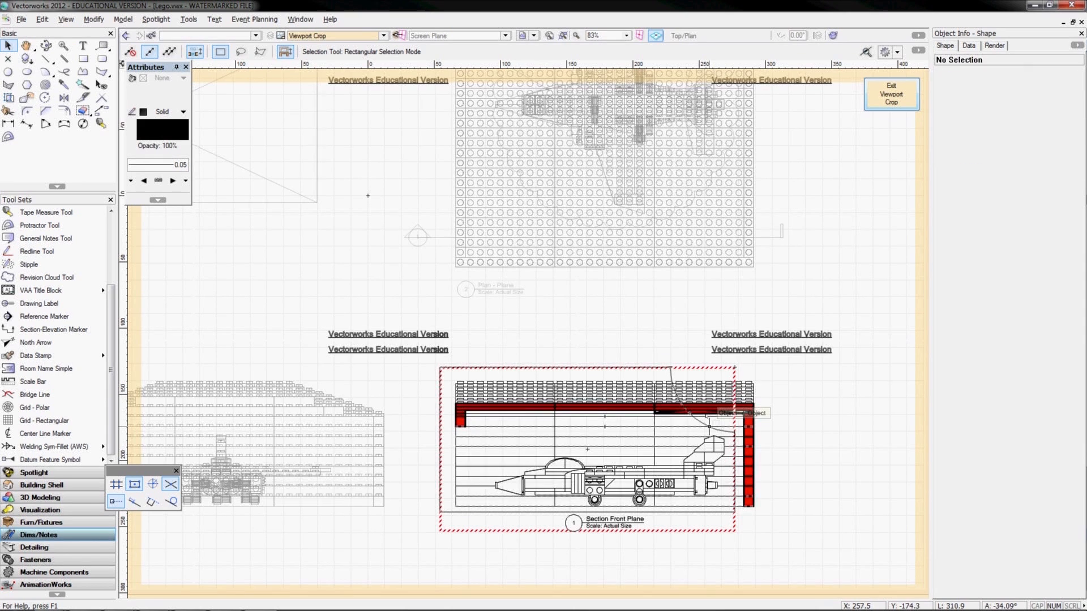
pyautogui.click(735, 412)
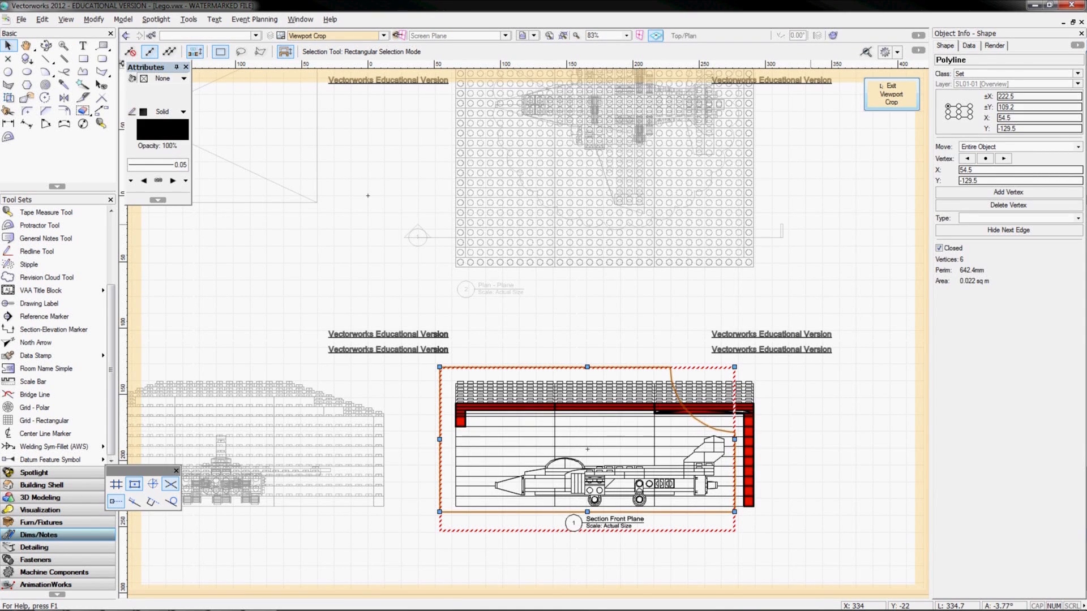
pyautogui.click(882, 88)
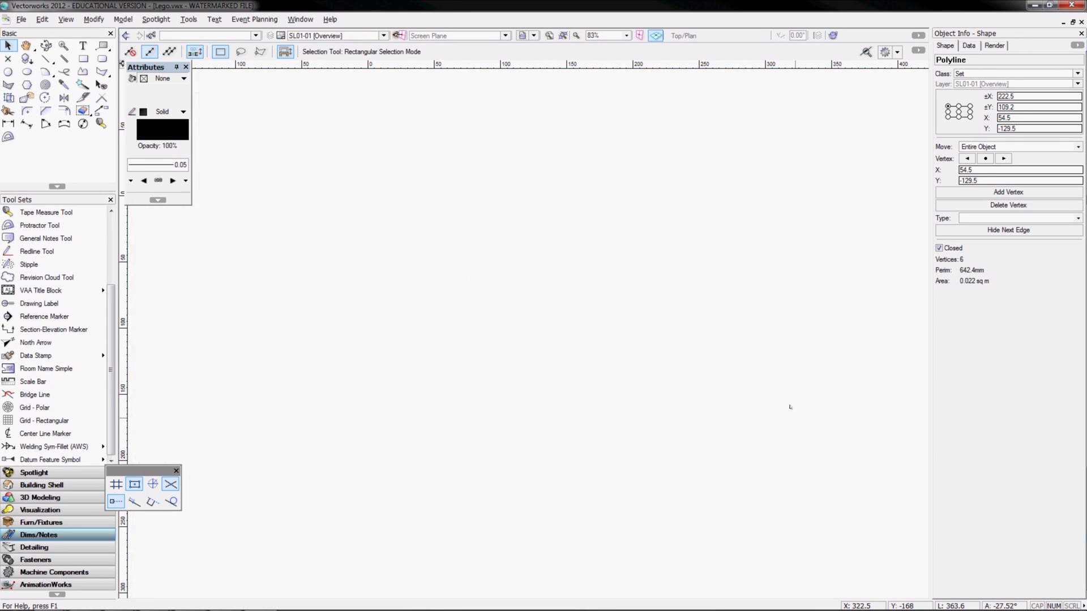
pyautogui.click(788, 409)
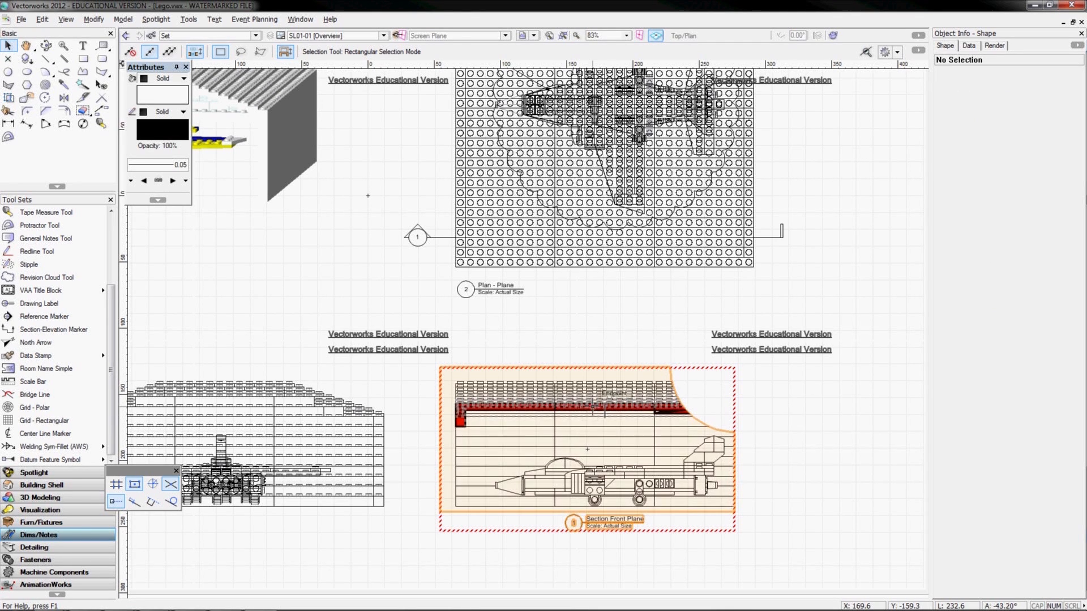
# Review the whole SL01-01 sheet layout and the document's list of sheet layers
pyautogui.scroll(-1, 849, 443)
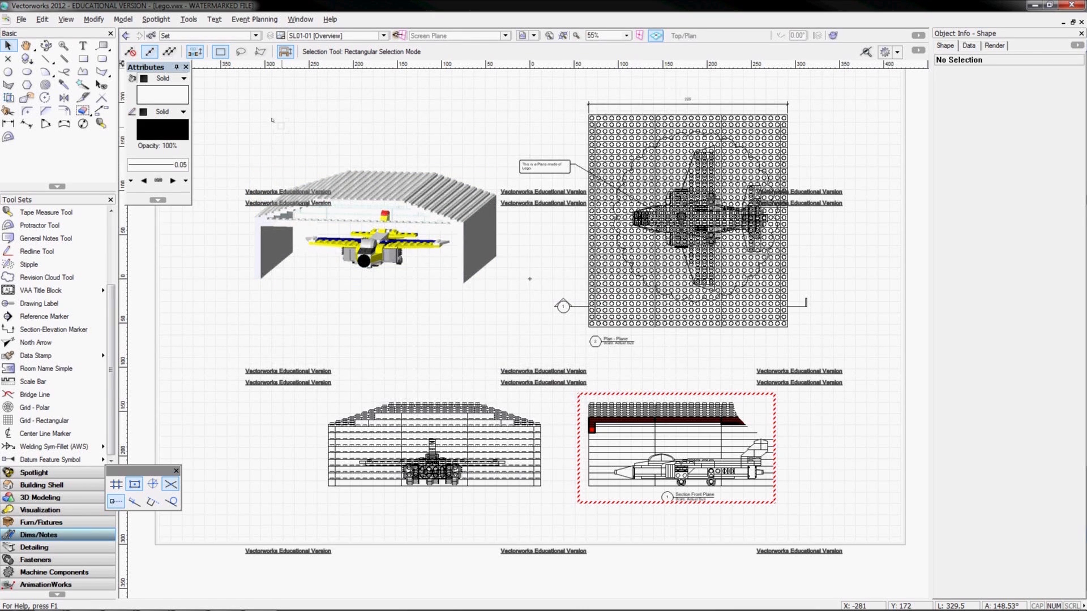
pyautogui.scroll(-2, 272, 121)
pyautogui.press('space')
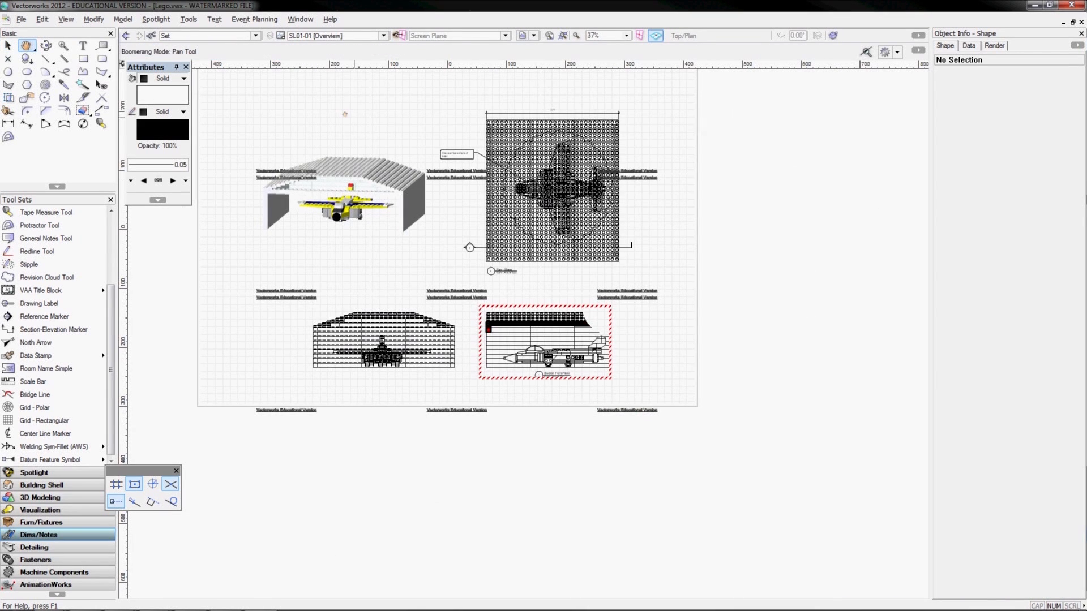
pyautogui.moveTo(345, 114); pyautogui.dragTo(368, 194)
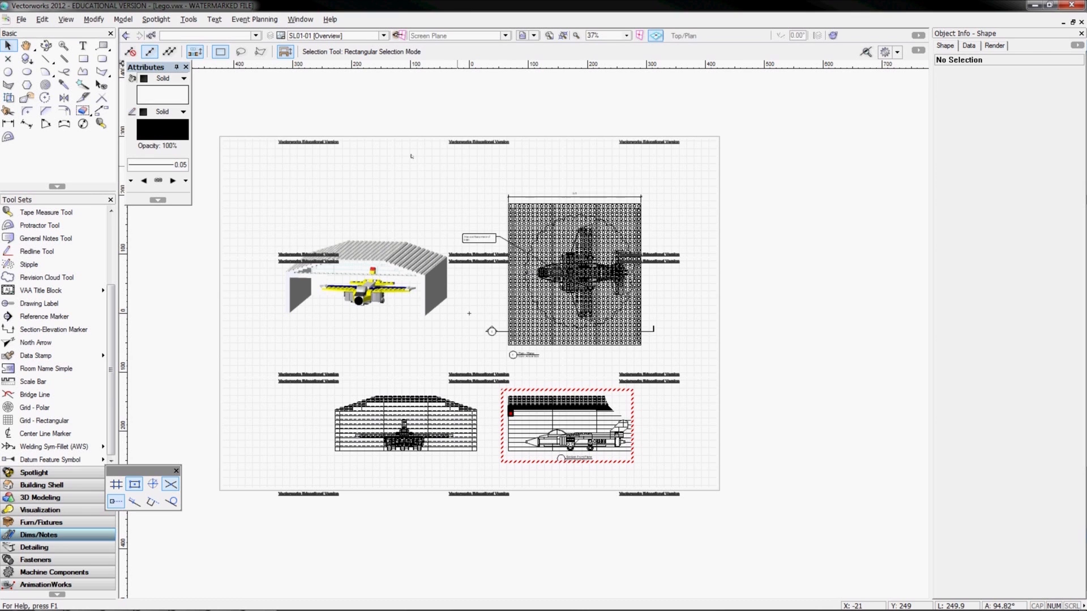
pyautogui.click(270, 36)
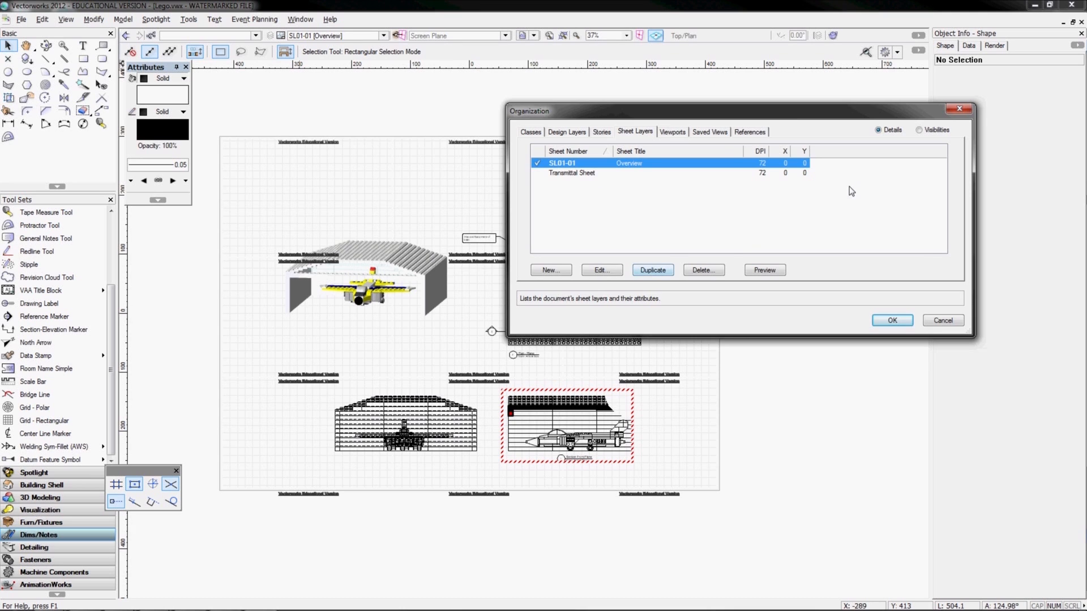
pyautogui.press('Return')
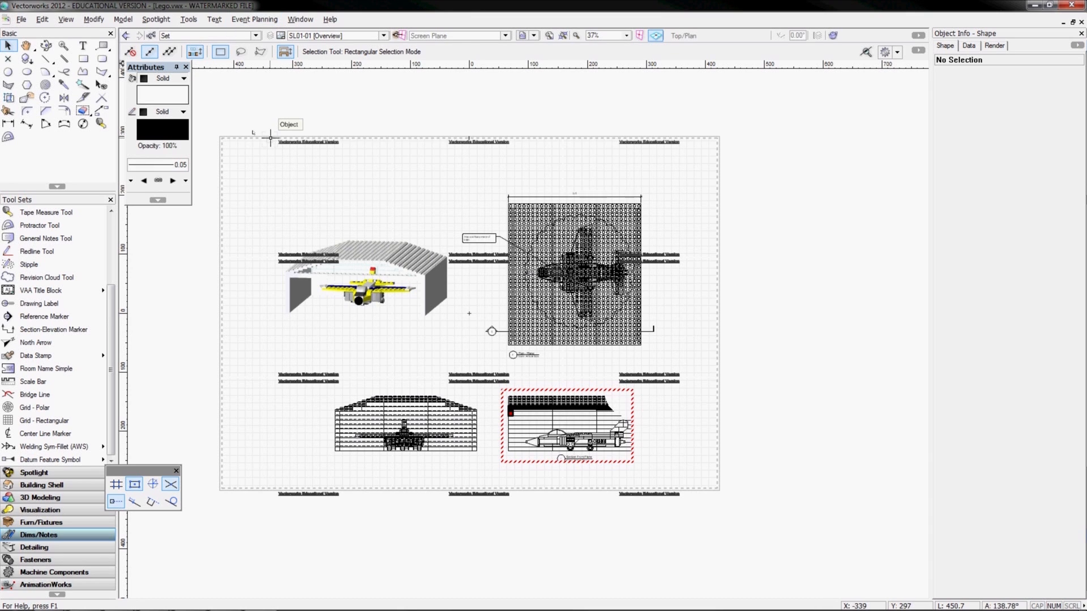
pyautogui.click(21, 20)
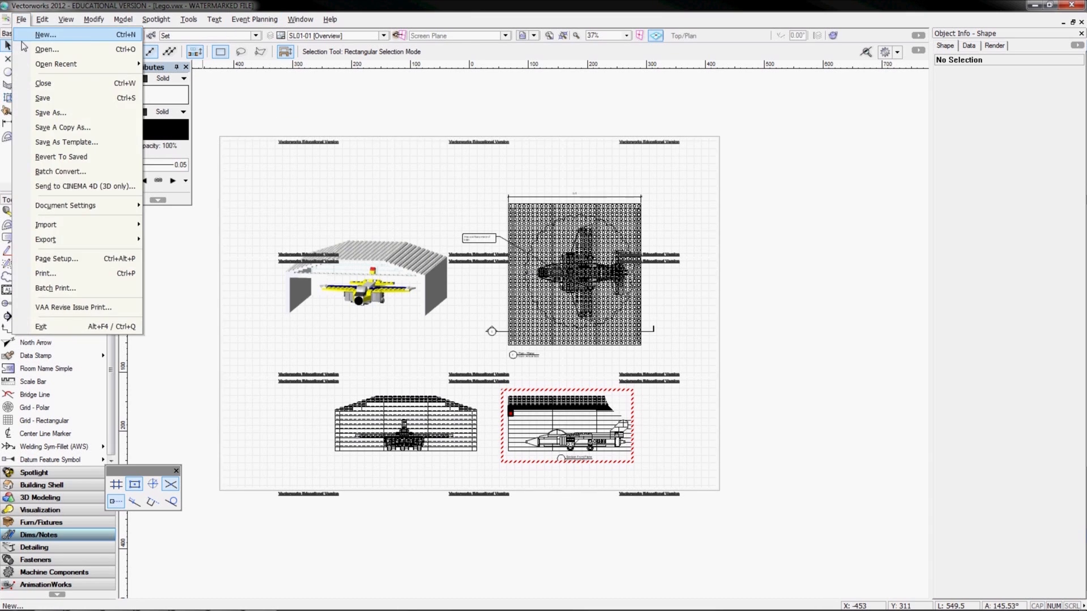
pyautogui.click(21, 20)
pyautogui.click(21, 21)
pyautogui.click(21, 20)
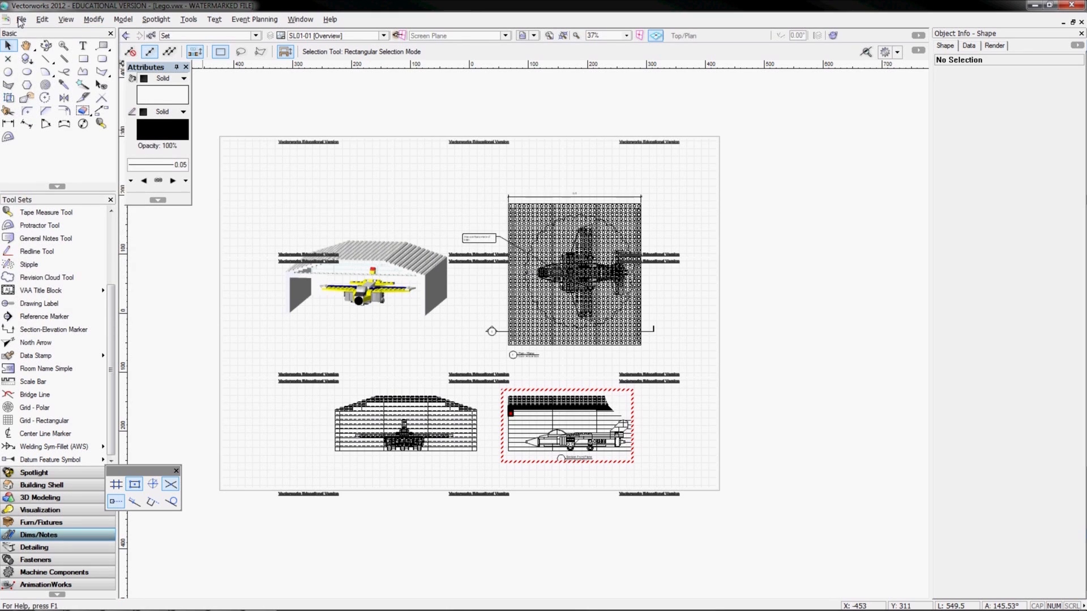